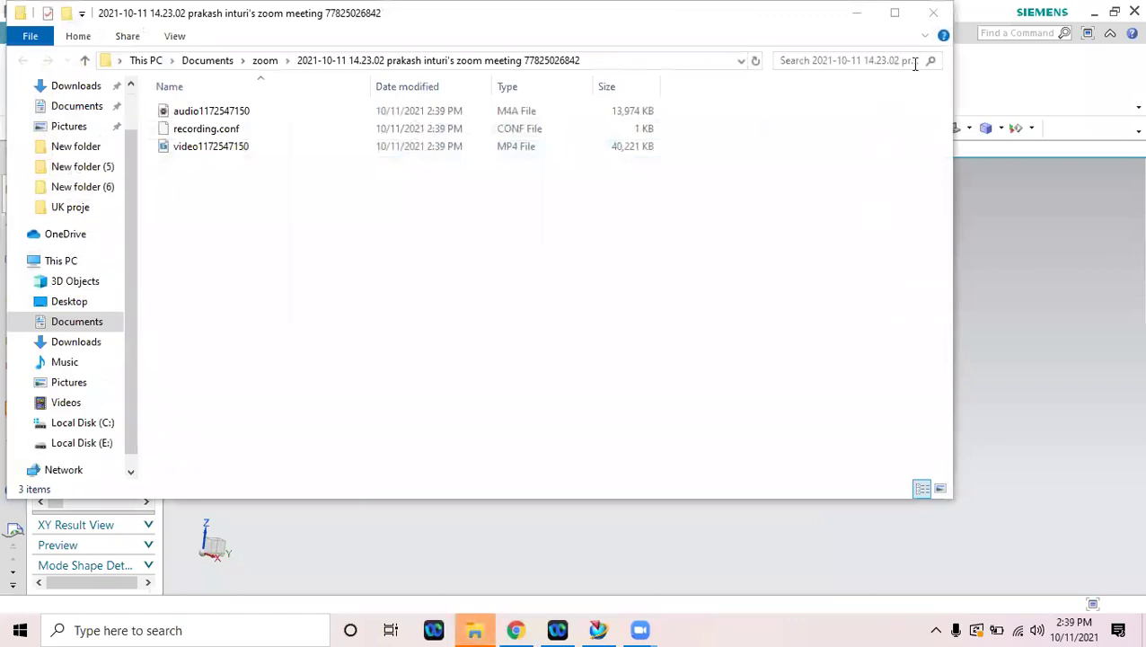
Close the recordings folder window and create a new part from the Model template in millimetres, named model1.prt.
{"action": "left_click", "coordinate": [933, 13]}
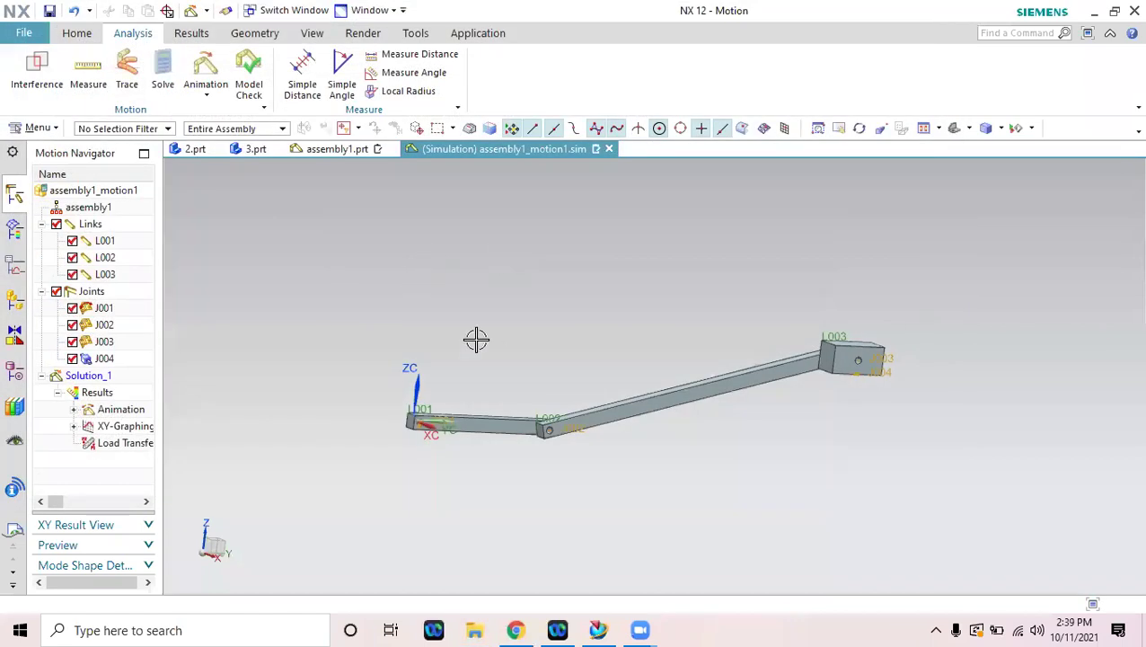
{"action": "left_click", "coordinate": [24, 33]}
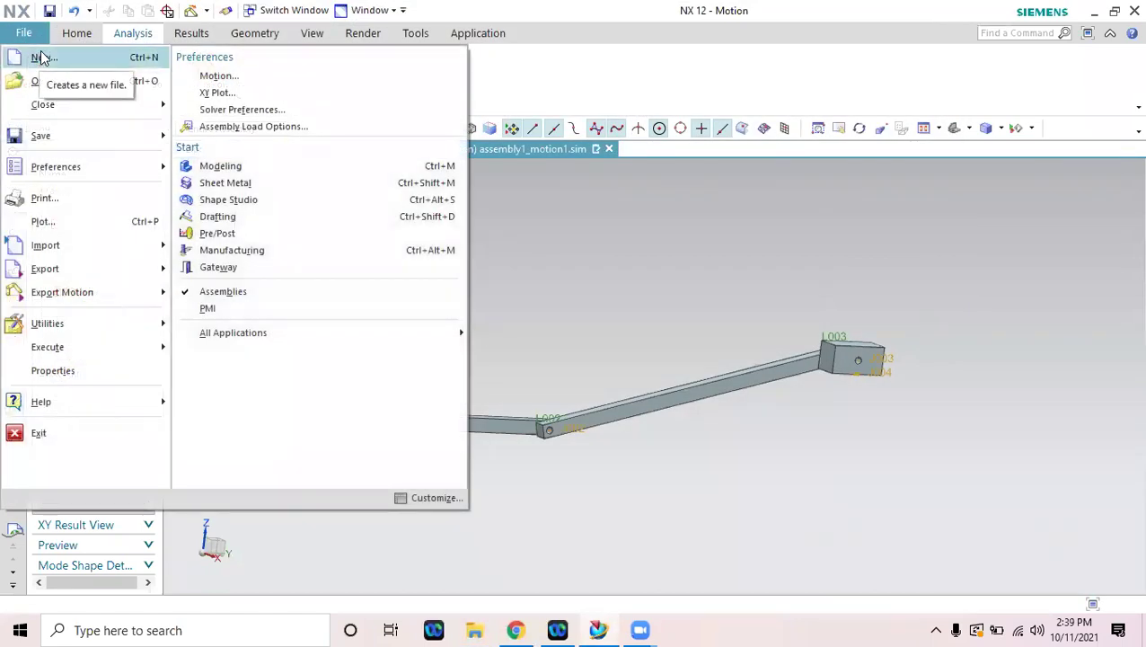
{"action": "left_click", "coordinate": [39, 53]}
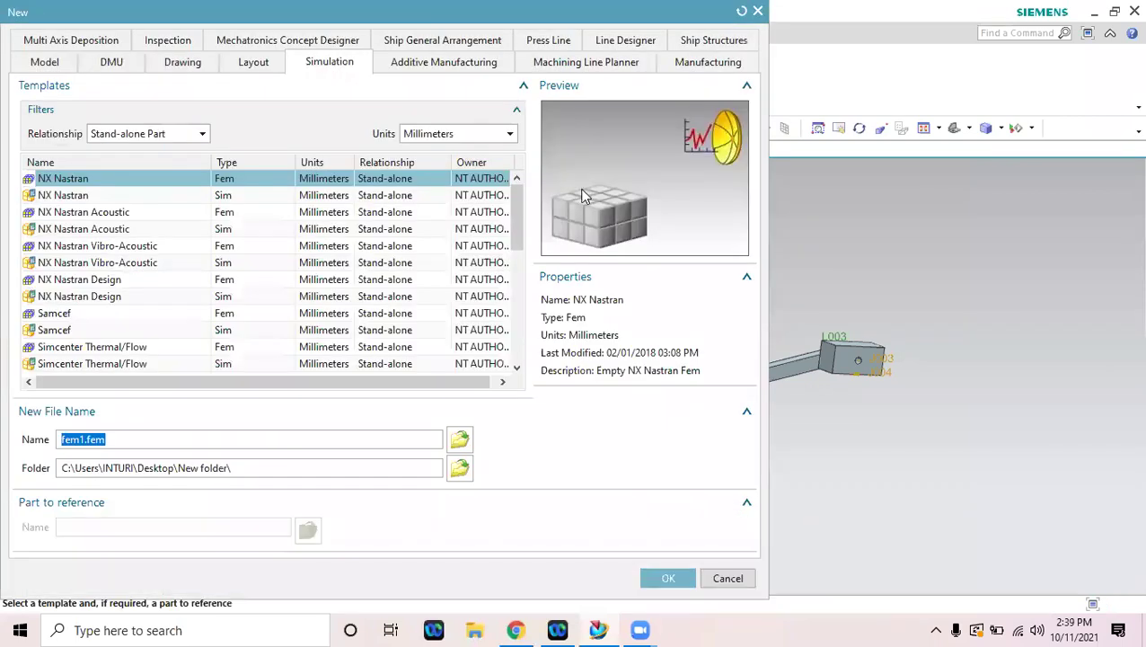
{"action": "left_click", "coordinate": [46, 65]}
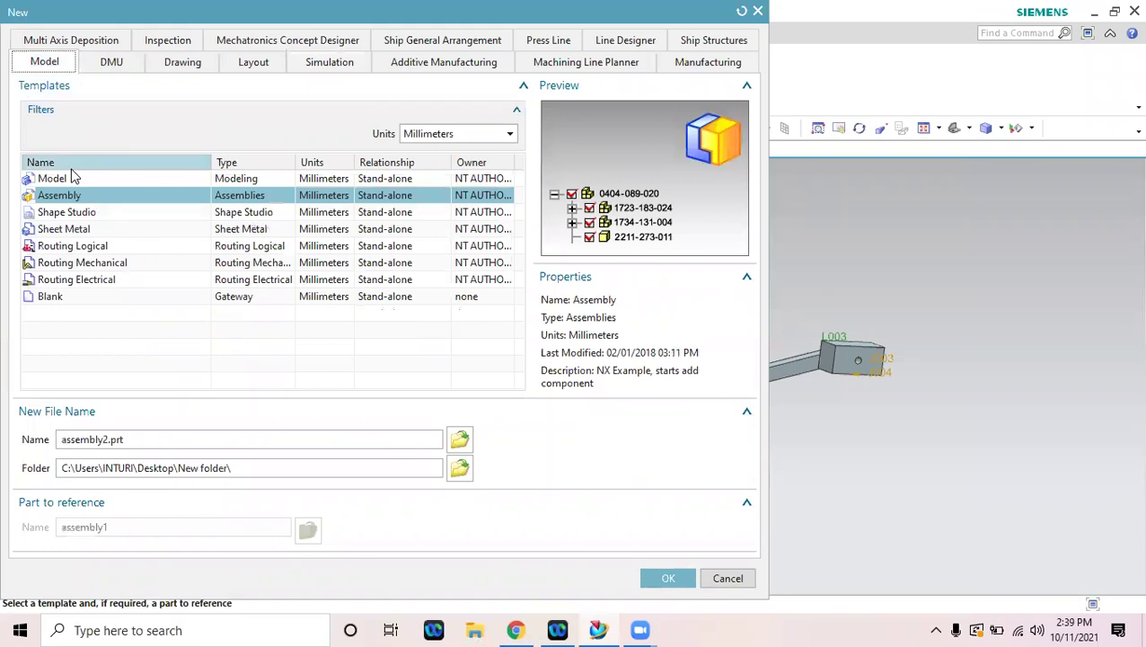
{"action": "left_click", "coordinate": [66, 180]}
{"action": "left_click", "coordinate": [668, 577]}
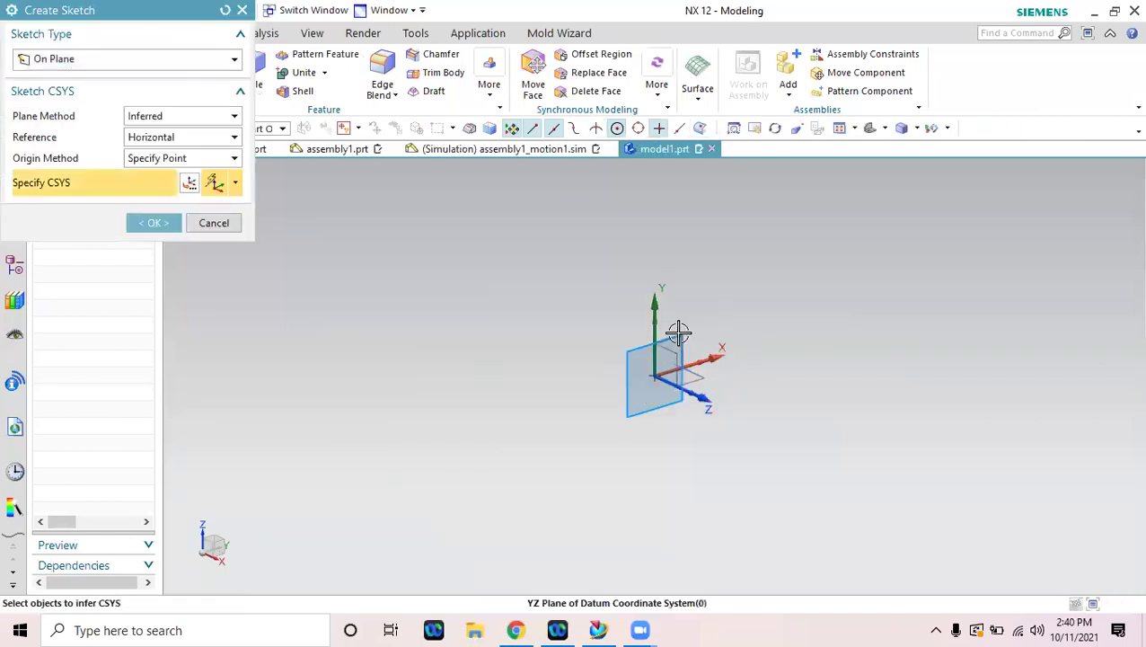
Start a sketch on the YZ plane and draw a rectangle about 40 by 61 mm from the origin.
{"action": "left_click", "coordinate": [176, 224]}
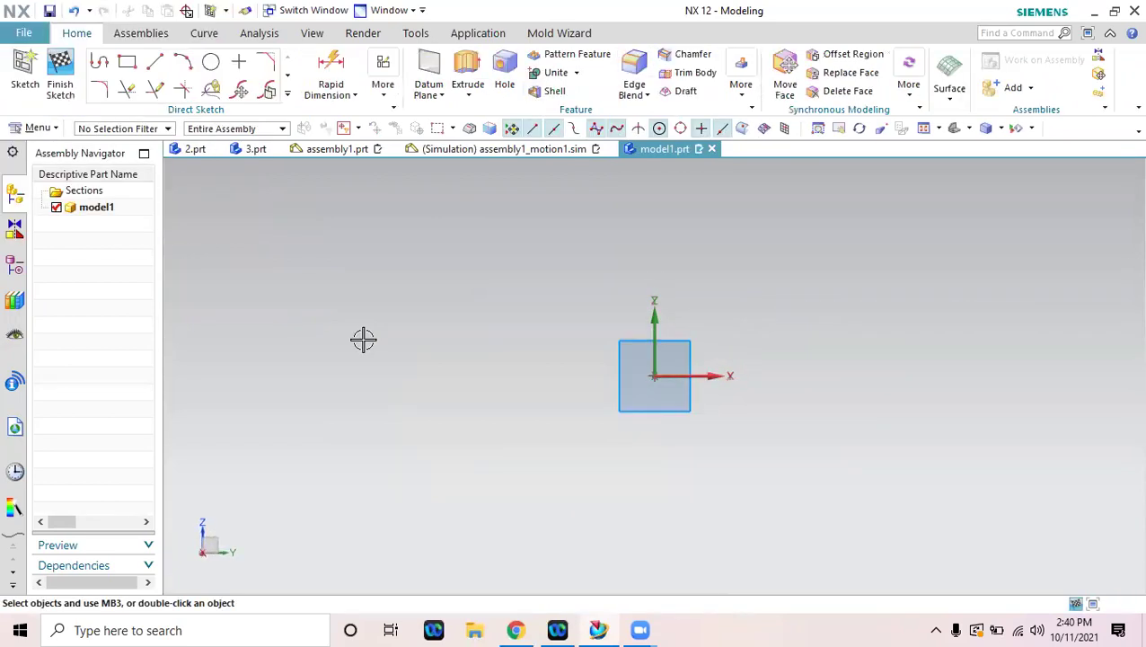
{"action": "left_click", "coordinate": [128, 64]}
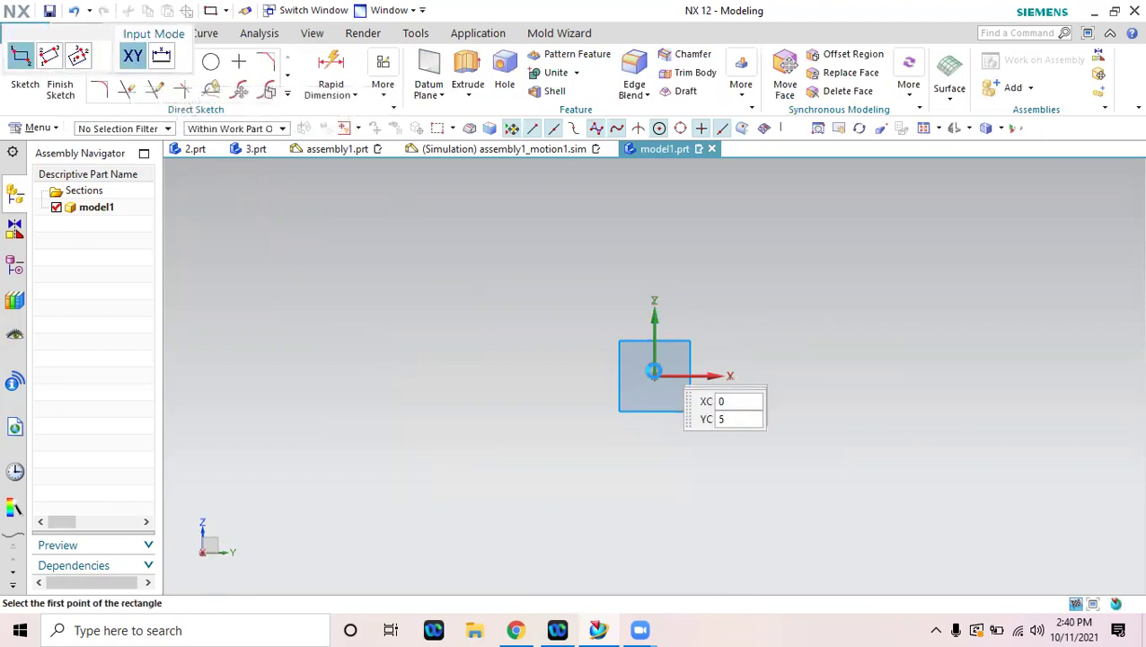
{"action": "left_click", "coordinate": [653, 378]}
{"action": "left_click", "coordinate": [778, 184]}
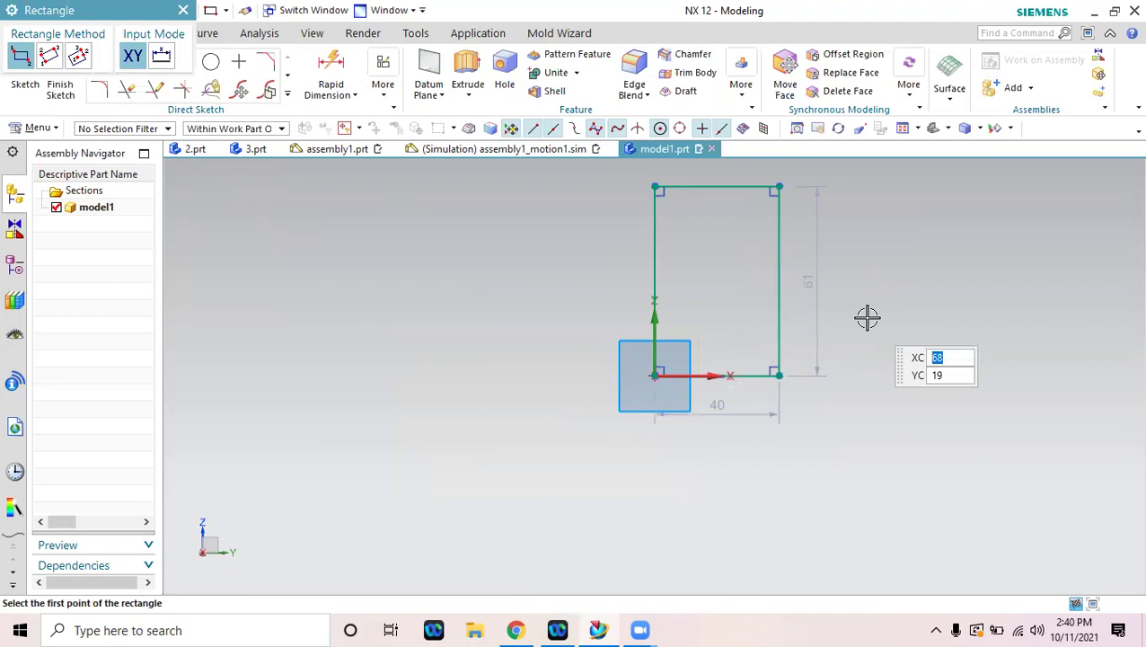
{"action": "key", "text": "Escape"}
Set the rectangle's width to 25 mm and its height to 60 mm.
{"action": "double_click", "coordinate": [719, 413]}
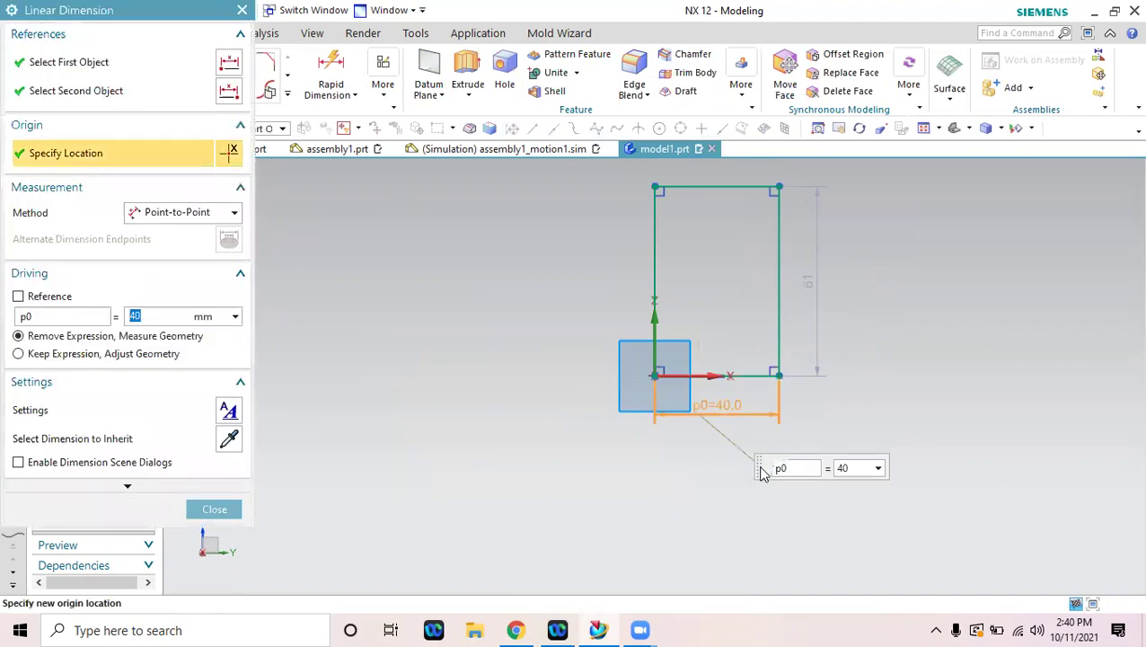
{"action": "key", "text": "Return"}
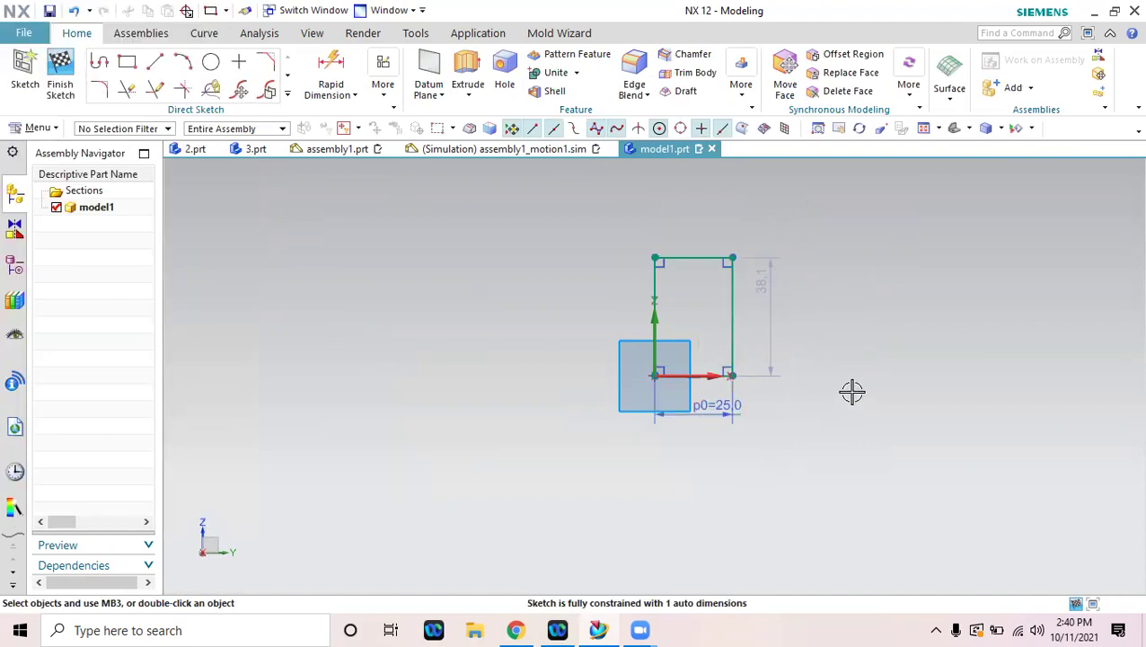
{"action": "double_click", "coordinate": [770, 320]}
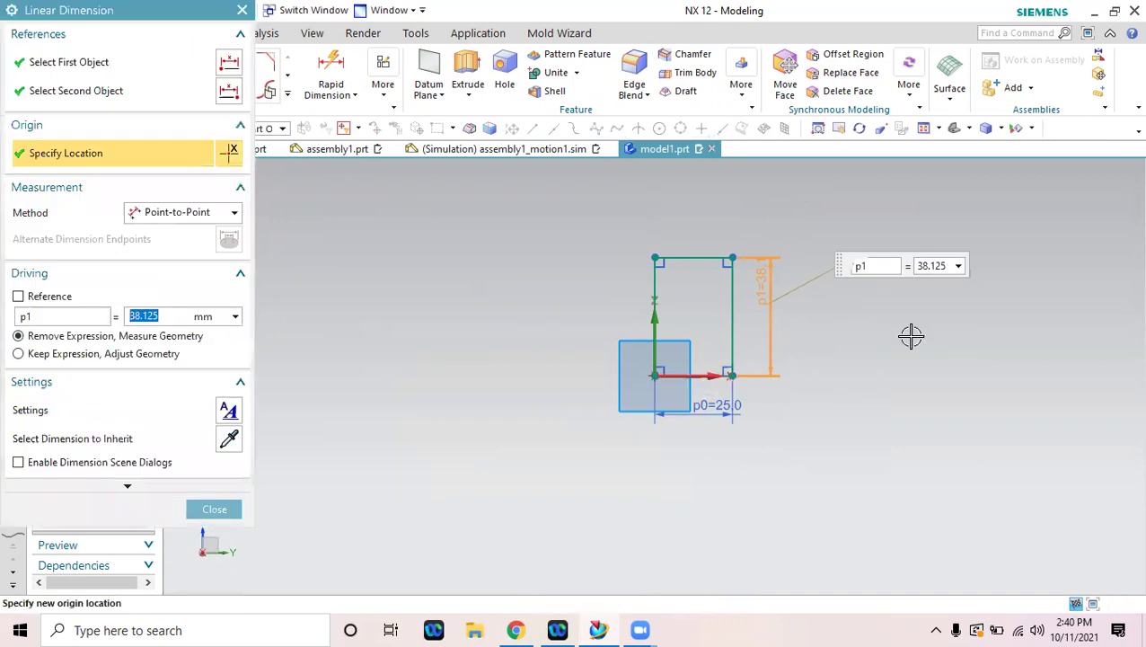
{"action": "type", "text": "60"}
{"action": "key", "text": "Return"}
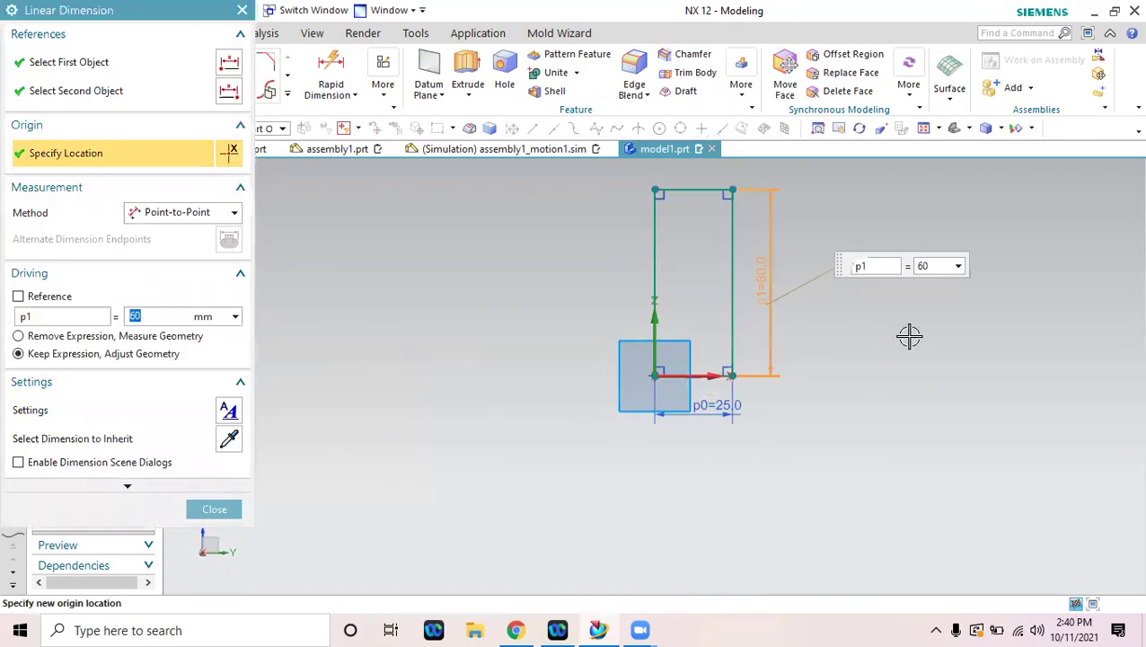
{"action": "middle_click_drag", "start_coordinate": [814, 354], "coordinate": [817, 418], "text": "shift"}
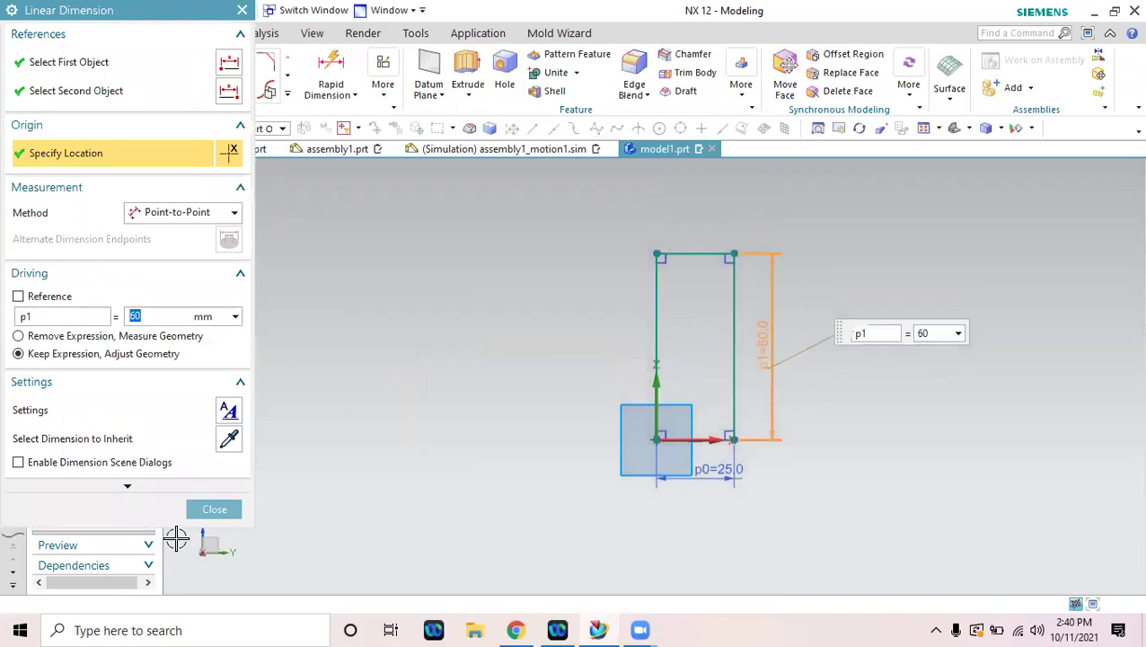
{"action": "left_click", "coordinate": [215, 510]}
Offset the rectangle's top and right edges outward by 5 mm, selecting them as single curves.
{"action": "left_click", "coordinate": [289, 96]}
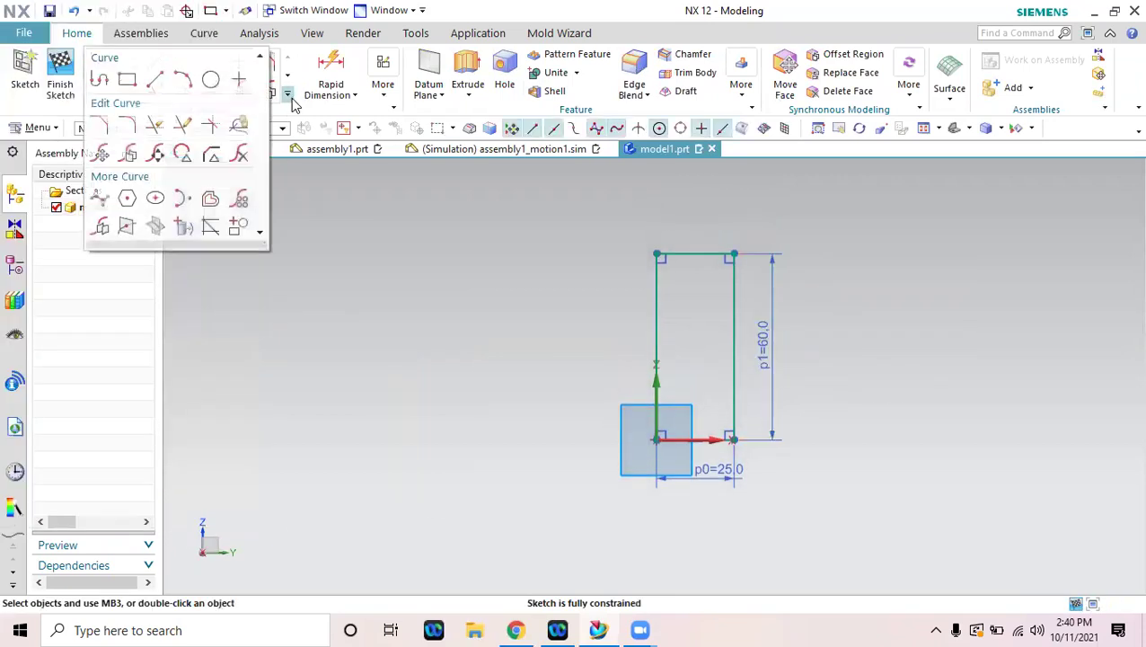
{"action": "left_click", "coordinate": [211, 200]}
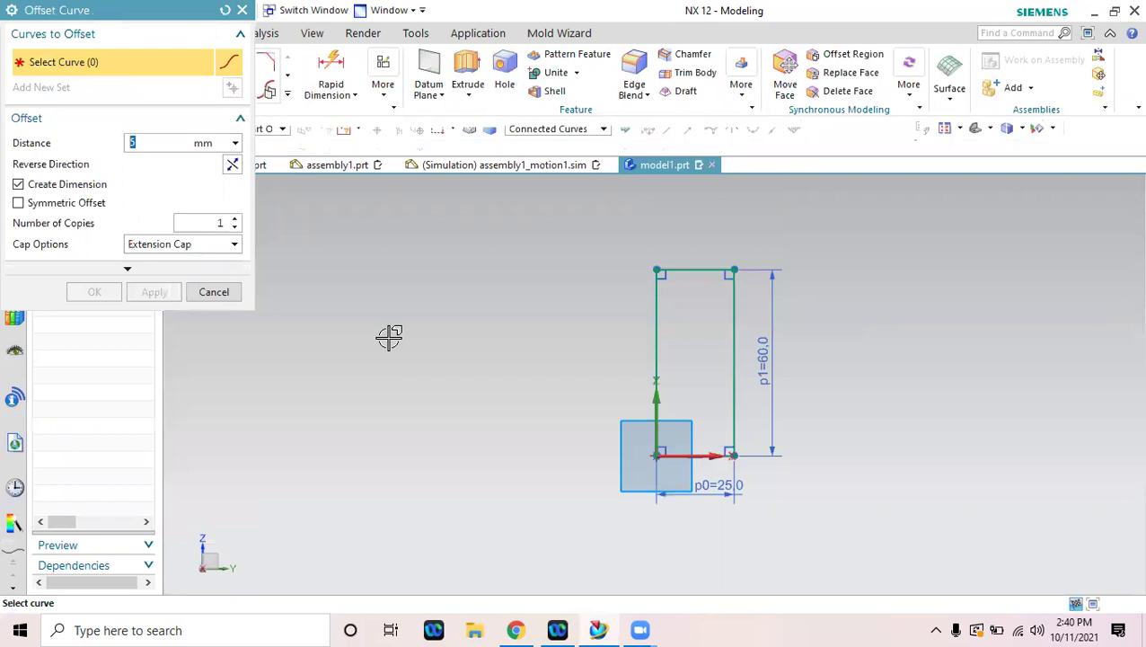
{"action": "left_click", "coordinate": [575, 137]}
{"action": "left_click", "coordinate": [549, 151]}
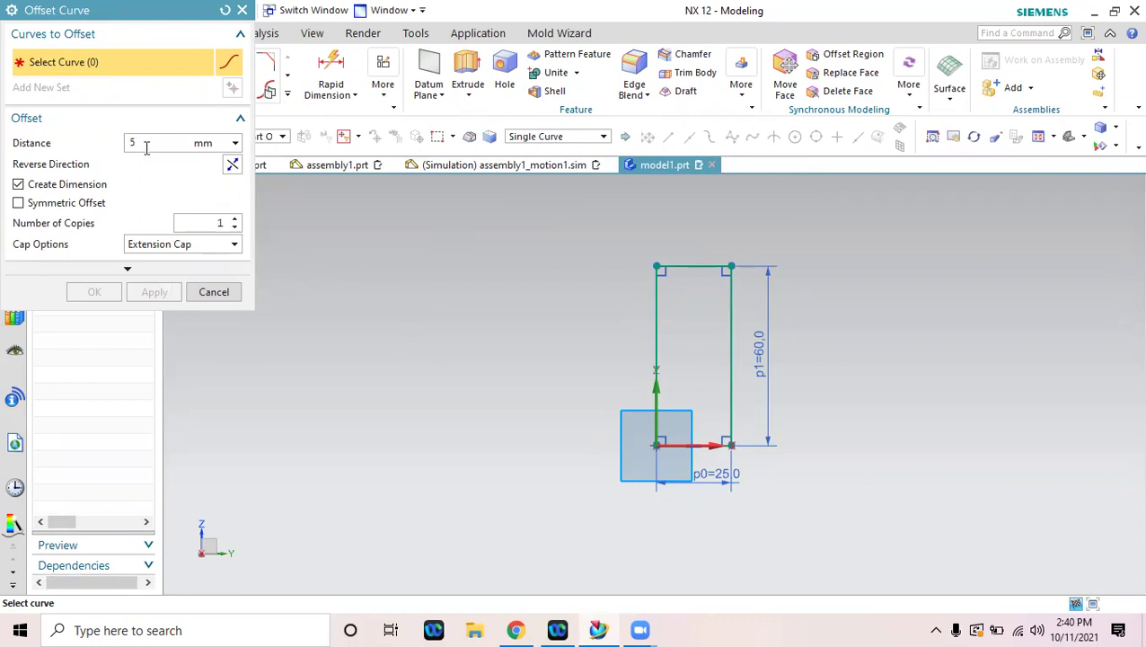
{"action": "left_click", "coordinate": [687, 262]}
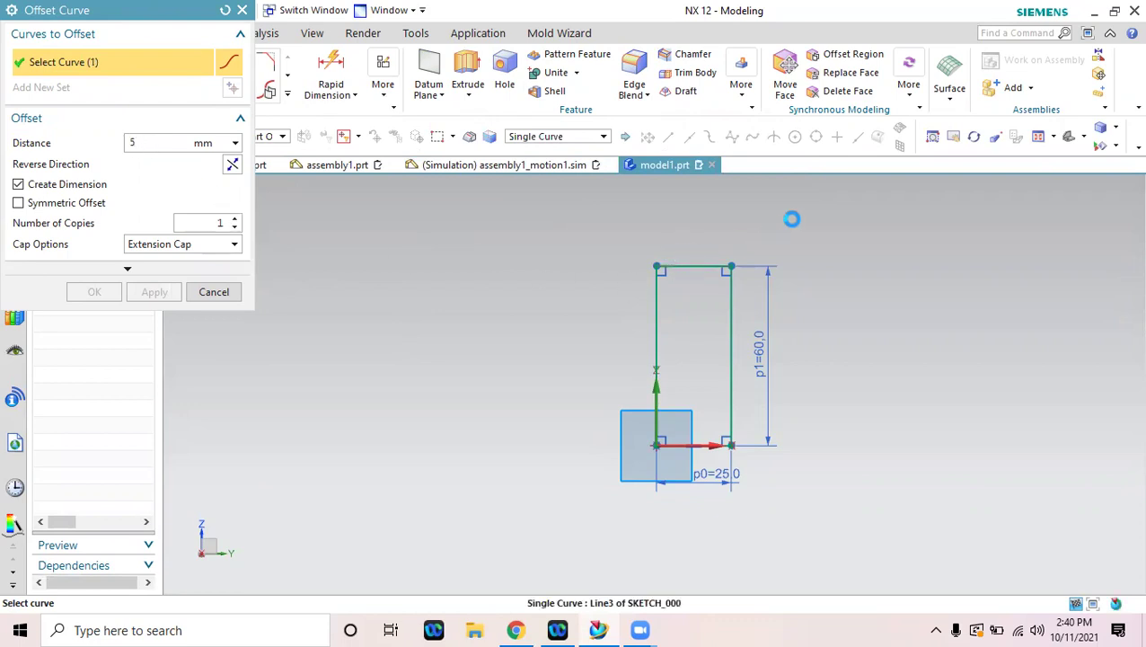
{"action": "left_click", "coordinate": [733, 304]}
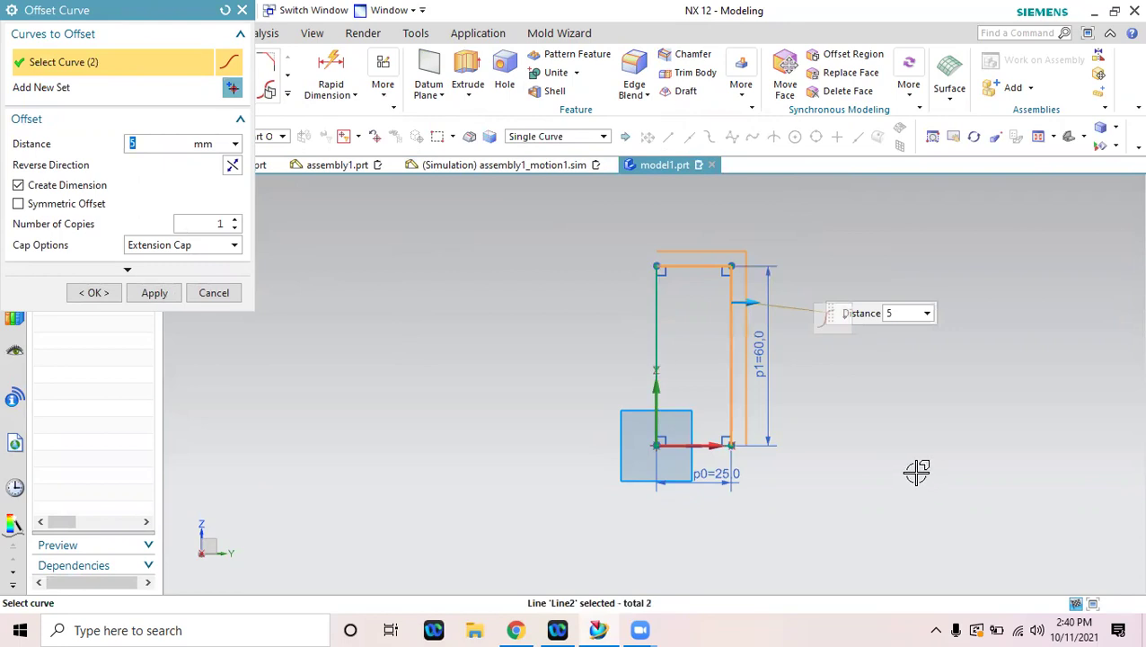
{"action": "left_click", "coordinate": [94, 293]}
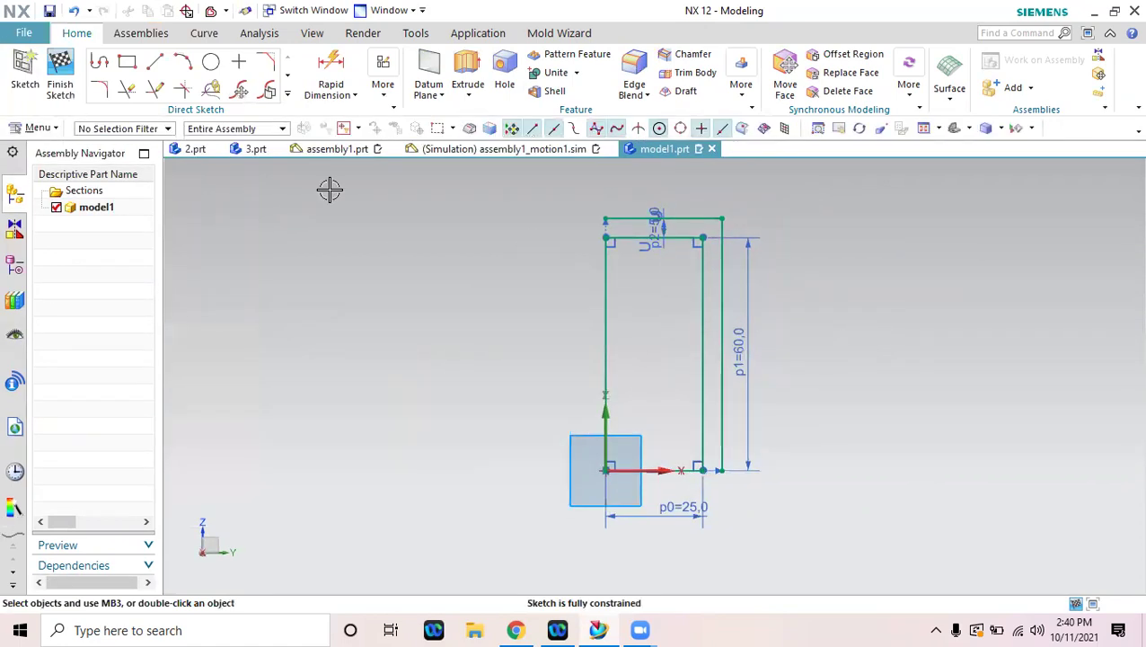
Draw two short lines joining the open ends of the offset curves to the rectangle's bottom-right and top-left corners.
{"action": "left_click", "coordinate": [155, 61]}
{"action": "scroll", "coordinate": [746, 474], "scroll_direction": "up", "scroll_amount": 4}
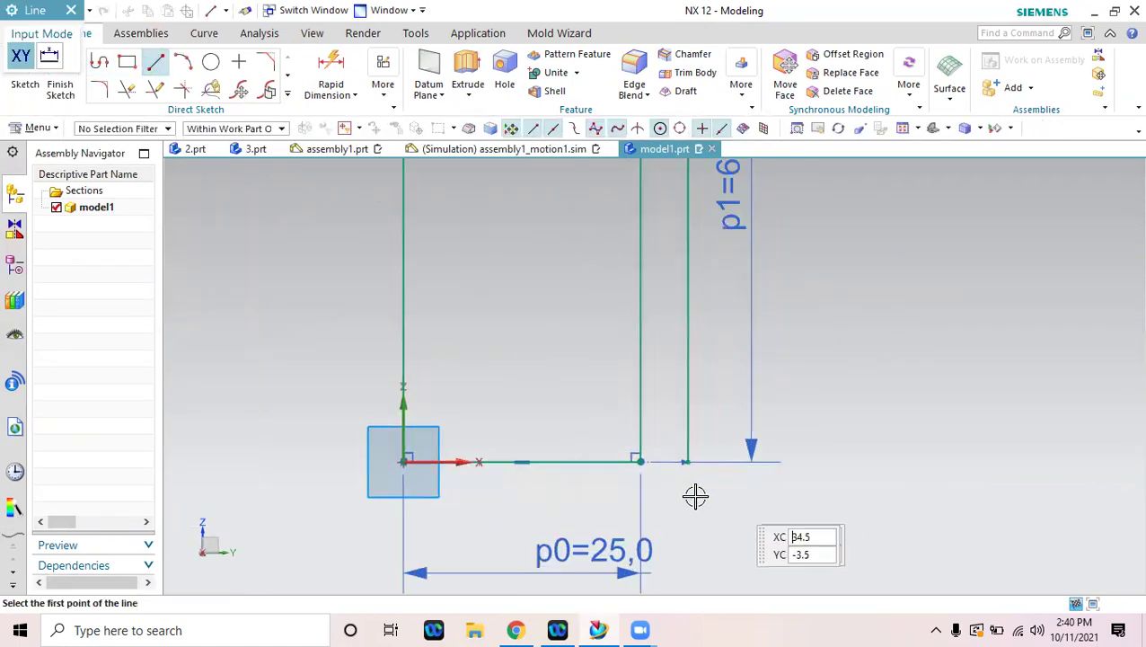
{"action": "left_click", "coordinate": [638, 462]}
{"action": "left_click", "coordinate": [685, 462]}
{"action": "scroll", "coordinate": [918, 459], "scroll_direction": "down", "scroll_amount": 3}
{"action": "scroll", "coordinate": [637, 238], "scroll_direction": "up", "scroll_amount": 5}
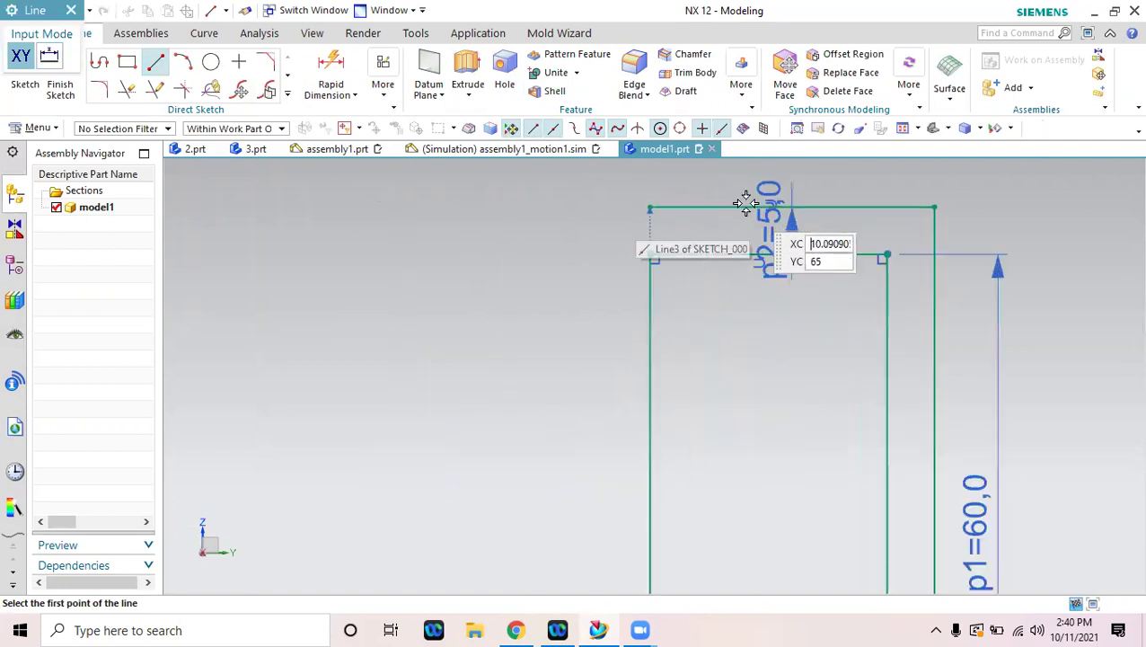
{"action": "left_click", "coordinate": [560, 208]}
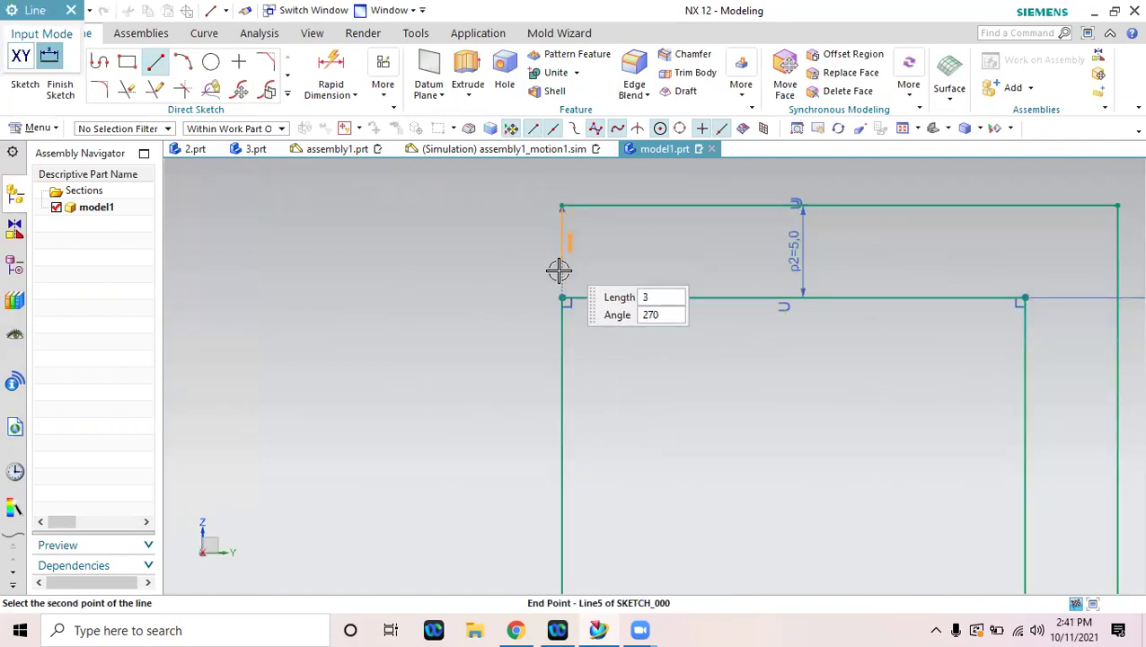
{"action": "scroll", "coordinate": [428, 343], "scroll_direction": "down", "scroll_amount": 5}
{"action": "scroll", "coordinate": [496, 436], "scroll_direction": "down", "scroll_amount": 1}
{"action": "middle_click_drag", "start_coordinate": [593, 477], "coordinate": [601, 355], "text": "shift"}
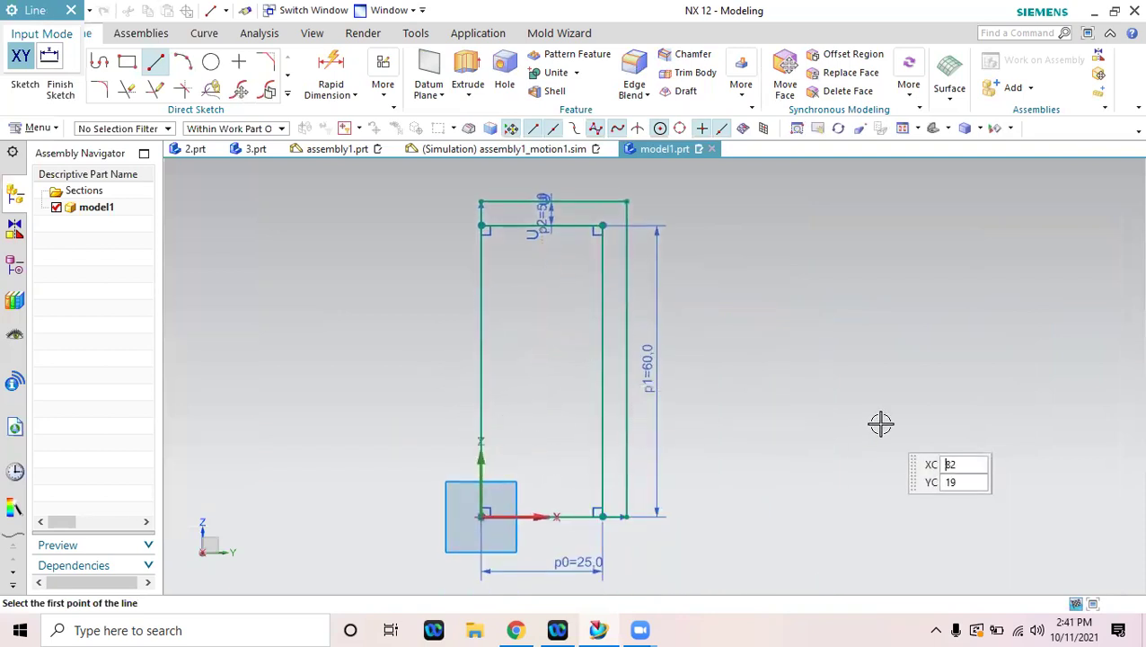
{"action": "key", "text": "Escape"}
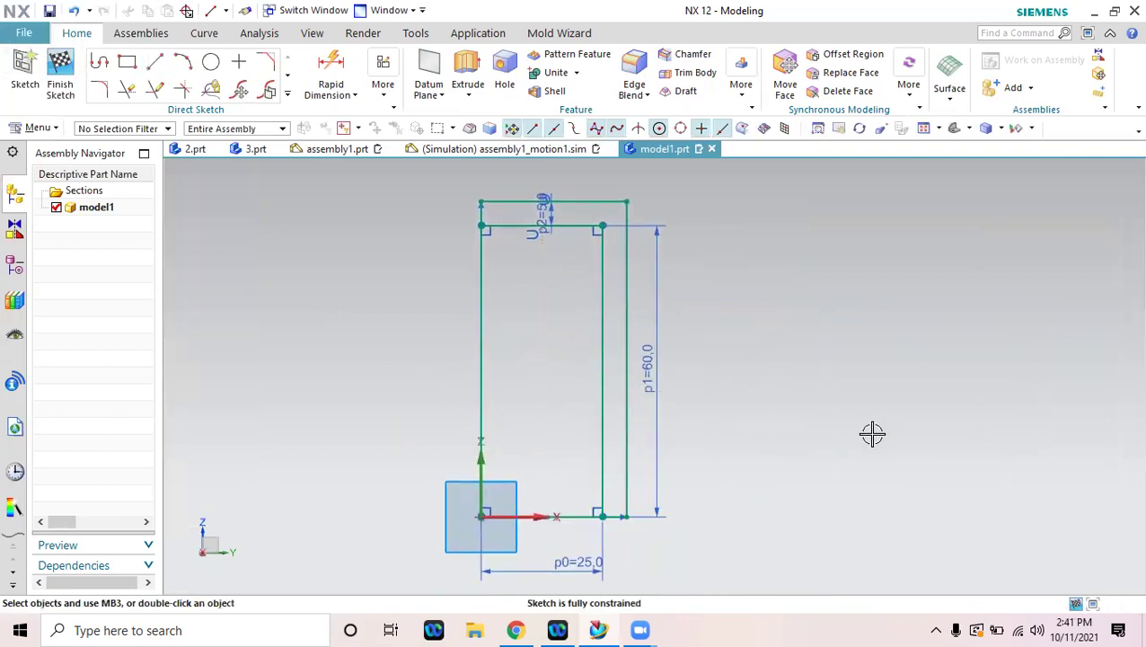
Draw a 4 by 1 mm rectangle outward from the outer vertical line, about 3.5 mm below the inner rectangle's top edge.
{"action": "left_click", "coordinate": [126, 61]}
{"action": "scroll", "coordinate": [595, 270], "scroll_direction": "up", "scroll_amount": 2}
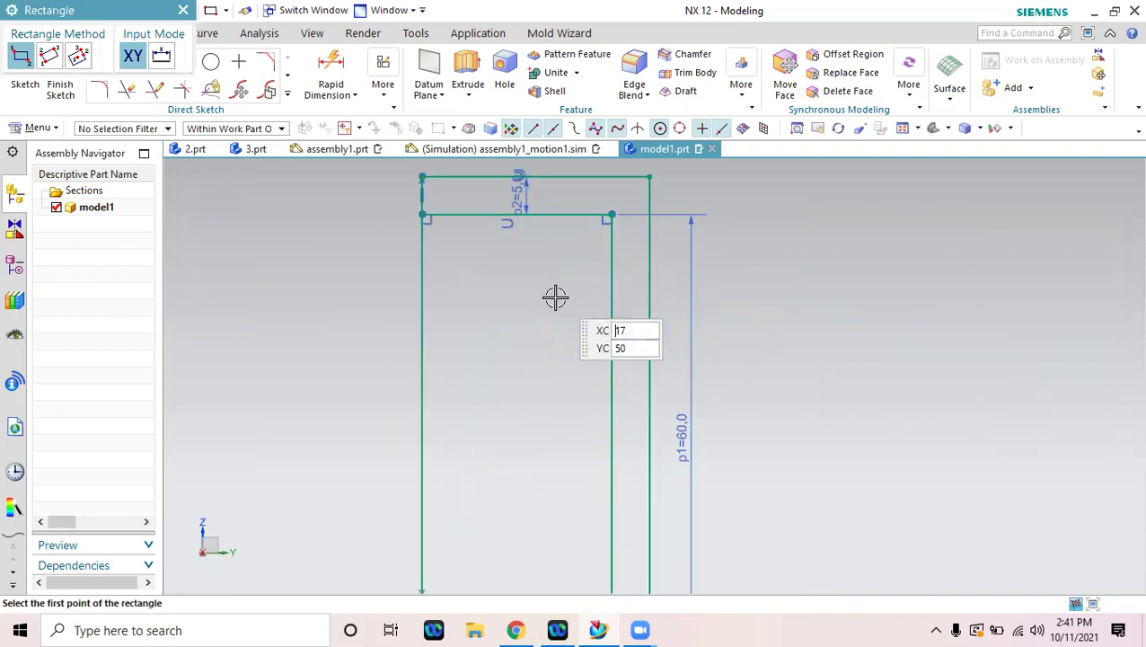
{"action": "scroll", "coordinate": [678, 259], "scroll_direction": "up", "scroll_amount": 2}
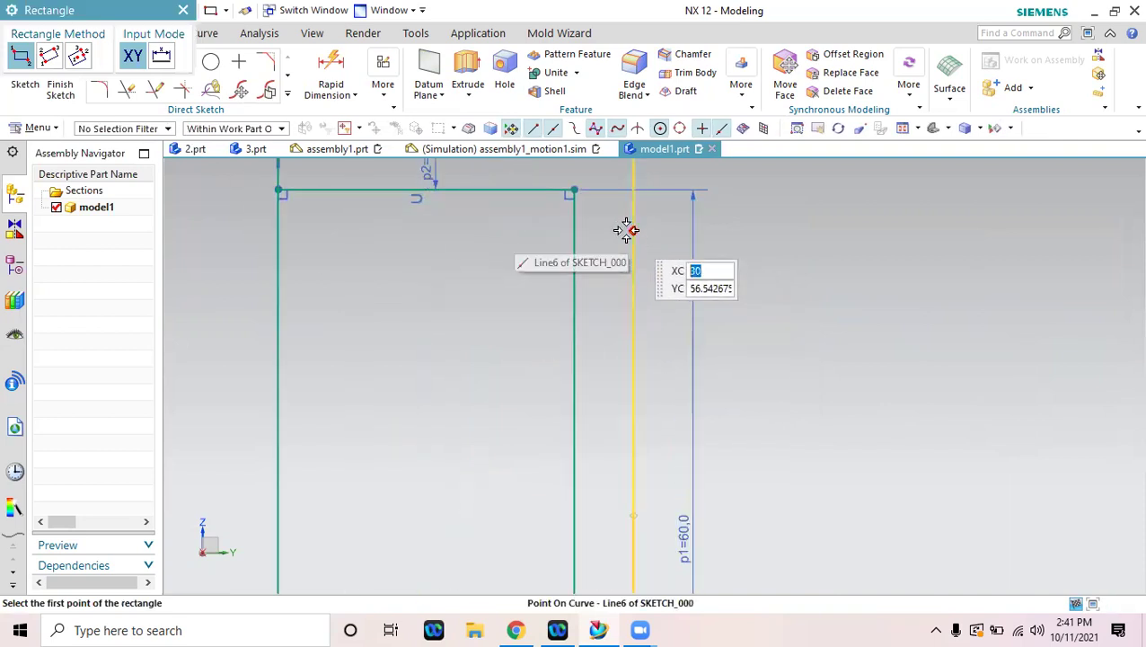
{"action": "left_click", "coordinate": [634, 232]}
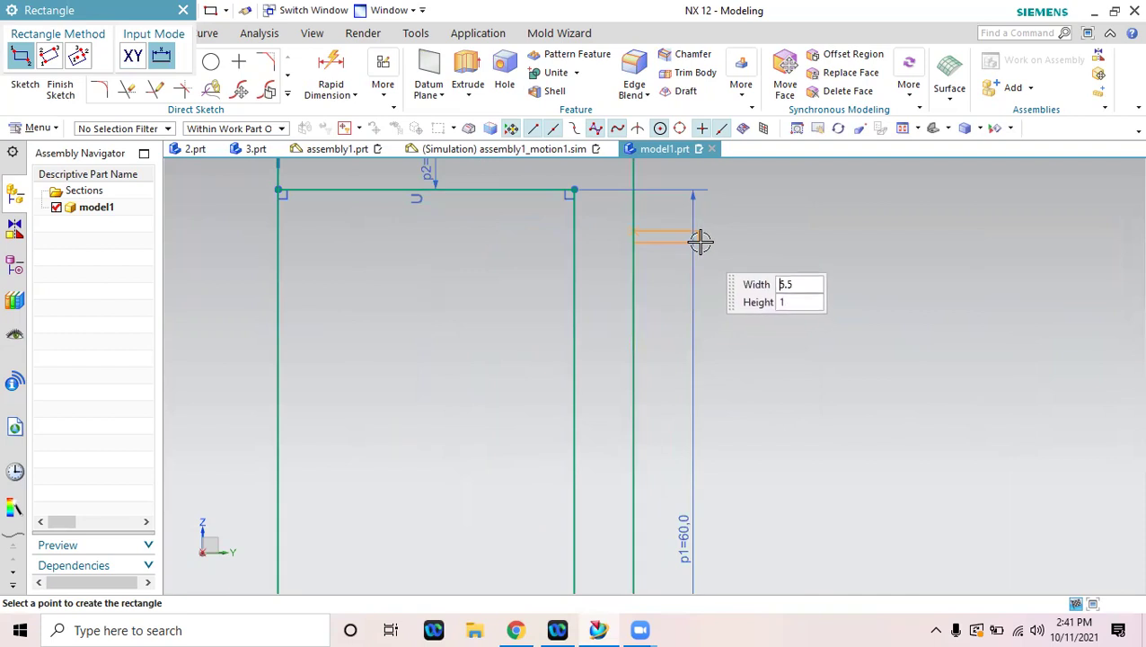
{"action": "key", "text": "Return"}
{"action": "key", "text": "Escape"}
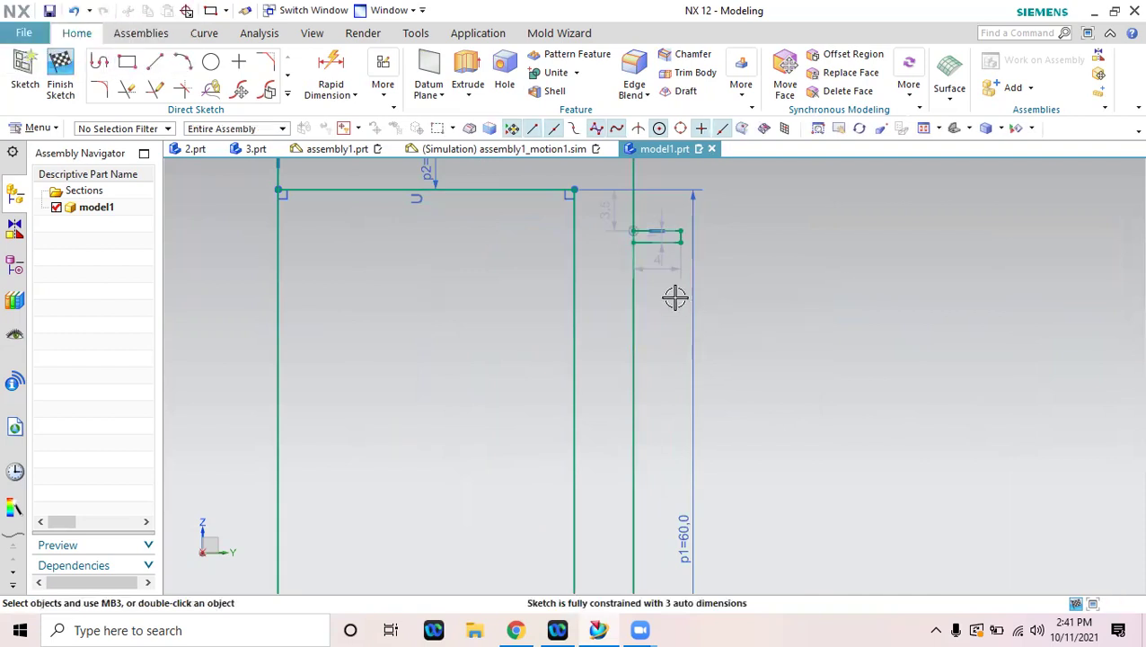
Start a Pattern Curve on the four curves of the 4 by 1 mm fin rectangle, using a linear layout.
{"action": "scroll", "coordinate": [626, 224], "scroll_direction": "up", "scroll_amount": 2}
{"action": "scroll", "coordinate": [623, 220], "scroll_direction": "up", "scroll_amount": 1}
{"action": "left_click_drag", "start_coordinate": [619, 211], "coordinate": [788, 296]}
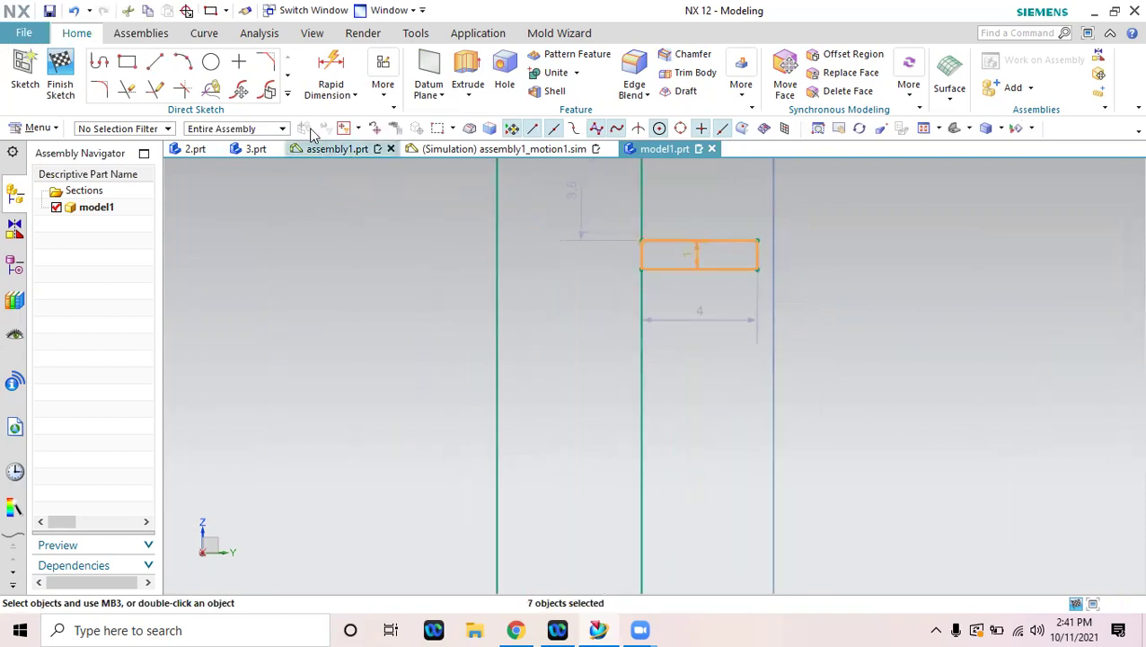
{"action": "left_click", "coordinate": [288, 92]}
{"action": "left_click", "coordinate": [238, 202]}
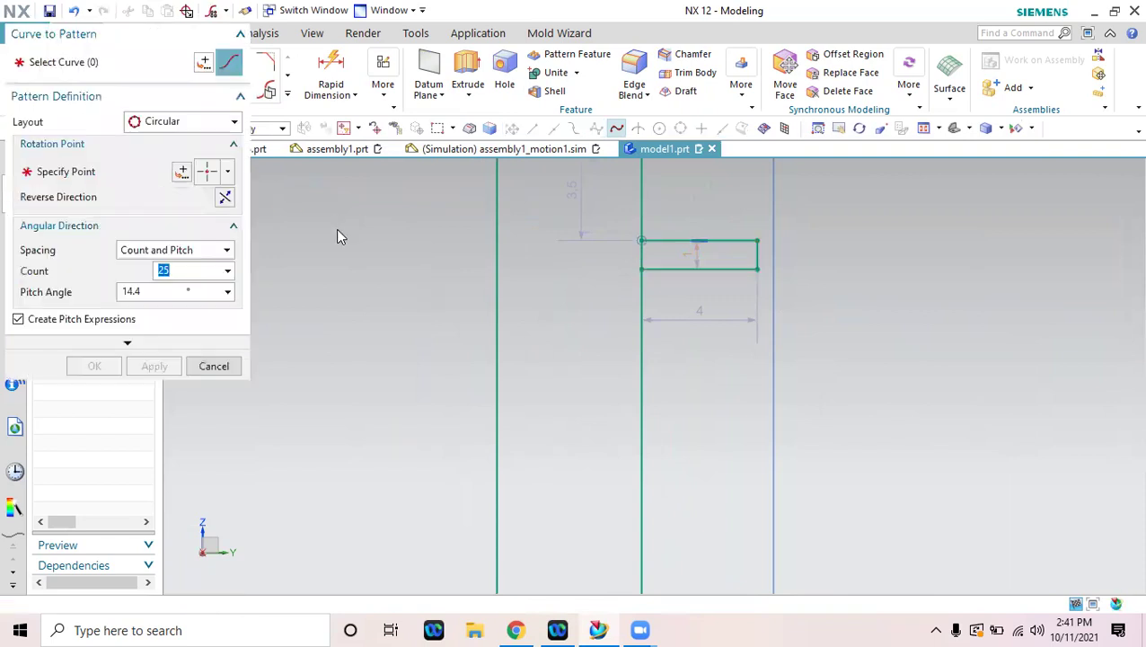
{"action": "left_click", "coordinate": [237, 124]}
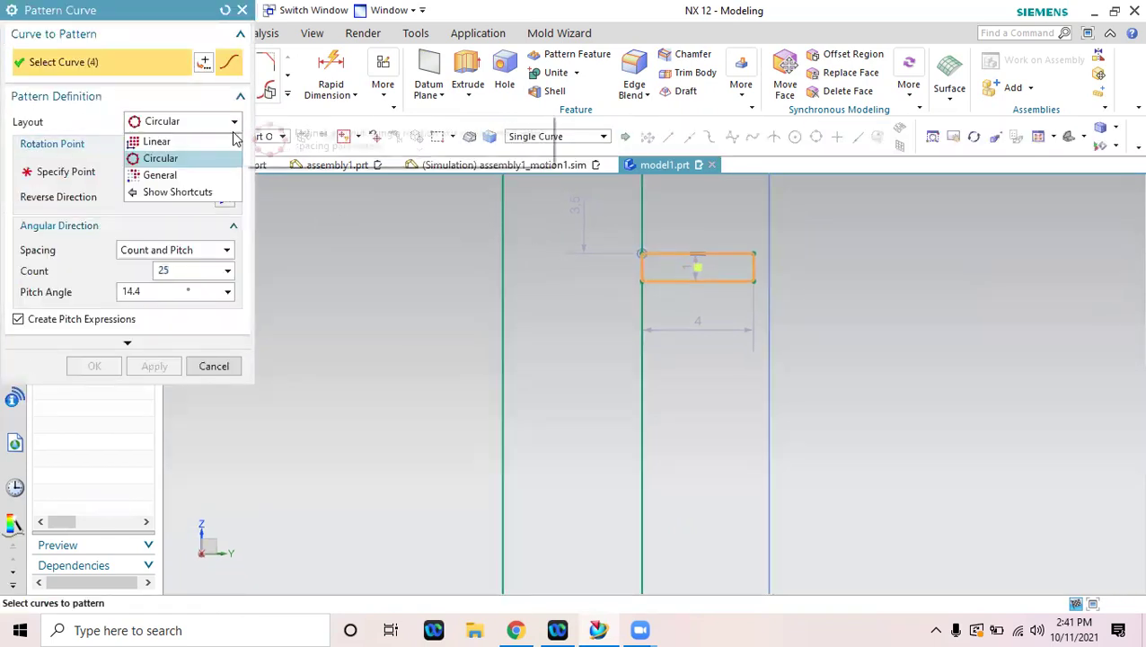
{"action": "left_click", "coordinate": [208, 142]}
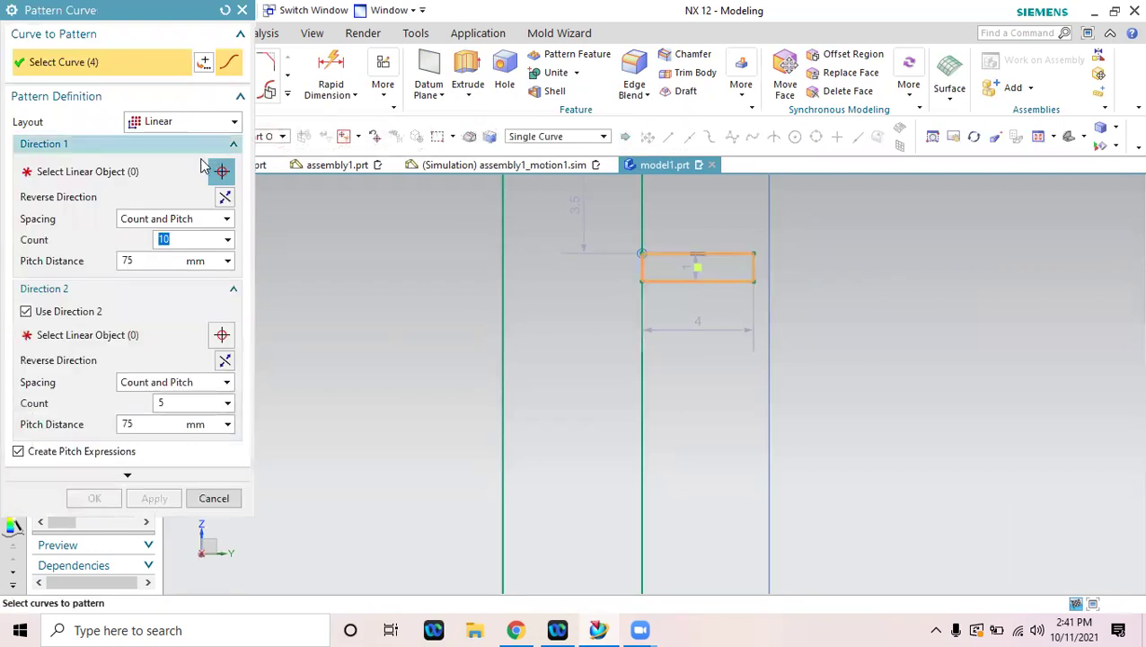
Use the outer vertical line as the first pattern direction, reversed to run downward, and disable Direction 2.
{"action": "left_click", "coordinate": [136, 168]}
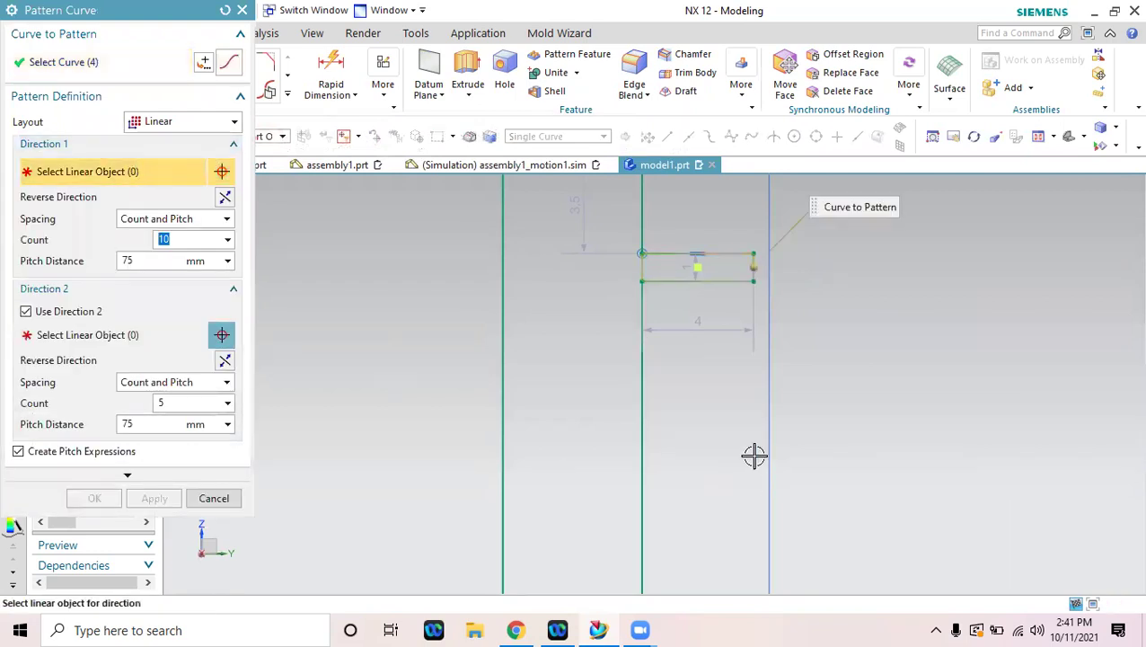
{"action": "left_click", "coordinate": [642, 438]}
{"action": "scroll", "coordinate": [729, 409], "scroll_direction": "down", "scroll_amount": 6}
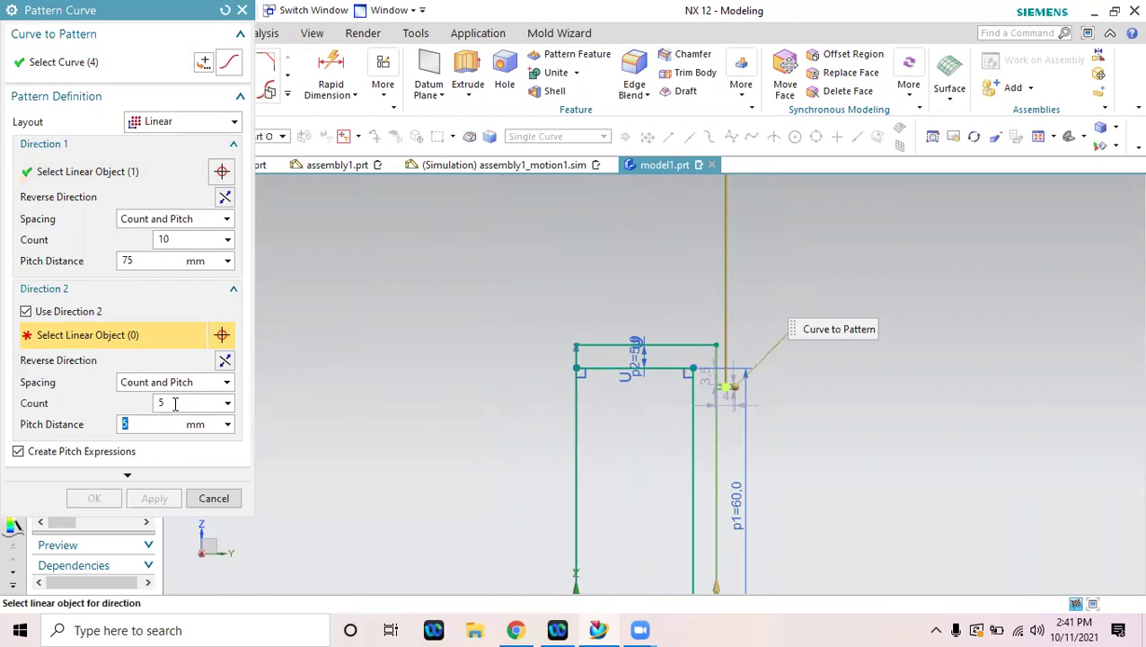
{"action": "left_click", "coordinate": [26, 312]}
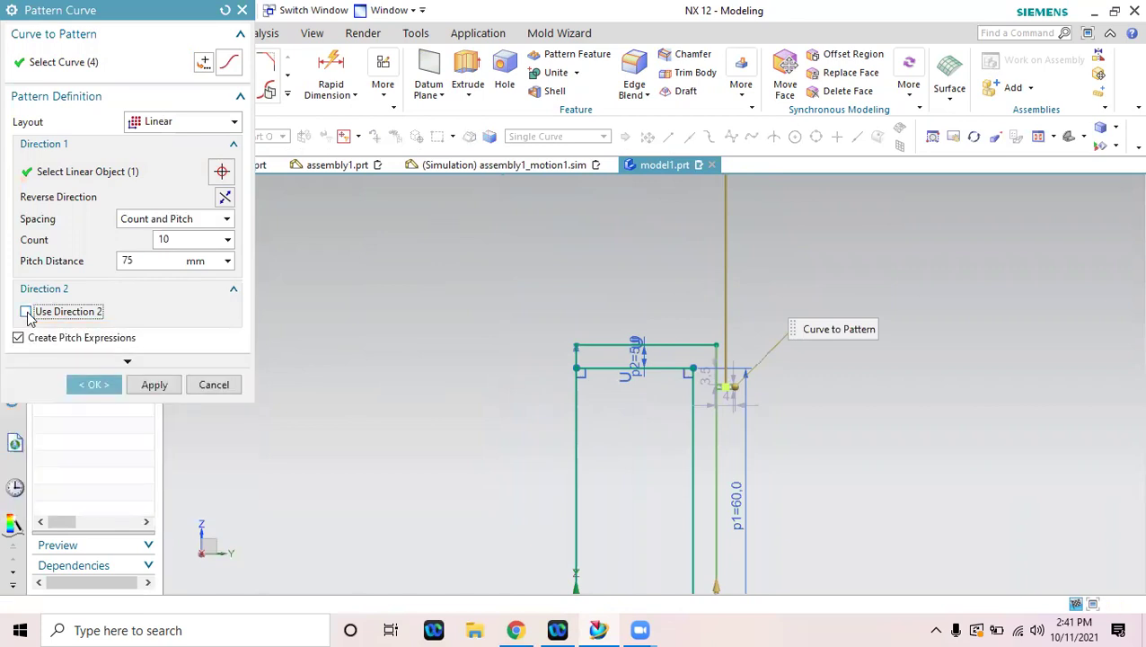
{"action": "left_click", "coordinate": [224, 197]}
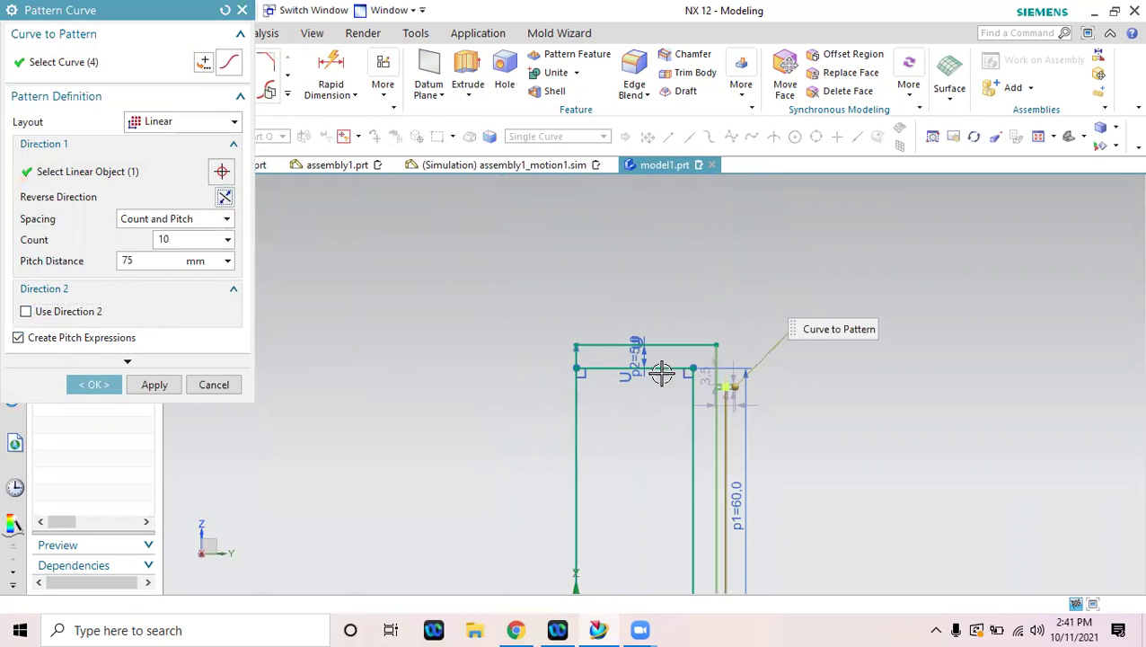
{"action": "mouse_move", "coordinate": [649, 440]}
{"action": "middle_mouse_down", "text": "shift"}
{"action": "mouse_move", "coordinate": [614, 266]}
{"action": "mouse_move", "coordinate": [607, 307]}
{"action": "middle_mouse_up", "text": "shift"}
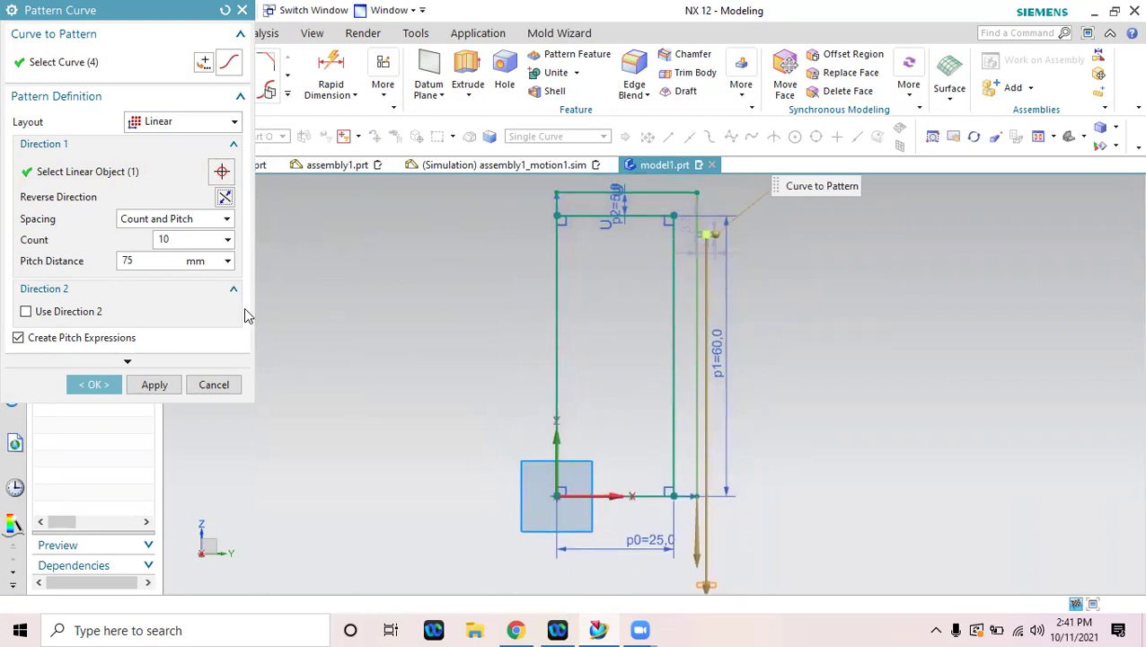
Set the pattern count to 8 and the pitch distance to 7 mm, and create the fin pattern.
{"action": "double_click", "coordinate": [118, 261]}
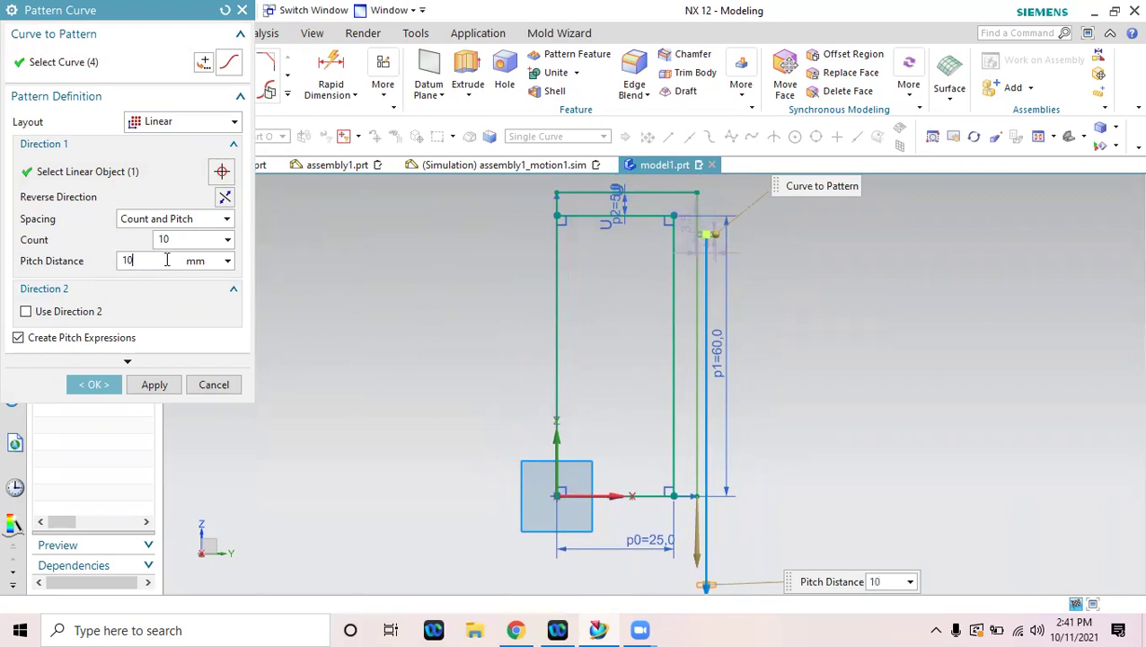
{"action": "left_click", "coordinate": [188, 240]}
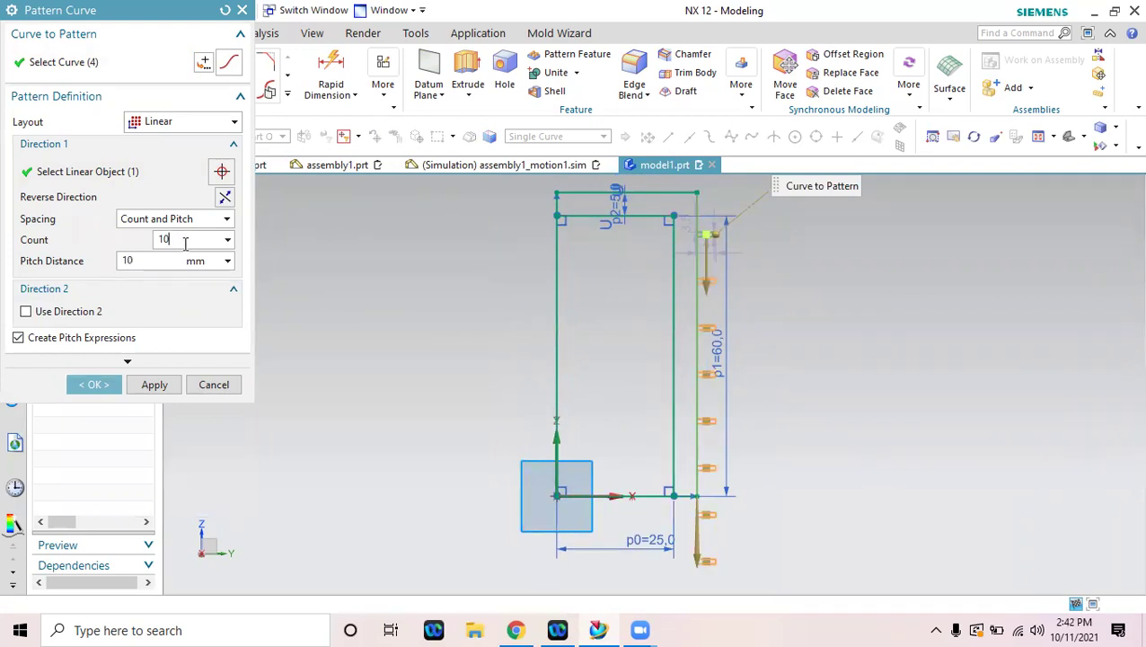
{"action": "left_click", "coordinate": [158, 261]}
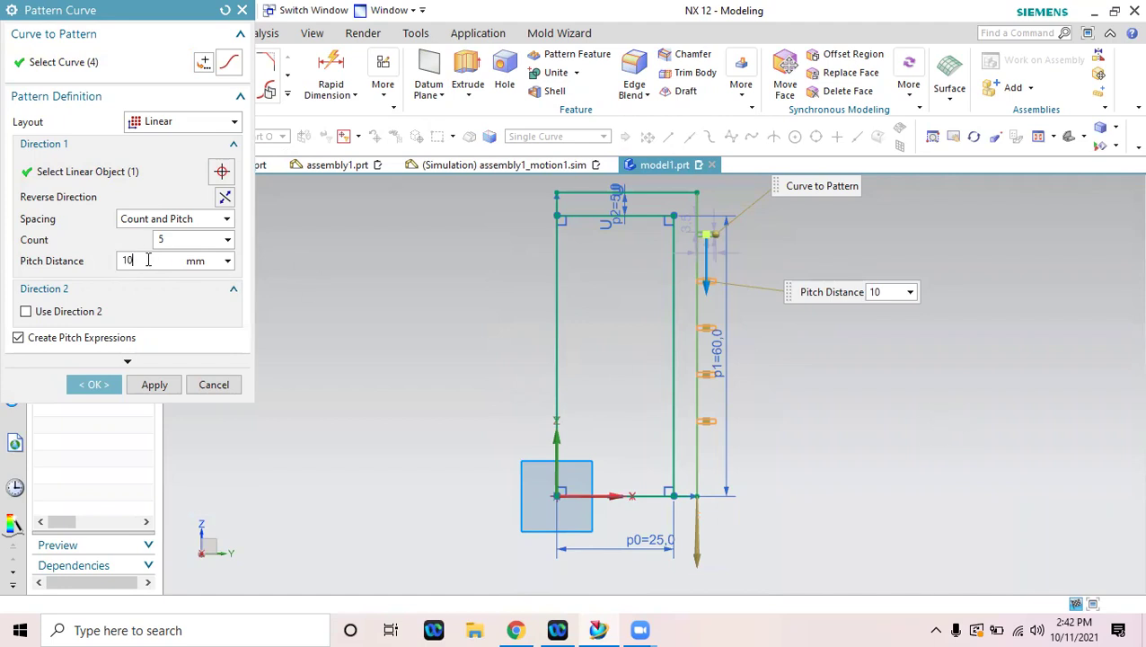
{"action": "left_click", "coordinate": [172, 238]}
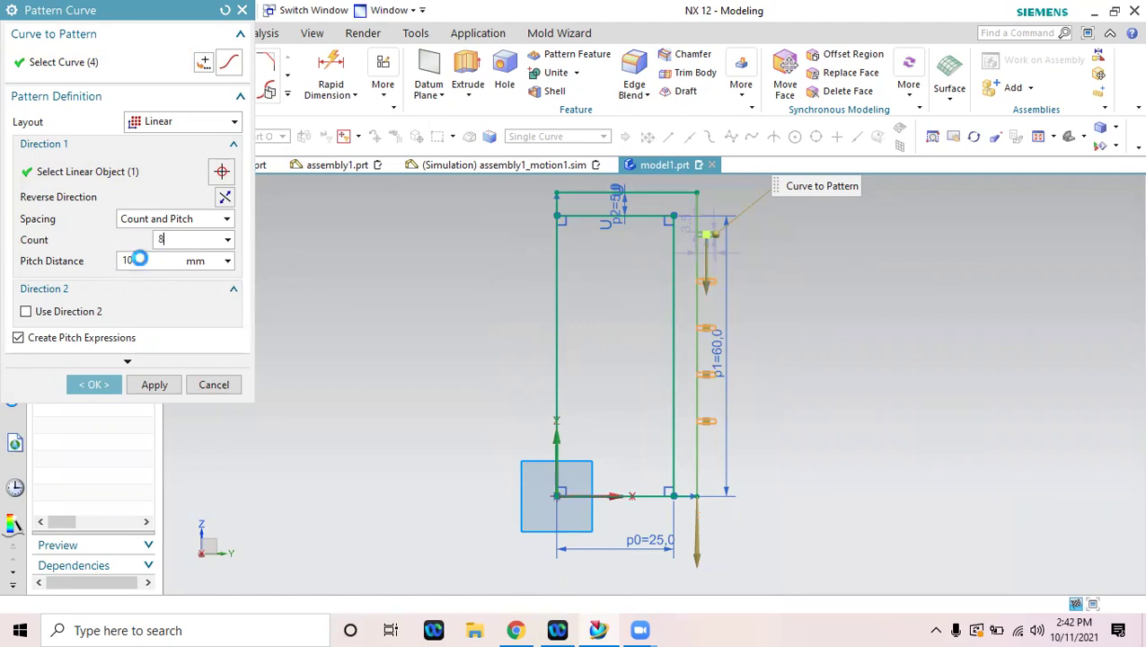
{"action": "left_click", "coordinate": [128, 260]}
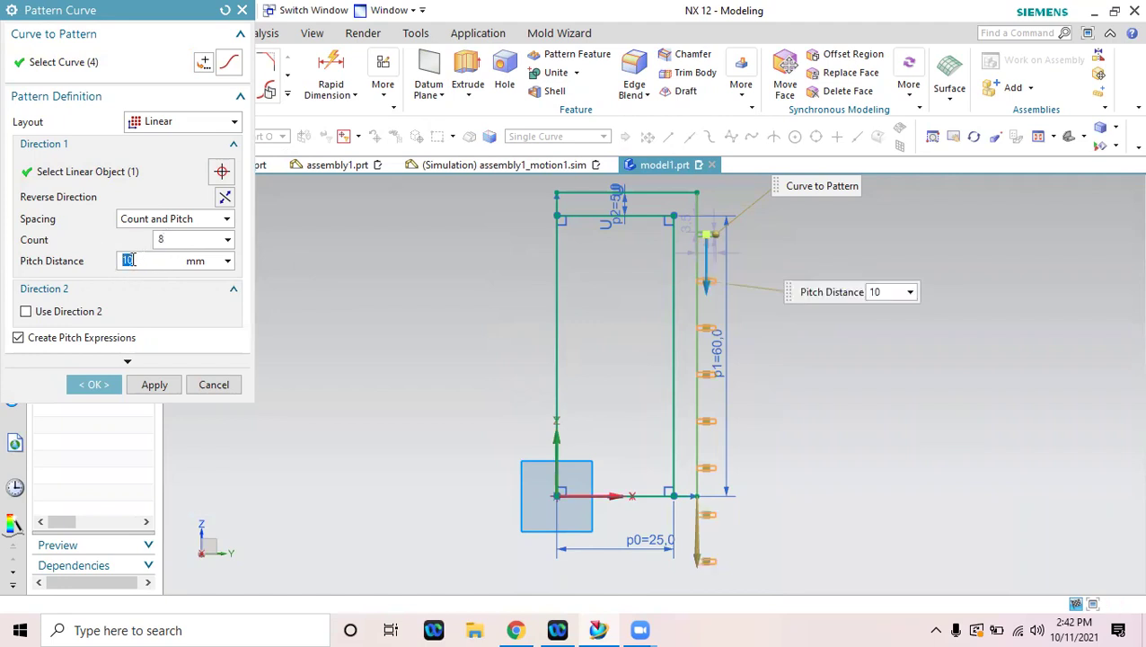
{"action": "left_click", "coordinate": [171, 238]}
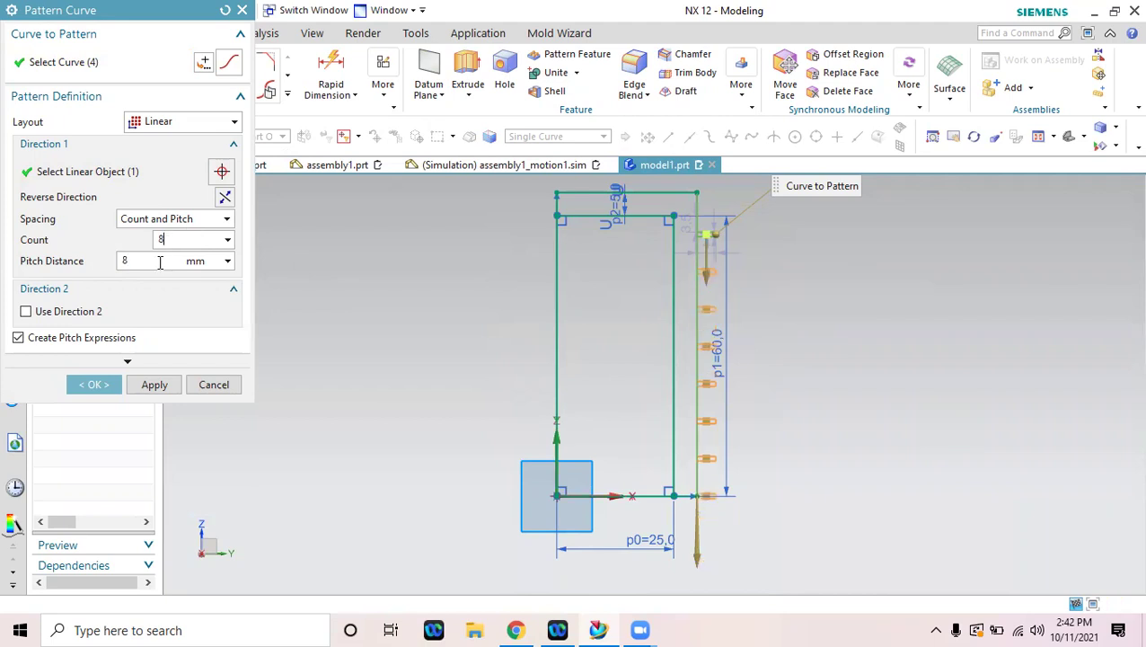
{"action": "left_click", "coordinate": [163, 259]}
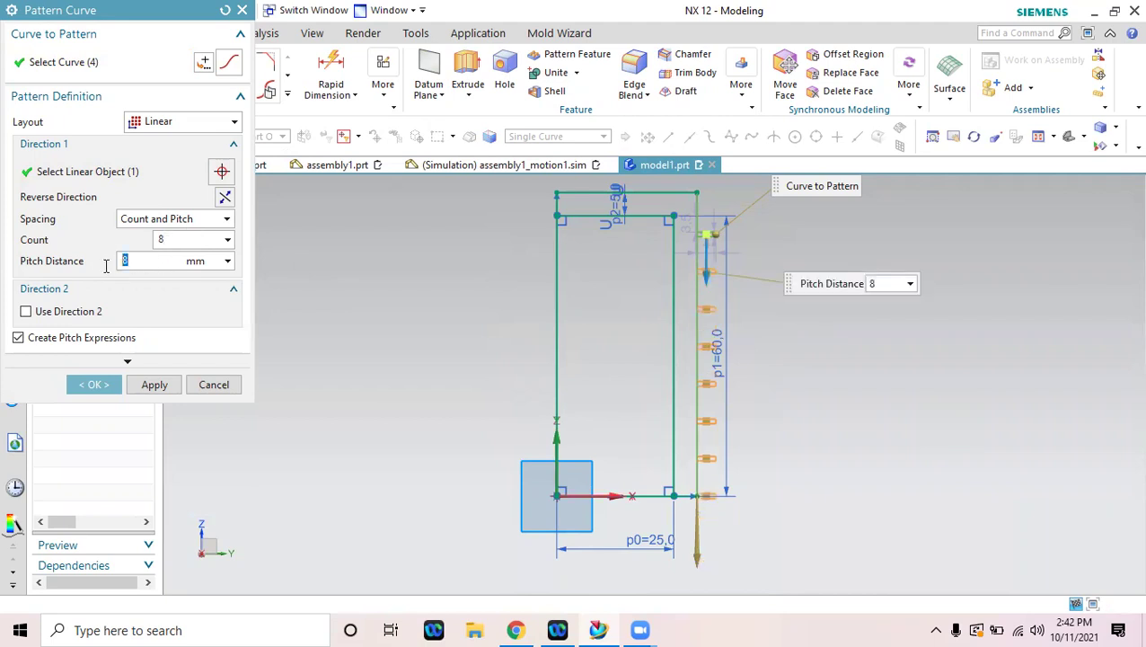
{"action": "left_click", "coordinate": [174, 238]}
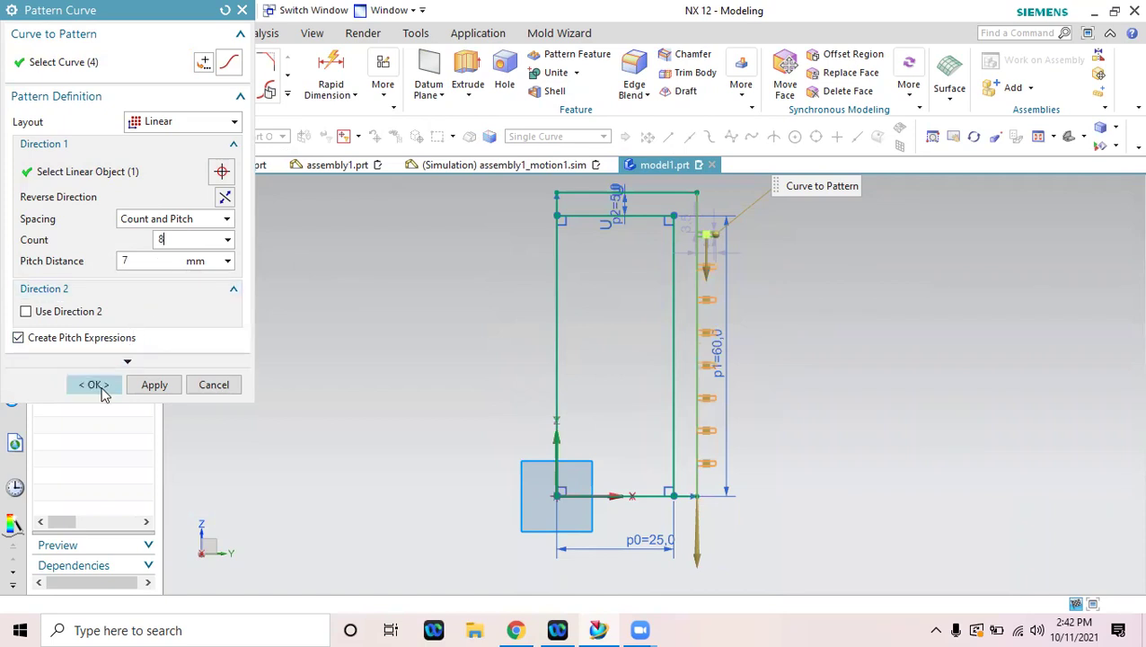
{"action": "left_click", "coordinate": [96, 384]}
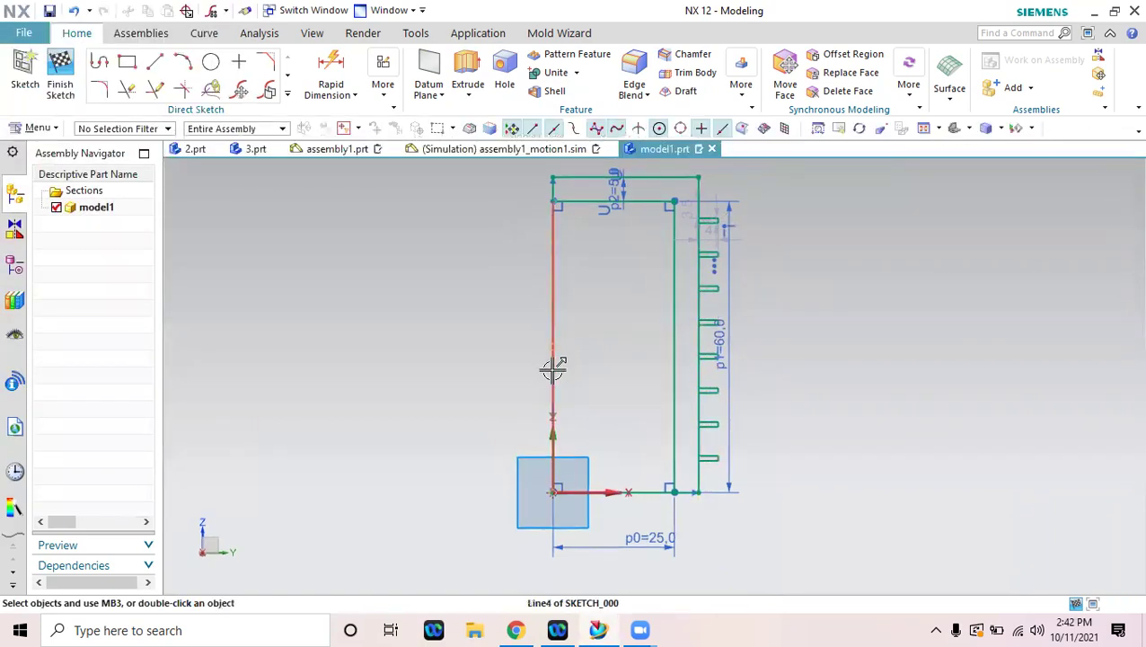
Quick Trim the top fin's closing edge along the outer vertical line.
{"action": "scroll", "coordinate": [706, 251], "scroll_direction": "up", "scroll_amount": 8}
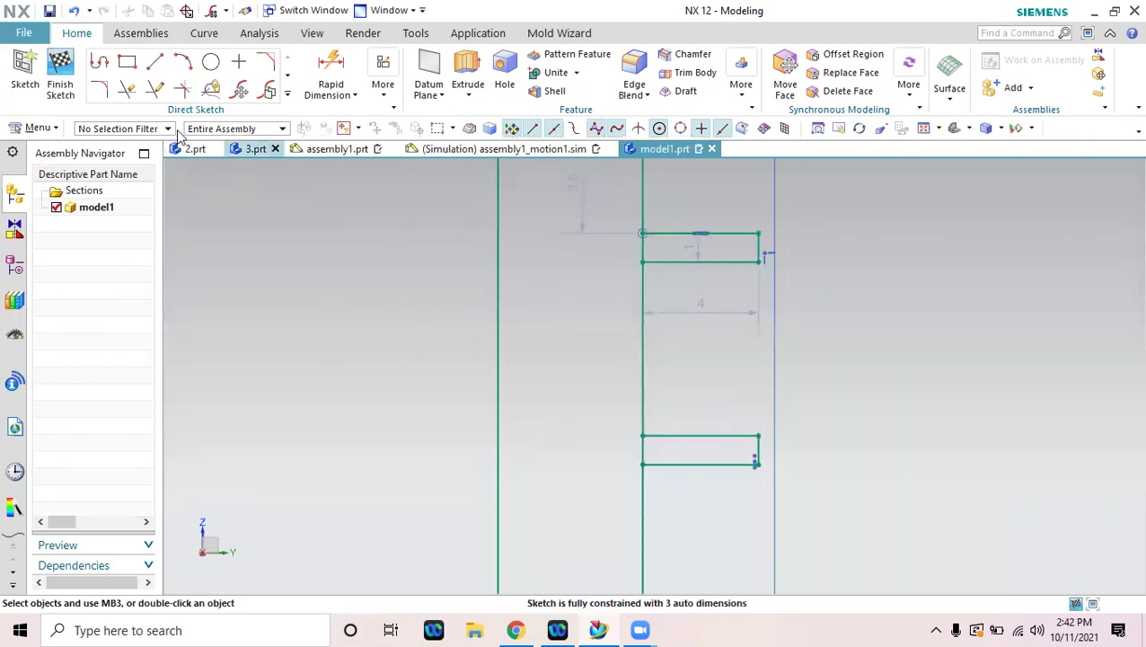
{"action": "left_click", "coordinate": [129, 93]}
{"action": "scroll", "coordinate": [644, 243], "scroll_direction": "up", "scroll_amount": 5}
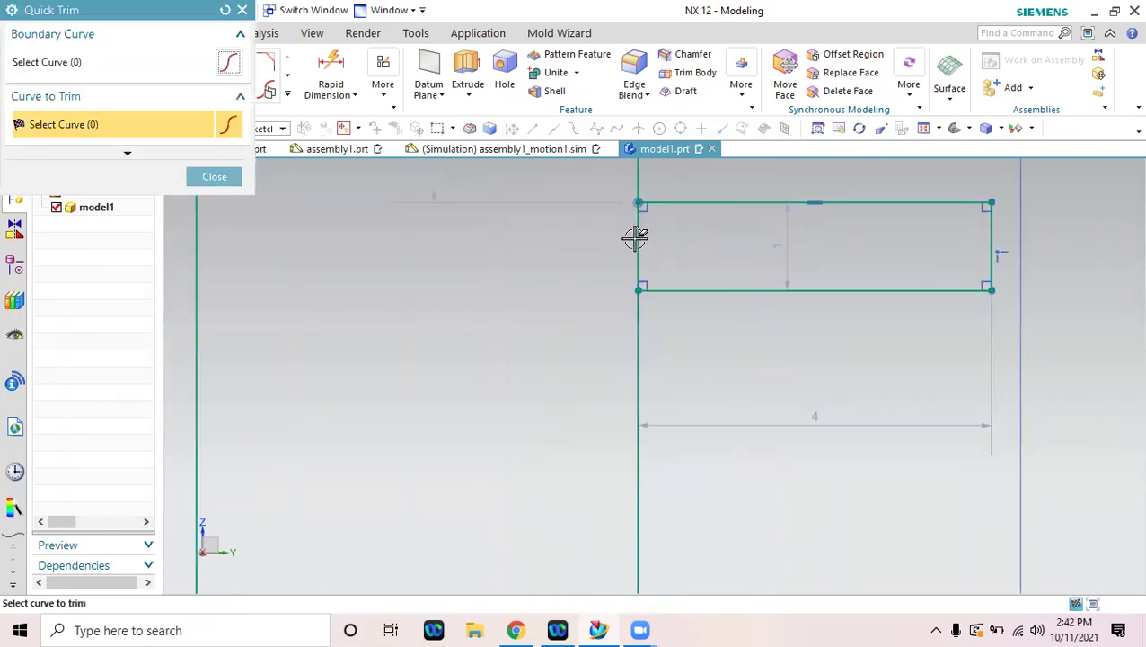
{"action": "left_click", "coordinate": [641, 239]}
{"action": "left_click", "coordinate": [641, 256]}
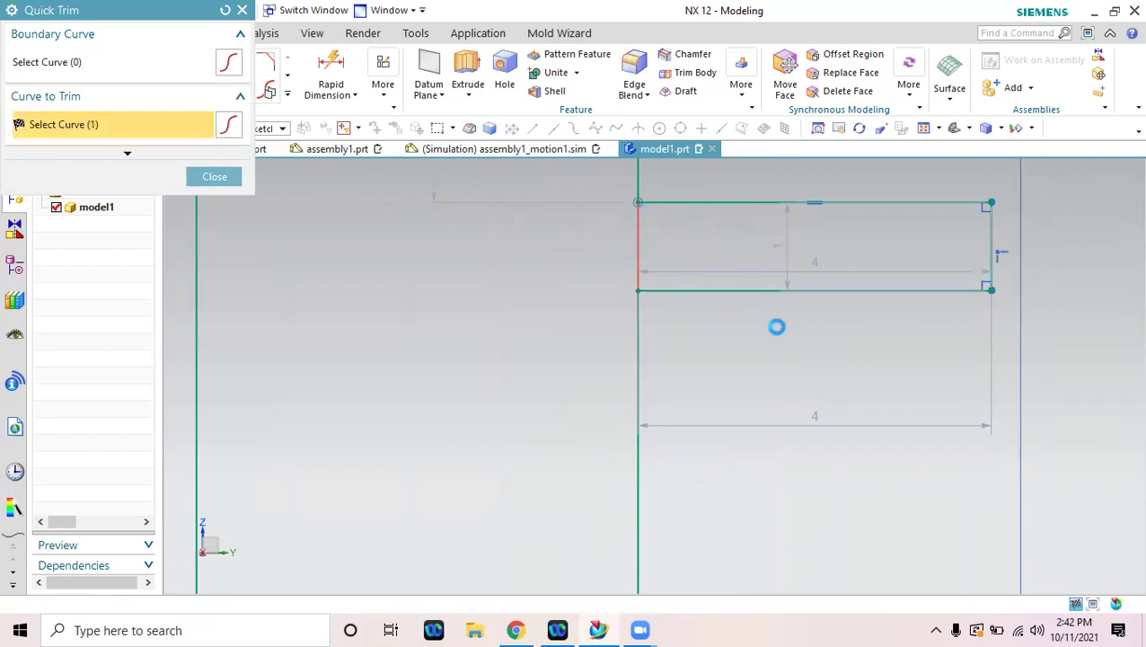
{"action": "left_click", "coordinate": [560, 336]}
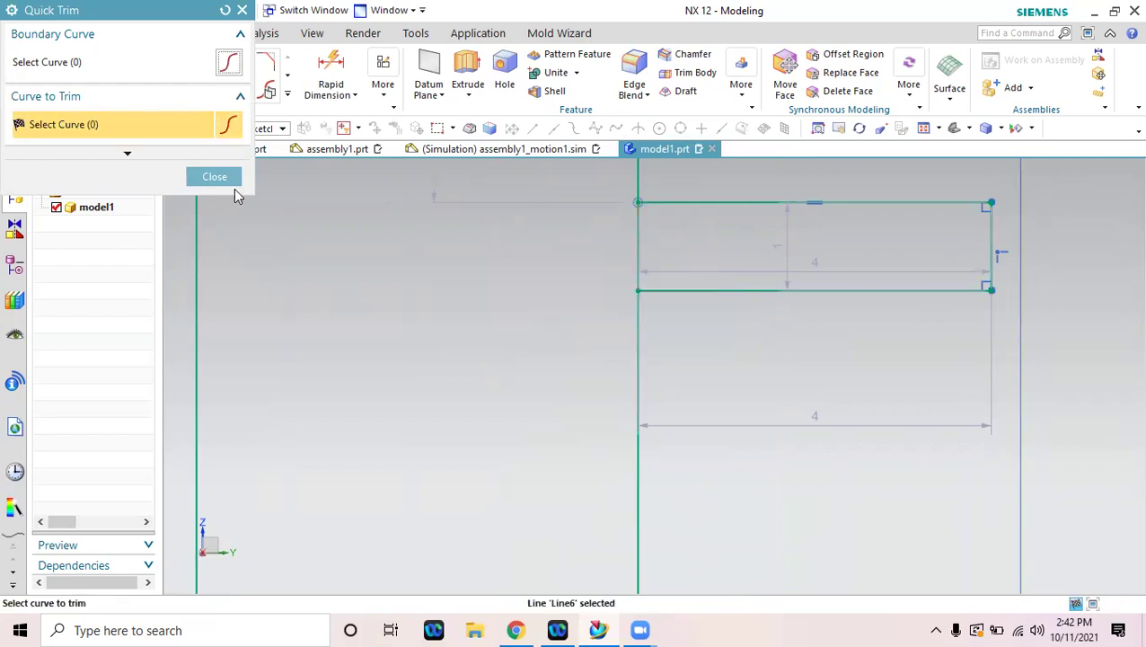
{"action": "left_click", "coordinate": [216, 177]}
{"action": "scroll", "coordinate": [466, 320], "scroll_direction": "down", "scroll_amount": 4}
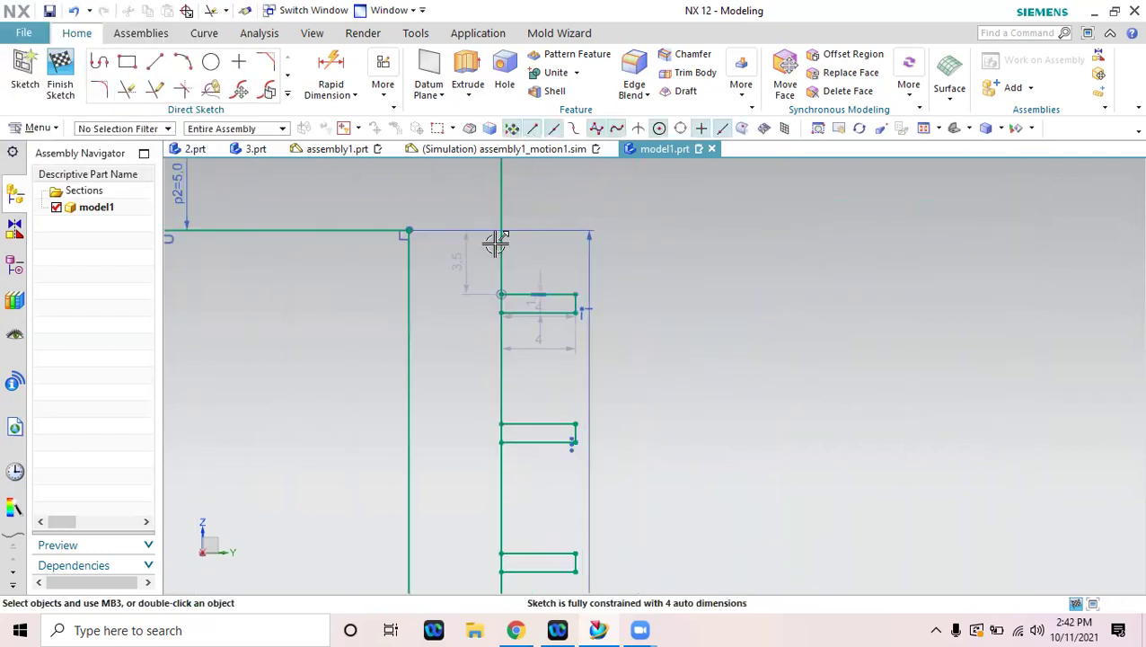
Remove all constraints from the outer vertical line and turn off Continuous Auto Dimensioning.
{"action": "left_click", "coordinate": [501, 246]}
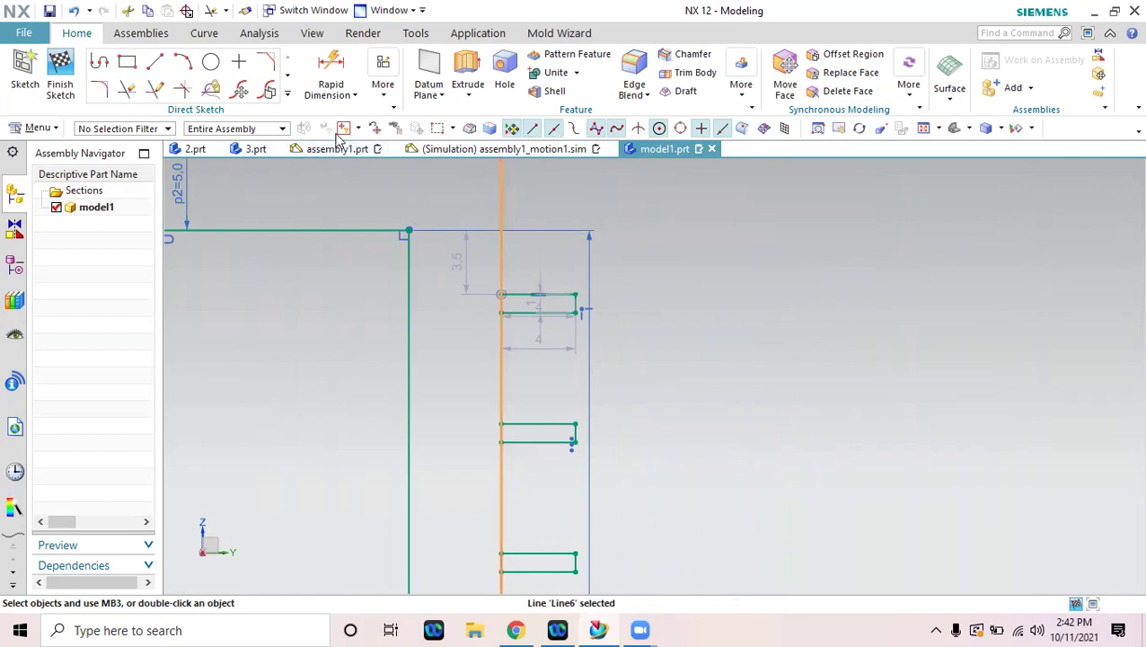
{"action": "left_click", "coordinate": [381, 97]}
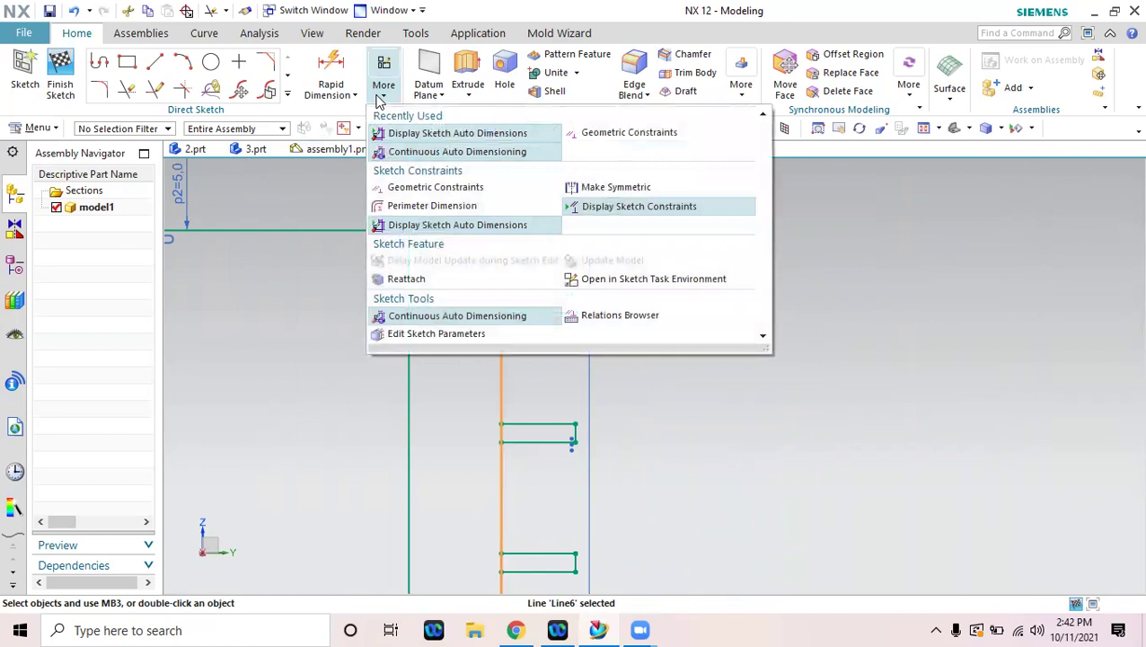
{"action": "left_click", "coordinate": [894, 460]}
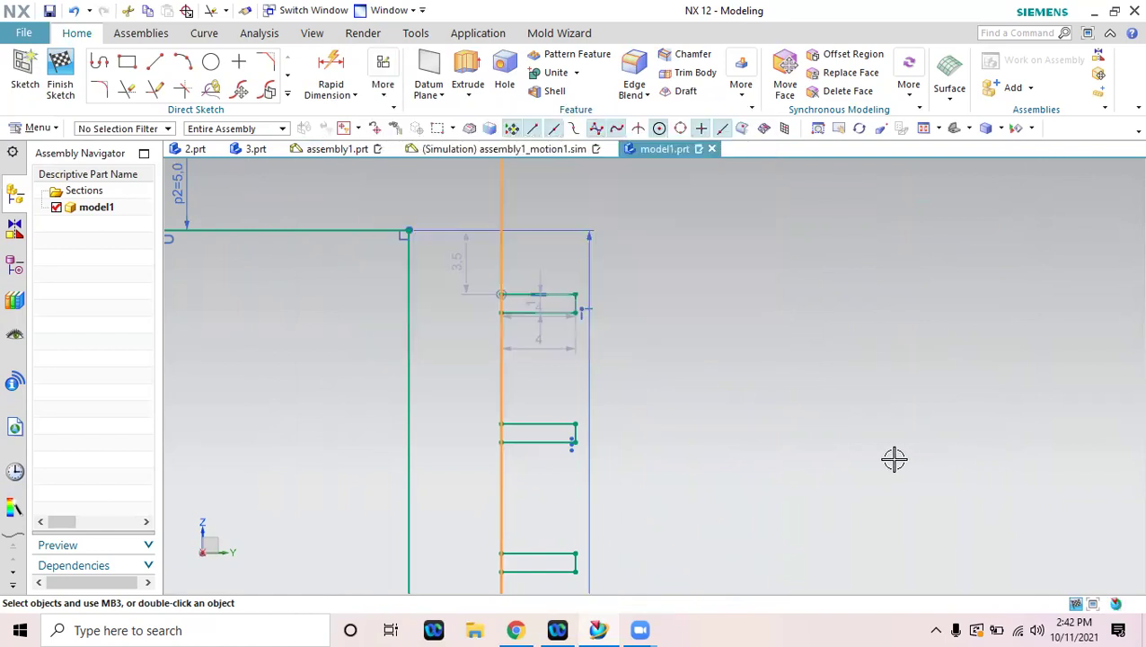
{"action": "right_click", "coordinate": [498, 251]}
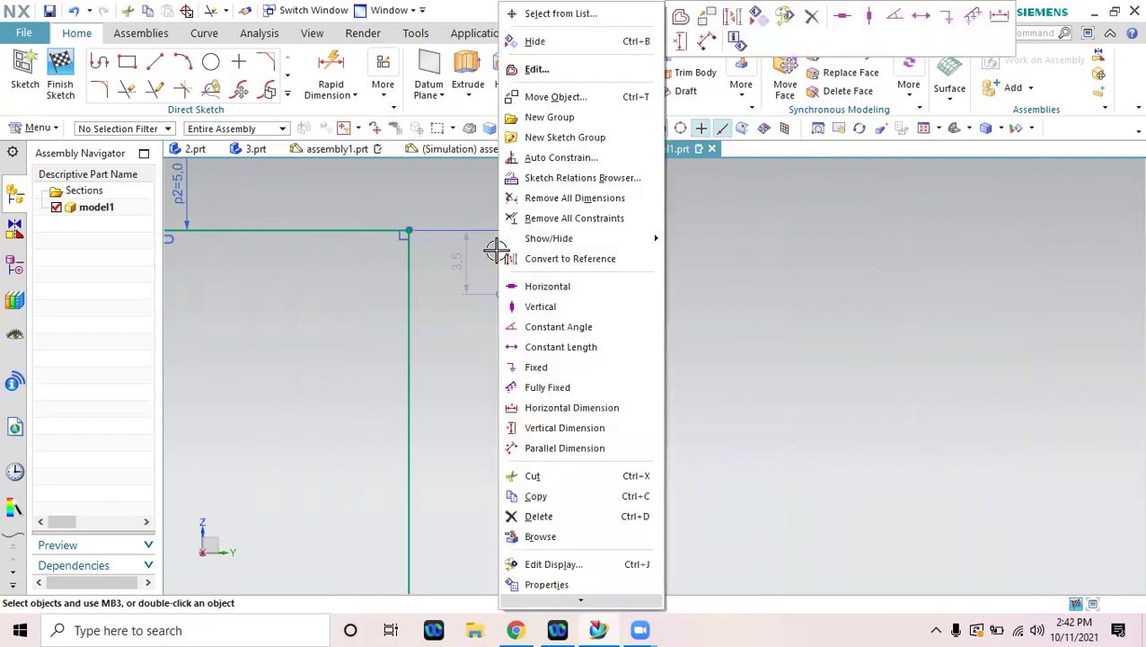
{"action": "left_click", "coordinate": [586, 218]}
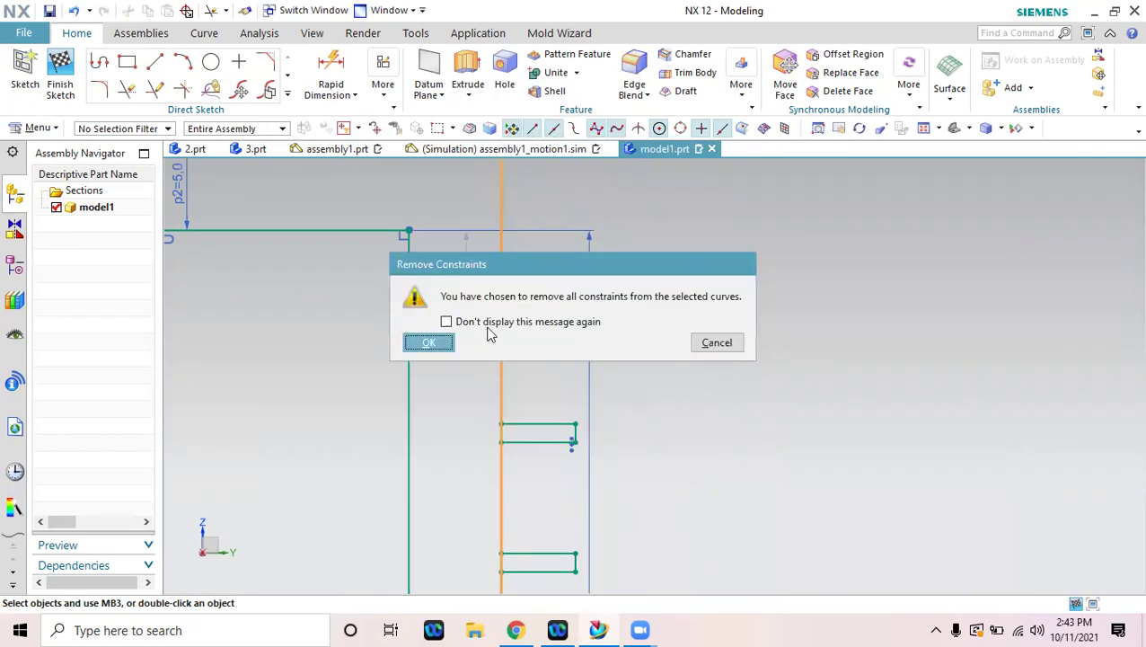
{"action": "left_click", "coordinate": [429, 343]}
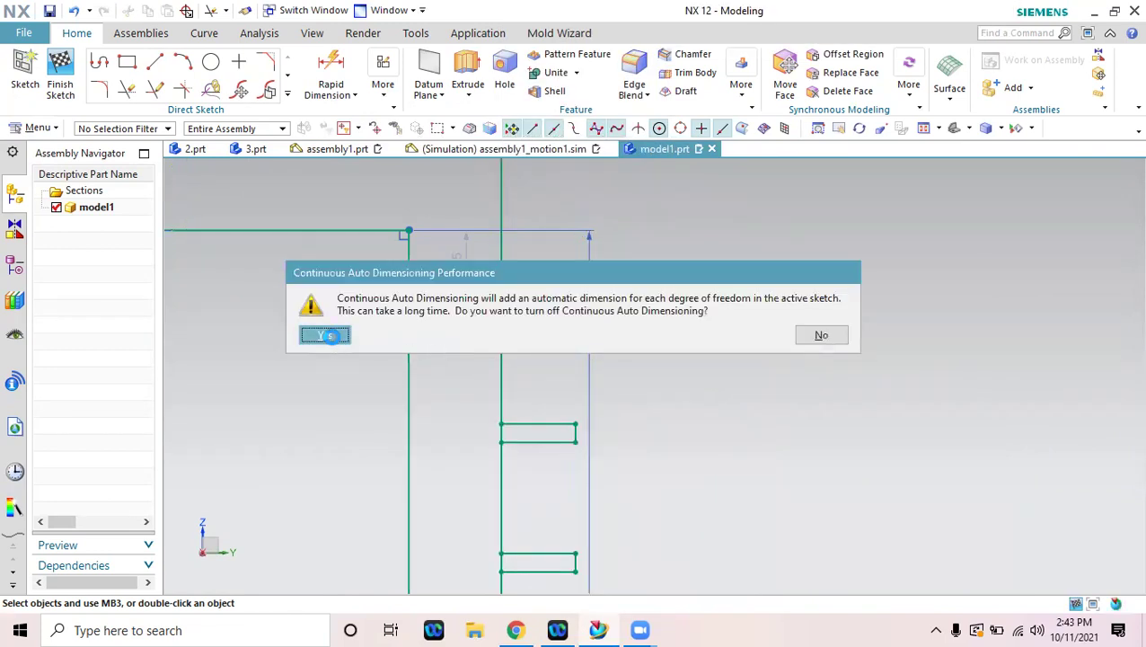
{"action": "left_click", "coordinate": [328, 335]}
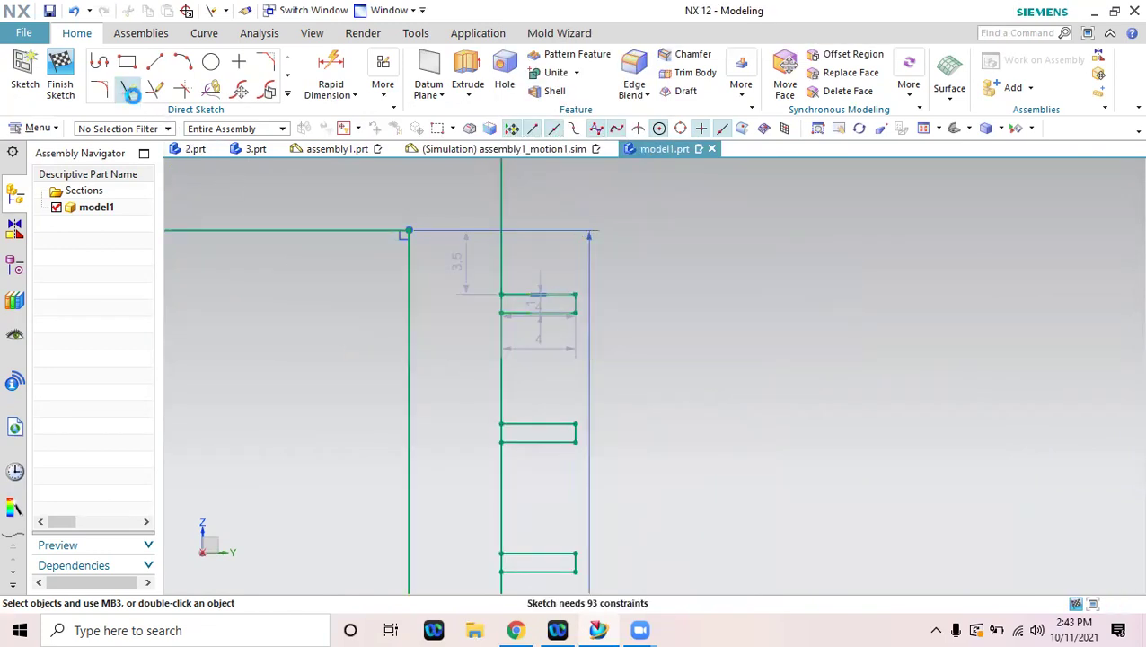
Quick Trim the segments of the outer vertical line that close off the fins, working down the wall so each fin opens into it.
{"action": "left_click", "coordinate": [130, 91]}
{"action": "scroll", "coordinate": [465, 329], "scroll_direction": "up", "scroll_amount": 4}
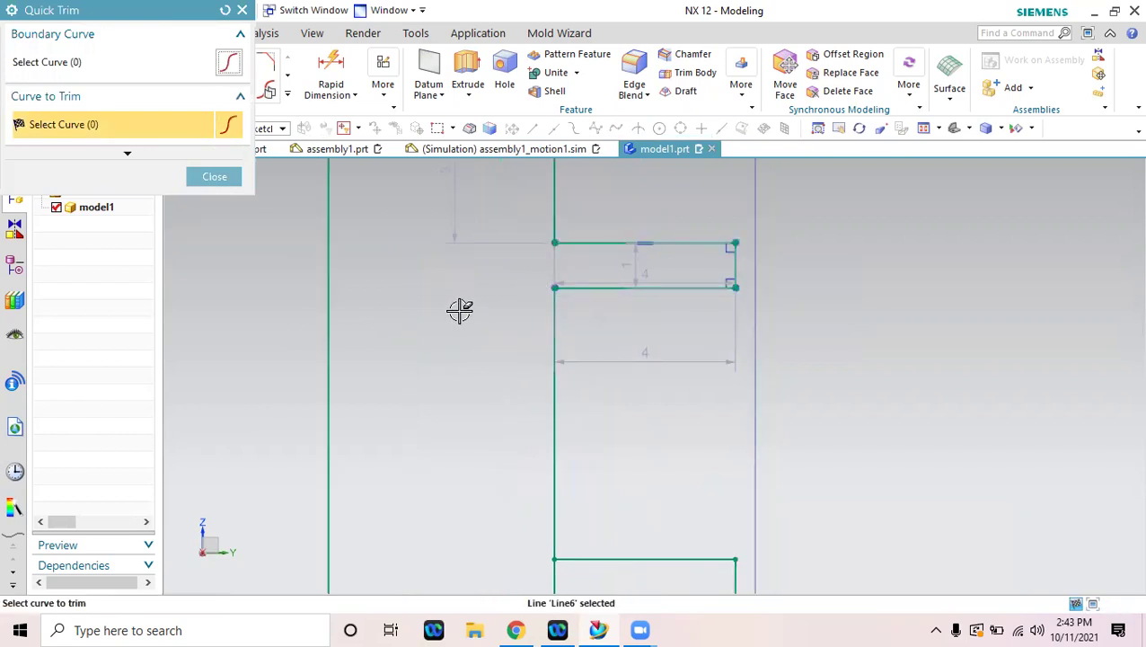
{"action": "scroll", "coordinate": [462, 311], "scroll_direction": "down", "scroll_amount": 3}
{"action": "middle_click_drag", "start_coordinate": [560, 468], "coordinate": [611, 334], "text": "shift"}
{"action": "scroll", "coordinate": [590, 320], "scroll_direction": "up", "scroll_amount": 5}
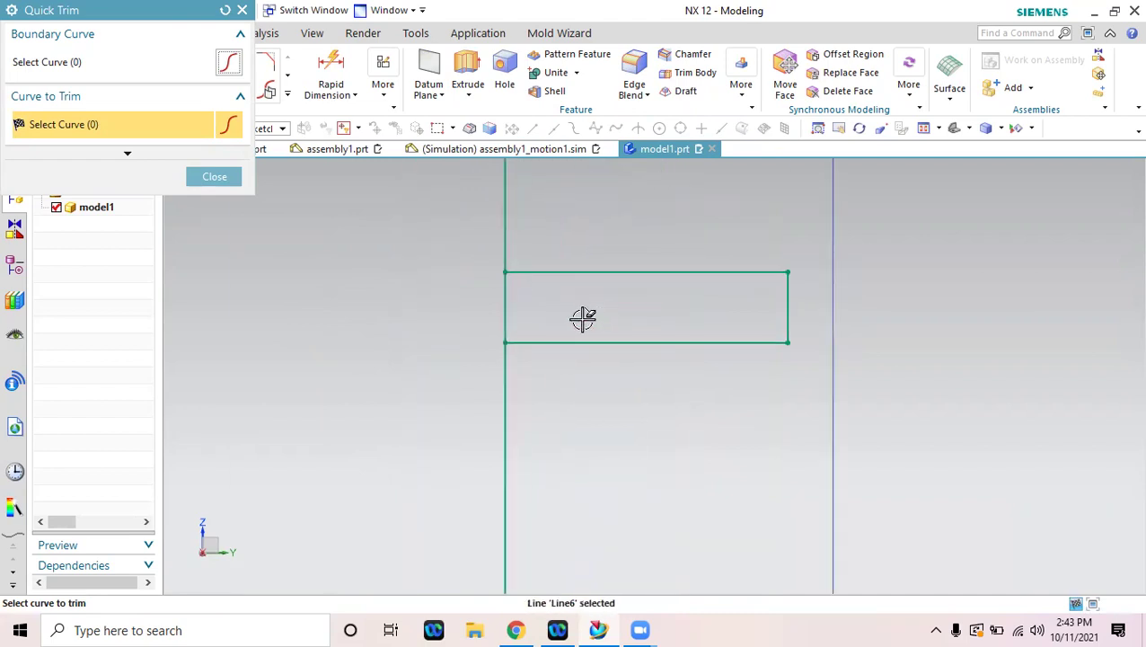
{"action": "left_click", "coordinate": [509, 314]}
{"action": "scroll", "coordinate": [625, 331], "scroll_direction": "down", "scroll_amount": 2}
{"action": "scroll", "coordinate": [625, 331], "scroll_direction": "down", "scroll_amount": 2}
{"action": "scroll", "coordinate": [621, 320], "scroll_direction": "up", "scroll_amount": 4}
{"action": "left_click", "coordinate": [520, 310]}
{"action": "scroll", "coordinate": [586, 377], "scroll_direction": "down", "scroll_amount": 4}
{"action": "scroll", "coordinate": [629, 351], "scroll_direction": "up", "scroll_amount": 4}
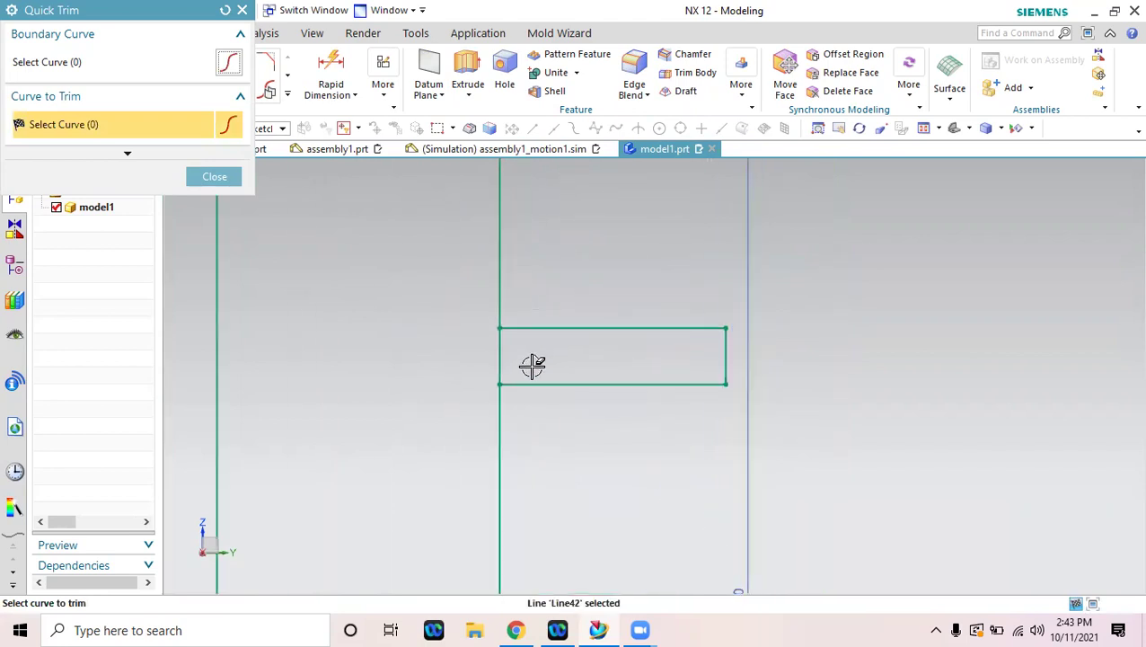
{"action": "left_click", "coordinate": [499, 363]}
{"action": "scroll", "coordinate": [611, 422], "scroll_direction": "down", "scroll_amount": 4}
{"action": "scroll", "coordinate": [632, 279], "scroll_direction": "up", "scroll_amount": 4}
{"action": "left_click", "coordinate": [499, 242]}
{"action": "scroll", "coordinate": [576, 359], "scroll_direction": "down", "scroll_amount": 5}
{"action": "scroll", "coordinate": [581, 328], "scroll_direction": "up", "scroll_amount": 4}
{"action": "left_click", "coordinate": [521, 335]}
{"action": "scroll", "coordinate": [596, 420], "scroll_direction": "down", "scroll_amount": 5}
{"action": "scroll", "coordinate": [597, 421], "scroll_direction": "up", "scroll_amount": 4}
{"action": "left_click", "coordinate": [490, 319]}
{"action": "scroll", "coordinate": [552, 404], "scroll_direction": "down", "scroll_amount": 5}
{"action": "scroll", "coordinate": [483, 360], "scroll_direction": "up", "scroll_amount": 4}
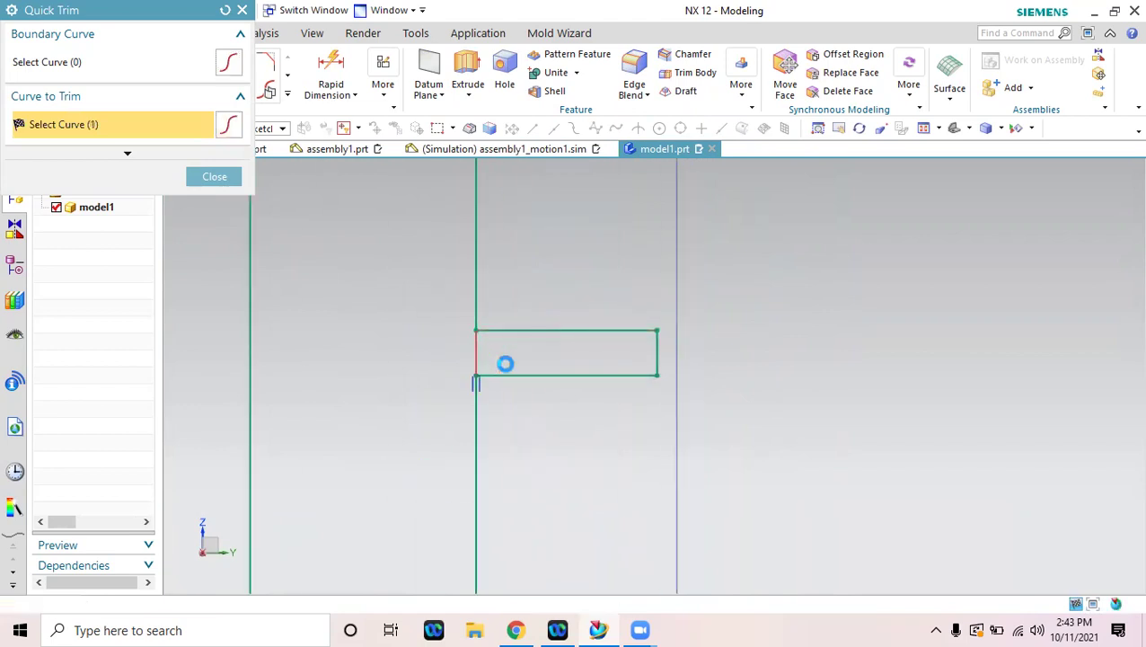
{"action": "left_click", "coordinate": [482, 357]}
{"action": "left_click", "coordinate": [224, 181]}
{"action": "scroll", "coordinate": [665, 325], "scroll_direction": "down", "scroll_amount": 4}
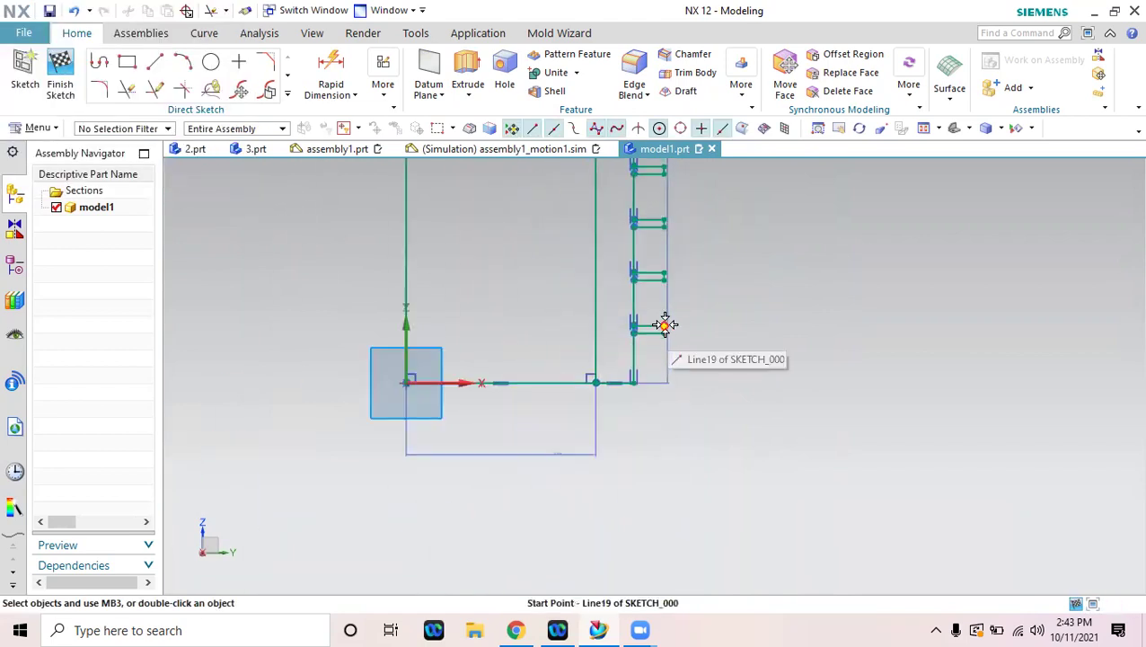
Quick Trim the bottom horizontal line between the origin and the inner wall, and the vertical line along the Z axis below the cap.
{"action": "middle_click_drag", "start_coordinate": [832, 328], "coordinate": [840, 501], "text": "shift"}
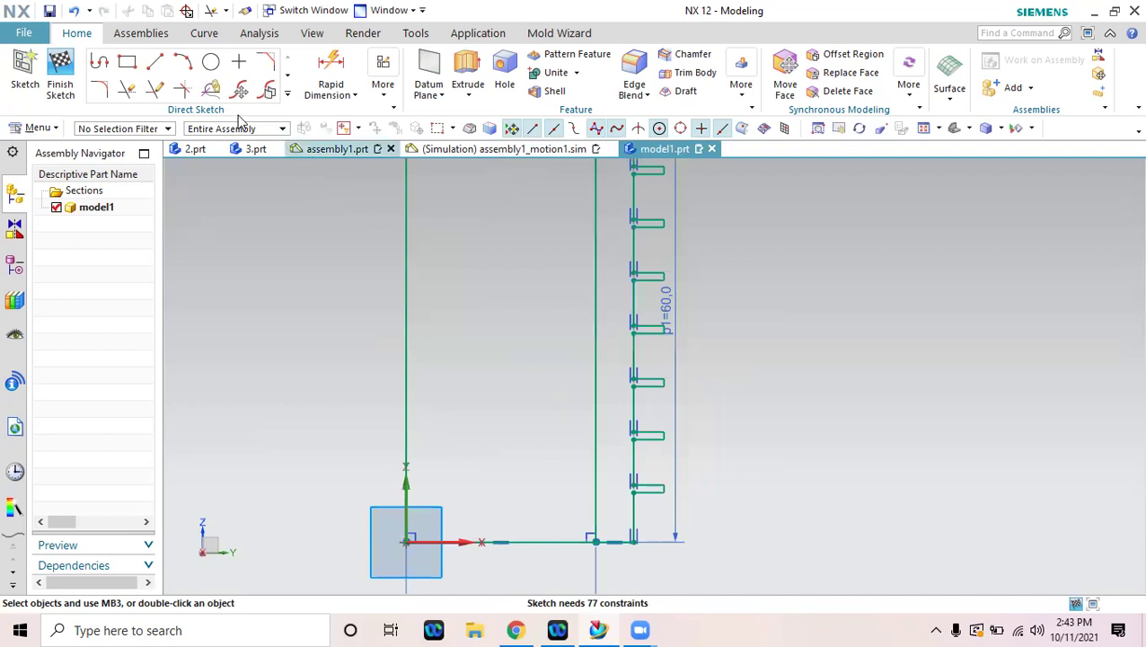
{"action": "left_click", "coordinate": [127, 89]}
{"action": "left_click", "coordinate": [550, 530]}
{"action": "left_click", "coordinate": [404, 335]}
{"action": "scroll", "coordinate": [457, 348], "scroll_direction": "down", "scroll_amount": 3}
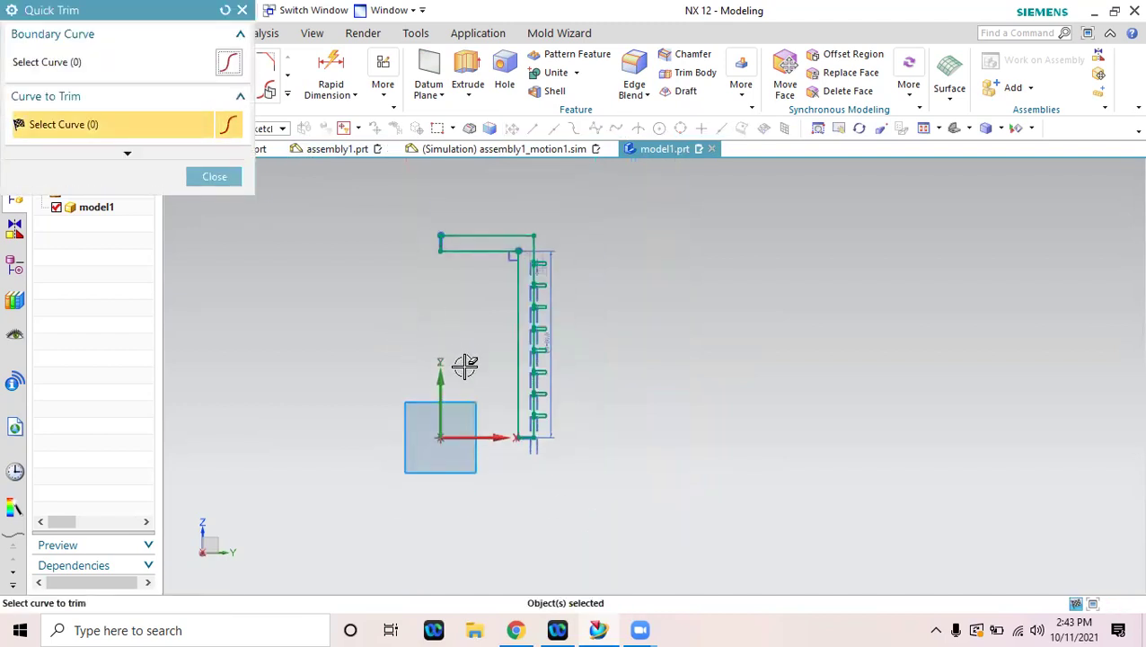
{"action": "left_click", "coordinate": [215, 177]}
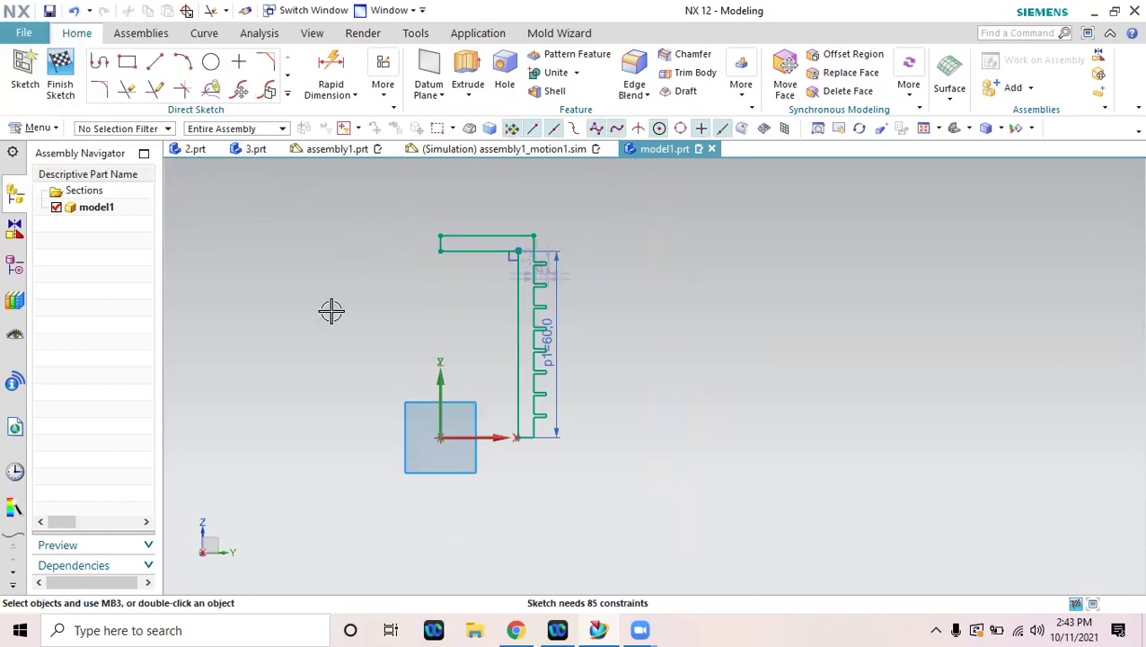
Finish the finned cylinder profile sketch.
{"action": "scroll", "coordinate": [493, 253], "scroll_direction": "up", "scroll_amount": 5}
{"action": "scroll", "coordinate": [496, 264], "scroll_direction": "down", "scroll_amount": 4}
{"action": "middle_click_drag", "start_coordinate": [735, 342], "coordinate": [784, 278], "text": "shift"}
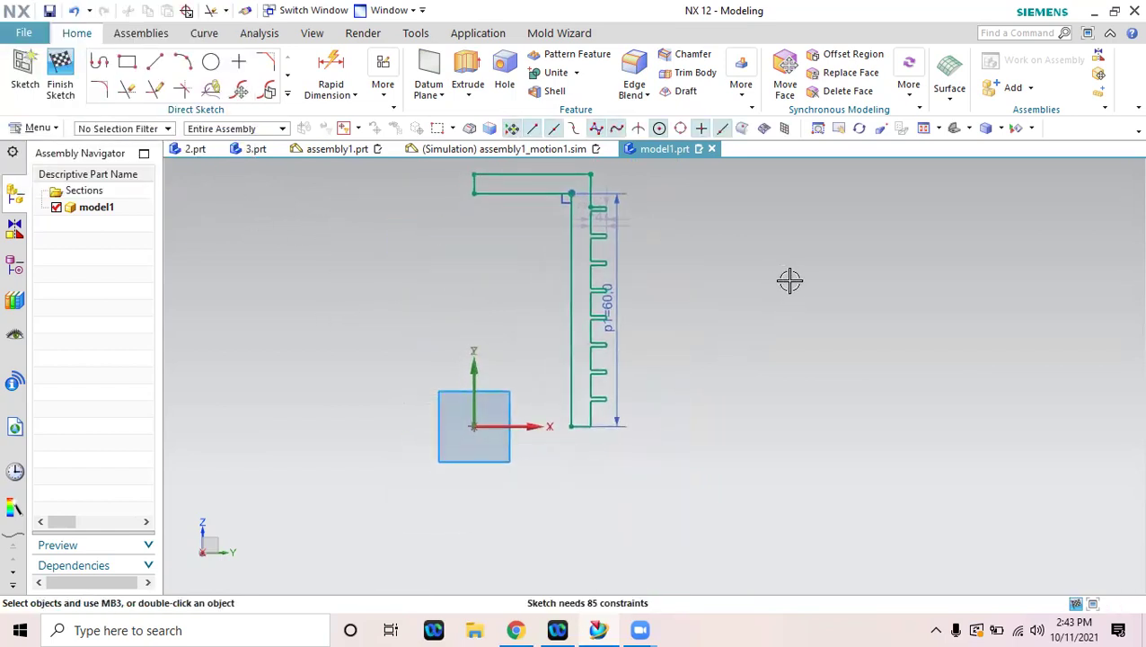
{"action": "left_click", "coordinate": [60, 74]}
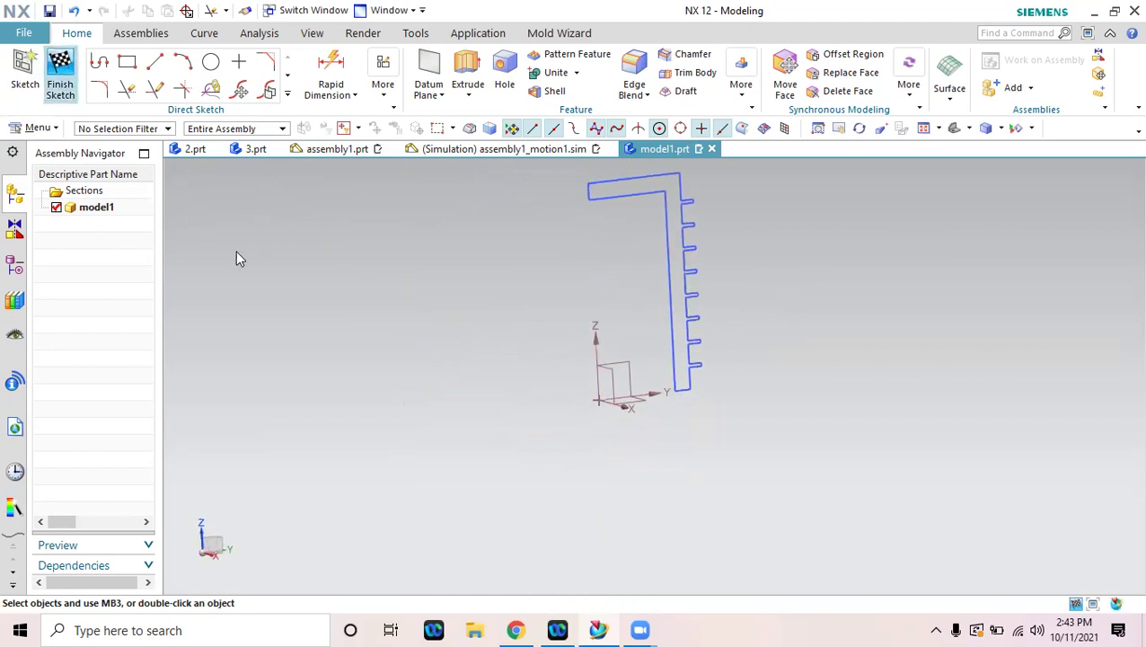
Start a Revolve of the whole connected fin profile, using the short vertical edge of the cap on the Z axis as the revolve axis.
{"action": "mouse_move", "coordinate": [481, 285]}
{"action": "middle_mouse_down", "text": "shift"}
{"action": "mouse_move", "coordinate": [407, 344]}
{"action": "mouse_move", "coordinate": [359, 360]}
{"action": "middle_mouse_up", "text": "shift"}
{"action": "left_click", "coordinate": [216, 96]}
{"action": "left_click", "coordinate": [240, 135]}
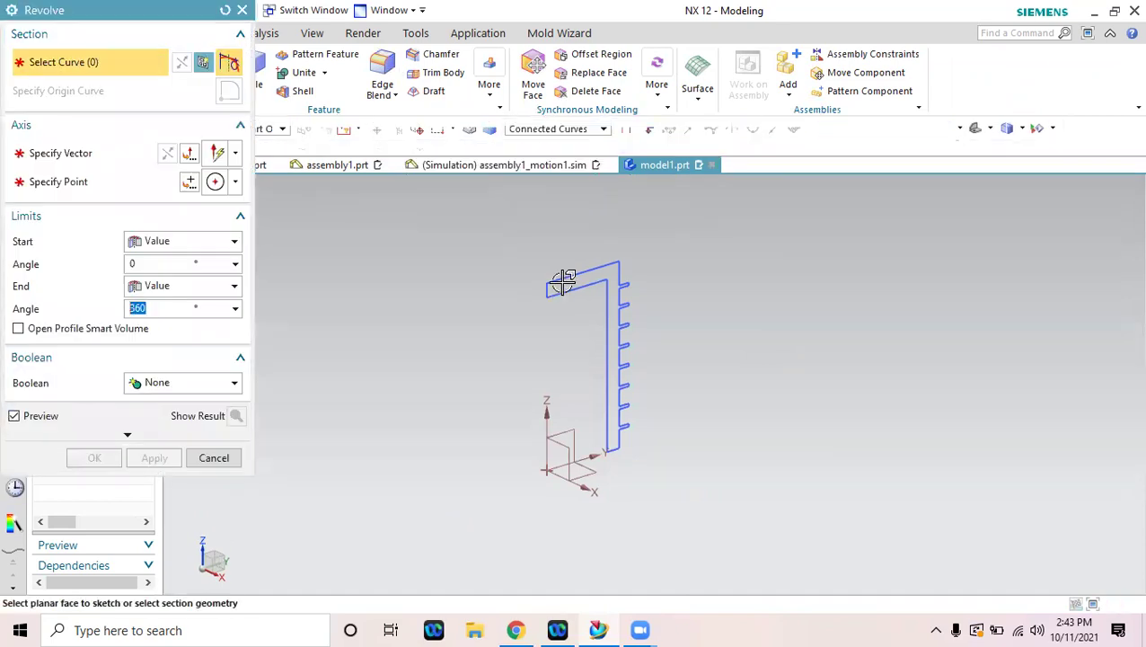
{"action": "left_click", "coordinate": [562, 281]}
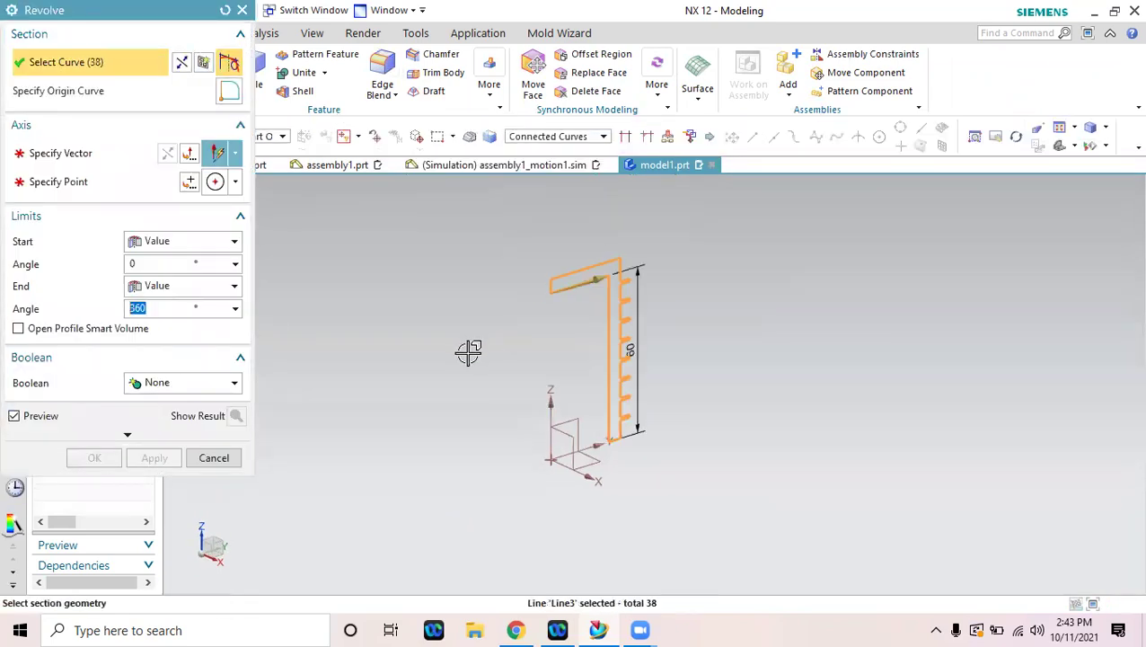
{"action": "left_click", "coordinate": [99, 152]}
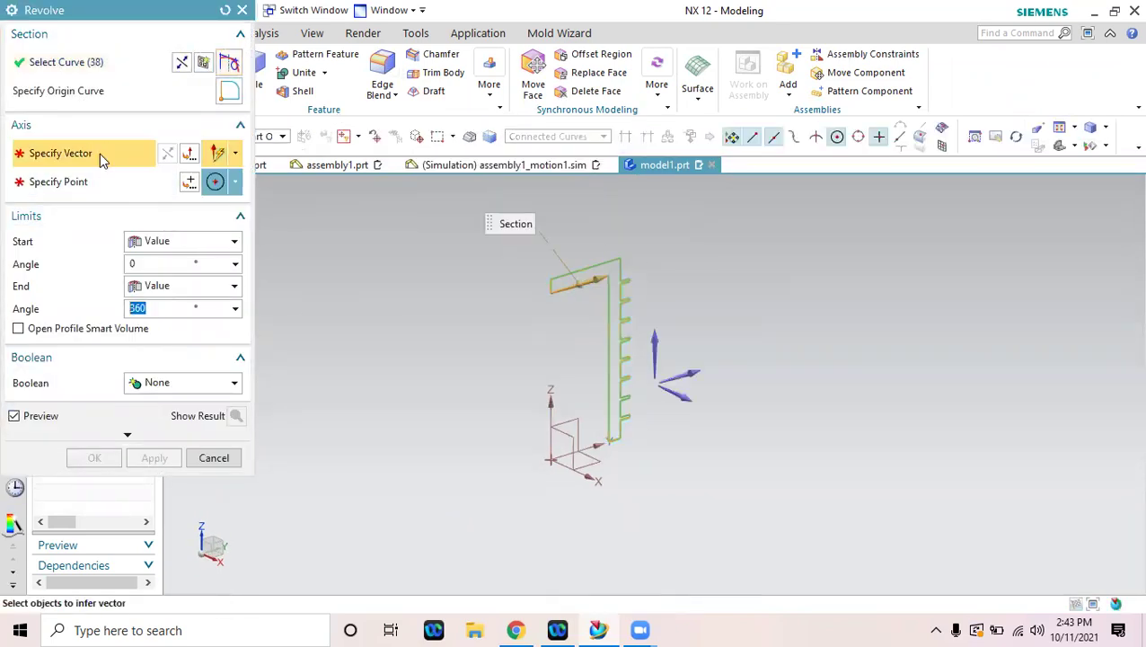
{"action": "scroll", "coordinate": [565, 275], "scroll_direction": "down", "scroll_amount": 3}
{"action": "scroll", "coordinate": [565, 276], "scroll_direction": "down", "scroll_amount": 3}
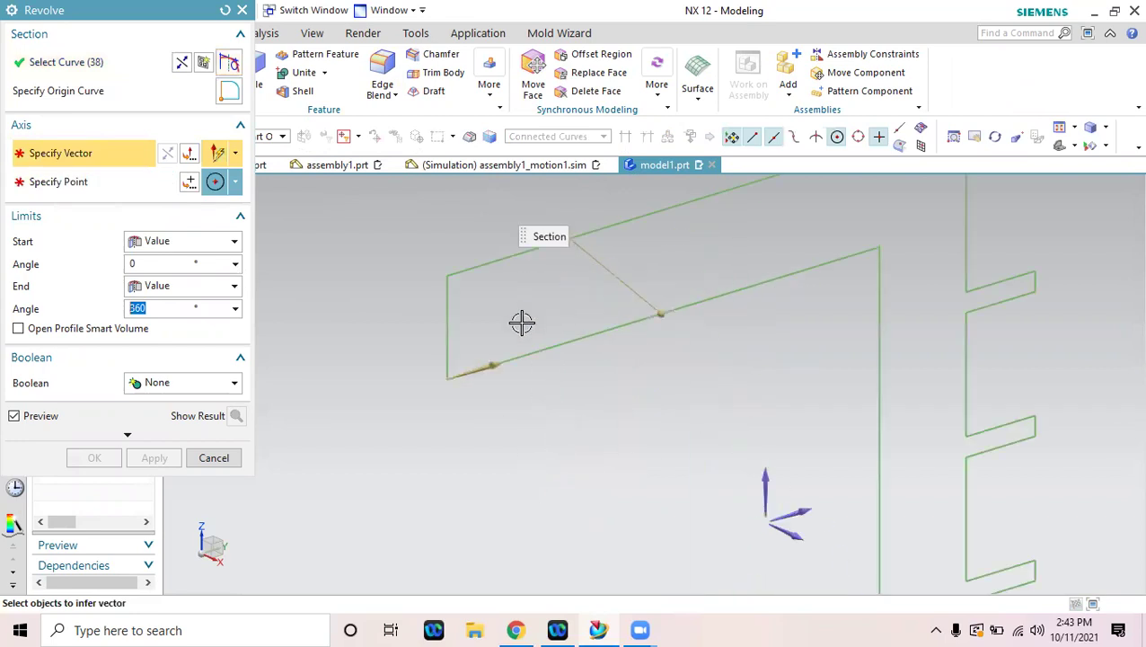
{"action": "left_click", "coordinate": [447, 340]}
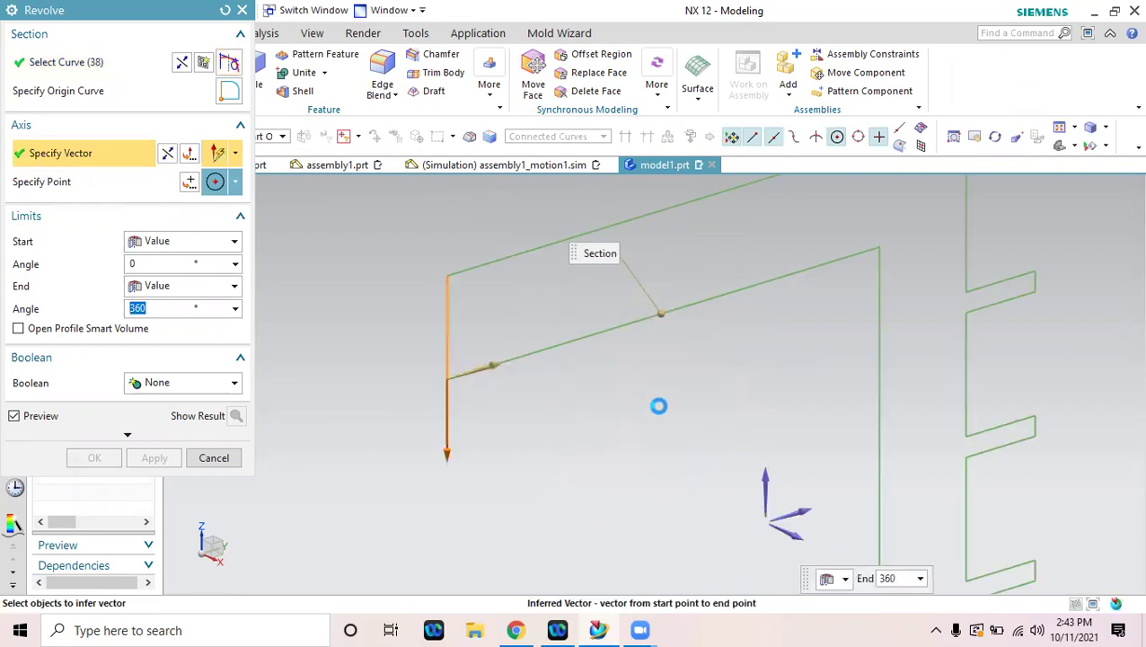
Set the revolve end angle to 180°, reverse the axis direction, and create the half-cylinder body.
{"action": "scroll", "coordinate": [660, 404], "scroll_direction": "up", "scroll_amount": 5}
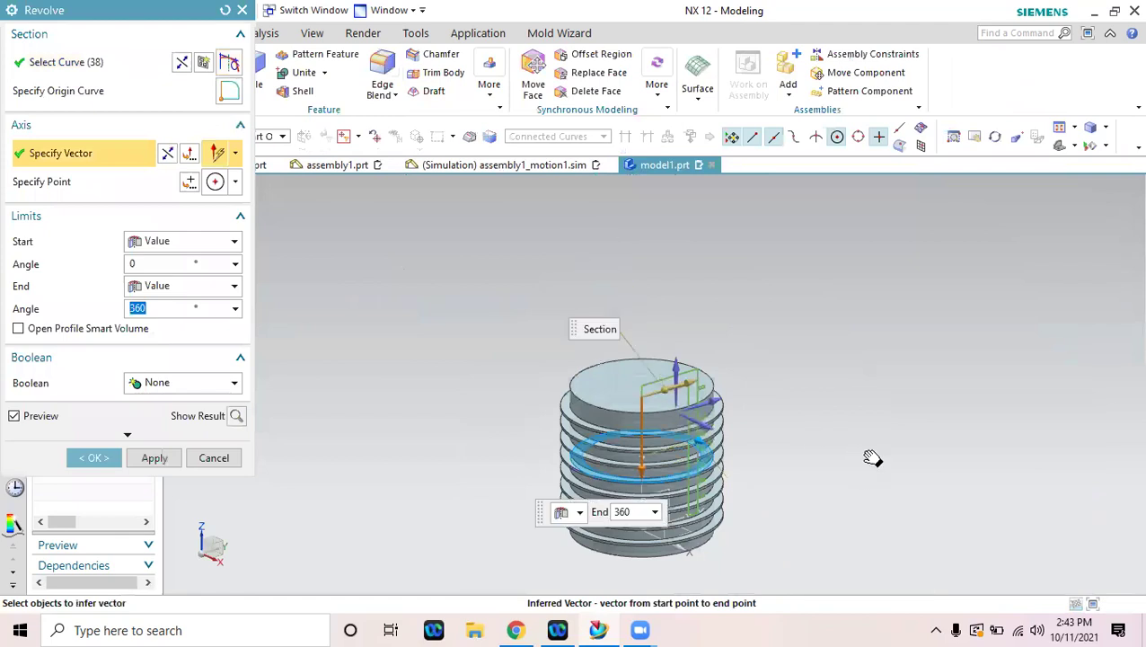
{"action": "middle_click_drag", "start_coordinate": [872, 458], "coordinate": [818, 307], "text": "shift"}
{"action": "scroll", "coordinate": [821, 319], "scroll_direction": "down", "scroll_amount": 2}
{"action": "middle_click_drag", "start_coordinate": [826, 351], "coordinate": [814, 381]}
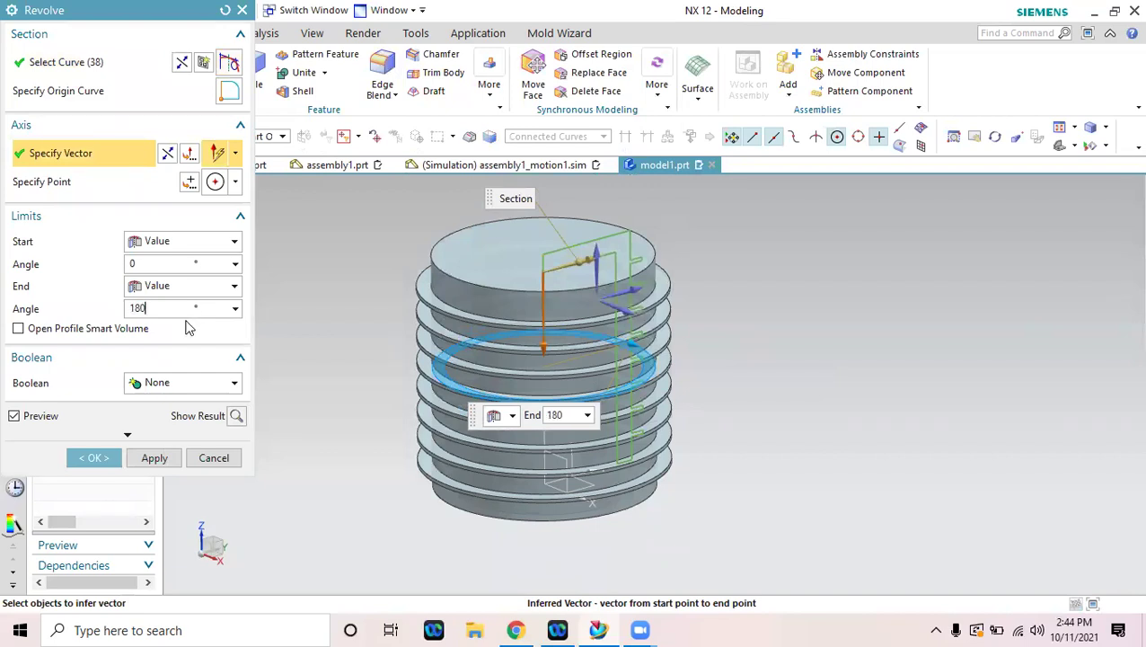
{"action": "type", "text": "180"}
{"action": "key", "text": "Return"}
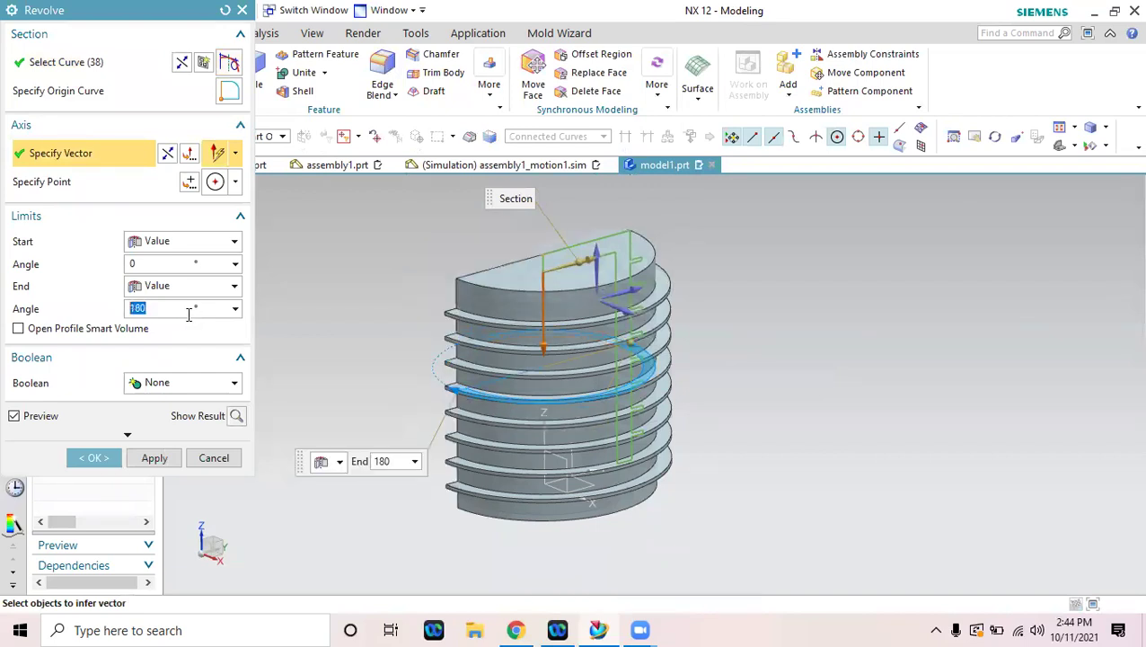
{"action": "left_click", "coordinate": [169, 154]}
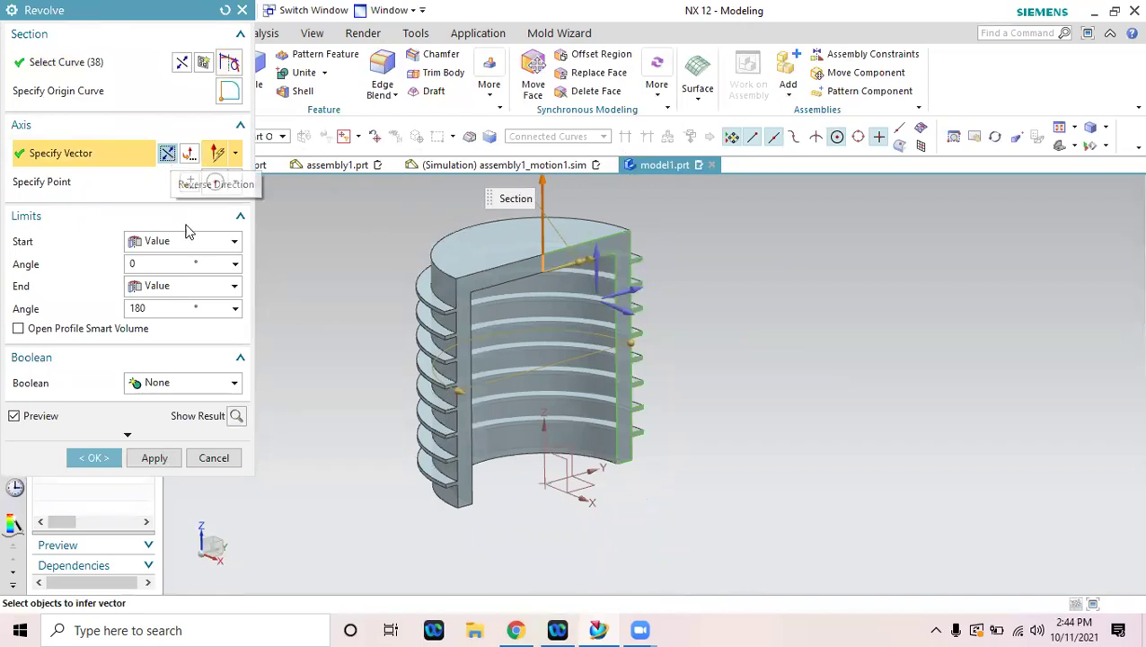
{"action": "left_click", "coordinate": [106, 459]}
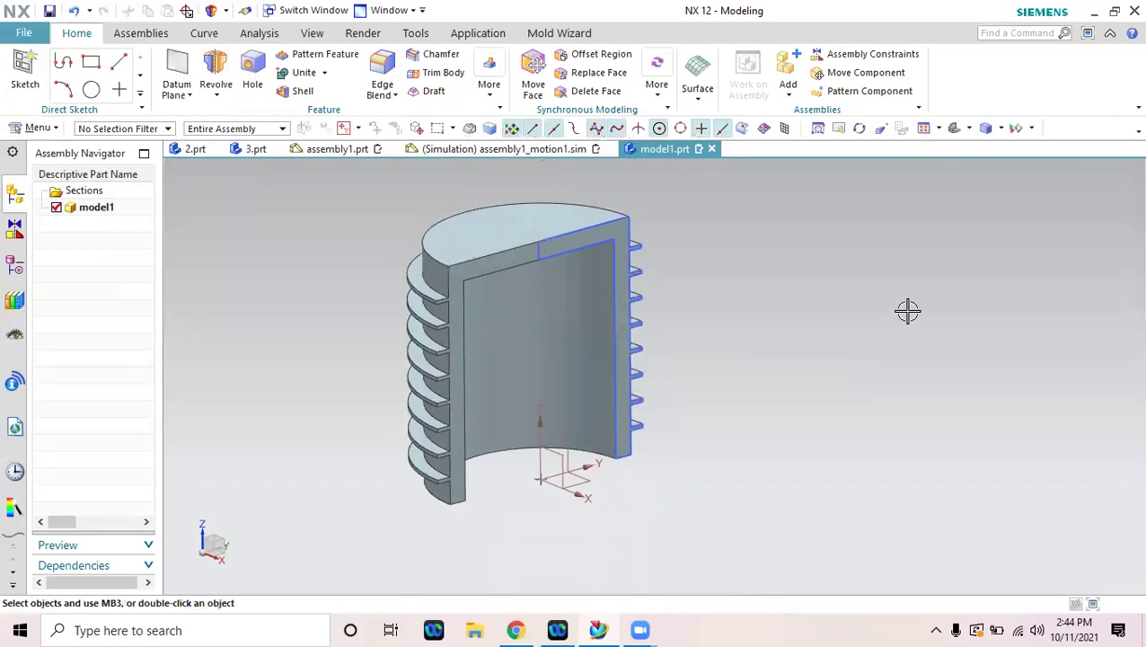
Hide all sketches so only the revolved body and the datum coordinate system stay displayed.
{"action": "left_click", "coordinate": [1016, 129]}
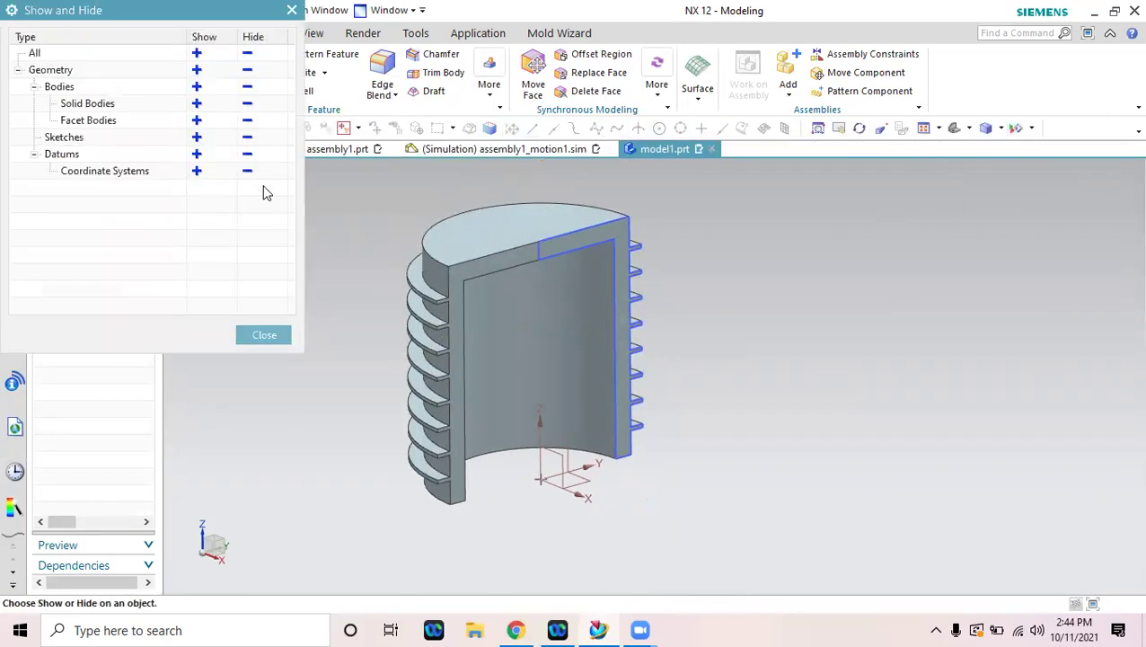
{"action": "left_click", "coordinate": [247, 137]}
{"action": "left_click", "coordinate": [264, 334]}
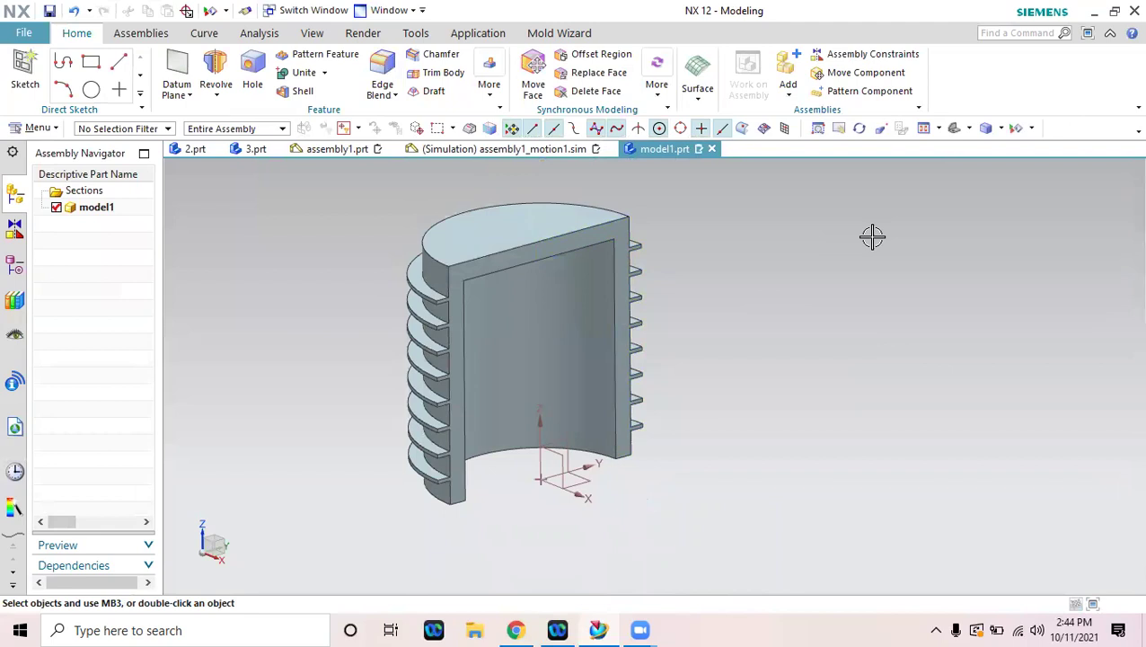
Edit the object display of the finned half-cylinder body and set its color to bright green.
{"action": "left_click", "coordinate": [312, 33]}
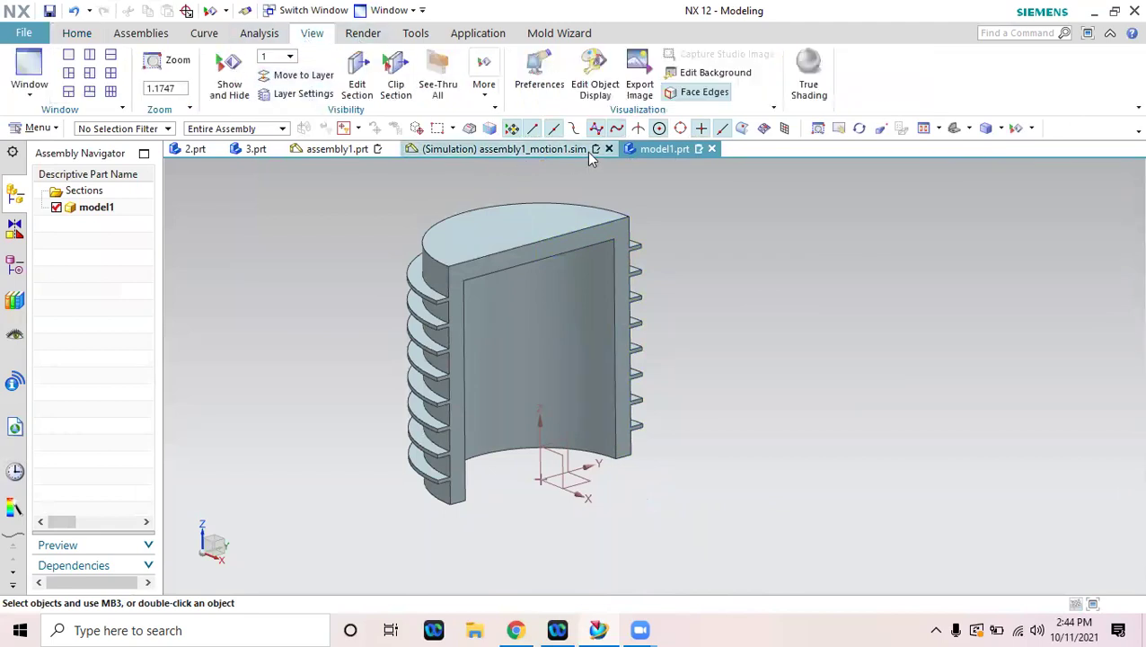
{"action": "left_click", "coordinate": [595, 80]}
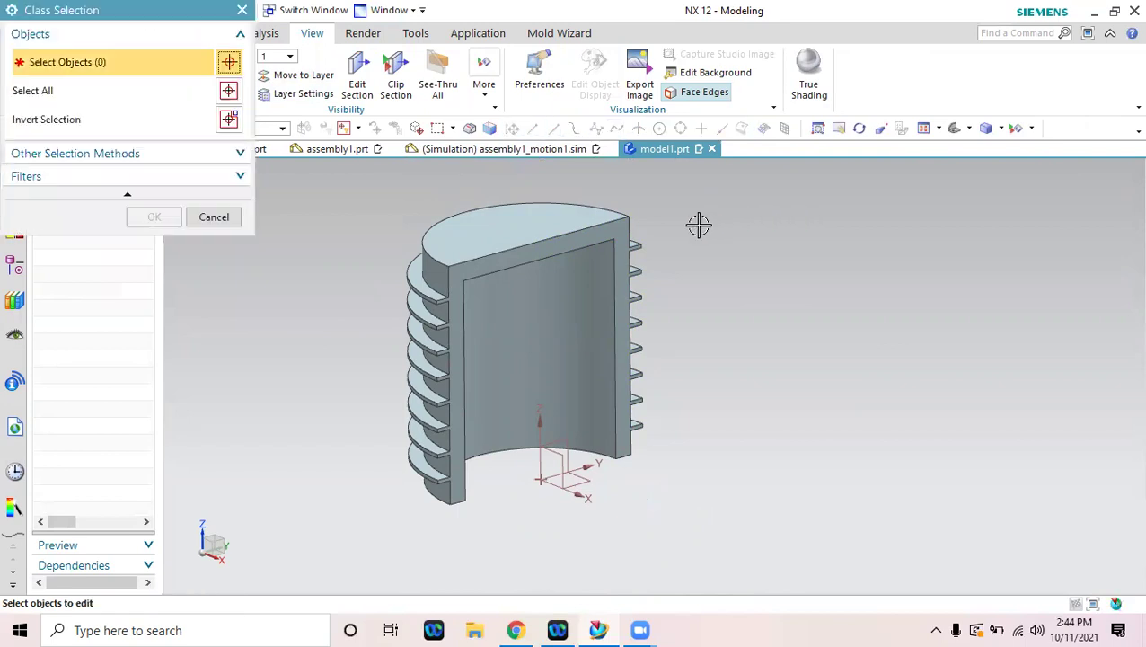
{"action": "left_click", "coordinate": [609, 225]}
{"action": "left_click", "coordinate": [176, 223]}
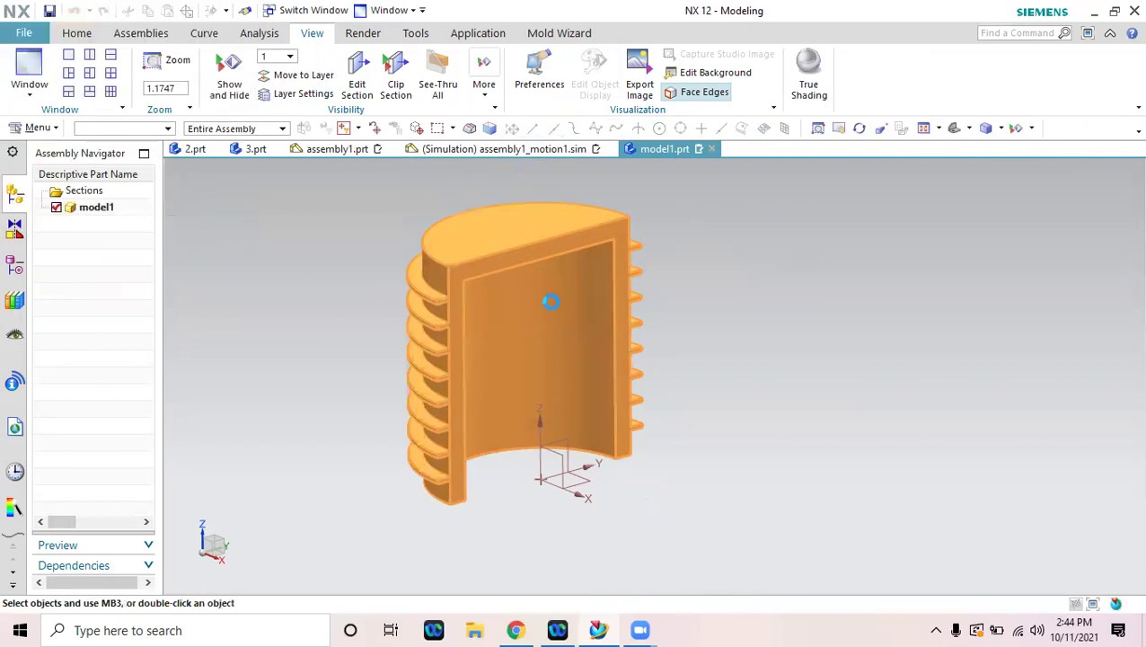
{"action": "left_click", "coordinate": [186, 108]}
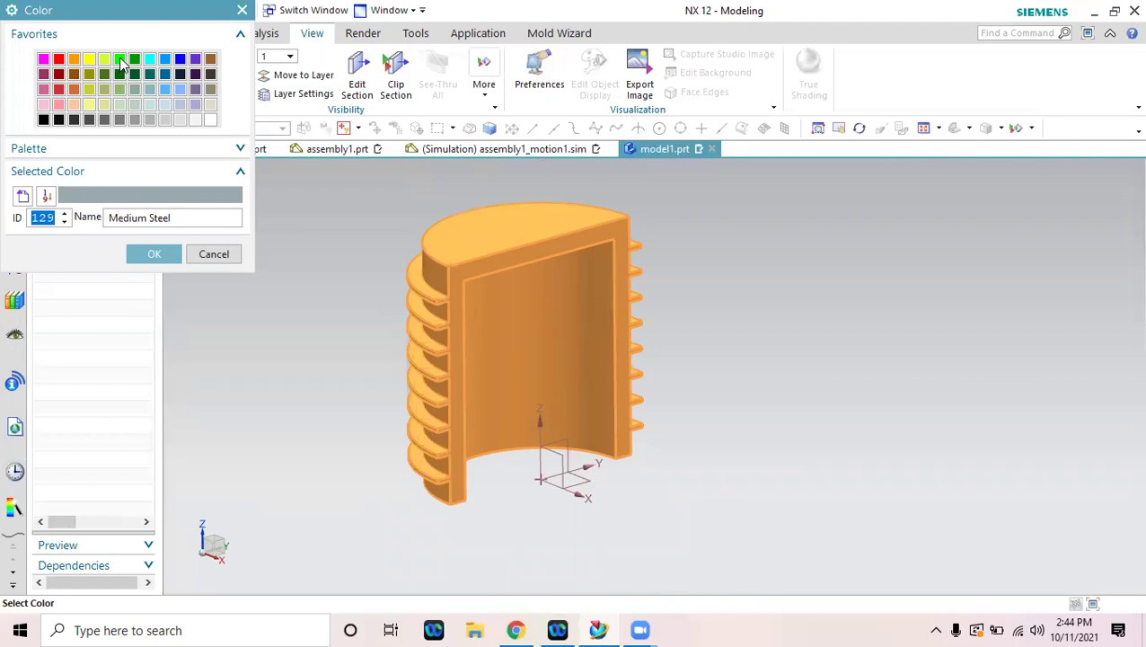
{"action": "left_click", "coordinate": [120, 60]}
{"action": "left_click", "coordinate": [153, 254]}
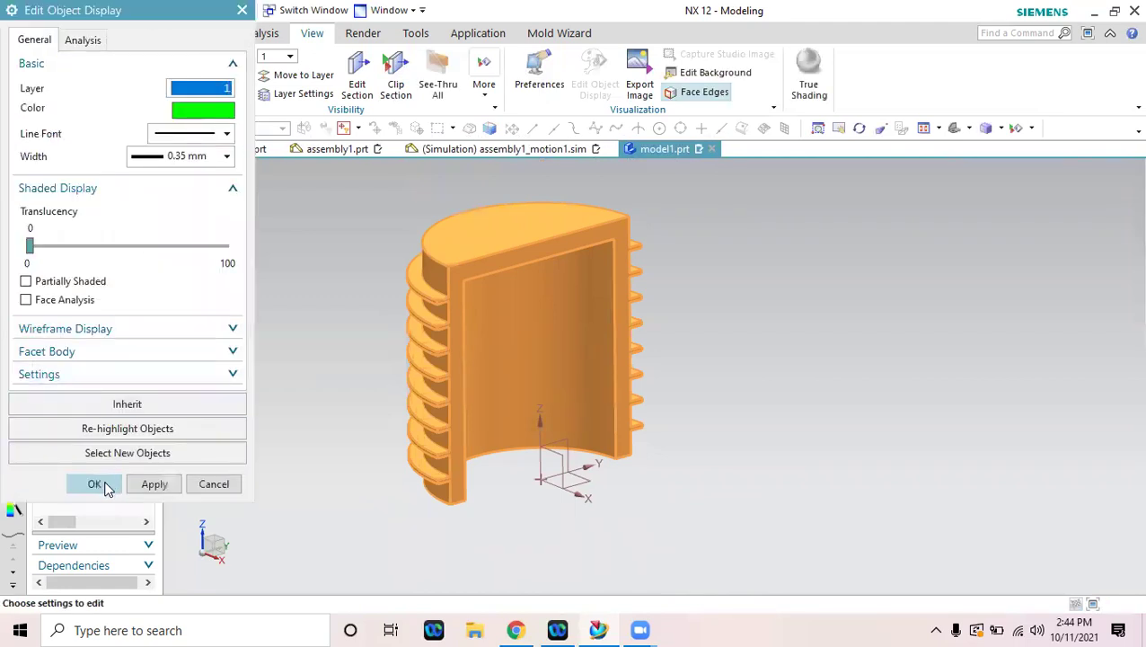
{"action": "left_click", "coordinate": [96, 484]}
Save the part under the name e1 in New folder.
{"action": "mouse_move", "coordinate": [332, 450]}
{"action": "middle_mouse_down"}
{"action": "mouse_move", "coordinate": [338, 374]}
{"action": "mouse_move", "coordinate": [317, 469]}
{"action": "mouse_move", "coordinate": [336, 350]}
{"action": "mouse_move", "coordinate": [310, 438]}
{"action": "mouse_move", "coordinate": [334, 376]}
{"action": "mouse_move", "coordinate": [319, 435]}
{"action": "middle_mouse_up"}
{"action": "left_click", "coordinate": [15, 32]}
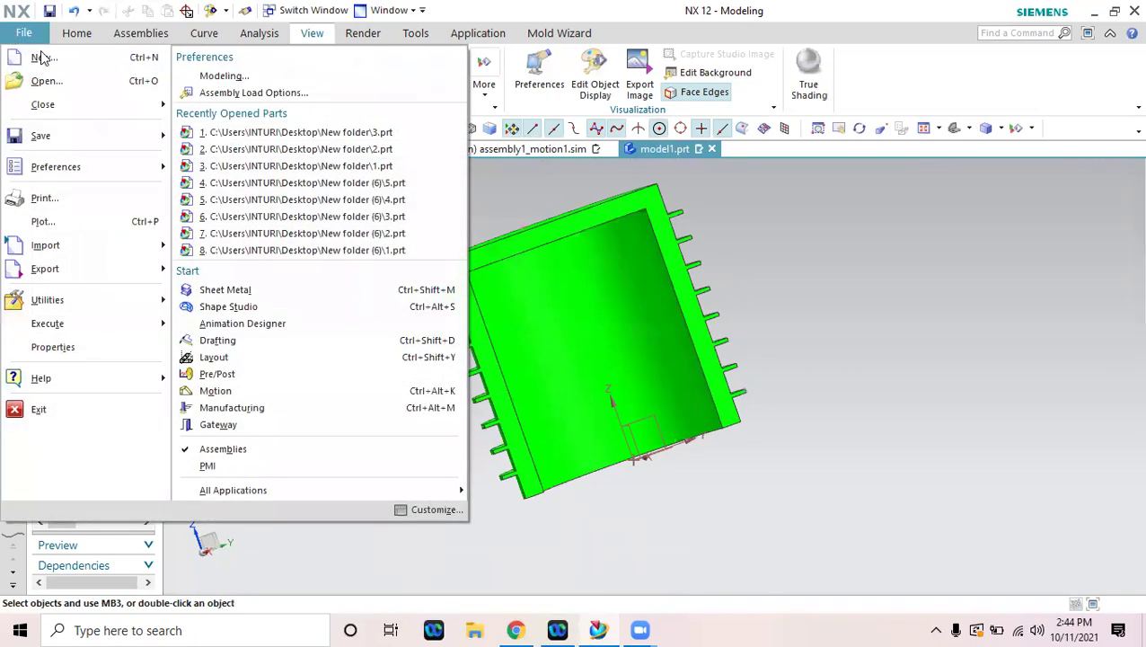
{"action": "mouse_move", "coordinate": [86, 138]}
{"action": "left_click", "coordinate": [219, 150]}
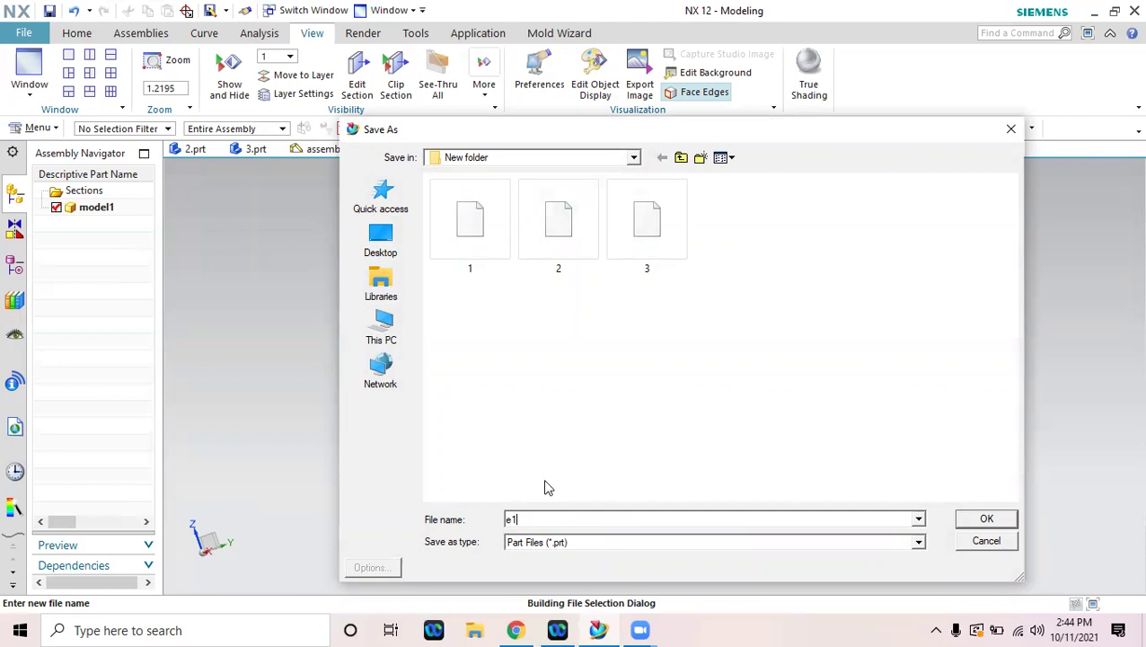
{"action": "left_click", "coordinate": [974, 523]}
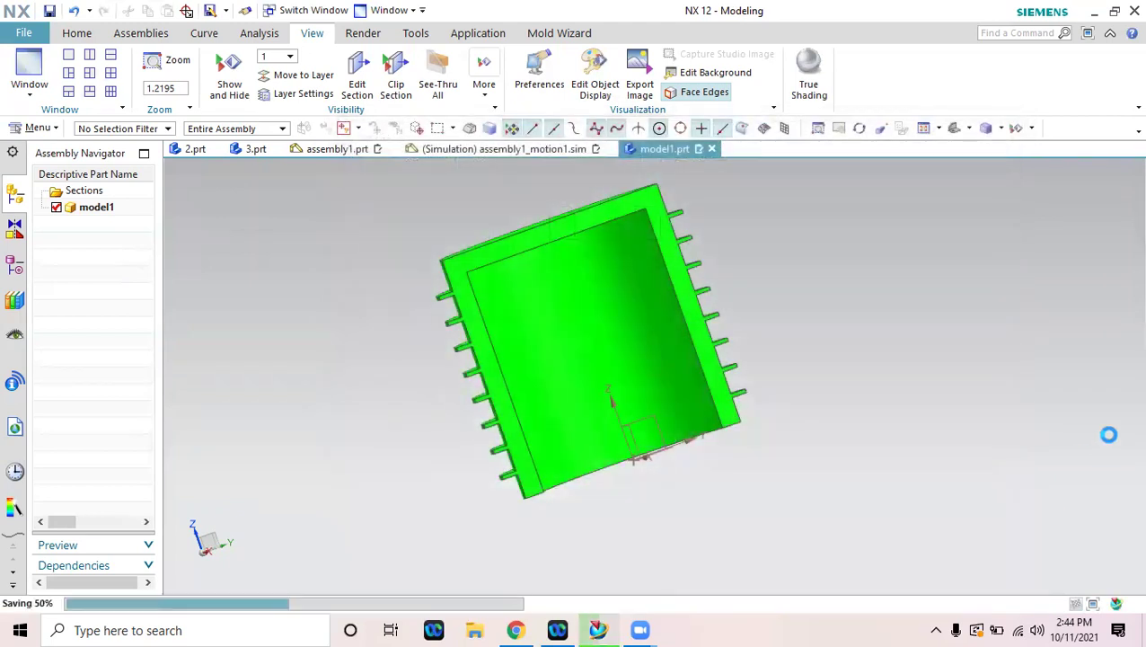
{"action": "middle_click_drag", "start_coordinate": [664, 457], "coordinate": [627, 350]}
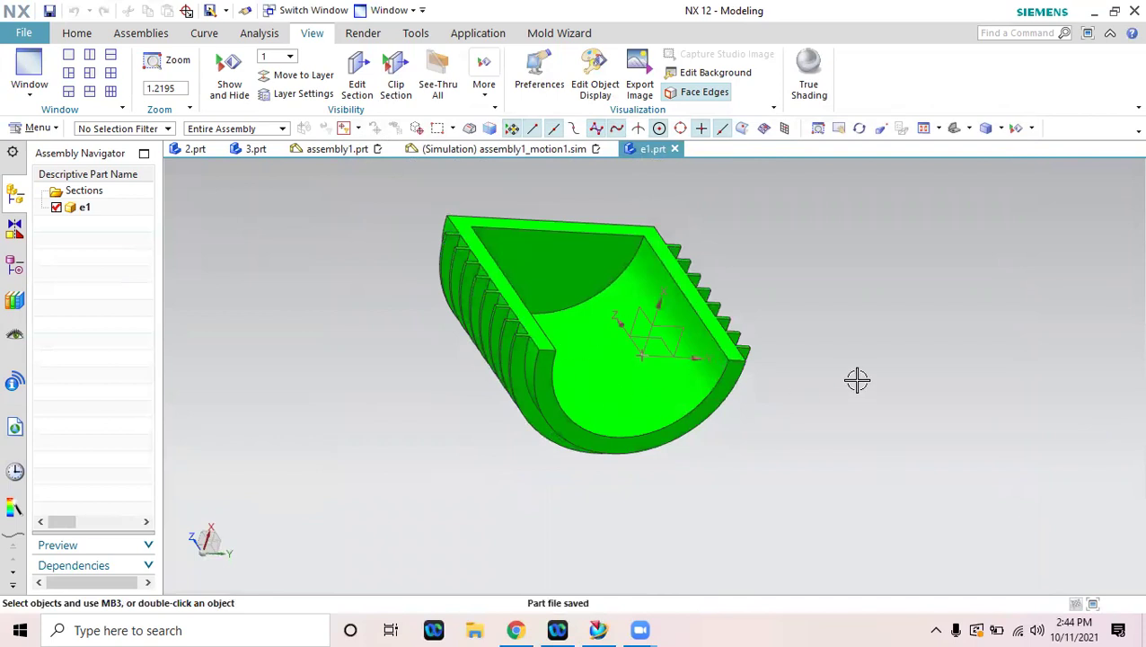
{"action": "left_click", "coordinate": [640, 242]}
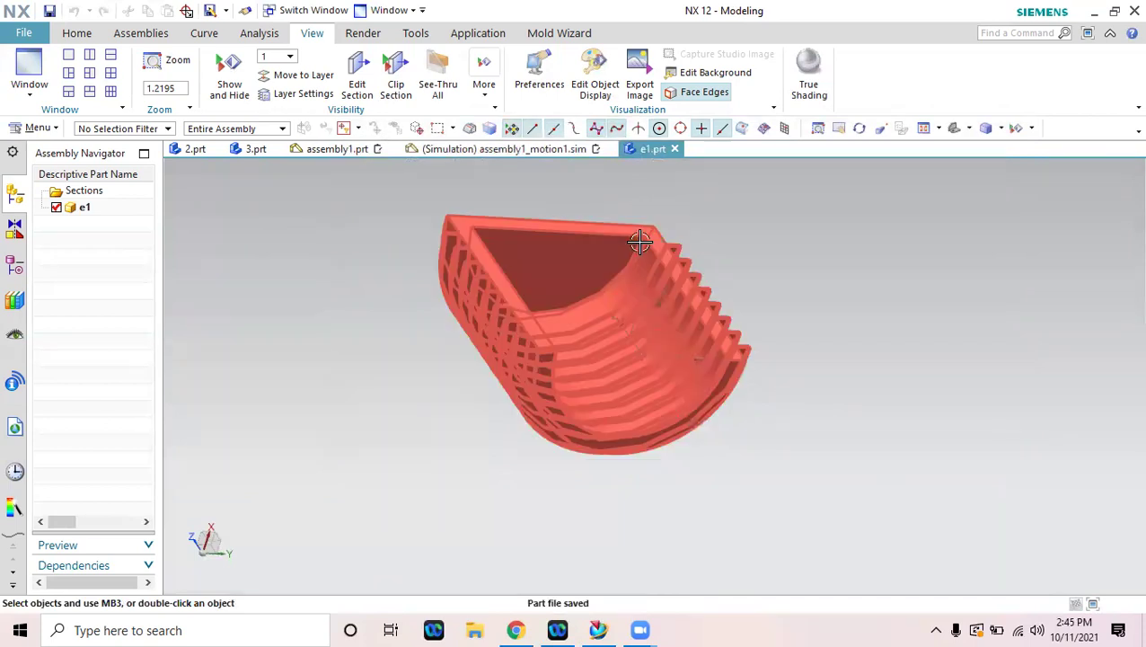
{"action": "middle_click_drag", "start_coordinate": [876, 288], "coordinate": [844, 283]}
{"action": "key", "text": "ctrl+s"}
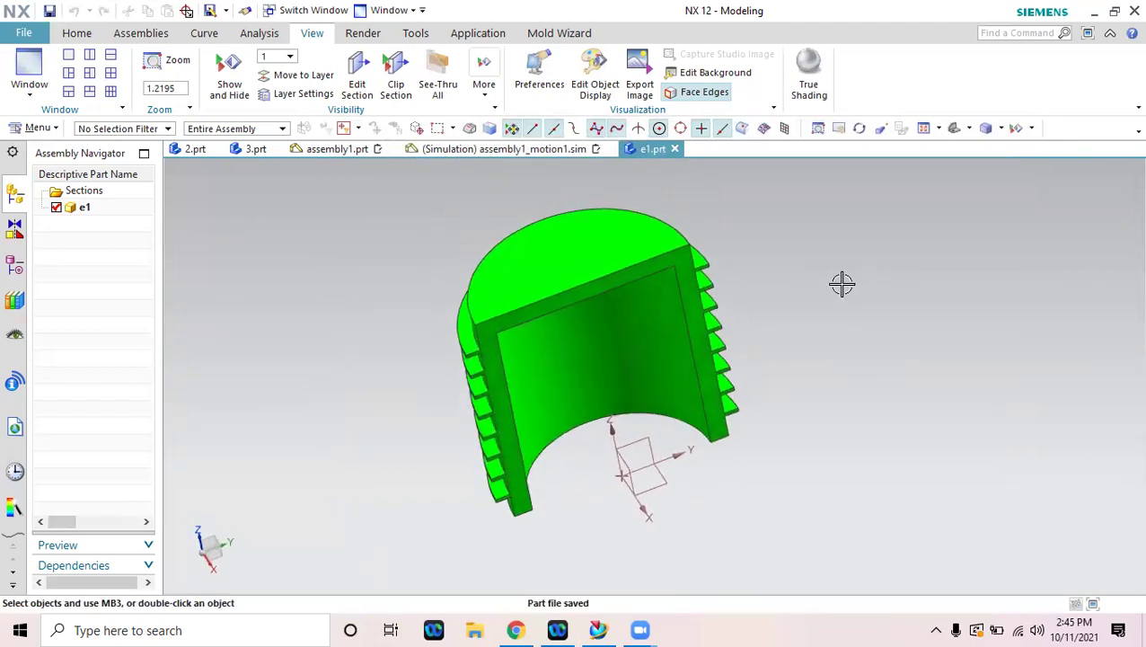
Create a new millimetre part from the Model template with the file name model1.prt.
{"action": "left_click", "coordinate": [29, 34]}
{"action": "left_click", "coordinate": [32, 57]}
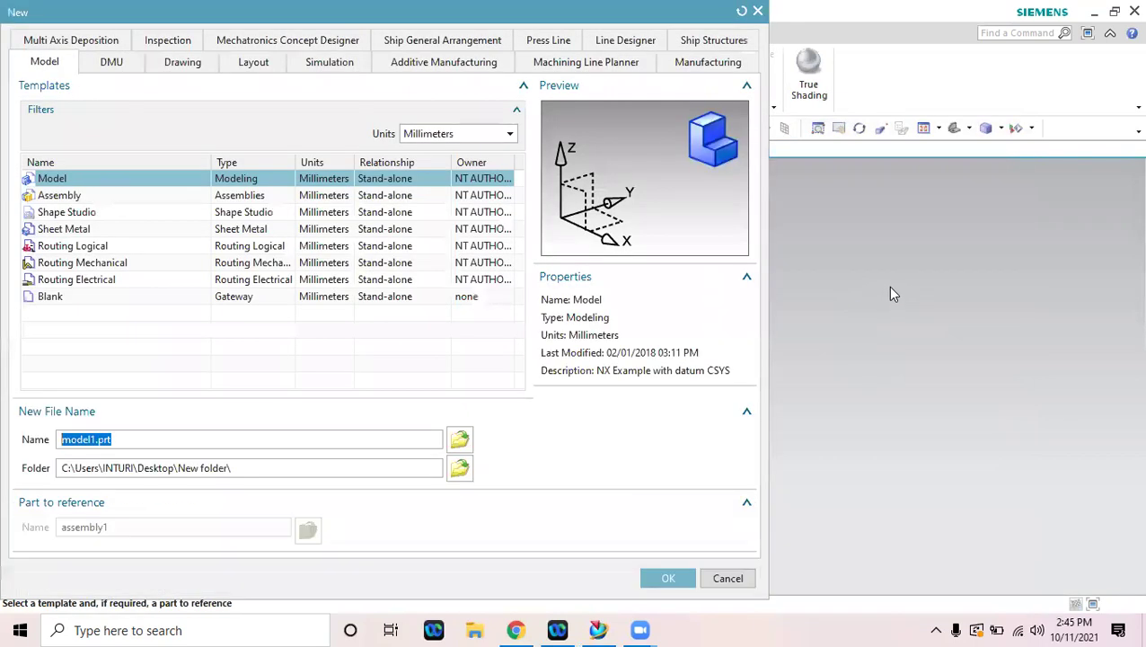
{"action": "left_click", "coordinate": [668, 578]}
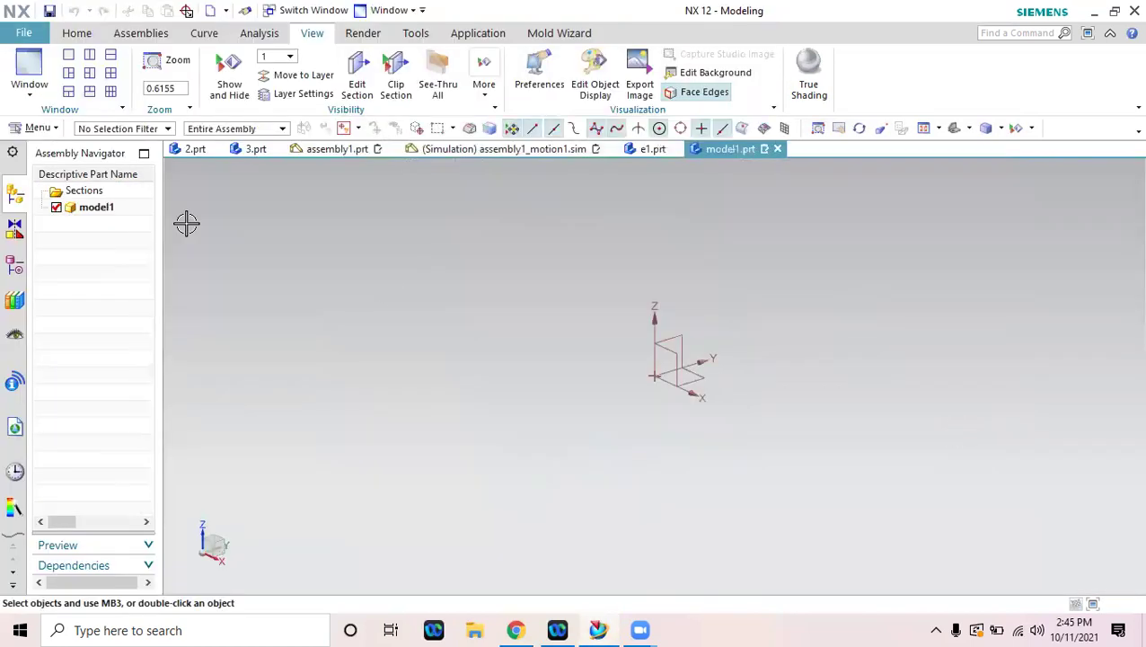
Create a new sketch on the vertical YZ datum plane.
{"action": "left_click", "coordinate": [24, 33]}
{"action": "left_click", "coordinate": [72, 33]}
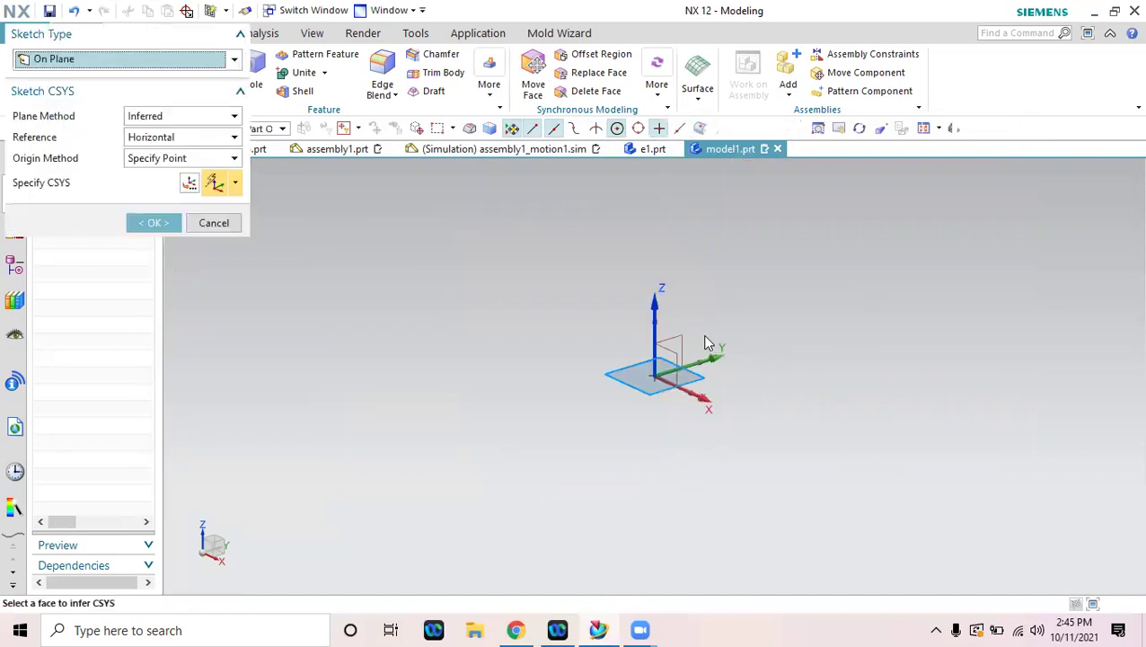
{"action": "left_click", "coordinate": [677, 327]}
{"action": "left_click", "coordinate": [153, 223]}
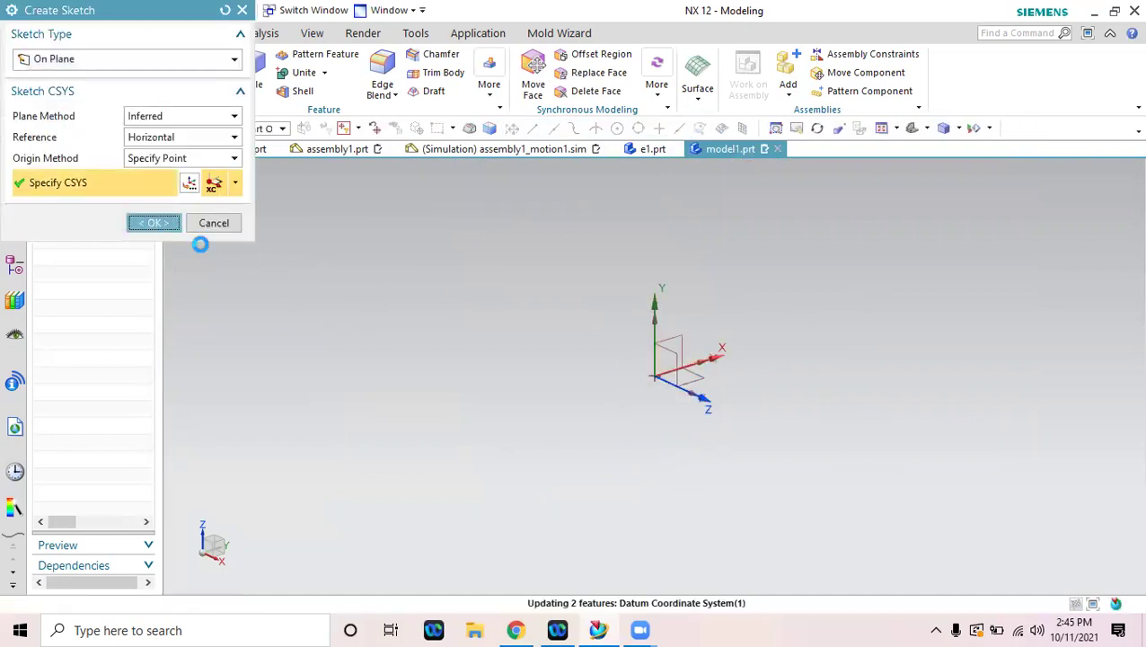
Draw a circle centred on the sketch origin and set its diameter to 50 mm.
{"action": "left_click", "coordinate": [211, 61]}
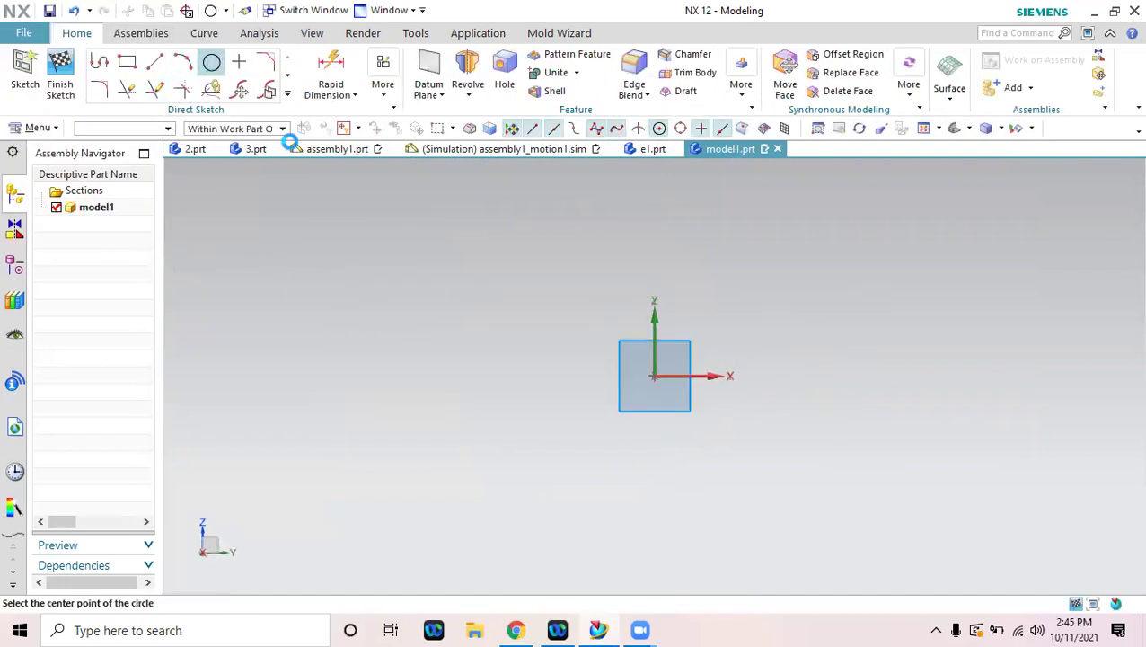
{"action": "left_click", "coordinate": [654, 375]}
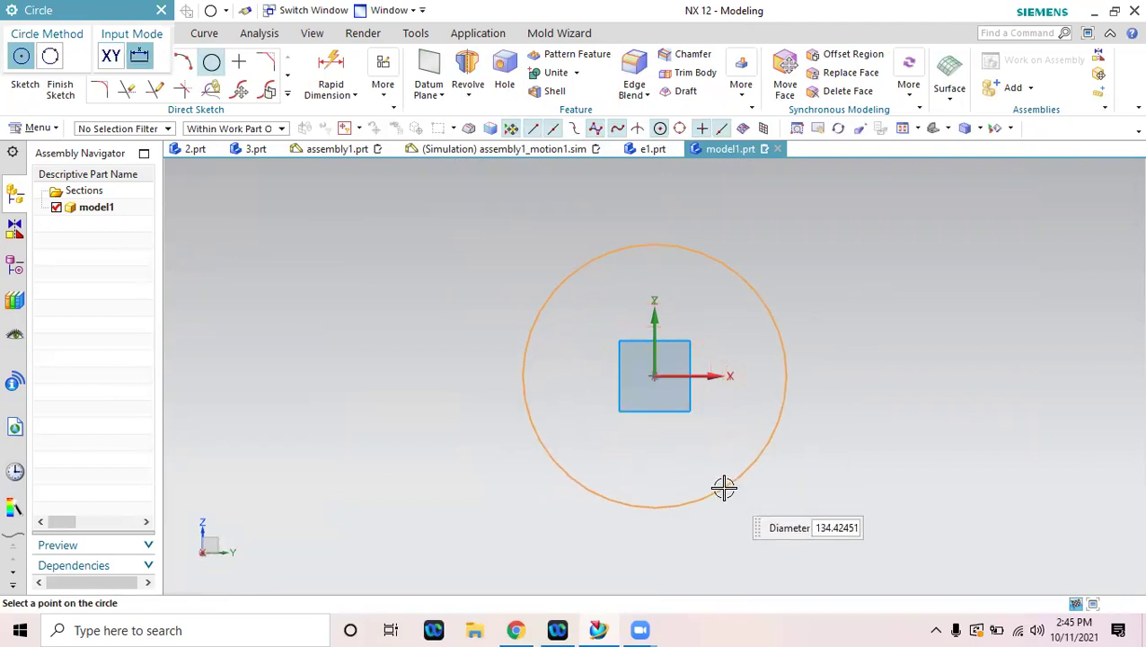
{"action": "left_click", "coordinate": [724, 486]}
{"action": "key", "text": "Escape"}
{"action": "double_click", "coordinate": [712, 463]}
{"action": "key", "text": "Return"}
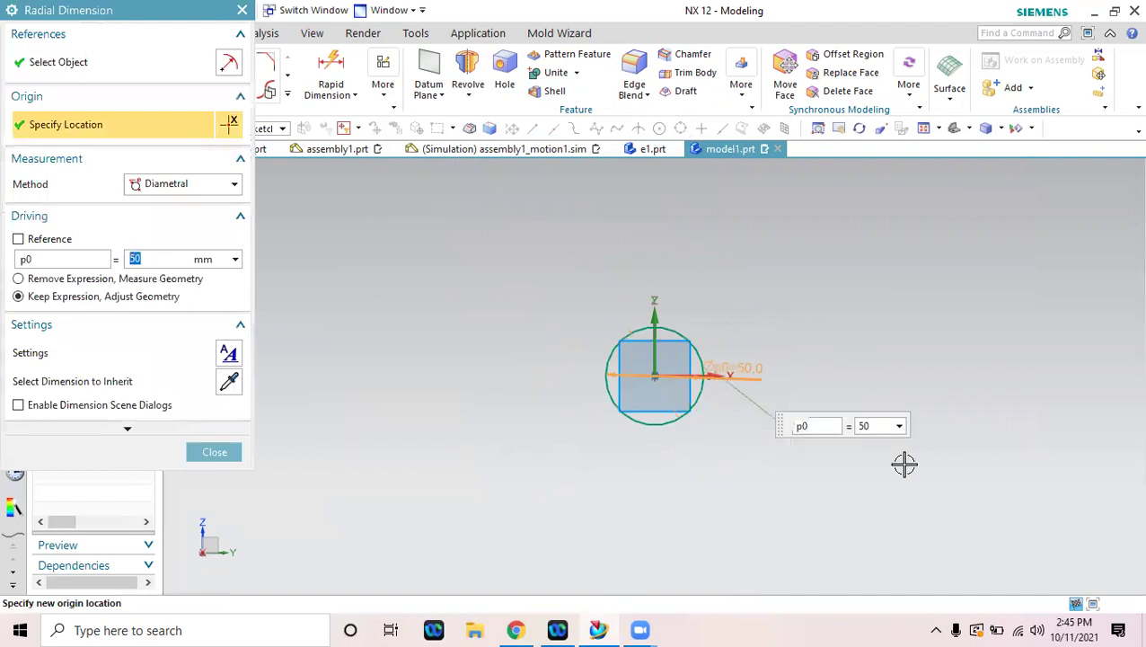
Finish the circle sketch and extrude the 50 mm circle 55 mm into a solid cylinder.
{"action": "left_click", "coordinate": [216, 452]}
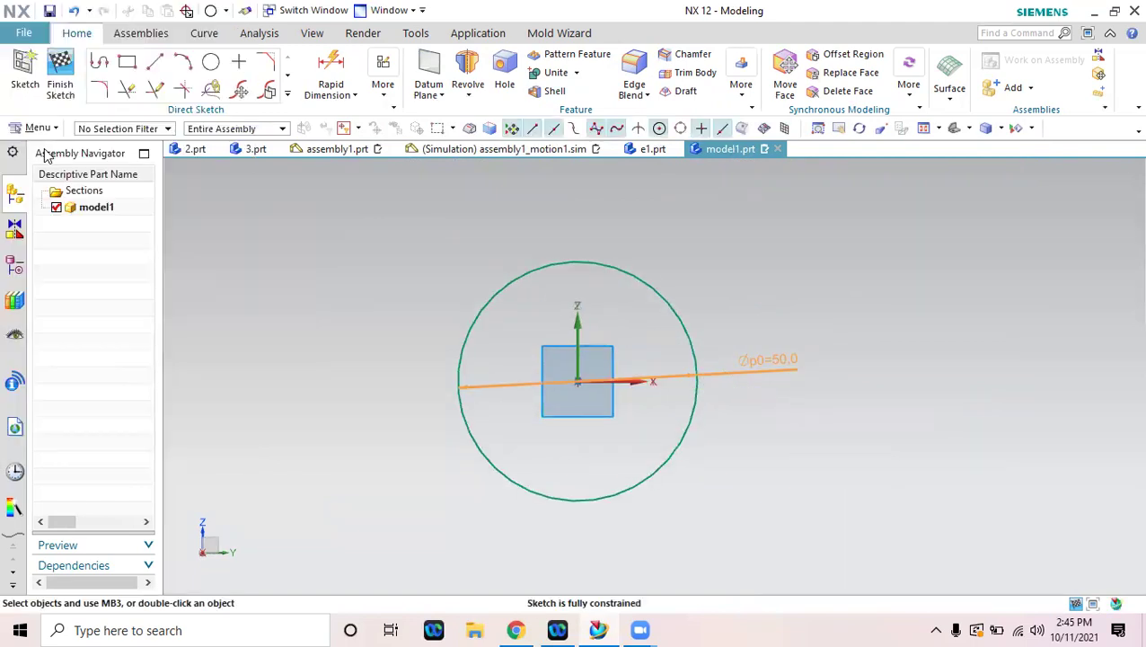
{"action": "left_click", "coordinate": [61, 72]}
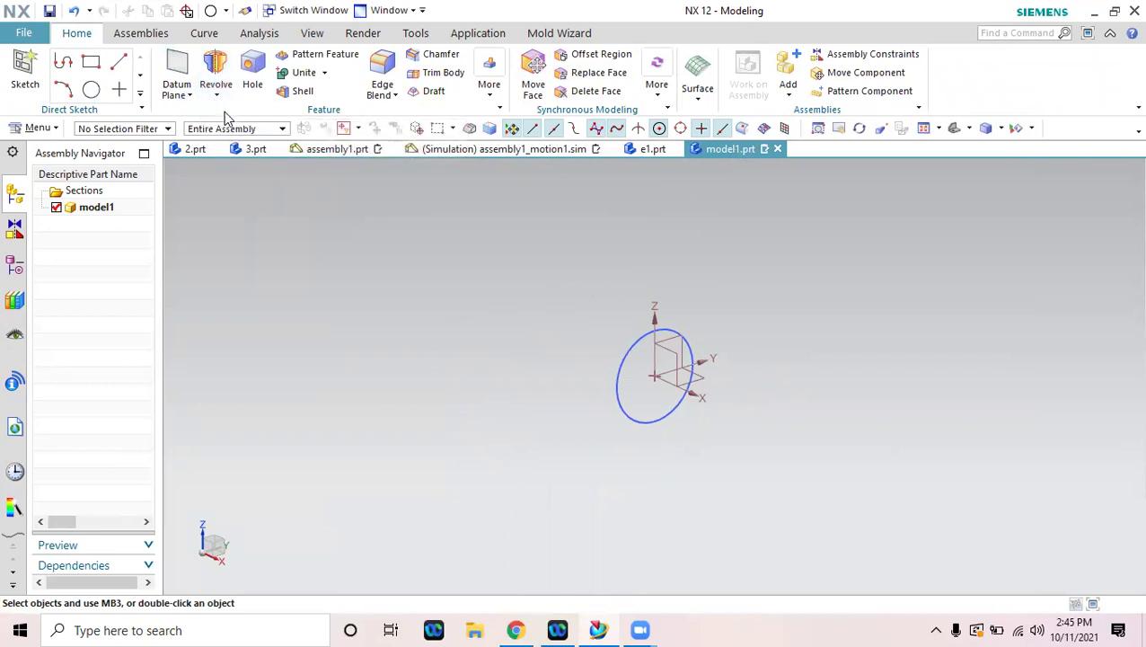
{"action": "left_click", "coordinate": [216, 95]}
{"action": "left_click", "coordinate": [235, 115]}
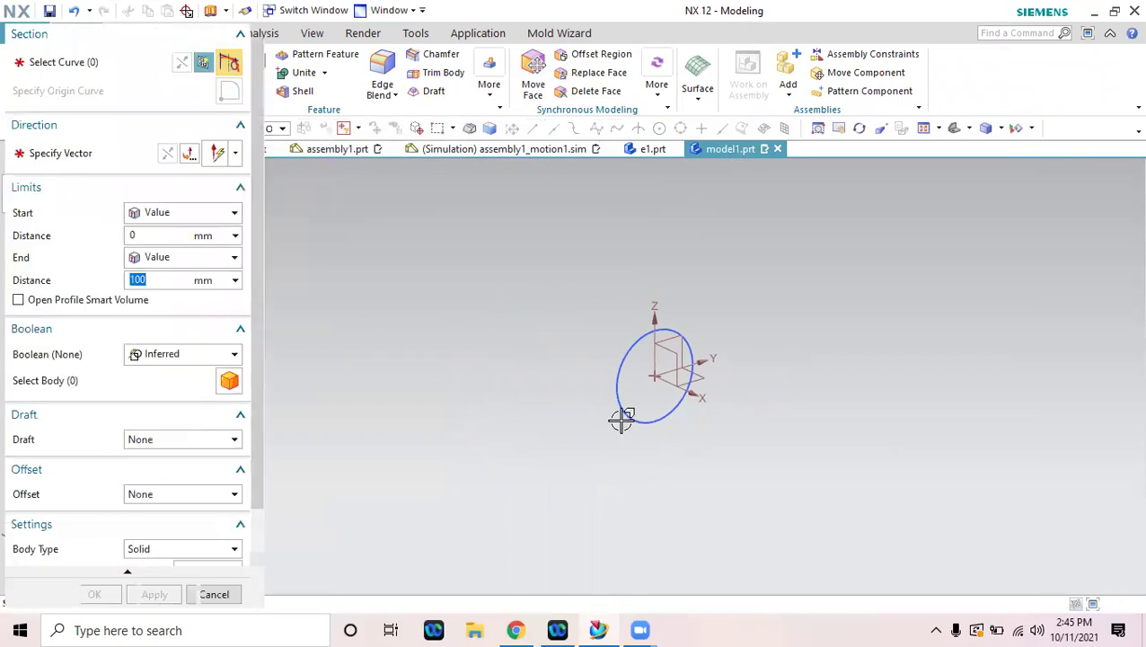
{"action": "left_click", "coordinate": [632, 419]}
{"action": "middle_click_drag", "start_coordinate": [547, 516], "coordinate": [499, 414]}
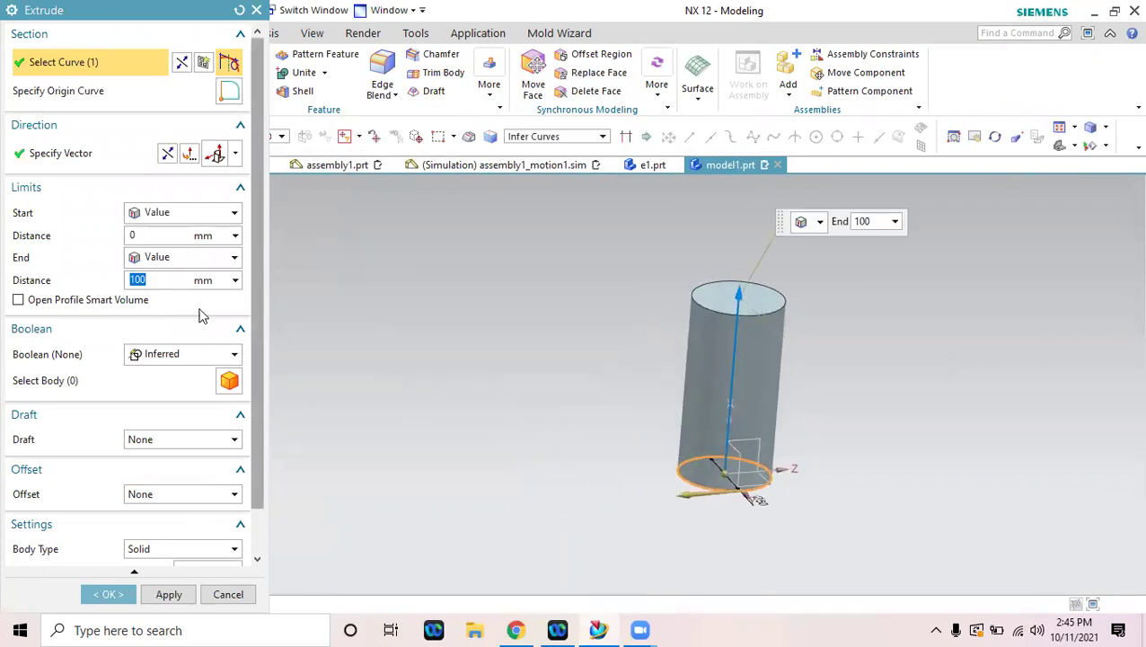
{"action": "type", "text": "50"}
{"action": "key", "text": "Return"}
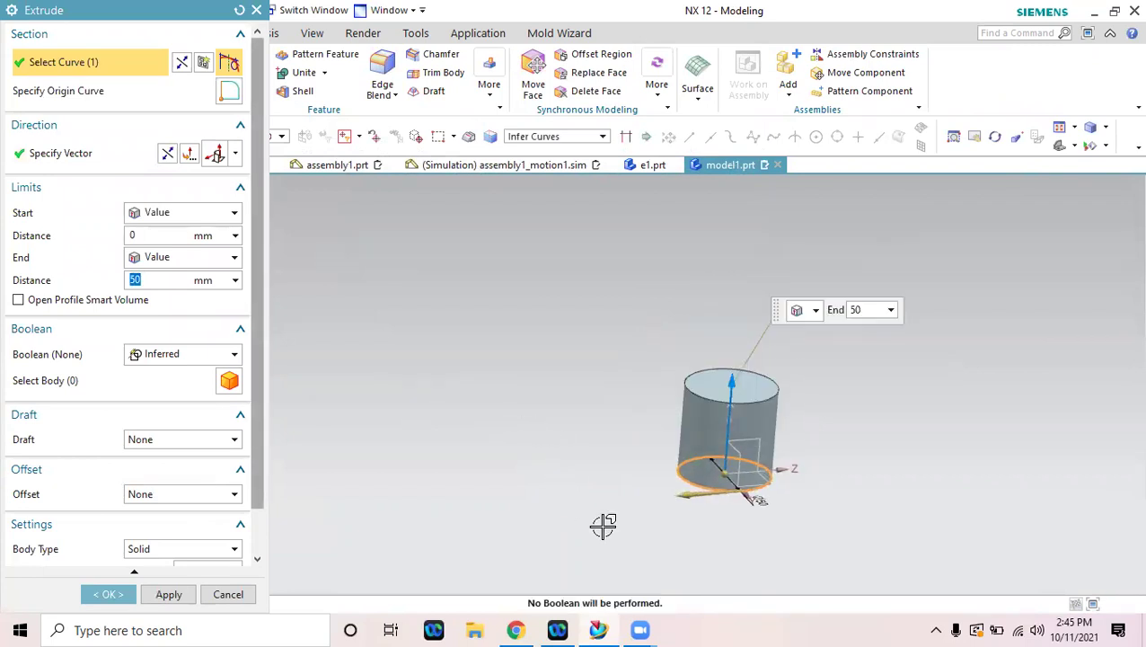
{"action": "scroll", "coordinate": [603, 526], "scroll_direction": "up", "scroll_amount": 2}
{"action": "scroll", "coordinate": [896, 307], "scroll_direction": "up", "scroll_amount": 2}
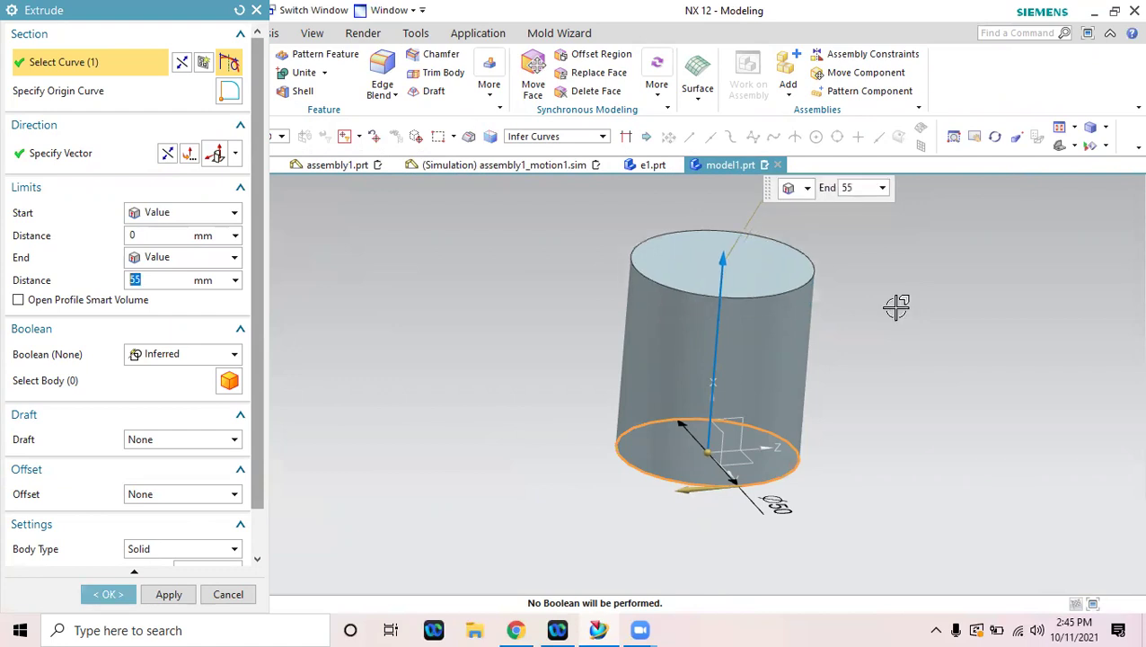
{"action": "left_click", "coordinate": [105, 594]}
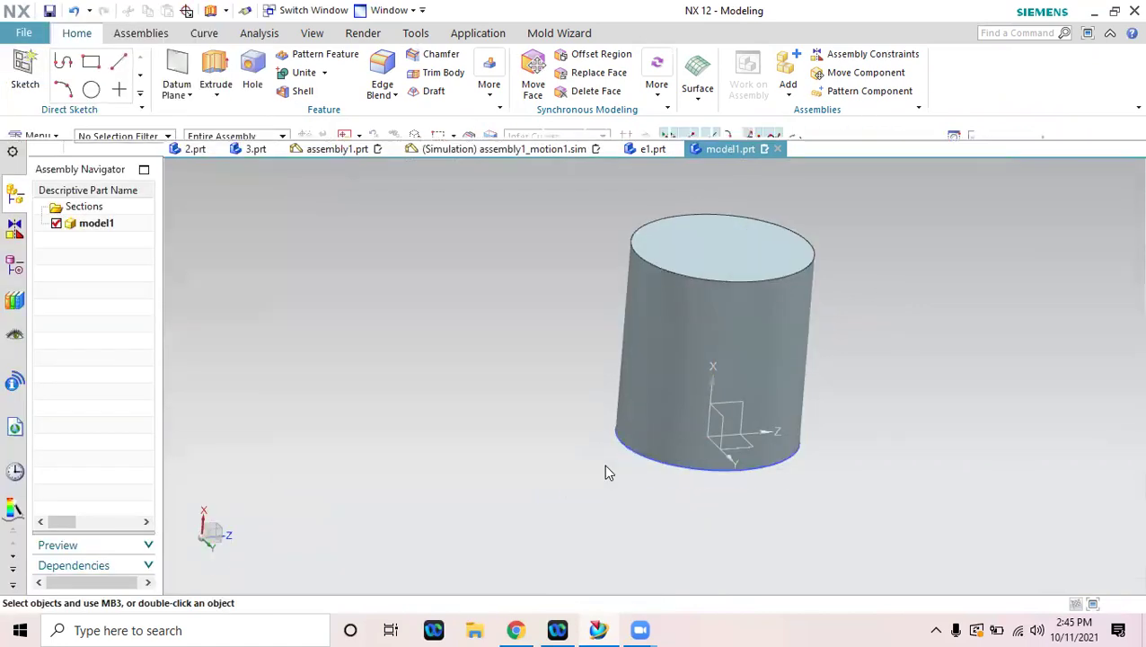
Create a new sketch on the cylinder's flat end face at the datum origin.
{"action": "middle_click_drag", "start_coordinate": [528, 483], "coordinate": [522, 405]}
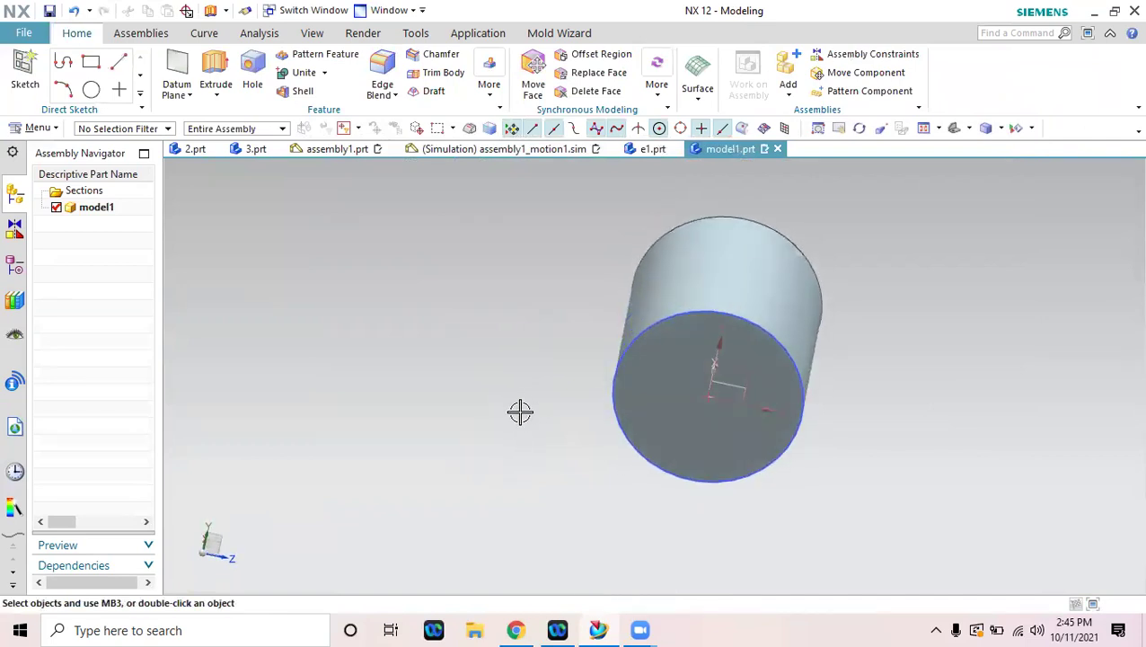
{"action": "left_click", "coordinate": [25, 72]}
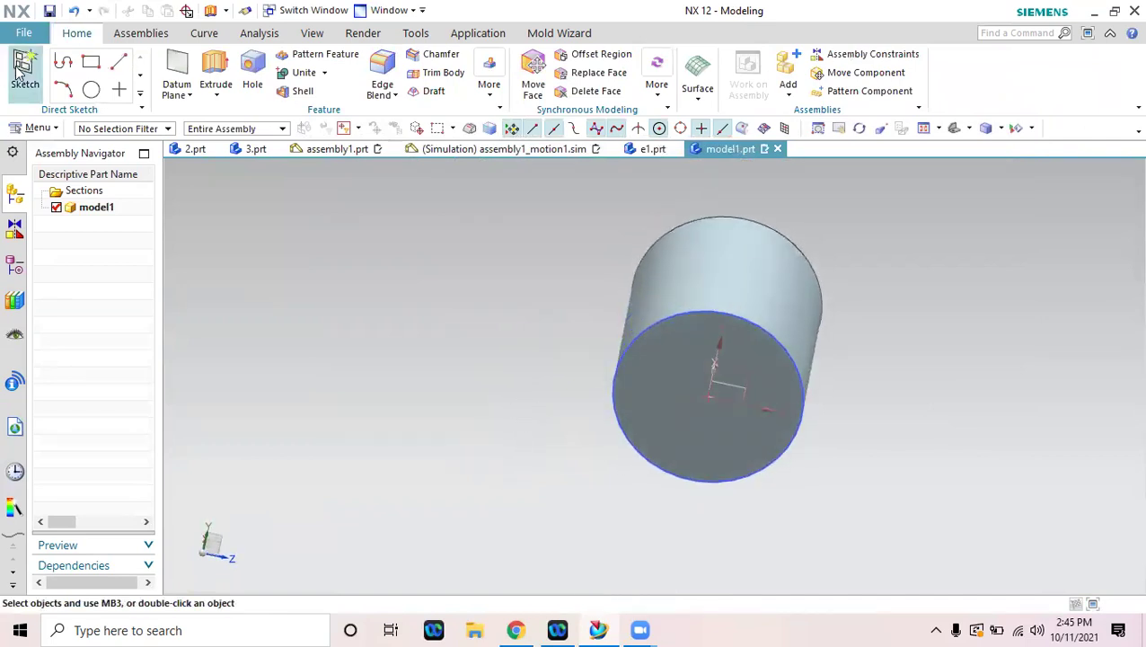
{"action": "left_click", "coordinate": [662, 432]}
{"action": "left_click", "coordinate": [154, 223]}
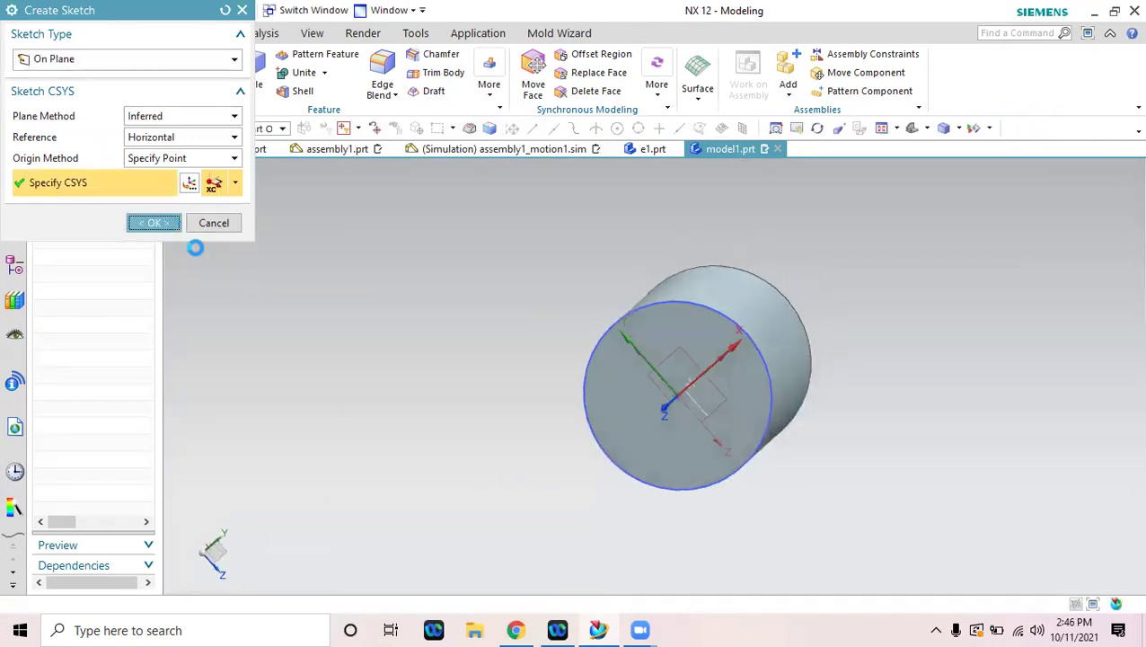
Draw a circle centred on the sketch origin, set its diameter to 40 mm and finish the sketch.
{"action": "left_click", "coordinate": [211, 61]}
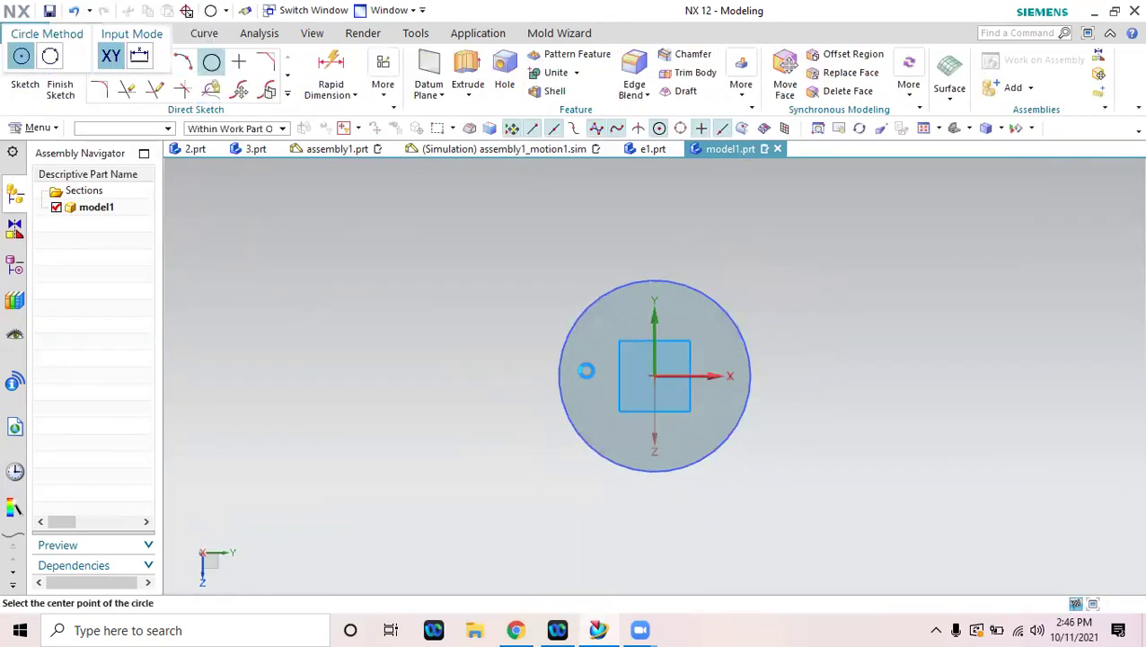
{"action": "left_click", "coordinate": [654, 375]}
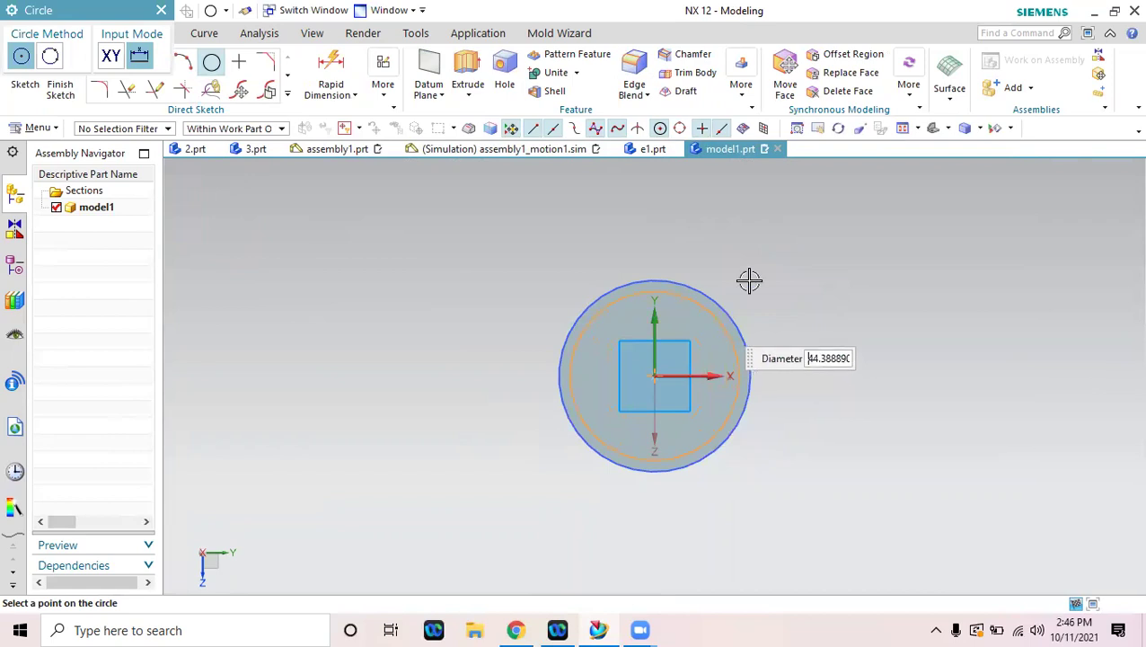
{"action": "left_click", "coordinate": [782, 279]}
{"action": "key", "text": "Escape"}
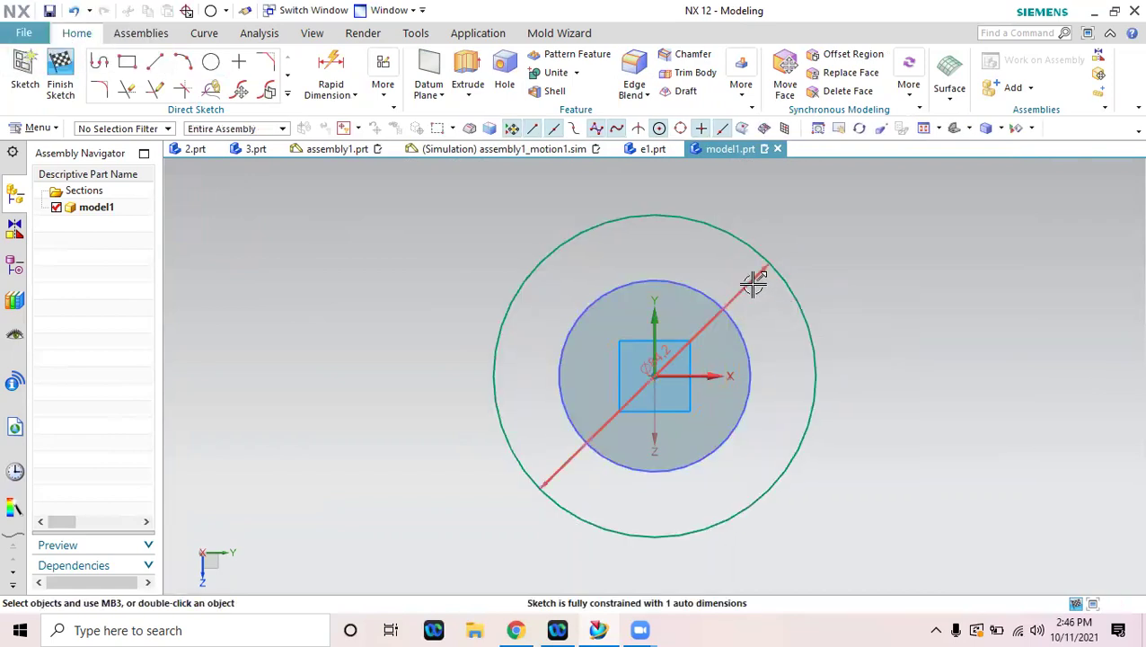
{"action": "double_click", "coordinate": [795, 337]}
{"action": "type", "text": "40"}
{"action": "key", "text": "Return"}
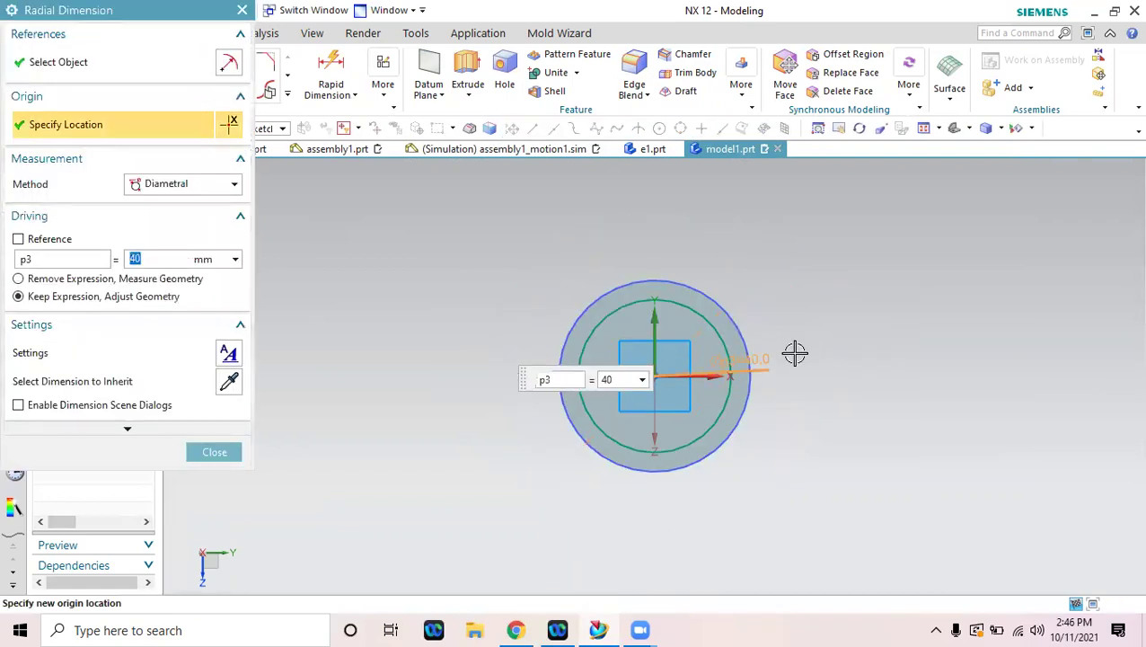
{"action": "left_click", "coordinate": [215, 452]}
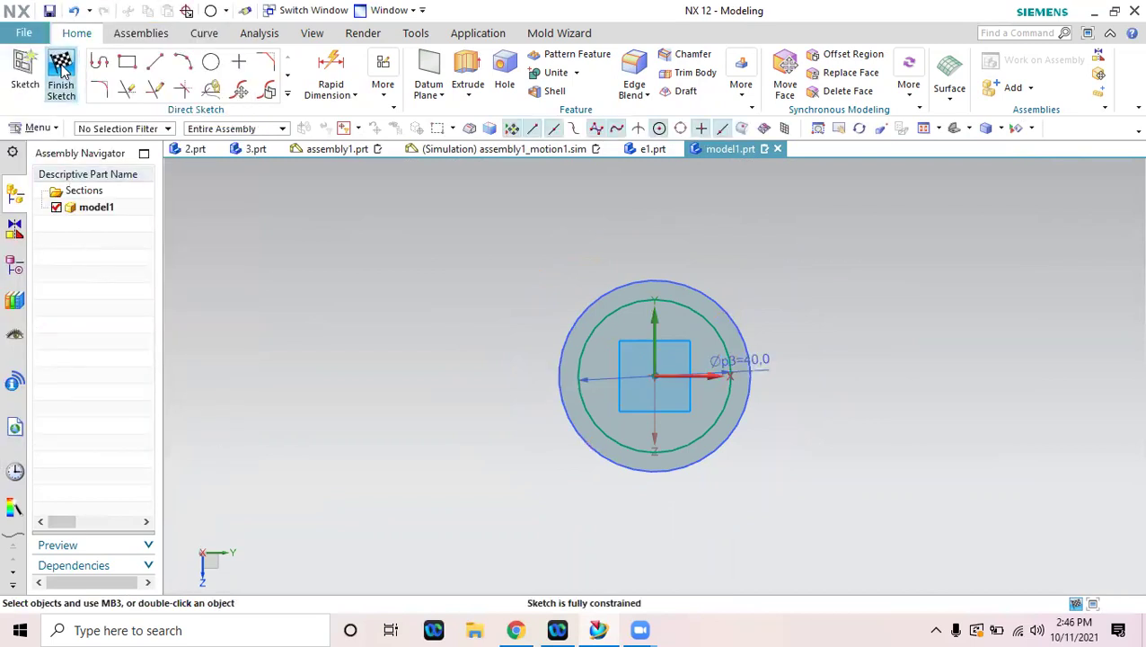
{"action": "left_click", "coordinate": [57, 63]}
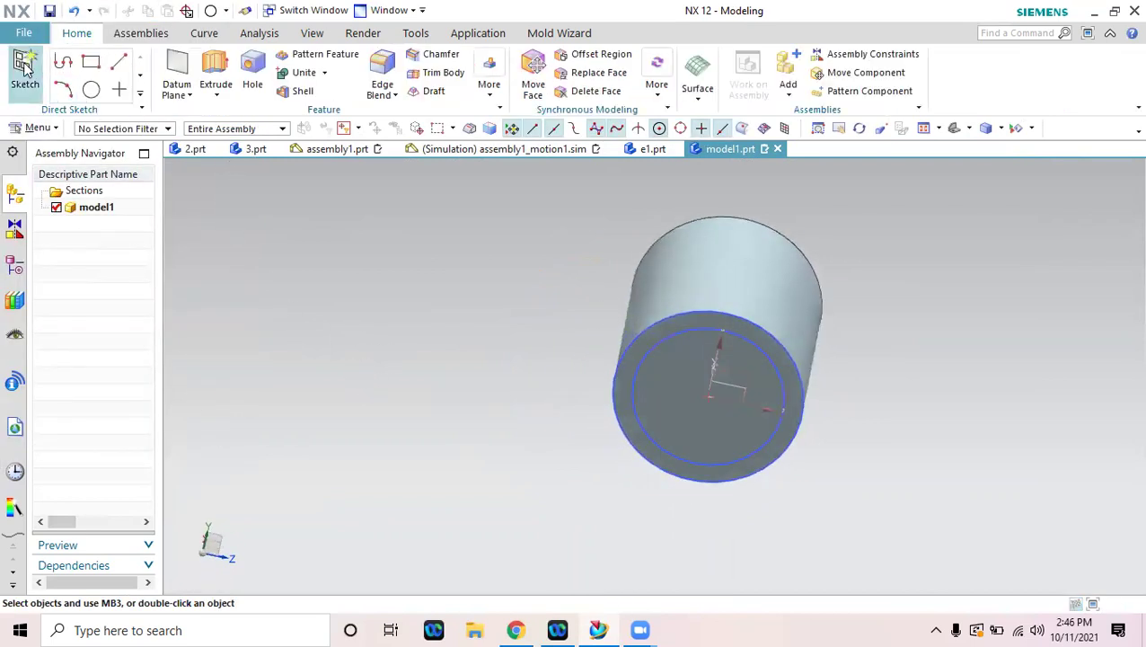
Extrude the 40 mm circle 45 mm into the cylinder, reversing the direction and using the Subtract Boolean.
{"action": "left_click", "coordinate": [216, 70]}
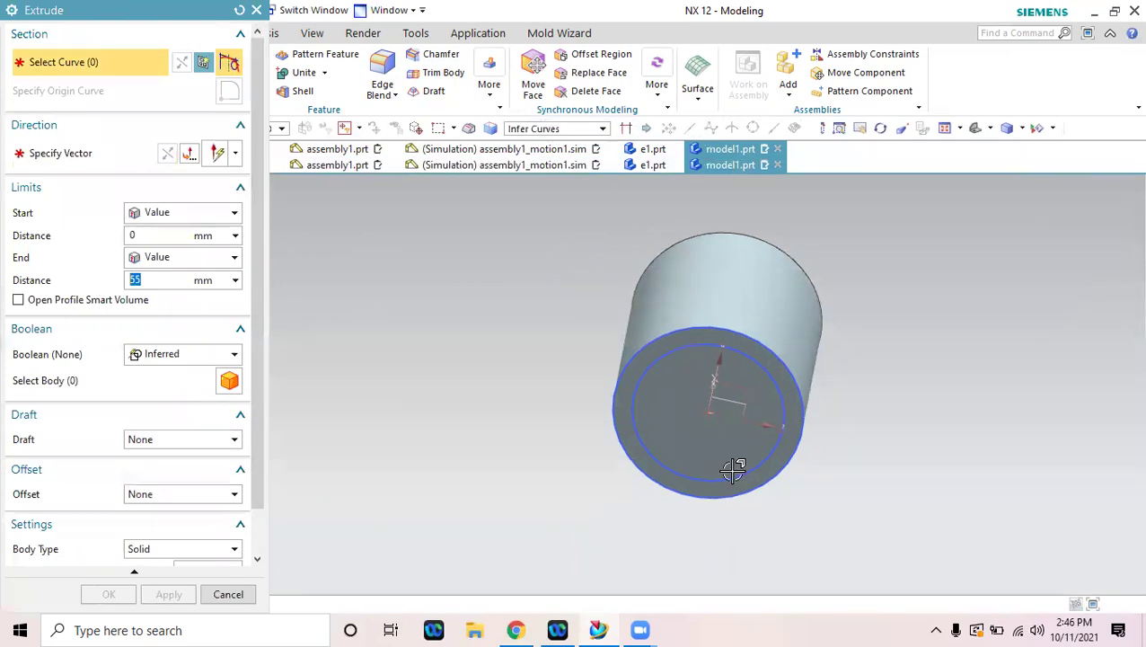
{"action": "left_click", "coordinate": [737, 463]}
{"action": "mouse_move", "coordinate": [809, 424]}
{"action": "middle_mouse_down"}
{"action": "mouse_move", "coordinate": [1002, 335]}
{"action": "mouse_move", "coordinate": [898, 363]}
{"action": "mouse_move", "coordinate": [913, 386]}
{"action": "middle_mouse_up"}
{"action": "left_click", "coordinate": [167, 155]}
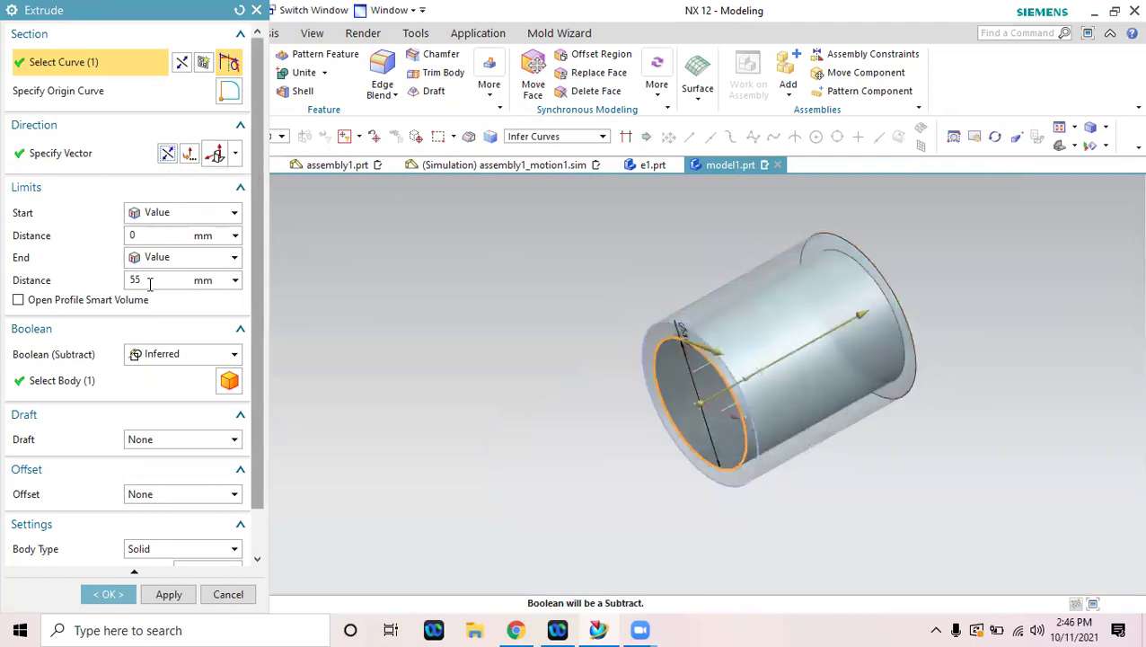
{"action": "key", "text": "Return"}
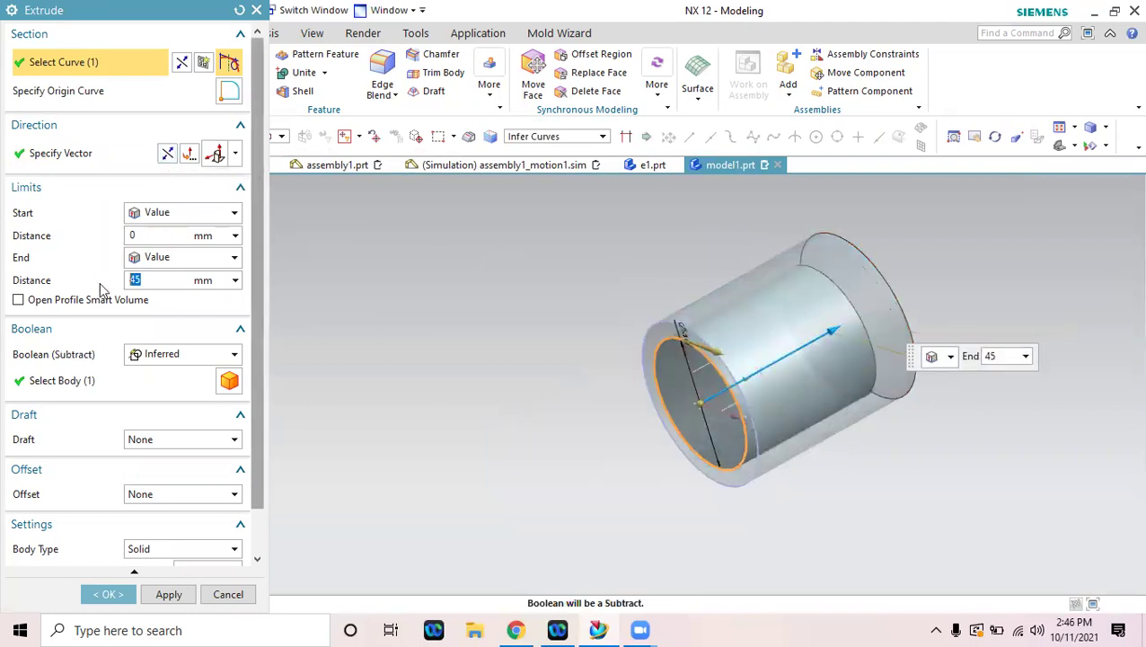
{"action": "middle_click_drag", "start_coordinate": [524, 366], "coordinate": [484, 376]}
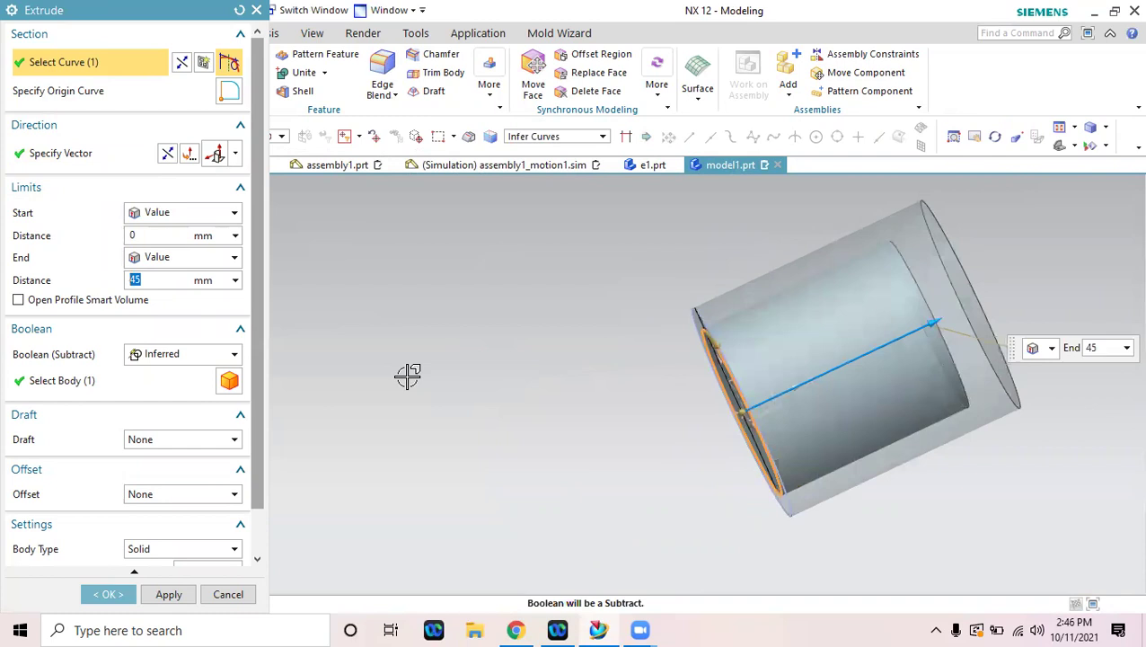
{"action": "left_click", "coordinate": [205, 358]}
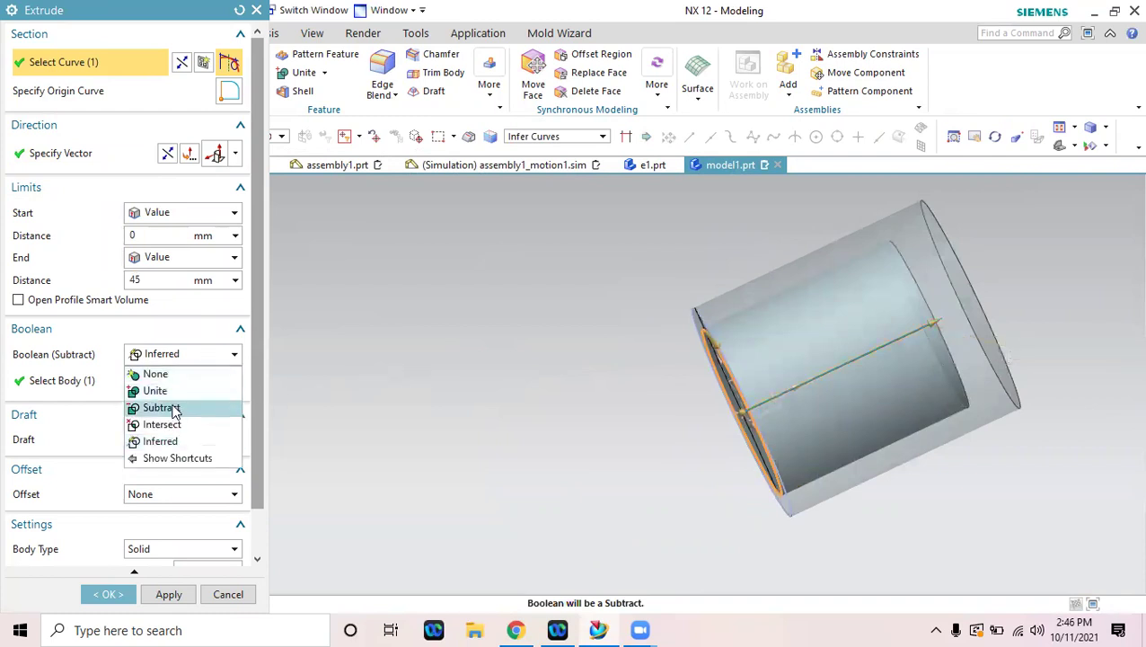
{"action": "left_click", "coordinate": [174, 409]}
{"action": "left_click", "coordinate": [107, 594]}
Chamfer the outer edge of the cylinder's closed end with a symmetric 2 mm distance.
{"action": "middle_click_drag", "start_coordinate": [538, 463], "coordinate": [509, 481]}
{"action": "left_click", "coordinate": [393, 97]}
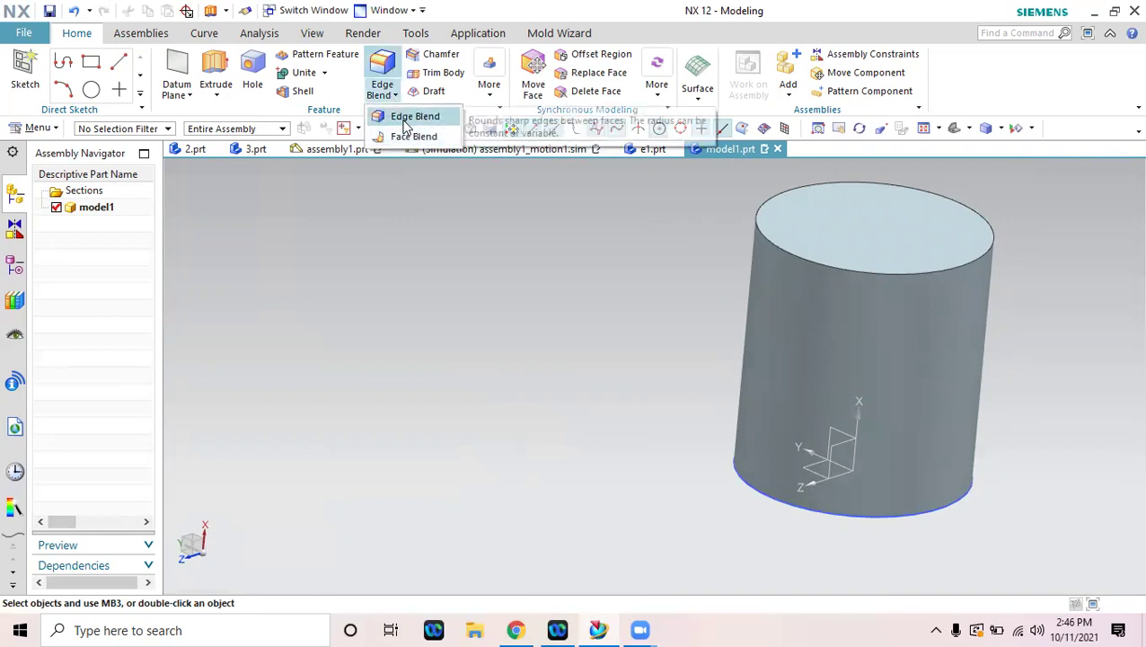
{"action": "left_click", "coordinate": [433, 59]}
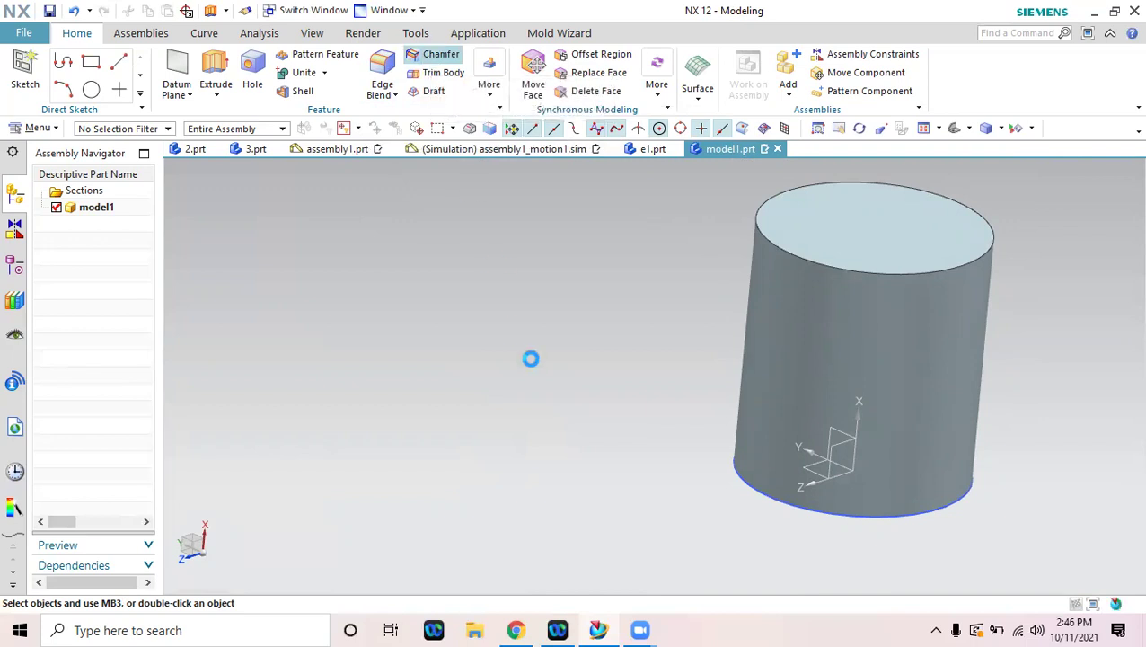
{"action": "left_click", "coordinate": [769, 250]}
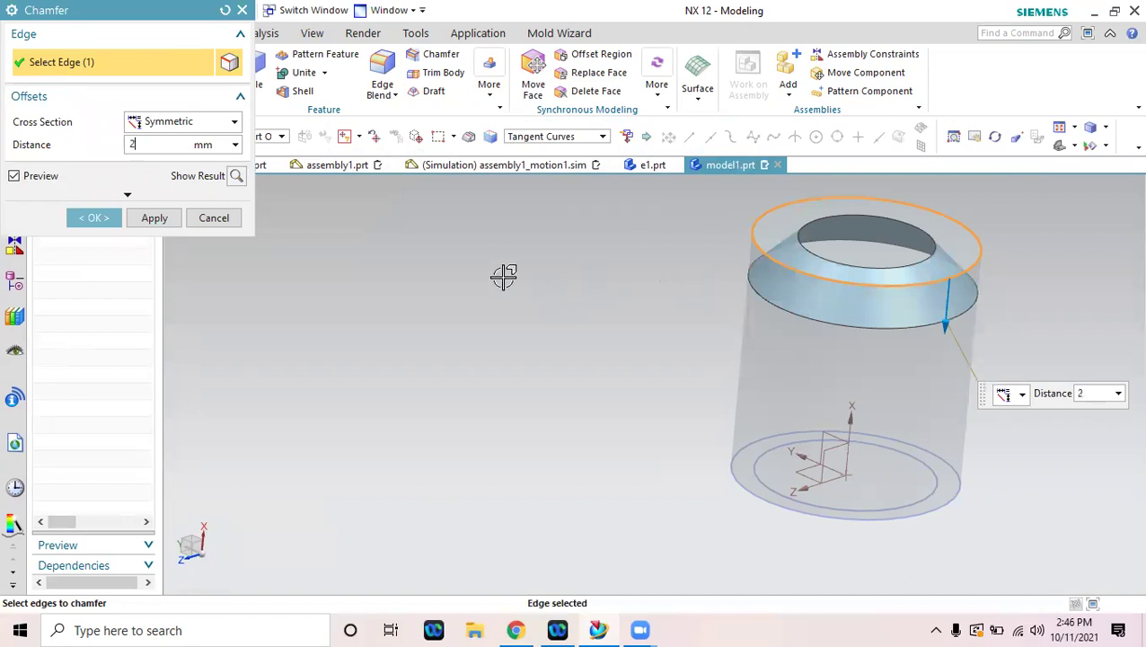
{"action": "key", "text": "Return"}
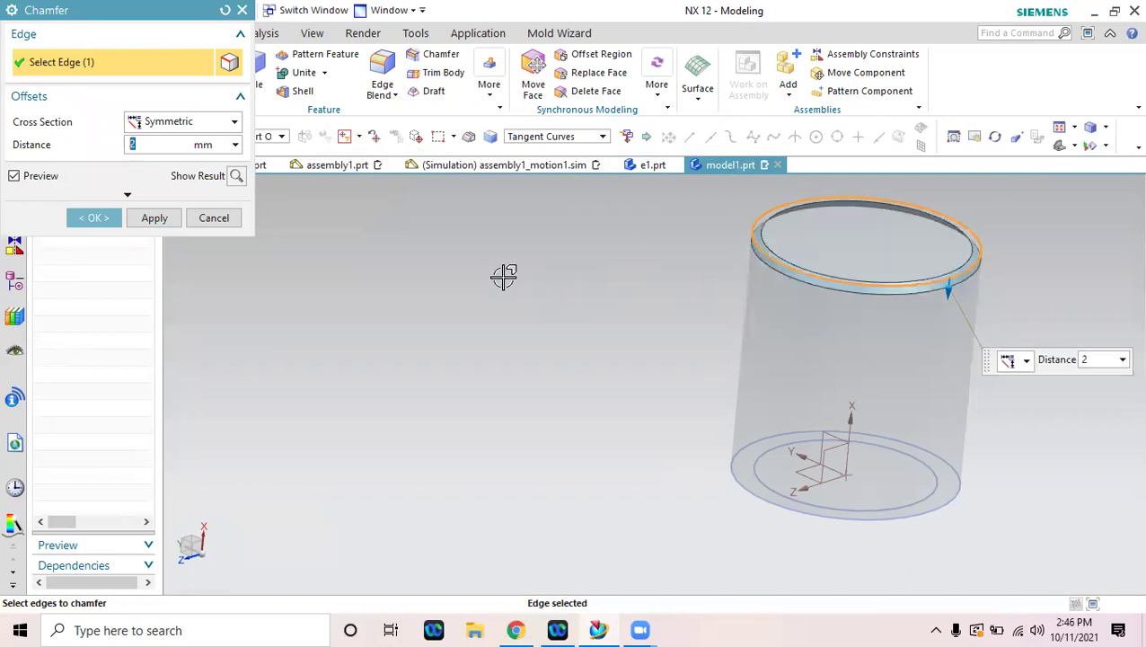
{"action": "left_click", "coordinate": [91, 220]}
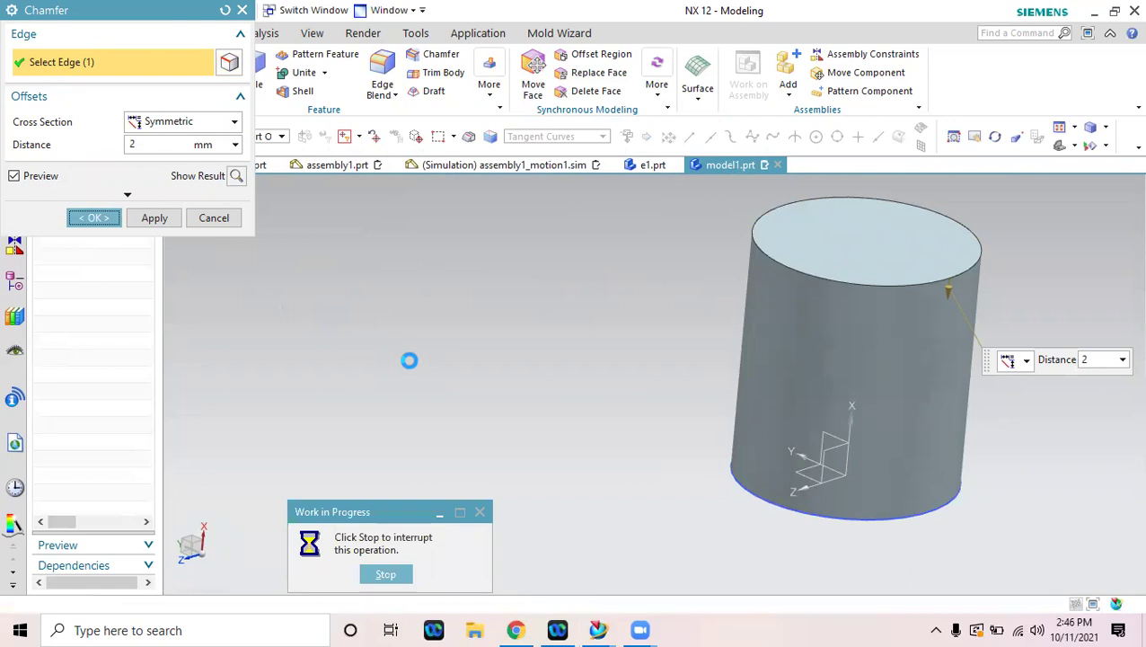
Create a new sketch on the XZ datum plane, which runs lengthwise through the cylinder axis.
{"action": "middle_click_drag", "start_coordinate": [427, 357], "coordinate": [499, 366]}
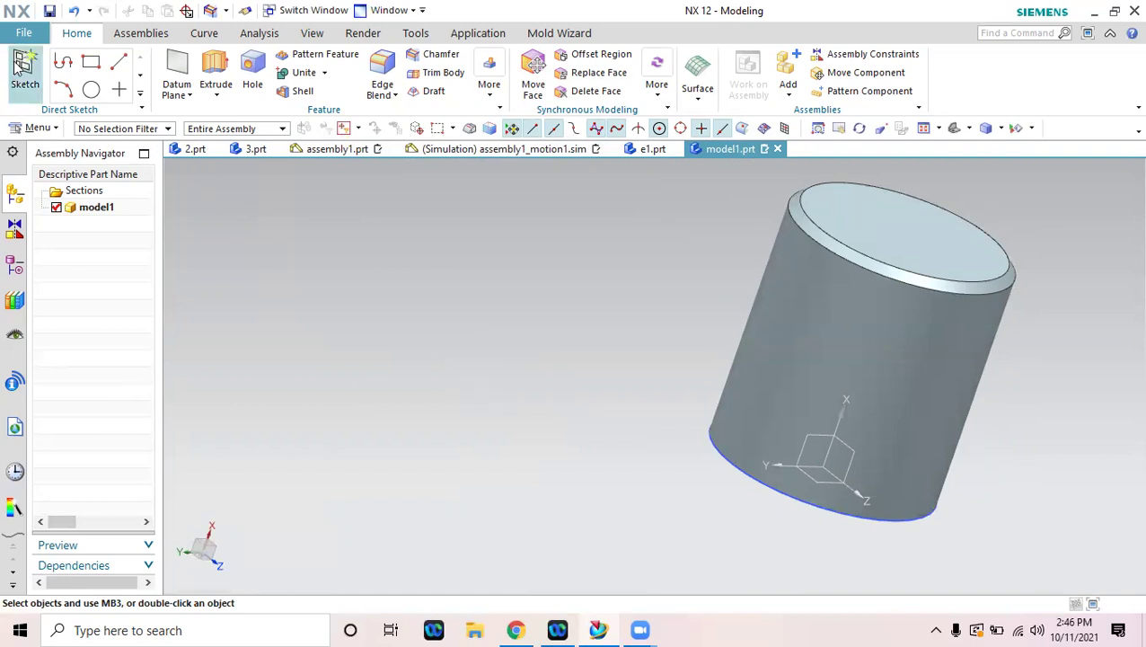
{"action": "left_click", "coordinate": [24, 67]}
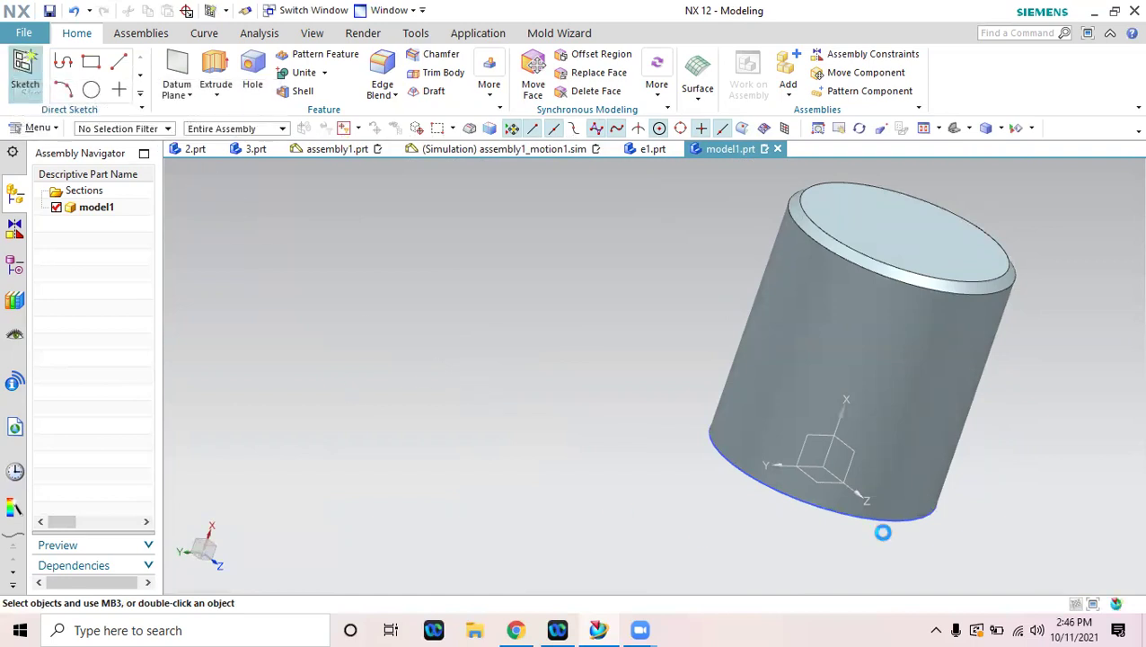
{"action": "left_click", "coordinate": [854, 458]}
{"action": "left_click", "coordinate": [153, 223]}
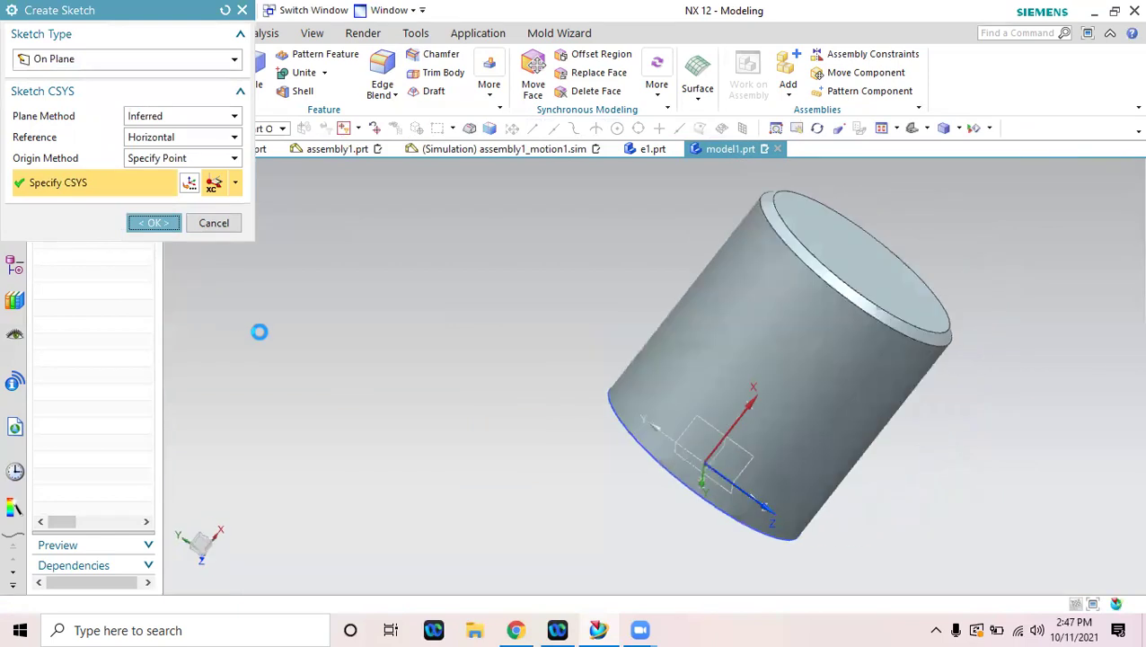
Sketch two narrow rectangles side by side, each about 0.4 by 1.3 mm, across the cylinder's outer edge near the chamfered end.
{"action": "left_click", "coordinate": [126, 61]}
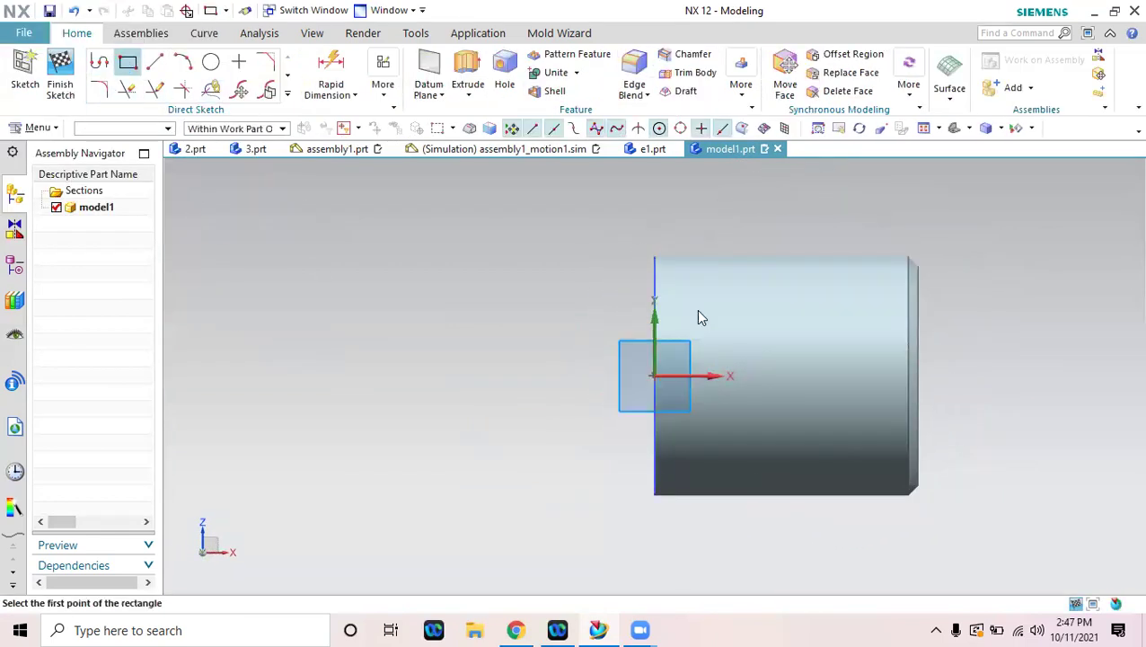
{"action": "scroll", "coordinate": [844, 240], "scroll_direction": "up", "scroll_amount": 5}
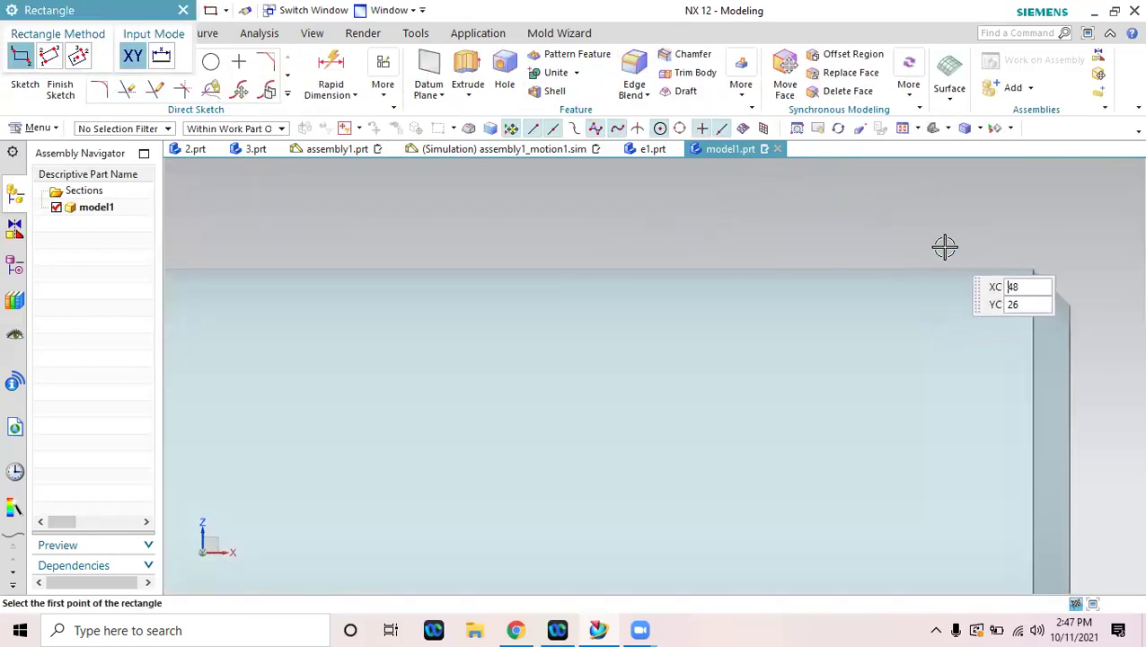
{"action": "left_click", "coordinate": [945, 245]}
{"action": "scroll", "coordinate": [952, 274], "scroll_direction": "up", "scroll_amount": 3}
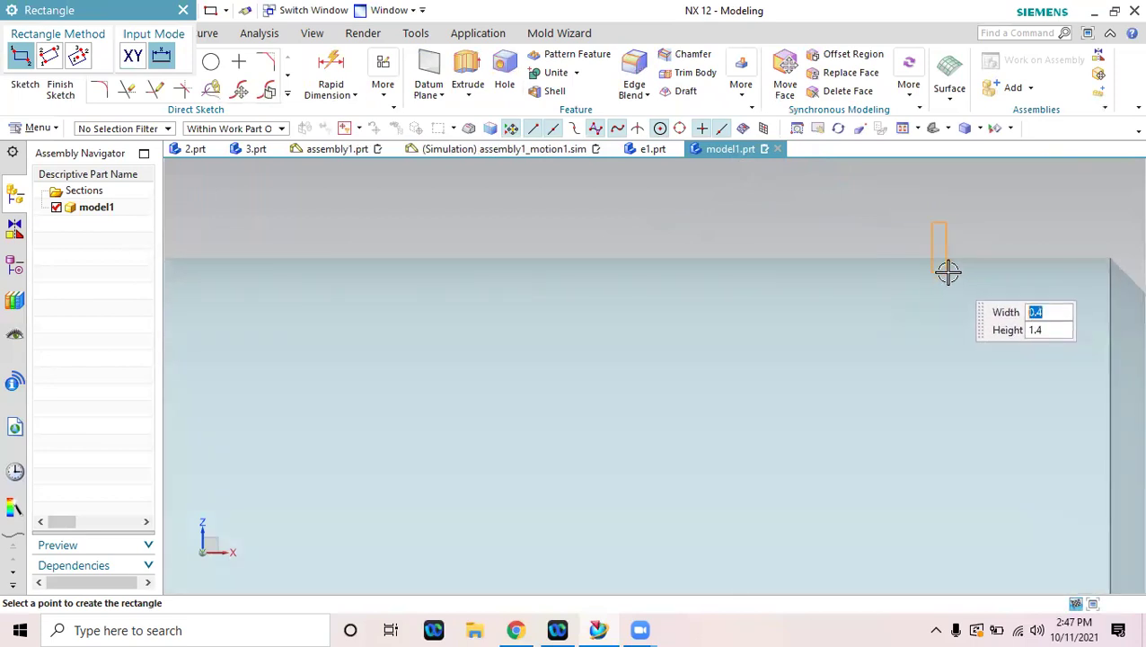
{"action": "left_click", "coordinate": [946, 269]}
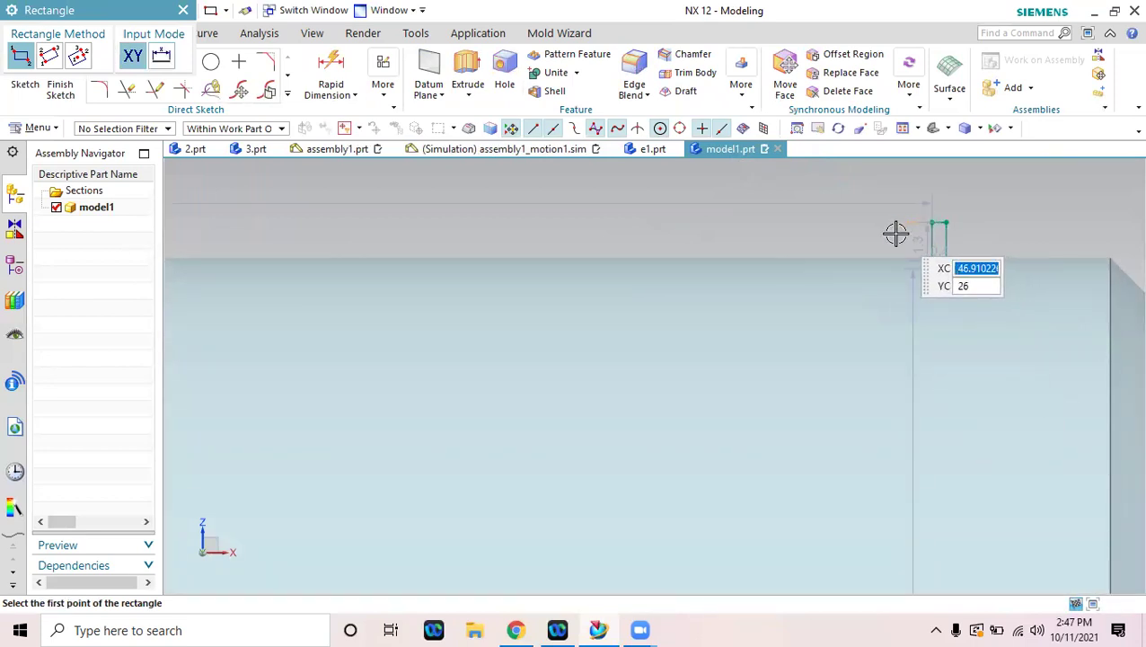
{"action": "left_click", "coordinate": [895, 226]}
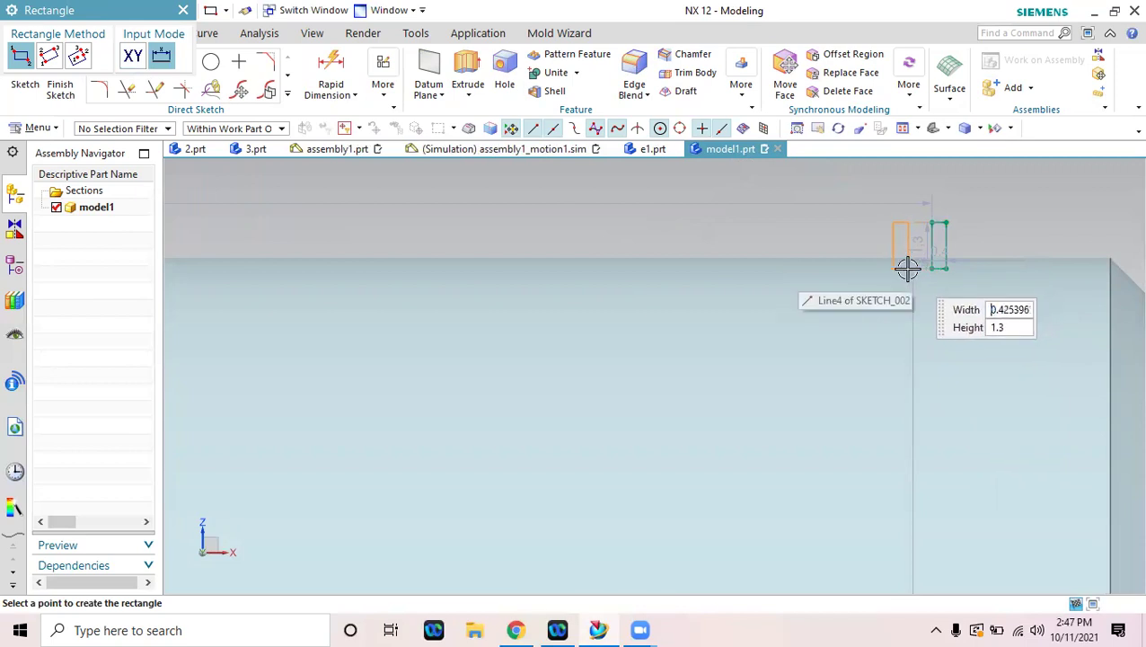
{"action": "left_click", "coordinate": [875, 324]}
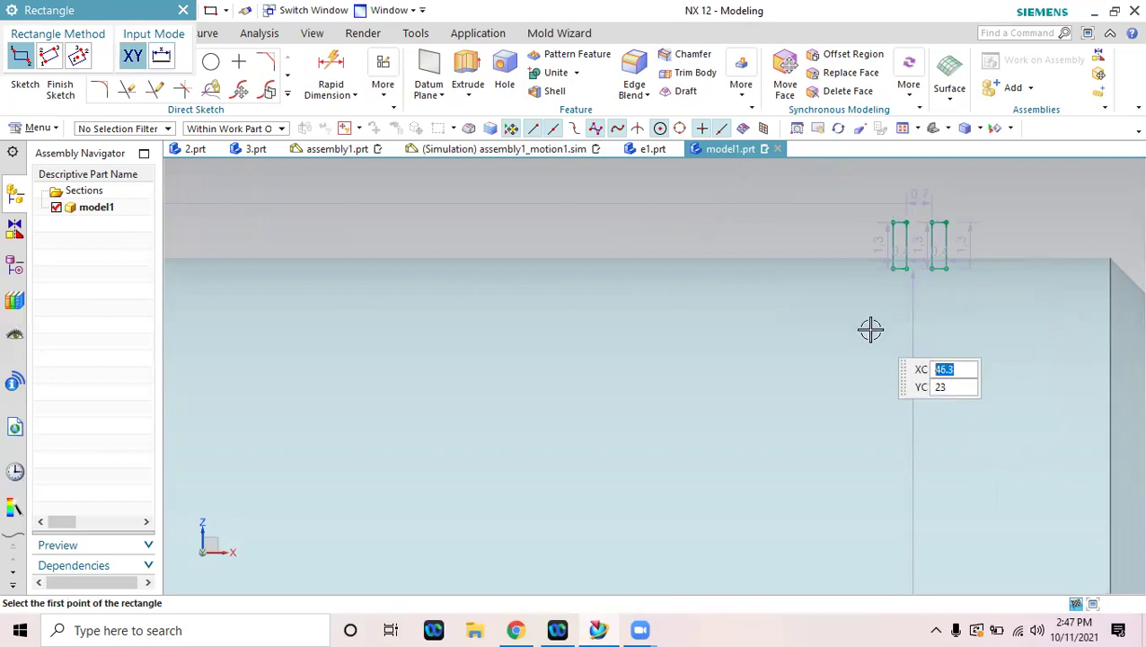
Draw a horizontal line about 9.5 mm long from the sketch origin outward past the cylinder's open end, and finish the sketch.
{"action": "scroll", "coordinate": [877, 337], "scroll_direction": "down", "scroll_amount": 5}
{"action": "mouse_move", "coordinate": [761, 487]}
{"action": "middle_mouse_down", "text": "shift"}
{"action": "mouse_move", "coordinate": [785, 432]}
{"action": "mouse_move", "coordinate": [785, 376]}
{"action": "middle_mouse_up", "text": "shift"}
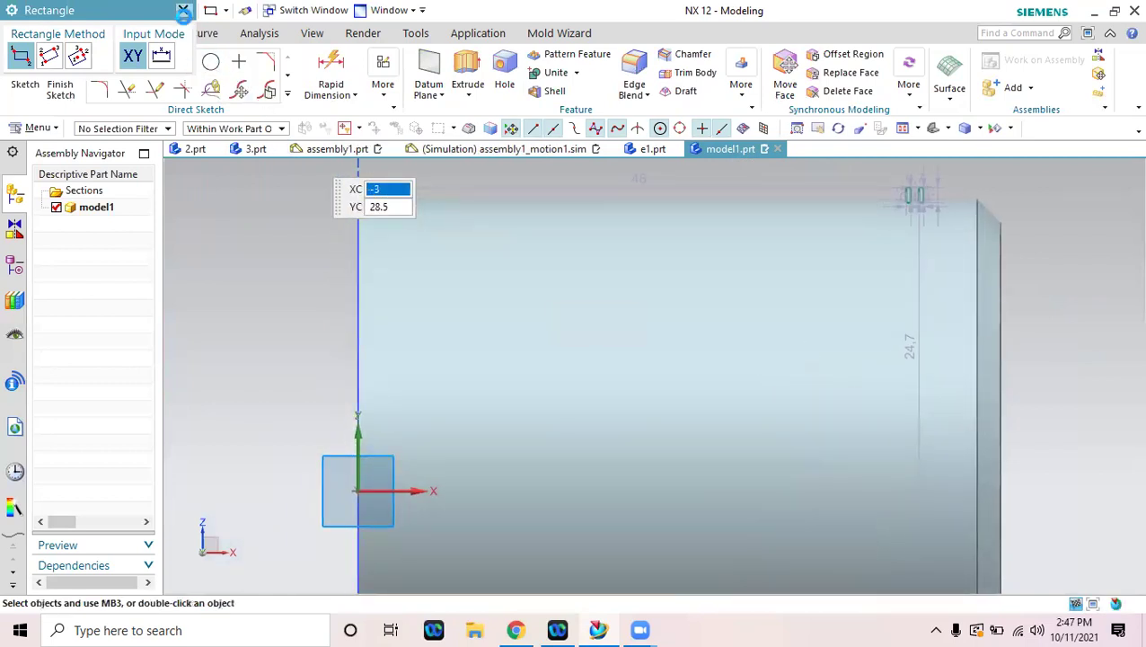
{"action": "left_click", "coordinate": [184, 10]}
{"action": "left_click", "coordinate": [155, 62]}
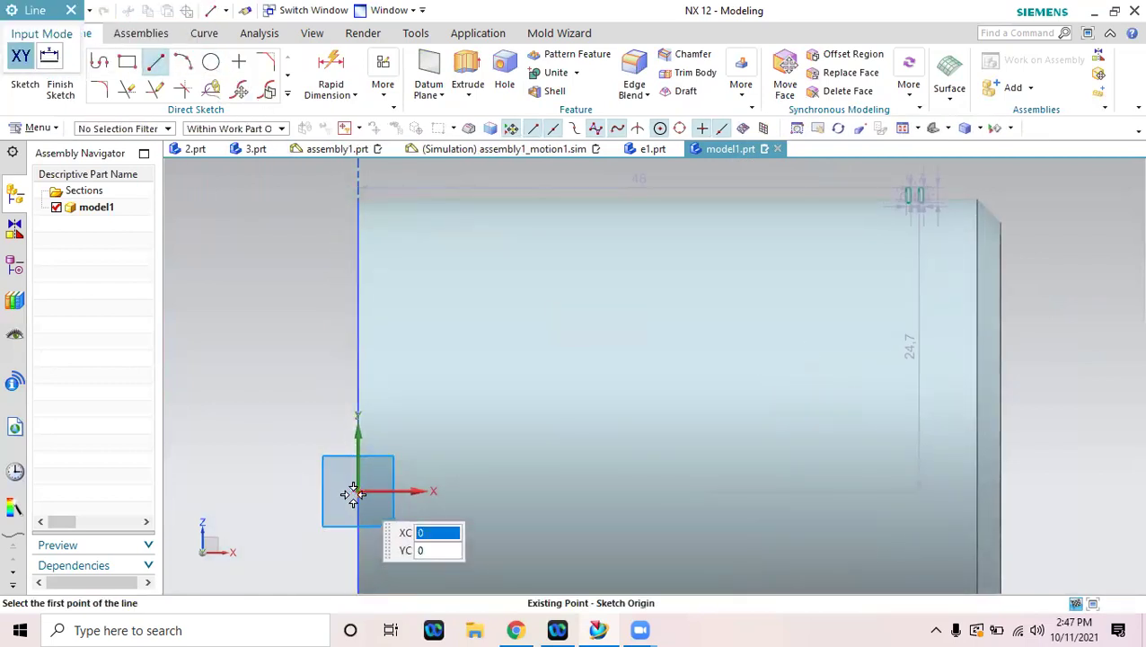
{"action": "left_click", "coordinate": [354, 493]}
{"action": "left_click", "coordinate": [247, 497]}
{"action": "key", "text": "Escape"}
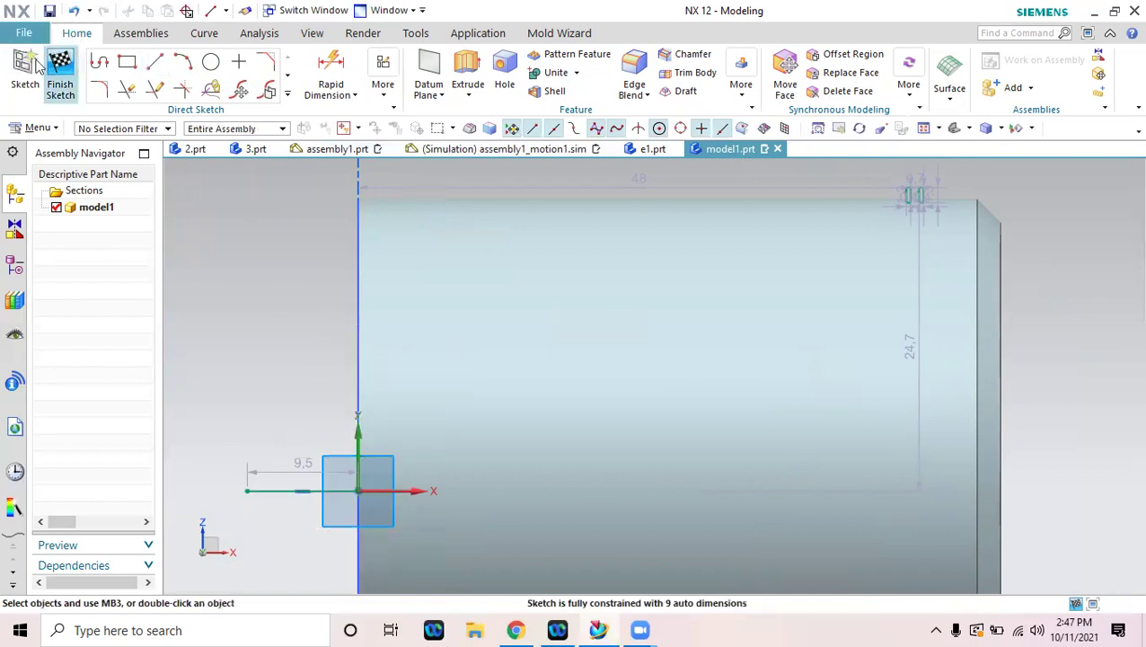
{"action": "left_click", "coordinate": [59, 64]}
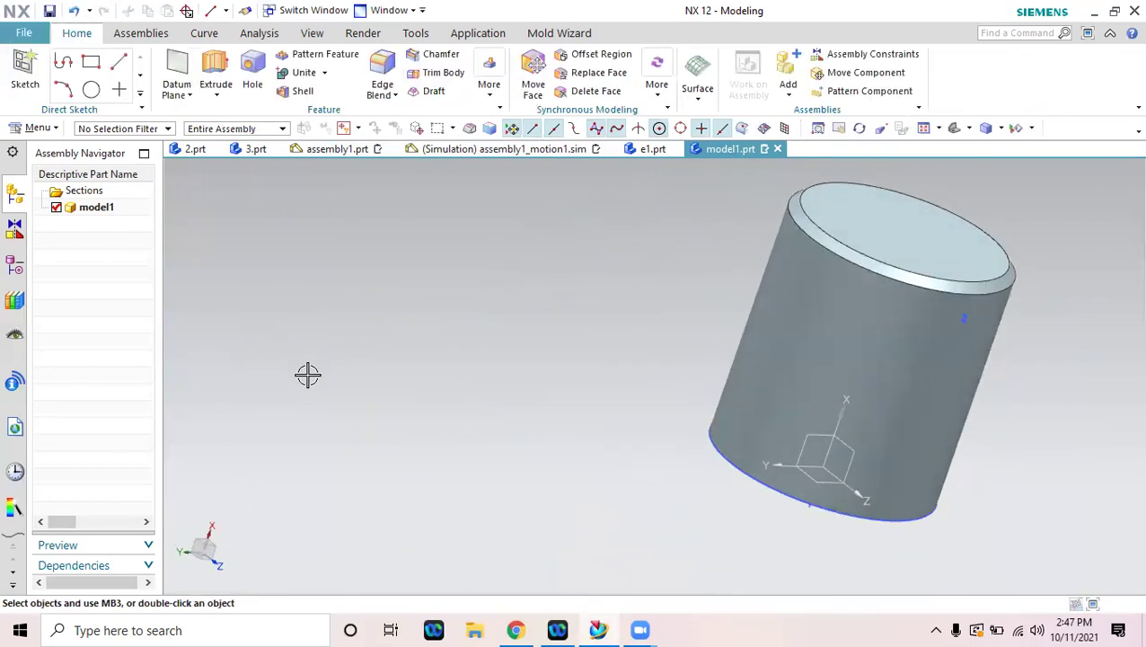
Start a Revolve with both small rectangles near the chamfered end as the section.
{"action": "left_click", "coordinate": [215, 96]}
{"action": "left_click", "coordinate": [235, 137]}
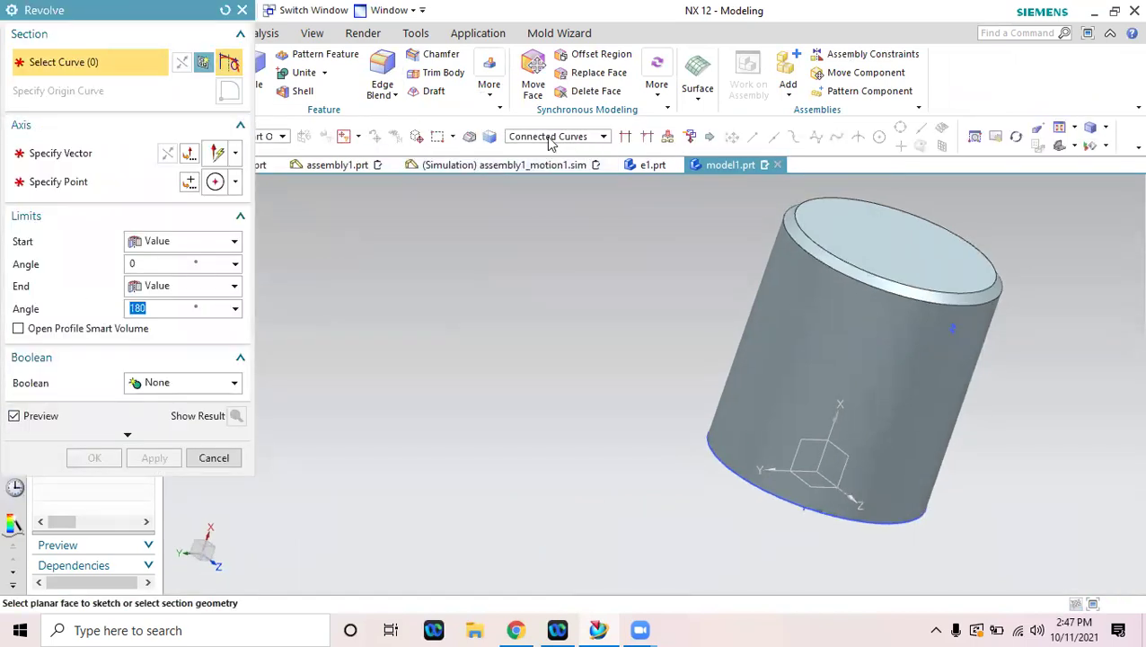
{"action": "scroll", "coordinate": [969, 328], "scroll_direction": "up", "scroll_amount": 5}
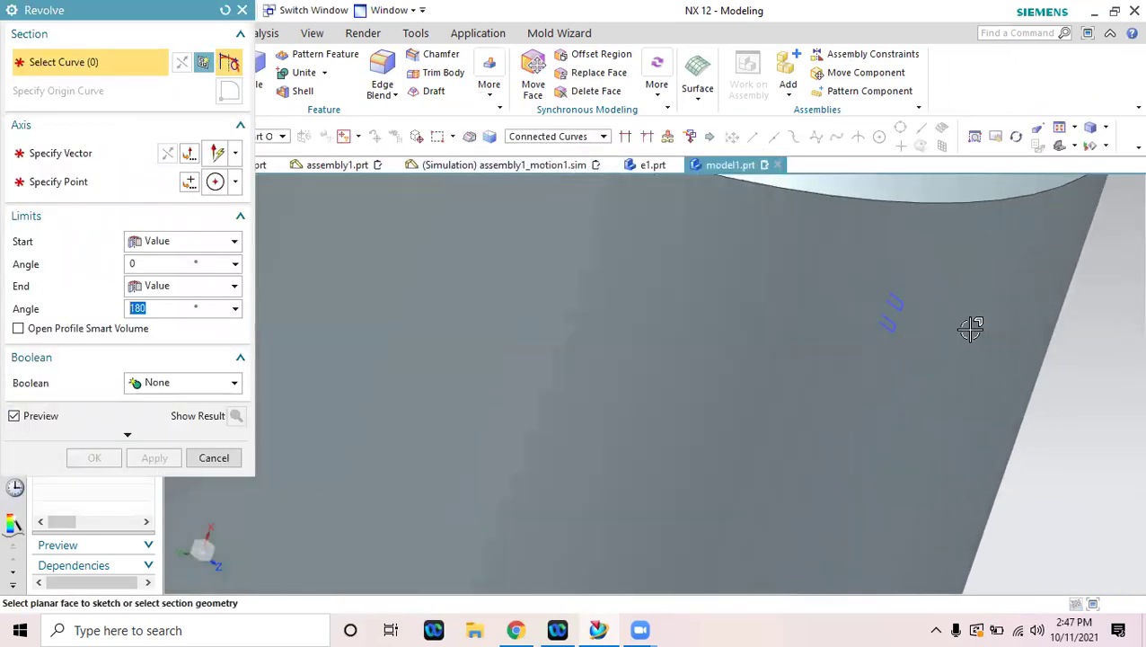
{"action": "scroll", "coordinate": [968, 329], "scroll_direction": "up", "scroll_amount": 2}
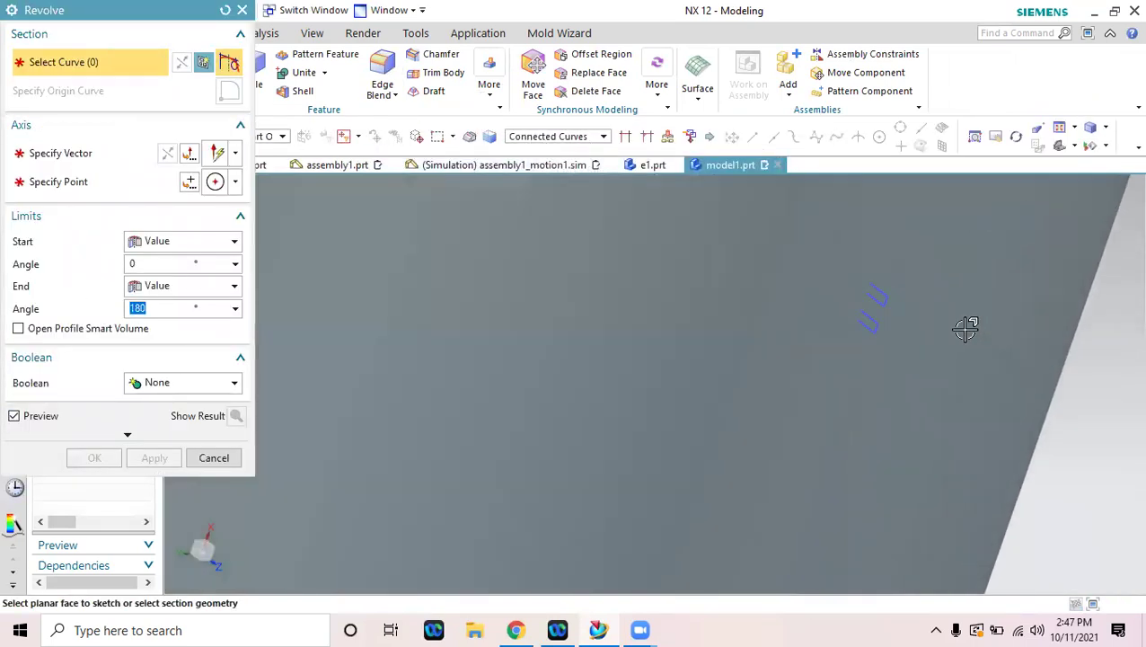
{"action": "left_click", "coordinate": [885, 295]}
{"action": "scroll", "coordinate": [881, 355], "scroll_direction": "up", "scroll_amount": 3}
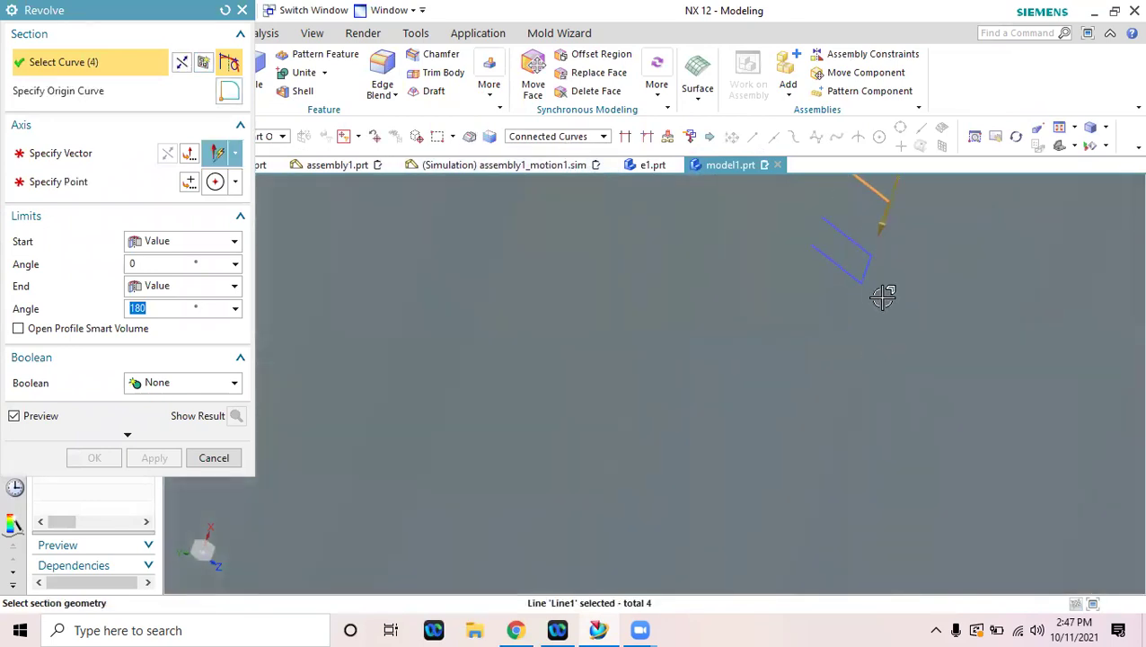
{"action": "left_click", "coordinate": [873, 283]}
{"action": "scroll", "coordinate": [917, 375], "scroll_direction": "down", "scroll_amount": 3}
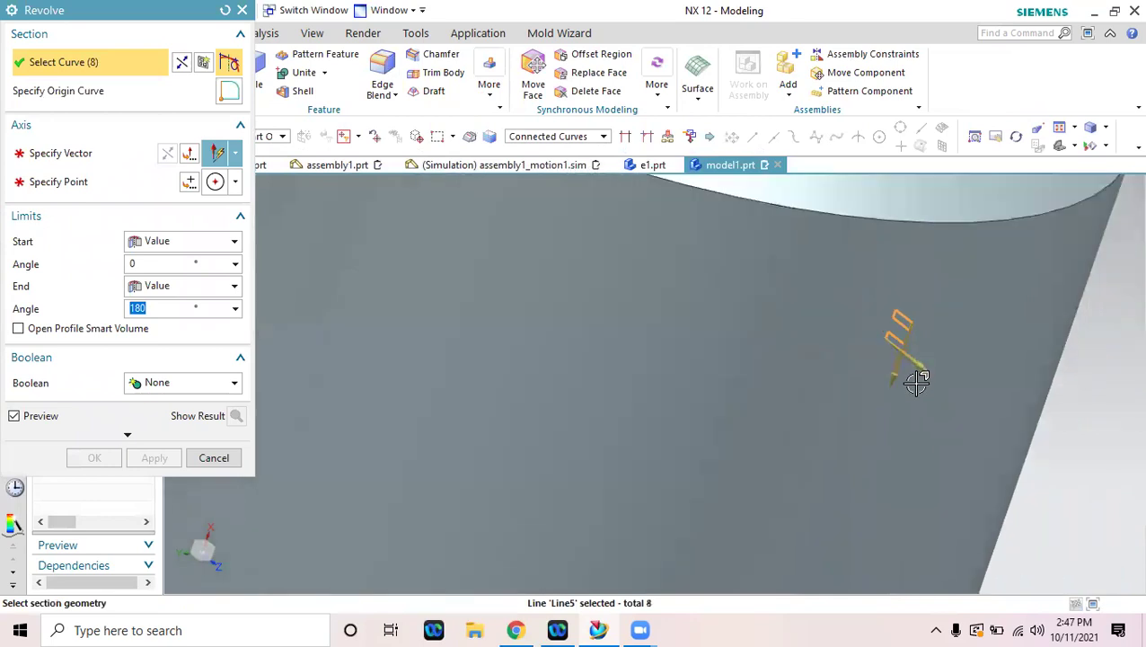
Use the sketched line extending from the cylinder's open end as the revolve axis.
{"action": "left_click", "coordinate": [218, 154]}
{"action": "scroll", "coordinate": [594, 325], "scroll_direction": "down", "scroll_amount": 3}
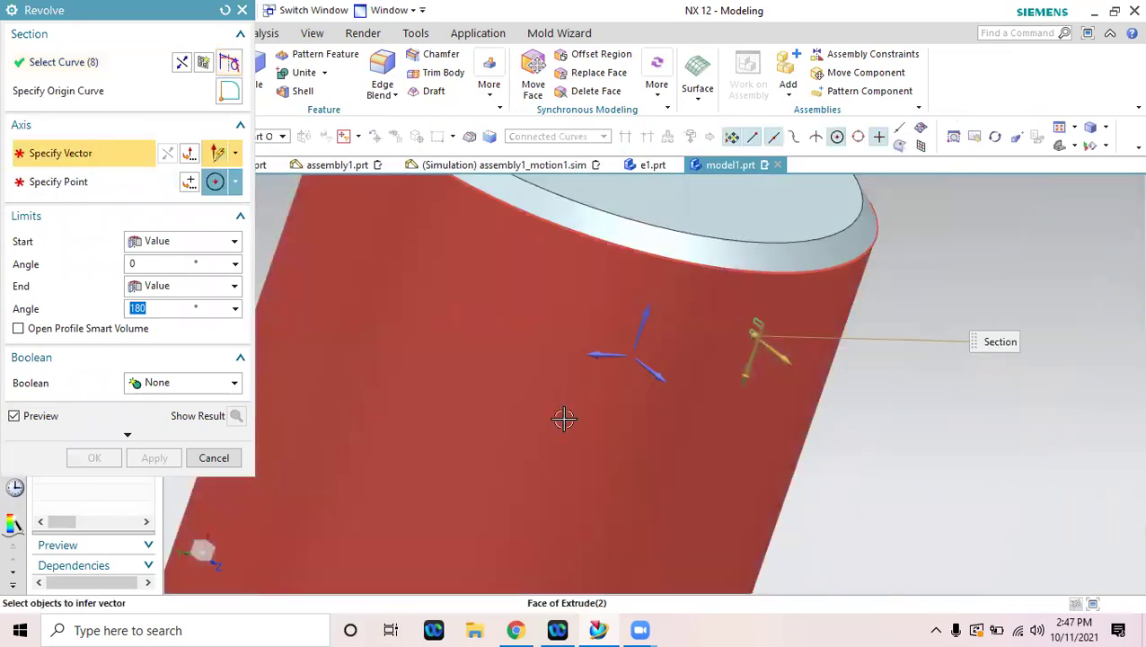
{"action": "middle_click_drag", "start_coordinate": [557, 489], "coordinate": [685, 175], "text": "shift"}
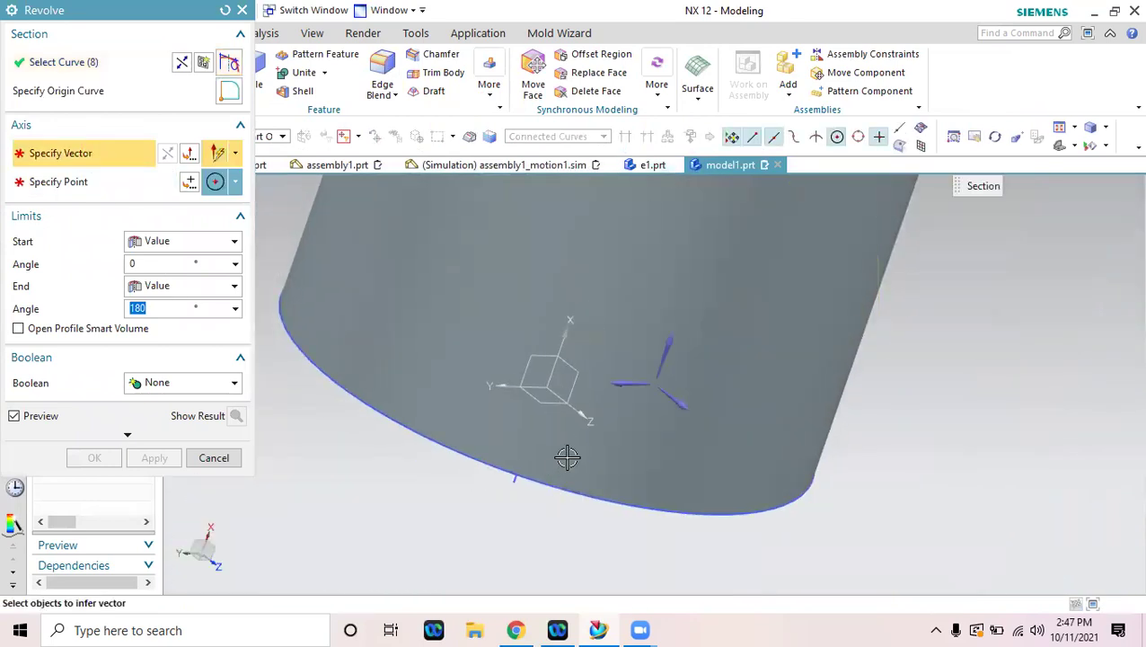
{"action": "left_click", "coordinate": [542, 422]}
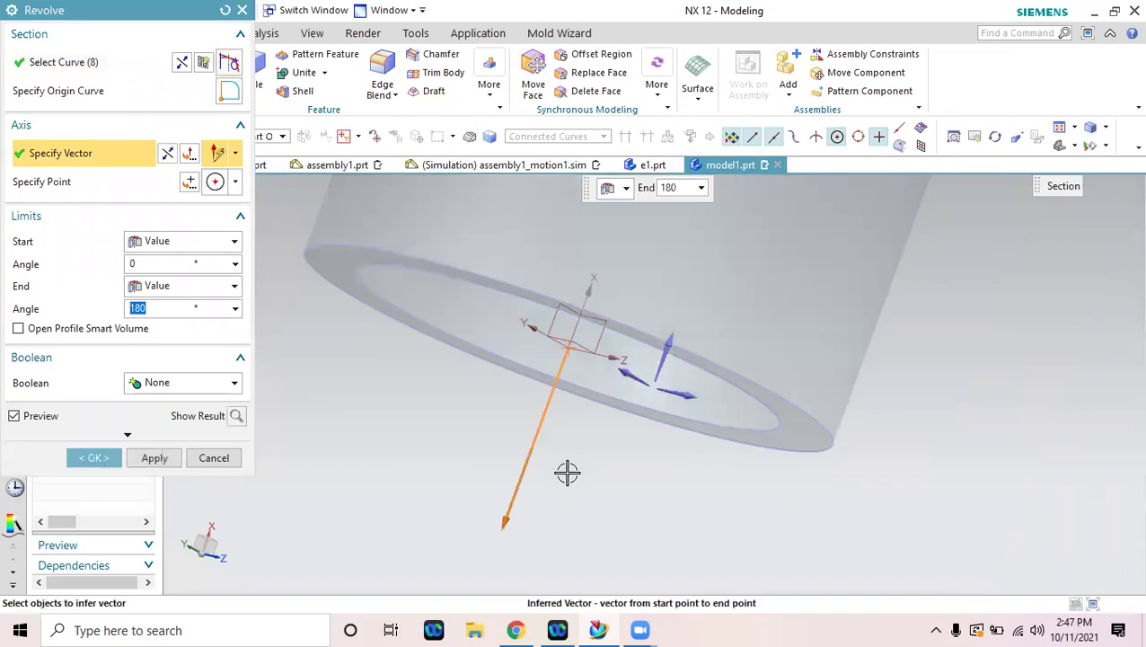
{"action": "scroll", "coordinate": [568, 472], "scroll_direction": "down", "scroll_amount": 3}
{"action": "middle_click_drag", "start_coordinate": [823, 389], "coordinate": [342, 328]}
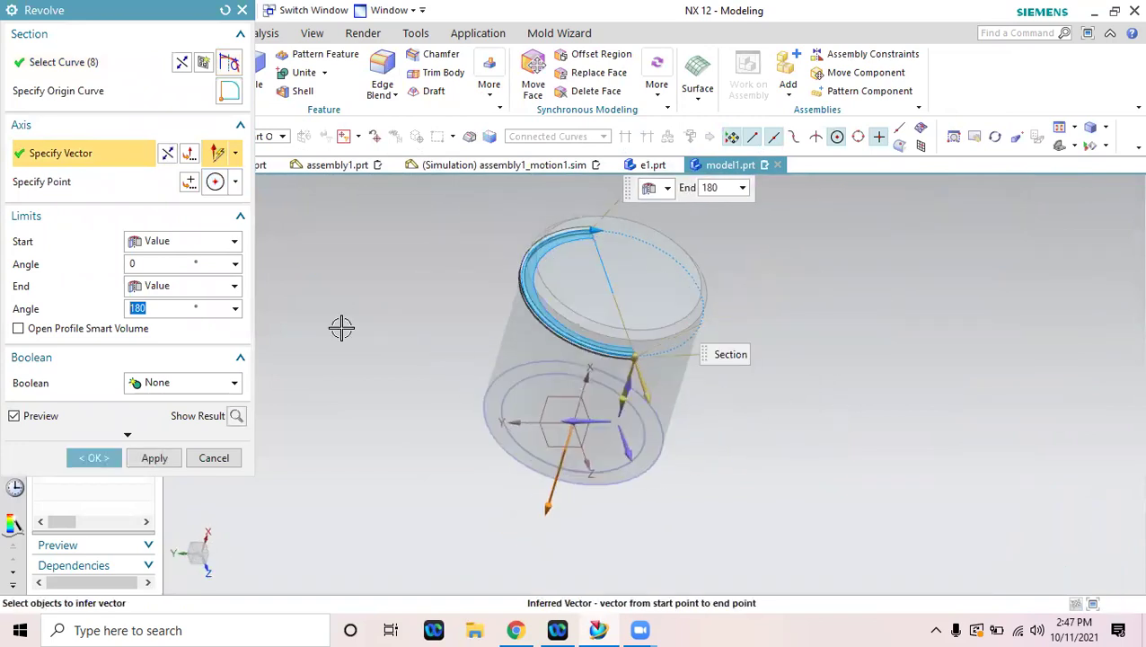
Set the revolve end angle to 360° and the Boolean to Subtract, and create the two ring grooves.
{"action": "type", "text": "360"}
{"action": "key", "text": "Return"}
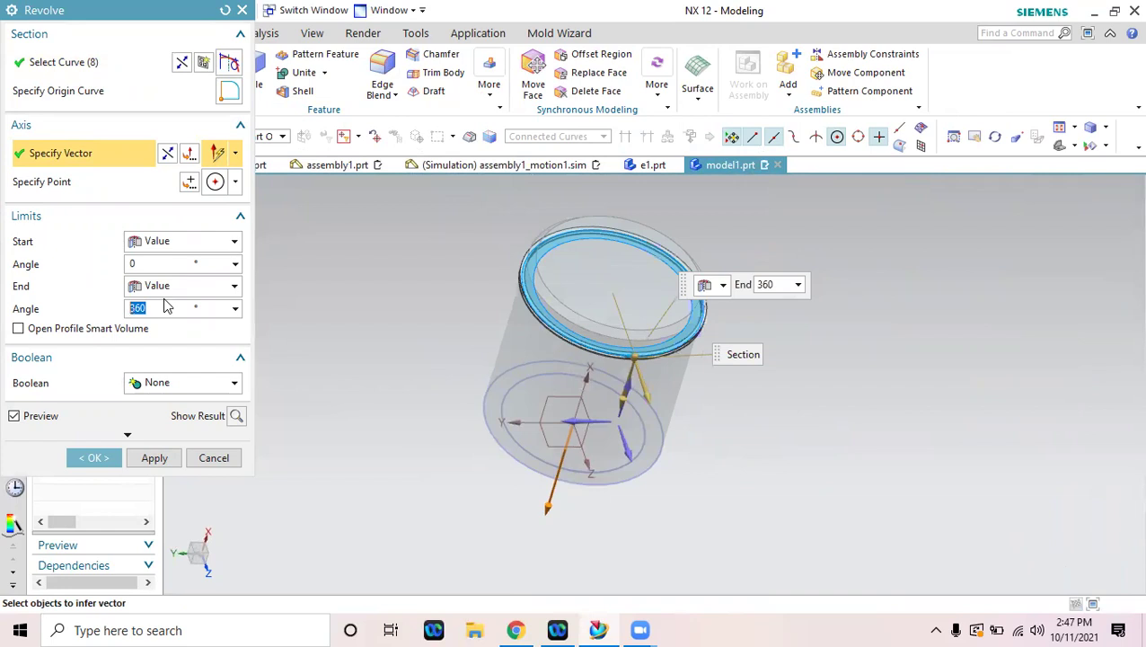
{"action": "left_click", "coordinate": [160, 386]}
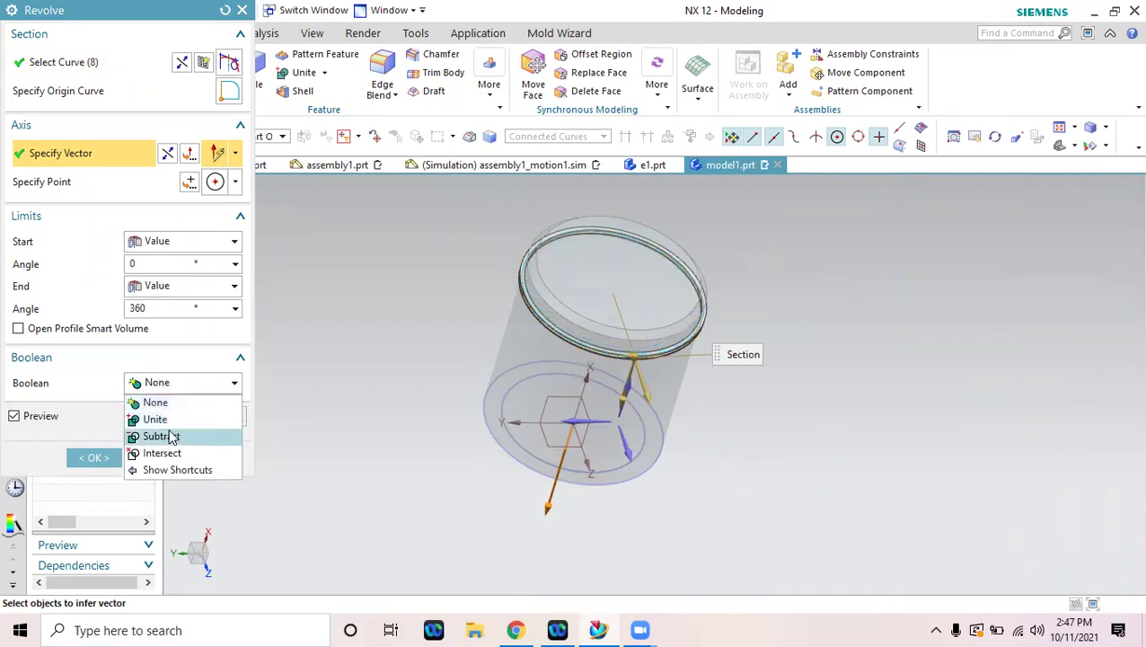
{"action": "left_click", "coordinate": [172, 435]}
{"action": "left_click", "coordinate": [103, 494]}
Inspect the two ring grooves near the chamfered end and hide all sketches in the part.
{"action": "middle_click_drag", "start_coordinate": [315, 429], "coordinate": [430, 303]}
{"action": "scroll", "coordinate": [594, 177], "scroll_direction": "up", "scroll_amount": 2}
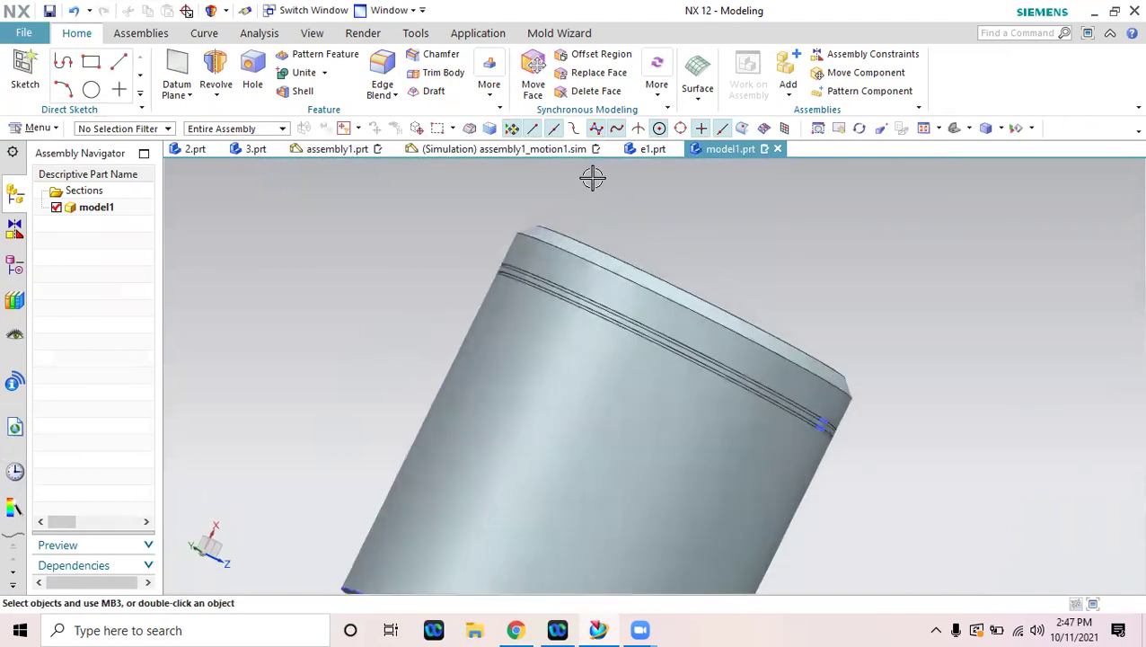
{"action": "scroll", "coordinate": [661, 202], "scroll_direction": "up", "scroll_amount": 2}
{"action": "scroll", "coordinate": [828, 290], "scroll_direction": "up", "scroll_amount": 2}
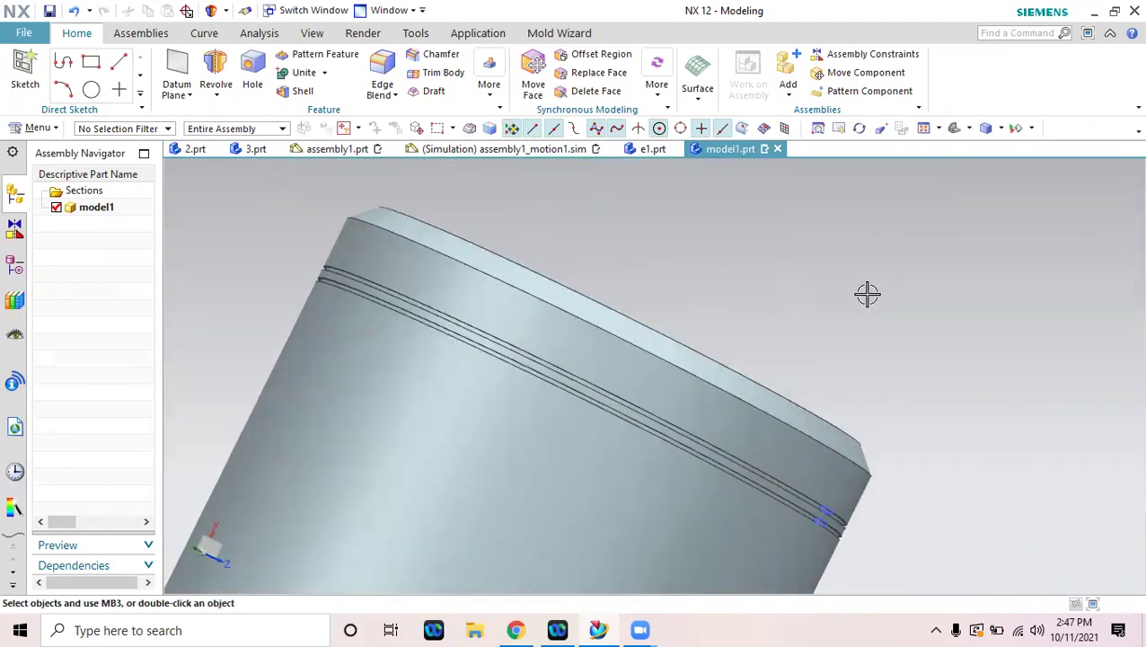
{"action": "scroll", "coordinate": [866, 296], "scroll_direction": "down", "scroll_amount": 1}
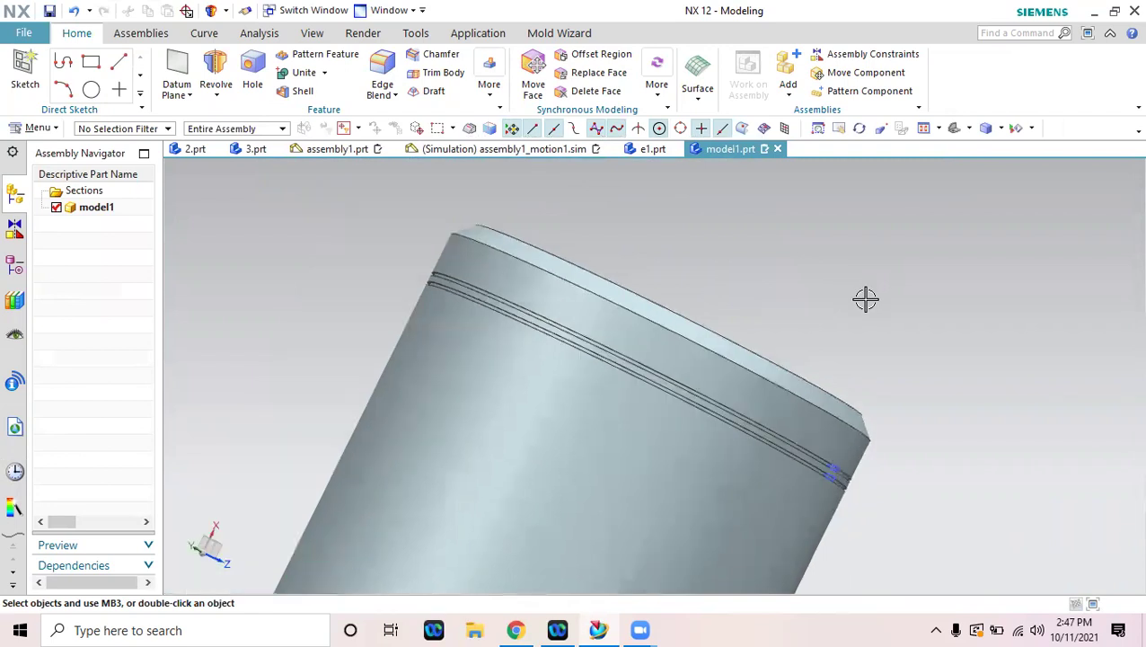
{"action": "left_click", "coordinate": [1018, 128]}
{"action": "left_click", "coordinate": [248, 140]}
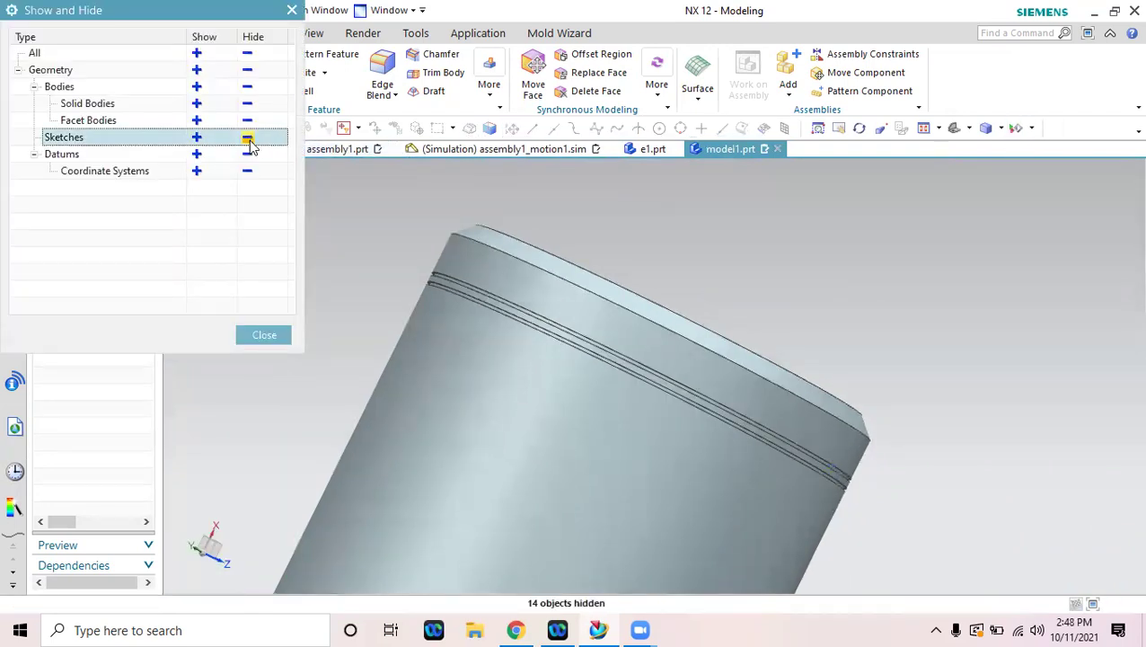
{"action": "left_click", "coordinate": [243, 337]}
Create a new sketch on the XY datum plane, which runs lengthwise through the cylinder axis.
{"action": "scroll", "coordinate": [274, 322], "scroll_direction": "down", "scroll_amount": 3}
{"action": "middle_click_drag", "start_coordinate": [707, 437], "coordinate": [818, 351], "text": "shift"}
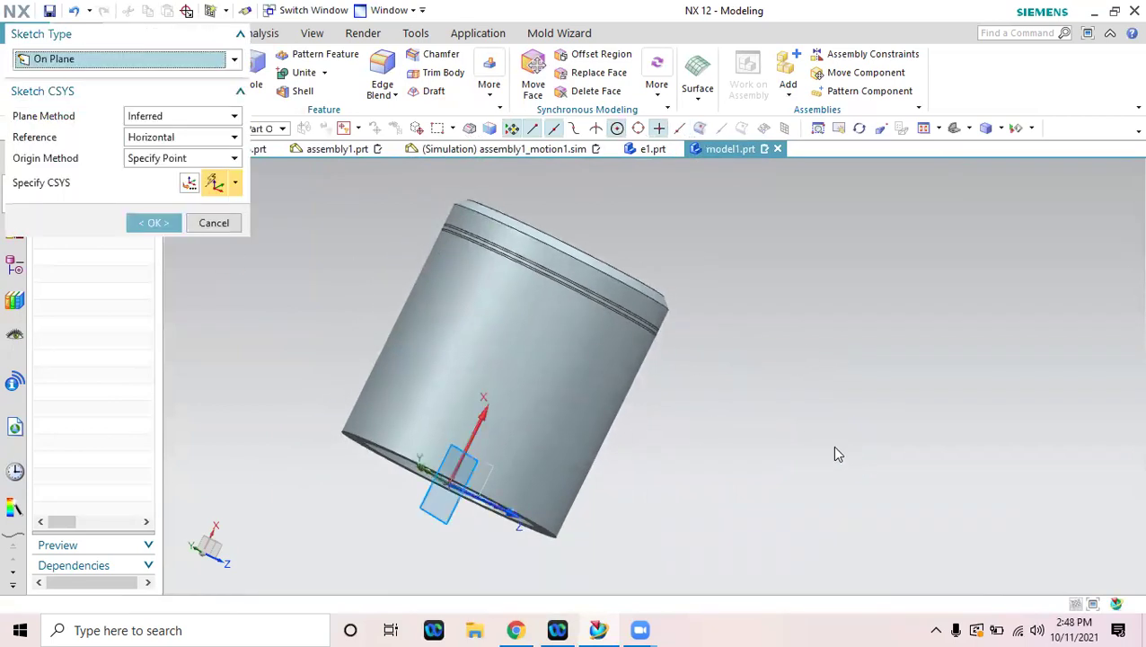
{"action": "middle_click_drag", "start_coordinate": [752, 447], "coordinate": [621, 468]}
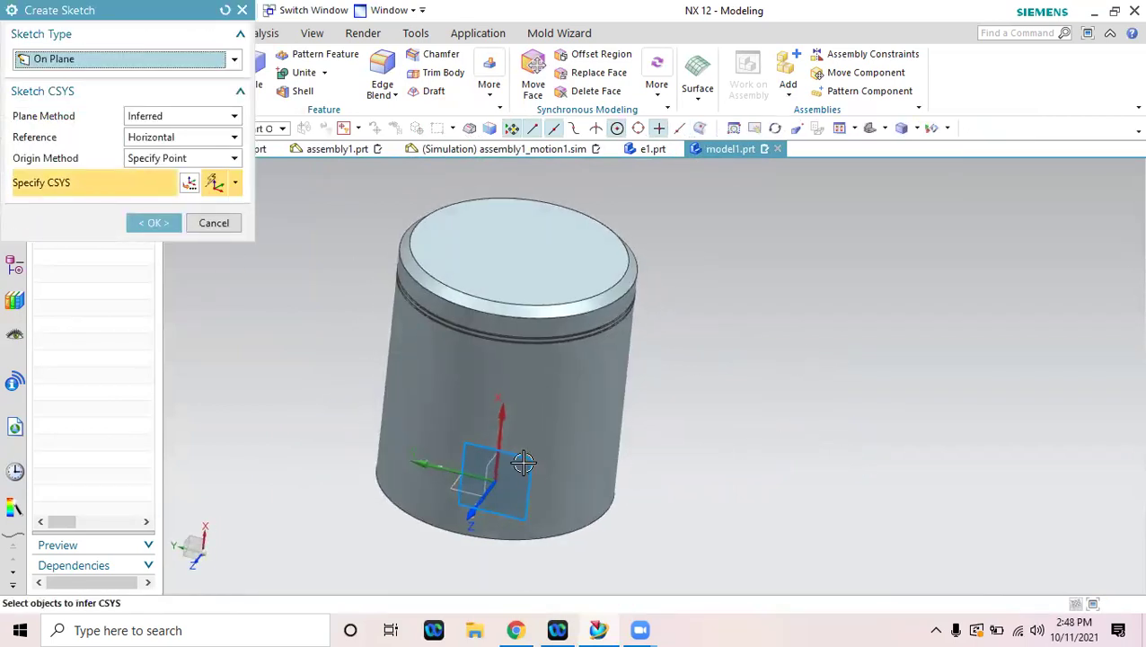
{"action": "left_click", "coordinate": [524, 462]}
{"action": "left_click", "coordinate": [155, 224]}
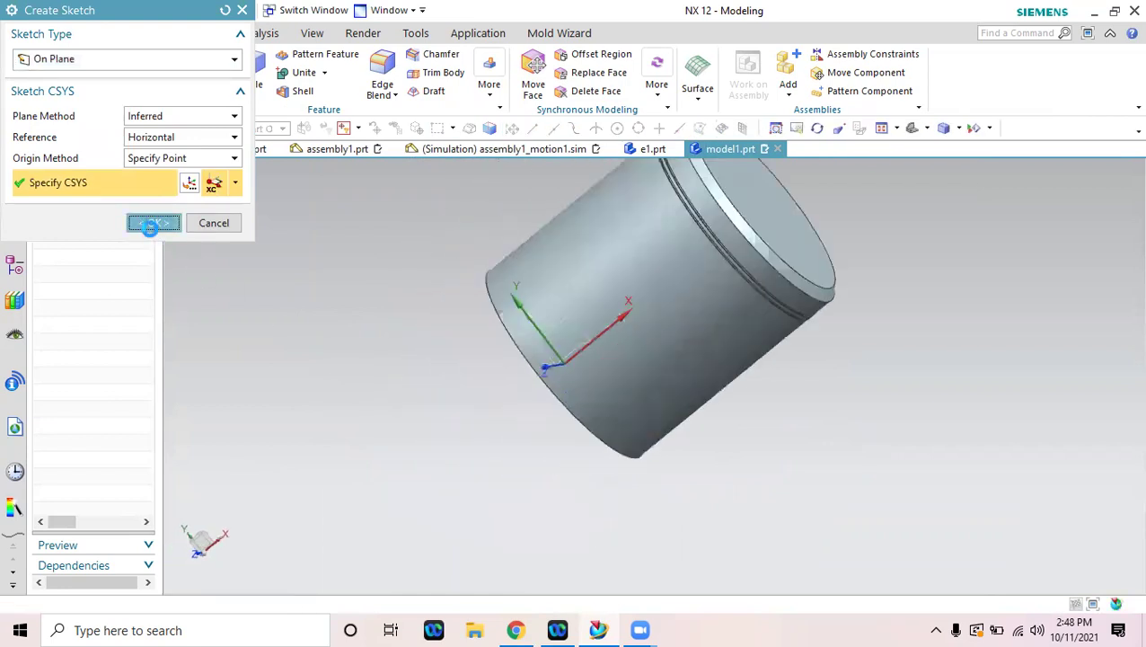
{"action": "left_click", "coordinate": [208, 61]}
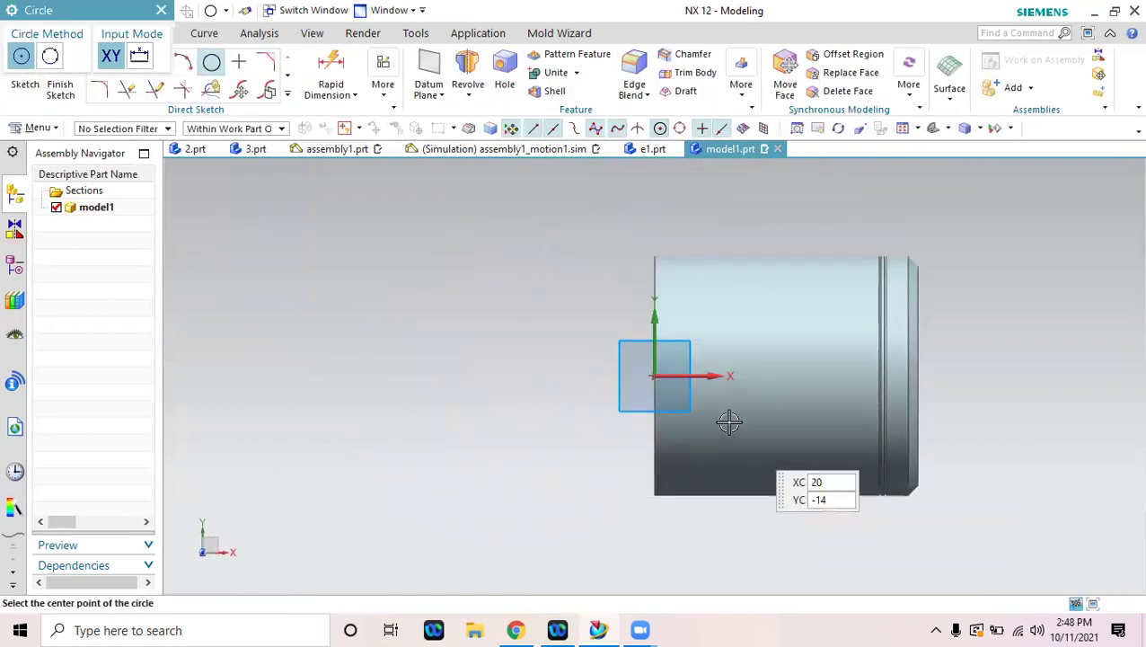
{"action": "scroll", "coordinate": [695, 373], "scroll_direction": "up", "scroll_amount": 2}
{"action": "right_click", "coordinate": [694, 373]}
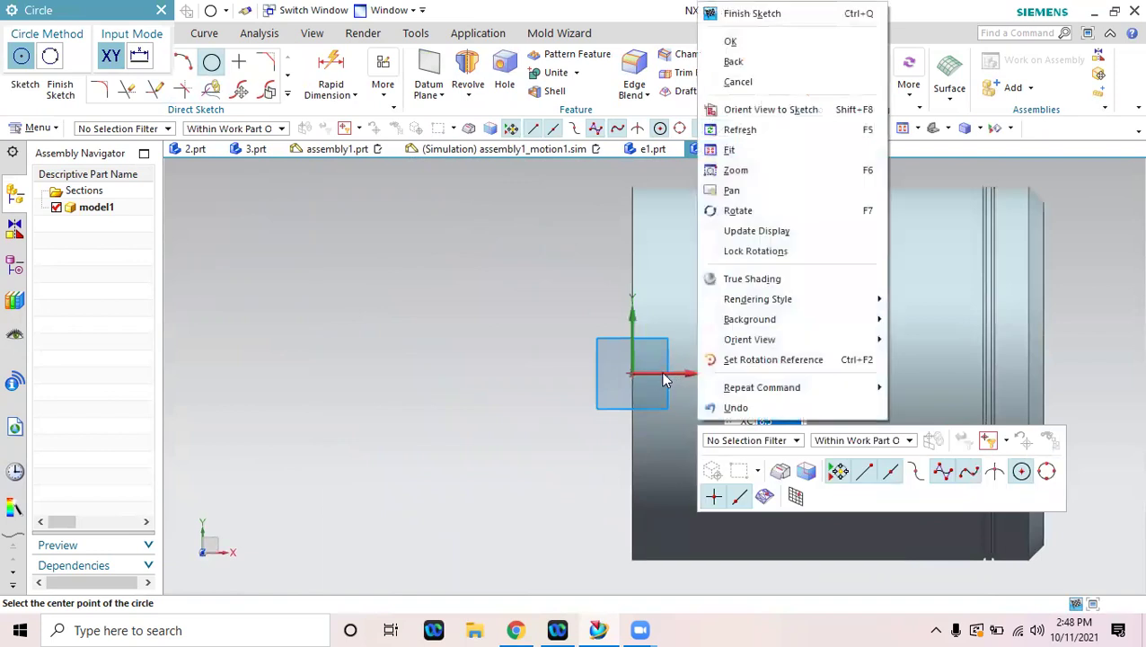
{"action": "left_click", "coordinate": [163, 10]}
Draw a horizontal line from the sketch origin along the cylinder's axis and set its length to 10 mm.
{"action": "left_click", "coordinate": [155, 61]}
{"action": "scroll", "coordinate": [704, 429], "scroll_direction": "up", "scroll_amount": 2}
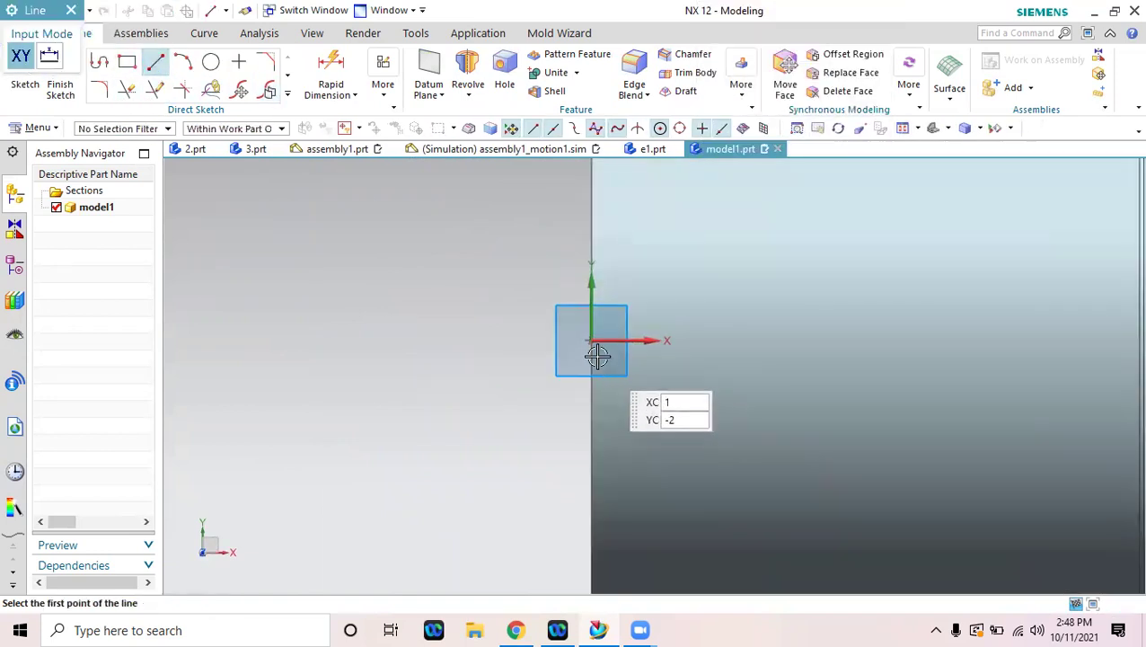
{"action": "left_click", "coordinate": [623, 339]}
{"action": "left_click", "coordinate": [727, 340]}
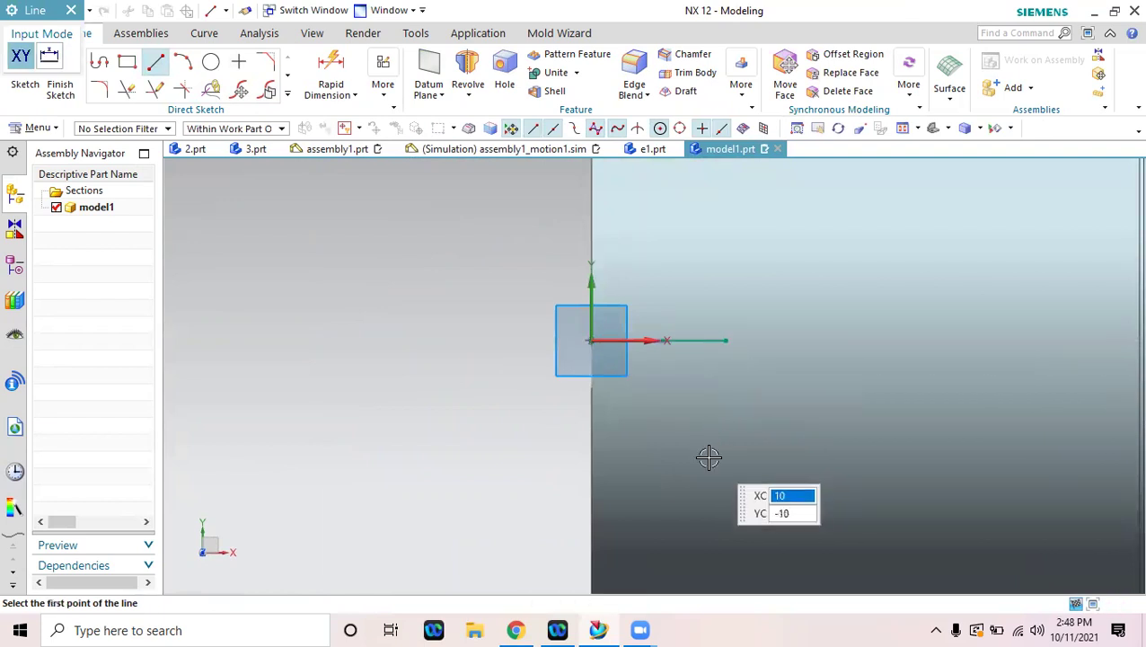
{"action": "key", "text": "Escape"}
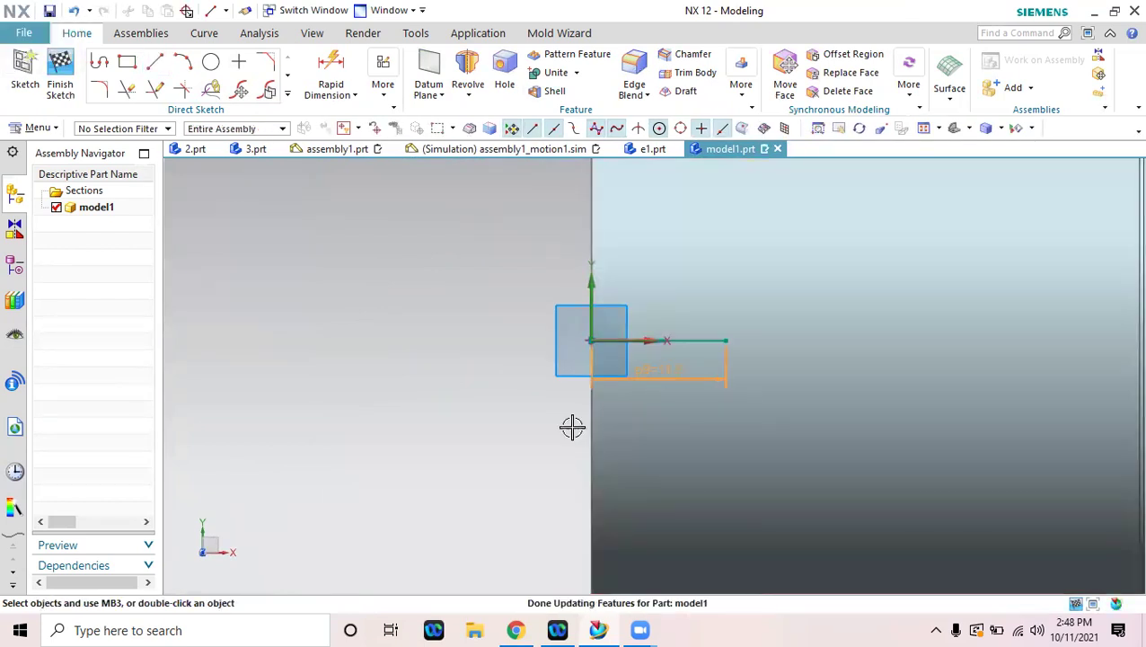
{"action": "double_click", "coordinate": [572, 428]}
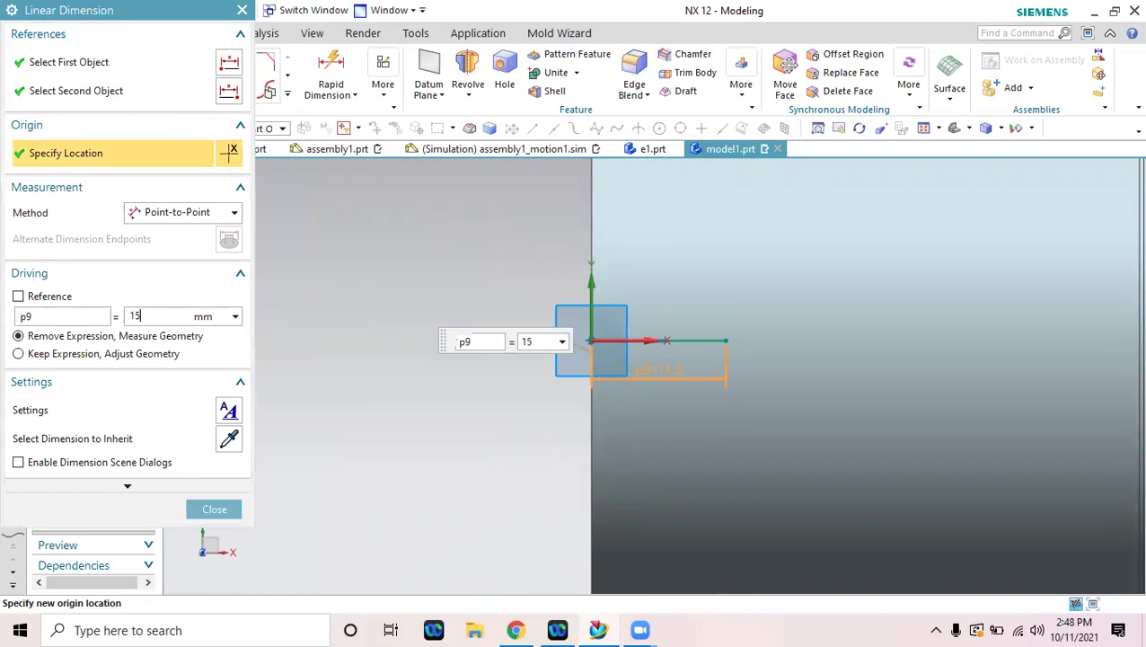
{"action": "type", "text": "10"}
{"action": "key", "text": "Return"}
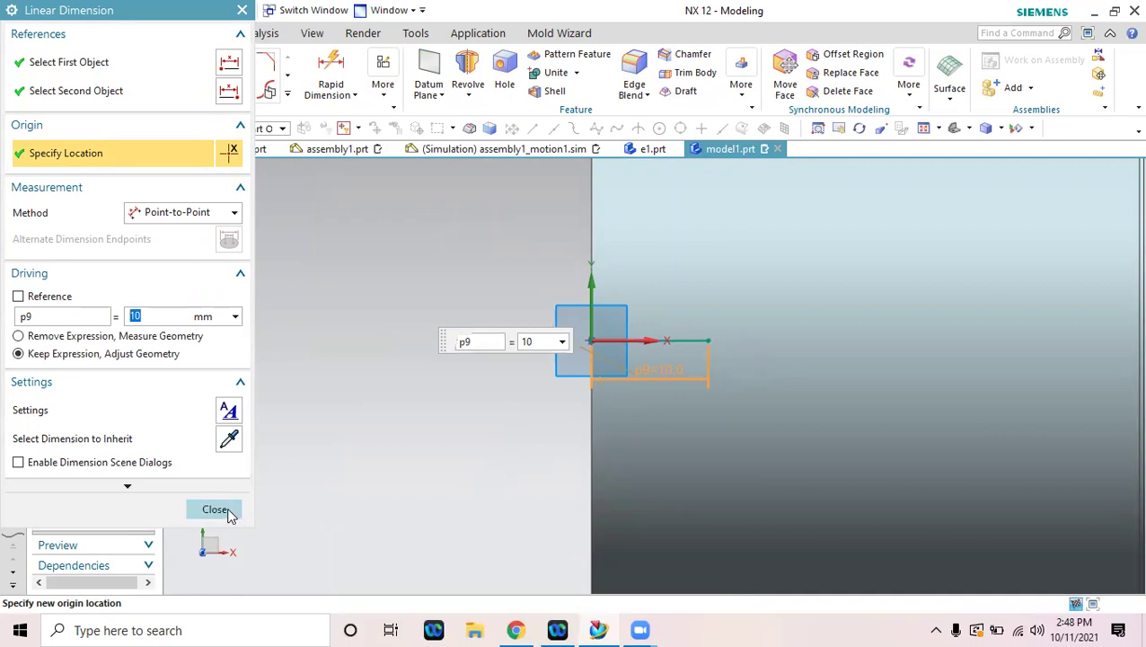
{"action": "left_click", "coordinate": [216, 509]}
Convert the 10 mm line on the cylinder's axis to a reference line.
{"action": "scroll", "coordinate": [669, 386], "scroll_direction": "up", "scroll_amount": 4}
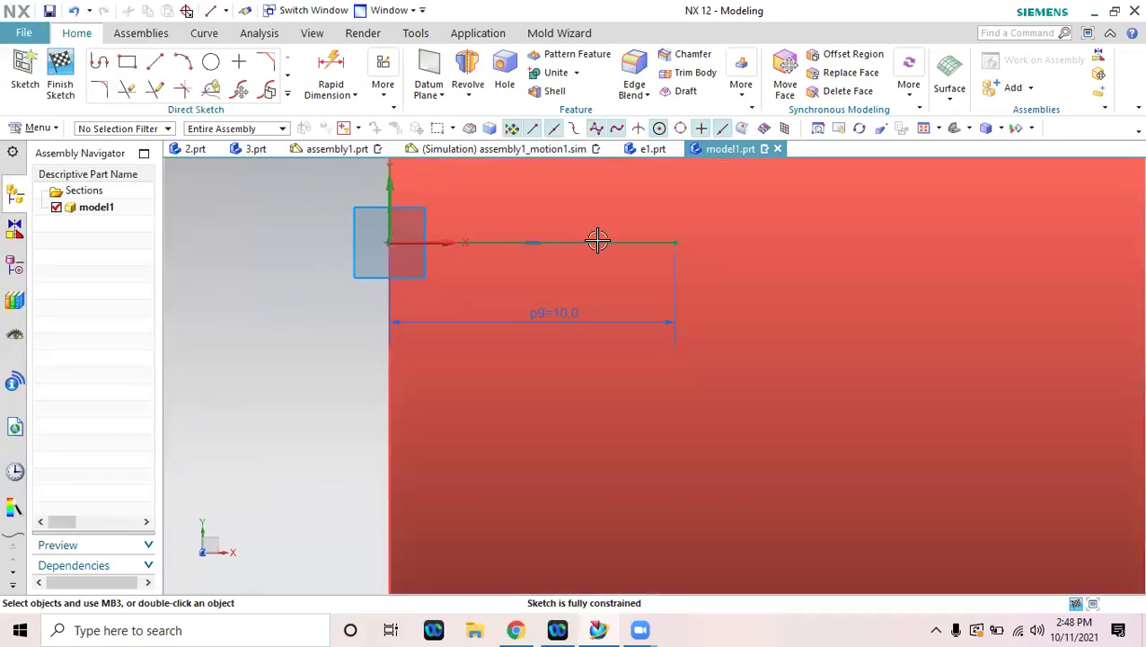
{"action": "left_click", "coordinate": [595, 241]}
{"action": "right_click", "coordinate": [596, 241]}
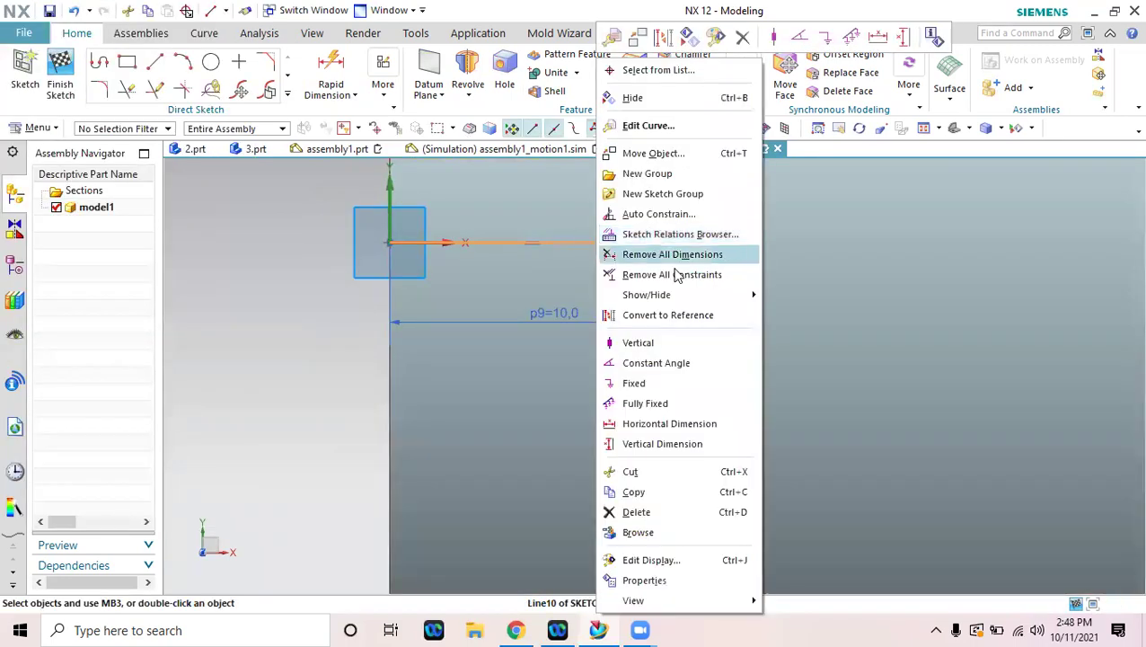
{"action": "left_click", "coordinate": [679, 317]}
Sketch a circle centred on the reference line's far end and set its diameter to 10 mm.
{"action": "left_click", "coordinate": [212, 69]}
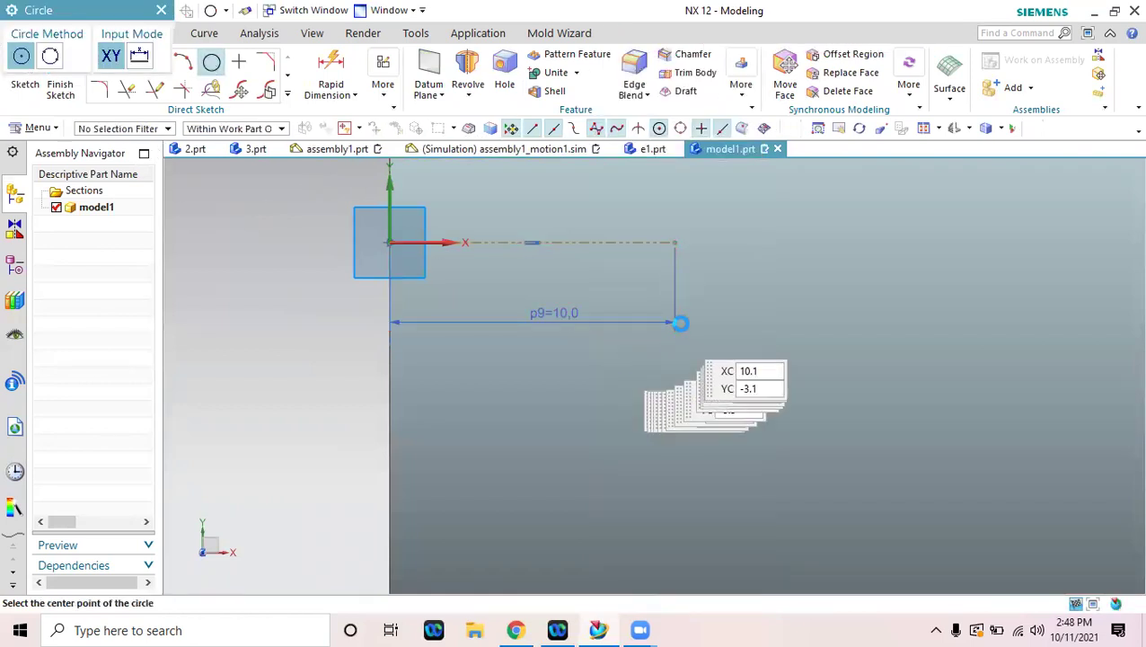
{"action": "left_click", "coordinate": [675, 242]}
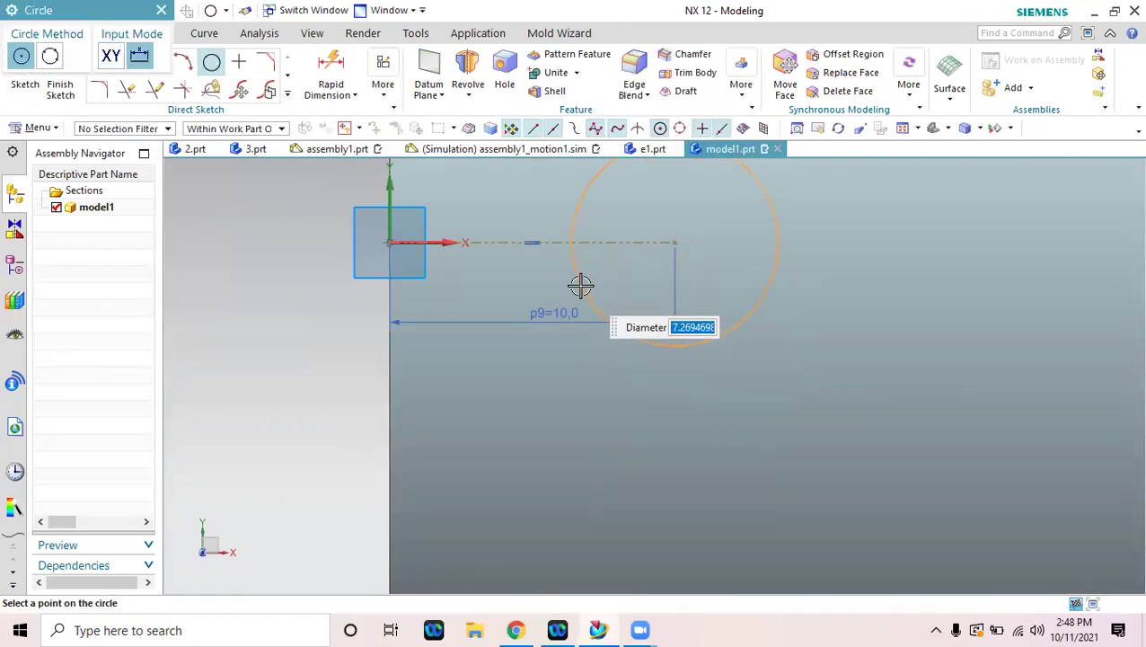
{"action": "left_click", "coordinate": [580, 285]}
{"action": "scroll", "coordinate": [670, 404], "scroll_direction": "down", "scroll_amount": 3}
{"action": "key", "text": "Escape"}
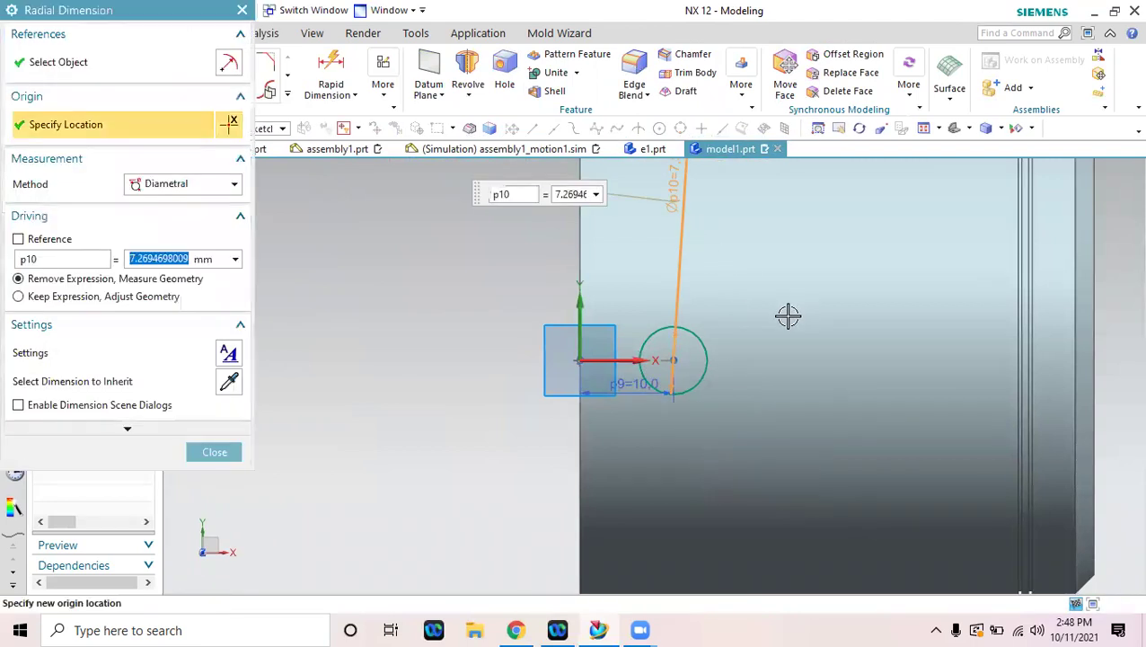
{"action": "key", "text": "Return"}
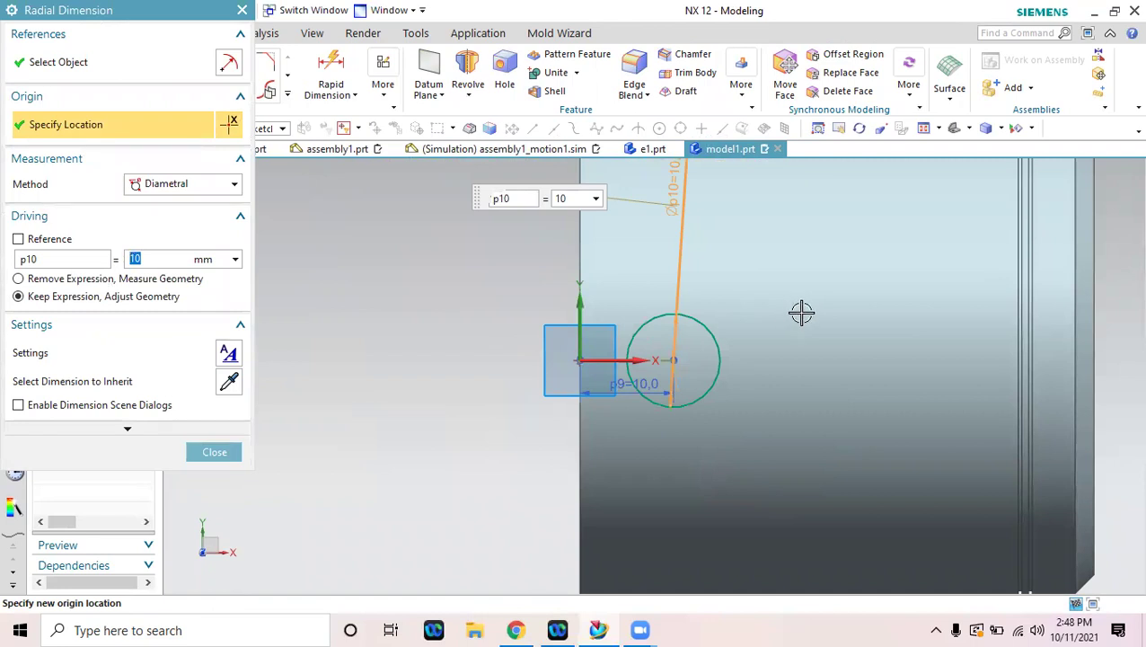
Set the distance from the sketch origin to the circle's centre to 7 mm and finish the sketch.
{"action": "scroll", "coordinate": [699, 395], "scroll_direction": "up", "scroll_amount": 3}
{"action": "key", "text": "Escape"}
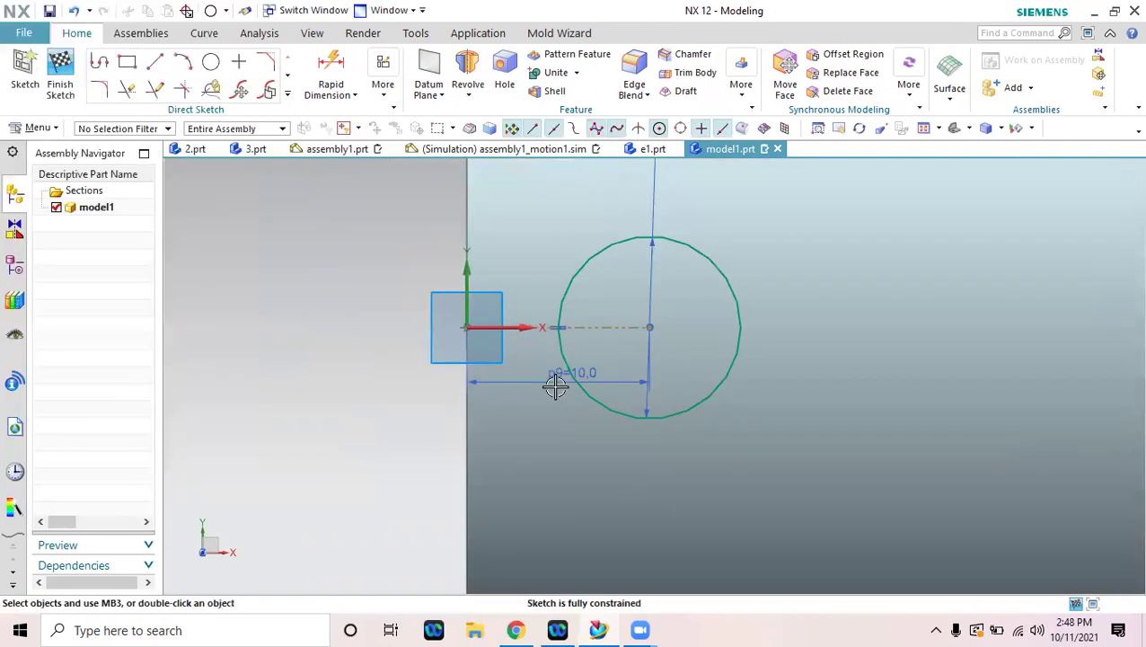
{"action": "double_click", "coordinate": [551, 382]}
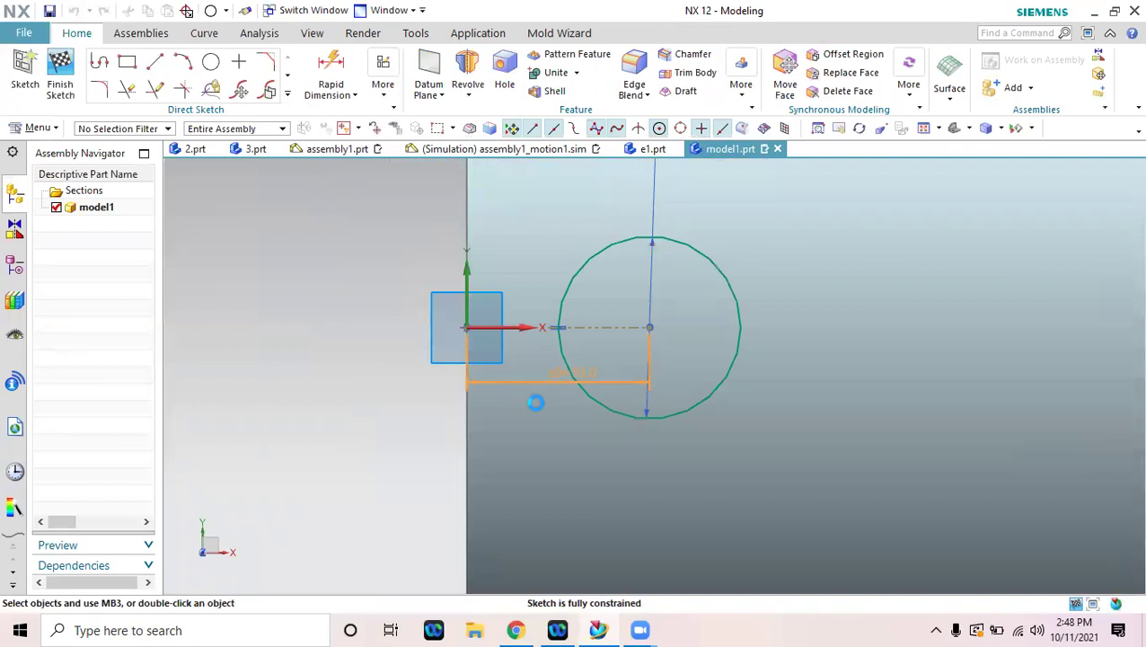
{"action": "type", "text": "7.5"}
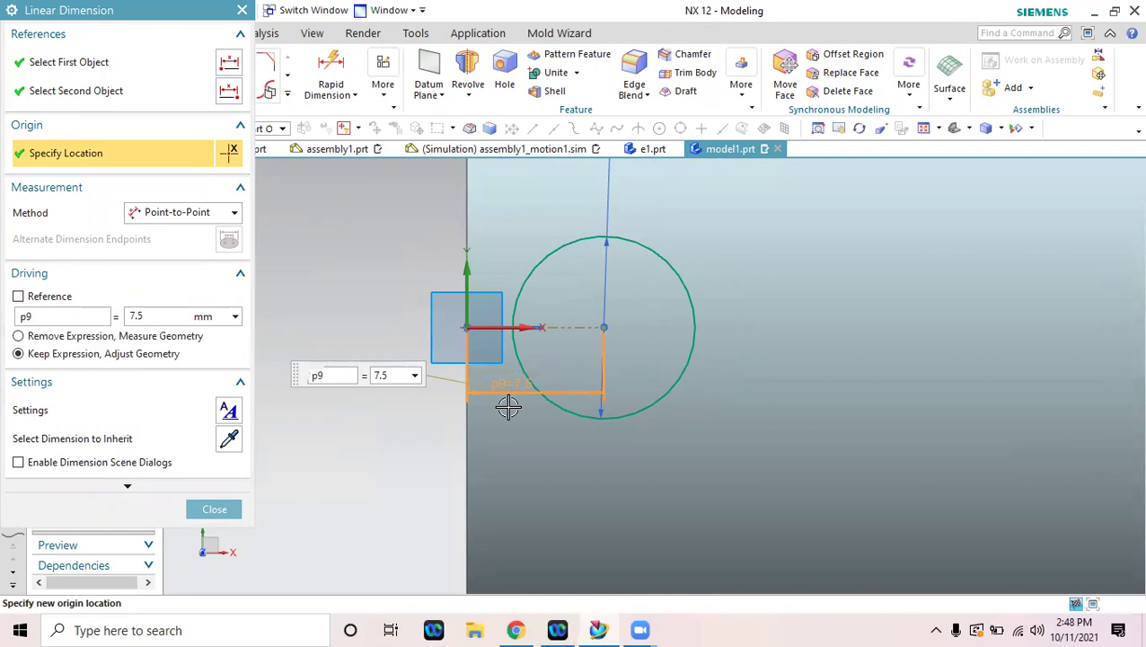
{"action": "key", "text": "Return"}
{"action": "scroll", "coordinate": [623, 338], "scroll_direction": "down", "scroll_amount": 5}
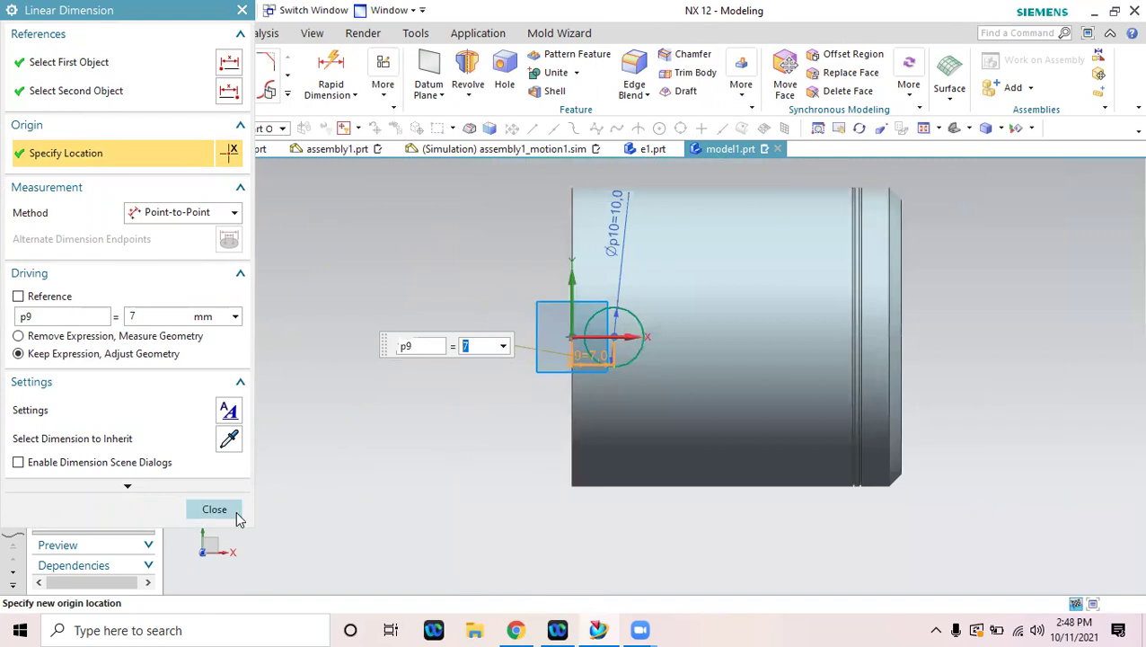
{"action": "left_click", "coordinate": [215, 509]}
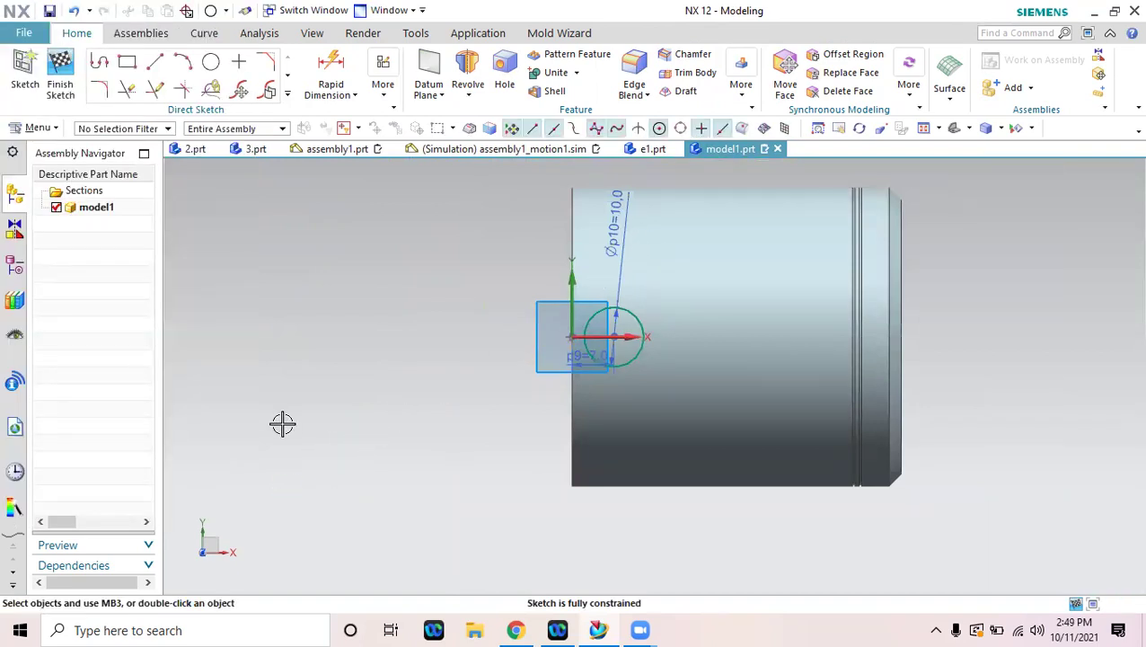
{"action": "left_click", "coordinate": [61, 72]}
Set up a subtracting Extrude of the pin-hole circle with a Symmetric Value limit through the piston.
{"action": "mouse_move", "coordinate": [440, 430]}
{"action": "middle_mouse_down"}
{"action": "mouse_move", "coordinate": [527, 401]}
{"action": "mouse_move", "coordinate": [503, 375]}
{"action": "middle_mouse_up"}
{"action": "left_click", "coordinate": [217, 96]}
{"action": "left_click", "coordinate": [235, 115]}
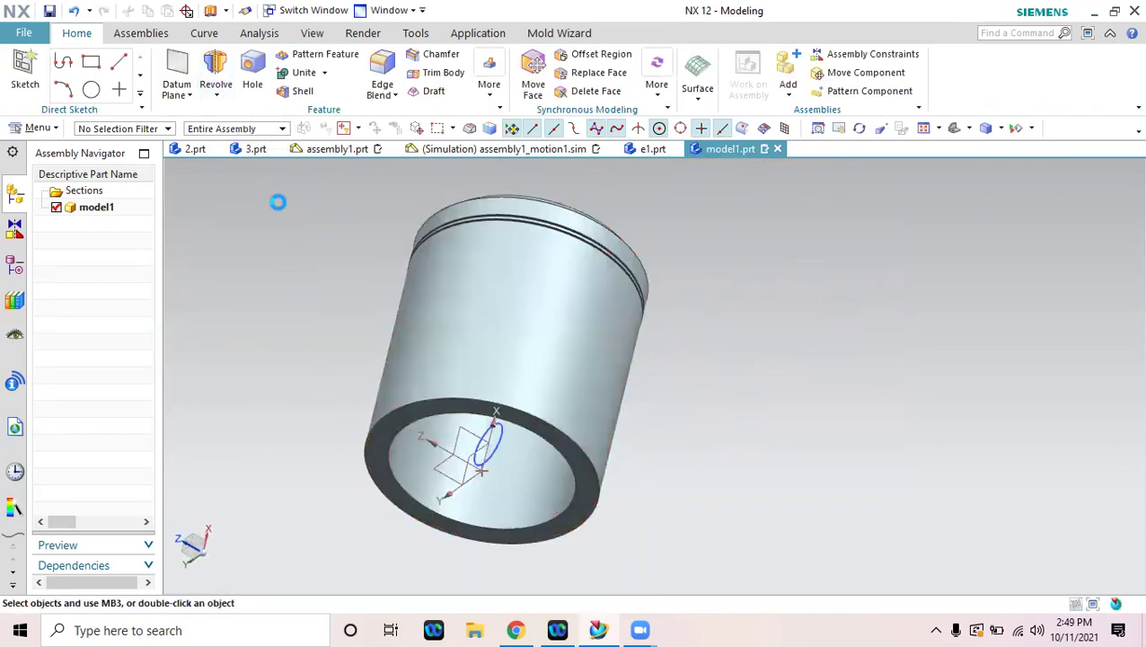
{"action": "scroll", "coordinate": [507, 434], "scroll_direction": "down", "scroll_amount": 3}
{"action": "scroll", "coordinate": [505, 420], "scroll_direction": "up", "scroll_amount": 1}
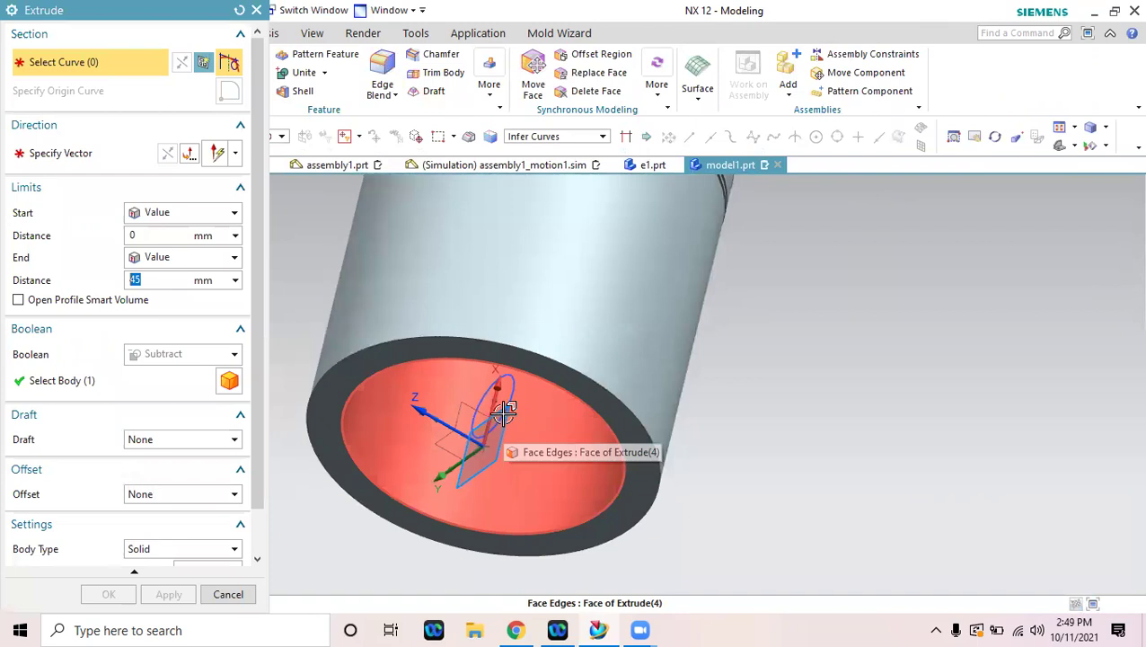
{"action": "left_click", "coordinate": [505, 410]}
{"action": "scroll", "coordinate": [620, 506], "scroll_direction": "up", "scroll_amount": 3}
{"action": "middle_click_drag", "start_coordinate": [631, 516], "coordinate": [606, 468]}
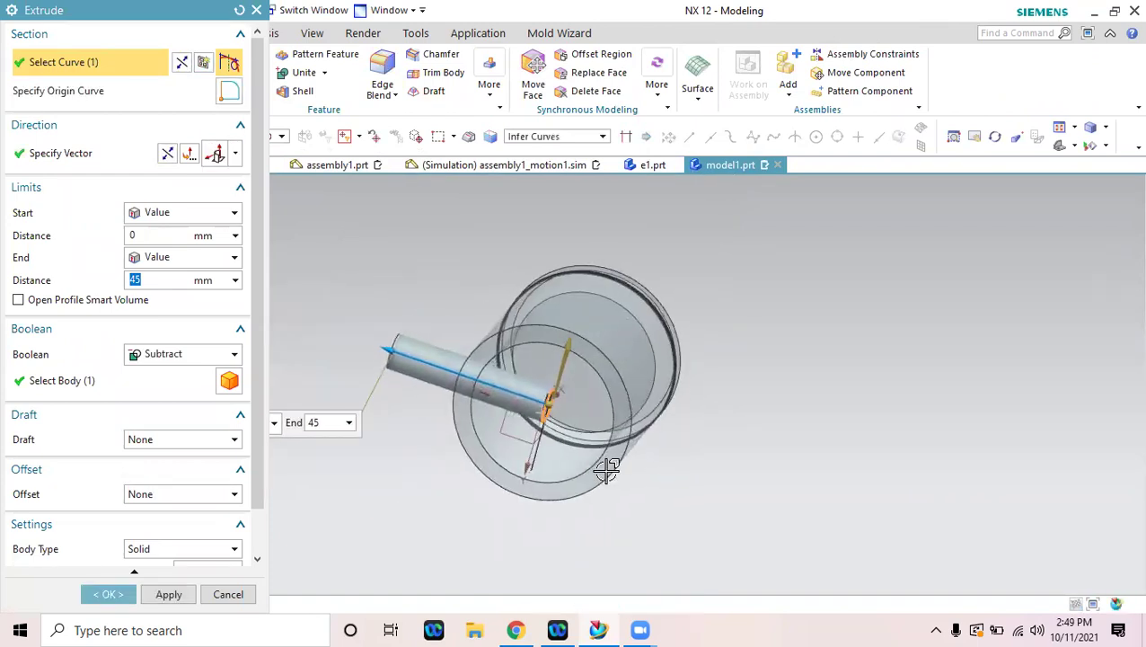
{"action": "left_click", "coordinate": [175, 259]}
{"action": "left_click", "coordinate": [177, 295]}
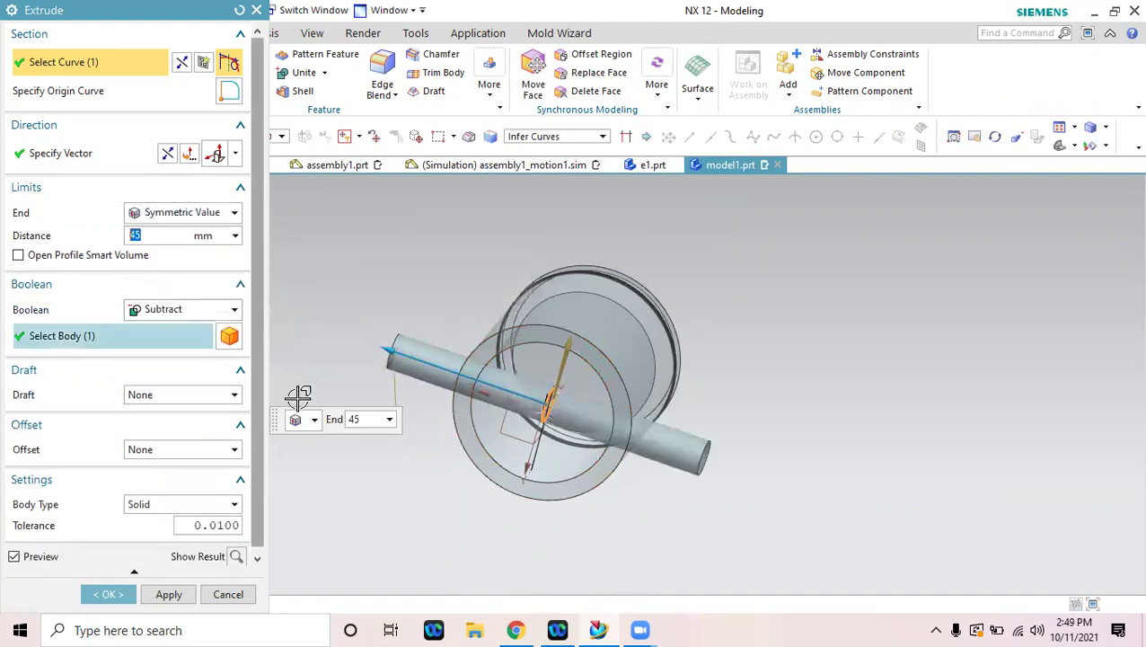
Set the symmetric cut distance to 22 mm and complete the pin-hole extrusion.
{"action": "scroll", "coordinate": [409, 468], "scroll_direction": "down", "scroll_amount": 3}
{"action": "left_click_drag", "start_coordinate": [375, 283], "coordinate": [491, 346]}
{"action": "middle_click_drag", "start_coordinate": [510, 382], "coordinate": [571, 418]}
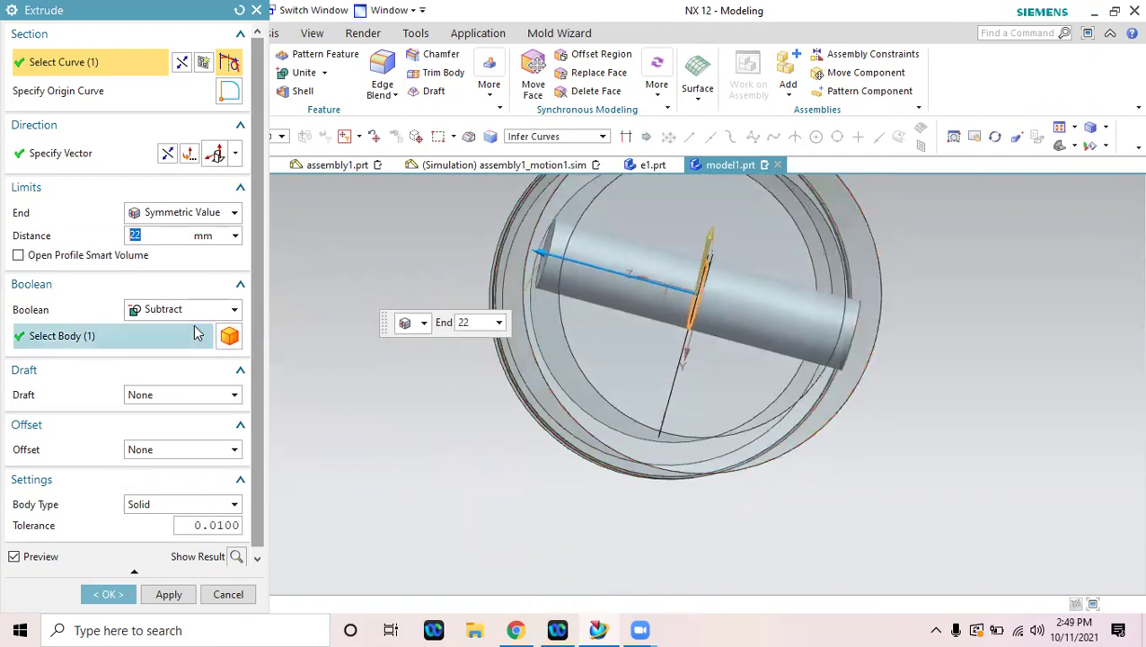
{"action": "left_click", "coordinate": [108, 594]}
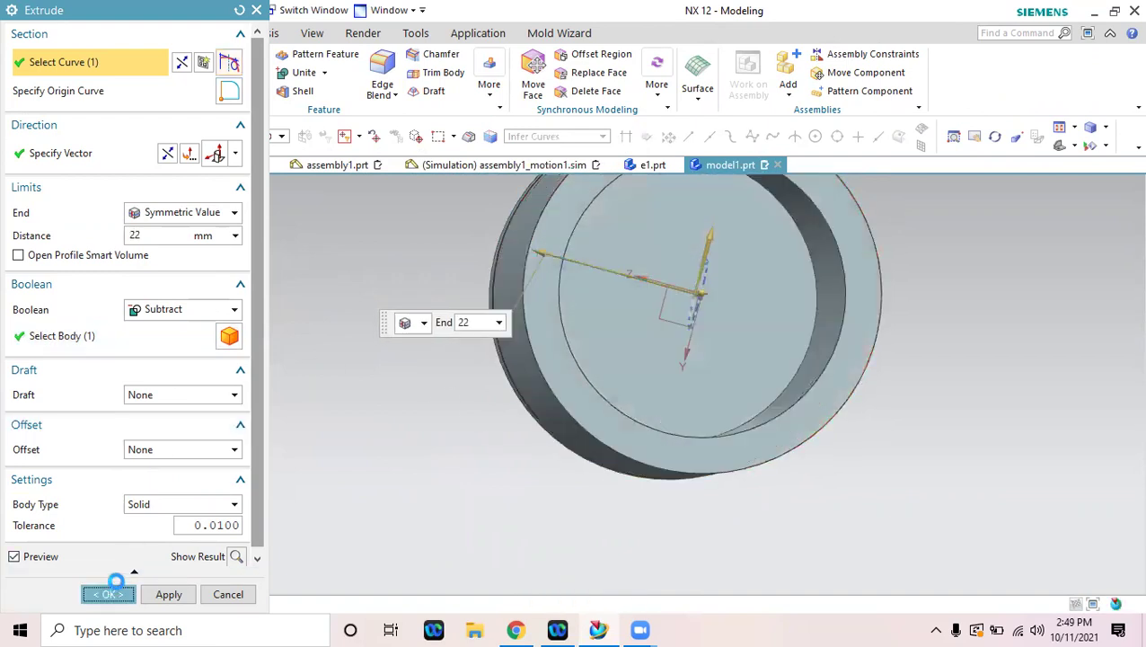
{"action": "middle_click_drag", "start_coordinate": [427, 427], "coordinate": [402, 456]}
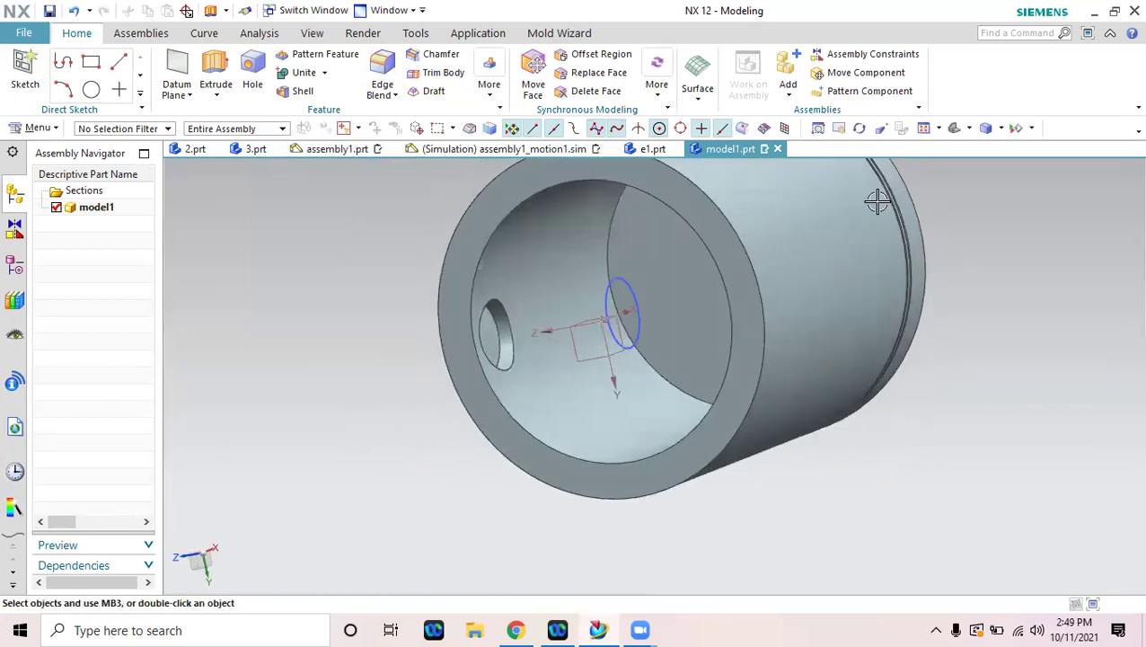
Hide all sketches in the piston model.
{"action": "left_click", "coordinate": [1016, 128]}
{"action": "left_click", "coordinate": [247, 137]}
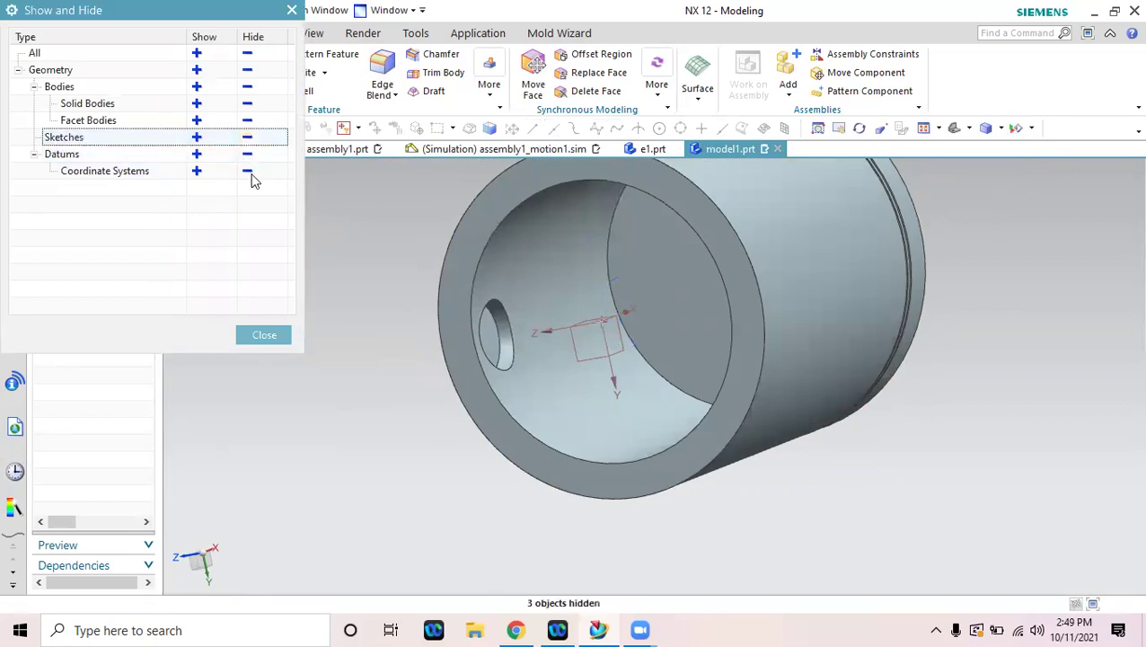
{"action": "left_click", "coordinate": [256, 335]}
{"action": "middle_click_drag", "start_coordinate": [281, 338], "coordinate": [394, 343]}
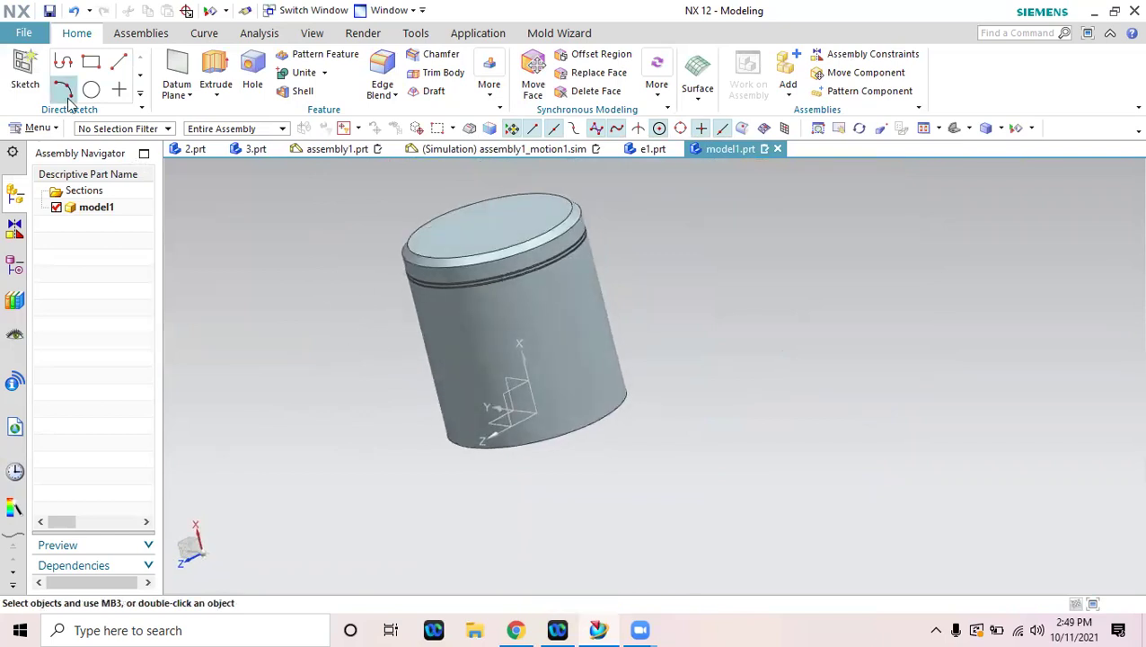
Change the object display colour of the piston body to red.
{"action": "left_click", "coordinate": [23, 32]}
{"action": "left_click", "coordinate": [830, 280]}
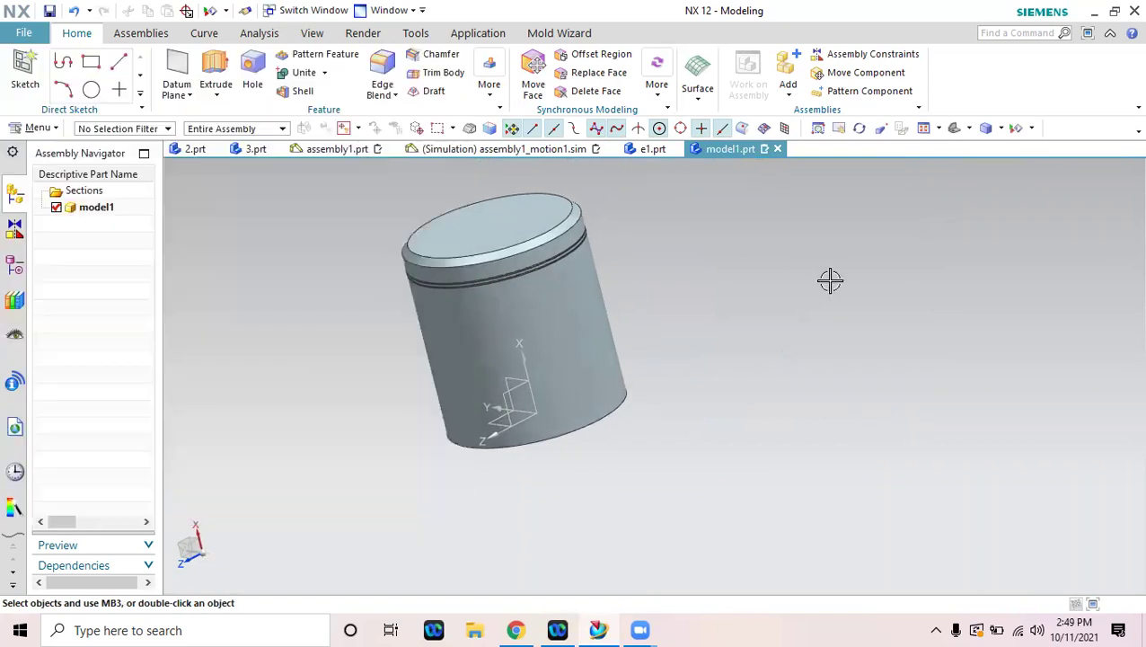
{"action": "left_click", "coordinate": [312, 32]}
{"action": "left_click", "coordinate": [586, 81]}
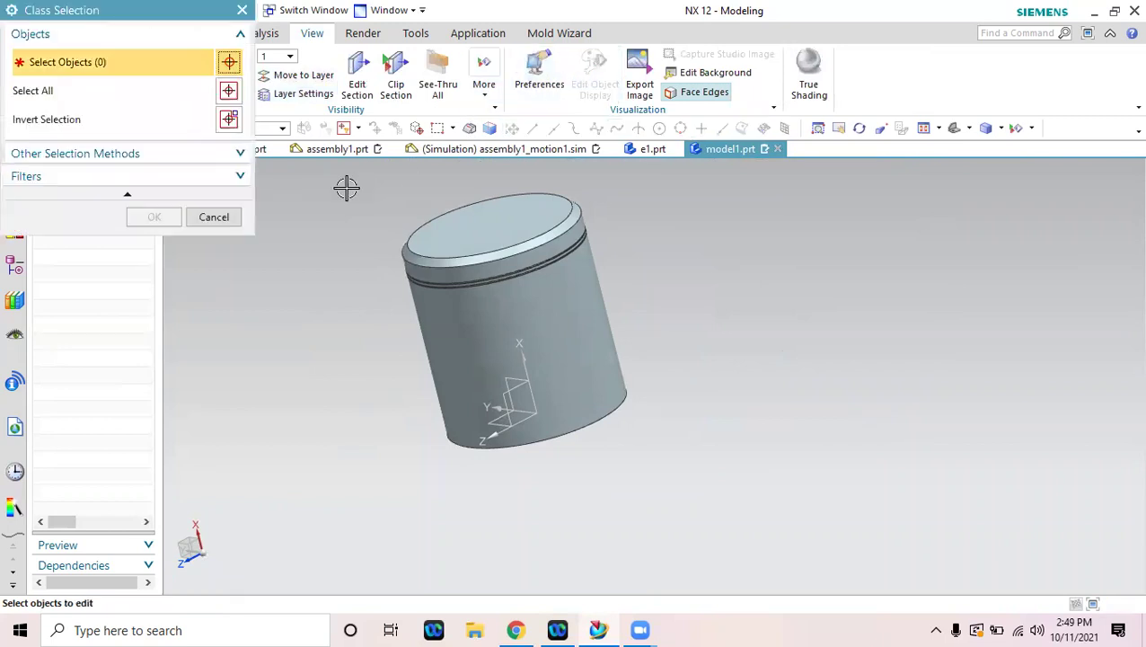
{"action": "left_click", "coordinate": [467, 296]}
{"action": "left_click", "coordinate": [154, 218]}
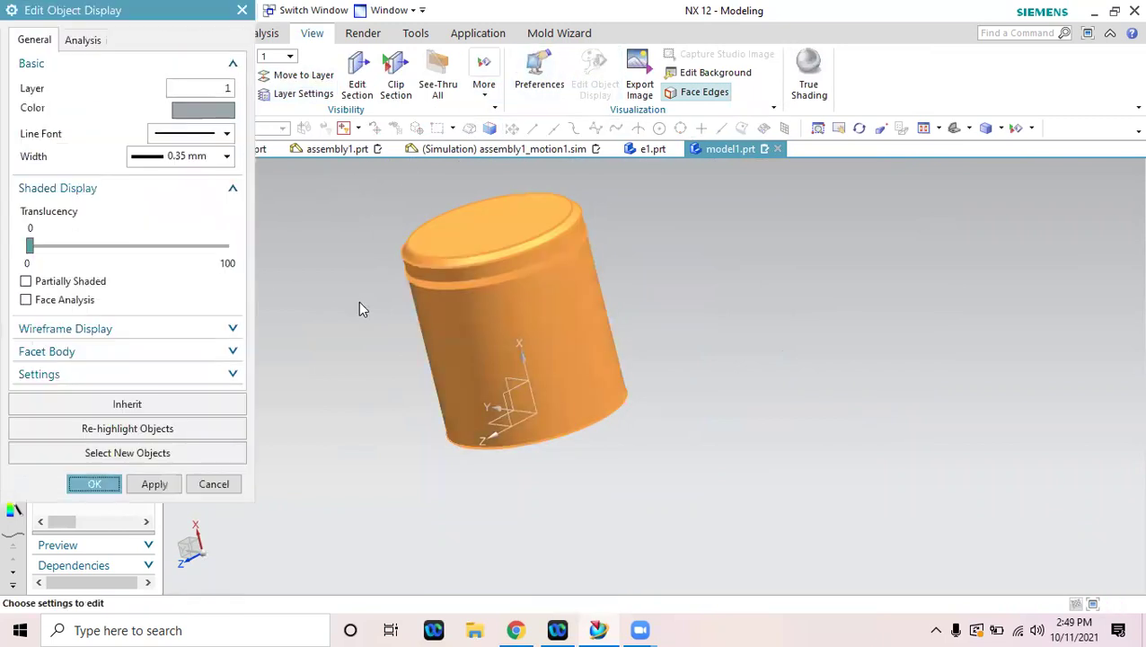
{"action": "left_click", "coordinate": [202, 109]}
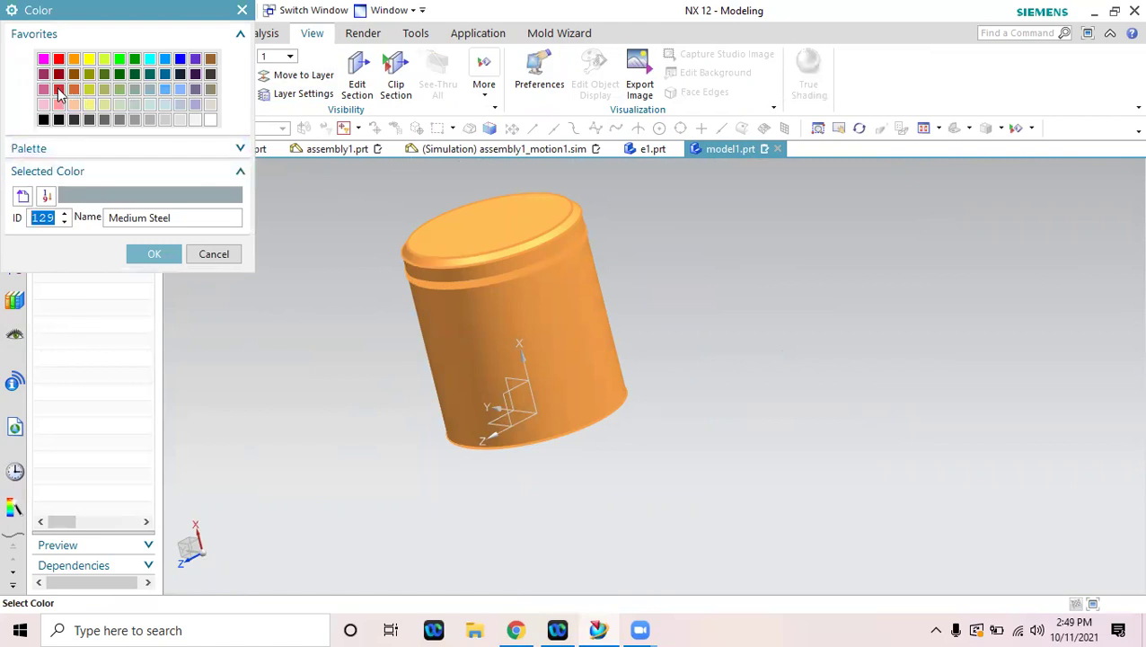
{"action": "left_click", "coordinate": [58, 89]}
{"action": "left_click", "coordinate": [141, 258]}
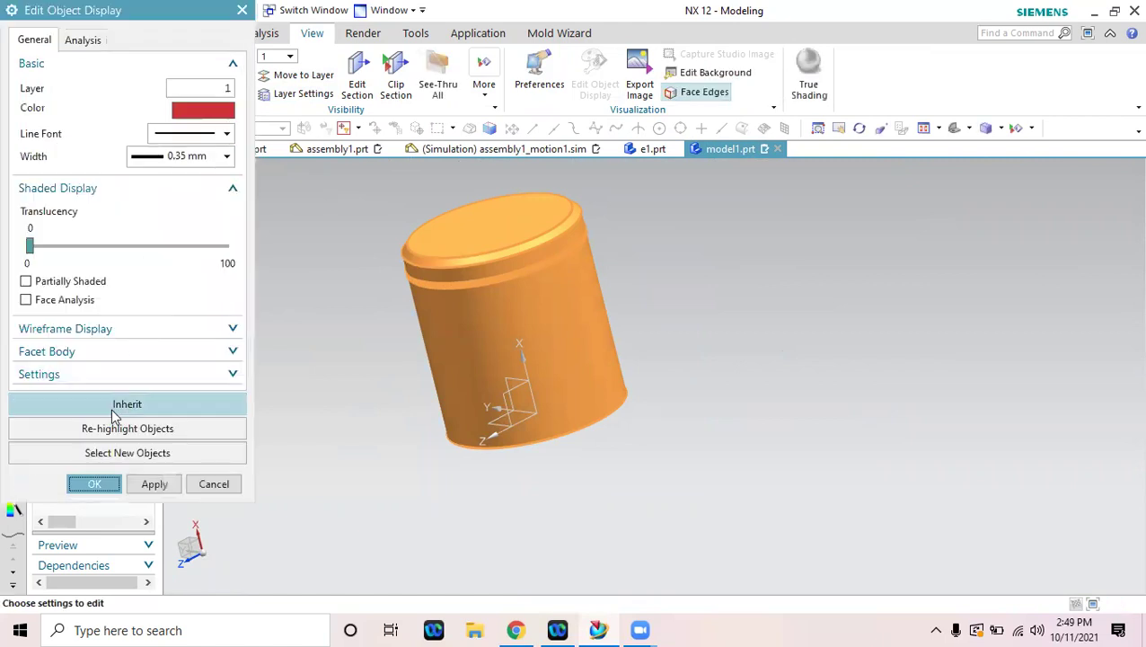
{"action": "left_click", "coordinate": [97, 484]}
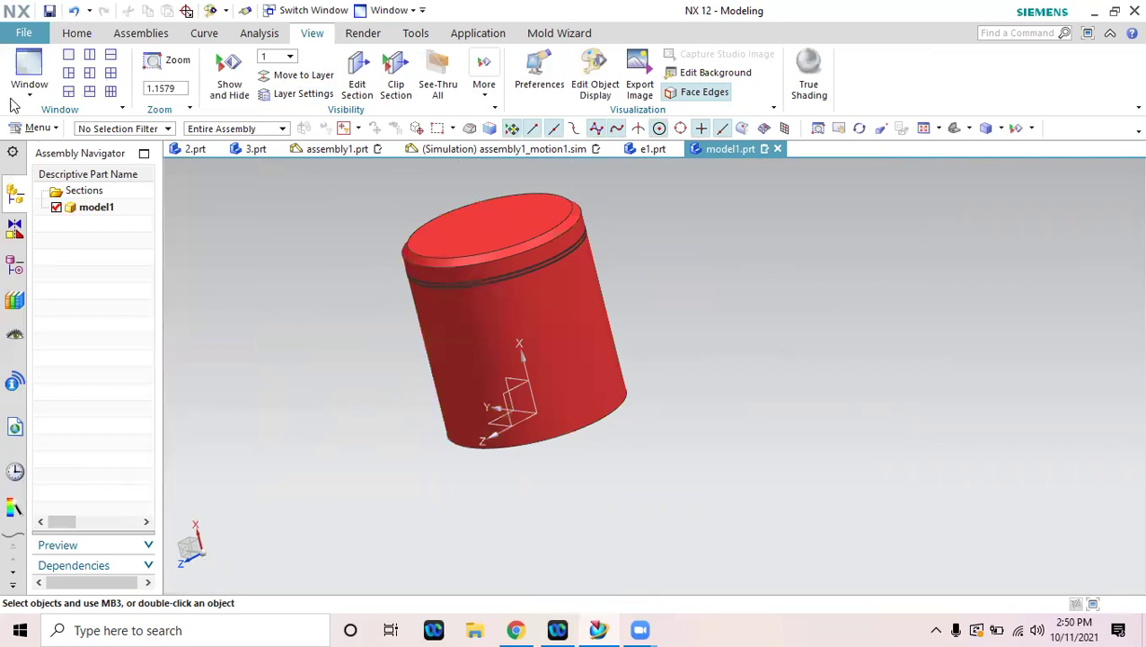
Save the piston part under the new file name e2.
{"action": "left_click", "coordinate": [22, 32]}
{"action": "mouse_move", "coordinate": [38, 136]}
{"action": "left_click", "coordinate": [241, 151]}
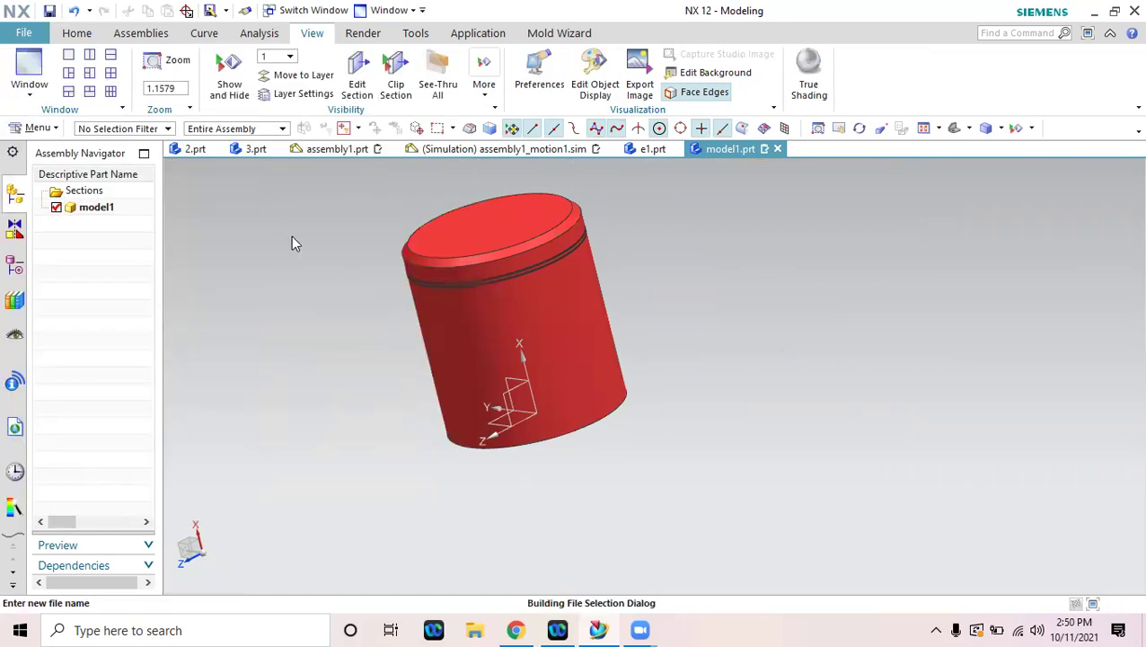
{"action": "type", "text": "e2"}
{"action": "key", "text": "Return"}
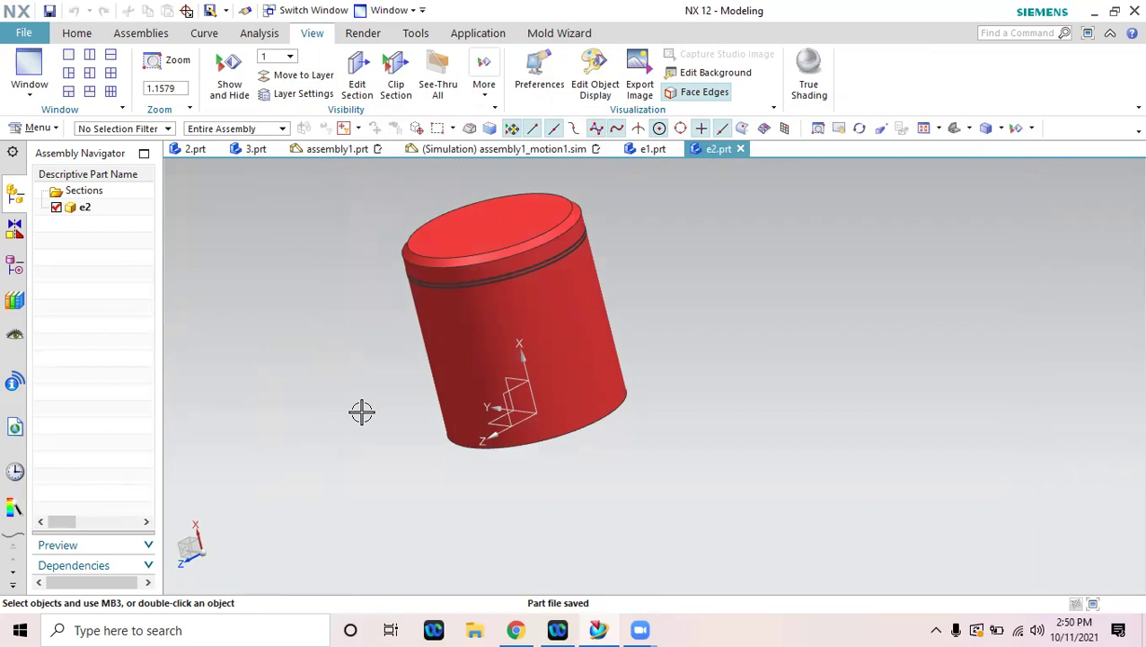
Create a new millimetre part, model1.prt, from the Model template.
{"action": "left_click", "coordinate": [24, 36]}
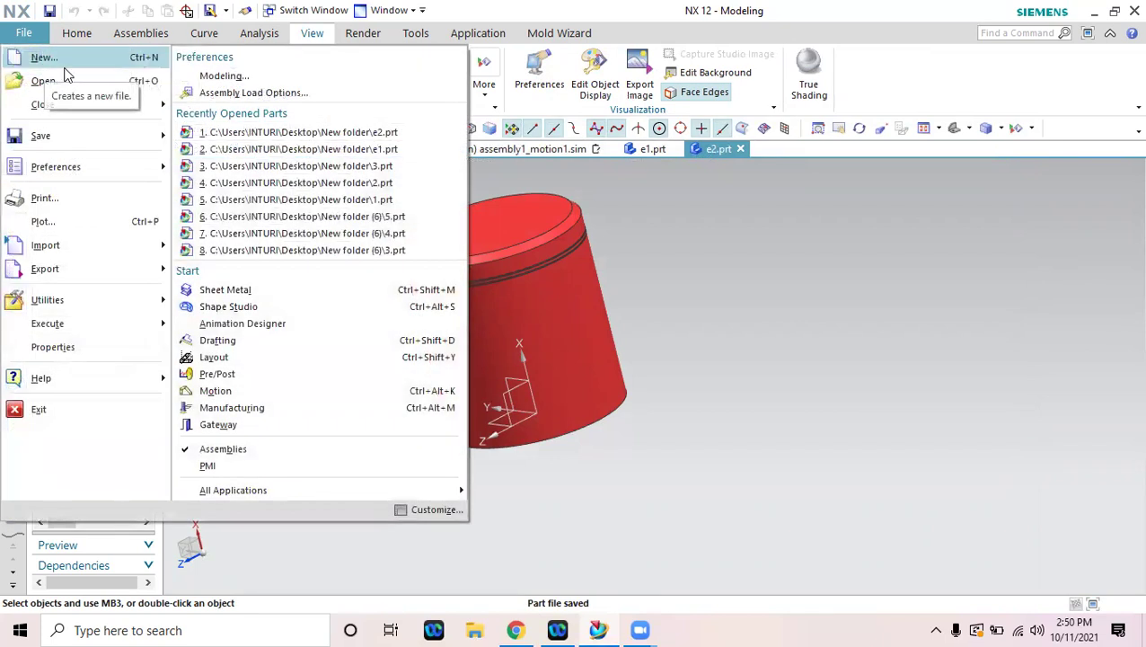
{"action": "left_click", "coordinate": [63, 61]}
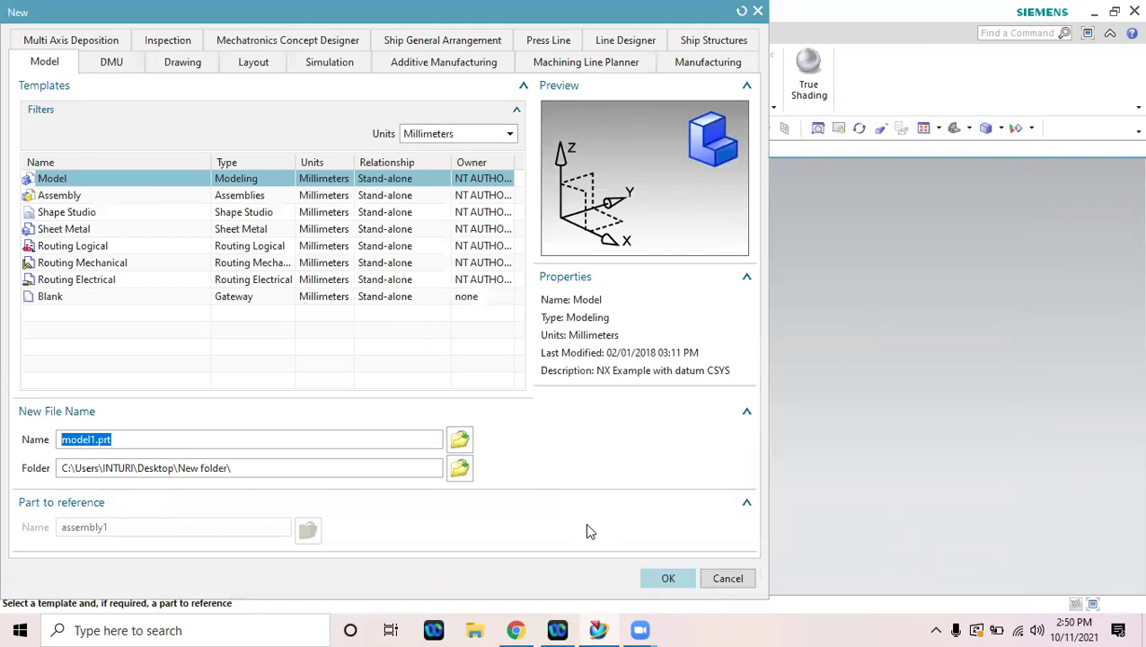
{"action": "key", "text": "Return"}
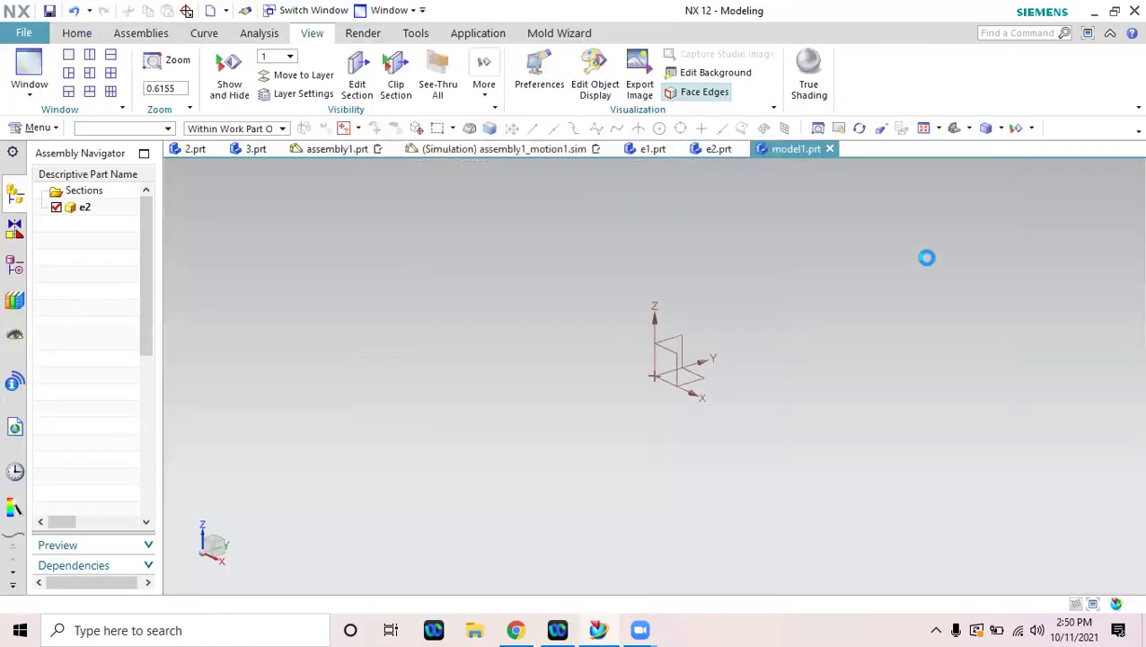
Create a sketch on the XY plane of the new part's datum coordinate system.
{"action": "left_click", "coordinate": [76, 33]}
{"action": "left_click", "coordinate": [25, 70]}
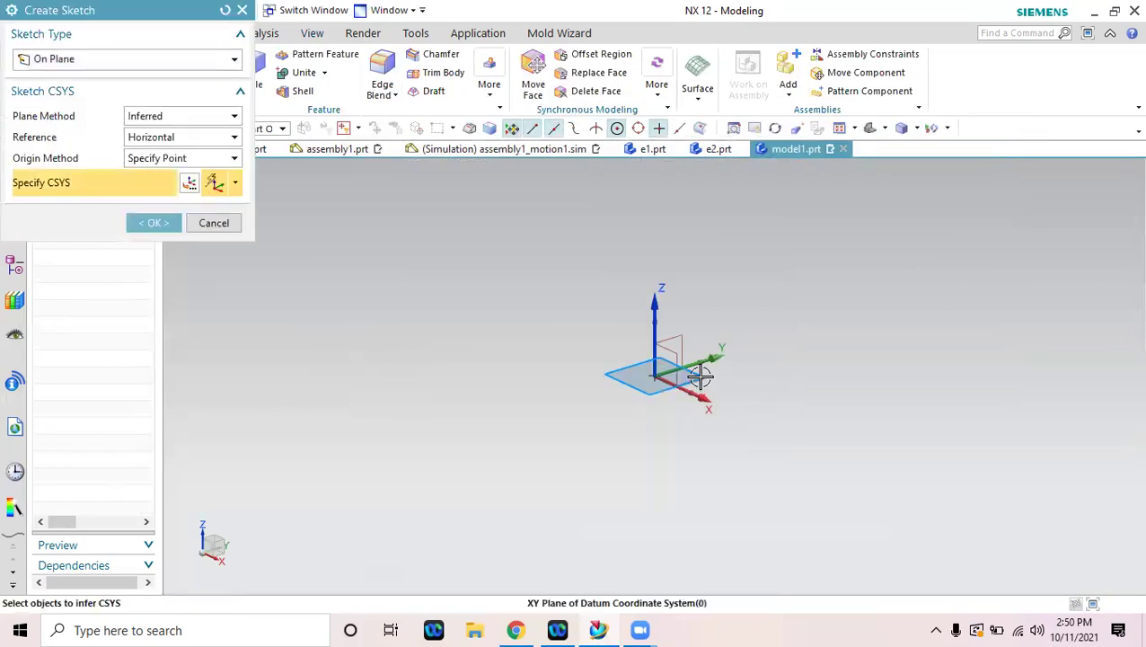
{"action": "left_click", "coordinate": [697, 378]}
{"action": "left_click", "coordinate": [157, 223]}
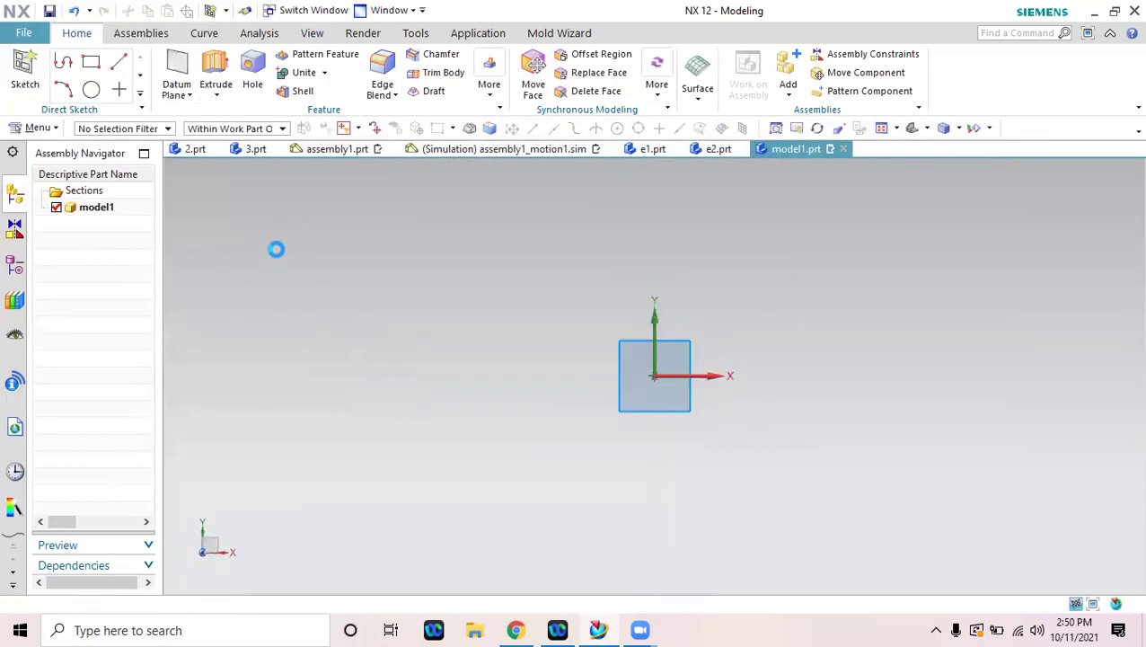
Sketch a circle centred on the sketch origin and set its diameter to 10 mm.
{"action": "left_click", "coordinate": [654, 375]}
{"action": "left_click", "coordinate": [710, 343]}
{"action": "key", "text": "Escape"}
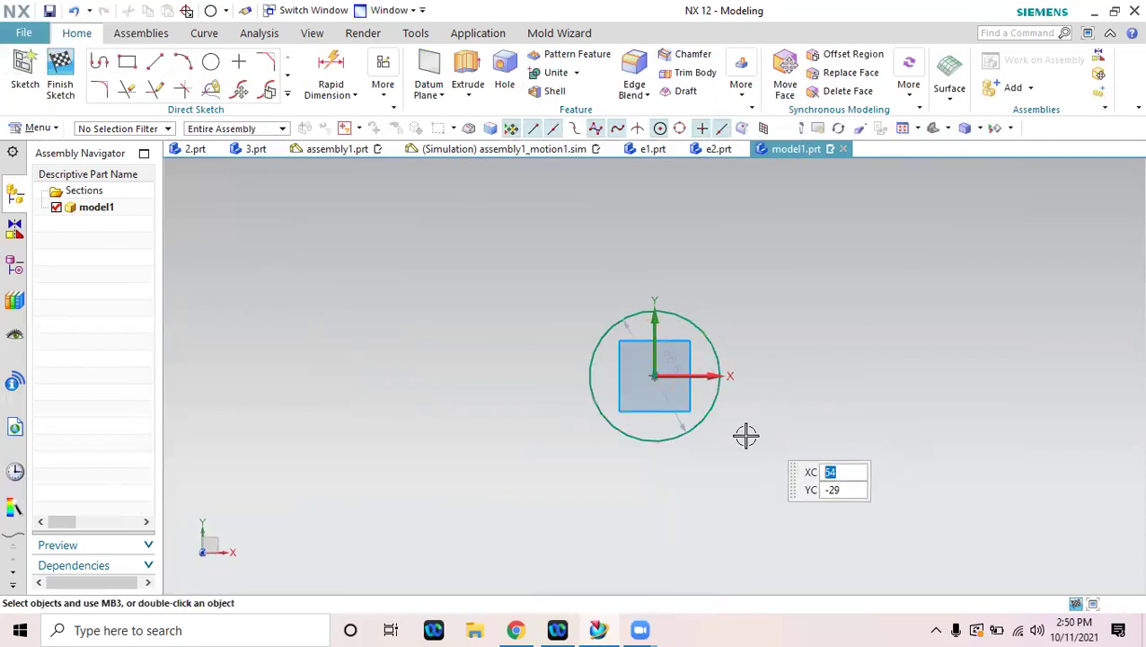
{"action": "double_click", "coordinate": [629, 333]}
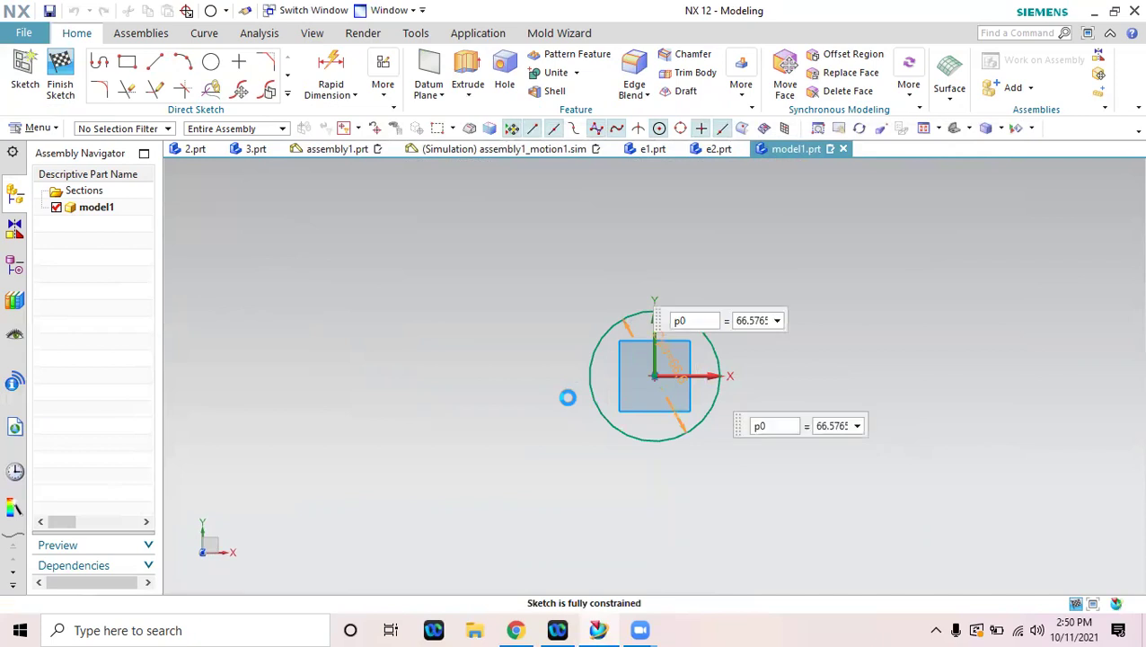
{"action": "type", "text": "10"}
{"action": "key", "text": "Return"}
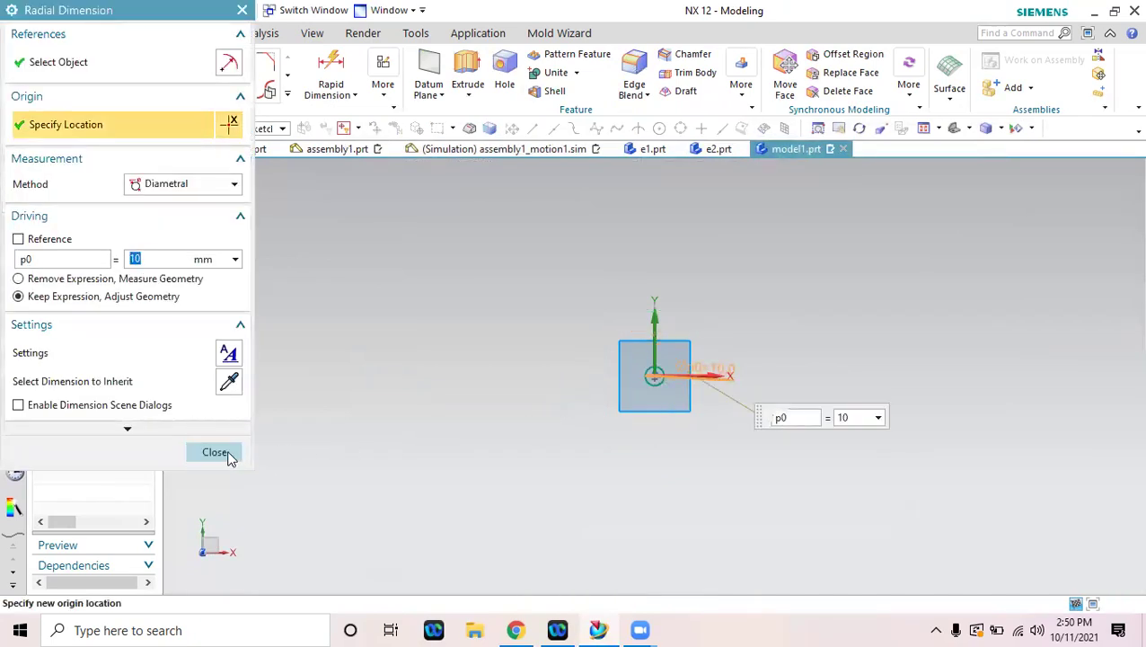
{"action": "left_click", "coordinate": [216, 453]}
Draw a vertical line downward from the circle's centre and set its length to 100 mm.
{"action": "middle_click_drag", "start_coordinate": [719, 525], "coordinate": [710, 413], "text": "shift"}
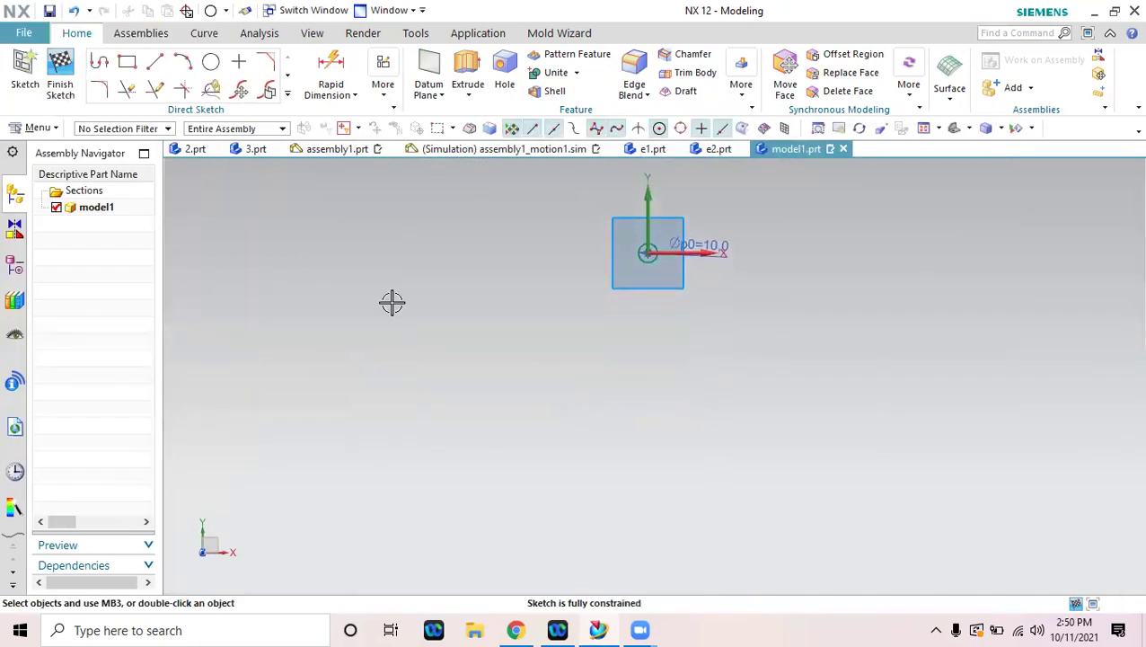
{"action": "left_click", "coordinate": [153, 69]}
{"action": "scroll", "coordinate": [680, 278], "scroll_direction": "up", "scroll_amount": 3}
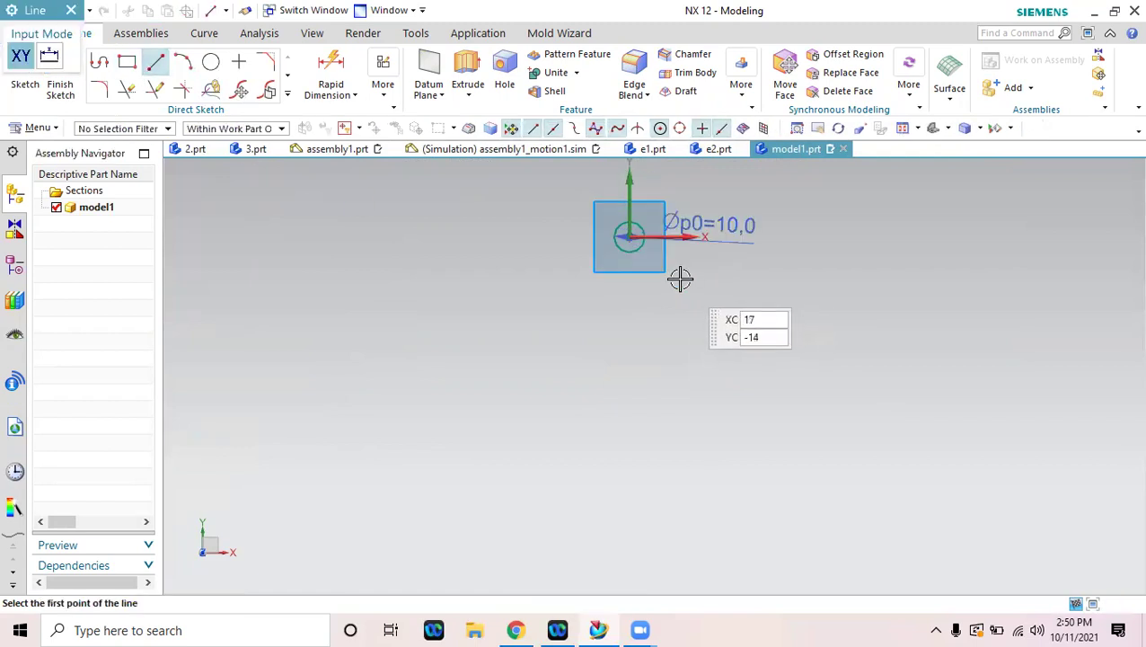
{"action": "left_click", "coordinate": [618, 226]}
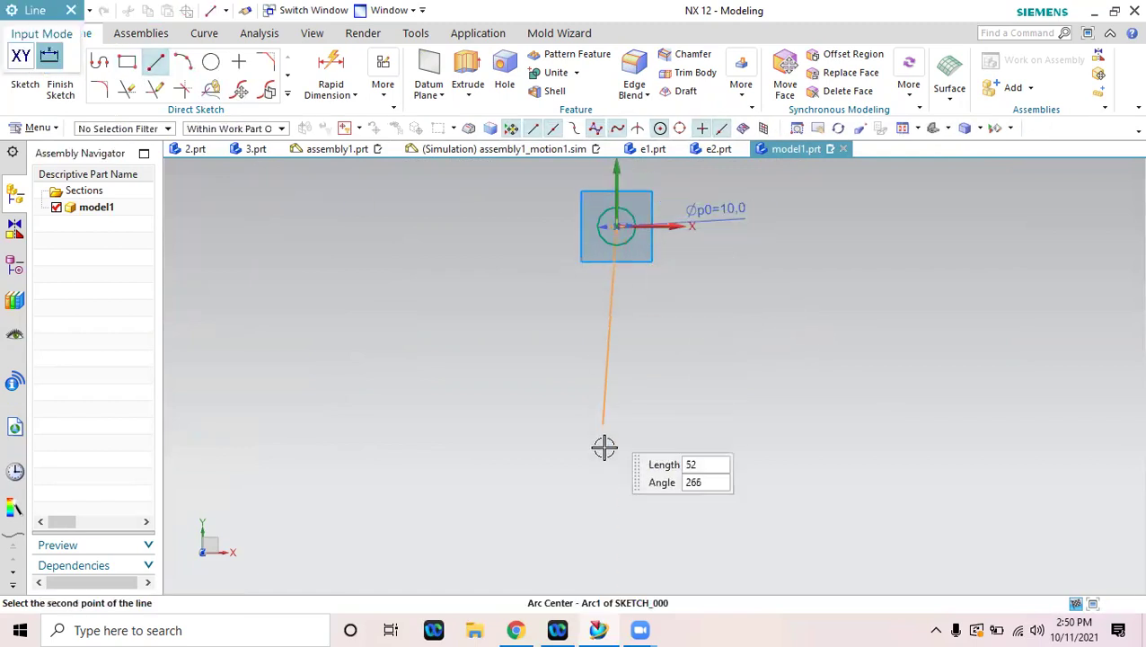
{"action": "left_click", "coordinate": [614, 527]}
{"action": "key", "text": "Escape"}
{"action": "double_click", "coordinate": [593, 423]}
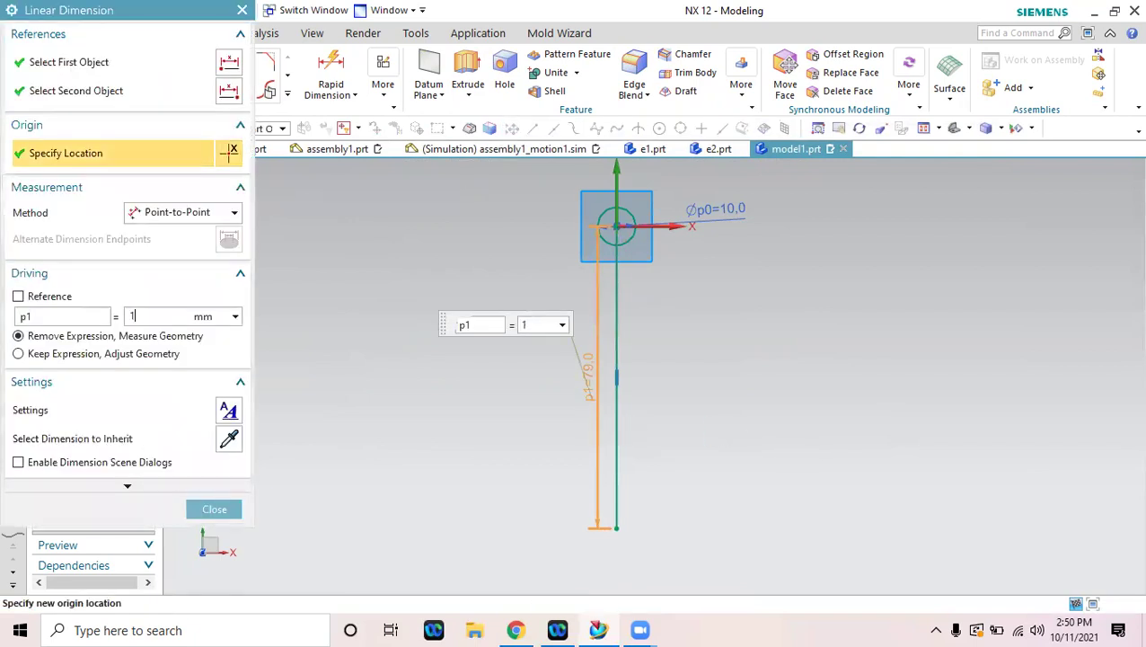
{"action": "key", "text": "Return"}
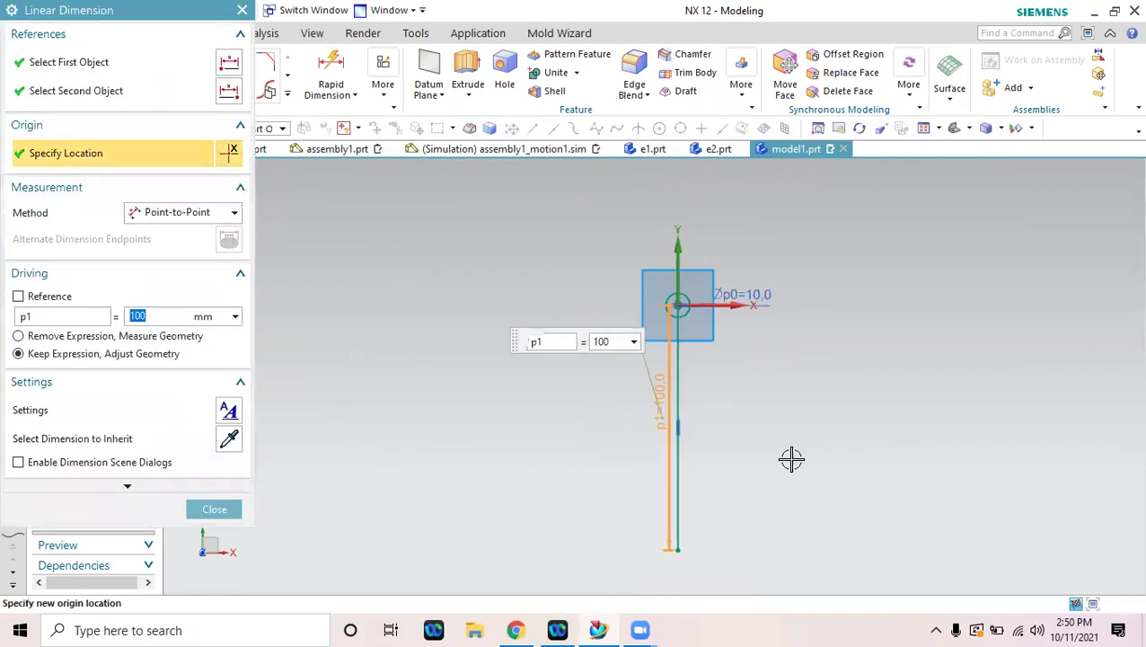
Set the vertical line's length to 80 mm.
{"action": "middle_click_drag", "start_coordinate": [783, 426], "coordinate": [778, 389], "text": "shift"}
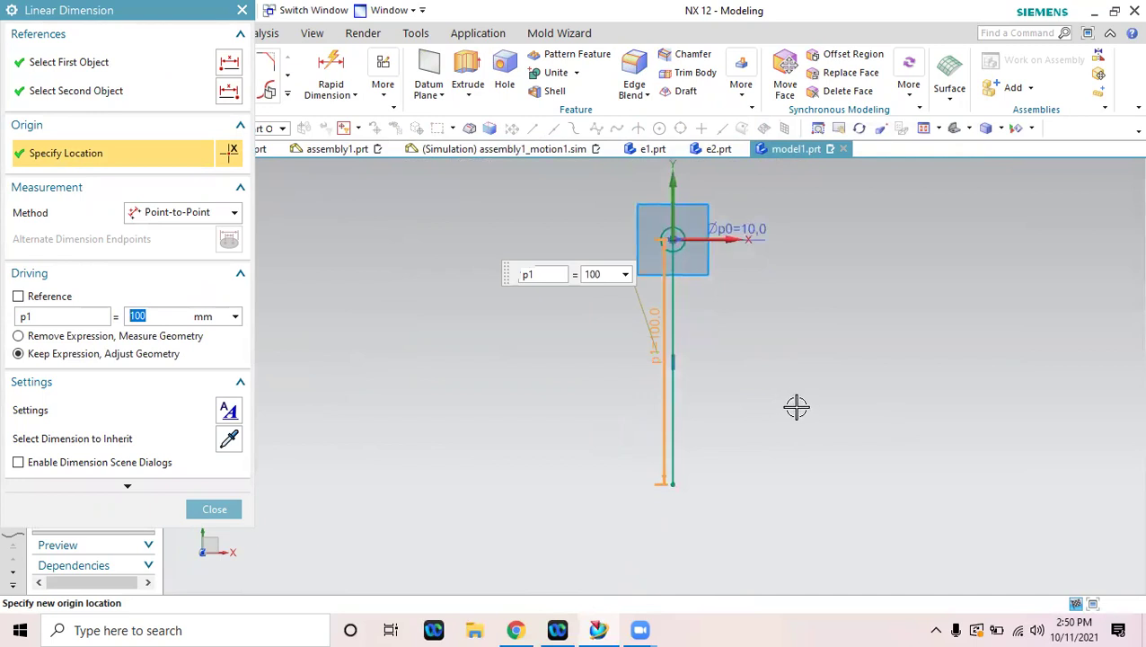
{"action": "left_click", "coordinate": [214, 510]}
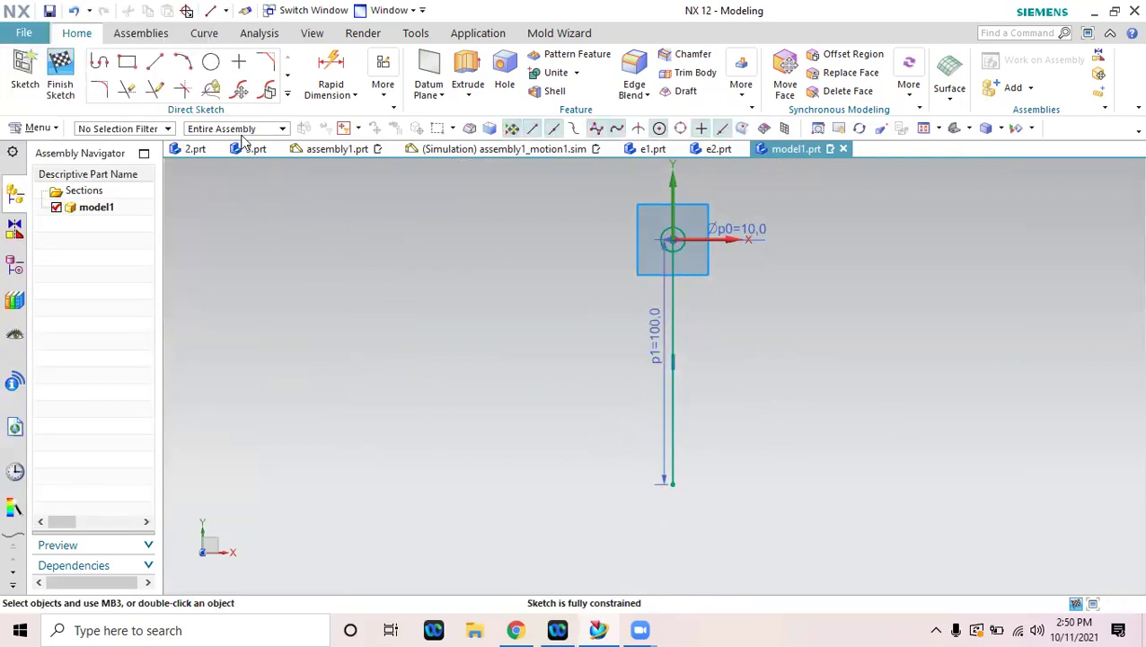
{"action": "double_click", "coordinate": [658, 419]}
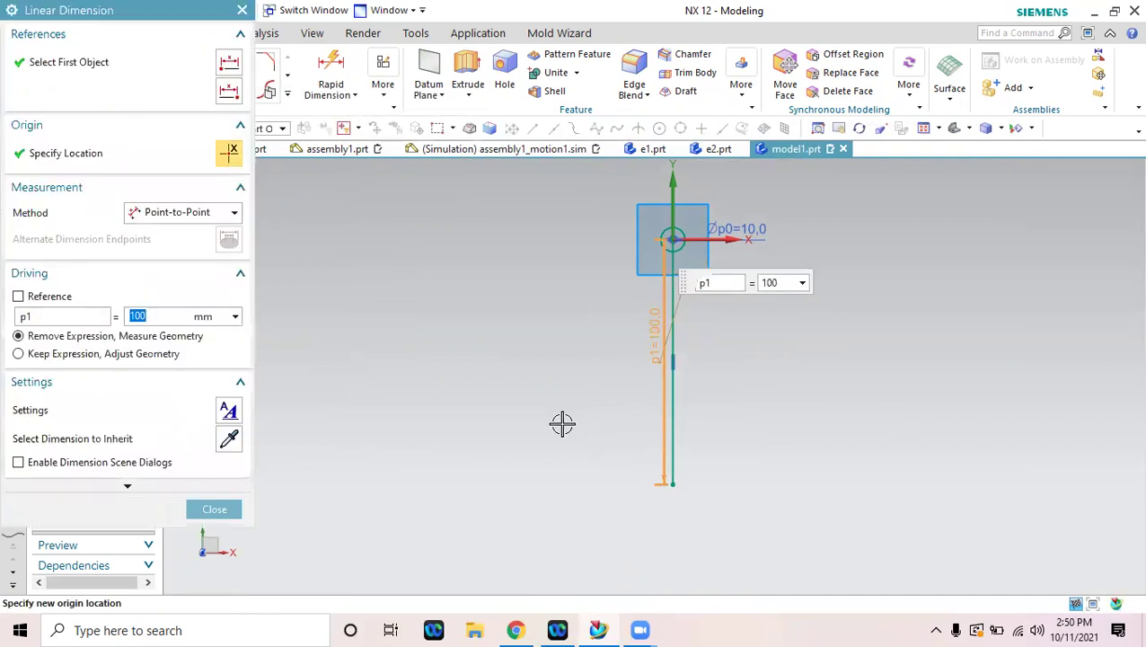
{"action": "type", "text": "80"}
{"action": "key", "text": "Return"}
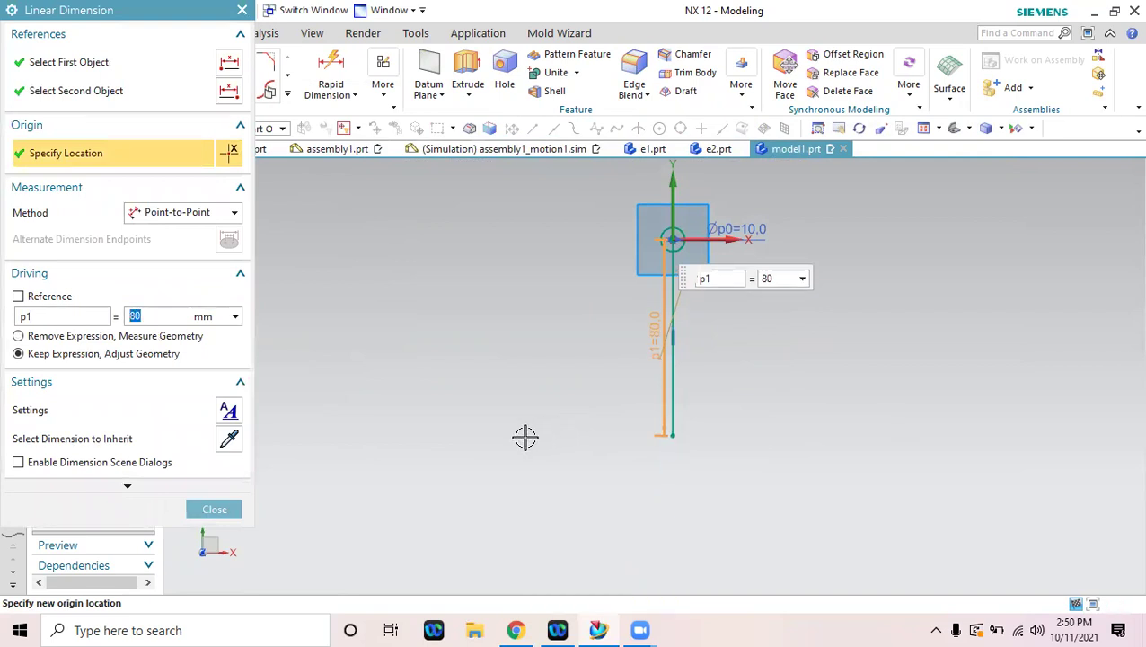
{"action": "left_click", "coordinate": [214, 510]}
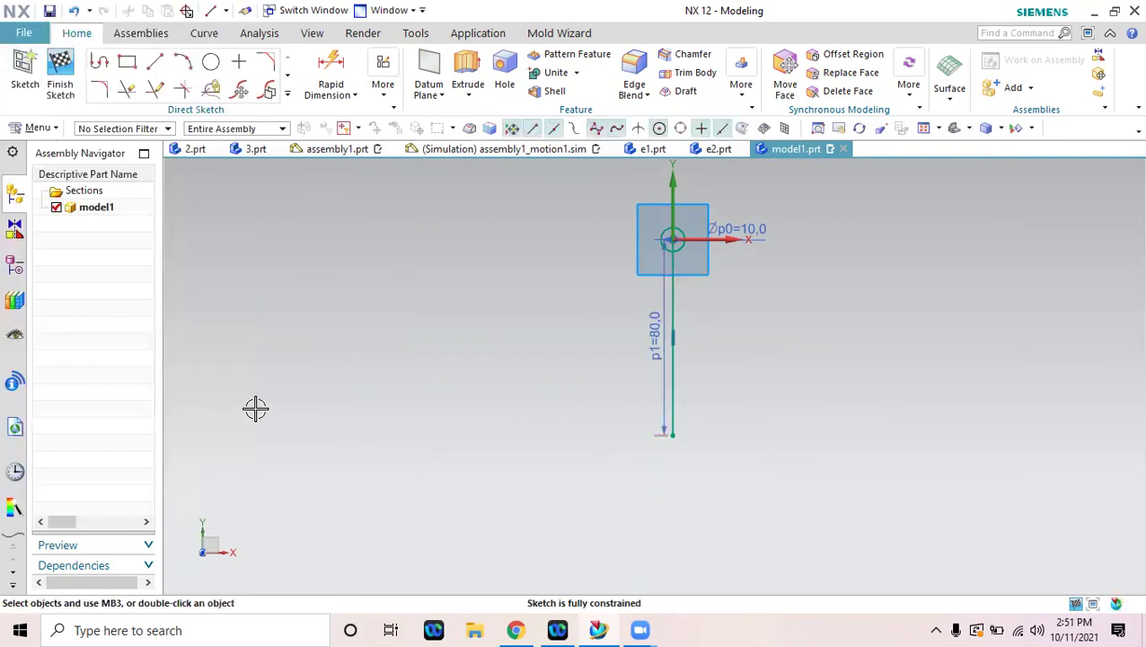
Convert the vertical line to a reference line and add a 15 mm diameter circle centred on its lower end.
{"action": "right_click", "coordinate": [673, 383]}
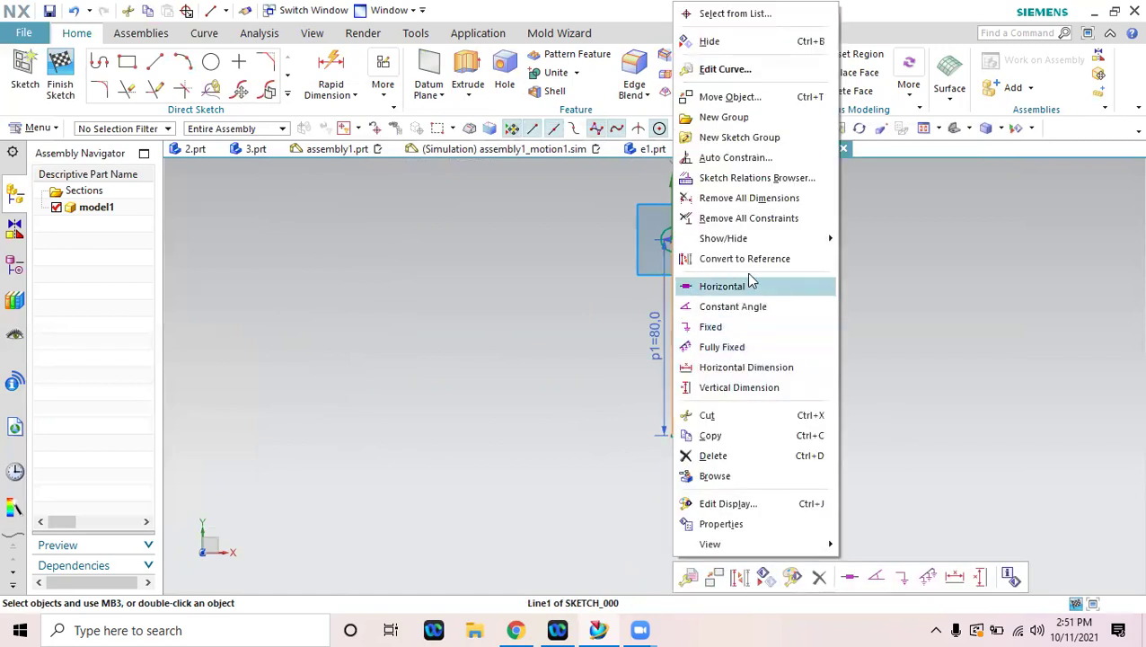
{"action": "left_click", "coordinate": [789, 263]}
{"action": "left_click", "coordinate": [212, 63]}
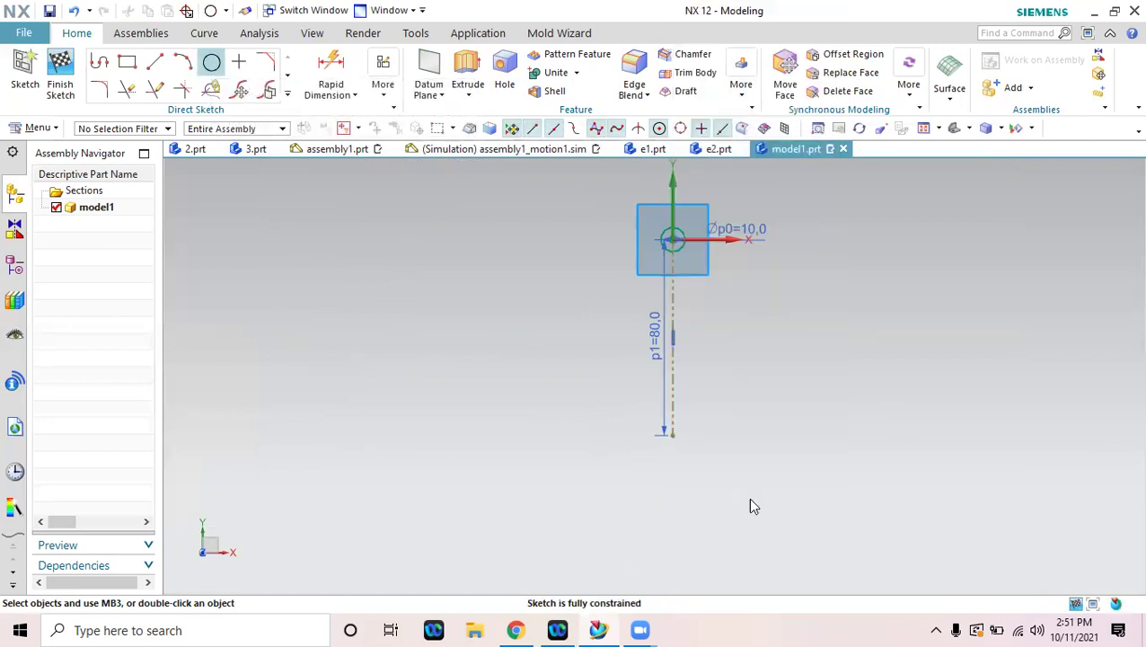
{"action": "left_click", "coordinate": [681, 435]}
{"action": "left_click", "coordinate": [706, 419]}
{"action": "scroll", "coordinate": [782, 468], "scroll_direction": "up", "scroll_amount": 2}
{"action": "key", "text": "Escape"}
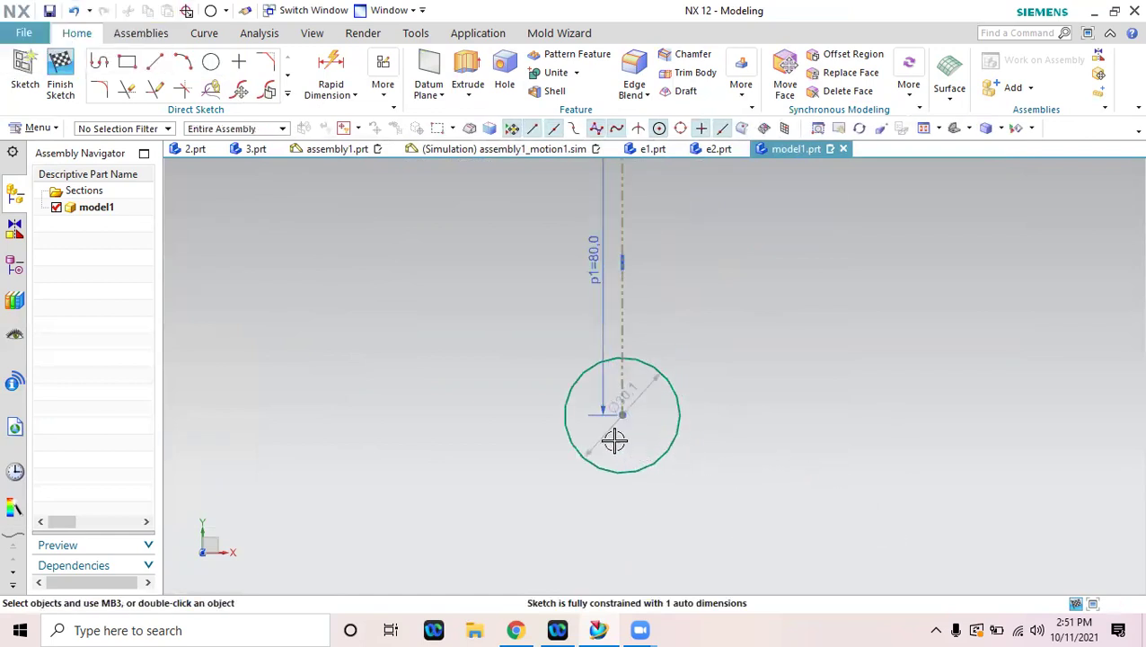
{"action": "double_click", "coordinate": [605, 434]}
{"action": "type", "text": "15"}
{"action": "key", "text": "Return"}
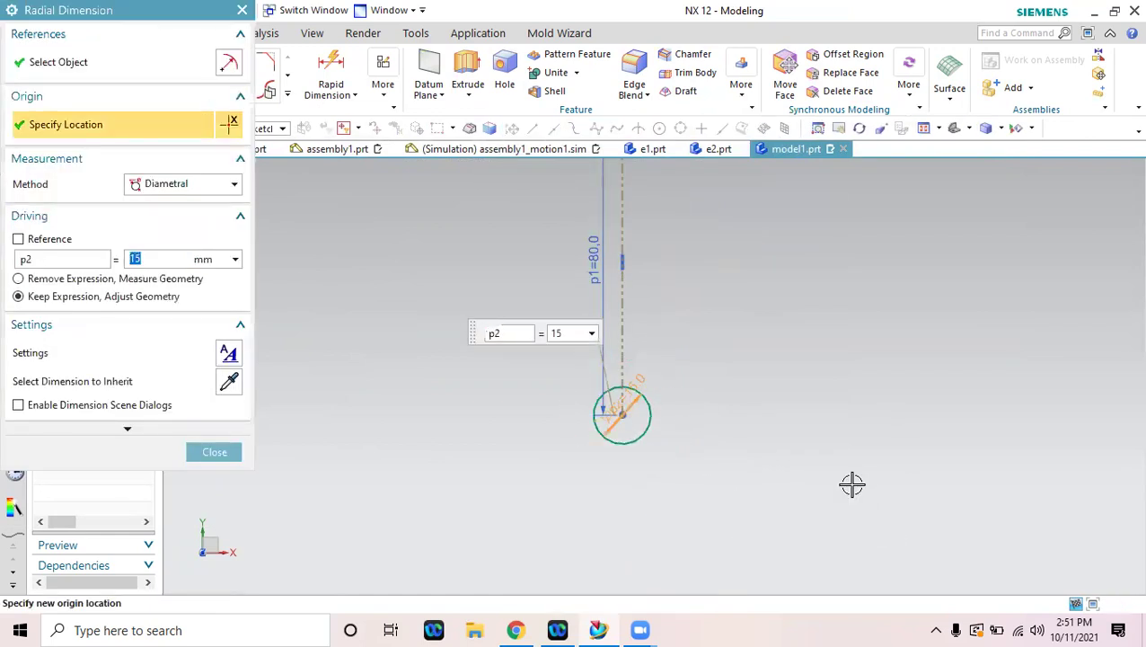
{"action": "left_click", "coordinate": [229, 452]}
Draw a circle concentric with the 10 mm circle at the sketch origin and set its diameter to 15 mm.
{"action": "mouse_move", "coordinate": [750, 360]}
{"action": "middle_mouse_down", "text": "shift"}
{"action": "mouse_move", "coordinate": [751, 414]}
{"action": "mouse_move", "coordinate": [722, 453]}
{"action": "middle_mouse_up", "text": "shift"}
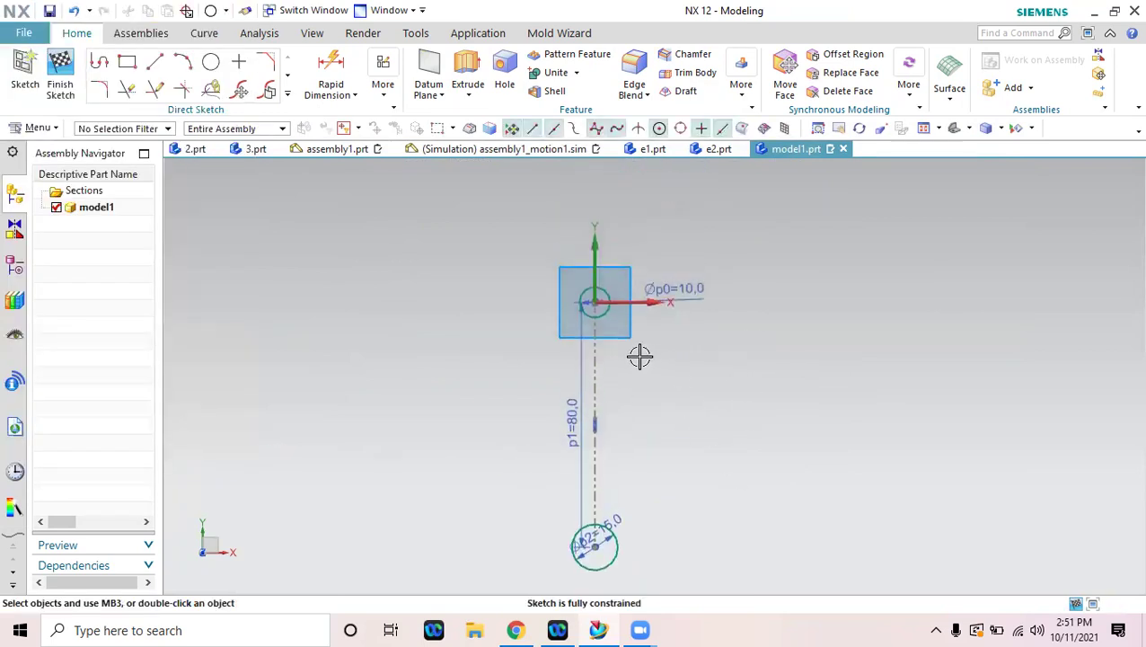
{"action": "left_click", "coordinate": [204, 65]}
{"action": "scroll", "coordinate": [734, 285], "scroll_direction": "up", "scroll_amount": 3}
{"action": "left_click", "coordinate": [455, 319]}
{"action": "left_click", "coordinate": [519, 378]}
{"action": "key", "text": "Escape"}
{"action": "double_click", "coordinate": [486, 262]}
{"action": "type", "text": "15"}
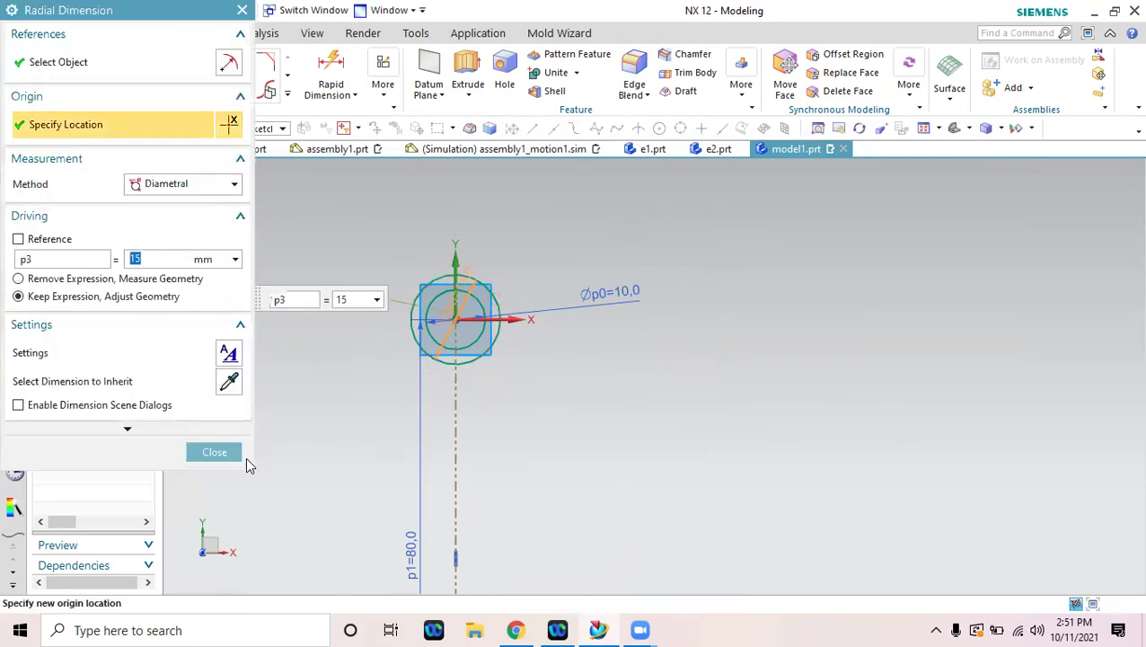
{"action": "left_click", "coordinate": [222, 455]}
Draw a second, concentric circle at the lower end of the centreline and set its diameter to 20 mm.
{"action": "scroll", "coordinate": [353, 461], "scroll_direction": "down", "scroll_amount": 2}
{"action": "mouse_move", "coordinate": [619, 464]}
{"action": "middle_mouse_down", "text": "shift"}
{"action": "mouse_move", "coordinate": [696, 327]}
{"action": "mouse_move", "coordinate": [721, 230]}
{"action": "middle_mouse_up", "text": "shift"}
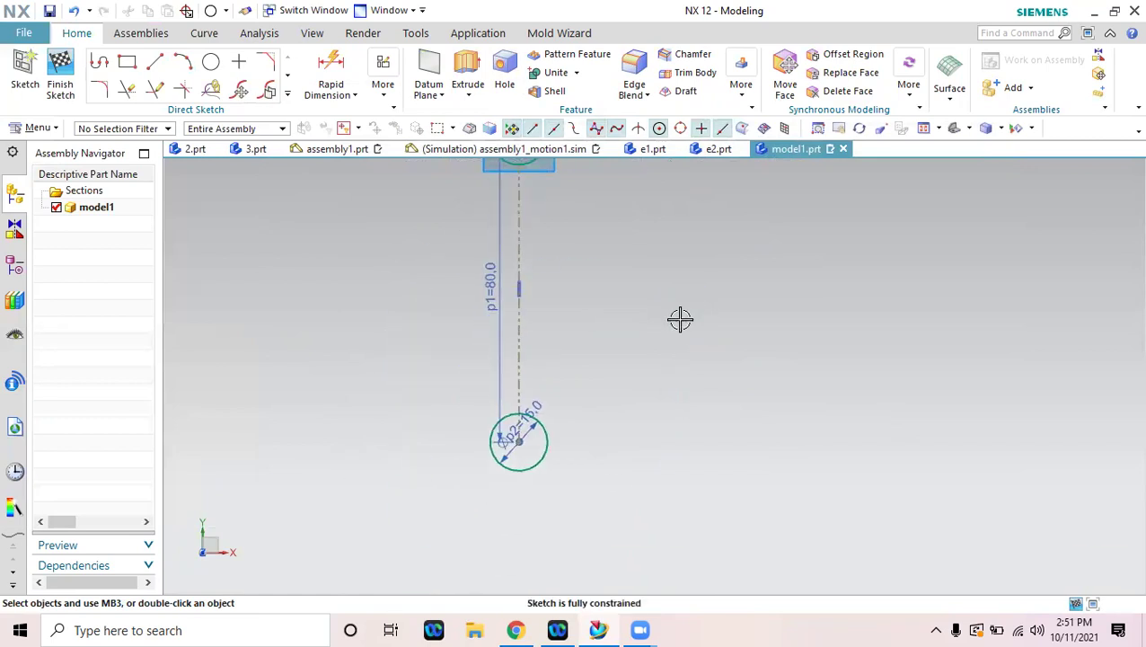
{"action": "left_click", "coordinate": [211, 63]}
{"action": "left_click", "coordinate": [518, 441]}
{"action": "left_click", "coordinate": [576, 430]}
{"action": "key", "text": "Escape"}
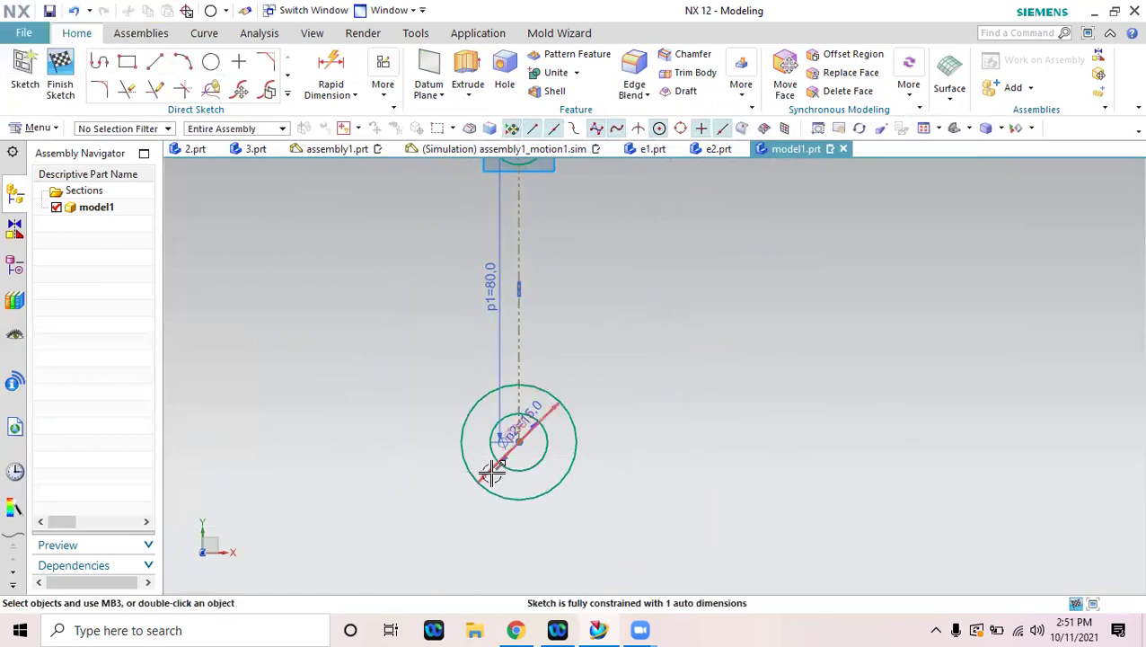
{"action": "double_click", "coordinate": [493, 478]}
{"action": "type", "text": "20"}
{"action": "key", "text": "Return"}
{"action": "left_click", "coordinate": [234, 457]}
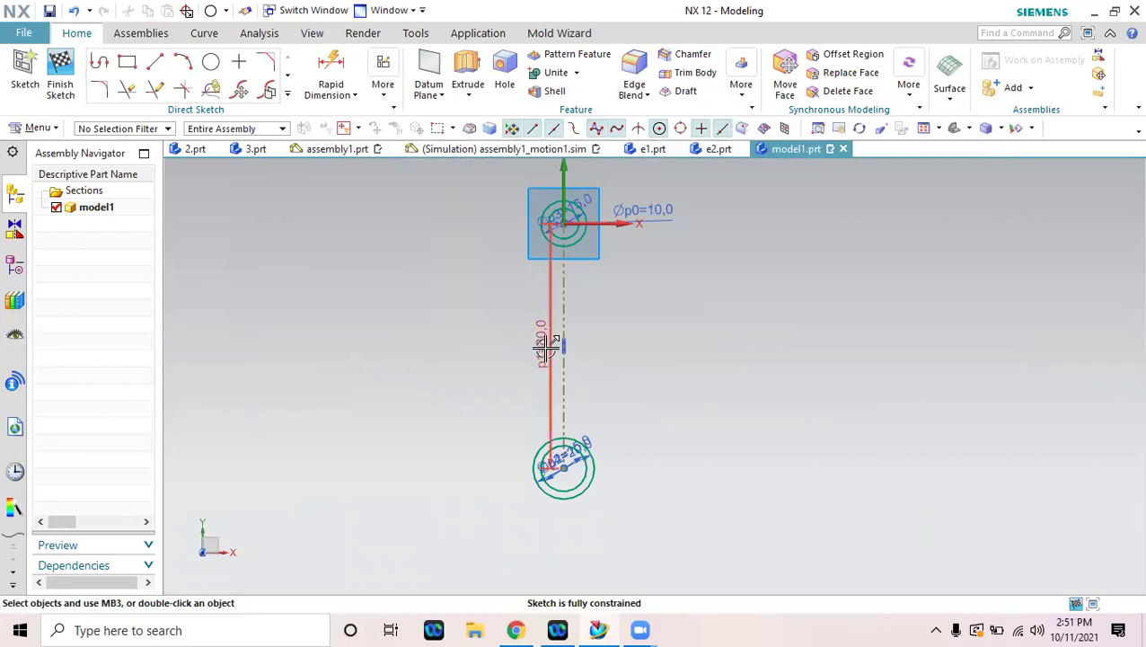
Set the centre distance between the upper and lower circles to 100 mm.
{"action": "type", "text": "100"}
{"action": "key", "text": "Return"}
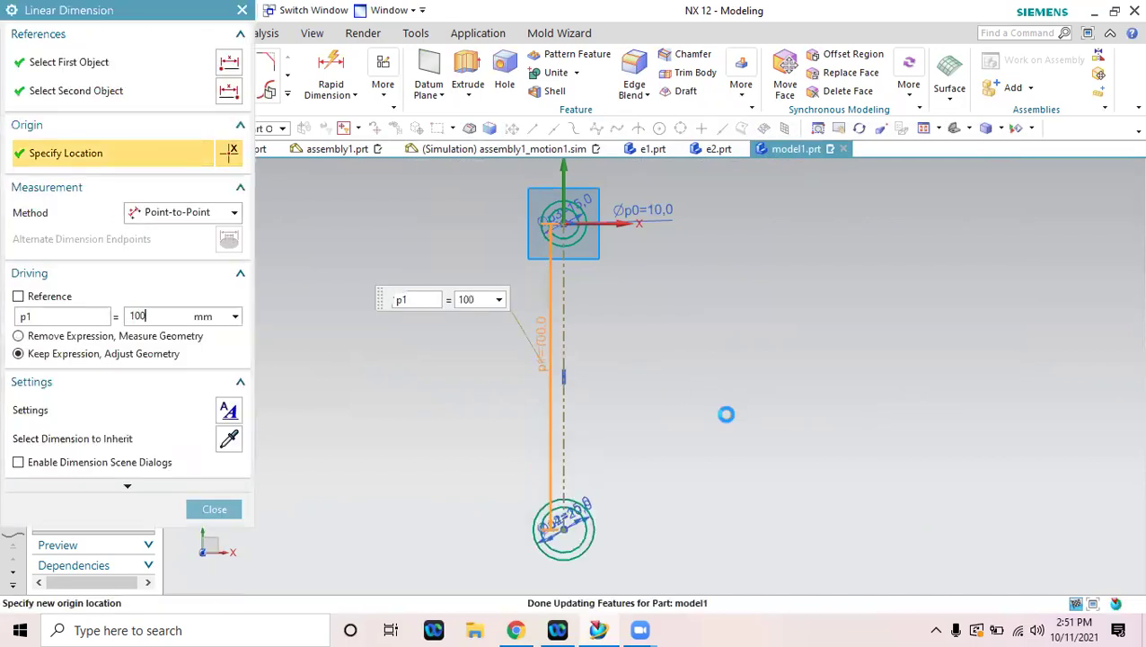
{"action": "left_click", "coordinate": [216, 508]}
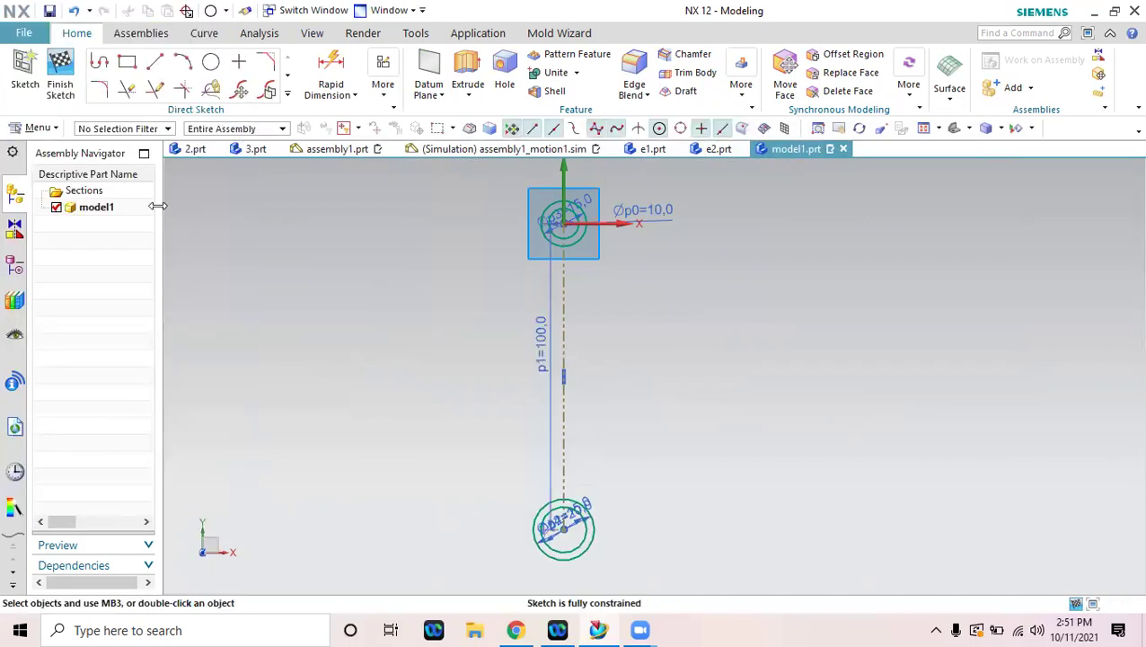
Draw a line joining the right-hand sides of the upper and lower outer circles.
{"action": "left_click", "coordinate": [155, 63]}
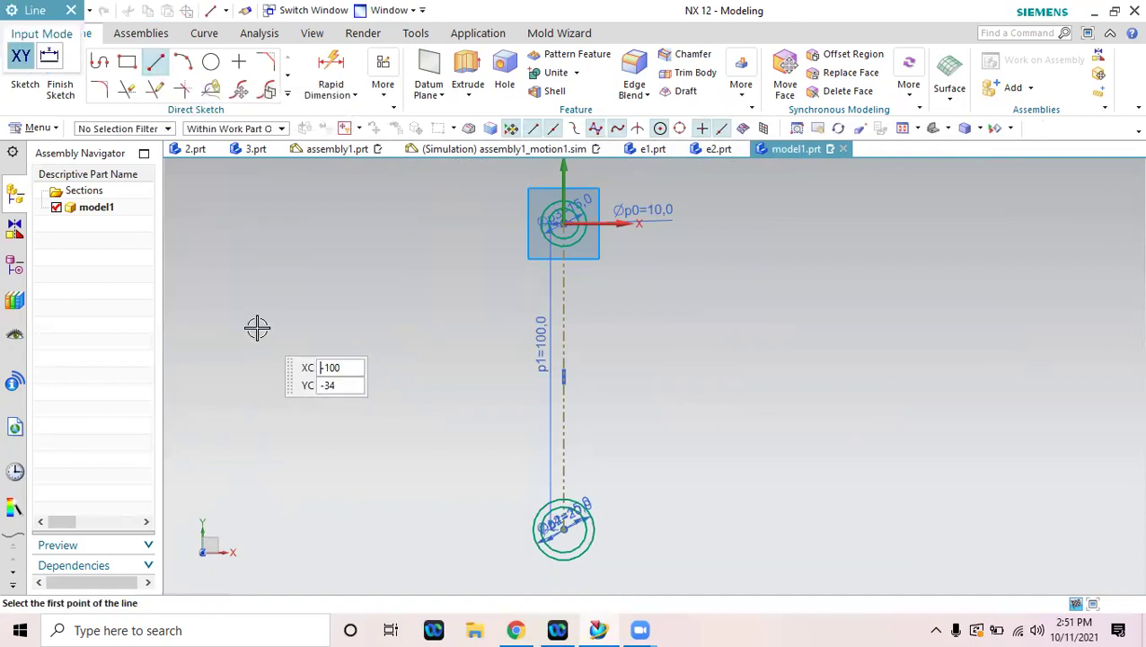
{"action": "scroll", "coordinate": [613, 209], "scroll_direction": "up", "scroll_amount": 3}
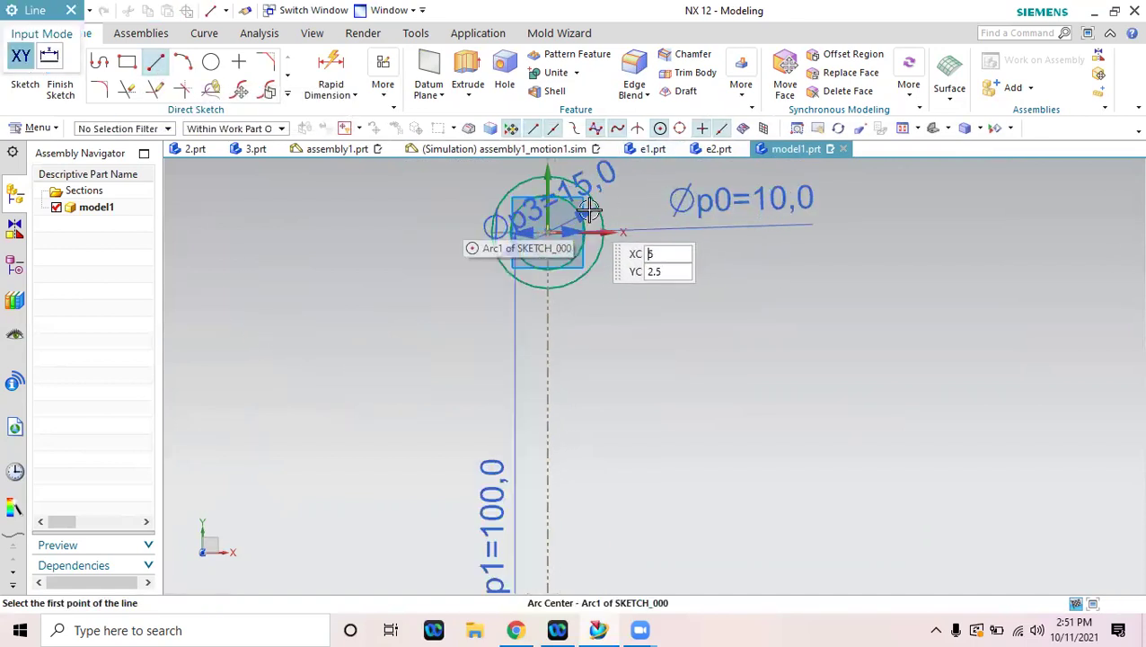
{"action": "left_click", "coordinate": [603, 229]}
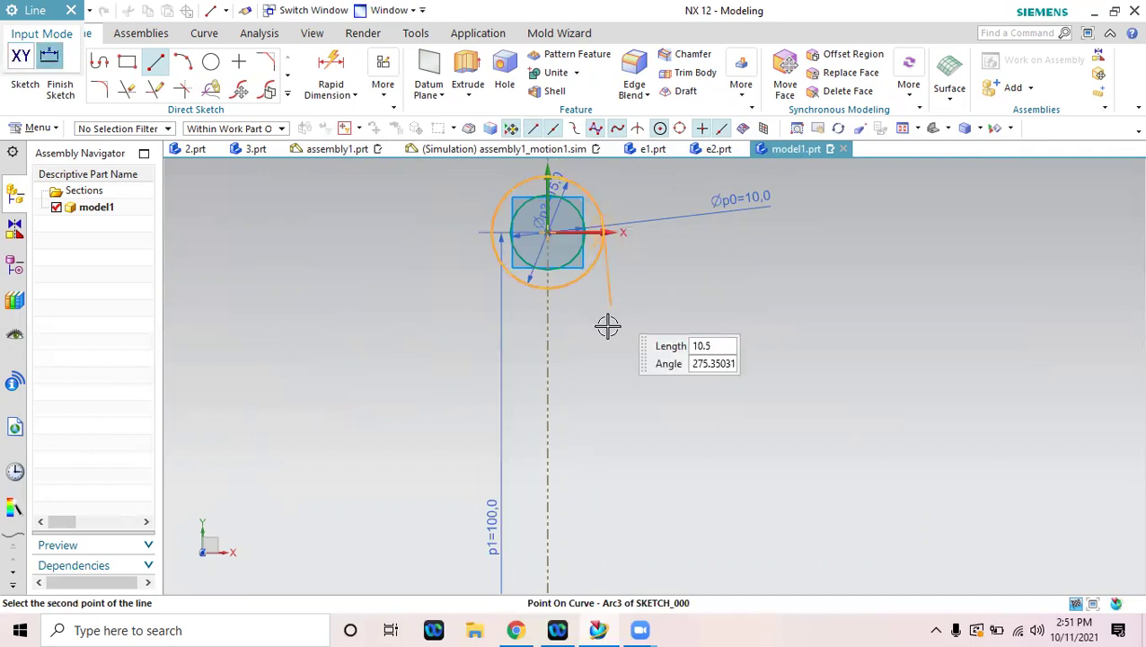
{"action": "scroll", "coordinate": [609, 415], "scroll_direction": "down", "scroll_amount": 4}
{"action": "middle_click_drag", "start_coordinate": [640, 476], "coordinate": [647, 320], "text": "shift"}
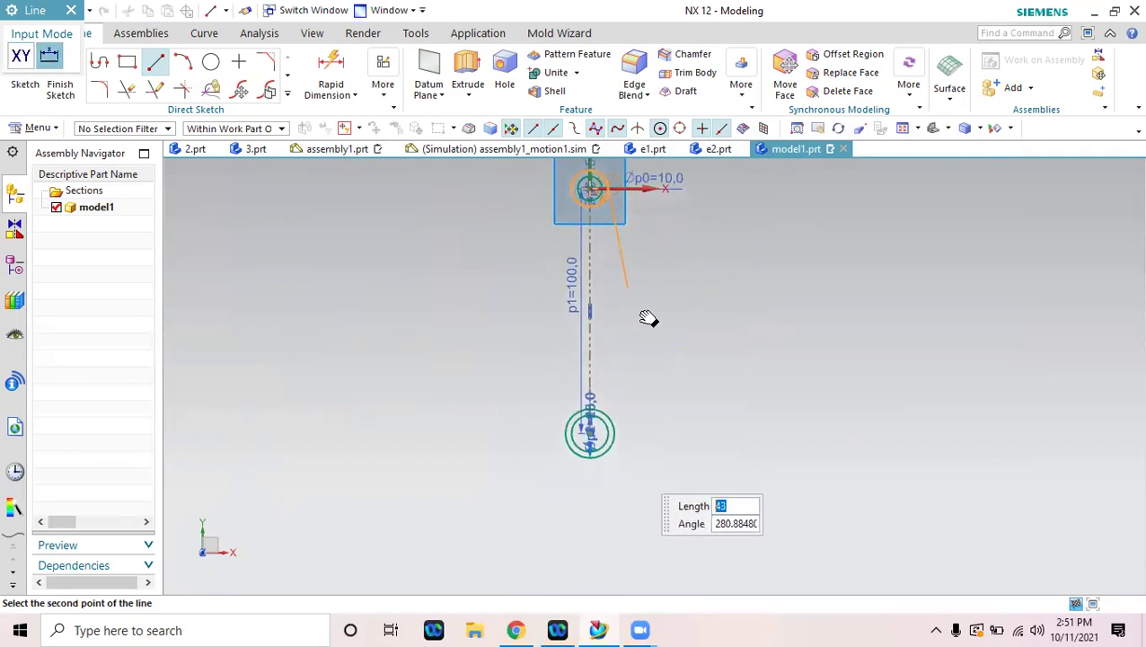
{"action": "scroll", "coordinate": [607, 440], "scroll_direction": "up", "scroll_amount": 4}
{"action": "left_click", "coordinate": [717, 433]}
Draw a matching line joining the left-hand sides of the upper and lower outer circles.
{"action": "scroll", "coordinate": [739, 377], "scroll_direction": "down", "scroll_amount": 3}
{"action": "middle_click_drag", "start_coordinate": [787, 394], "coordinate": [813, 479], "text": "shift"}
{"action": "scroll", "coordinate": [718, 340], "scroll_direction": "up", "scroll_amount": 5}
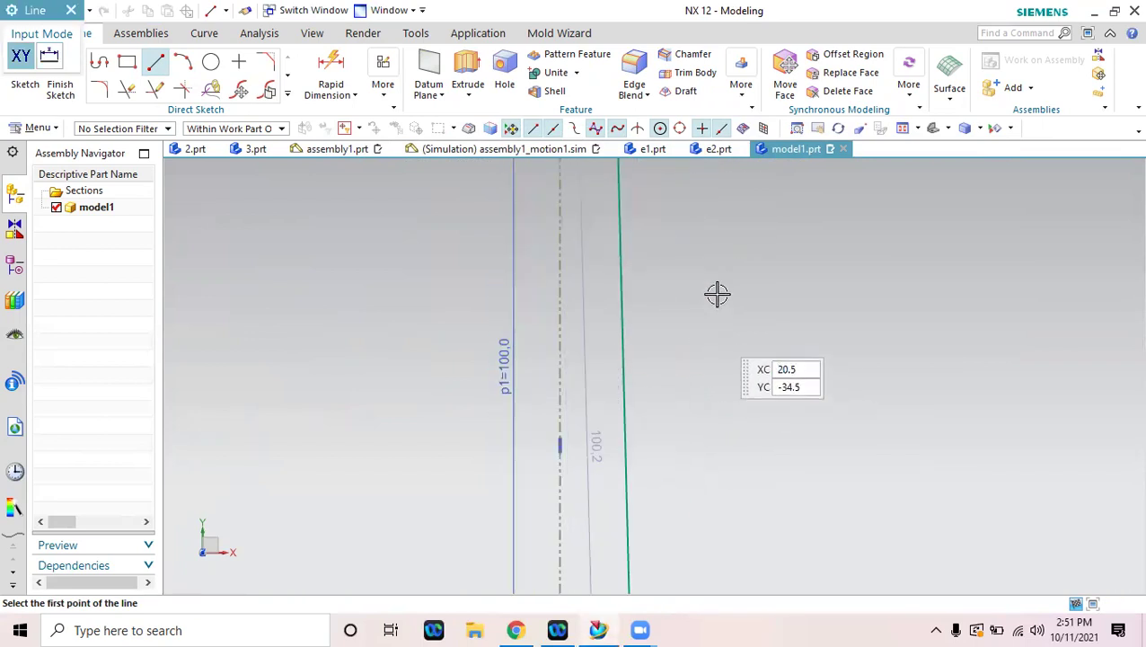
{"action": "middle_click_drag", "start_coordinate": [718, 297], "coordinate": [744, 542], "text": "shift"}
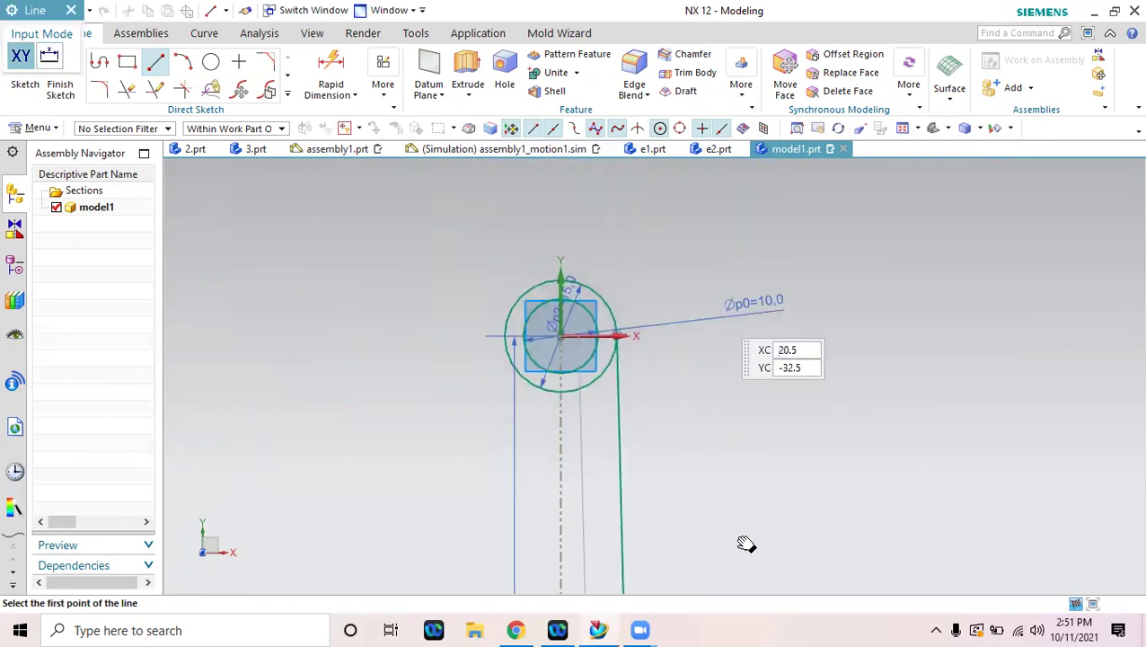
{"action": "left_click", "coordinate": [504, 307]}
{"action": "scroll", "coordinate": [426, 454], "scroll_direction": "down", "scroll_amount": 4}
{"action": "mouse_move", "coordinate": [444, 474]}
{"action": "middle_mouse_down", "text": "shift"}
{"action": "mouse_move", "coordinate": [516, 246]}
{"action": "mouse_move", "coordinate": [520, 112]}
{"action": "middle_mouse_up", "text": "shift"}
{"action": "scroll", "coordinate": [516, 319], "scroll_direction": "up", "scroll_amount": 8}
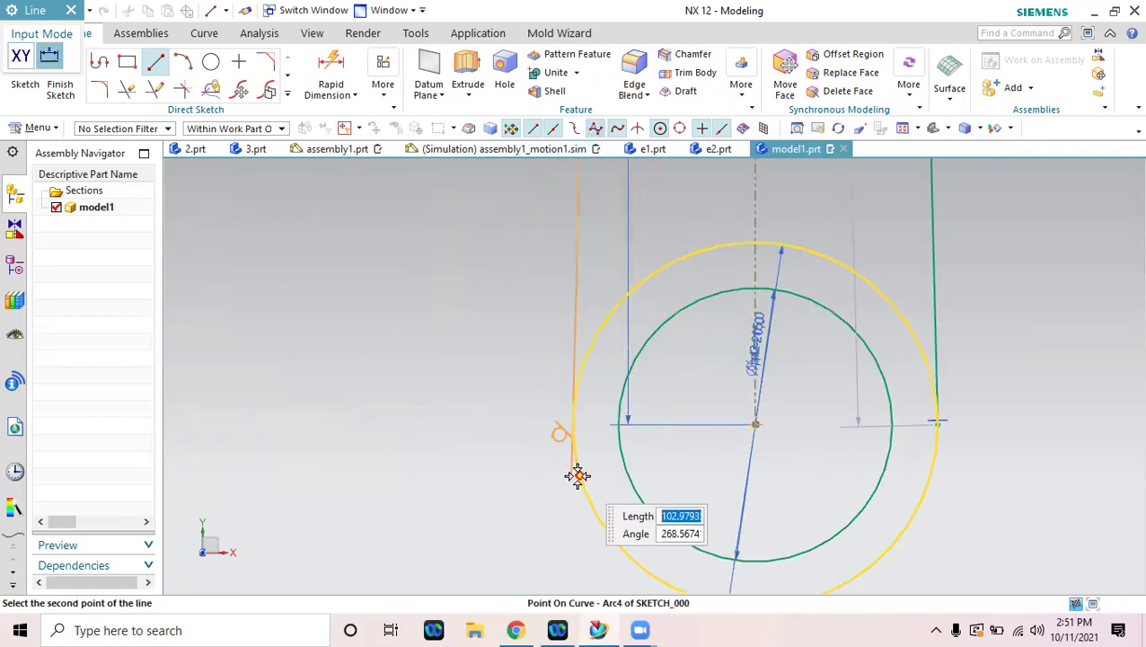
{"action": "left_click", "coordinate": [572, 432]}
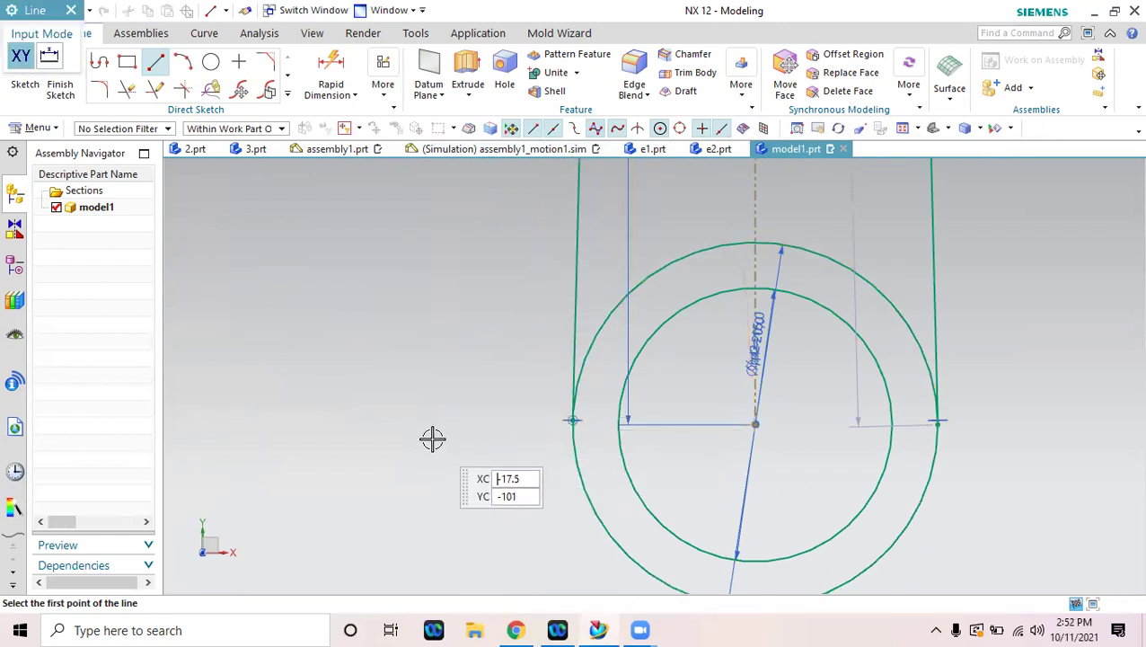
{"action": "key", "text": "Escape"}
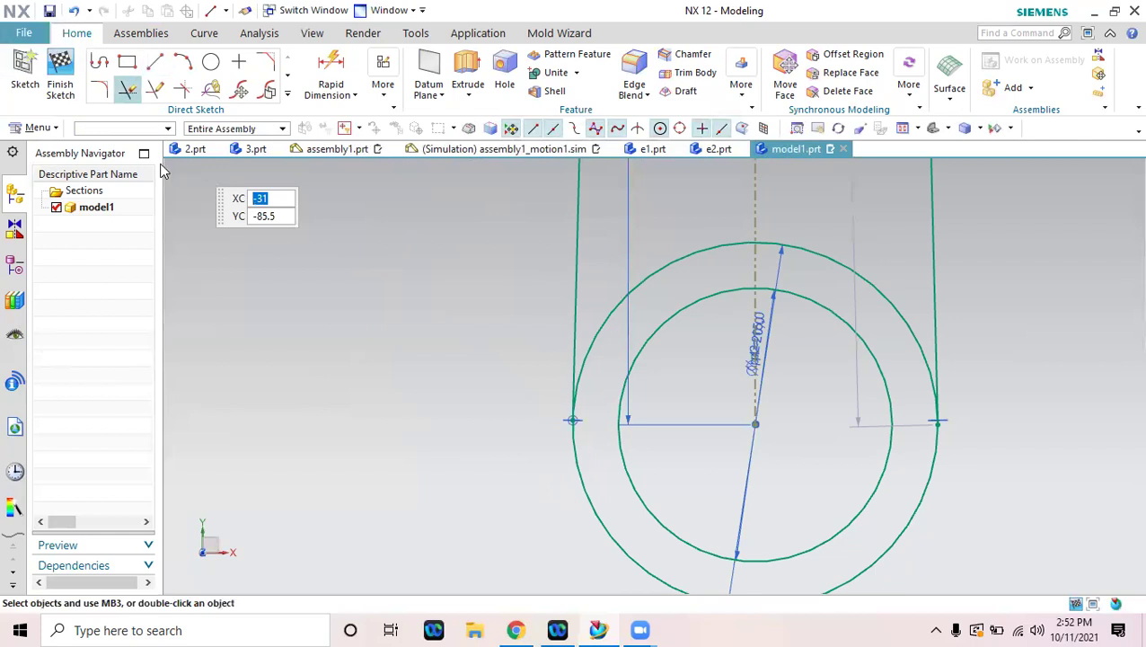
Trim the arcs of both outer circles that lie between the two side lines, using Quick Trim.
{"action": "key", "text": "t"}
{"action": "left_click", "coordinate": [683, 259]}
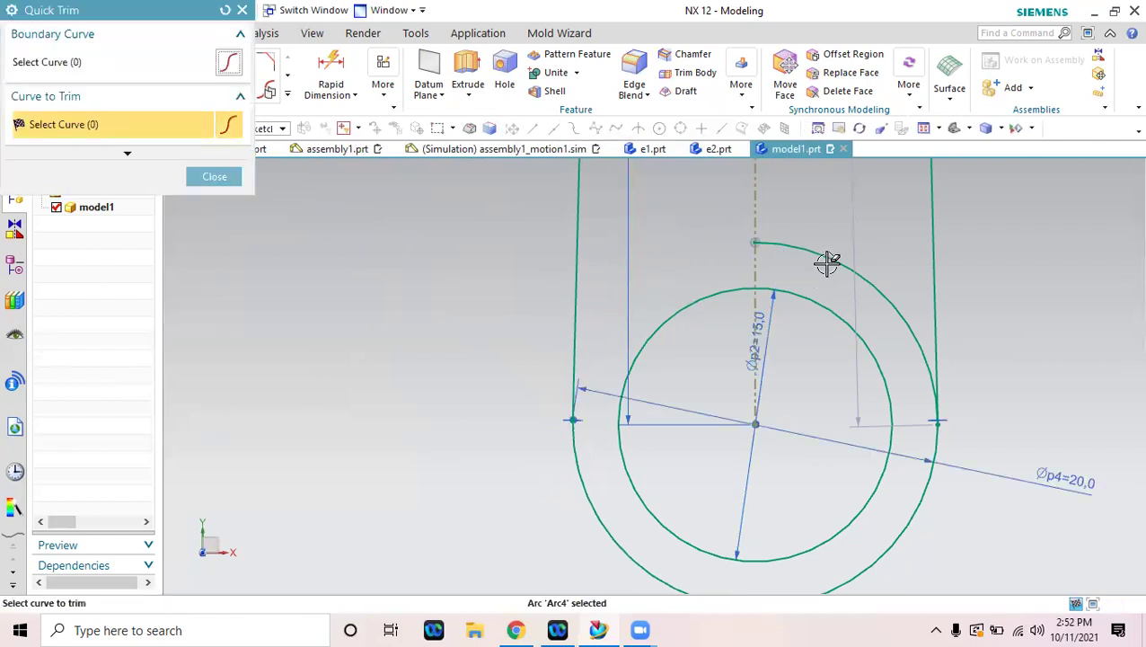
{"action": "scroll", "coordinate": [742, 389], "scroll_direction": "down", "scroll_amount": 5}
{"action": "middle_click_drag", "start_coordinate": [842, 345], "coordinate": [752, 514], "text": "shift"}
{"action": "scroll", "coordinate": [730, 290], "scroll_direction": "up", "scroll_amount": 2}
{"action": "middle_click_drag", "start_coordinate": [729, 290], "coordinate": [691, 320], "text": "shift"}
{"action": "scroll", "coordinate": [691, 320], "scroll_direction": "up", "scroll_amount": 2}
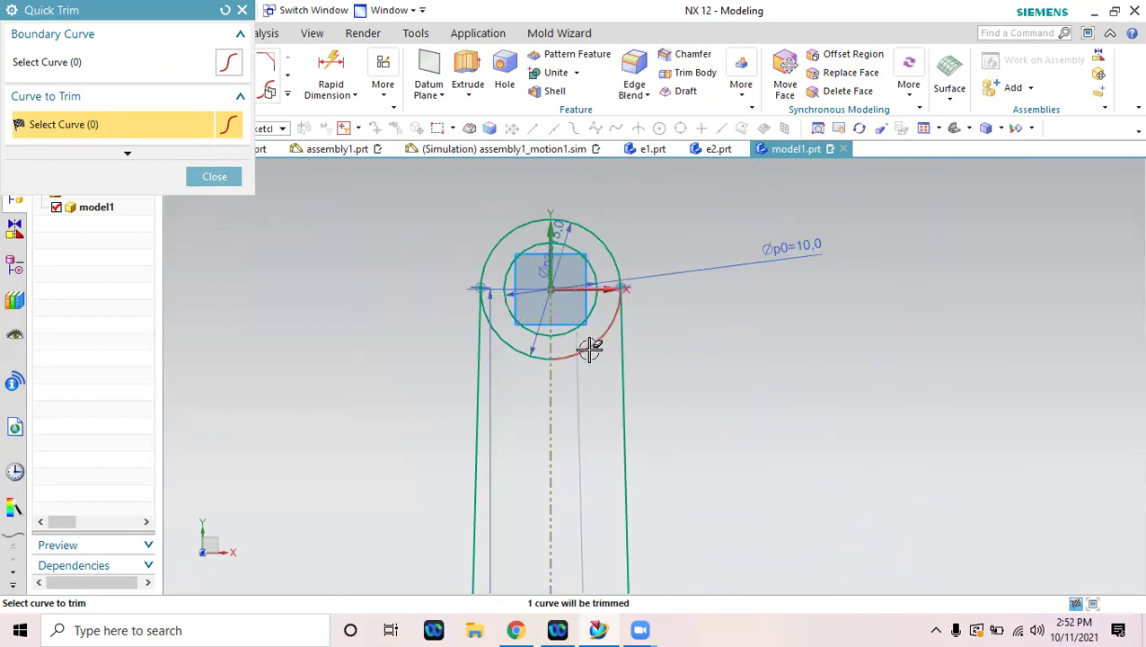
{"action": "left_click", "coordinate": [533, 356]}
{"action": "scroll", "coordinate": [790, 389], "scroll_direction": "down", "scroll_amount": 5}
{"action": "middle_click_drag", "start_coordinate": [803, 391], "coordinate": [766, 313], "text": "shift"}
{"action": "left_click", "coordinate": [214, 178]}
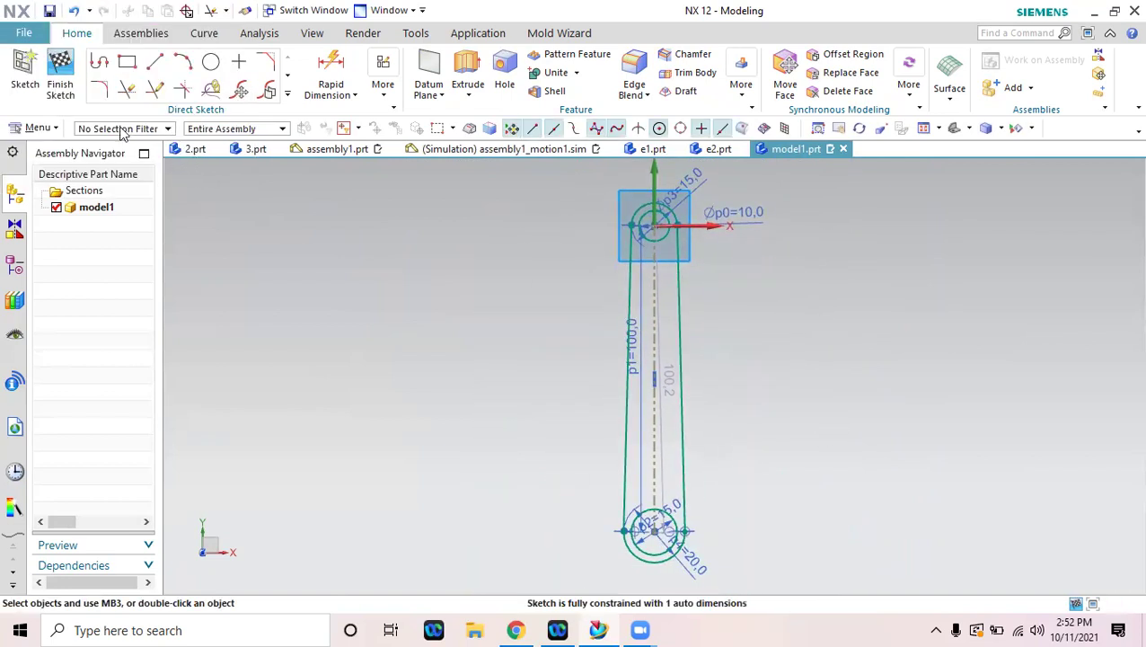
Finish the sketch and start an Extrude with the rod outline and both inner circles as the section.
{"action": "left_click", "coordinate": [63, 72]}
{"action": "left_click", "coordinate": [222, 85]}
{"action": "scroll", "coordinate": [570, 413], "scroll_direction": "up", "scroll_amount": 3}
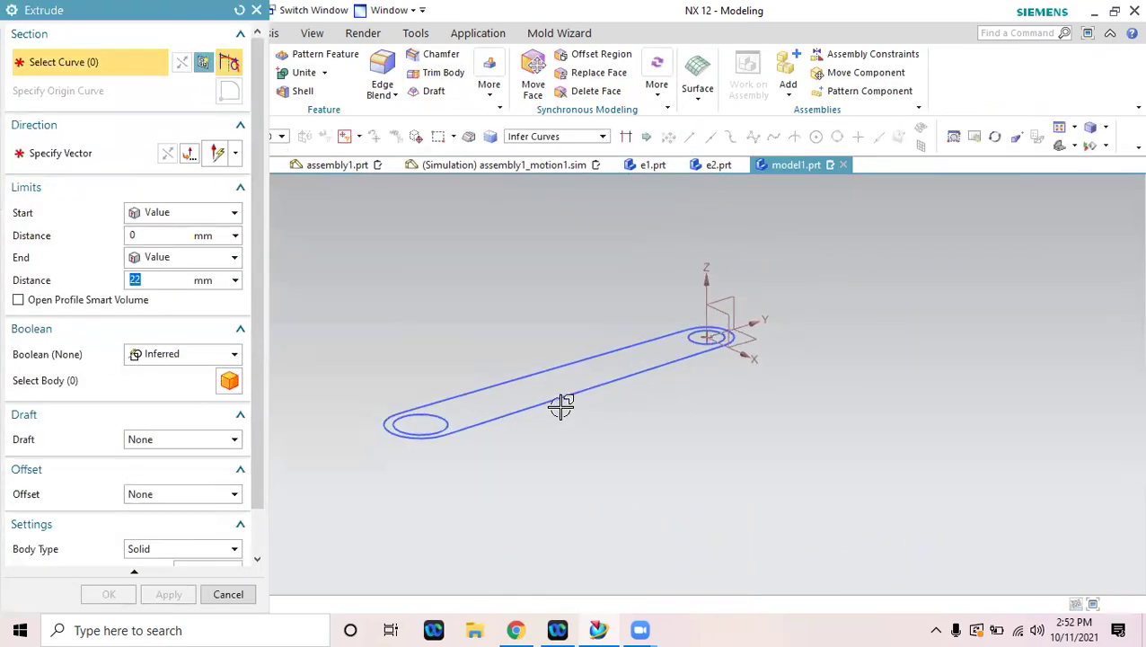
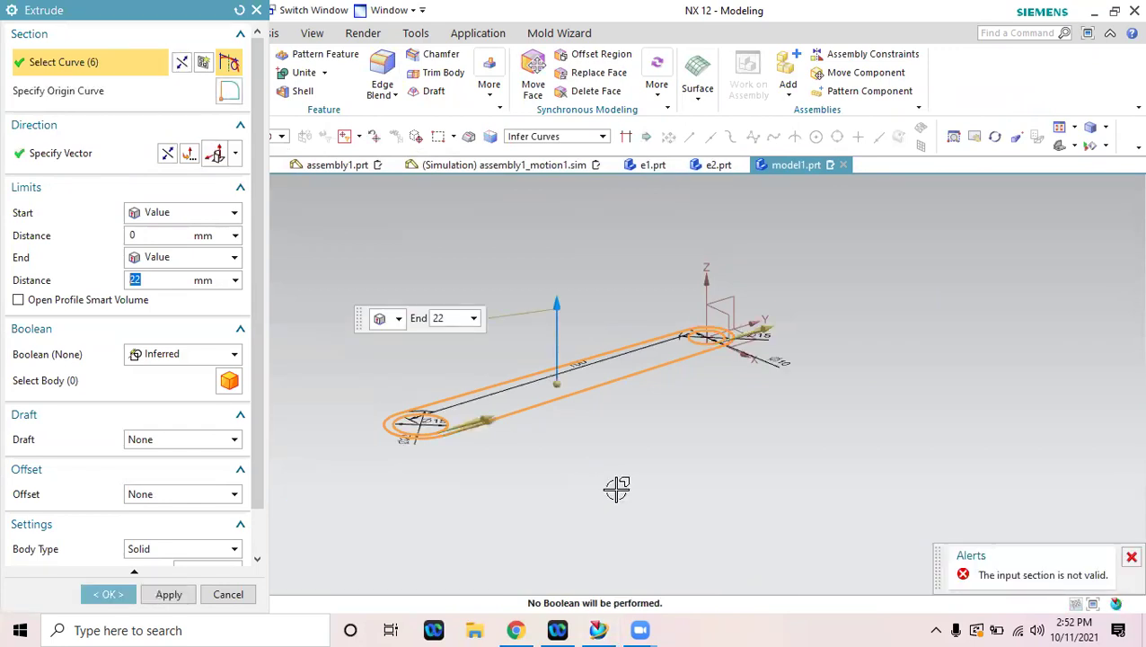
Examine the Extrude section at both ends of the rod for gaps or mismatches between the side lines and end arcs.
{"action": "scroll", "coordinate": [396, 434], "scroll_direction": "up", "scroll_amount": 5}
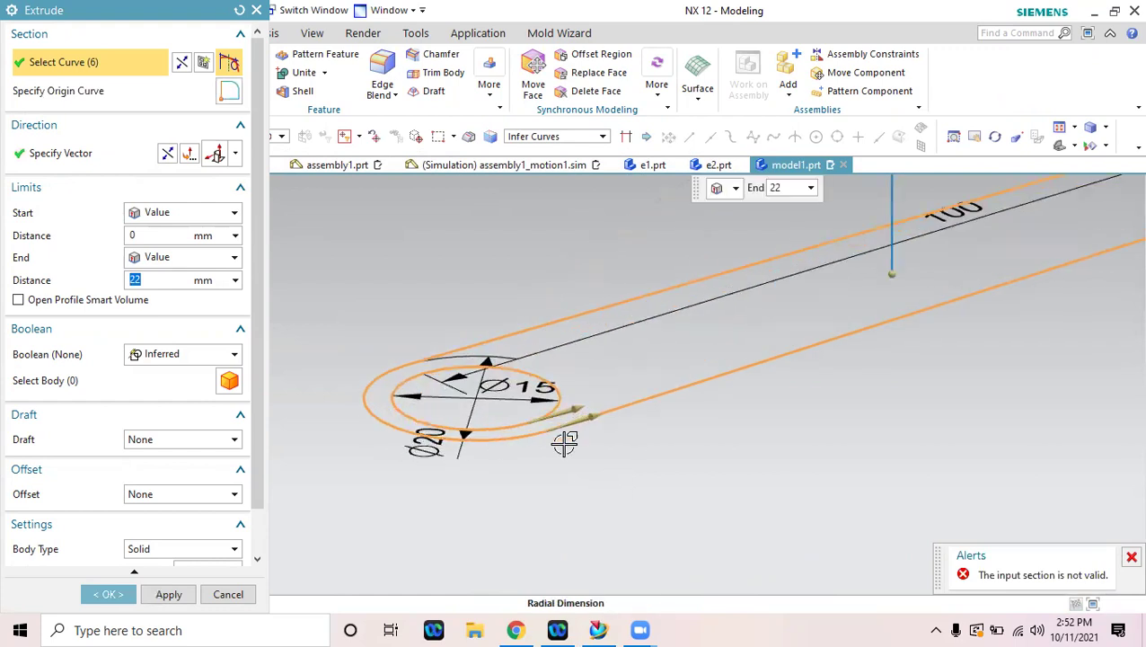
{"action": "scroll", "coordinate": [573, 448], "scroll_direction": "down", "scroll_amount": 2}
{"action": "middle_click_drag", "start_coordinate": [971, 496], "coordinate": [637, 503], "text": "shift"}
{"action": "scroll", "coordinate": [775, 237], "scroll_direction": "up", "scroll_amount": 5}
{"action": "scroll", "coordinate": [788, 238], "scroll_direction": "down", "scroll_amount": 4}
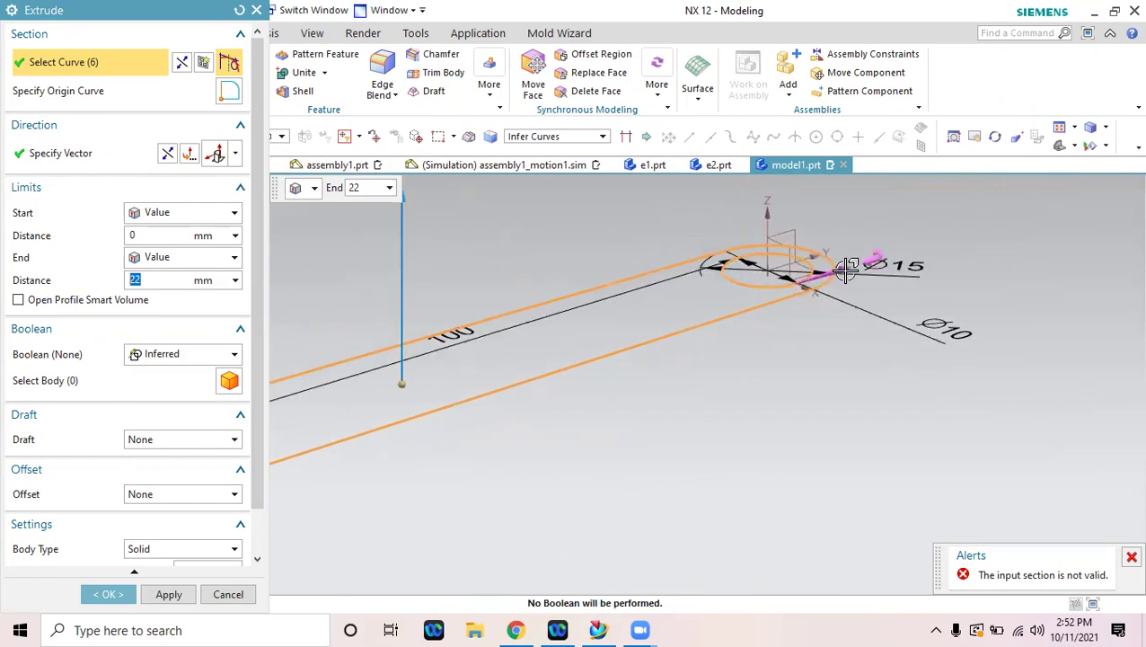
{"action": "scroll", "coordinate": [853, 285], "scroll_direction": "down", "scroll_amount": 2}
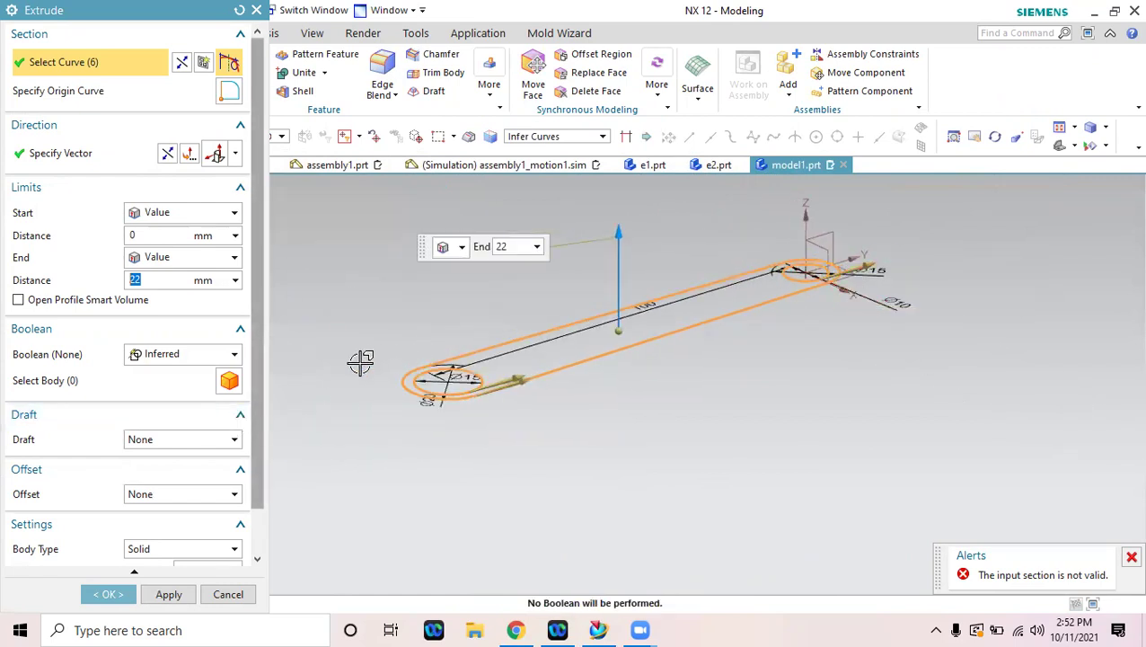
{"action": "middle_click_drag", "start_coordinate": [754, 408], "coordinate": [398, 368]}
{"action": "scroll", "coordinate": [398, 369], "scroll_direction": "up", "scroll_amount": 10}
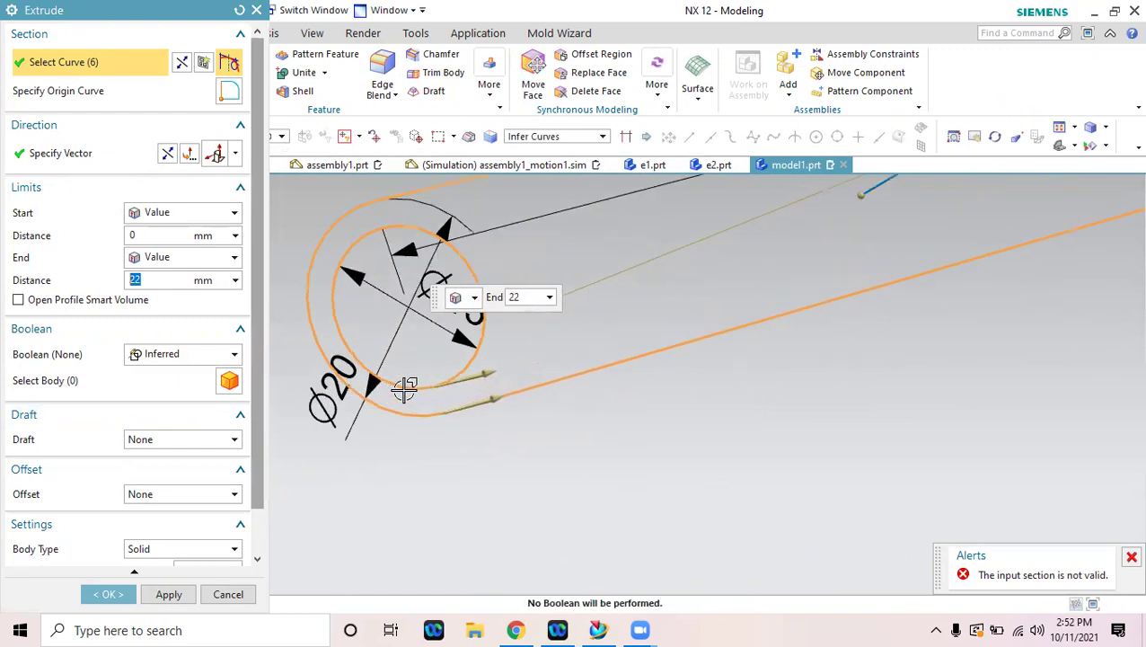
{"action": "middle_click_drag", "start_coordinate": [512, 357], "coordinate": [498, 362]}
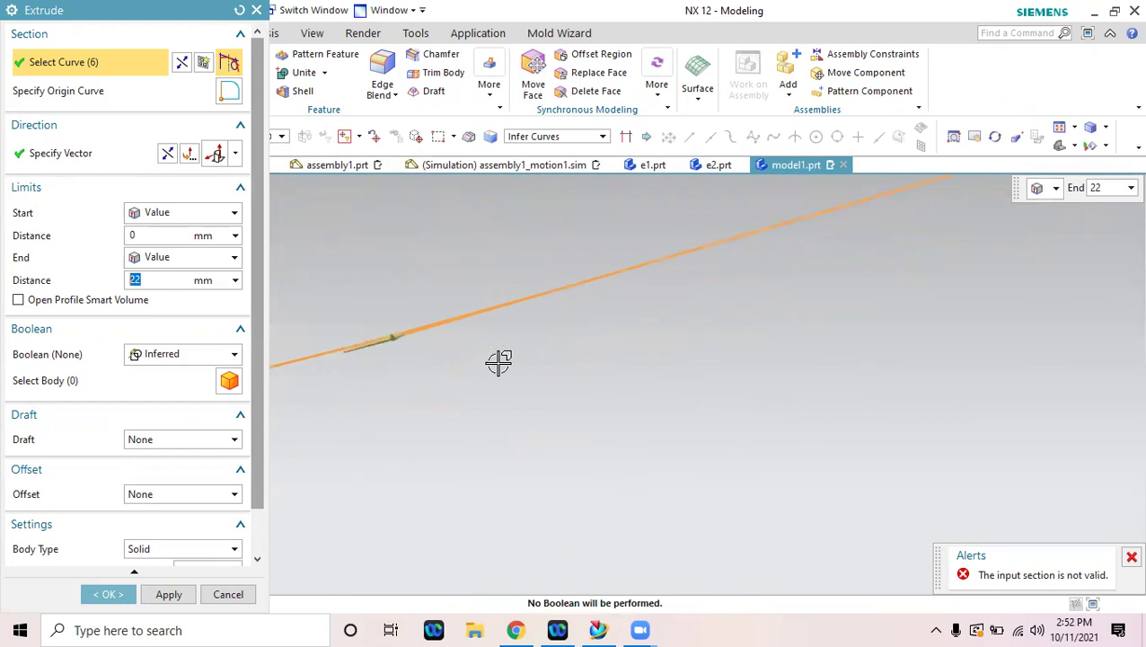
{"action": "middle_click_drag", "start_coordinate": [353, 348], "coordinate": [371, 383]}
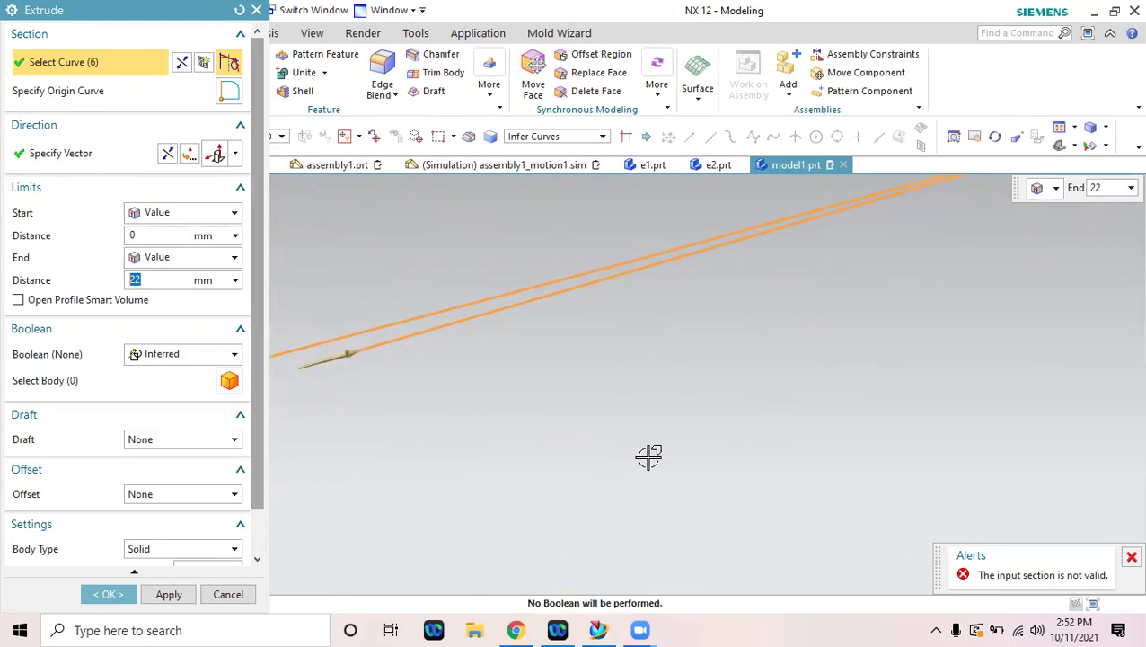
Cancel the Extrude and reopen the connecting rod sketch for editing.
{"action": "left_click", "coordinate": [226, 594]}
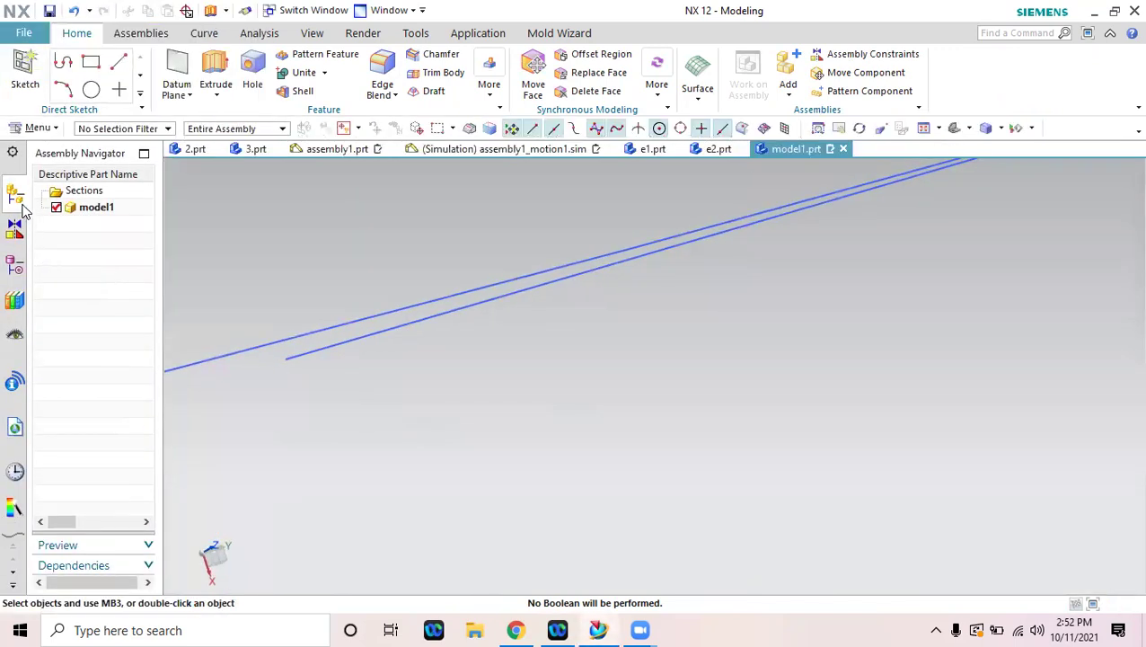
{"action": "left_click", "coordinate": [14, 268]}
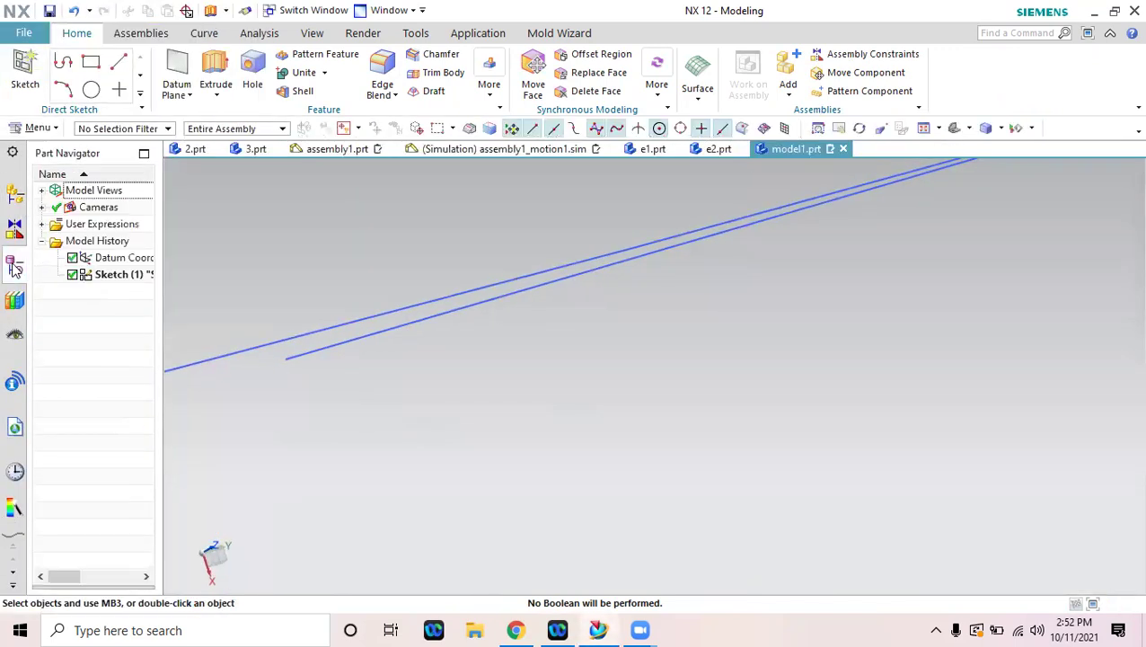
{"action": "right_click", "coordinate": [87, 274]}
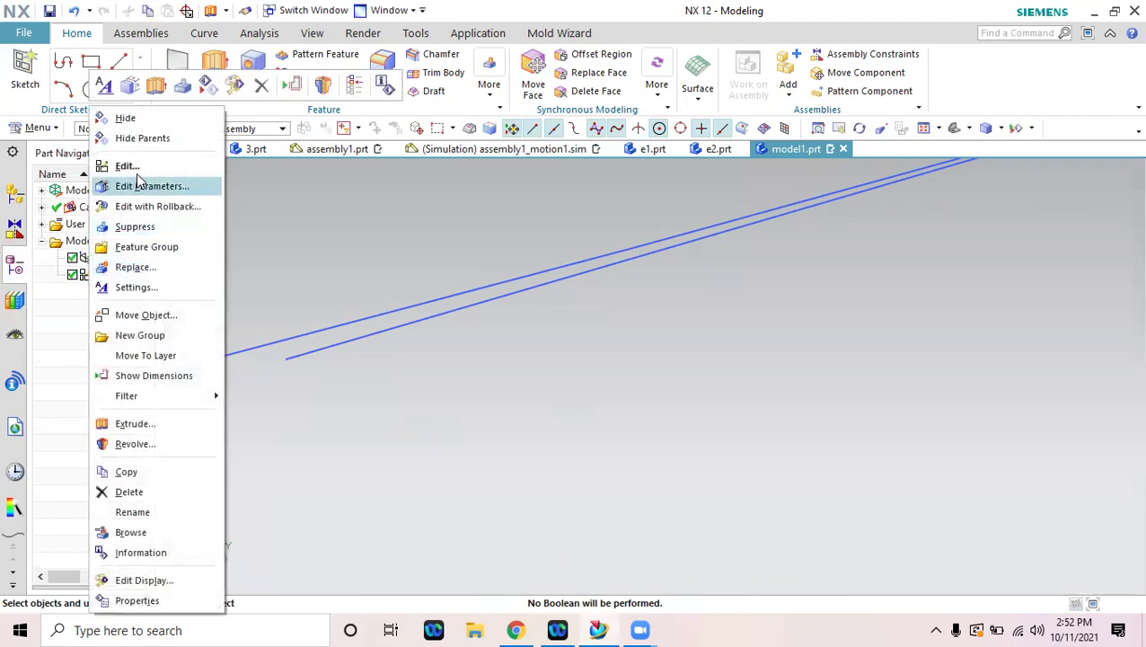
{"action": "left_click", "coordinate": [136, 170]}
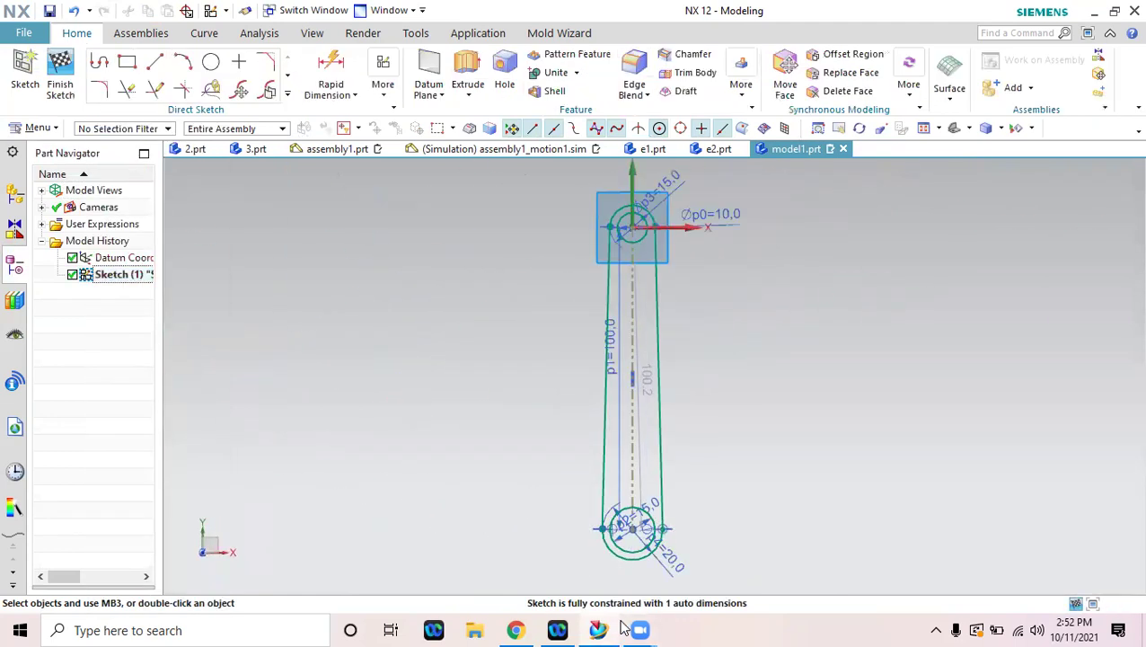
Trim the overhanging end of the right-hand side line where it meets the lower outer arc, using Quick Trim.
{"action": "scroll", "coordinate": [653, 519], "scroll_direction": "down", "scroll_amount": 8}
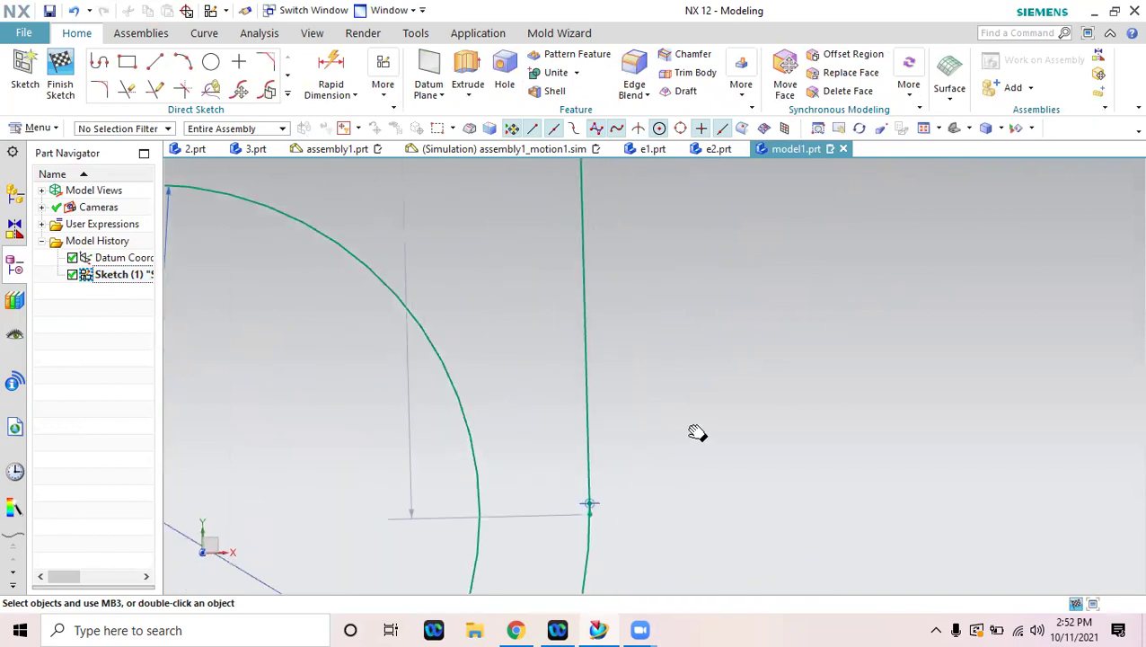
{"action": "scroll", "coordinate": [507, 394], "scroll_direction": "down", "scroll_amount": 6}
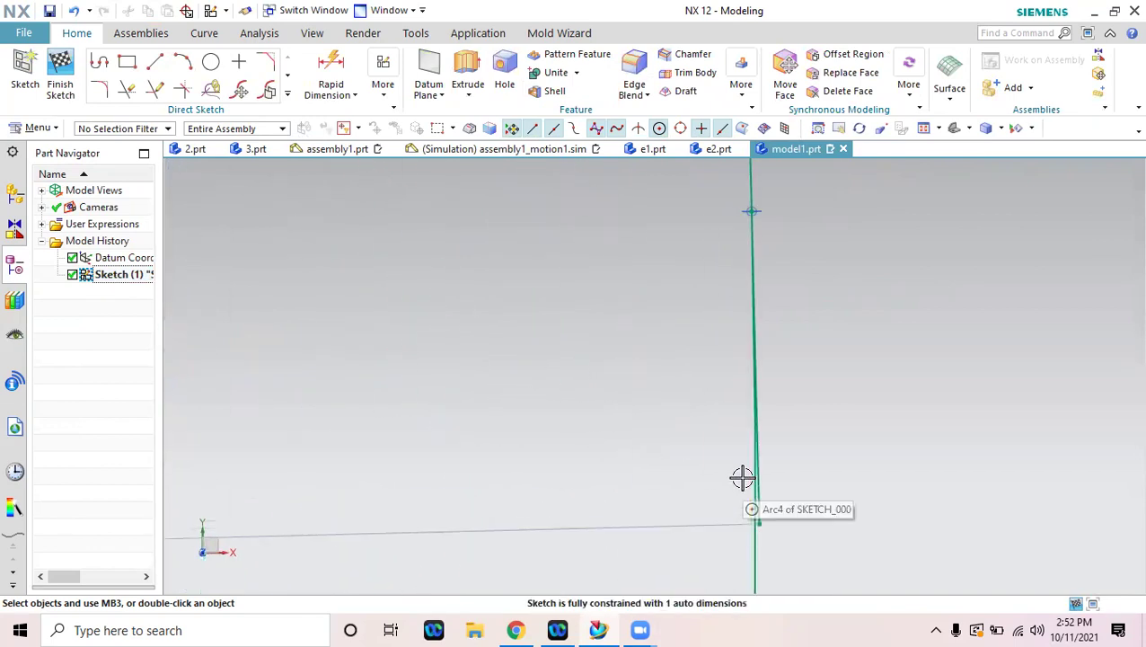
{"action": "scroll", "coordinate": [828, 490], "scroll_direction": "down", "scroll_amount": 1}
{"action": "middle_click_drag", "start_coordinate": [486, 333], "coordinate": [443, 199], "text": "shift"}
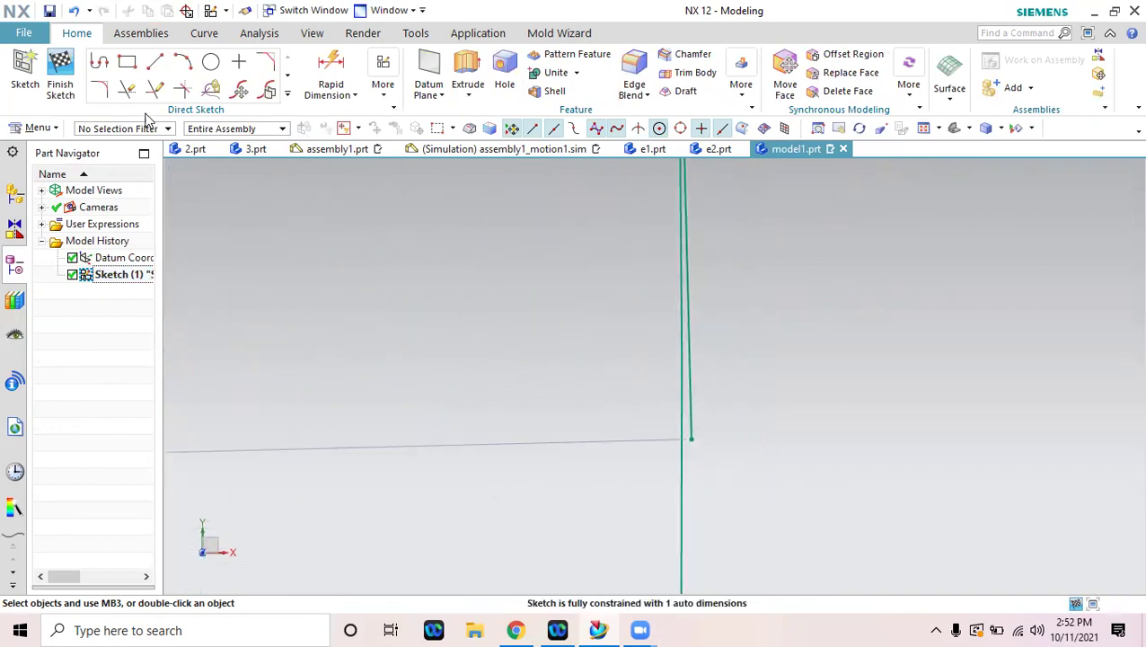
{"action": "scroll", "coordinate": [826, 396], "scroll_direction": "up", "scroll_amount": 5}
{"action": "left_click", "coordinate": [825, 399]}
Inspect the remaining joints between the side lines and the outer arcs for overhanging ends, and close Quick Trim.
{"action": "scroll", "coordinate": [256, 392], "scroll_direction": "down", "scroll_amount": 6}
{"action": "scroll", "coordinate": [332, 342], "scroll_direction": "down", "scroll_amount": 4}
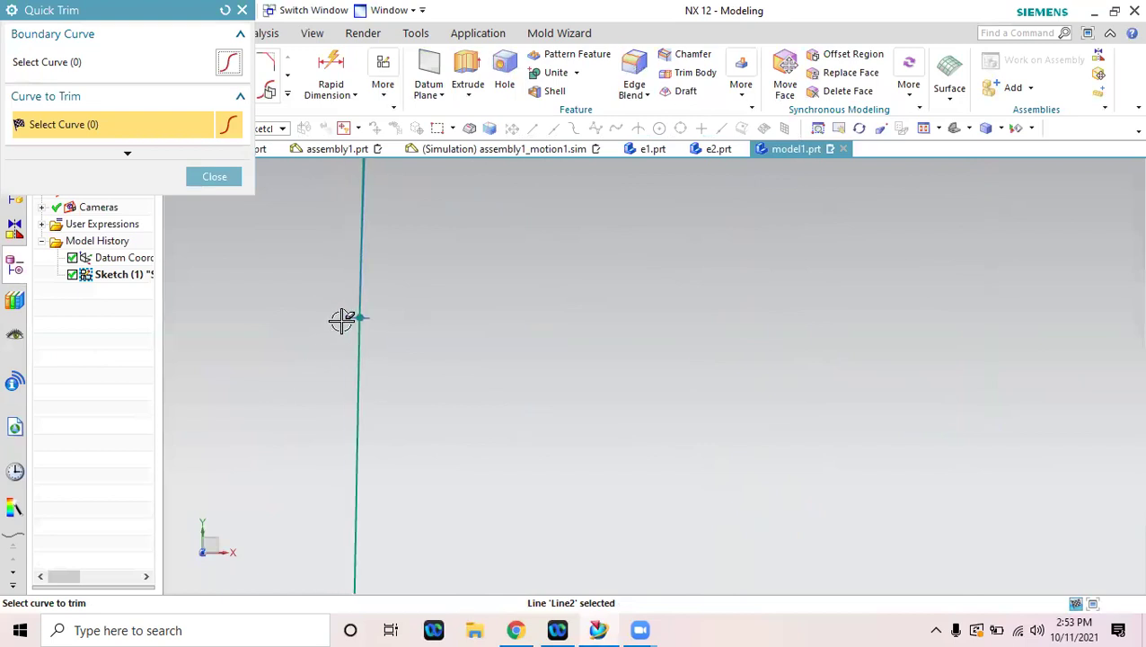
{"action": "scroll", "coordinate": [364, 314], "scroll_direction": "down", "scroll_amount": 3}
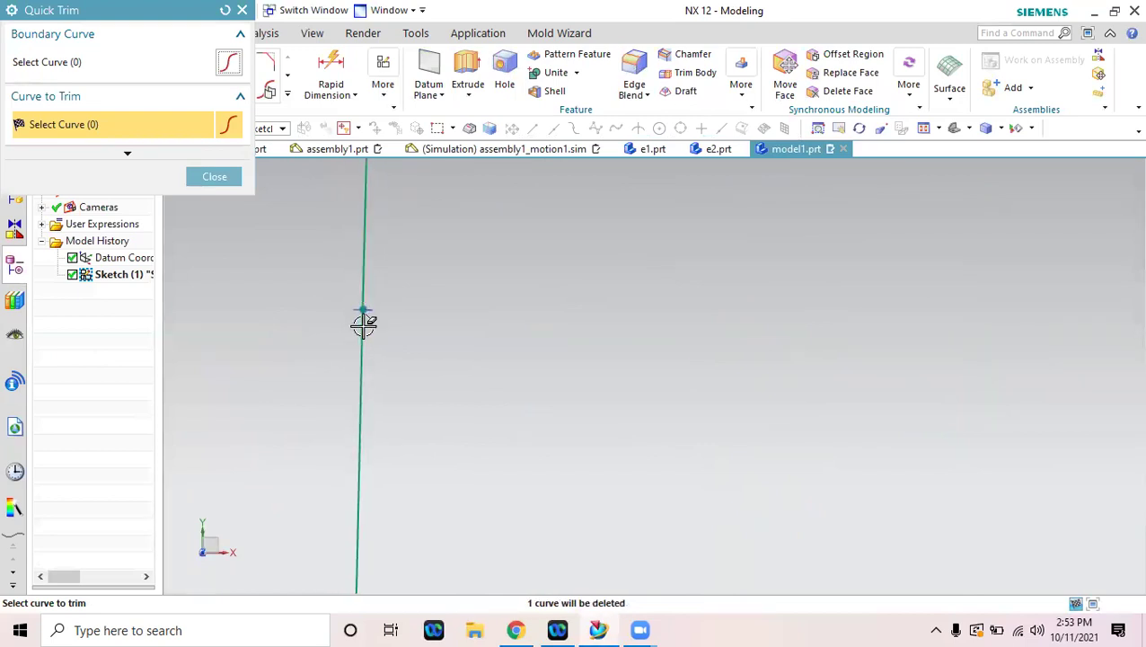
{"action": "scroll", "coordinate": [350, 343], "scroll_direction": "up", "scroll_amount": 5}
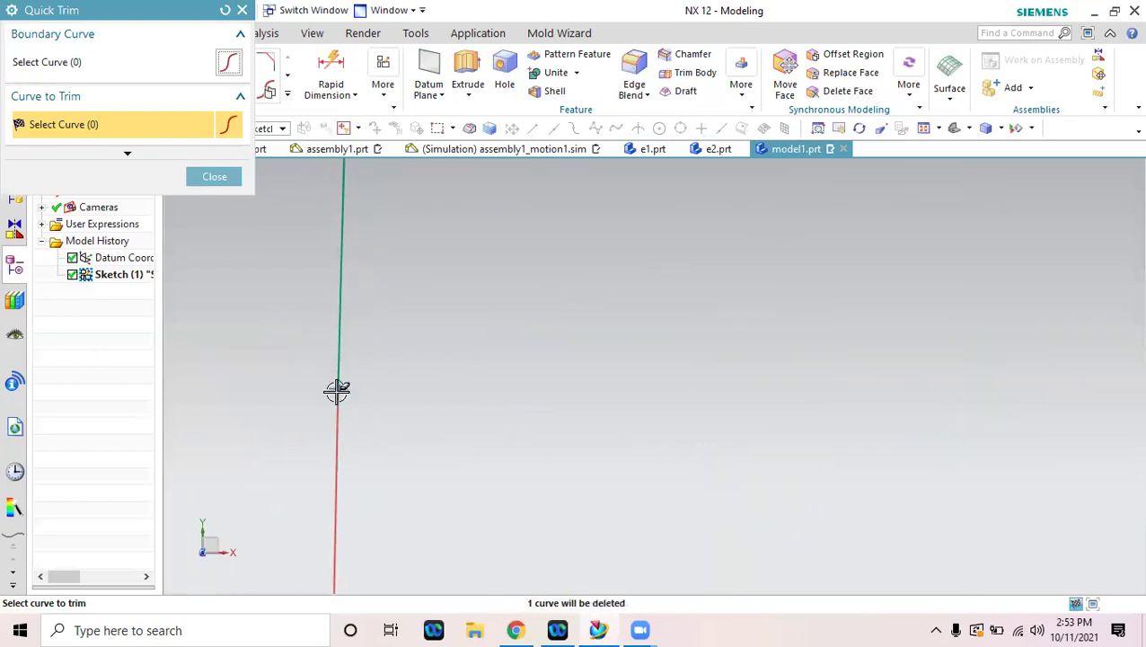
{"action": "scroll", "coordinate": [342, 408], "scroll_direction": "up", "scroll_amount": 5}
{"action": "scroll", "coordinate": [342, 416], "scroll_direction": "up", "scroll_amount": 10}
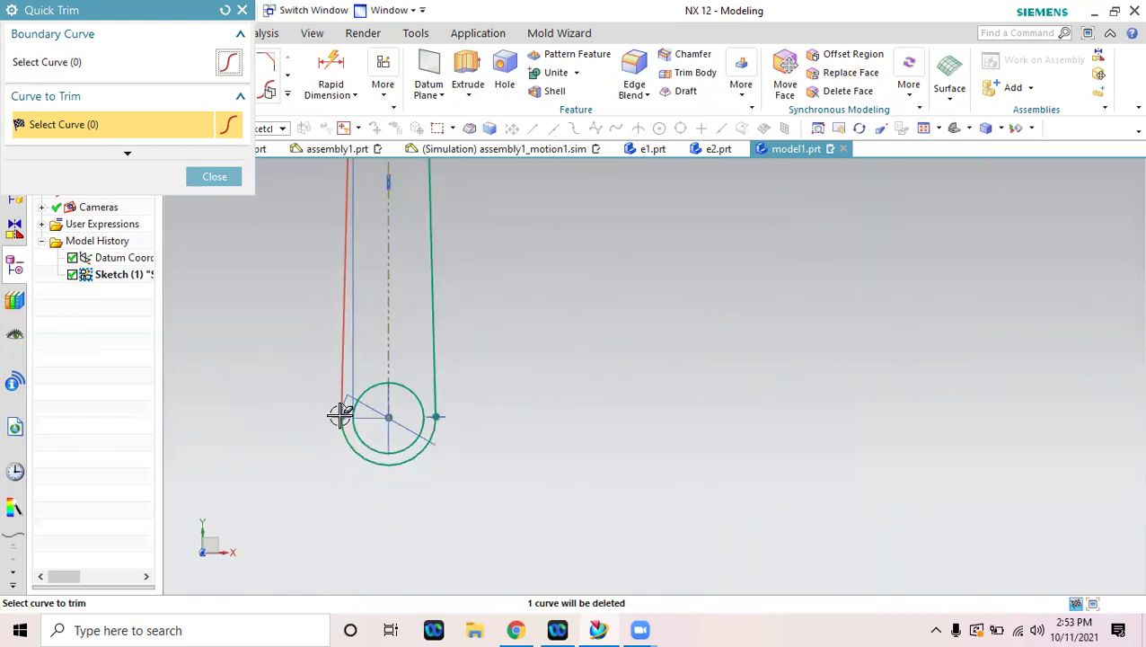
{"action": "middle_click_drag", "start_coordinate": [489, 318], "coordinate": [503, 510], "text": "shift"}
{"action": "scroll", "coordinate": [364, 285], "scroll_direction": "down", "scroll_amount": 1}
{"action": "scroll", "coordinate": [443, 353], "scroll_direction": "down", "scroll_amount": 6}
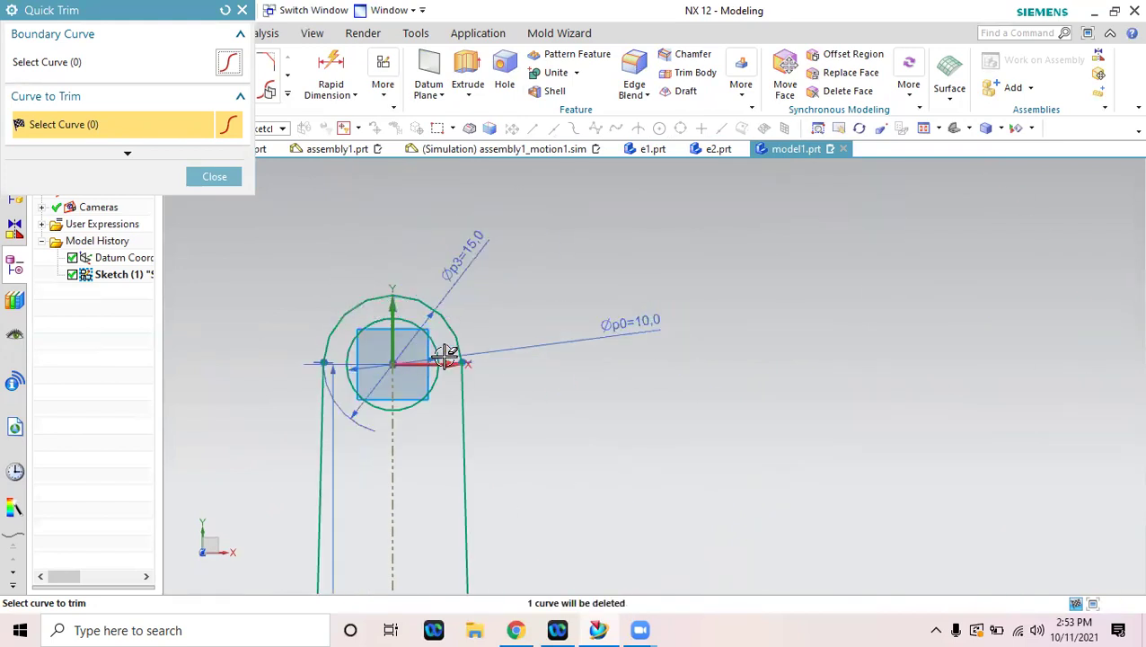
{"action": "scroll", "coordinate": [530, 377], "scroll_direction": "down", "scroll_amount": 5}
{"action": "scroll", "coordinate": [530, 406], "scroll_direction": "up", "scroll_amount": 5}
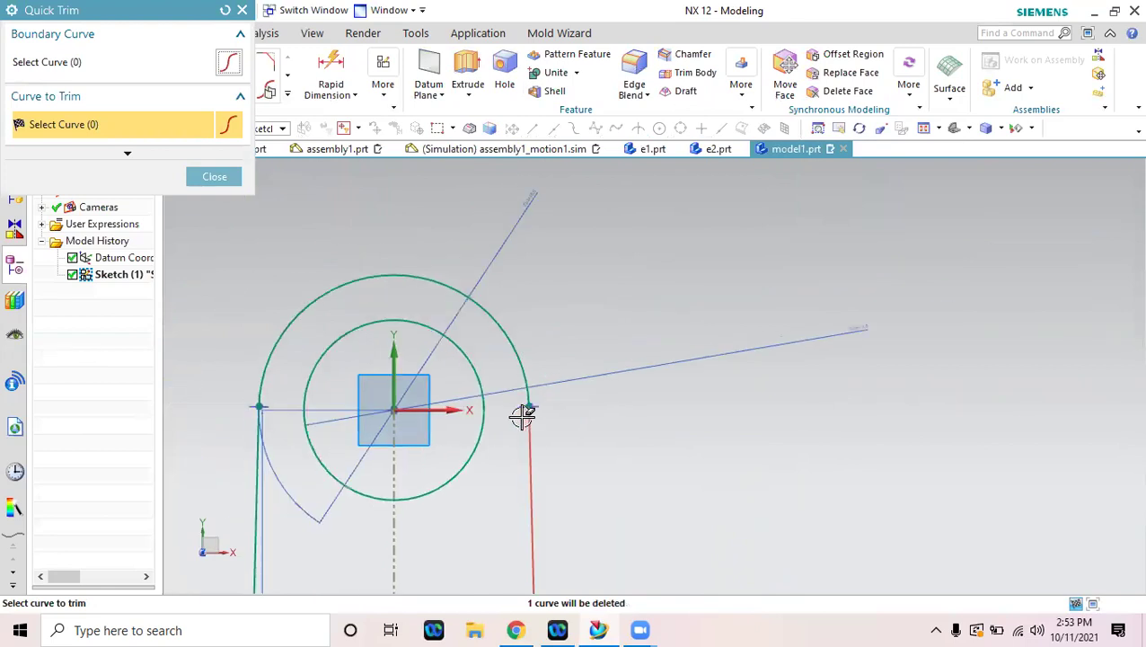
{"action": "left_click", "coordinate": [214, 176]}
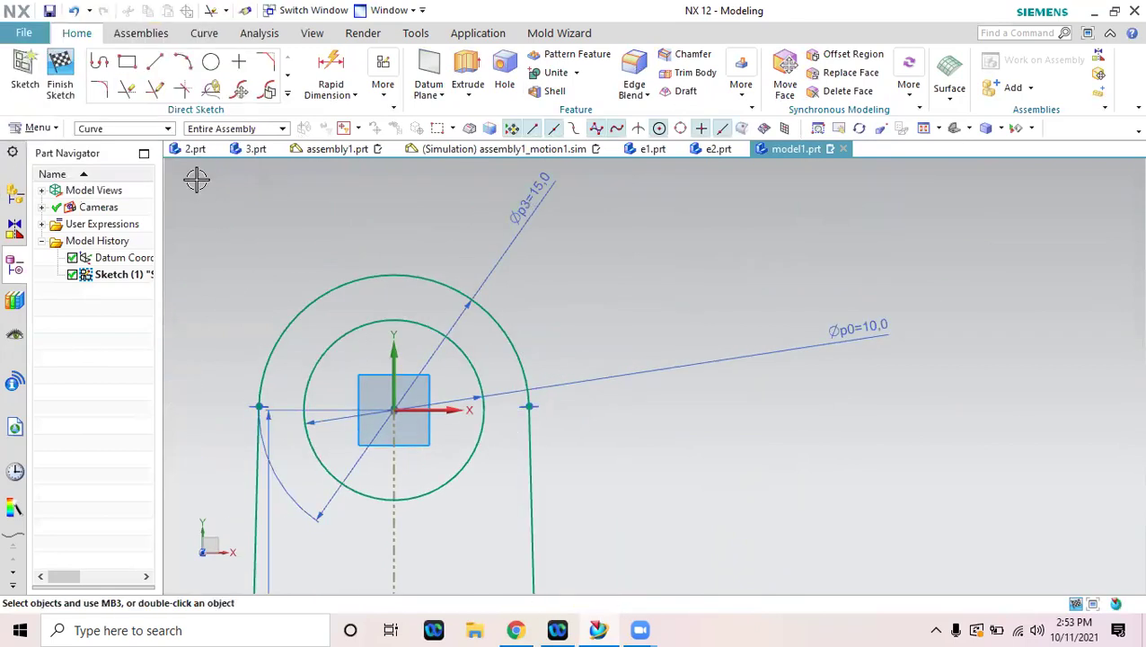
Finish the sketch and restart the Extrude with the corrected rod outline and both inner circles as the section.
{"action": "left_click", "coordinate": [78, 84]}
{"action": "scroll", "coordinate": [552, 397], "scroll_direction": "up", "scroll_amount": 6}
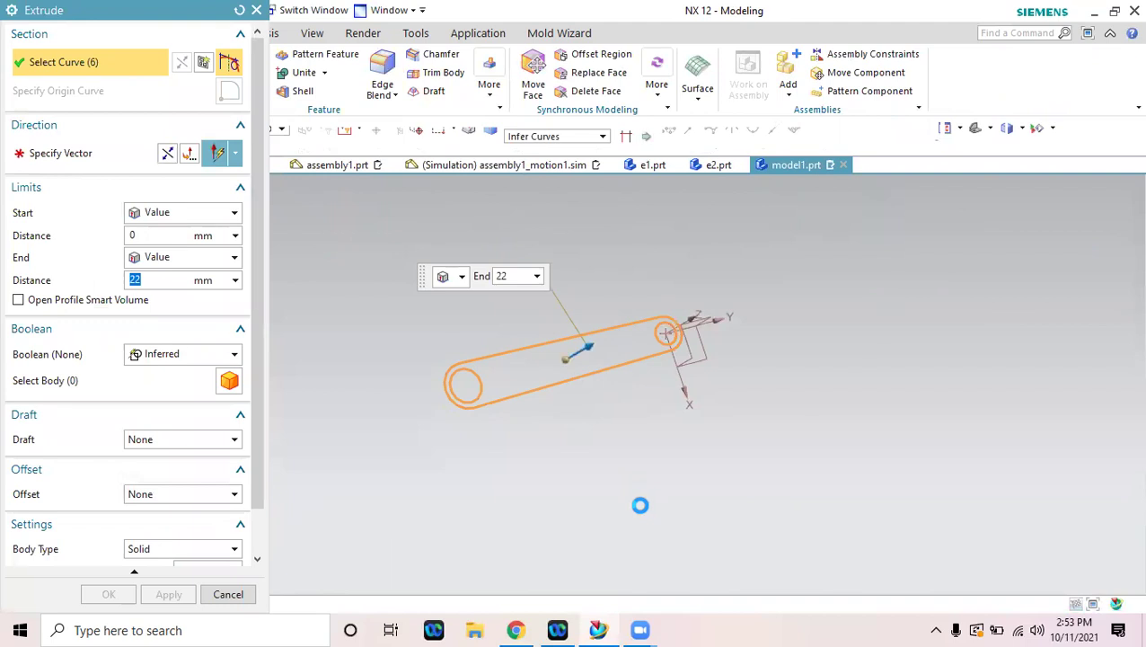
Extrude the link profile with its two holes as a solid, using a symmetric distance of 5 mm.
{"action": "middle_click_drag", "start_coordinate": [639, 504], "coordinate": [583, 481]}
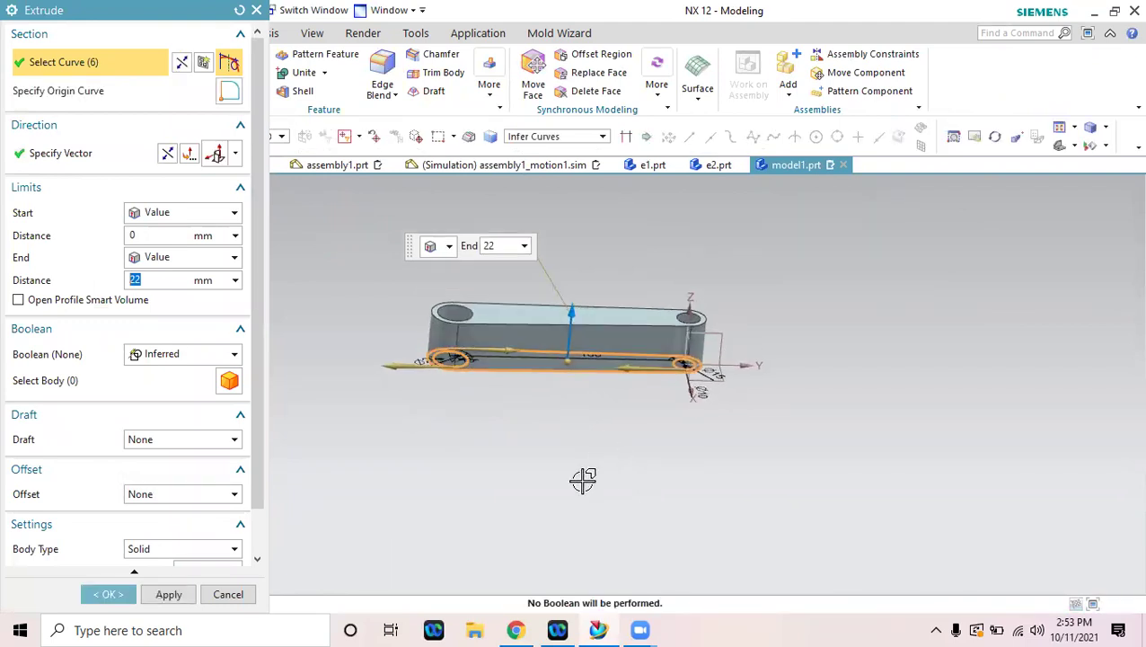
{"action": "left_click", "coordinate": [162, 258]}
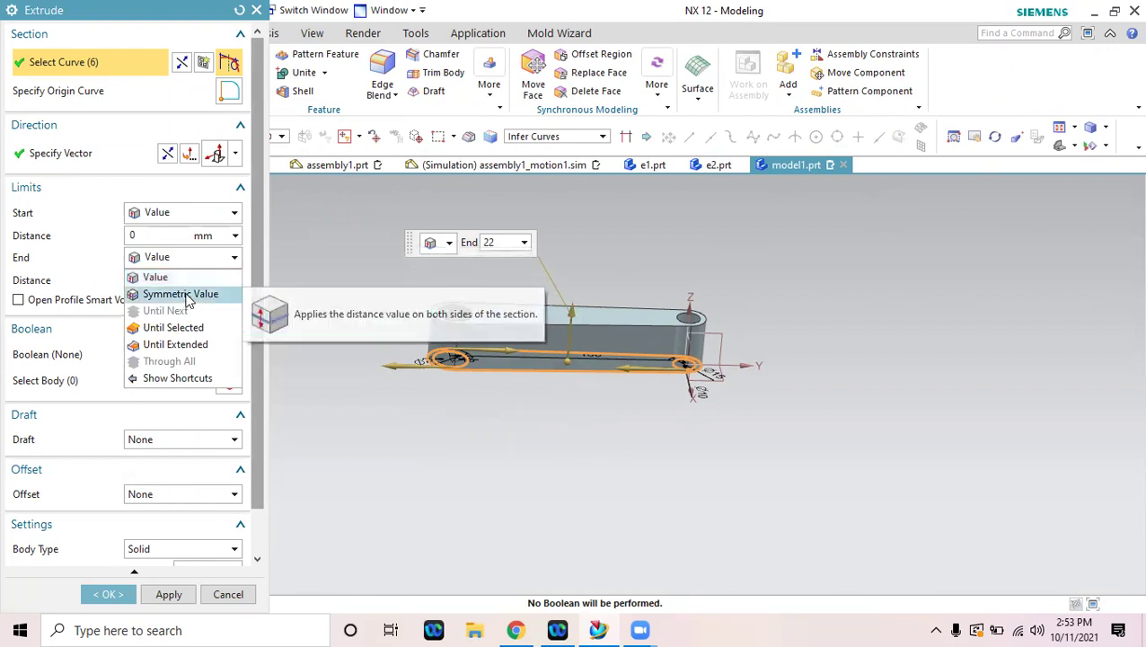
{"action": "left_click", "coordinate": [184, 296]}
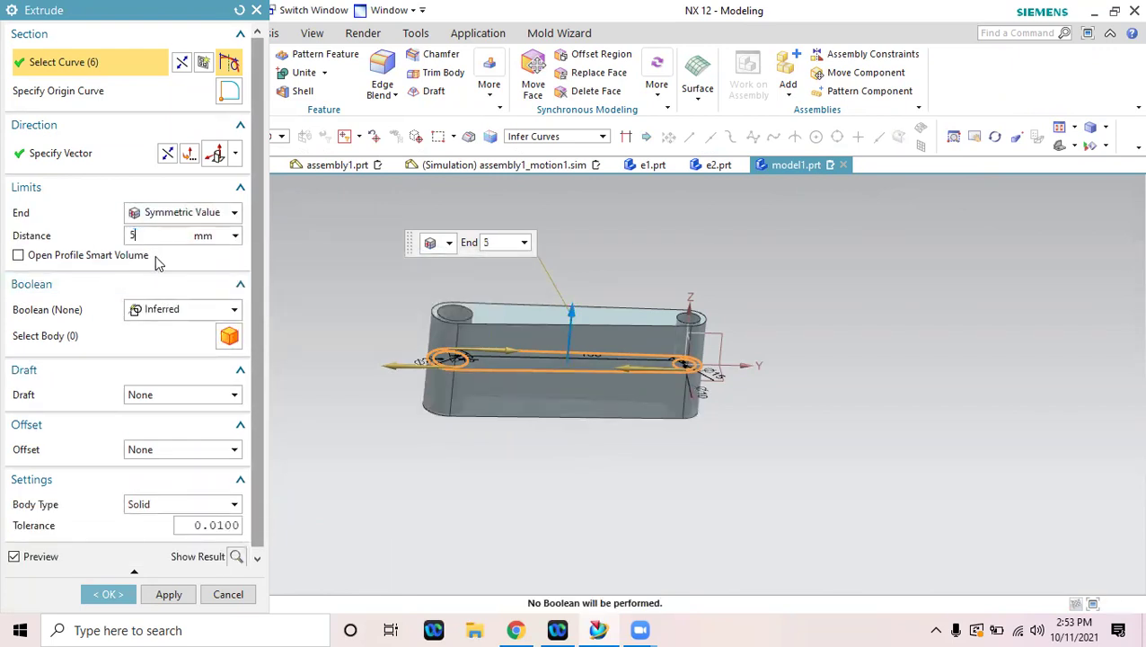
{"action": "type", "text": "5"}
{"action": "key", "text": "Return"}
{"action": "left_click", "coordinate": [115, 593]}
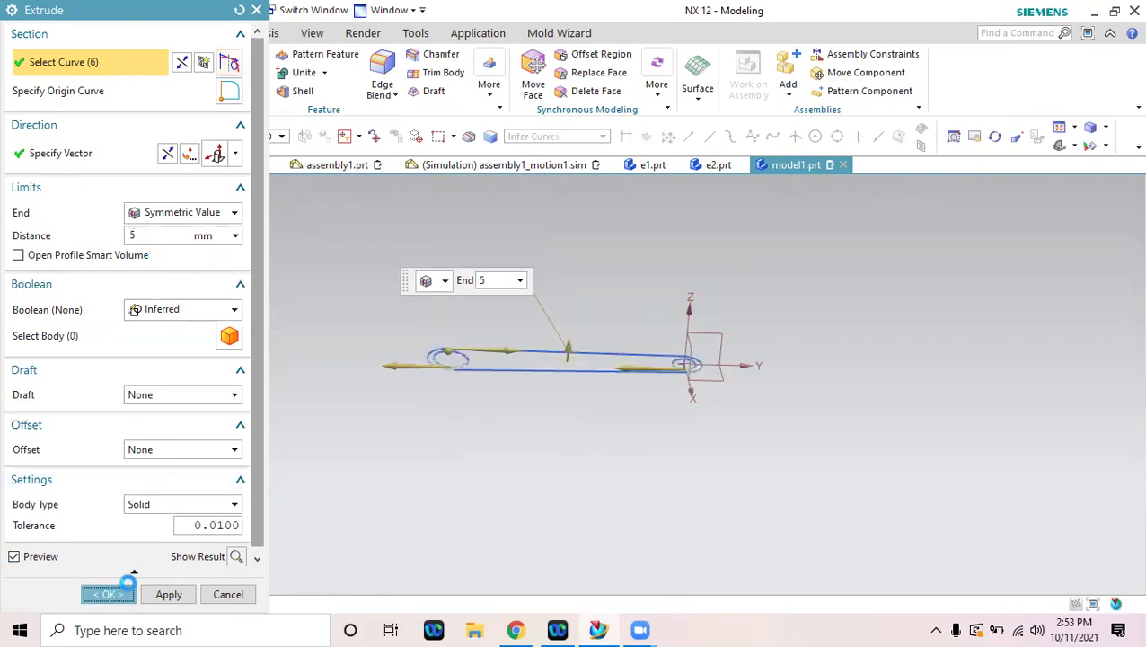
Hide all sketches in the part and dismiss the Lenovo System Update notice without installing.
{"action": "middle_click_drag", "start_coordinate": [528, 430], "coordinate": [456, 468]}
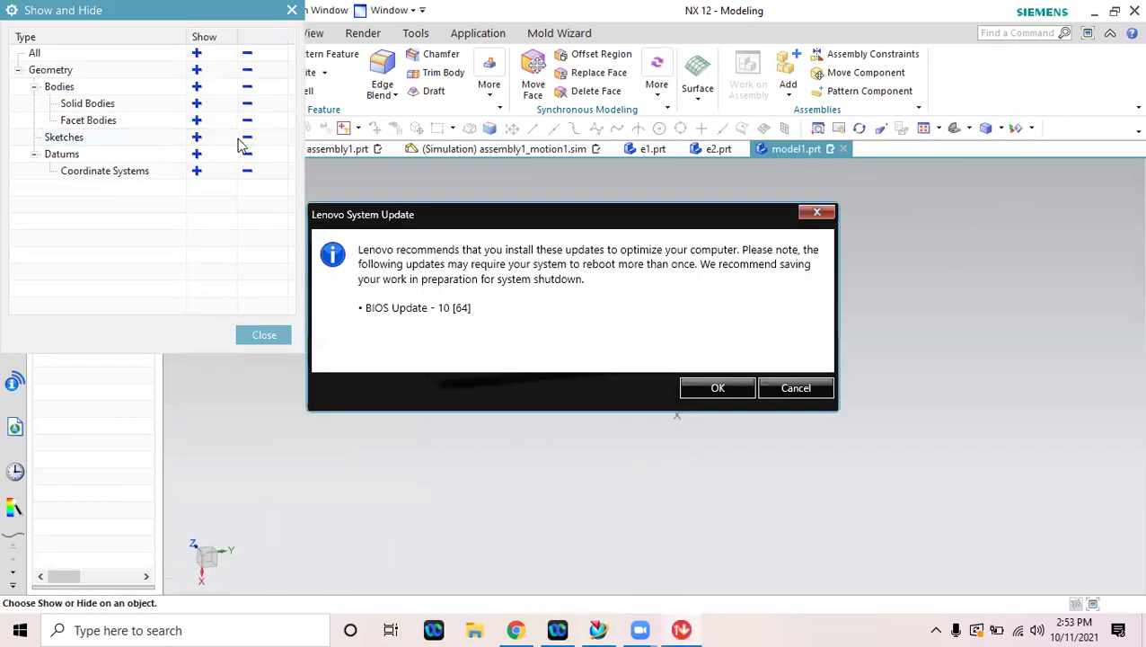
{"action": "left_click", "coordinate": [247, 138]}
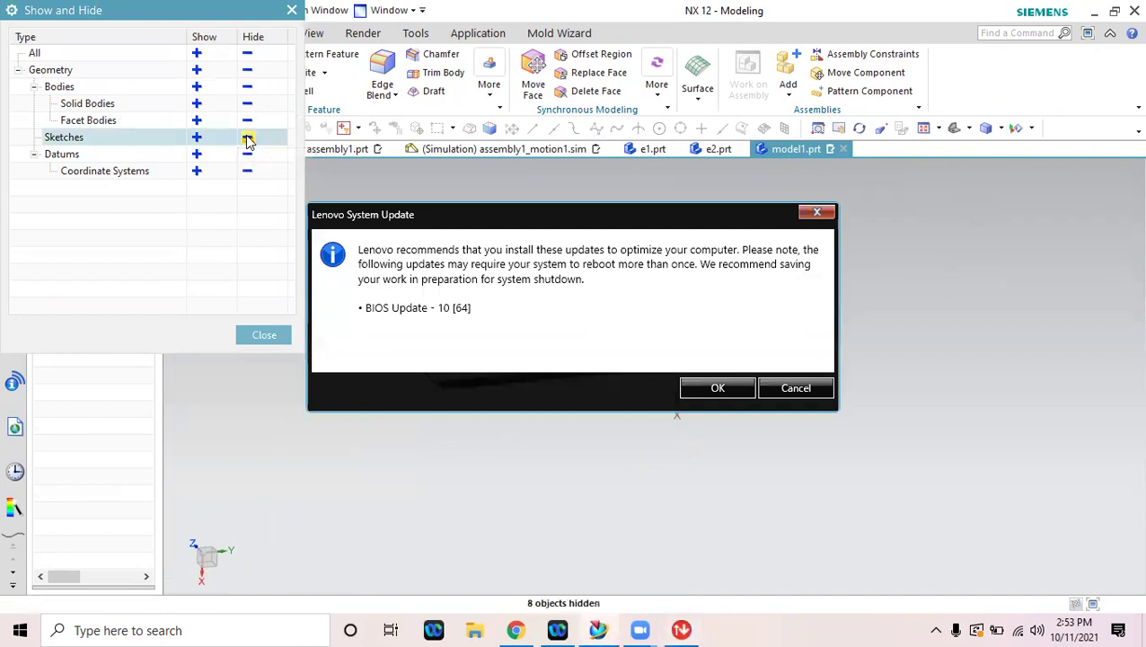
{"action": "left_click", "coordinate": [264, 335]}
{"action": "left_click", "coordinate": [793, 390]}
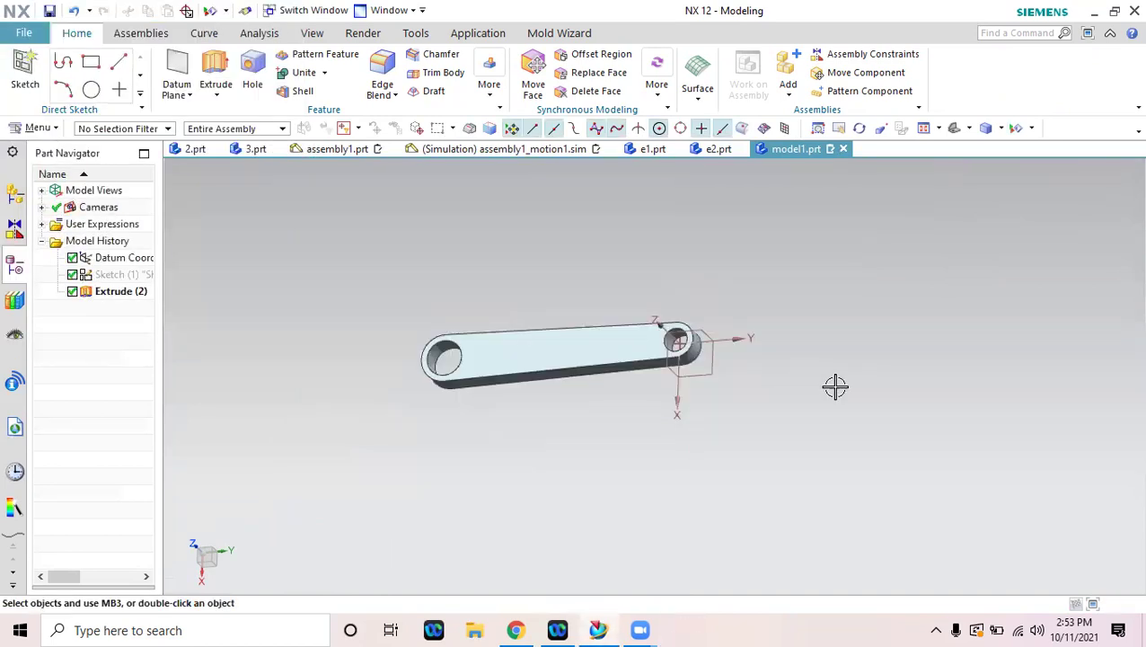
Change the link body's display colour to Deep Sky (ID 205).
{"action": "left_click", "coordinate": [315, 40]}
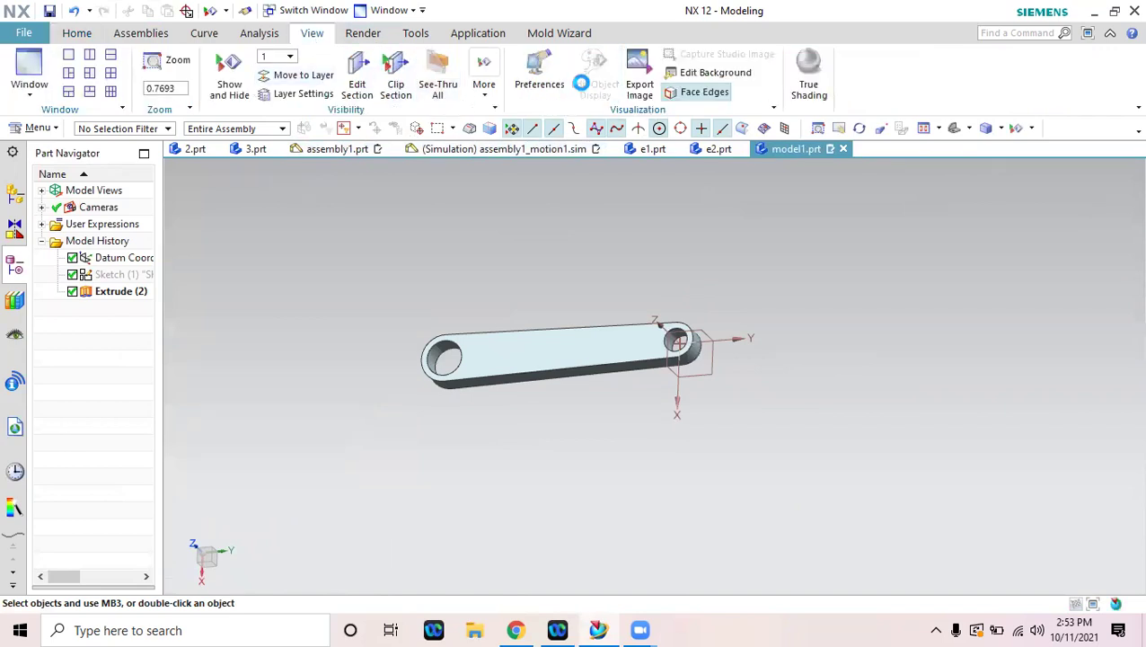
{"action": "left_click", "coordinate": [511, 350]}
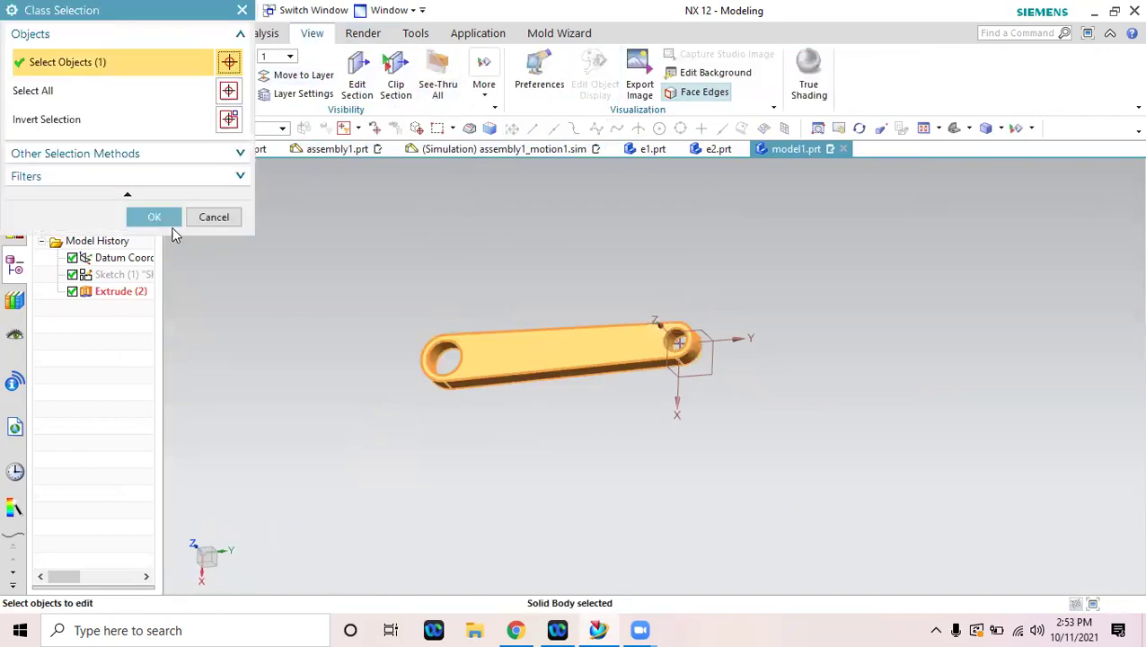
{"action": "left_click", "coordinate": [153, 217]}
{"action": "left_click", "coordinate": [204, 111]}
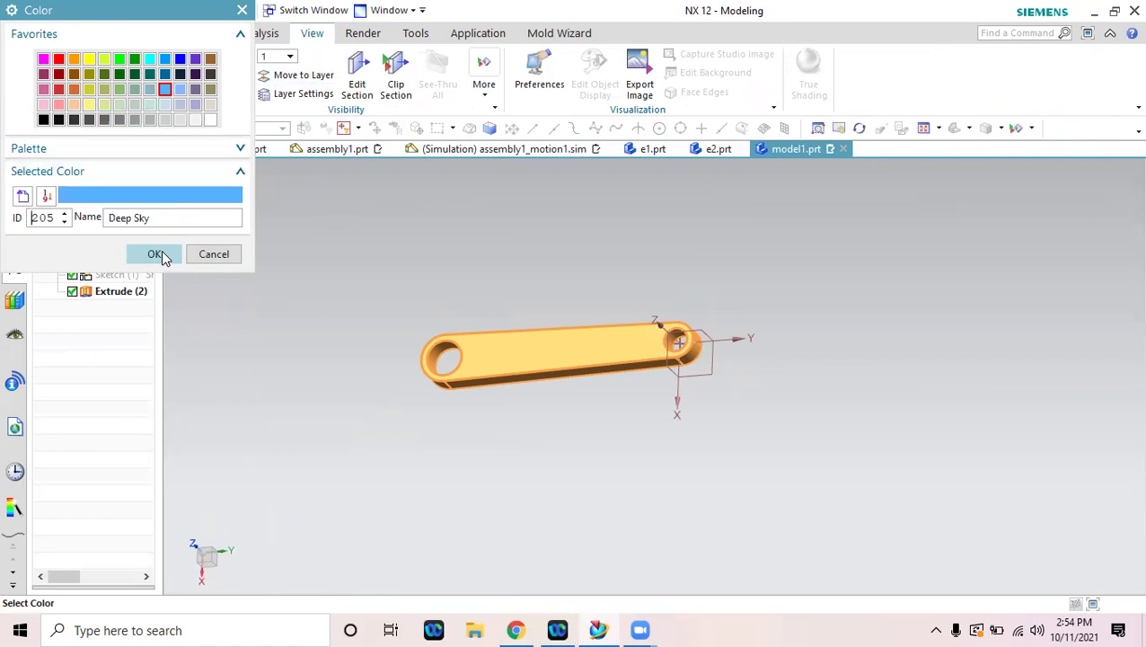
{"action": "left_click", "coordinate": [156, 254]}
{"action": "left_click", "coordinate": [108, 483]}
Save the link part under the new name e3.
{"action": "middle_click_drag", "start_coordinate": [455, 448], "coordinate": [513, 381]}
{"action": "scroll", "coordinate": [507, 337], "scroll_direction": "up", "scroll_amount": 2}
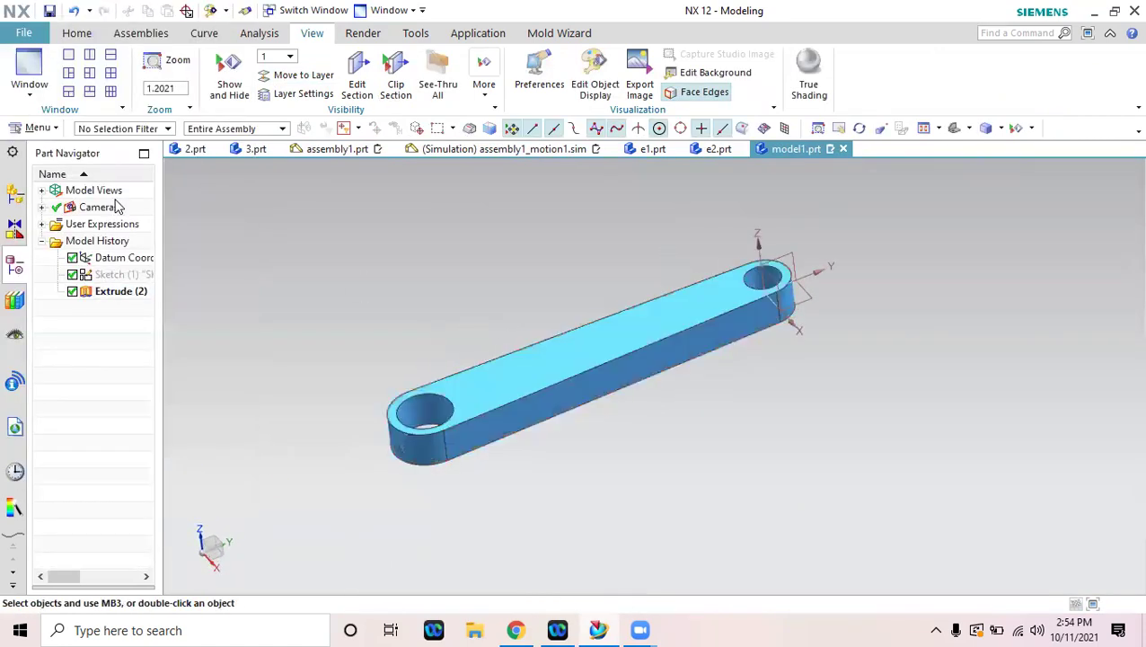
{"action": "left_click", "coordinate": [31, 37]}
{"action": "mouse_move", "coordinate": [63, 141]}
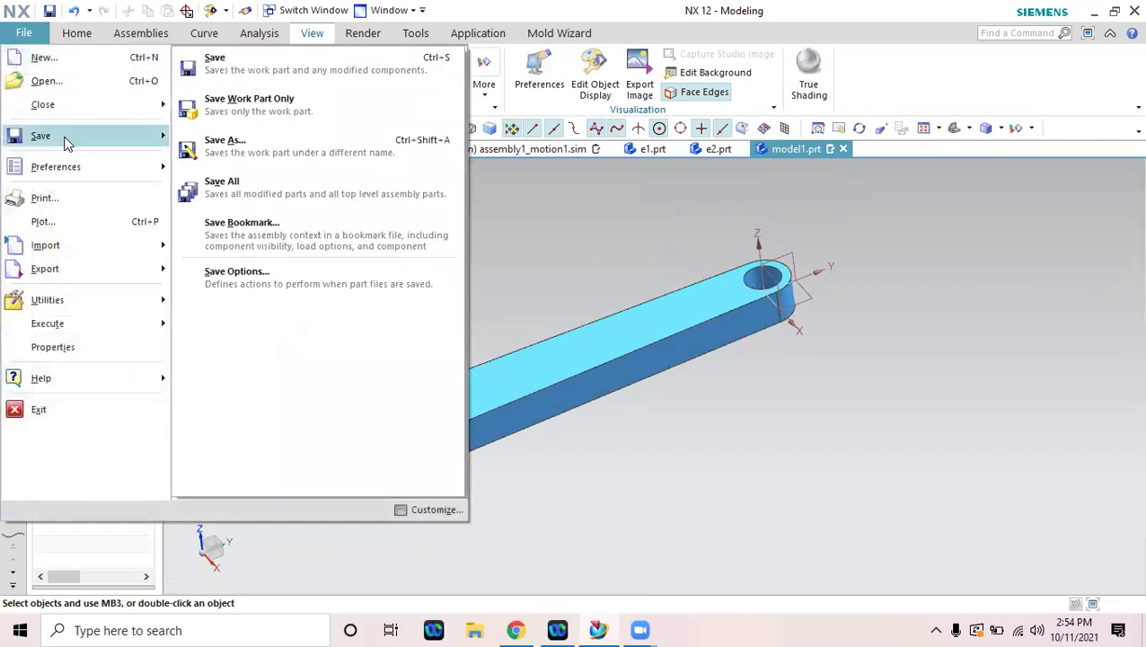
{"action": "left_click", "coordinate": [216, 148]}
{"action": "type", "text": "e3"}
{"action": "key", "text": "Return"}
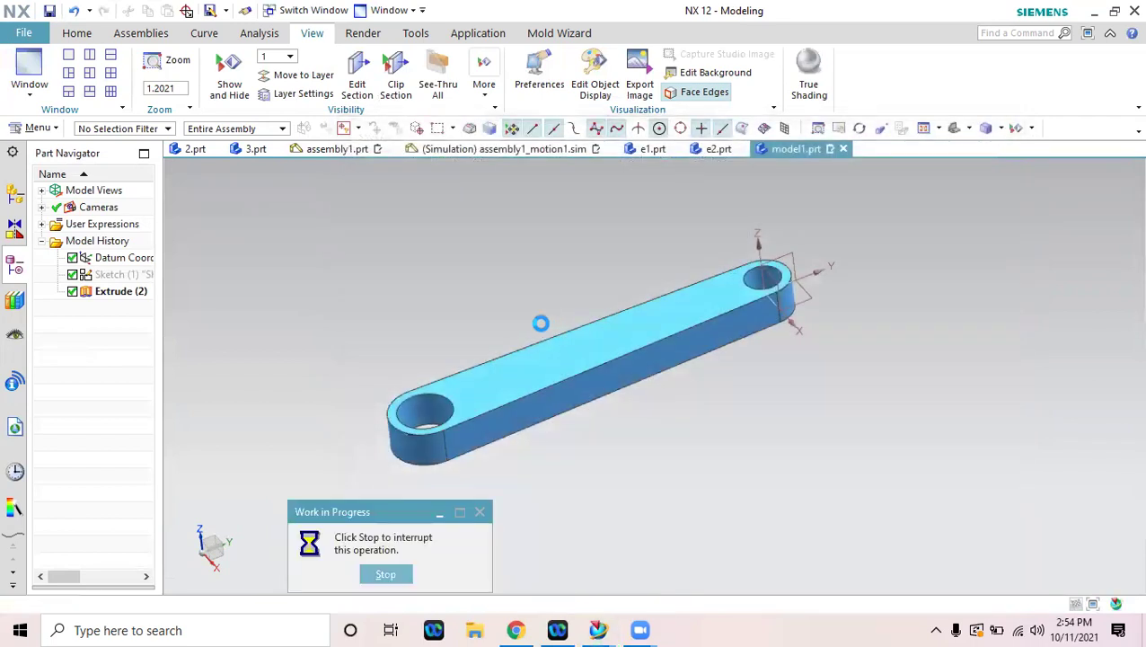
Create a new model part file.
{"action": "left_click", "coordinate": [24, 34]}
{"action": "left_click", "coordinate": [43, 55]}
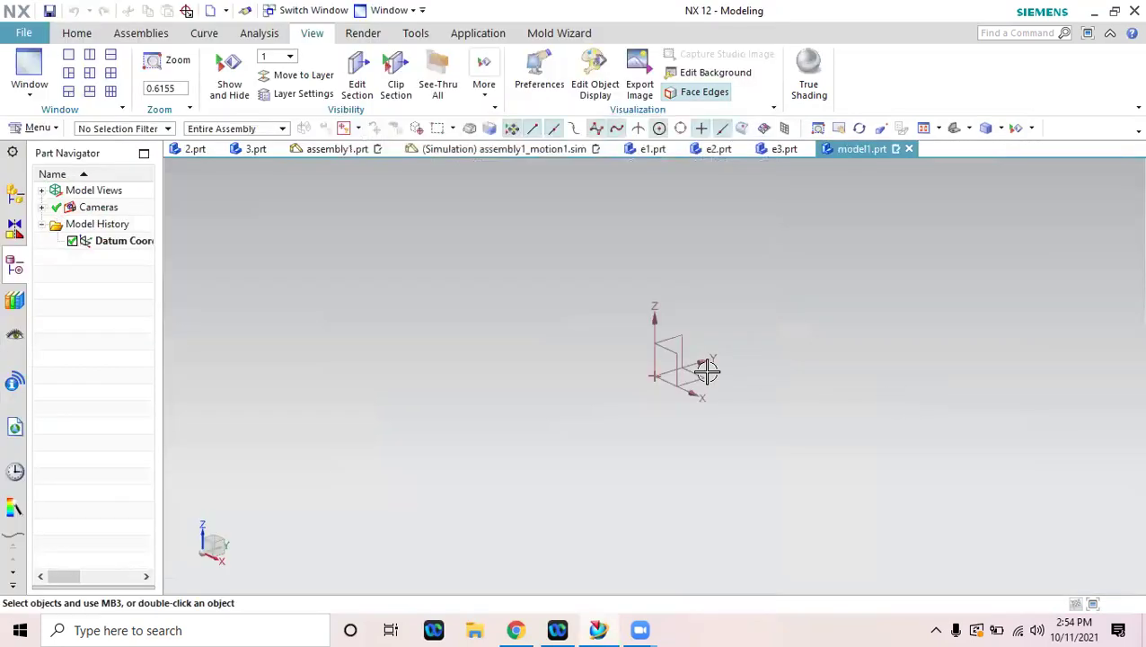
{"action": "left_click", "coordinate": [24, 33]}
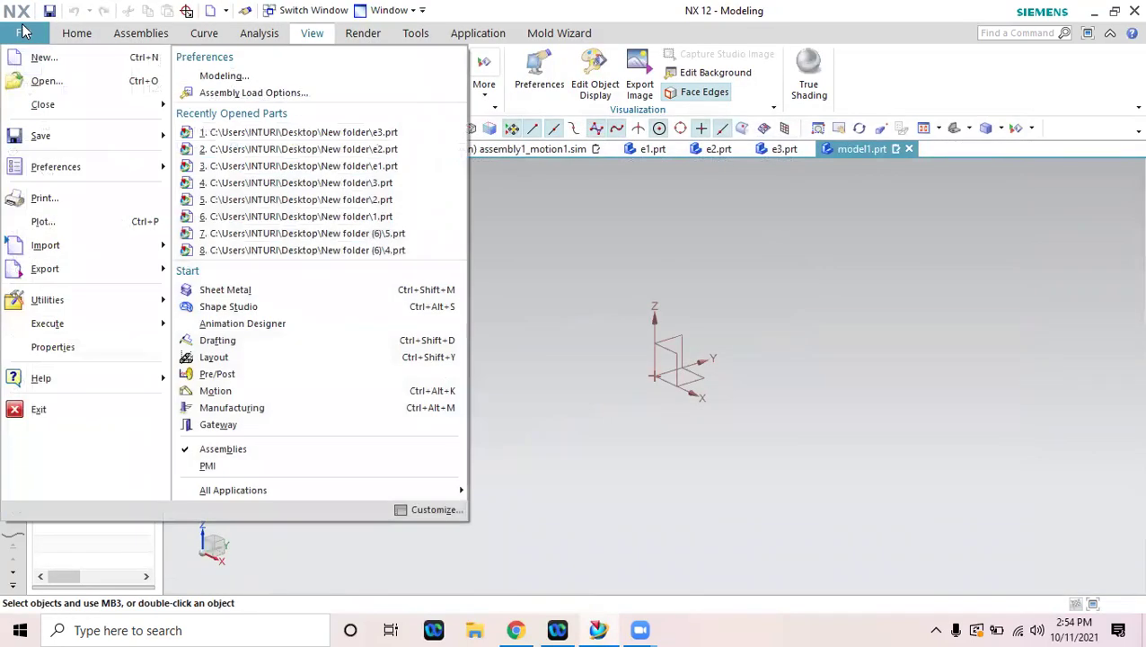
{"action": "left_click", "coordinate": [682, 254]}
Start a sketch on the YZ plane of the datum coordinate system.
{"action": "left_click", "coordinate": [76, 33]}
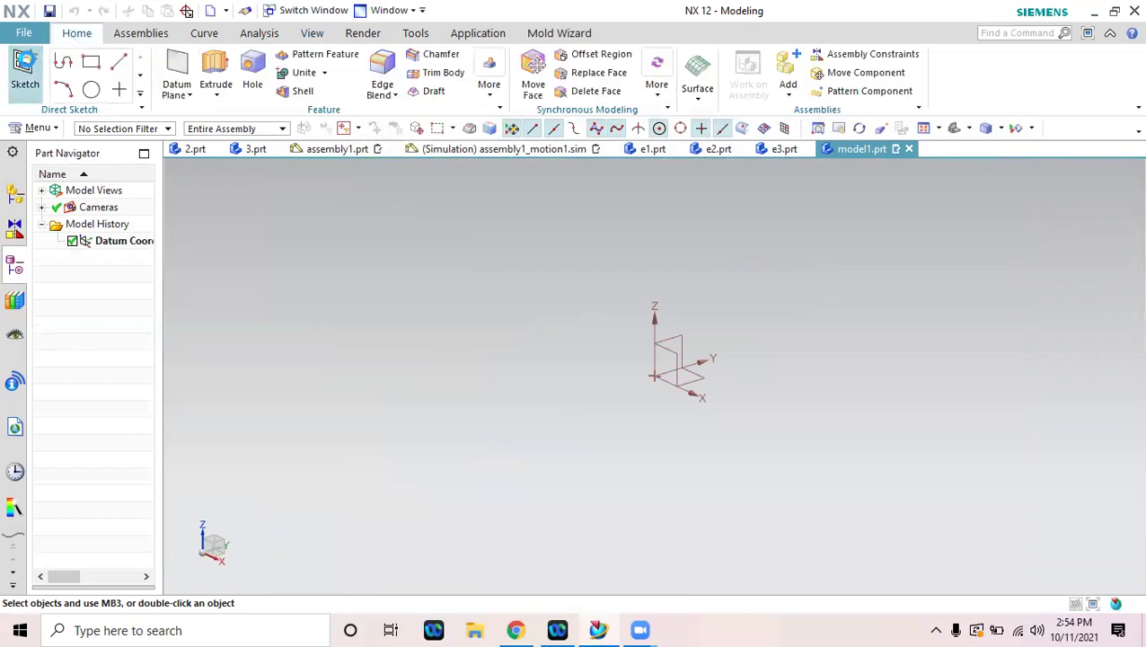
{"action": "left_click", "coordinate": [678, 343]}
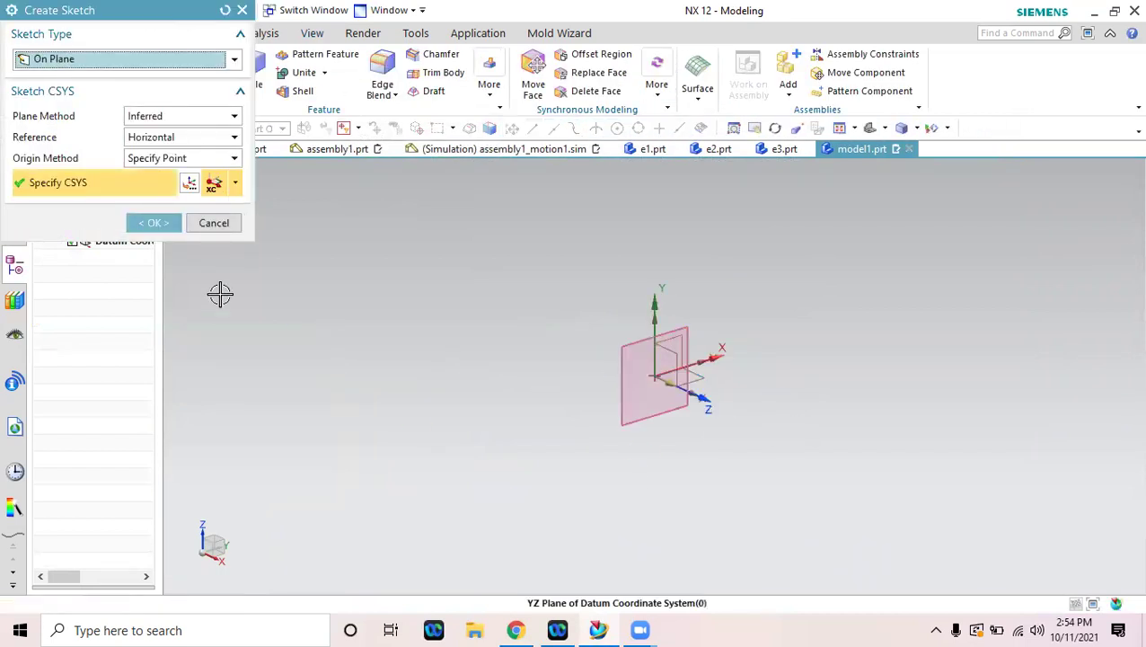
{"action": "left_click", "coordinate": [157, 224]}
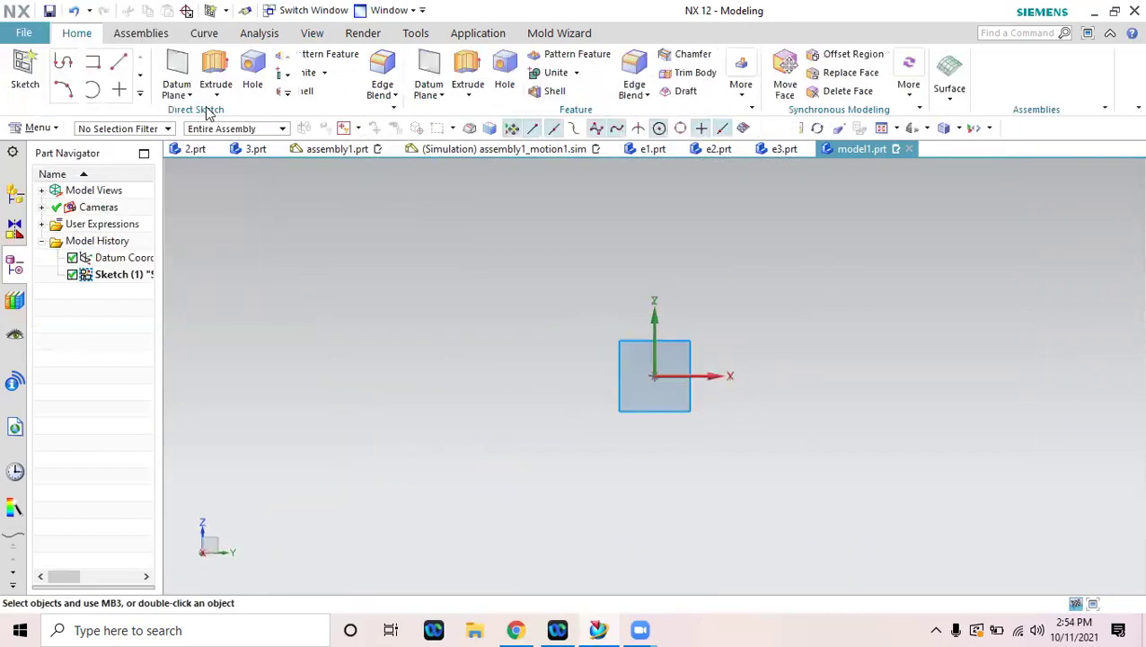
Draw a circle centred on the origin, set its diameter to 15 mm, and finish the sketch.
{"action": "left_click", "coordinate": [654, 375]}
{"action": "left_click", "coordinate": [654, 468]}
{"action": "key", "text": "Escape"}
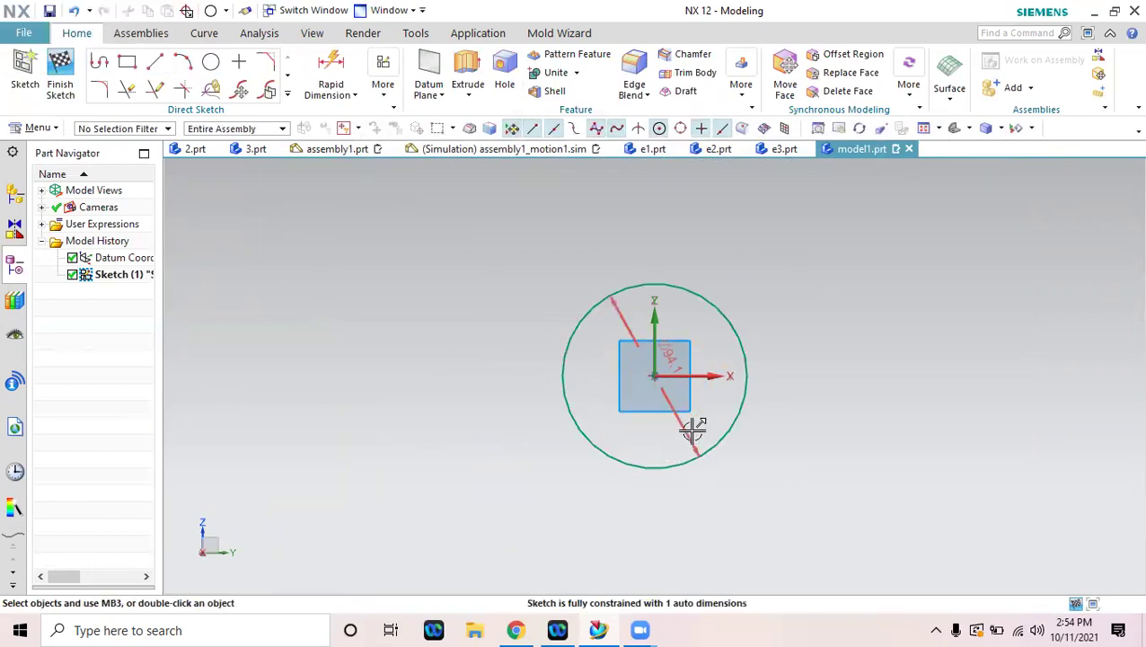
{"action": "type", "text": "15"}
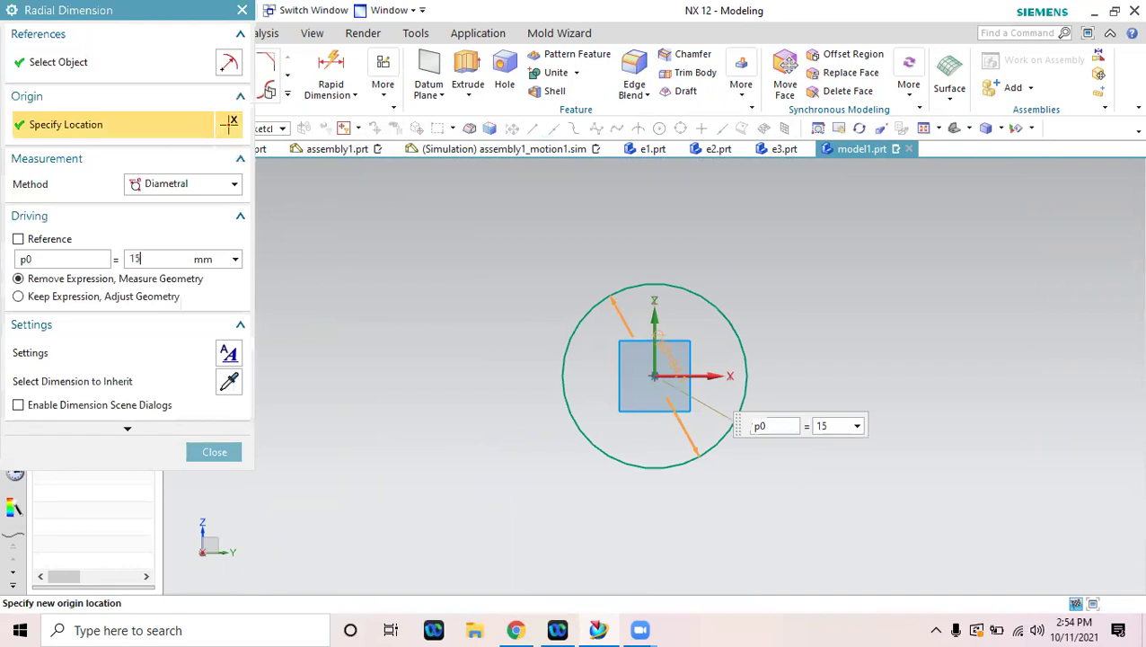
{"action": "key", "text": "Return"}
{"action": "scroll", "coordinate": [686, 437], "scroll_direction": "up", "scroll_amount": 1}
{"action": "middle_click_drag", "start_coordinate": [700, 453], "coordinate": [701, 399], "text": "shift"}
{"action": "left_click", "coordinate": [215, 452]}
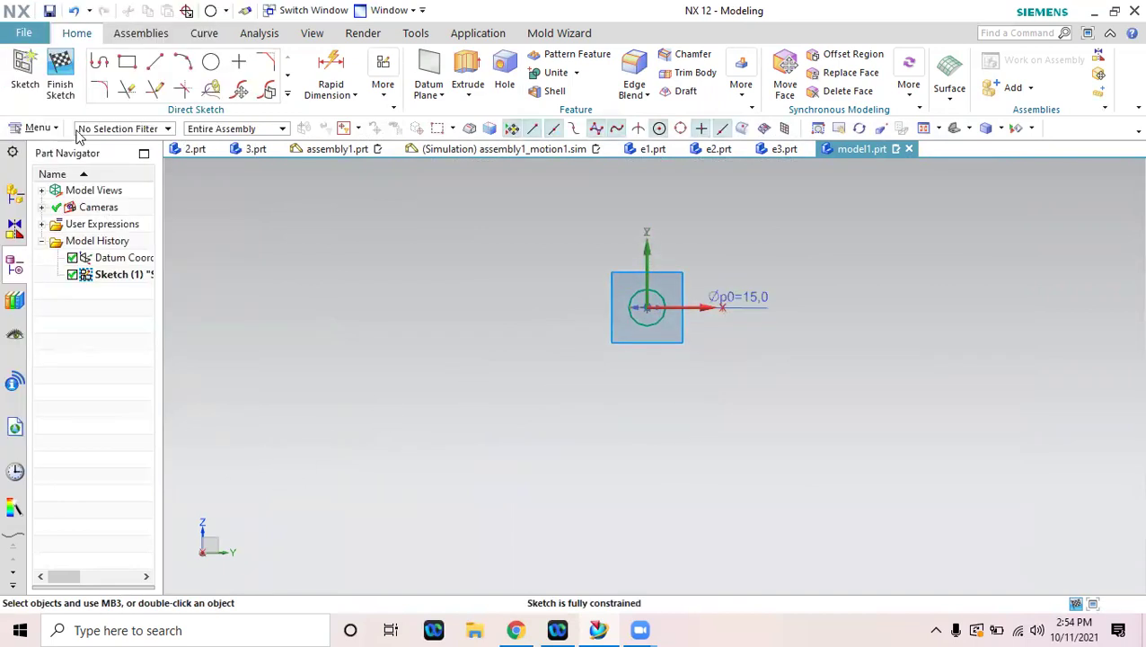
{"action": "left_click", "coordinate": [63, 72]}
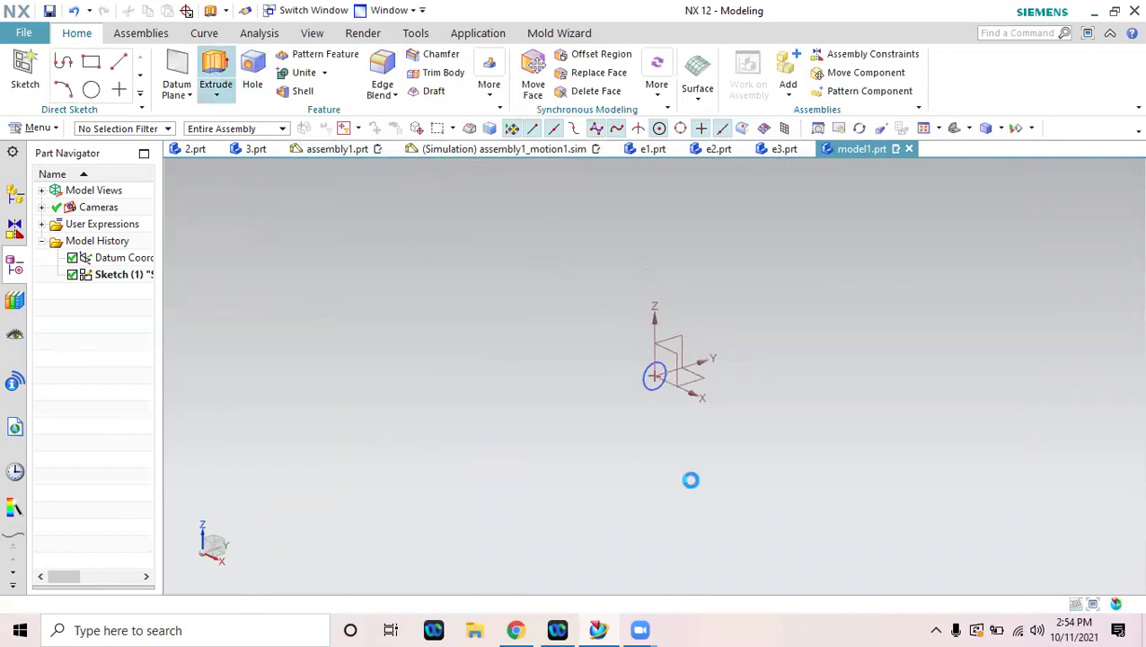
Extrude the 15 mm circle by 10 mm in the reversed direction, towards negative X, as a solid cylinder.
{"action": "left_click", "coordinate": [648, 392]}
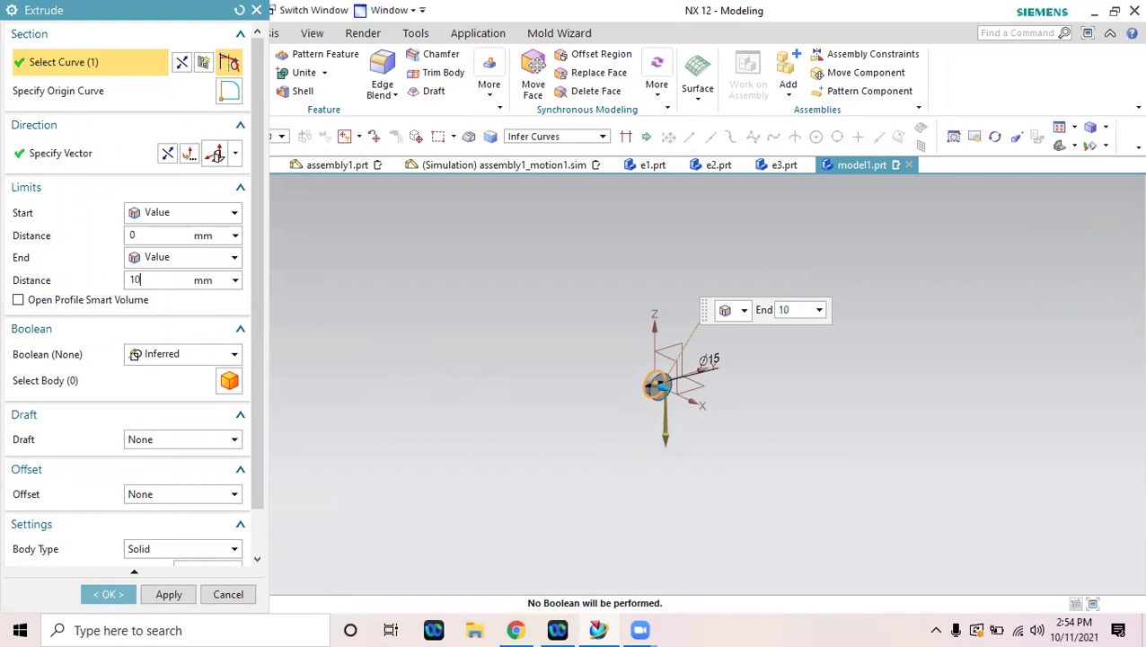
{"action": "left_click", "coordinate": [165, 152]}
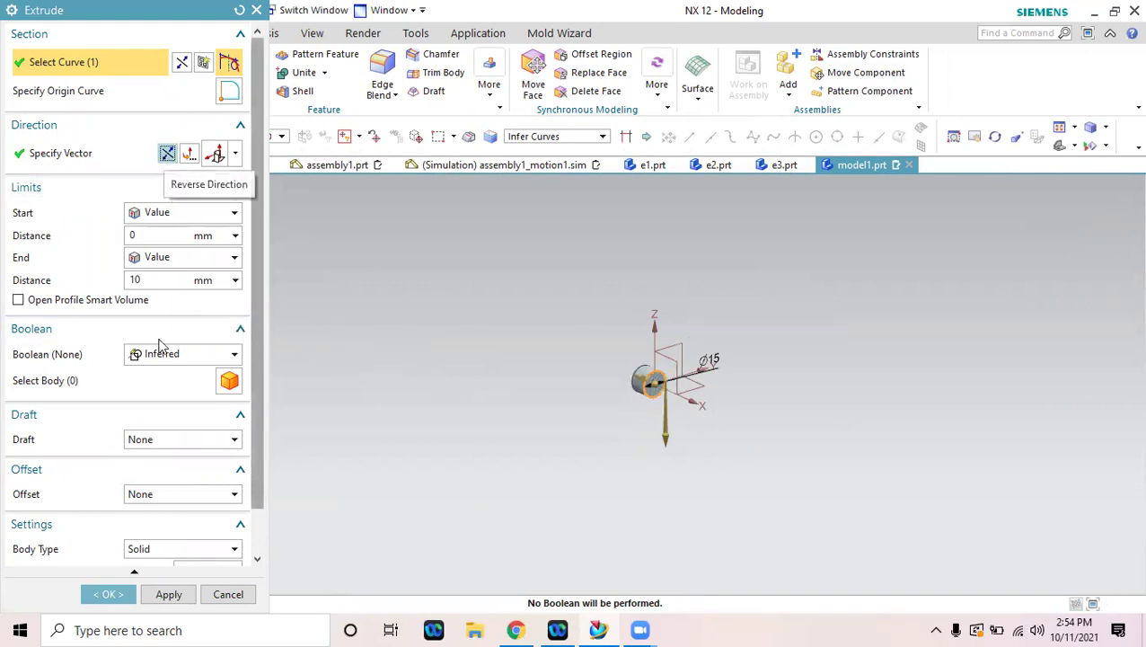
{"action": "left_click", "coordinate": [117, 593]}
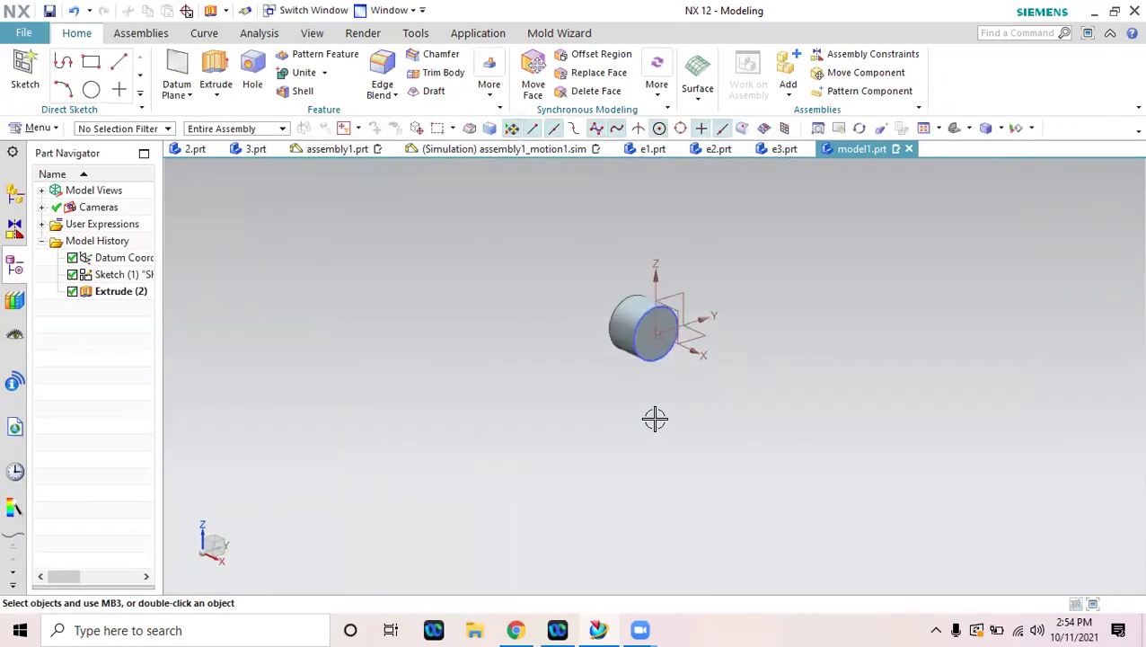
Start a sketch on the cylinder's flat end face at the datum origin.
{"action": "scroll", "coordinate": [662, 378], "scroll_direction": "up", "scroll_amount": 4}
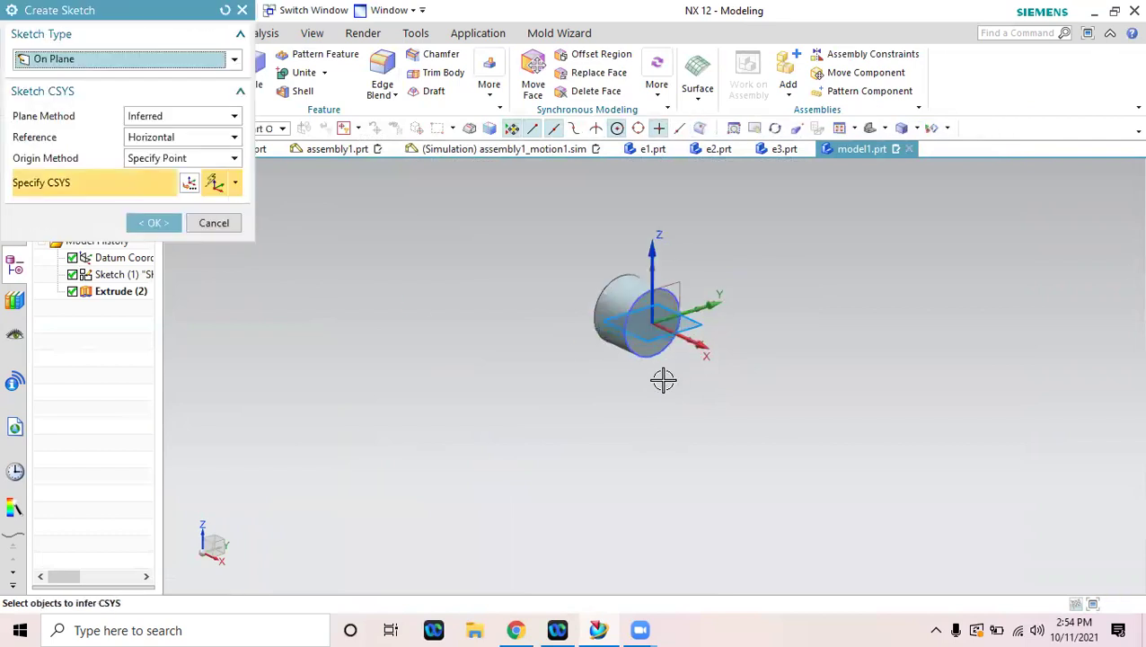
{"action": "left_click", "coordinate": [645, 319]}
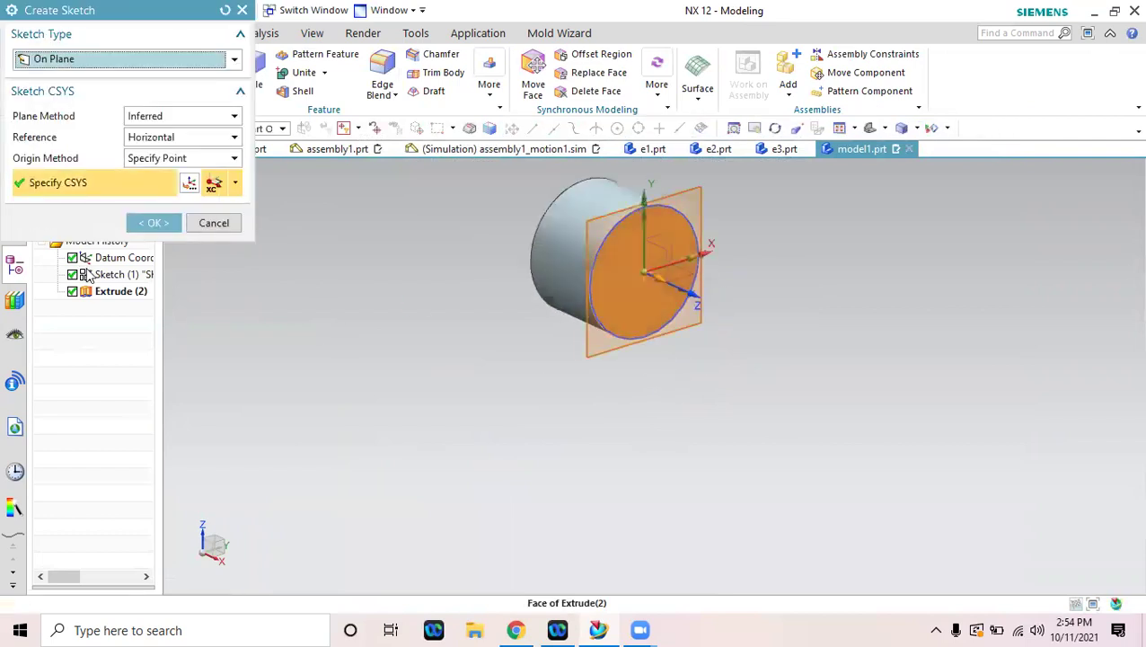
{"action": "left_click", "coordinate": [153, 223]}
Draw a vertical line 35 mm long straight down from the origin and convert it to a reference line.
{"action": "mouse_move", "coordinate": [460, 451]}
{"action": "middle_mouse_down", "text": "shift"}
{"action": "mouse_move", "coordinate": [483, 379]}
{"action": "mouse_move", "coordinate": [480, 337]}
{"action": "middle_mouse_up", "text": "shift"}
{"action": "left_click", "coordinate": [157, 64]}
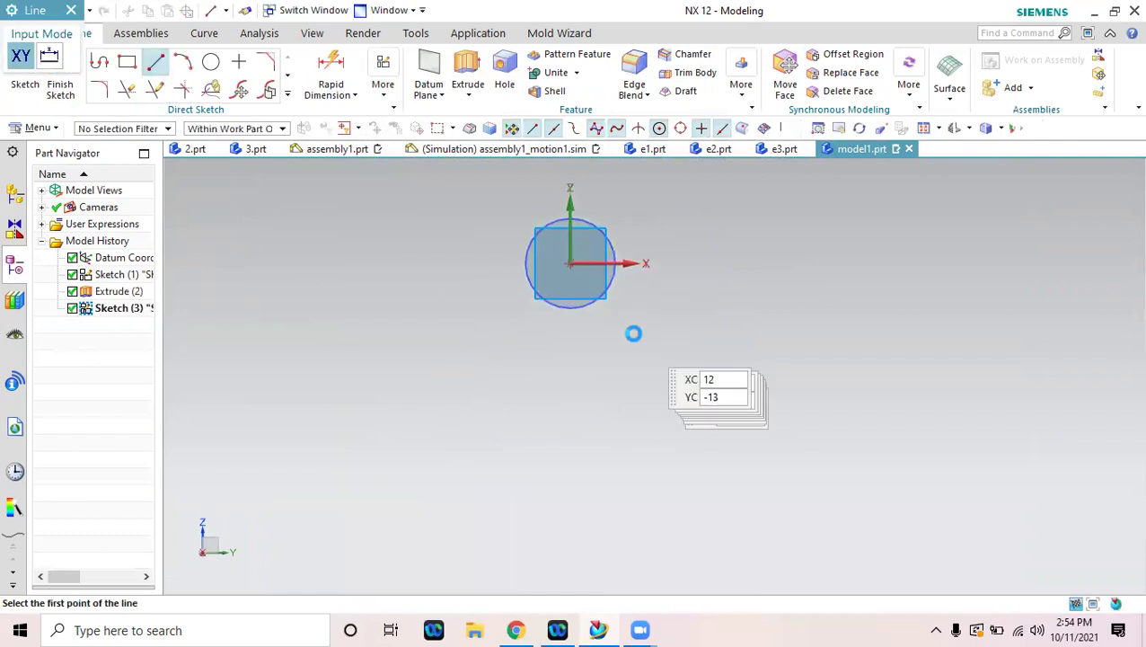
{"action": "left_click", "coordinate": [570, 263]}
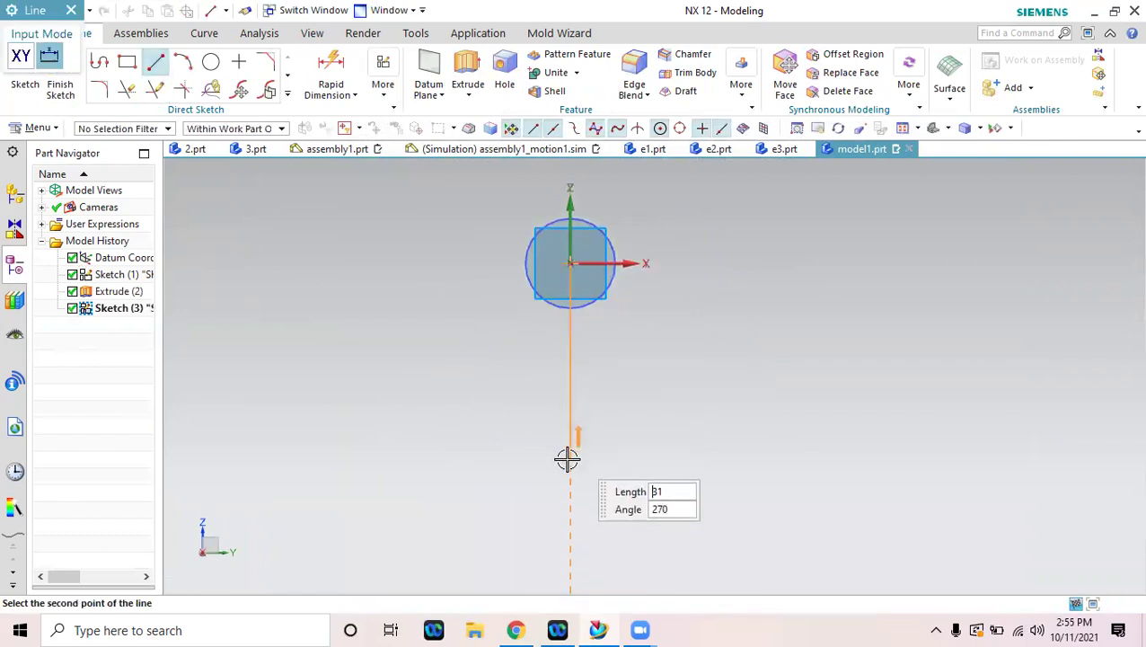
{"action": "left_click", "coordinate": [570, 478]}
{"action": "key", "text": "Escape"}
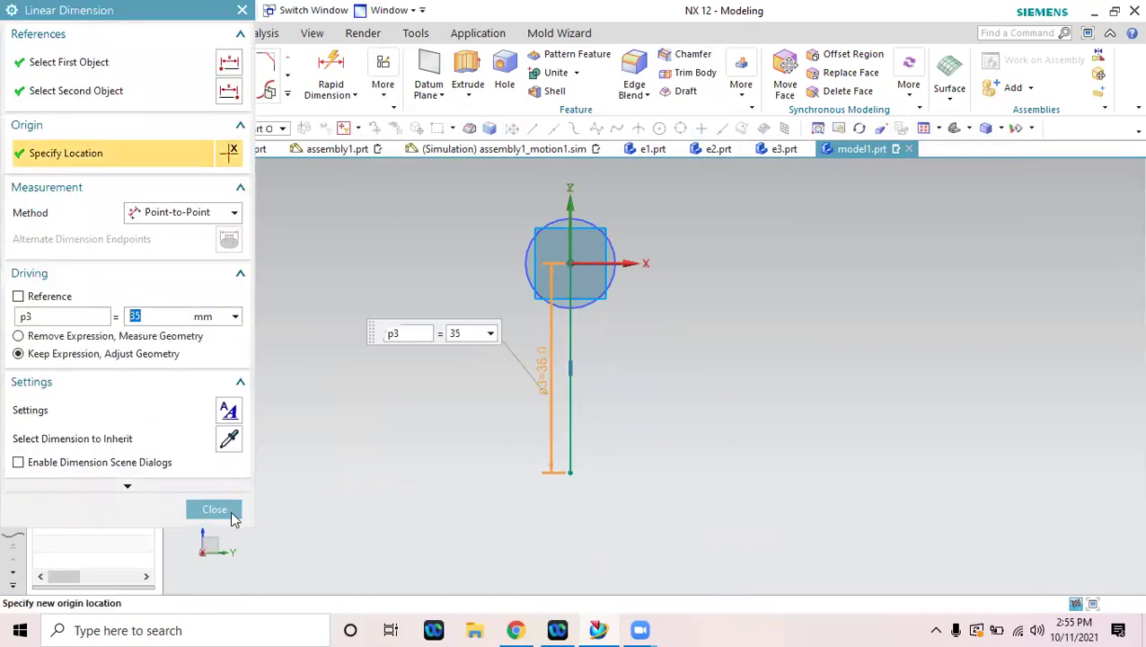
{"action": "left_click", "coordinate": [230, 512]}
{"action": "right_click", "coordinate": [572, 339]}
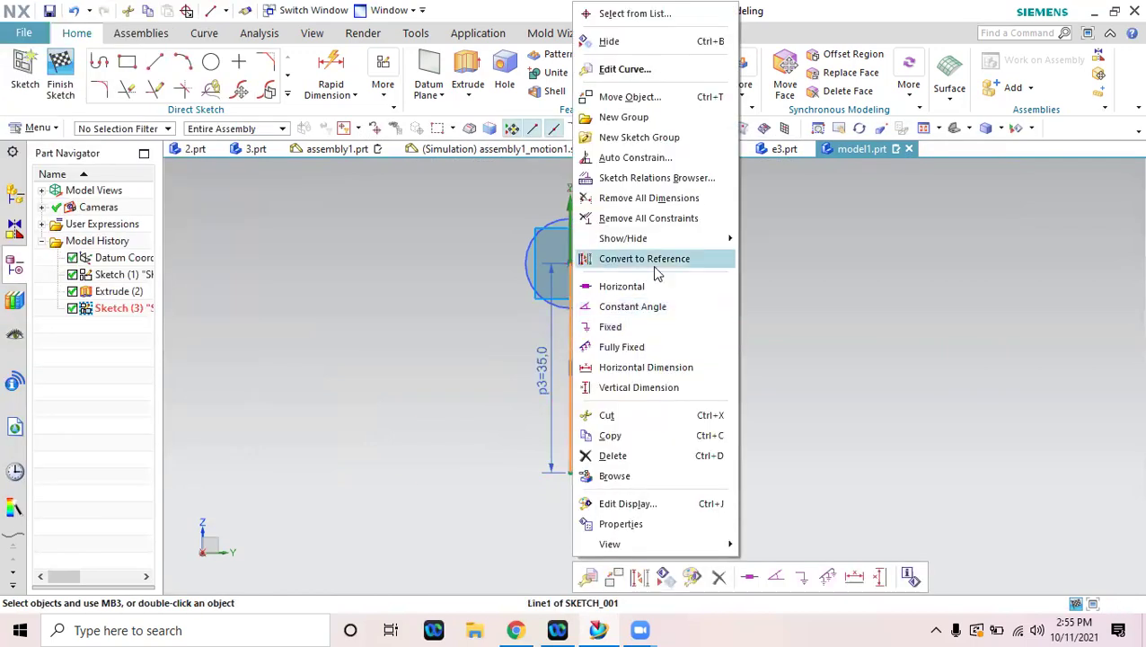
{"action": "left_click", "coordinate": [658, 258]}
Draw a circle centred on the reference line's lower end and set its diameter to 15 mm.
{"action": "left_click", "coordinate": [211, 61]}
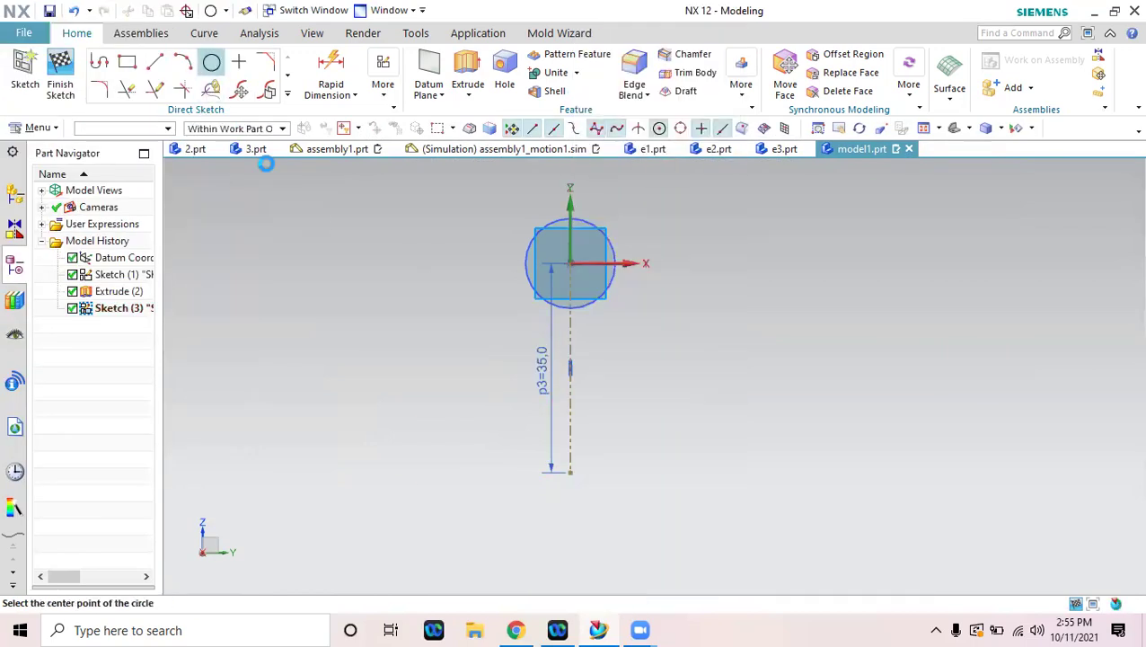
{"action": "left_click", "coordinate": [571, 473]}
{"action": "left_click", "coordinate": [622, 455]}
{"action": "key", "text": "Escape"}
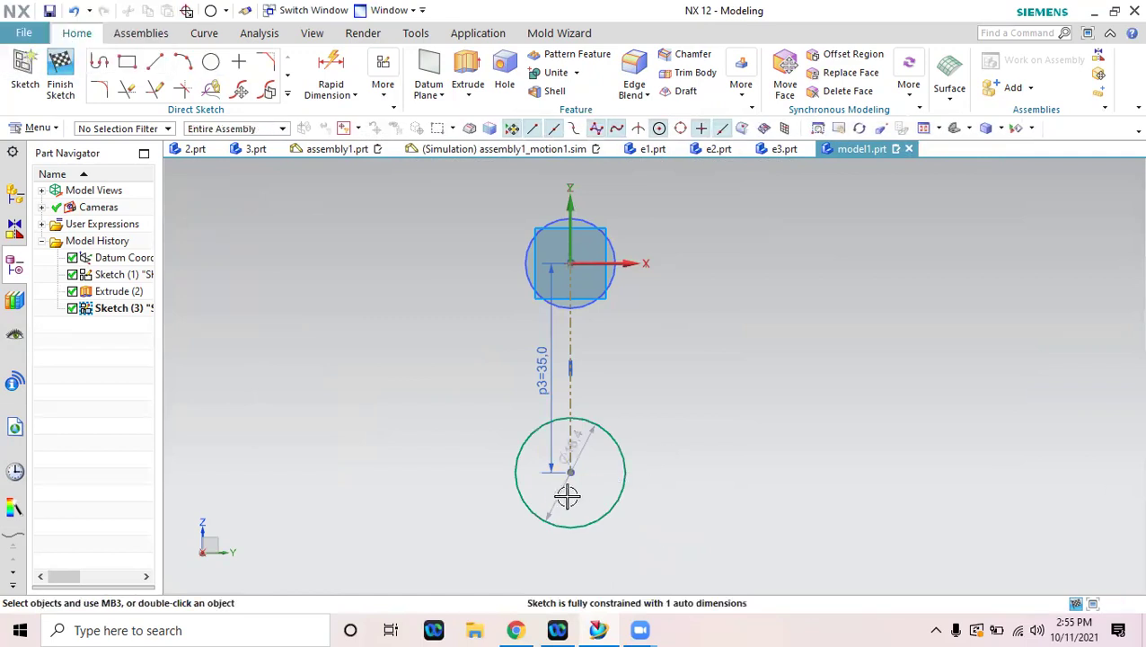
{"action": "double_click", "coordinate": [561, 496]}
{"action": "type", "text": "15"}
{"action": "key", "text": "Return"}
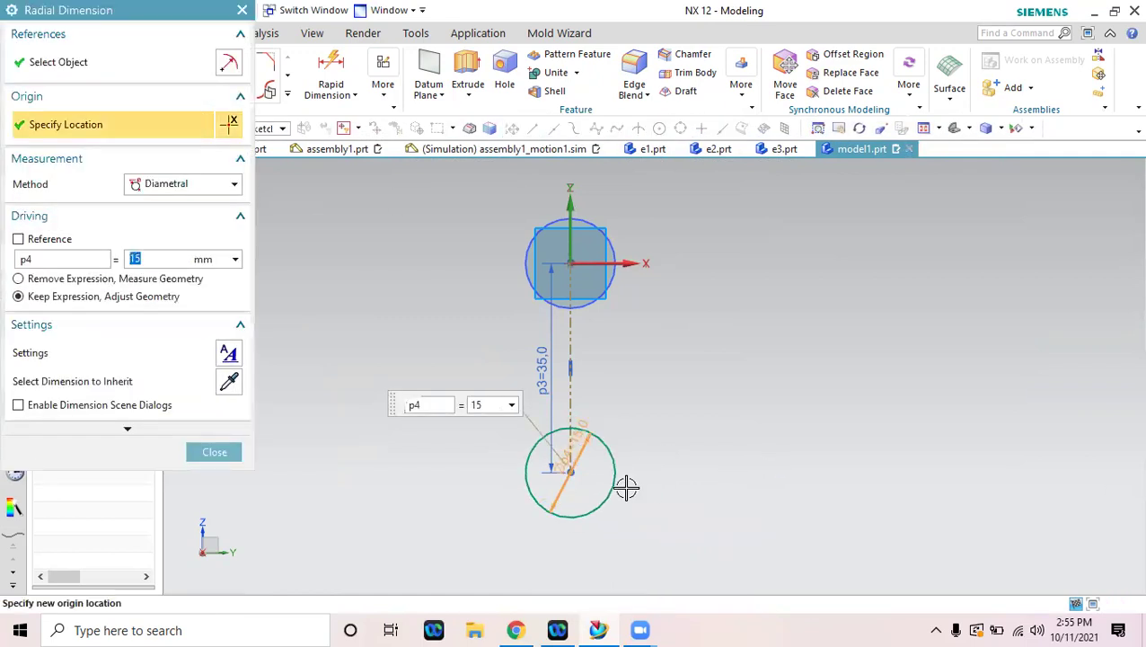
{"action": "left_click", "coordinate": [214, 451]}
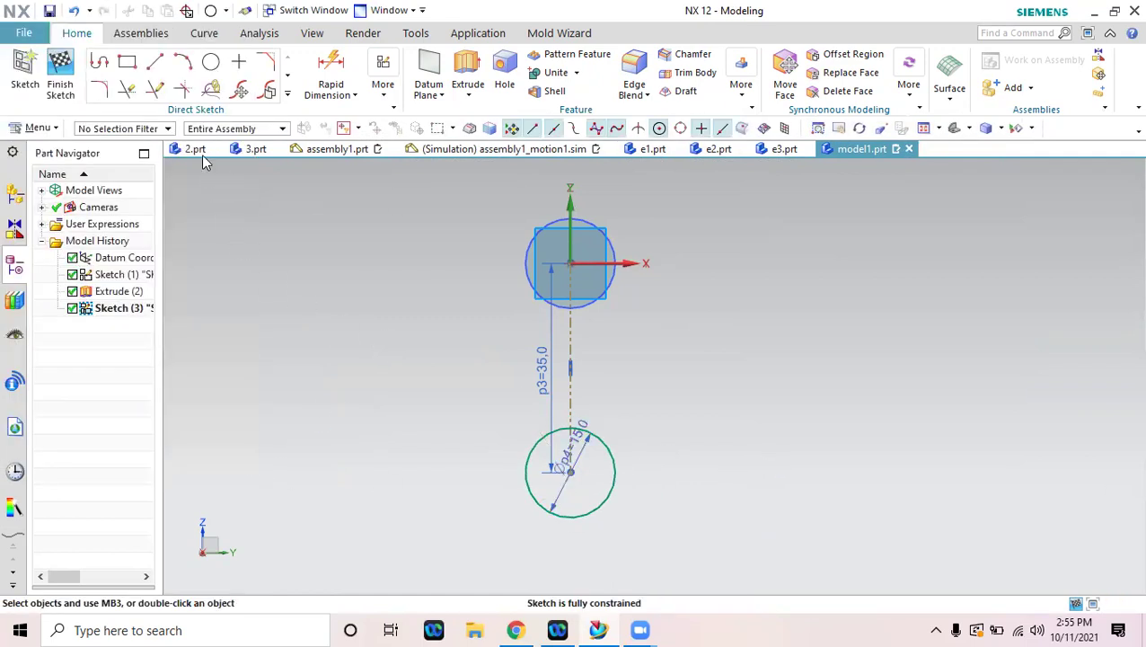
Draw two vertical 35 mm lines joining the outermost side points of the upper cylinder edge and the lower circle.
{"action": "left_click", "coordinate": [155, 64]}
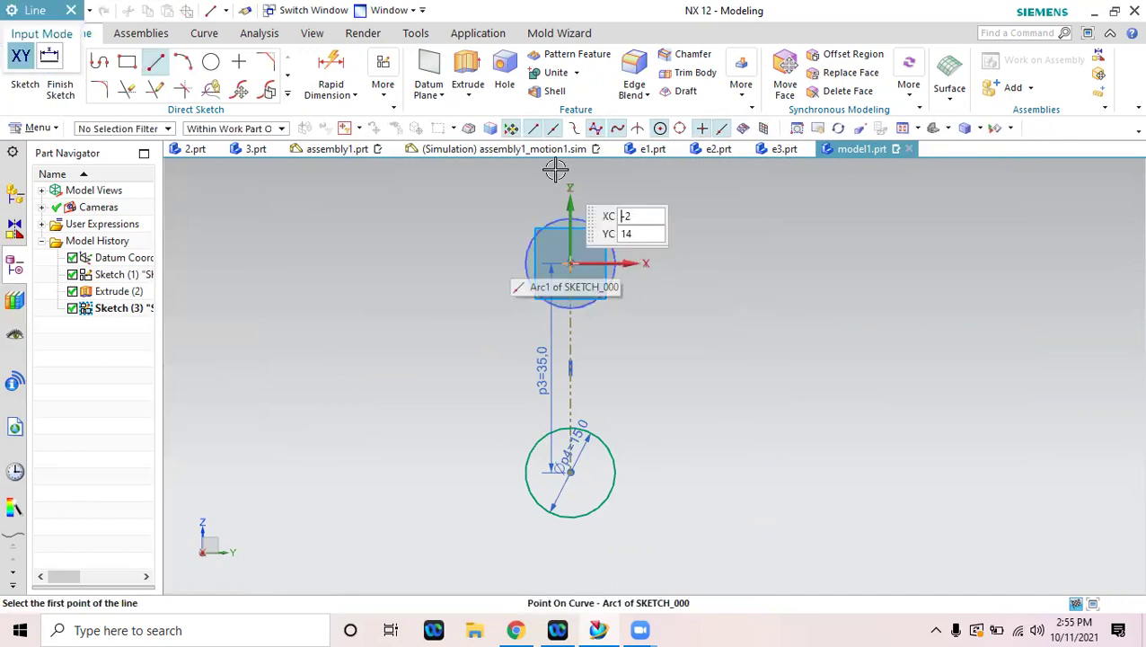
{"action": "left_click", "coordinate": [615, 262]}
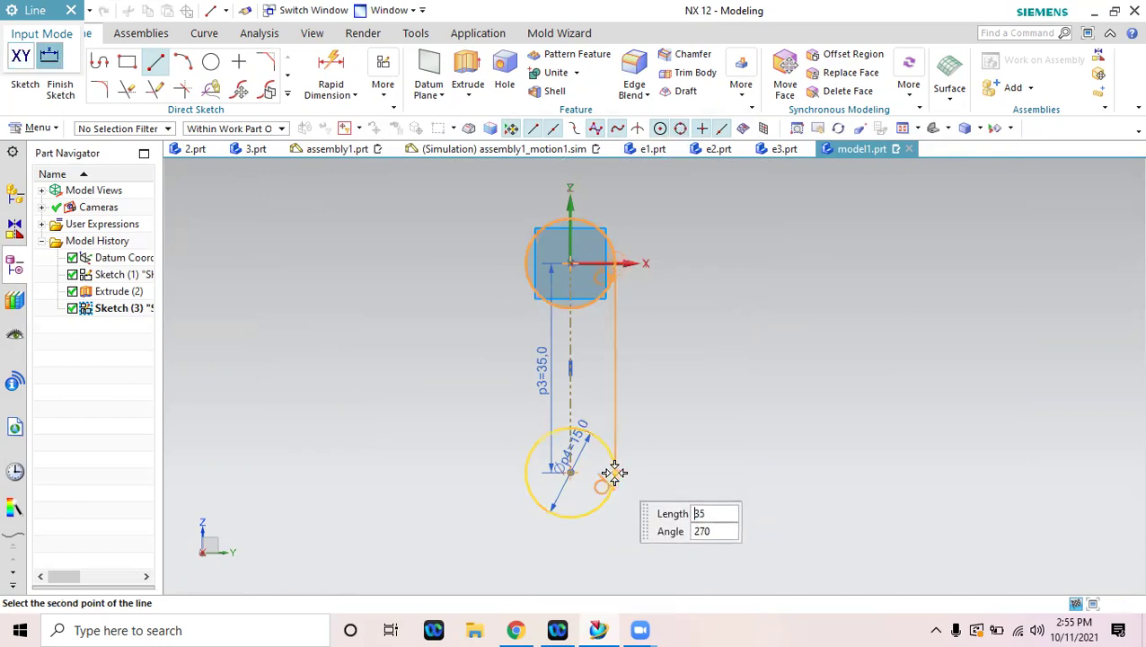
{"action": "key", "text": "Return"}
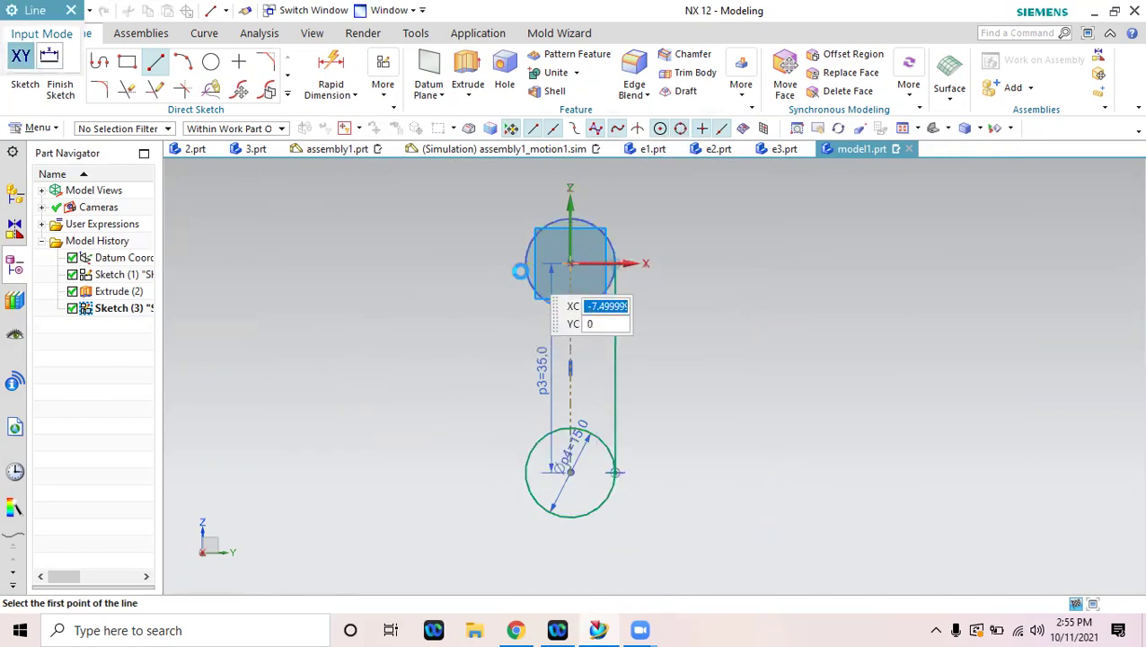
{"action": "left_click", "coordinate": [528, 260]}
{"action": "left_click", "coordinate": [524, 474]}
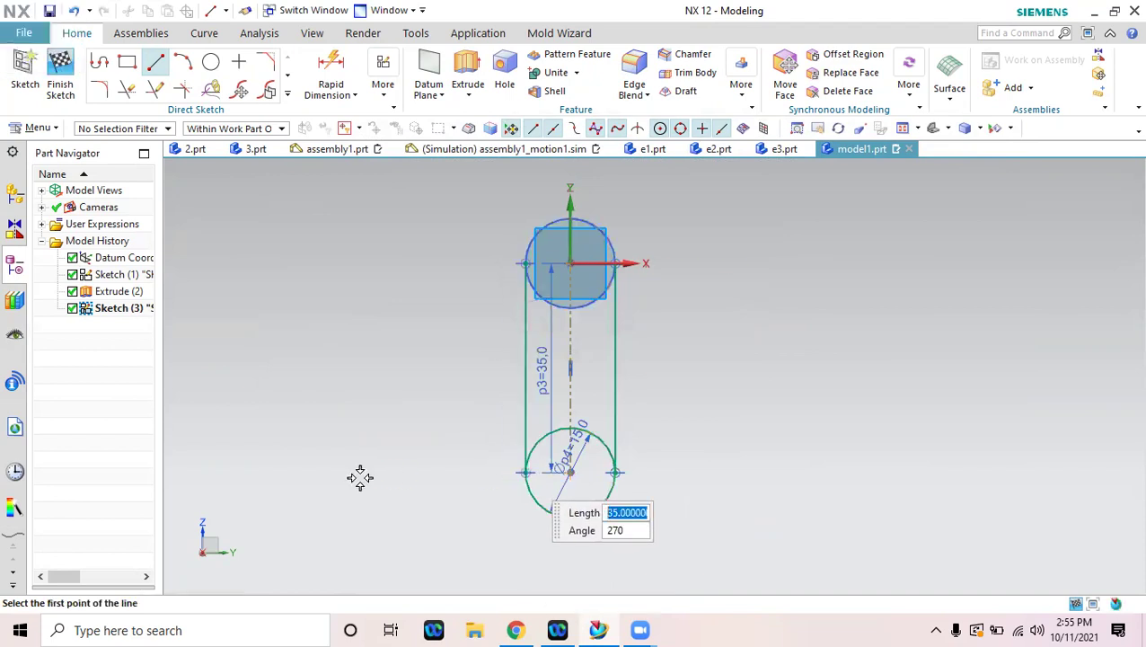
{"action": "key", "text": "Escape"}
Trim away the upper half of the lower circle between the two side lines.
{"action": "key", "text": "t"}
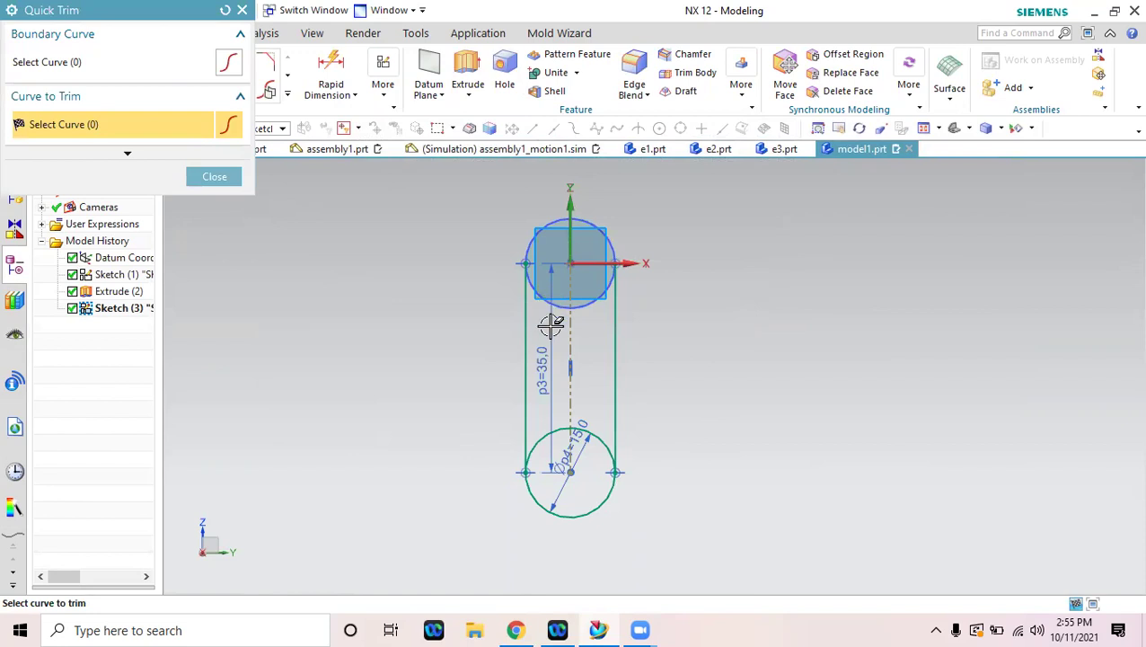
{"action": "left_click", "coordinate": [541, 433]}
{"action": "left_click", "coordinate": [590, 437]}
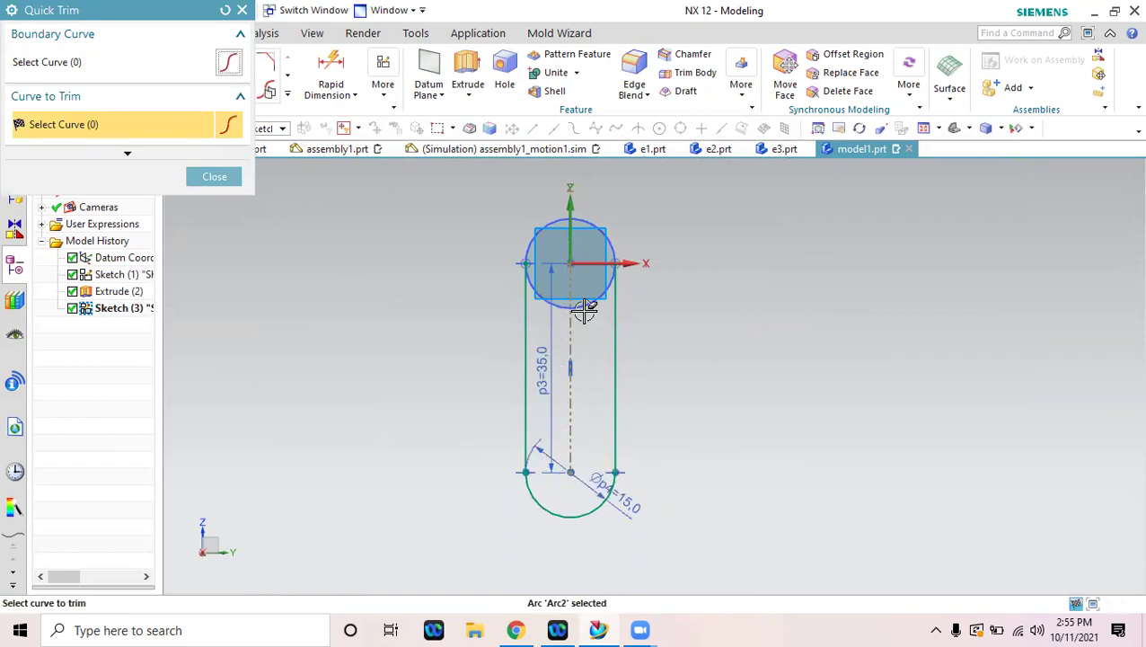
{"action": "scroll", "coordinate": [584, 309], "scroll_direction": "up", "scroll_amount": 5}
{"action": "scroll", "coordinate": [635, 331], "scroll_direction": "down", "scroll_amount": 3}
{"action": "middle_click_drag", "start_coordinate": [633, 337], "coordinate": [661, 391]}
{"action": "left_click", "coordinate": [215, 177]}
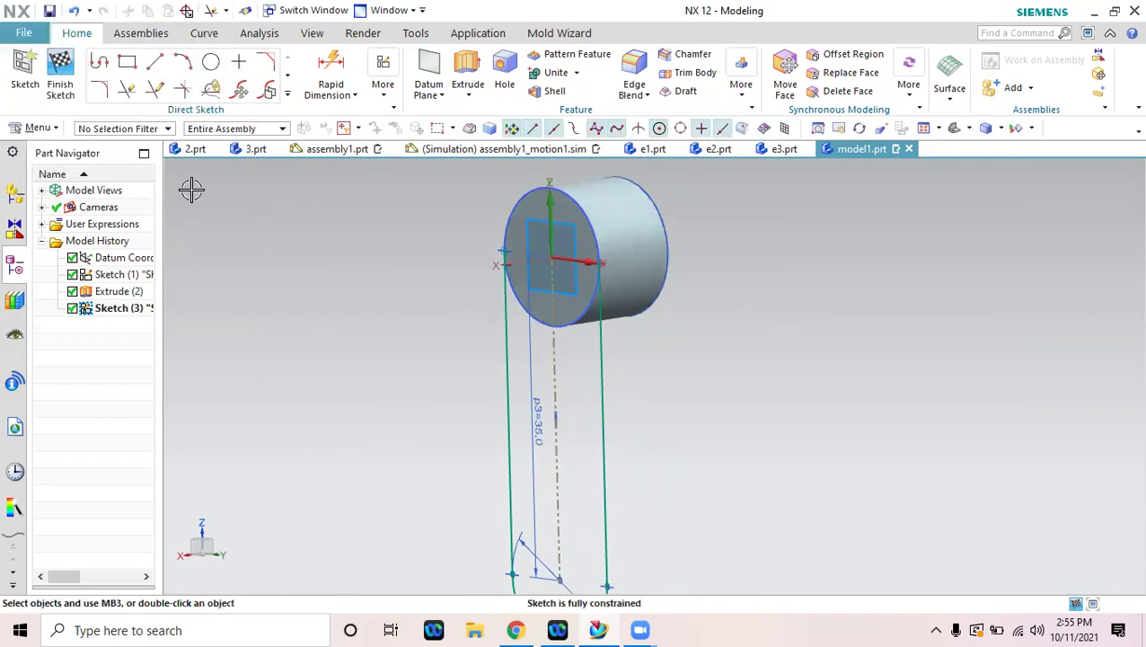
{"action": "left_click", "coordinate": [61, 76]}
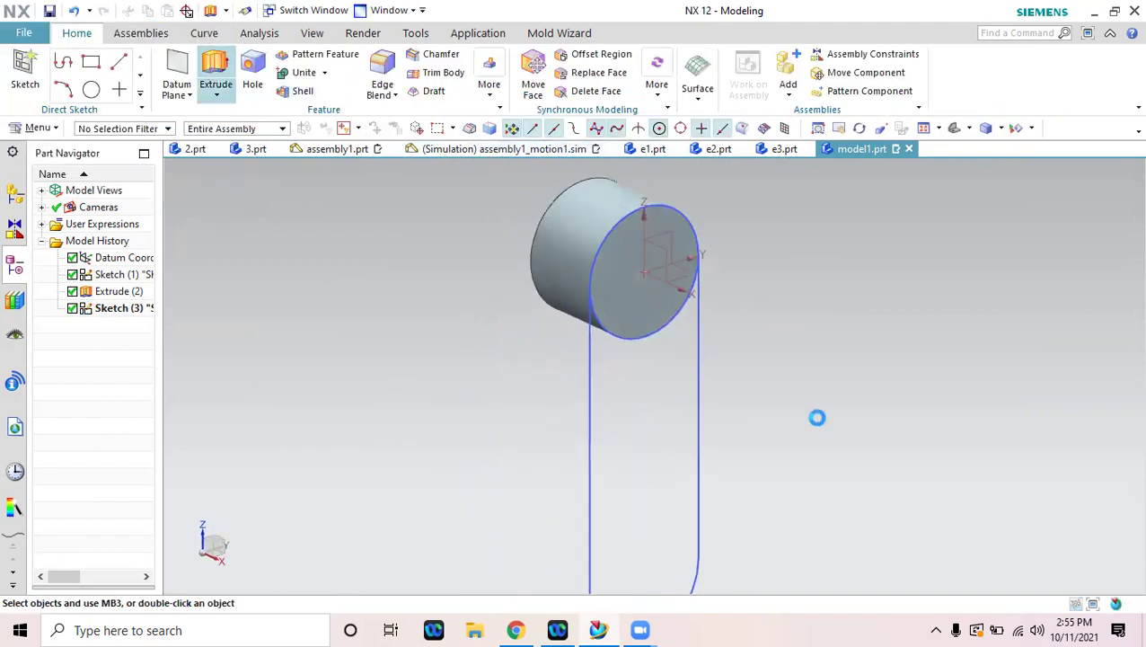
{"action": "left_click", "coordinate": [697, 393]}
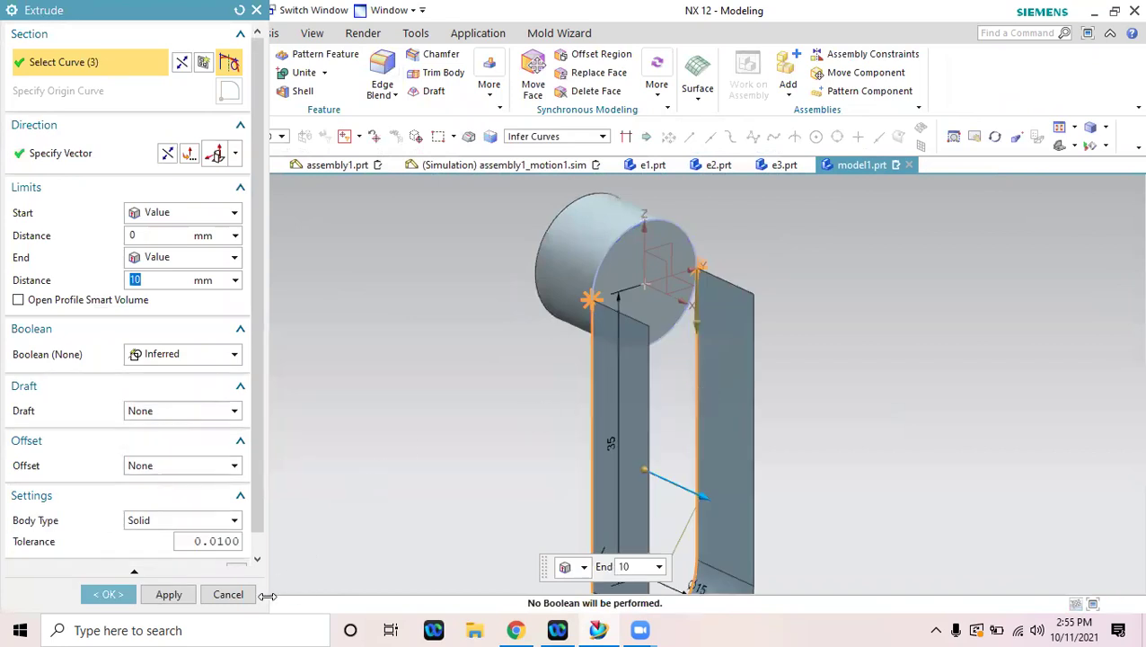
{"action": "left_click", "coordinate": [227, 595]}
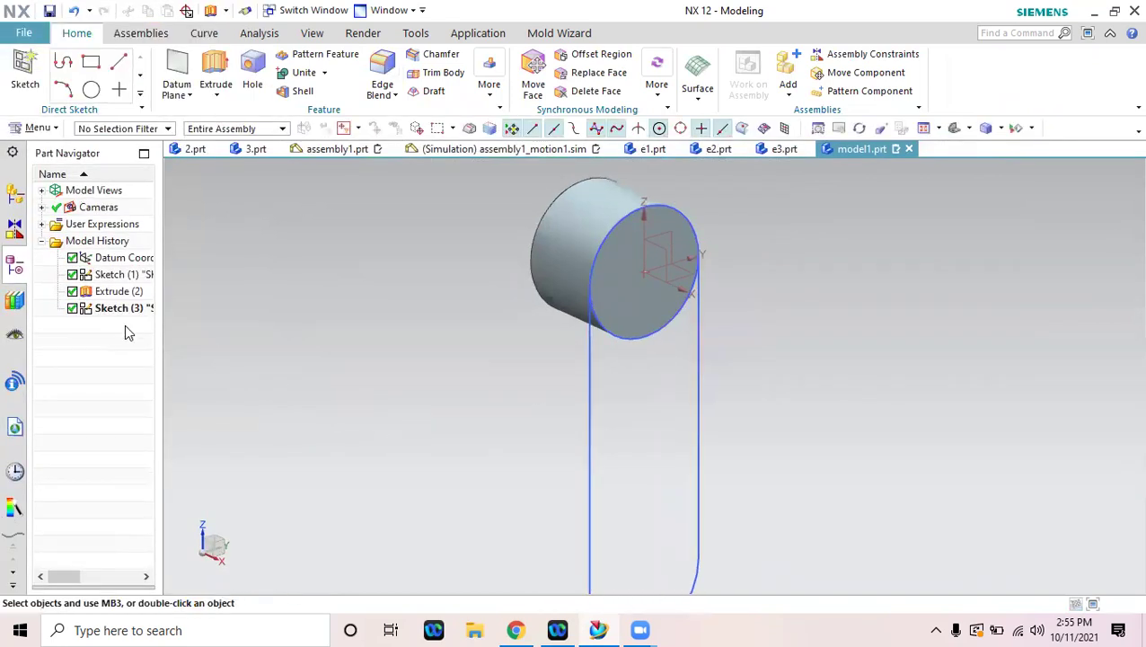
{"action": "right_click", "coordinate": [126, 309]}
{"action": "left_click", "coordinate": [179, 82]}
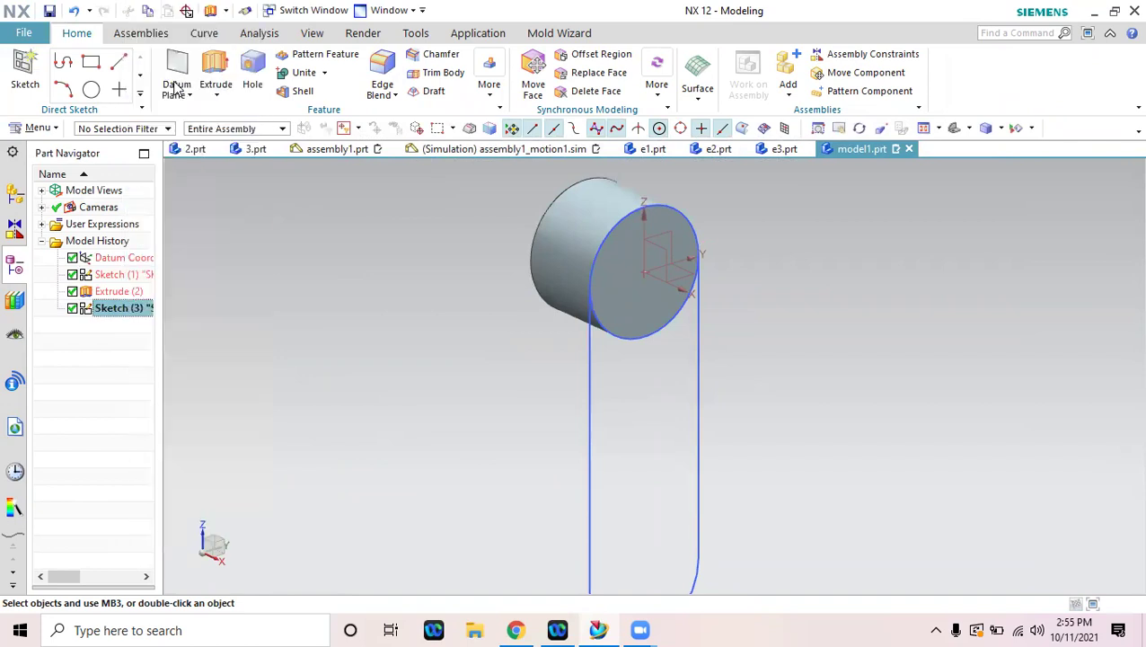
Draw a 15 mm circle centred on the origin and passing through the upper ends of the side lines.
{"action": "middle_click_drag", "start_coordinate": [412, 302], "coordinate": [348, 471], "text": "shift"}
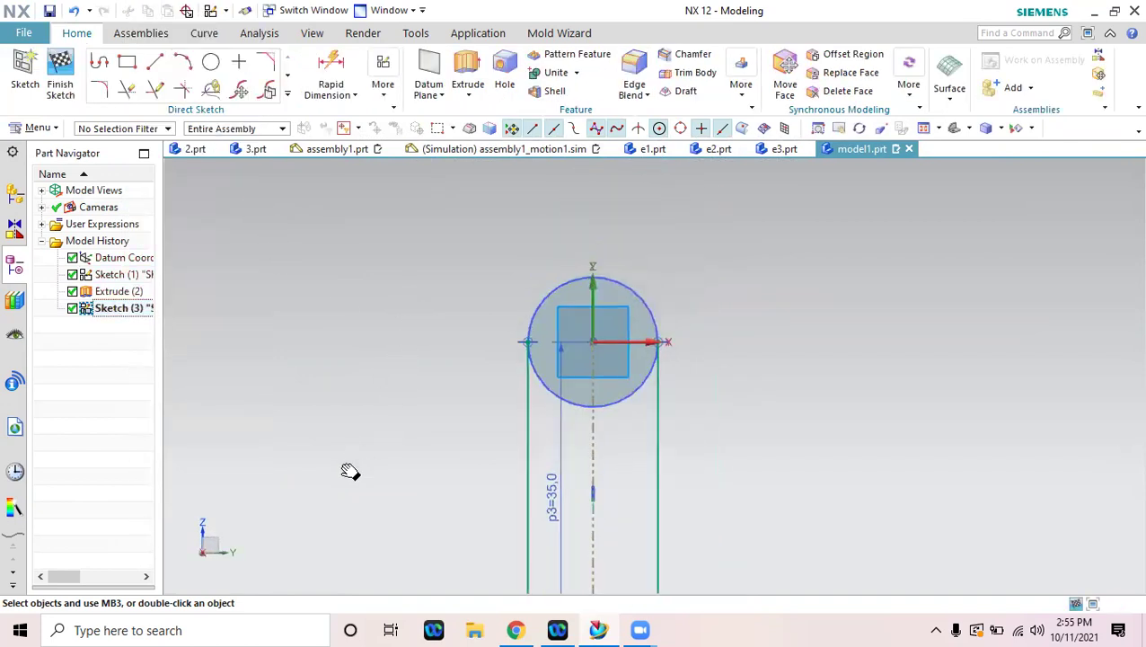
{"action": "left_click", "coordinate": [213, 64]}
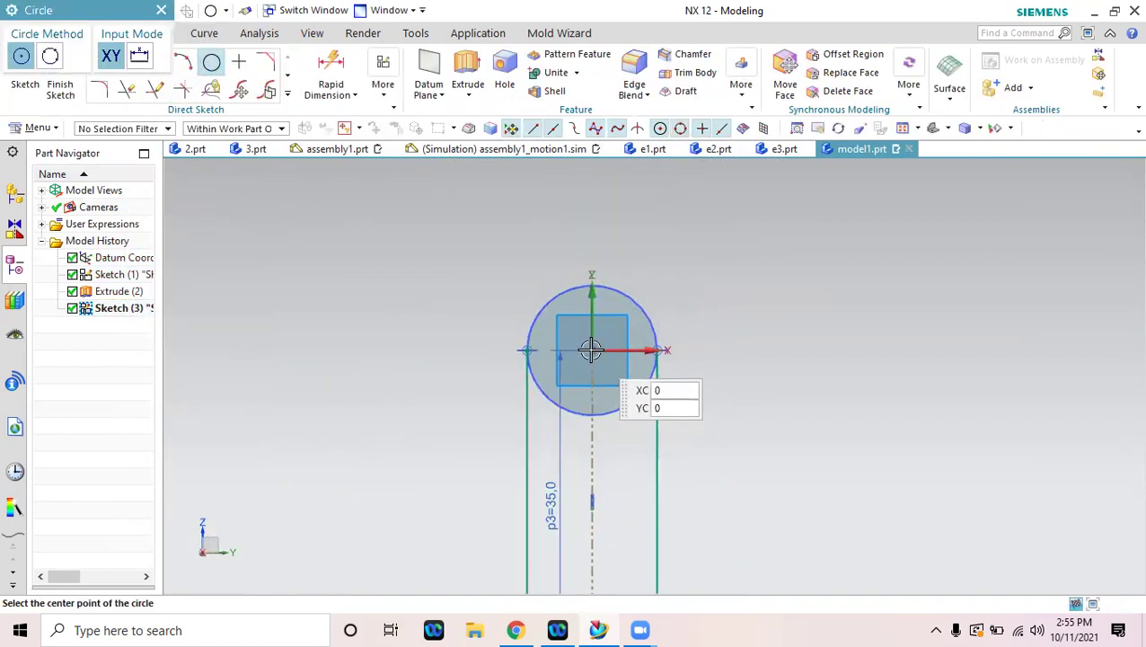
{"action": "left_click", "coordinate": [592, 350]}
{"action": "left_click", "coordinate": [527, 352]}
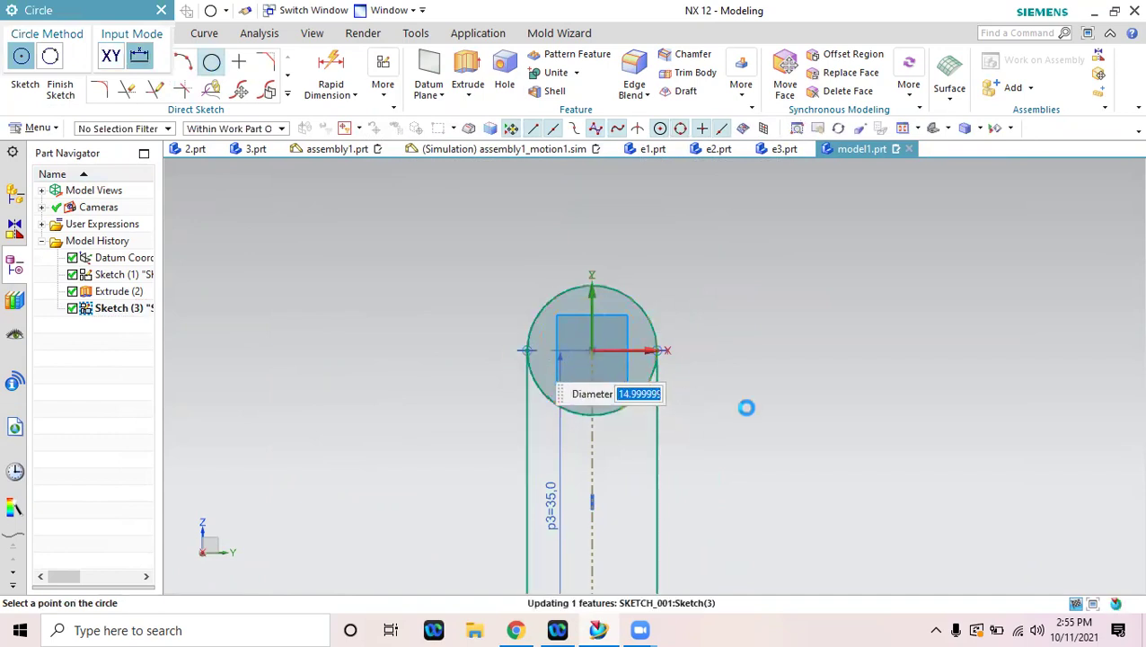
Trim away the lower half of the upper circle to close the slot outline, and finish the sketch.
{"action": "left_click", "coordinate": [128, 92]}
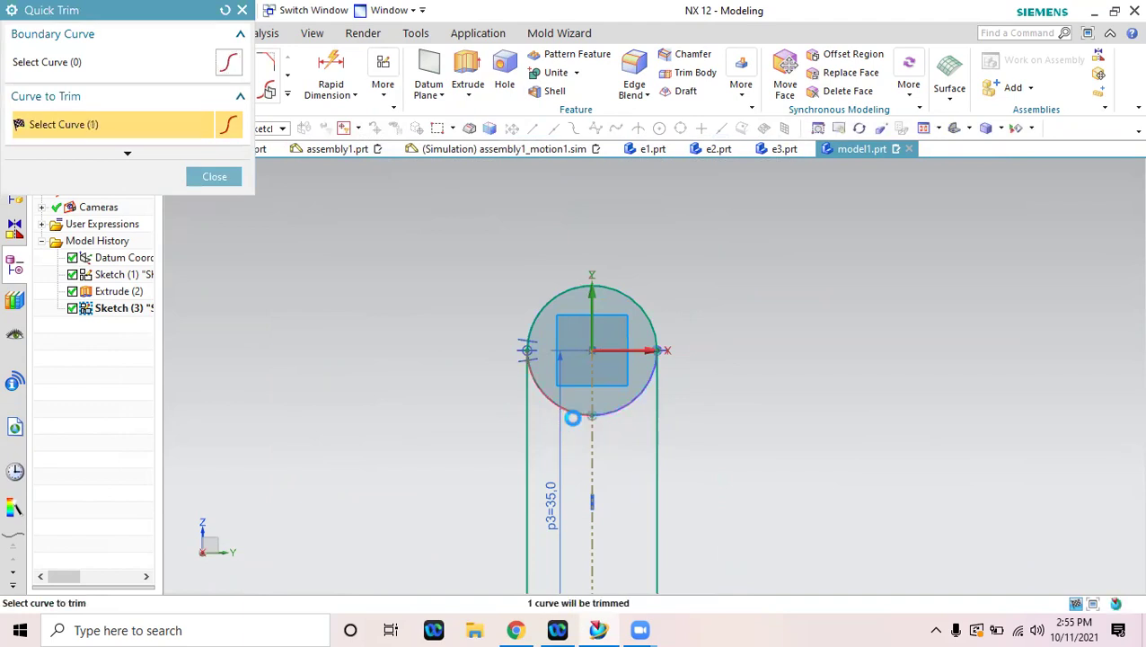
{"action": "left_click", "coordinate": [214, 177]}
{"action": "left_click", "coordinate": [61, 79]}
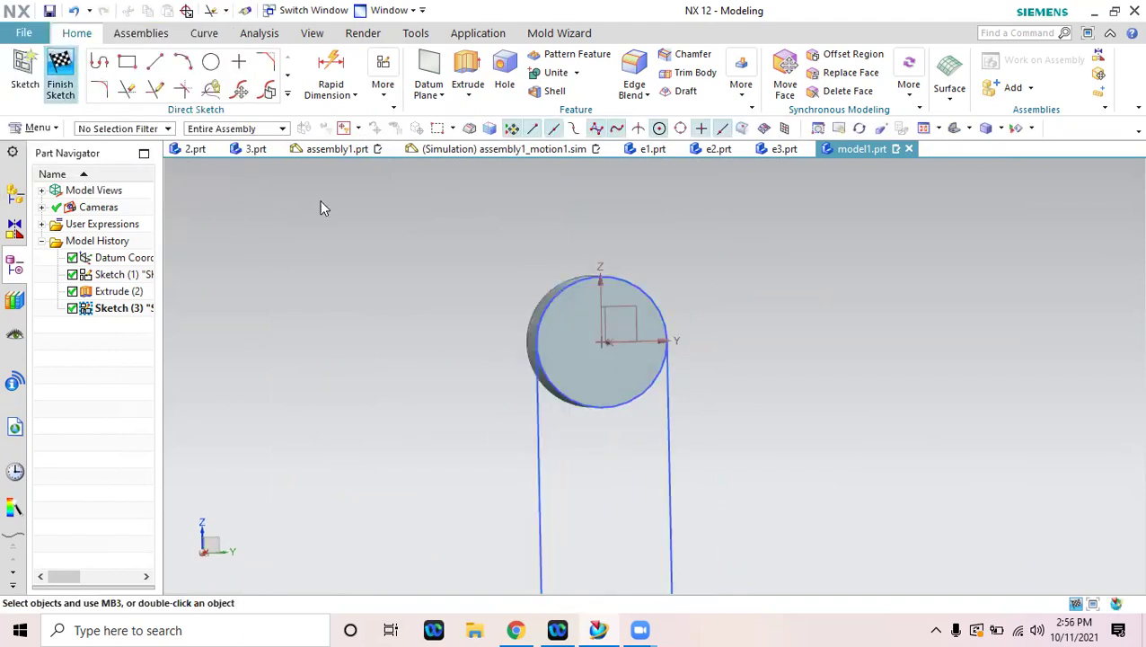
Extrude the slot-shaped profile by 5 mm, away from the cylinder, and unite it with the cylinder body.
{"action": "left_click", "coordinate": [129, 310]}
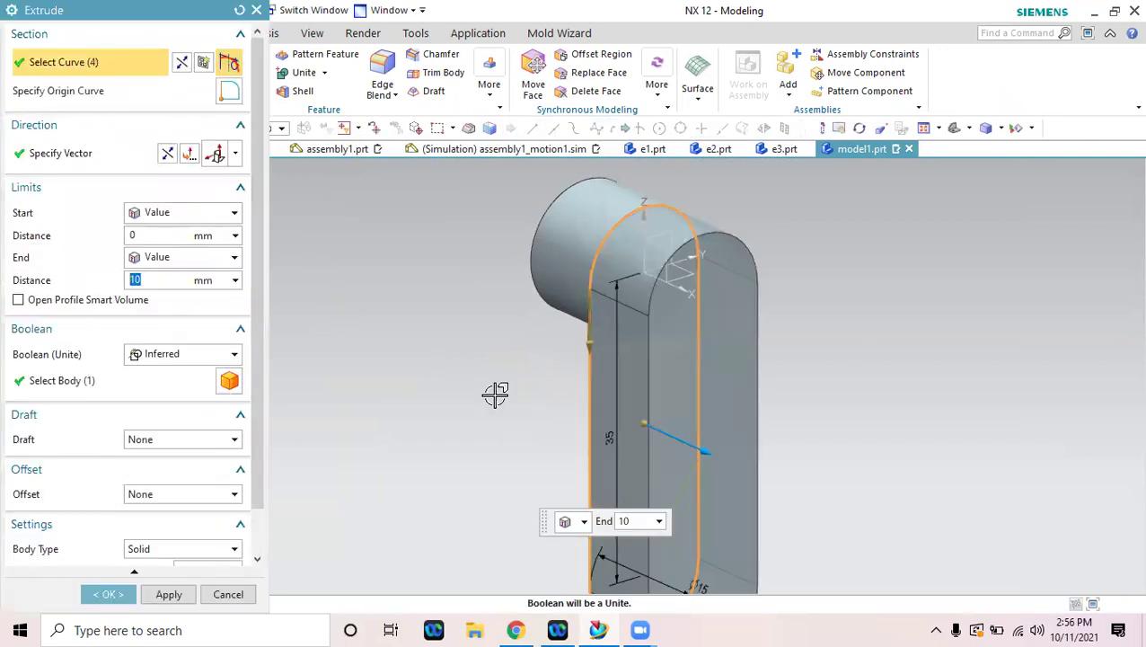
{"action": "left_click", "coordinate": [216, 354]}
{"action": "left_click", "coordinate": [203, 389]}
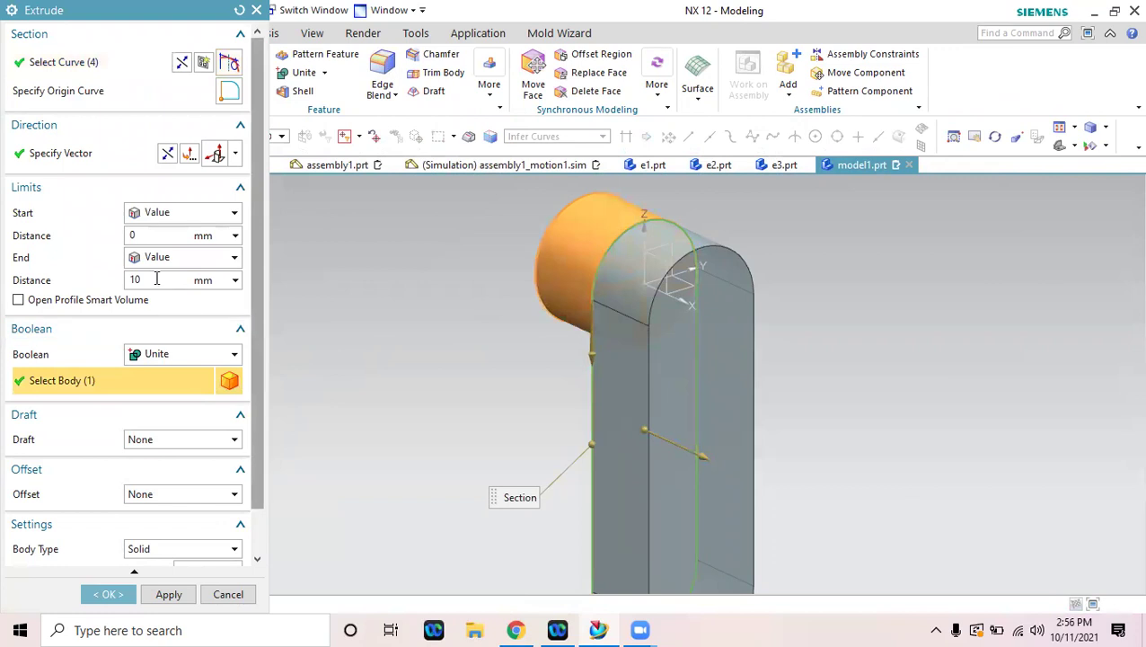
{"action": "left_click", "coordinate": [156, 279]}
{"action": "left_click", "coordinate": [108, 594]}
Start a sketch on the link's flat outer face with its origin at the centre of the lower rounded end.
{"action": "scroll", "coordinate": [343, 405], "scroll_direction": "down", "scroll_amount": 5}
{"action": "scroll", "coordinate": [359, 428], "scroll_direction": "up", "scroll_amount": 2}
{"action": "middle_click_drag", "start_coordinate": [371, 450], "coordinate": [362, 419], "text": "shift"}
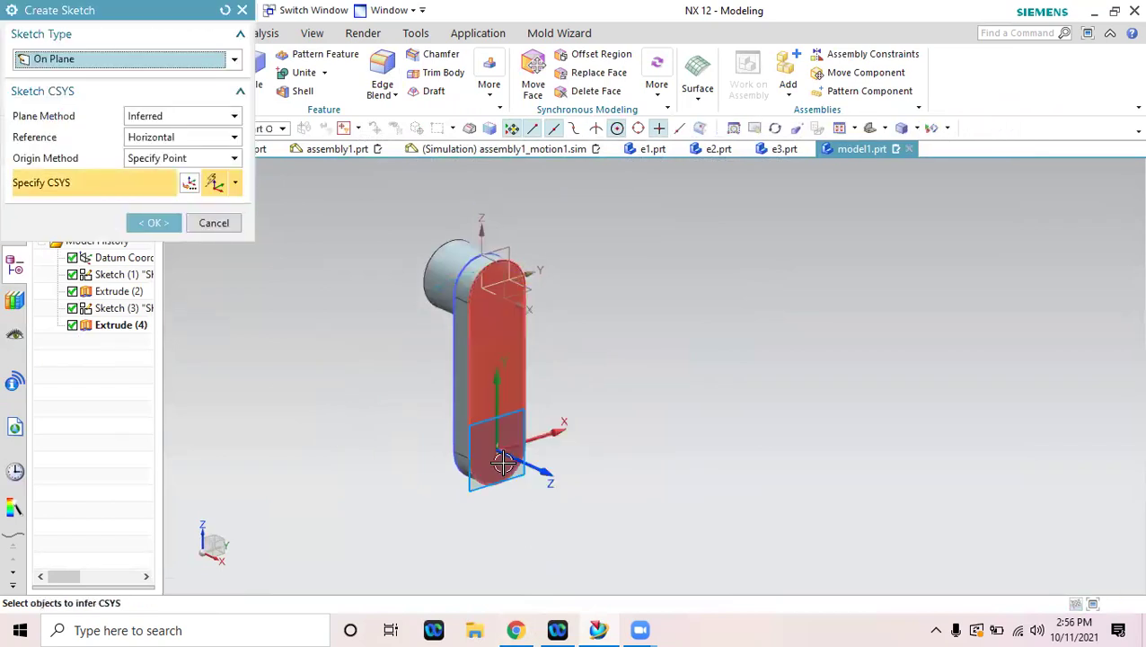
{"action": "left_click", "coordinate": [501, 461]}
{"action": "left_click", "coordinate": [156, 228]}
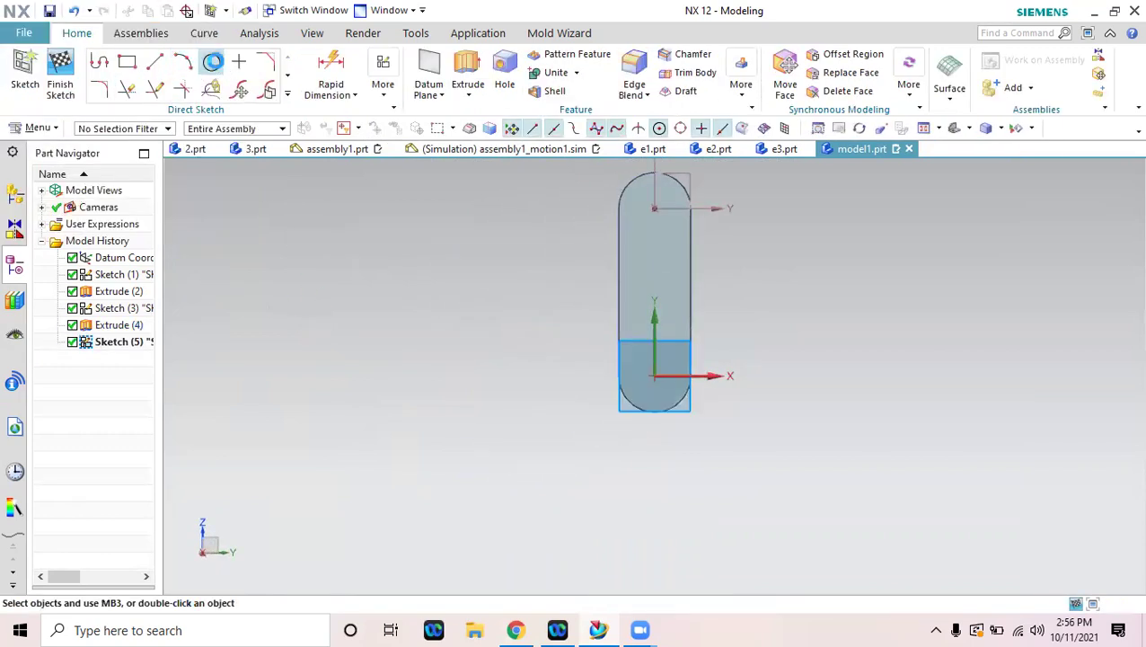
Draw a circle centred on the sketch origin with a diameter of 10 mm, and finish the sketch.
{"action": "left_click", "coordinate": [212, 62]}
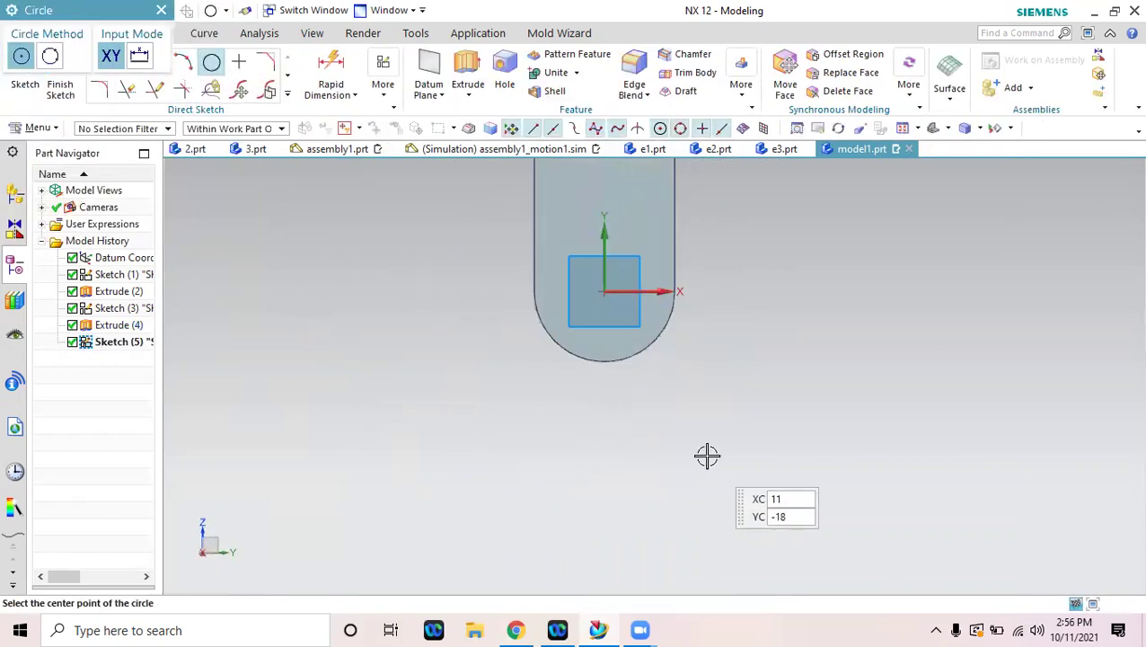
{"action": "left_click", "coordinate": [605, 292]}
{"action": "left_click", "coordinate": [712, 404]}
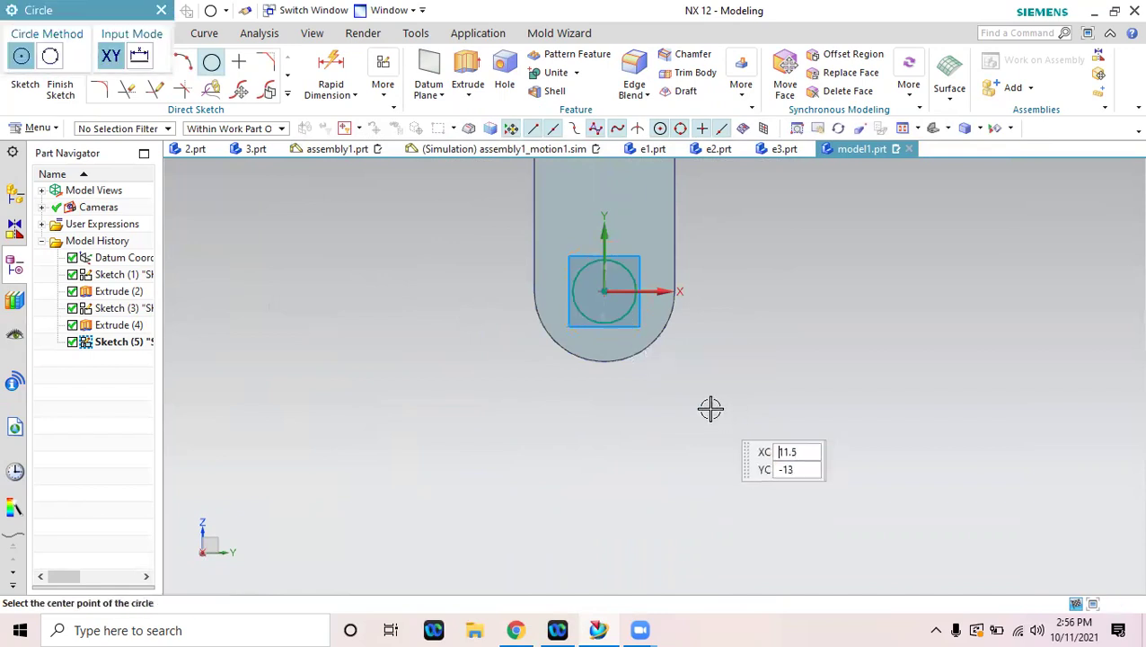
{"action": "key", "text": "Escape"}
{"action": "scroll", "coordinate": [593, 298], "scroll_direction": "up", "scroll_amount": 4}
{"action": "double_click", "coordinate": [568, 293]}
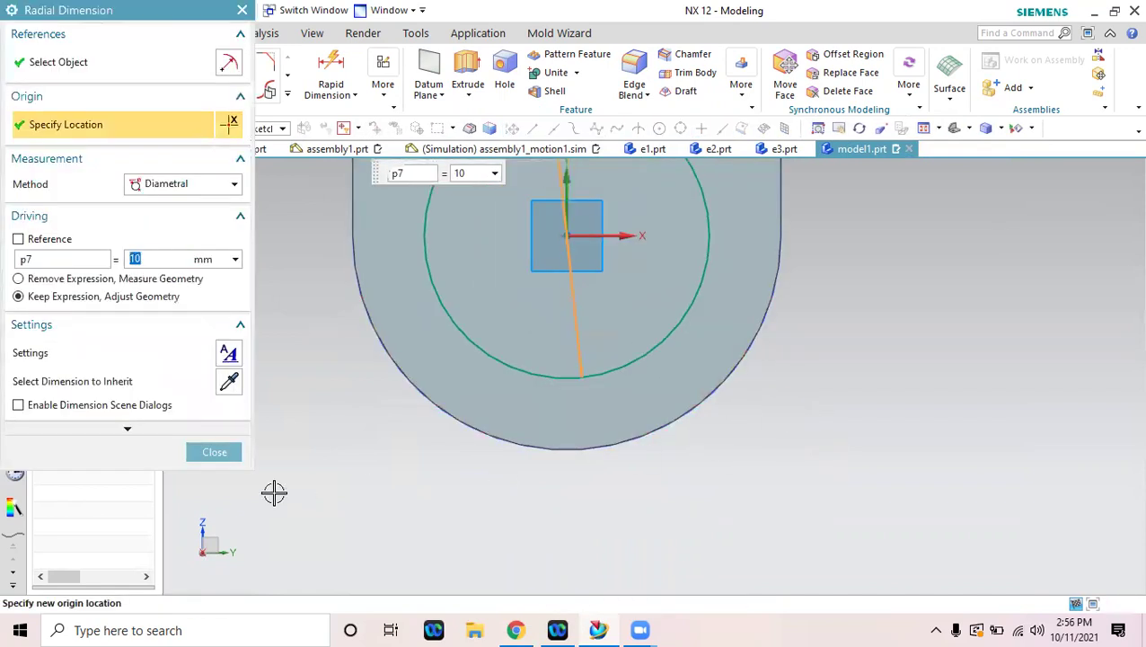
{"action": "left_click", "coordinate": [225, 454]}
{"action": "left_click", "coordinate": [59, 75]}
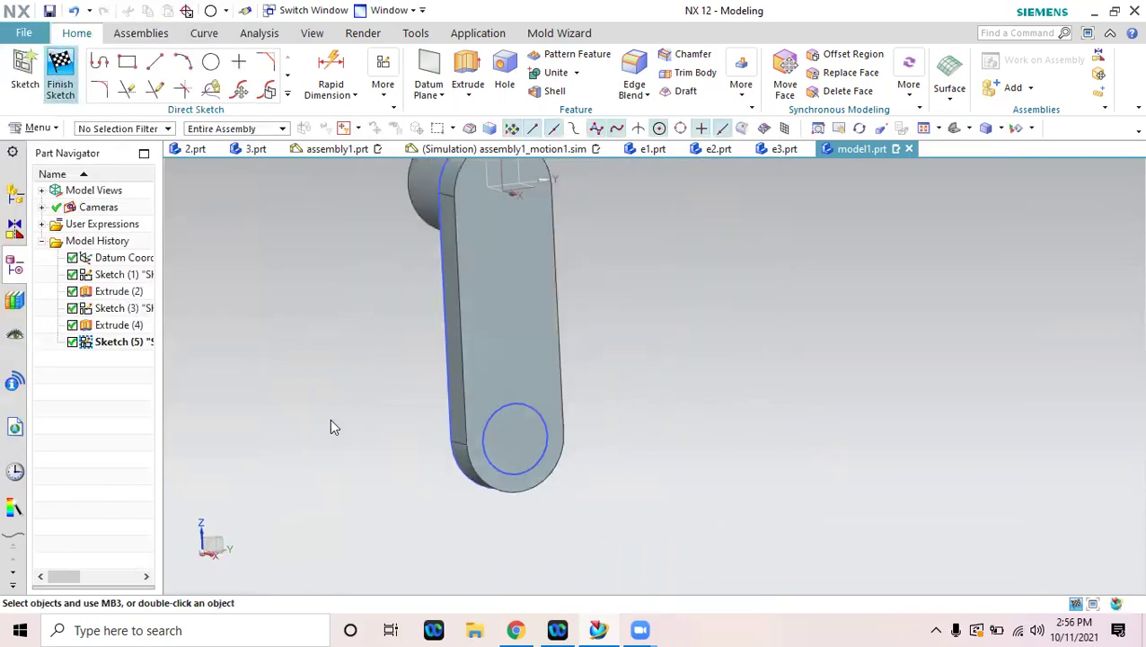
Extrude the 10 mm circle outward by 15 mm as a pin united with the link body.
{"action": "left_click", "coordinate": [212, 77]}
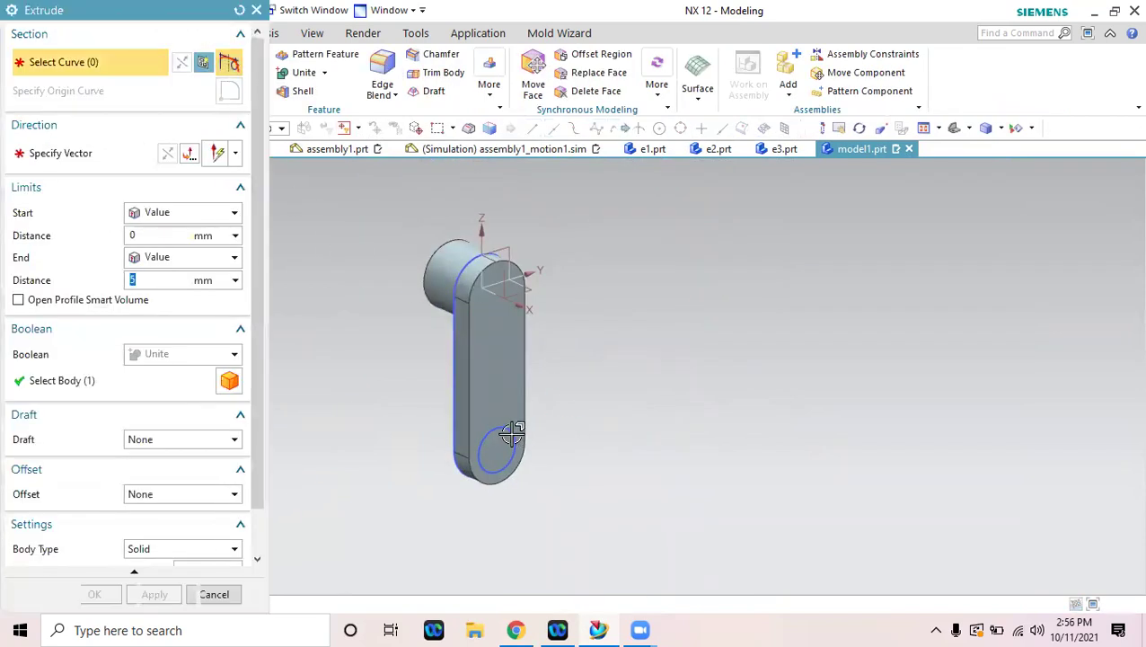
{"action": "left_click", "coordinate": [504, 441]}
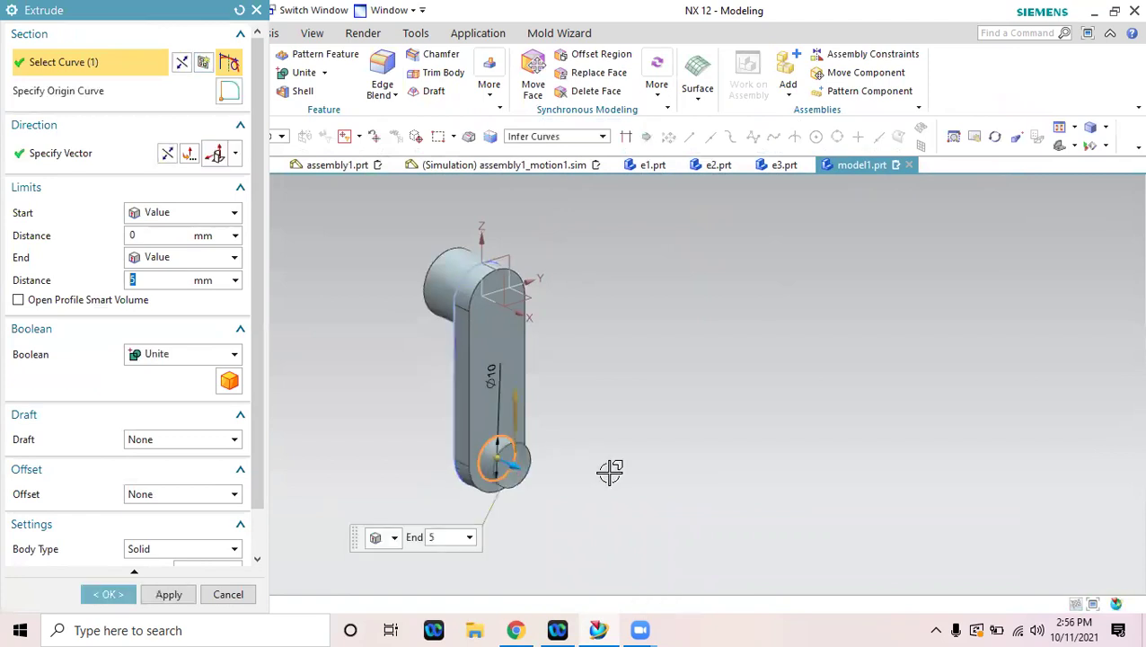
{"action": "left_click_drag", "start_coordinate": [518, 463], "coordinate": [559, 487]}
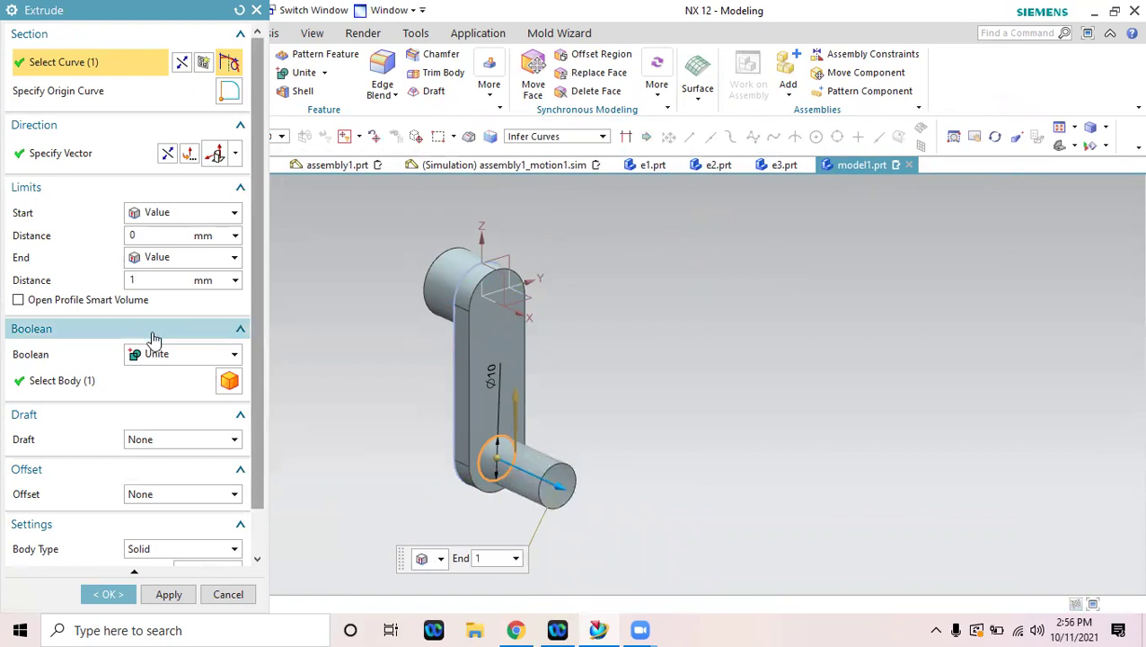
{"action": "key", "text": "Return"}
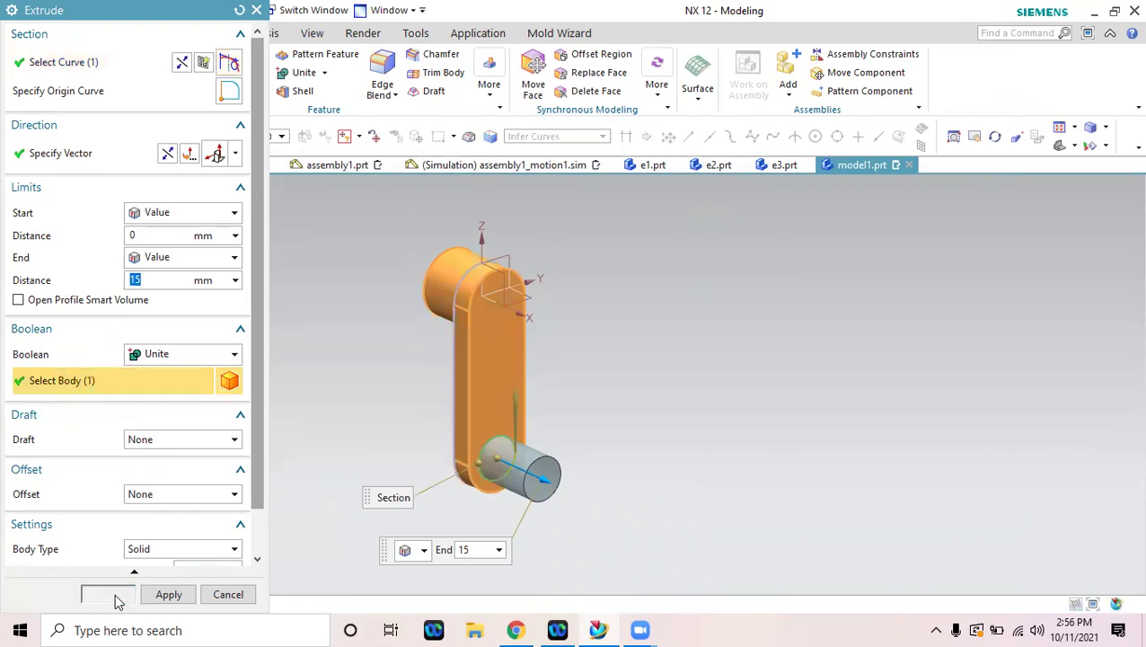
{"action": "left_click", "coordinate": [107, 594]}
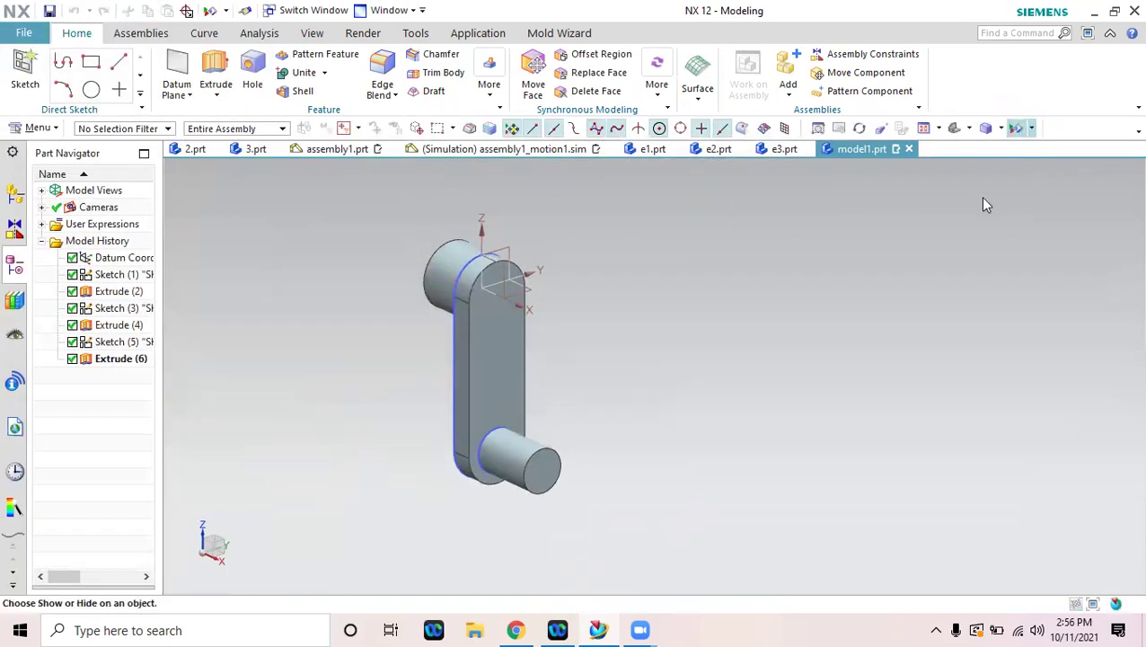
Hide all sketches in the model.
{"action": "key", "text": "ctrl+w"}
{"action": "left_click", "coordinate": [247, 136]}
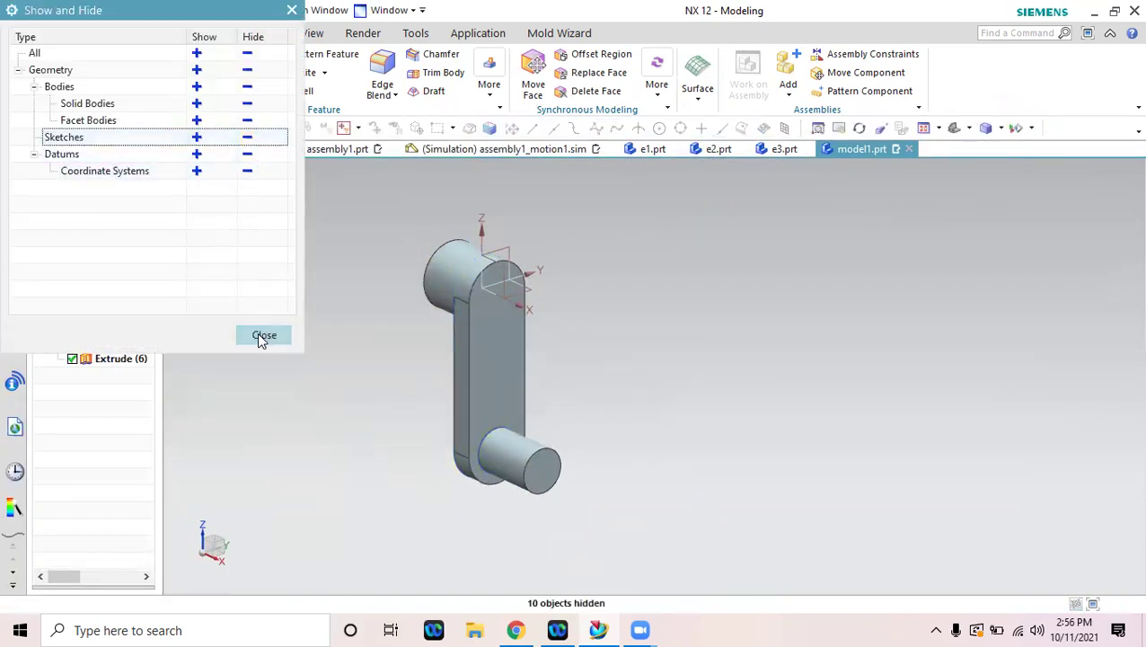
{"action": "left_click", "coordinate": [263, 335]}
Change the display colour of the whole crank body to red.
{"action": "left_click", "coordinate": [315, 35]}
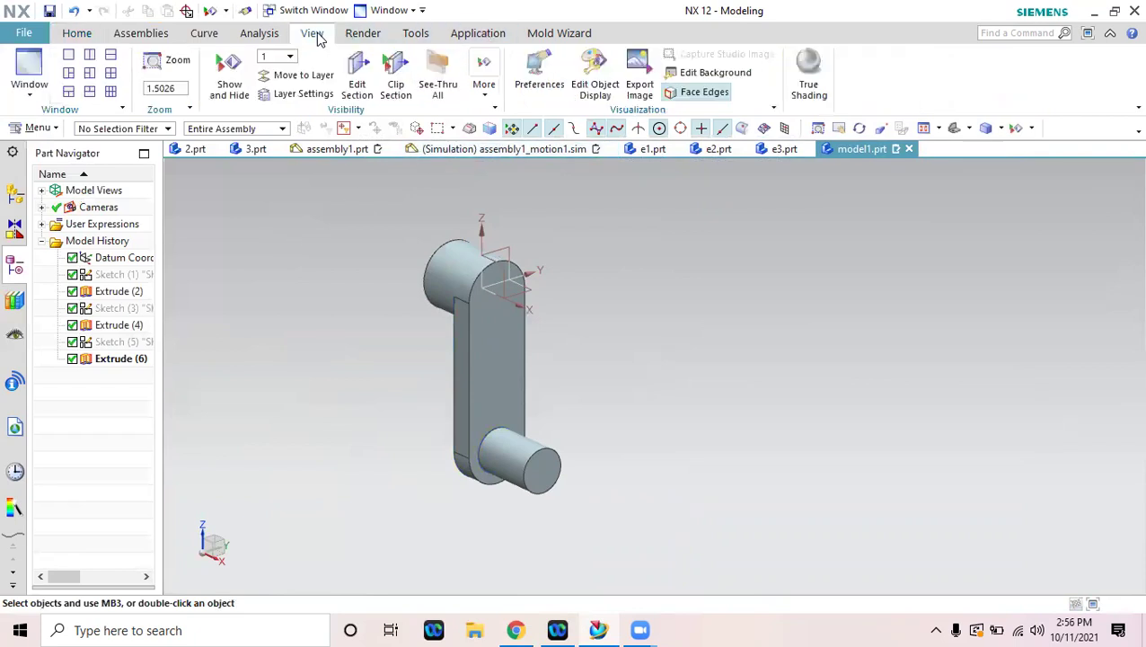
{"action": "left_click", "coordinate": [594, 81]}
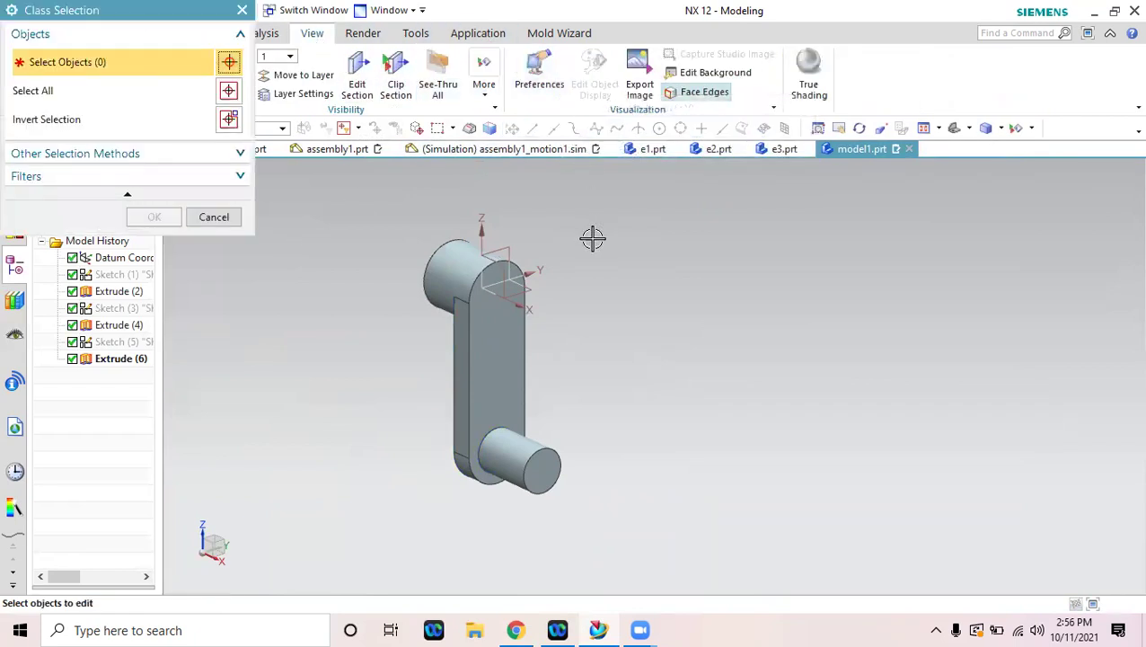
{"action": "left_click", "coordinate": [476, 315]}
{"action": "left_click", "coordinate": [160, 219]}
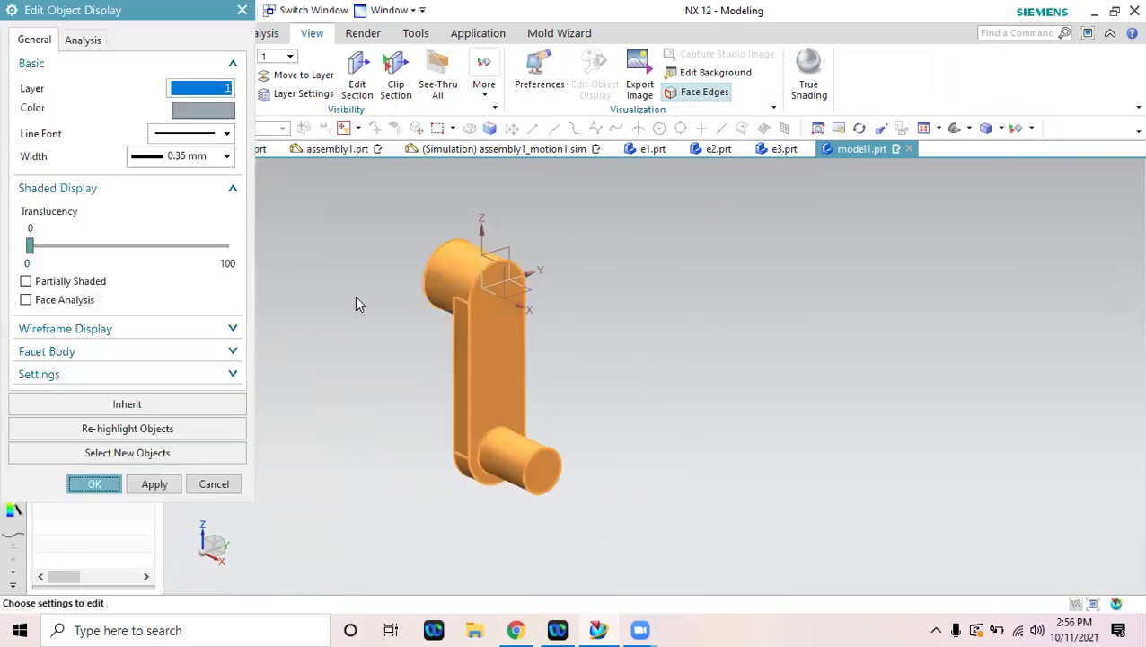
{"action": "left_click", "coordinate": [202, 114]}
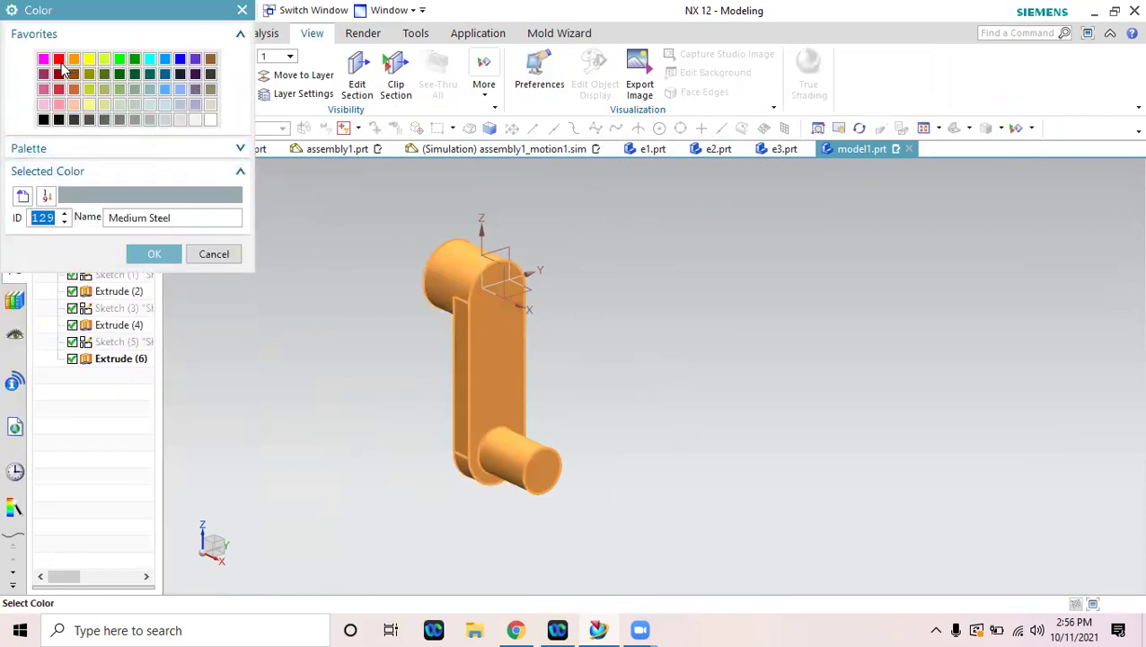
{"action": "left_click", "coordinate": [59, 61]}
{"action": "left_click", "coordinate": [148, 255]}
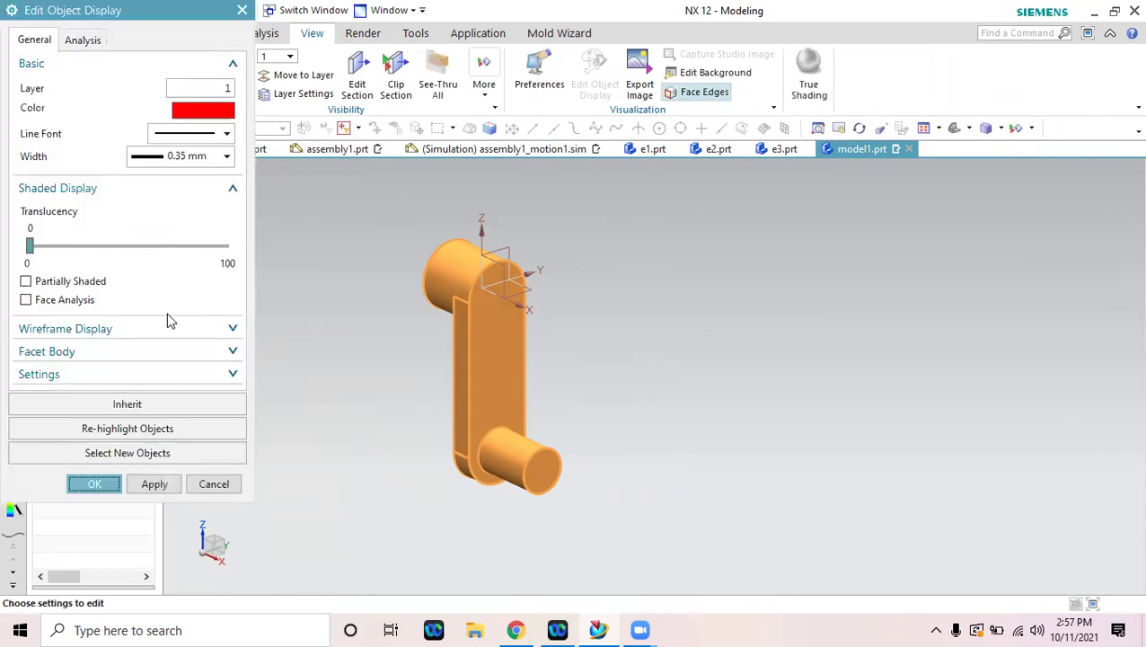
{"action": "left_click", "coordinate": [97, 484]}
Save the finished crank part under the file name e4.
{"action": "left_click", "coordinate": [21, 32]}
{"action": "mouse_move", "coordinate": [71, 136]}
{"action": "left_click", "coordinate": [219, 148]}
{"action": "type", "text": "e4"}
{"action": "key", "text": "Return"}
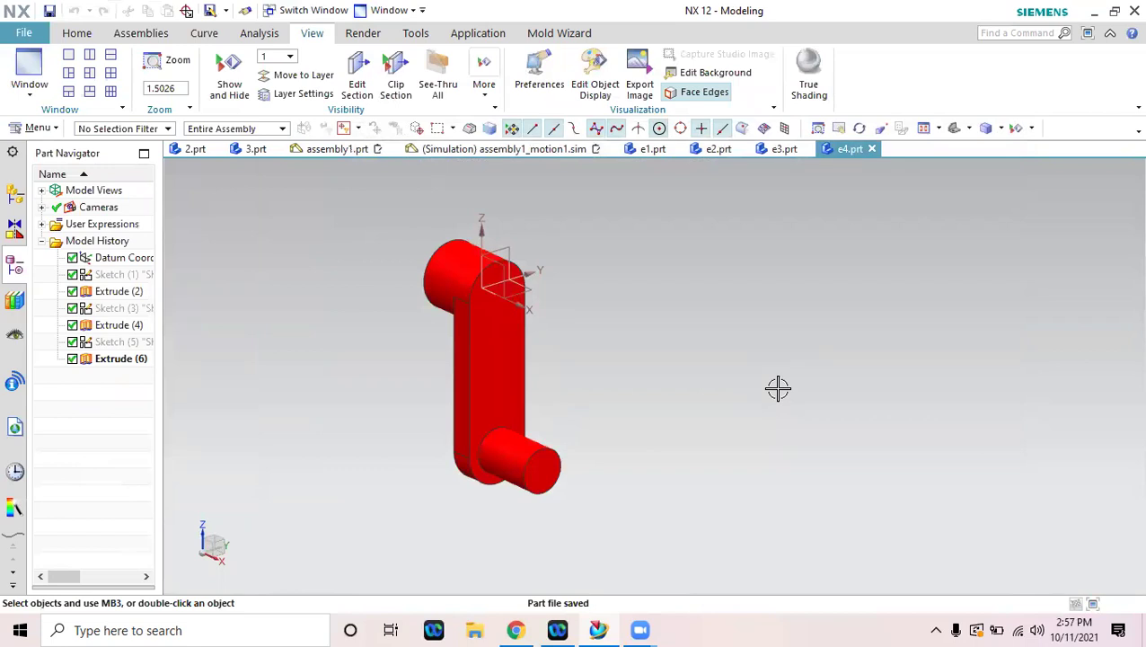
Create a new millimetre file from the Assembly template with the default name assembly2 in the same folder.
{"action": "left_click", "coordinate": [27, 31]}
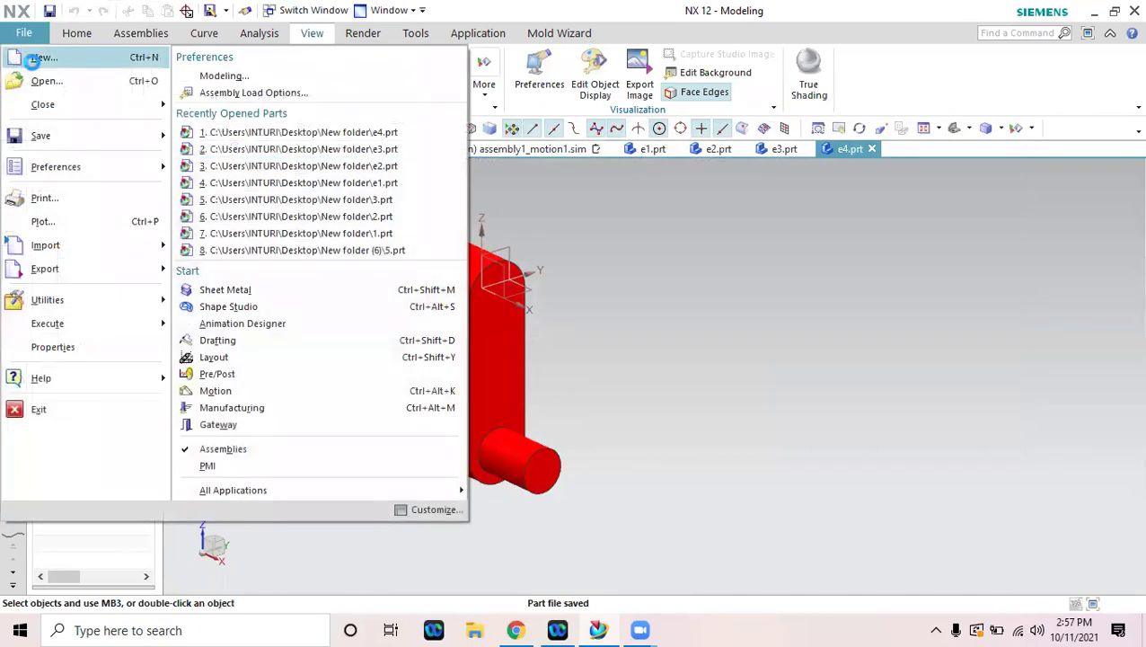
{"action": "left_click", "coordinate": [33, 57]}
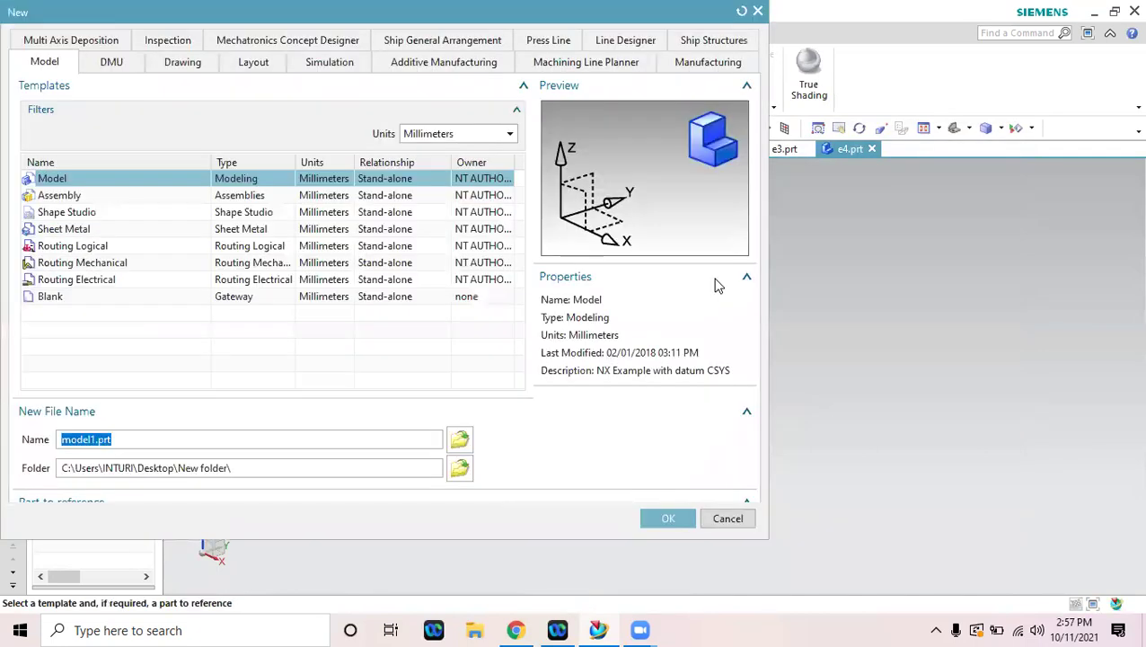
{"action": "left_click", "coordinate": [51, 199]}
{"action": "left_click", "coordinate": [668, 577]}
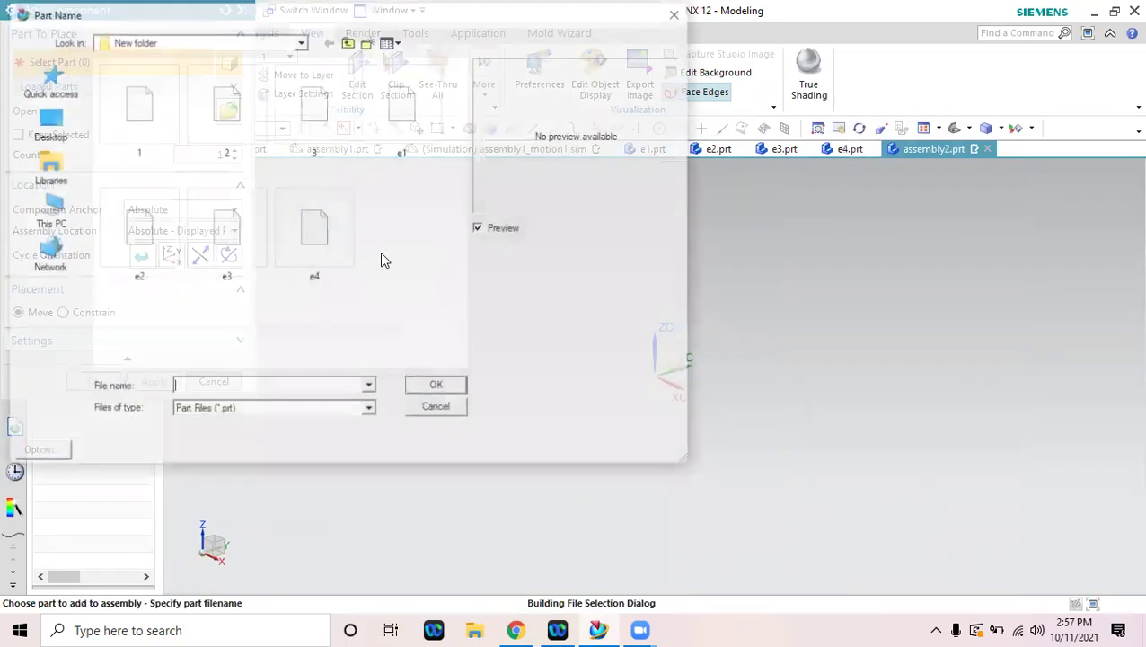
Add the finned cylinder part e1 to the assembly at the absolute origin.
{"action": "left_click", "coordinate": [419, 121]}
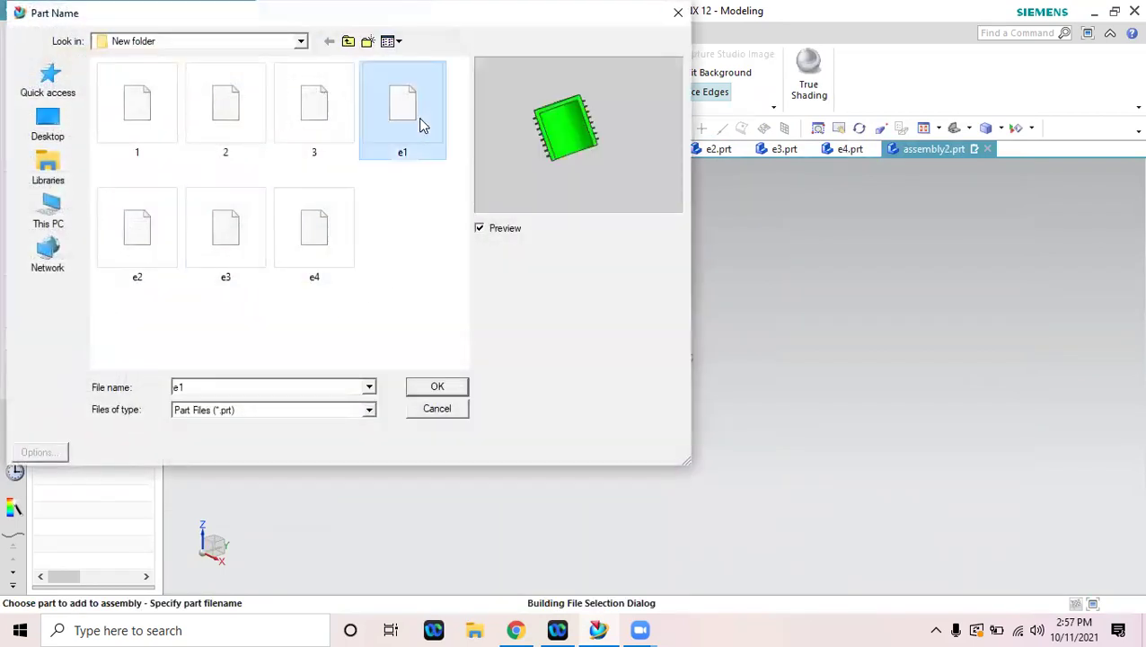
{"action": "left_click", "coordinate": [431, 387]}
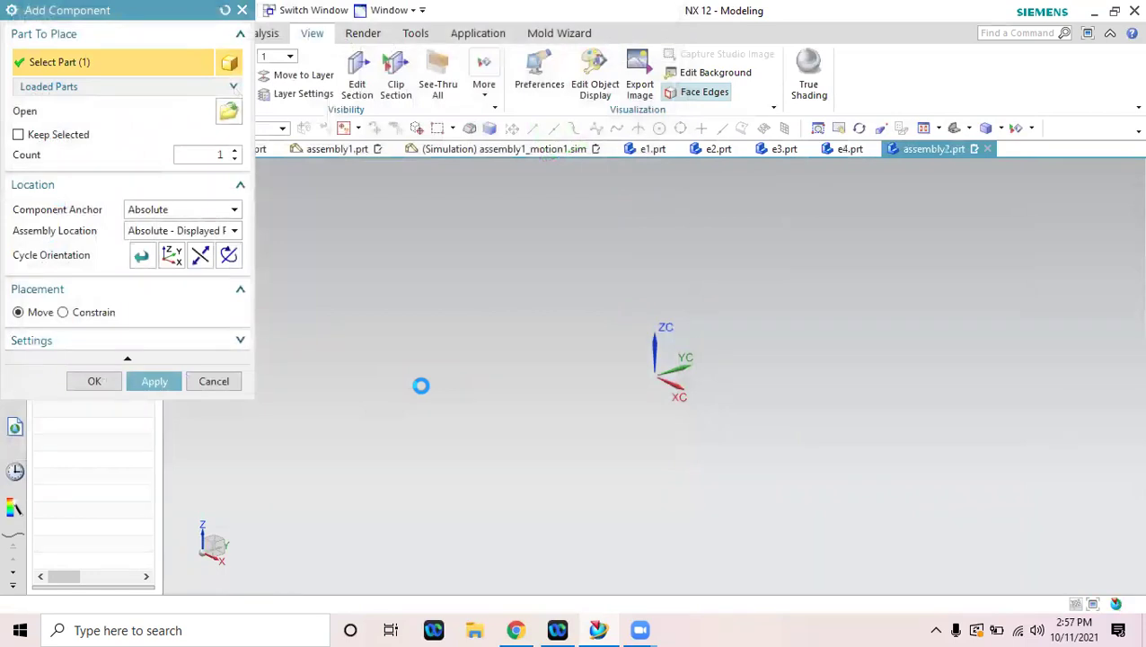
{"action": "left_click", "coordinate": [95, 428]}
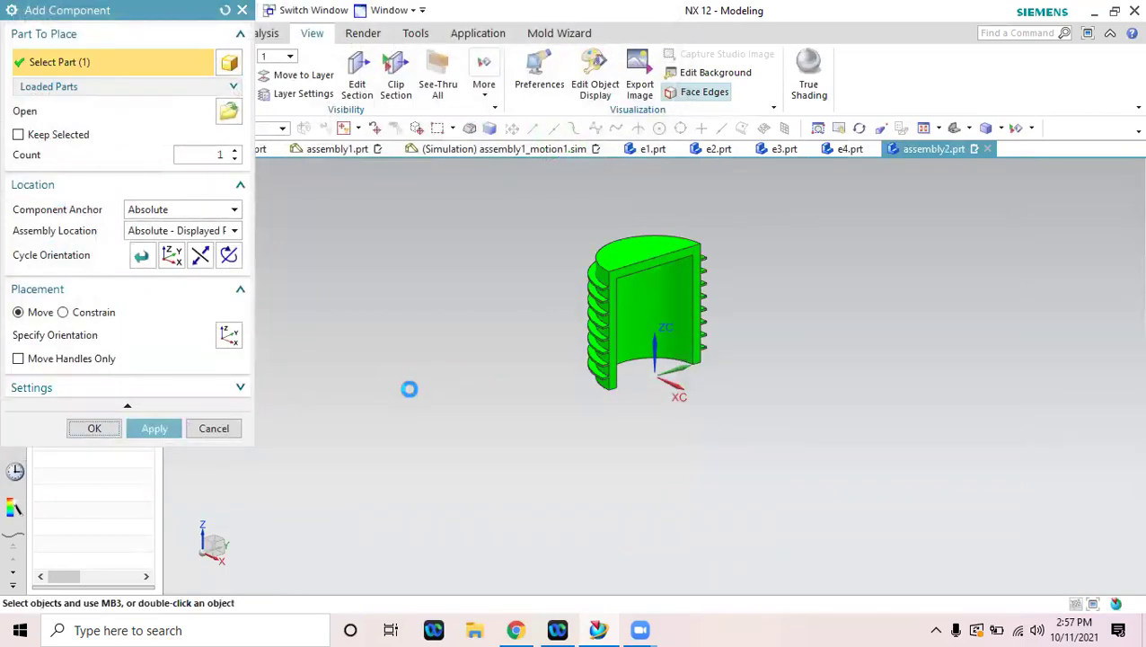
Apply a Fix constraint to the green finned cylinder.
{"action": "left_click", "coordinate": [144, 34]}
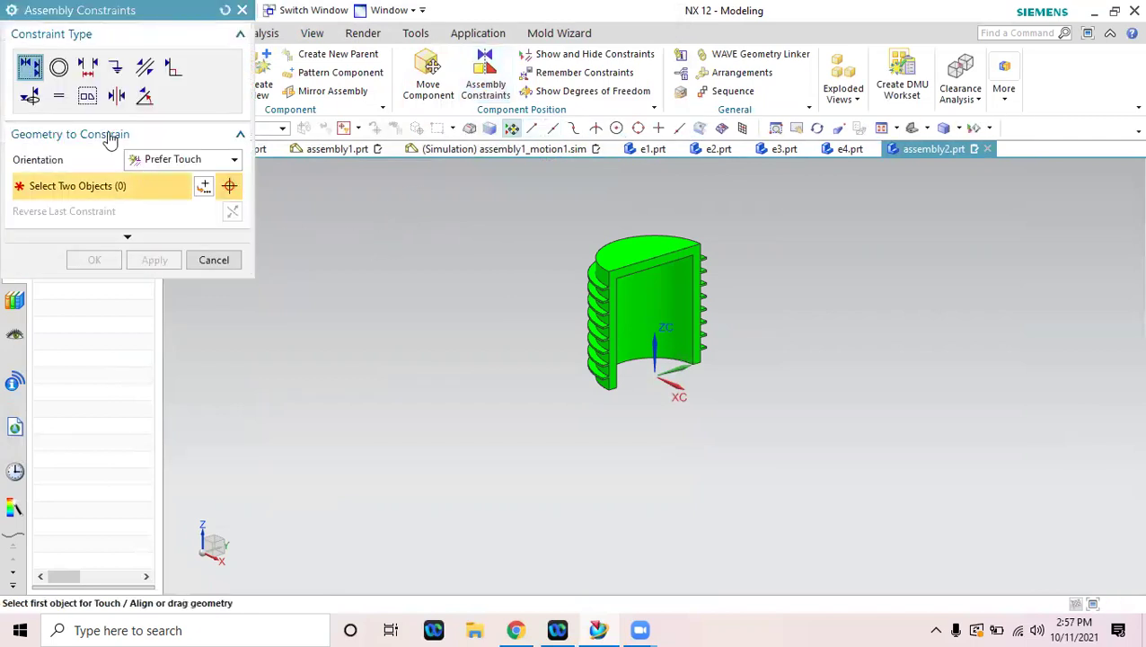
{"action": "left_click", "coordinate": [116, 67]}
{"action": "left_click", "coordinate": [653, 258]}
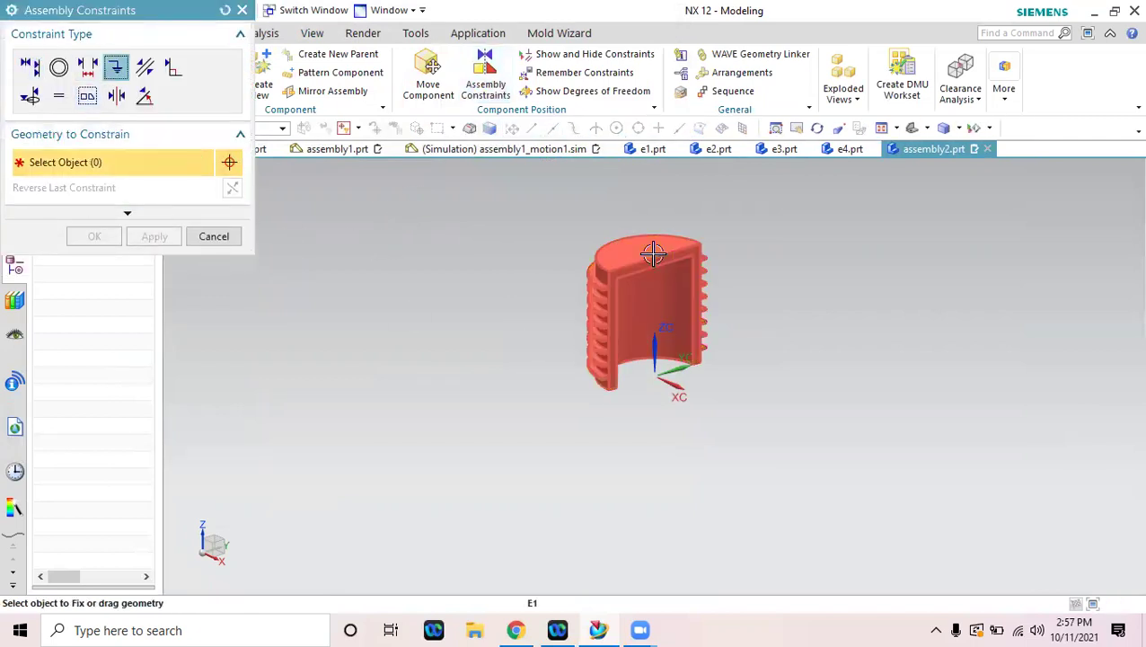
{"action": "left_click", "coordinate": [94, 236]}
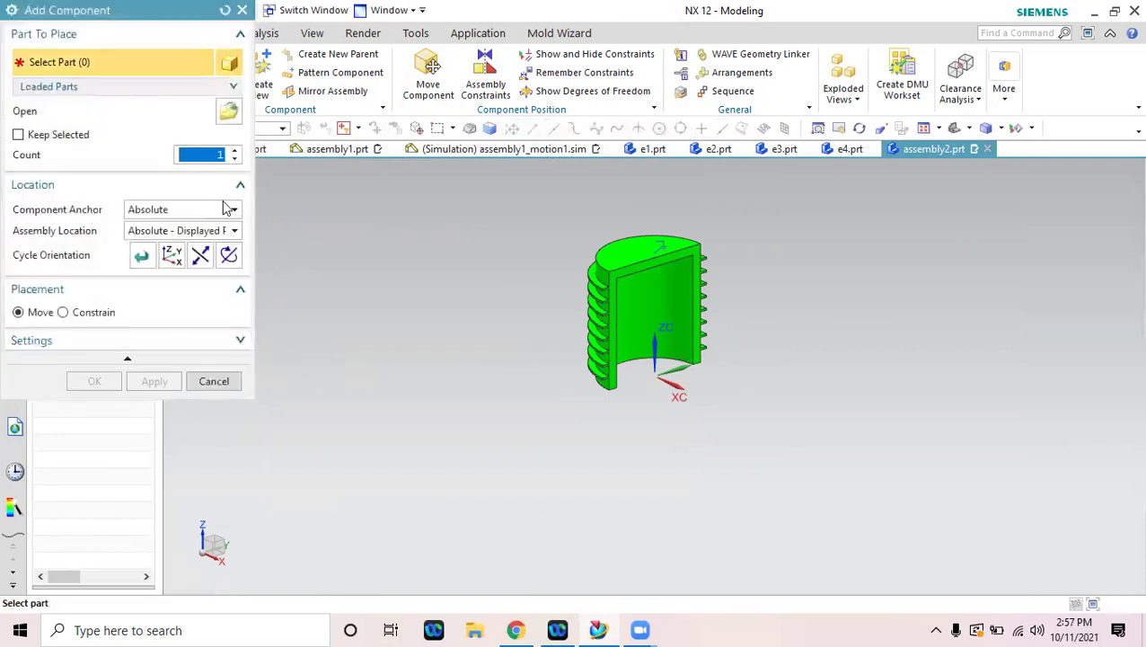
Add the piston part e2 to the assembly at the absolute position.
{"action": "left_click", "coordinate": [229, 115]}
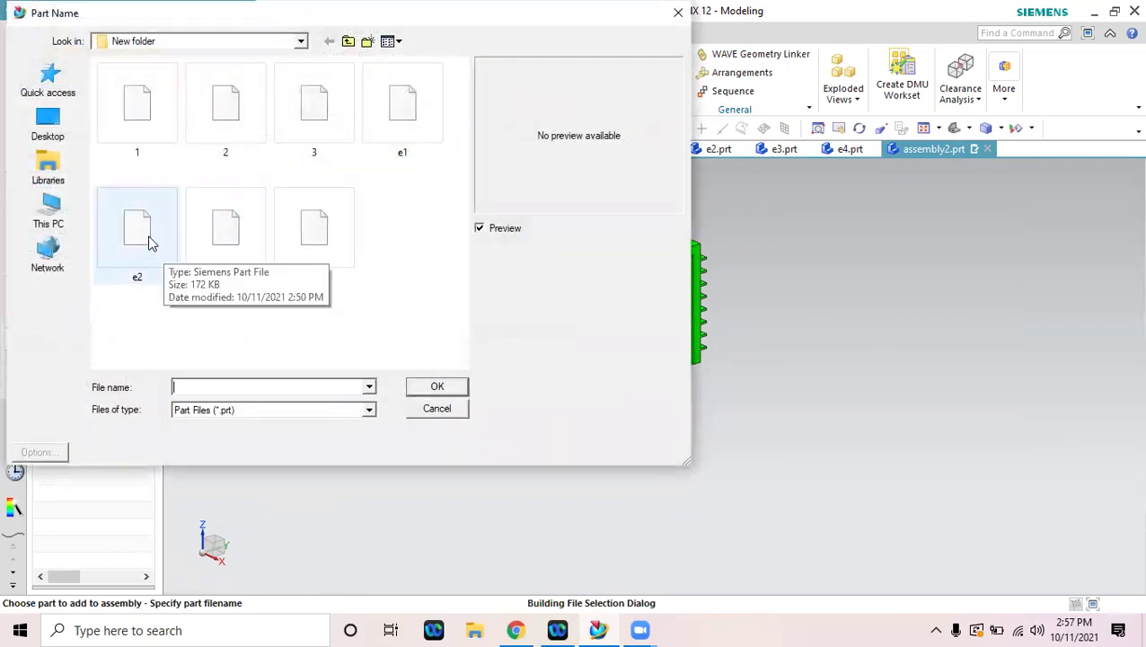
{"action": "left_click", "coordinate": [146, 239]}
{"action": "left_click", "coordinate": [429, 388]}
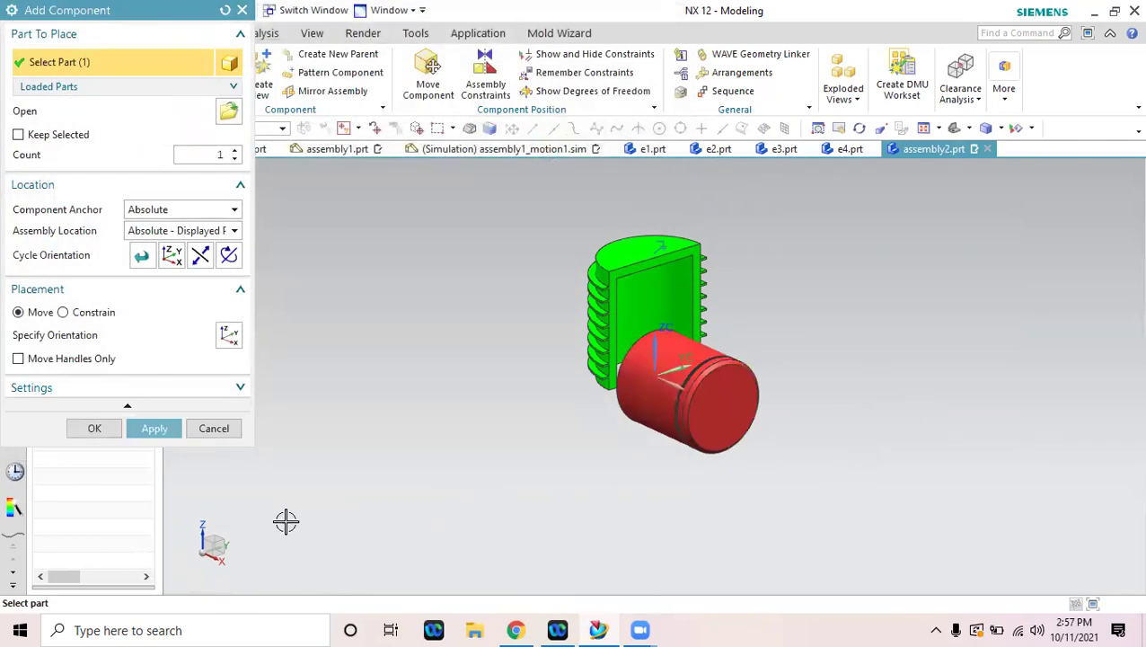
{"action": "left_click", "coordinate": [96, 429]}
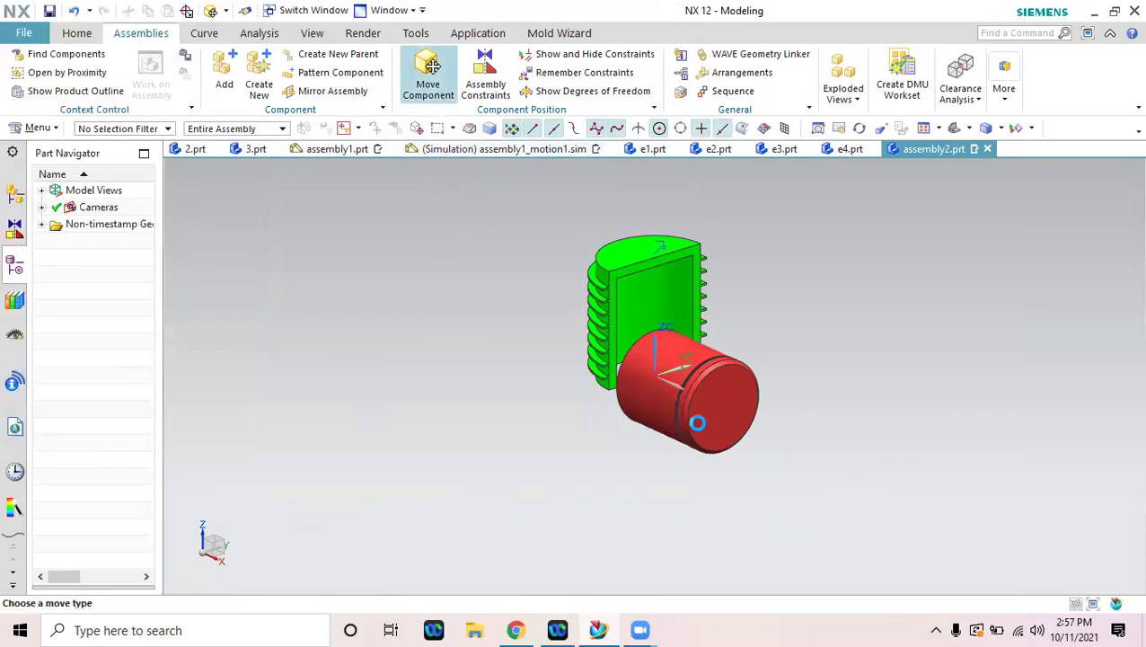
Move the piston clear of the cylinder to X 127.5 mm and rotate it about the Y axis until its closed end faces roughly upward.
{"action": "left_click", "coordinate": [682, 420]}
{"action": "left_click", "coordinate": [229, 149]}
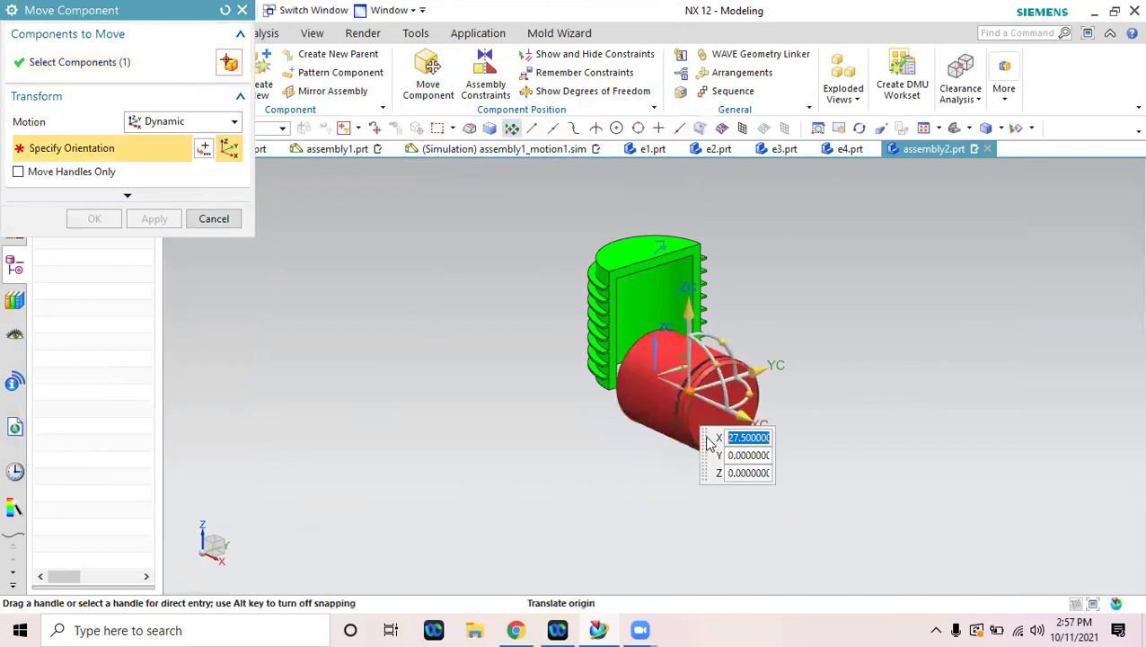
{"action": "left_click_drag", "start_coordinate": [721, 432], "coordinate": [865, 479]}
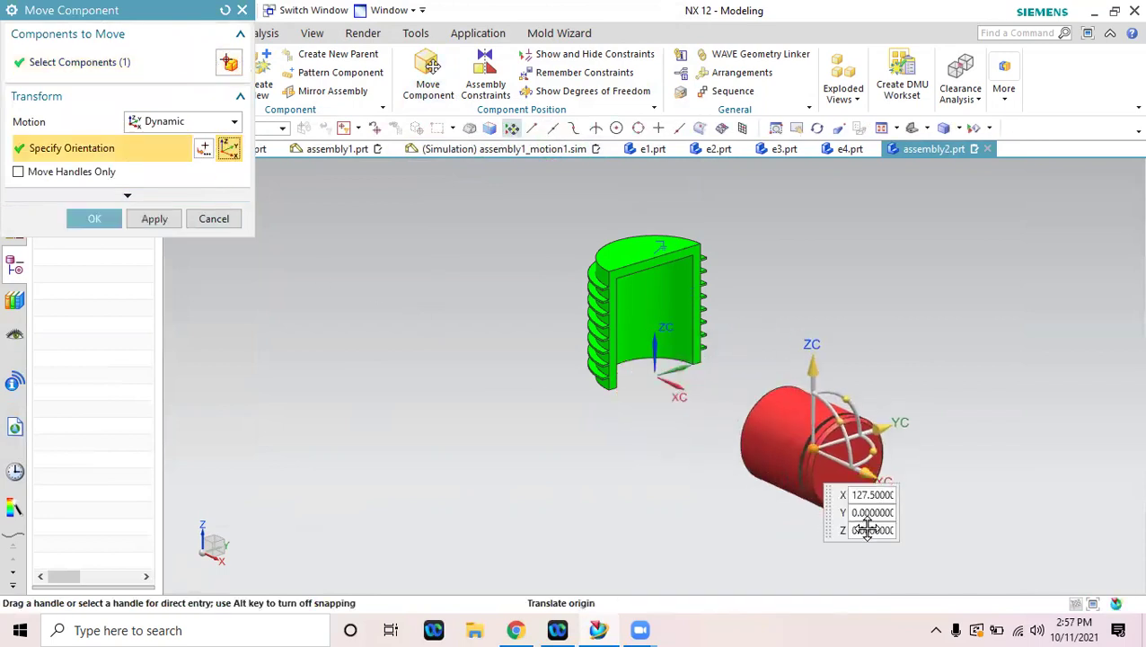
{"action": "left_click_drag", "start_coordinate": [847, 398], "coordinate": [730, 268]}
{"action": "left_click", "coordinate": [94, 218]}
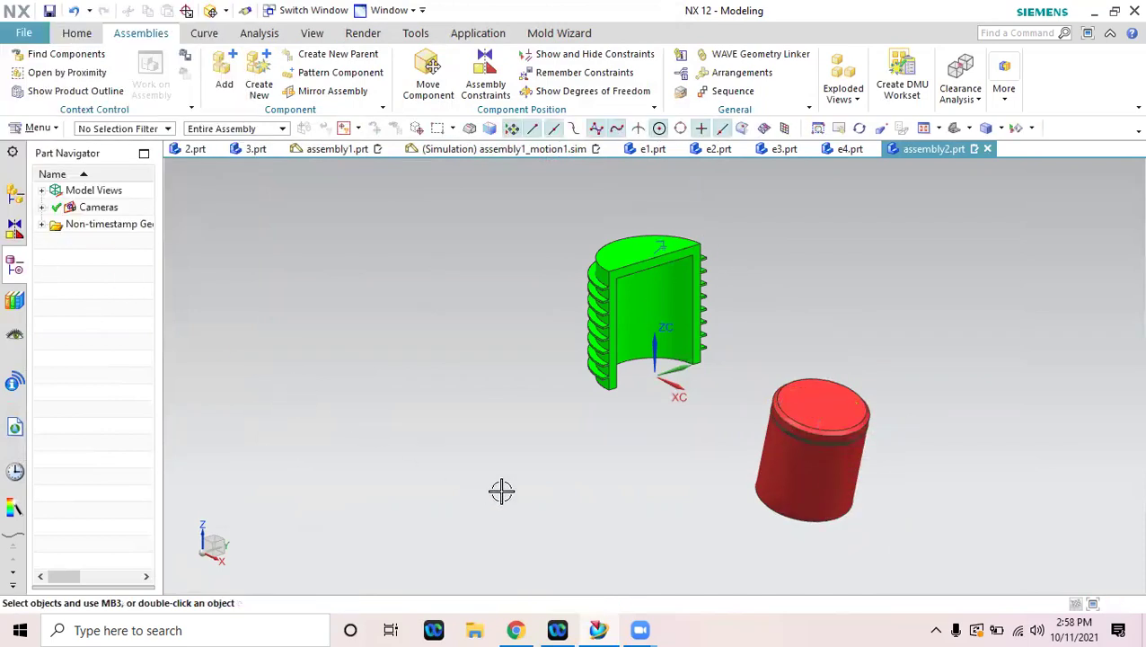
{"action": "middle_click_drag", "start_coordinate": [621, 498], "coordinate": [616, 449]}
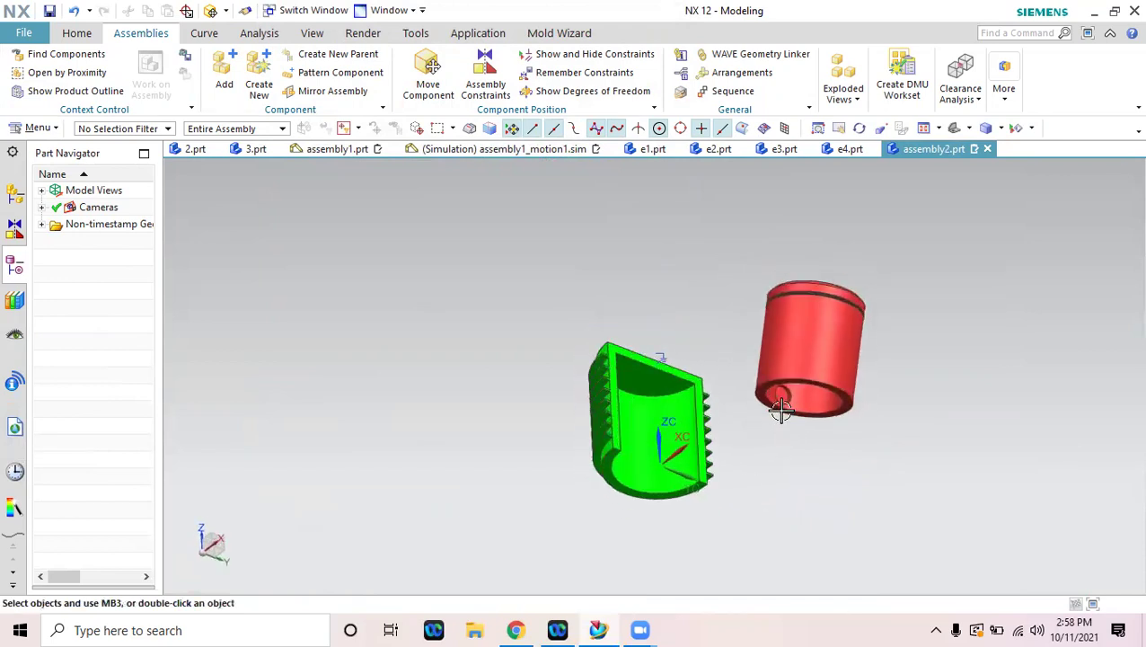
{"action": "left_click", "coordinate": [428, 76]}
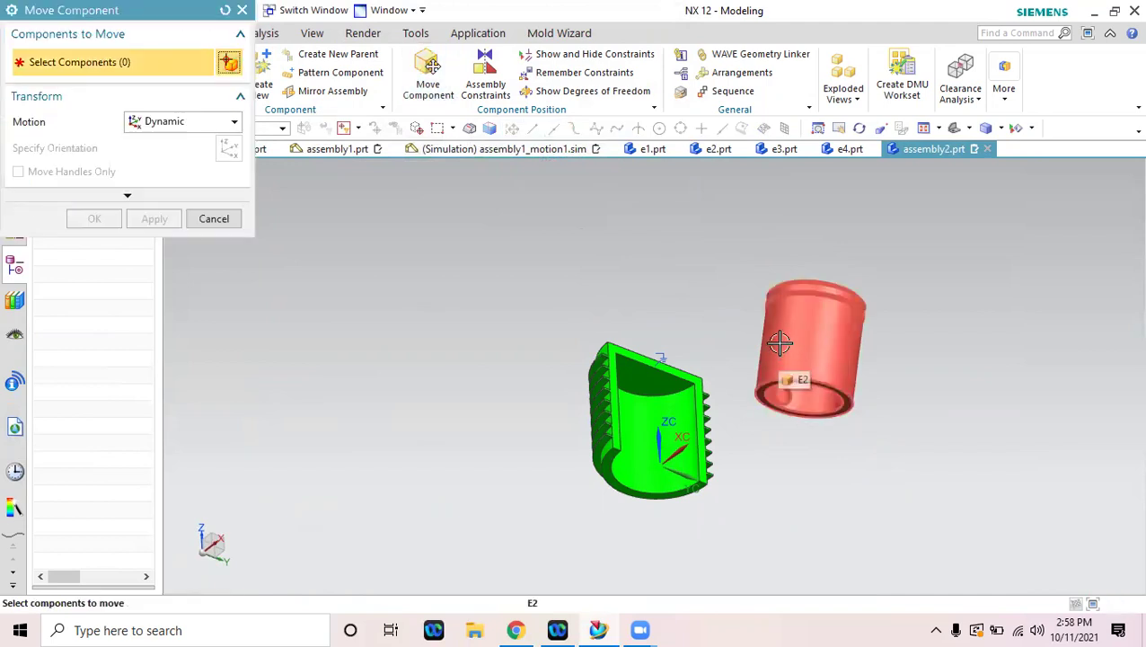
{"action": "left_click", "coordinate": [216, 218]}
Align the piston's centreline with the axis of the cylinder's bore using a Touch Align constraint.
{"action": "middle_click_drag", "start_coordinate": [425, 317], "coordinate": [434, 359]}
{"action": "left_click", "coordinate": [485, 83]}
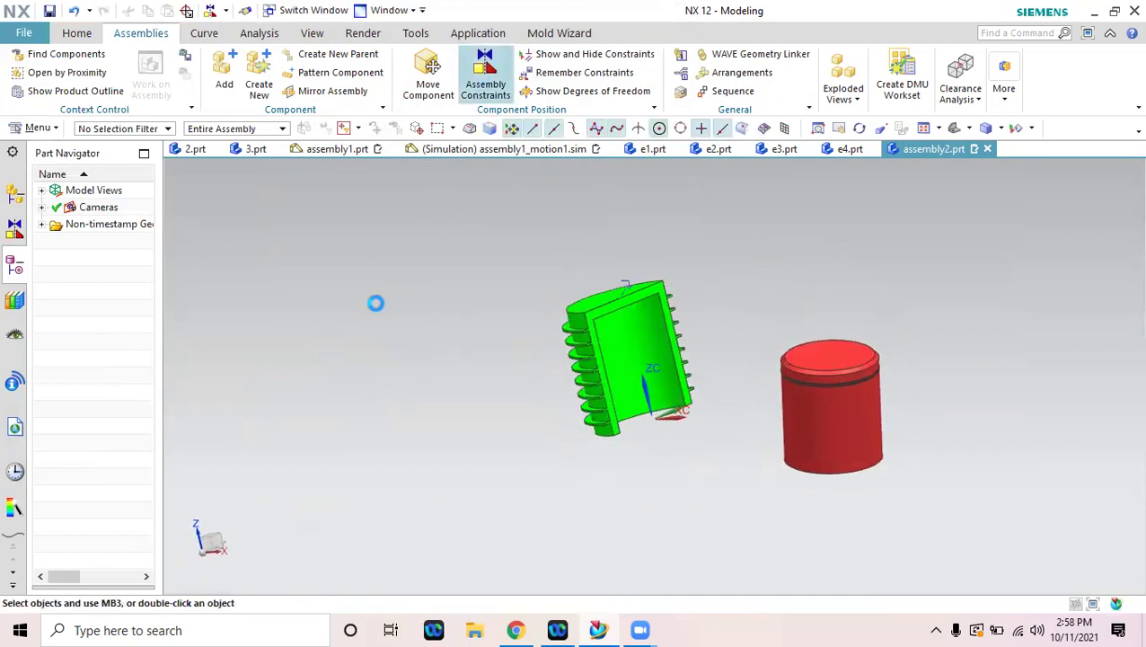
{"action": "left_click", "coordinate": [30, 67]}
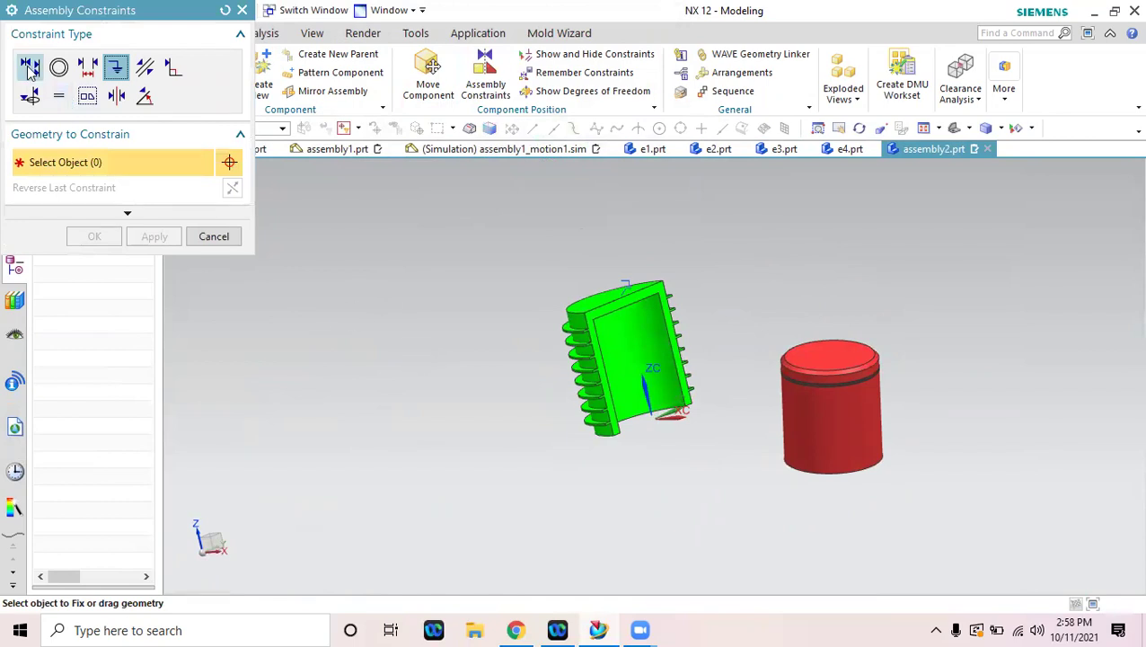
{"action": "scroll", "coordinate": [768, 469], "scroll_direction": "up", "scroll_amount": 2}
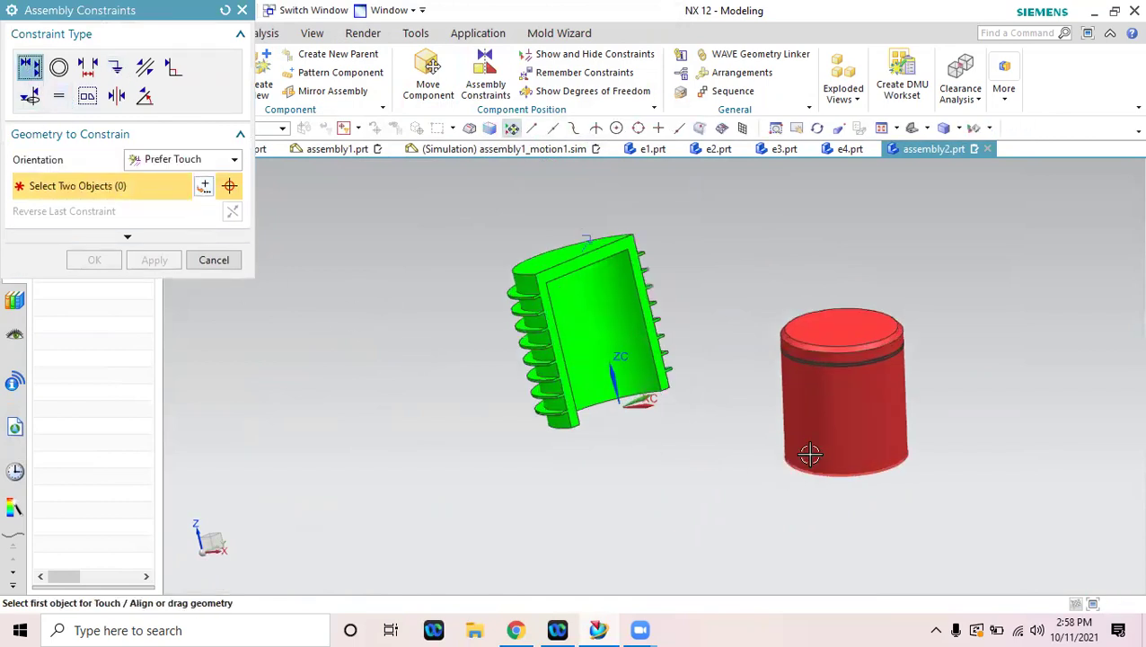
{"action": "left_click", "coordinate": [847, 411]}
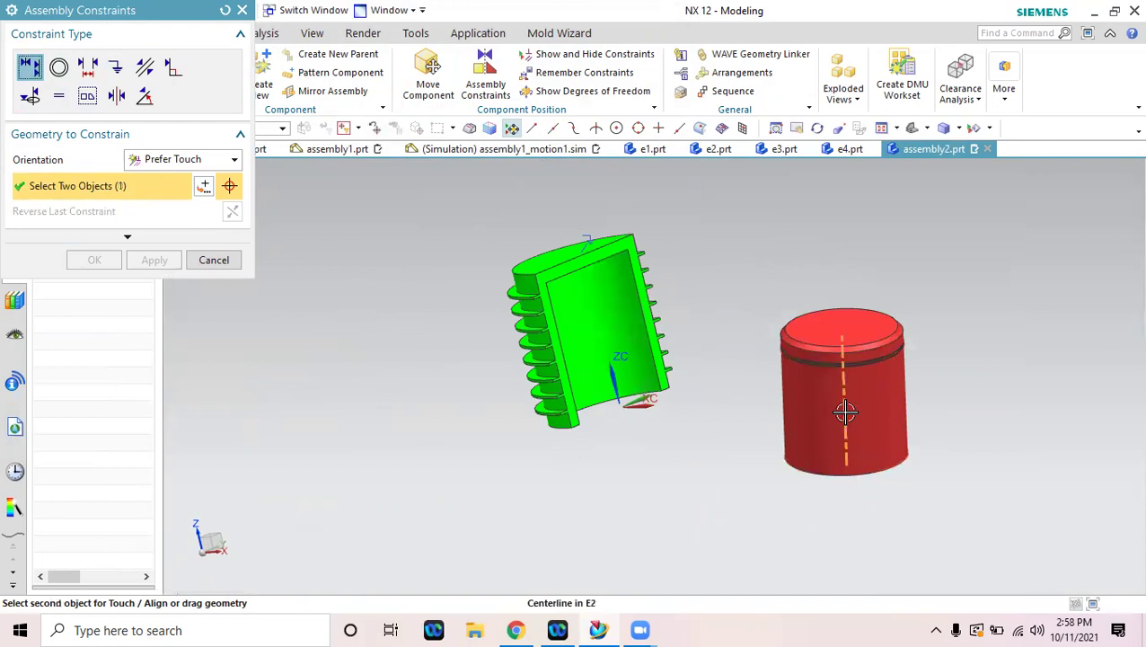
{"action": "left_click", "coordinate": [599, 323]}
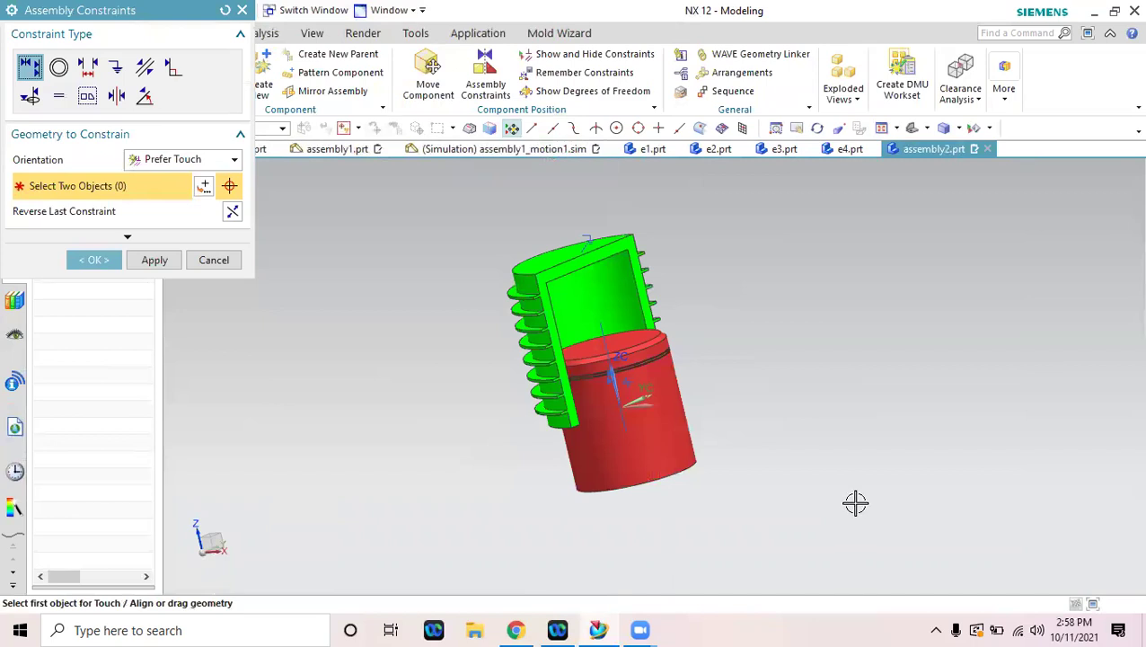
{"action": "middle_click_drag", "start_coordinate": [770, 459], "coordinate": [756, 478]}
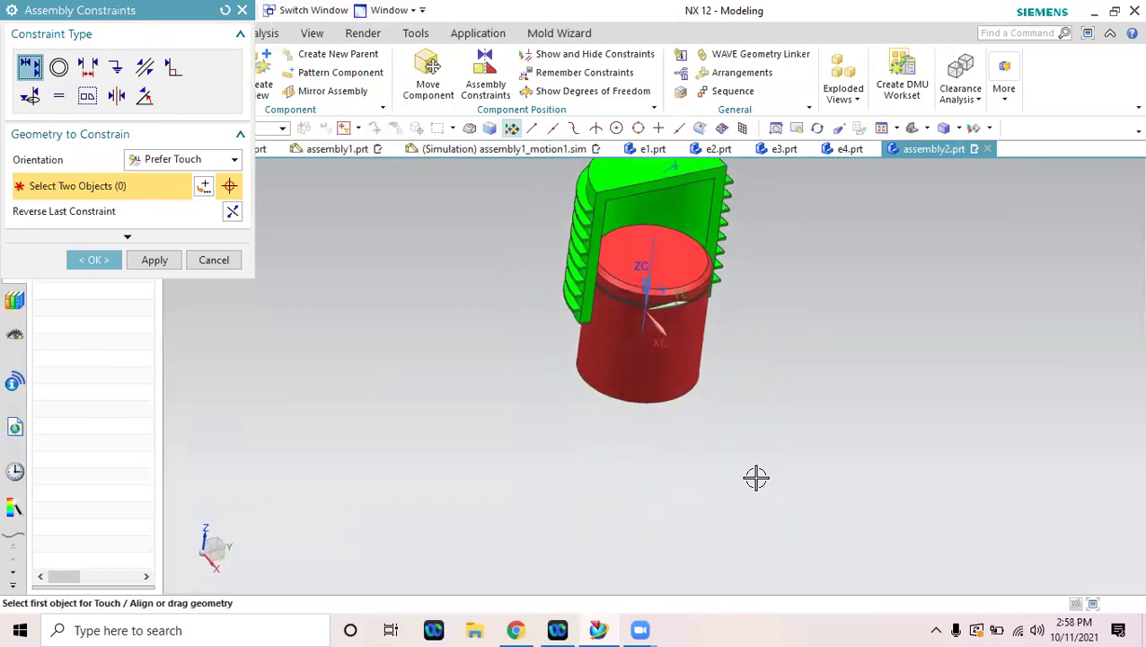
{"action": "middle_click_drag", "start_coordinate": [766, 384], "coordinate": [741, 440], "text": "shift"}
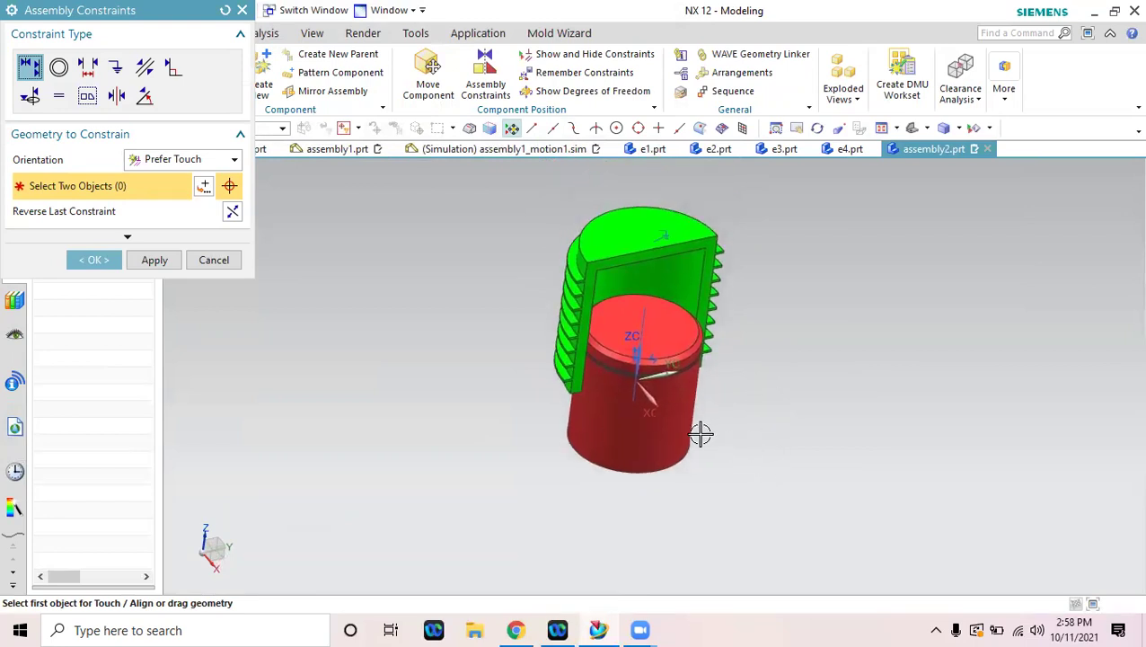
{"action": "left_click", "coordinate": [89, 260]}
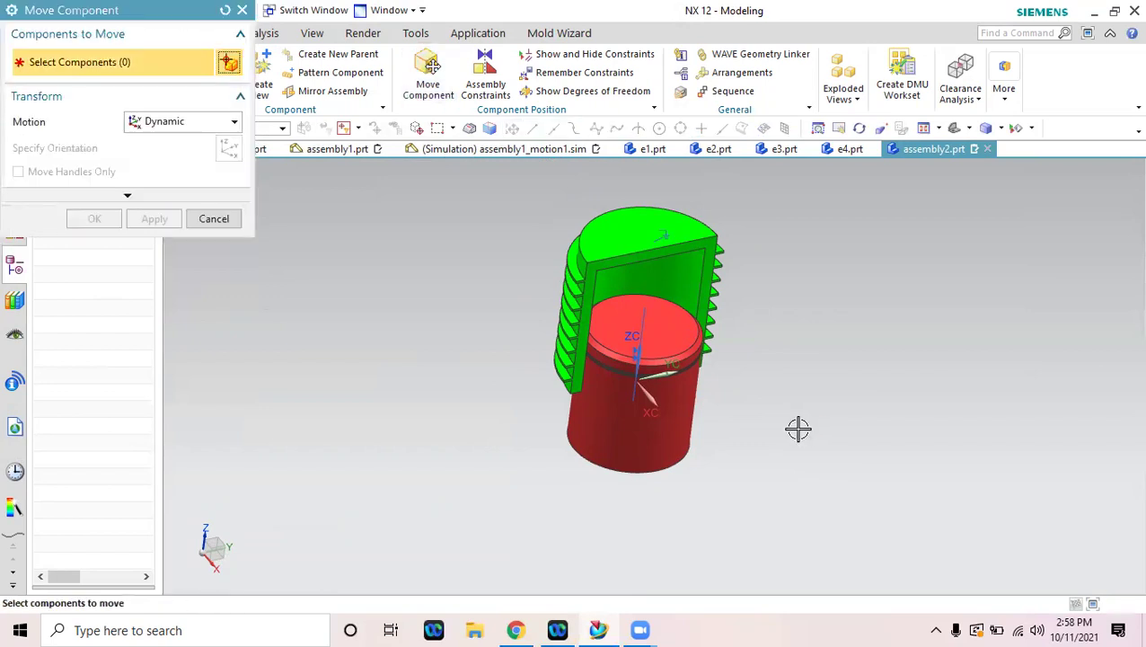
{"action": "left_click", "coordinate": [215, 218]}
Apply a Touch Align constraint between the piston's flat crown face and the inner end face of the cylinder bore.
{"action": "middle_click_drag", "start_coordinate": [258, 278], "coordinate": [414, 357]}
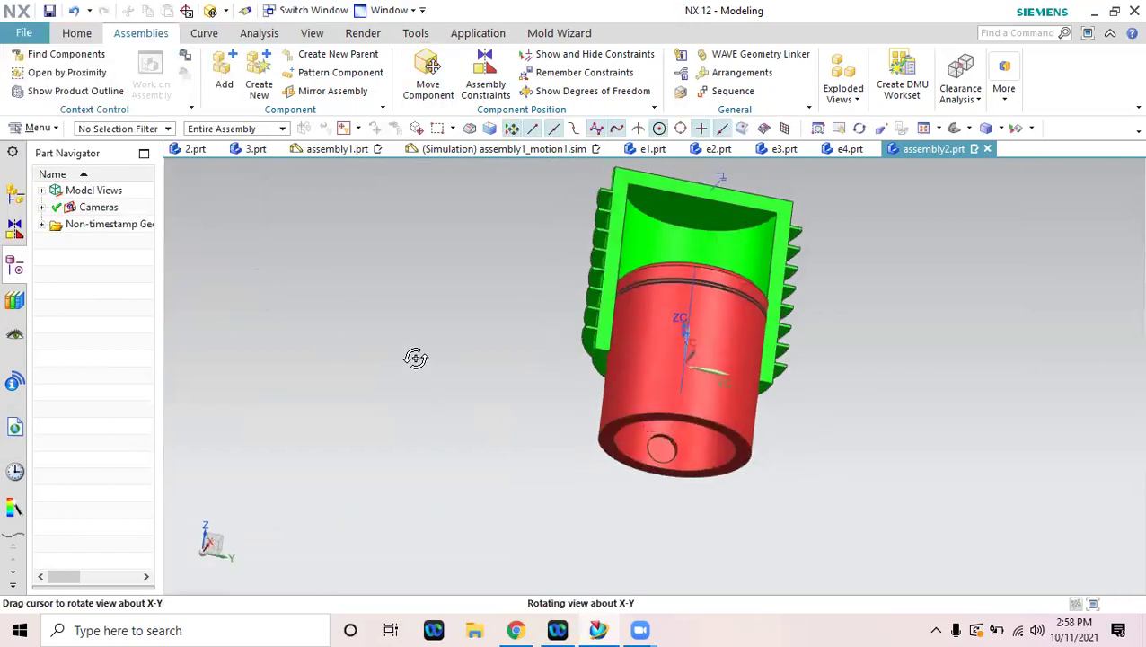
{"action": "middle_click_drag", "start_coordinate": [709, 251], "coordinate": [624, 287]}
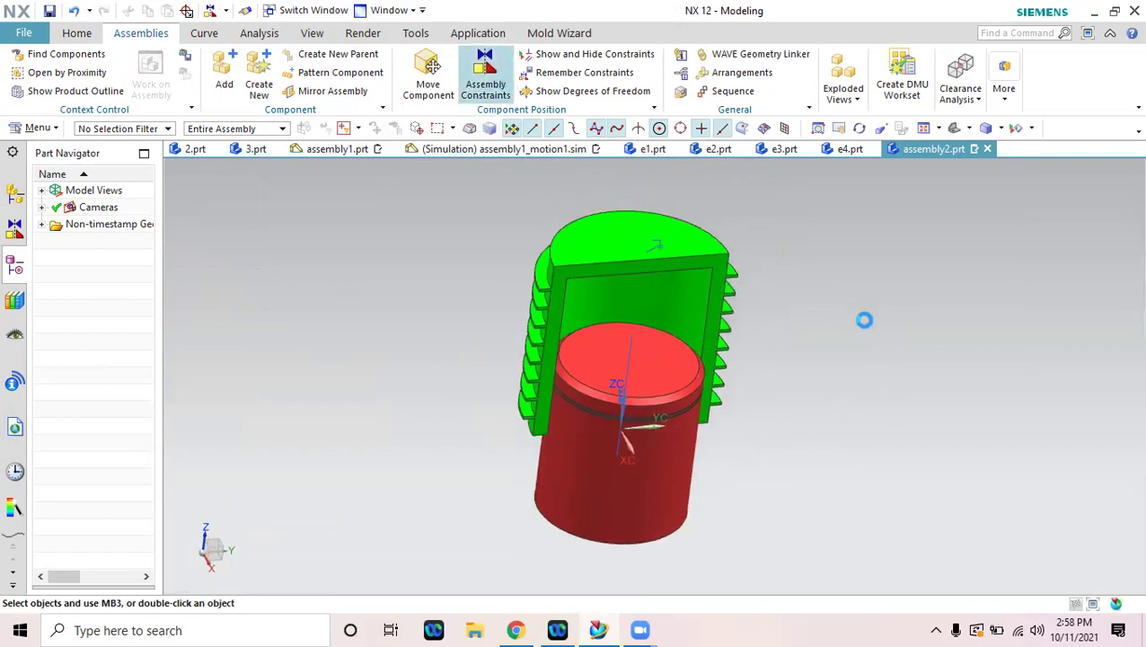
{"action": "left_click", "coordinate": [660, 364]}
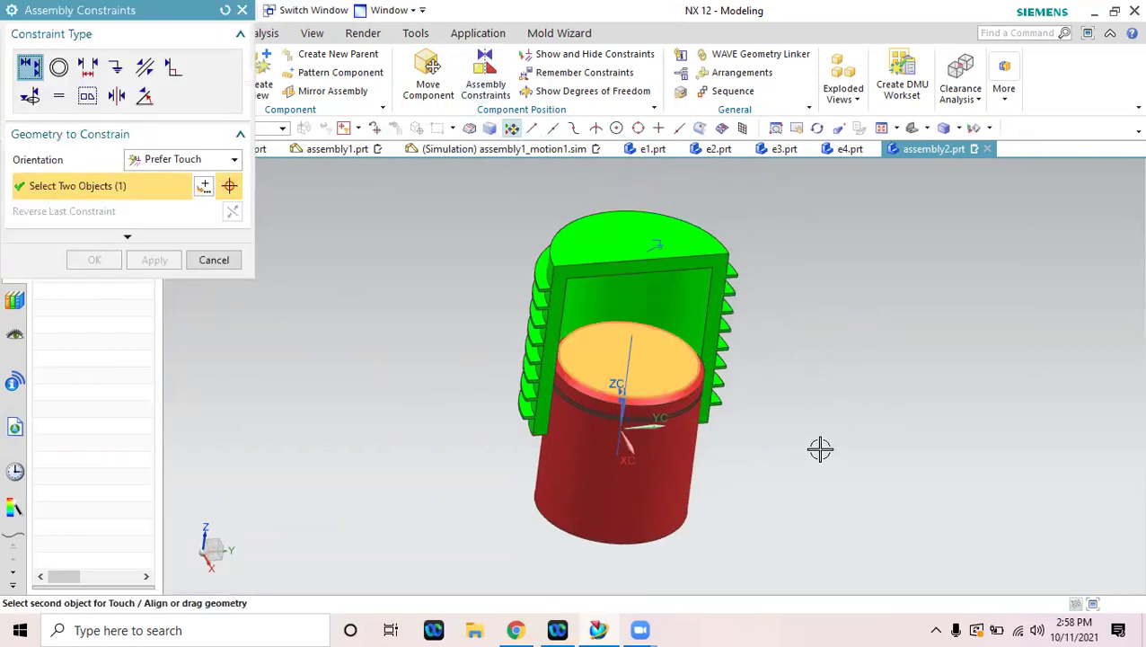
{"action": "middle_click_drag", "start_coordinate": [820, 449], "coordinate": [802, 377]}
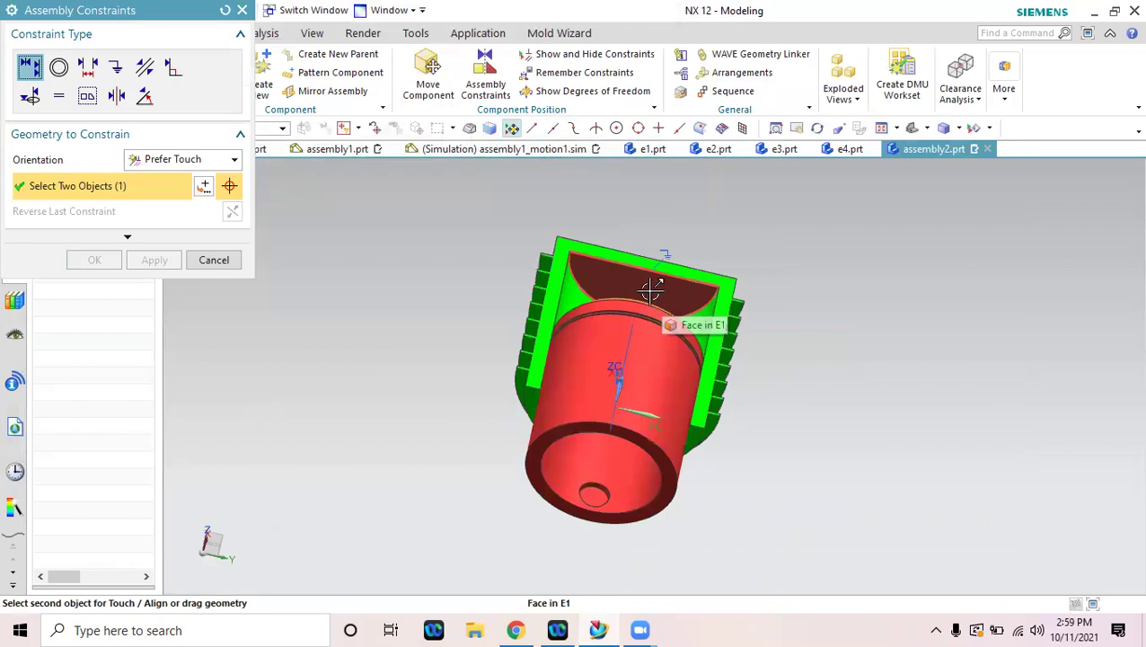
{"action": "left_click", "coordinate": [651, 289]}
{"action": "middle_click_drag", "start_coordinate": [844, 319], "coordinate": [823, 376]}
{"action": "left_click", "coordinate": [94, 260]}
{"action": "scroll", "coordinate": [293, 390], "scroll_direction": "down", "scroll_amount": 3}
{"action": "middle_click_drag", "start_coordinate": [293, 390], "coordinate": [451, 401]}
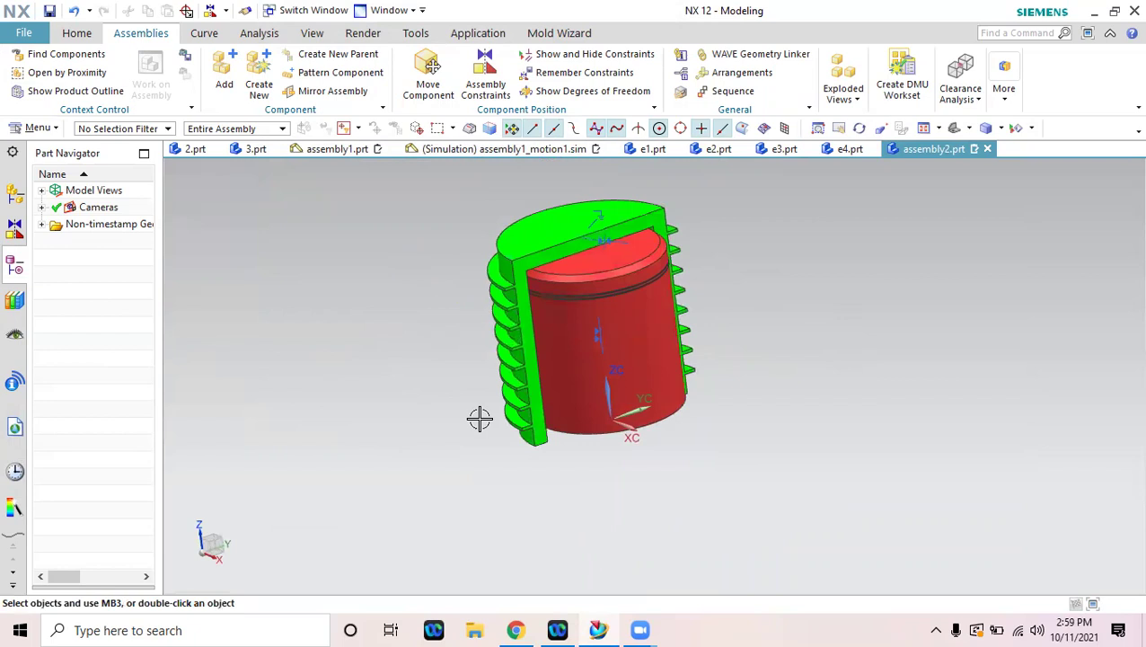
Load the connecting rod part e3 as a new component at the absolute position.
{"action": "left_click", "coordinate": [223, 76]}
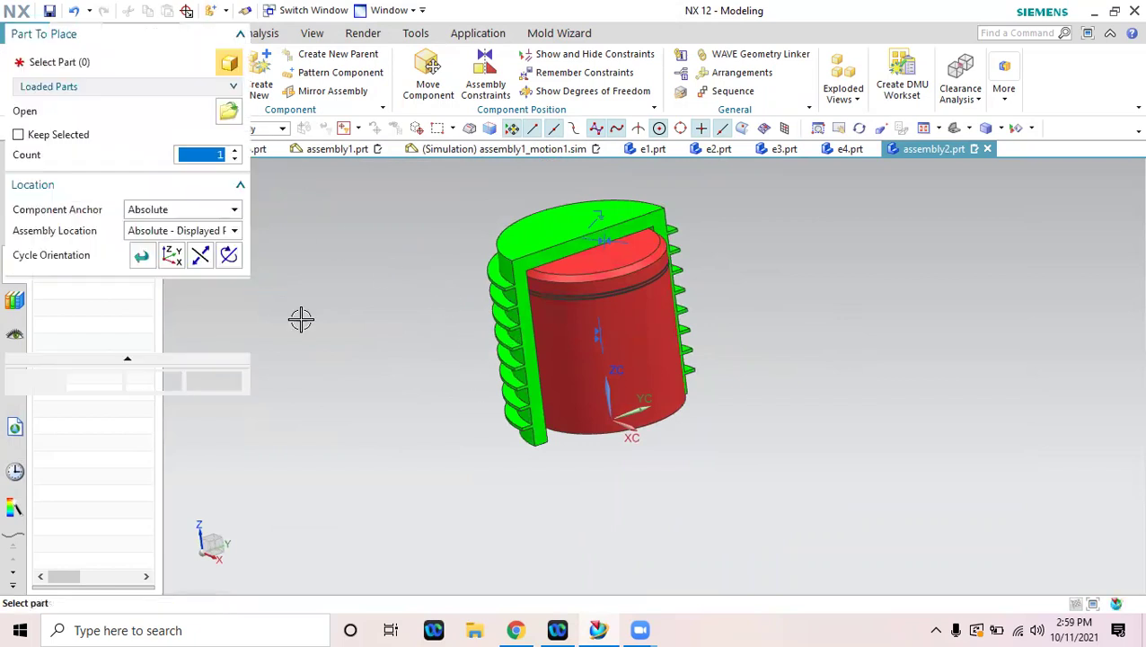
{"action": "left_click", "coordinate": [227, 112]}
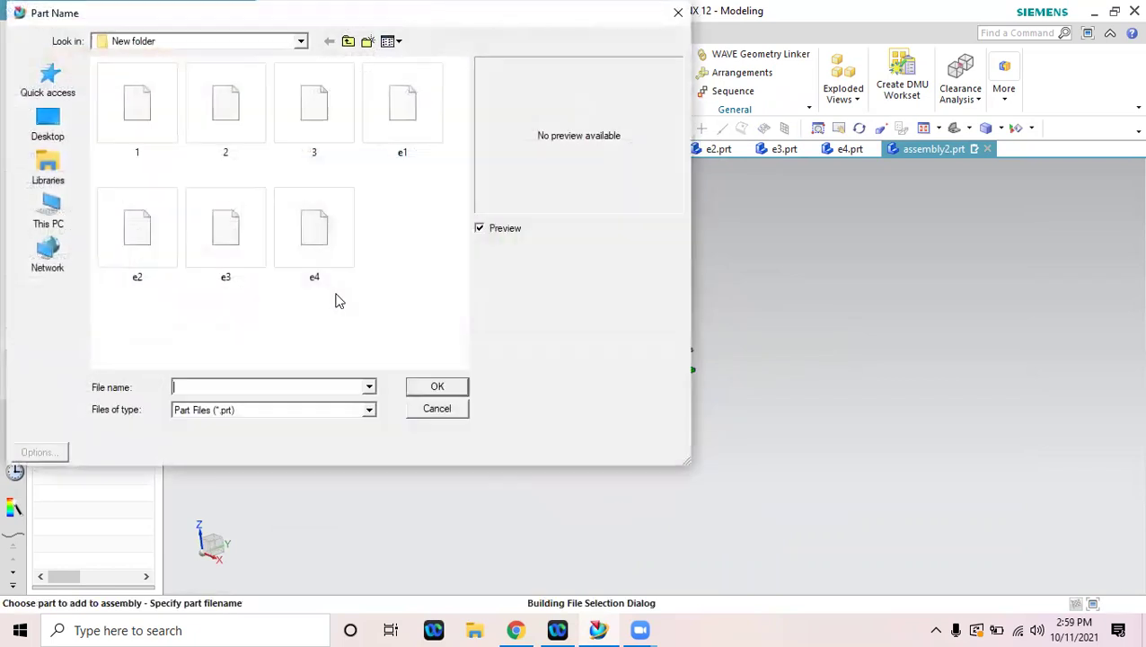
{"action": "left_click", "coordinate": [241, 253]}
{"action": "left_click", "coordinate": [413, 391]}
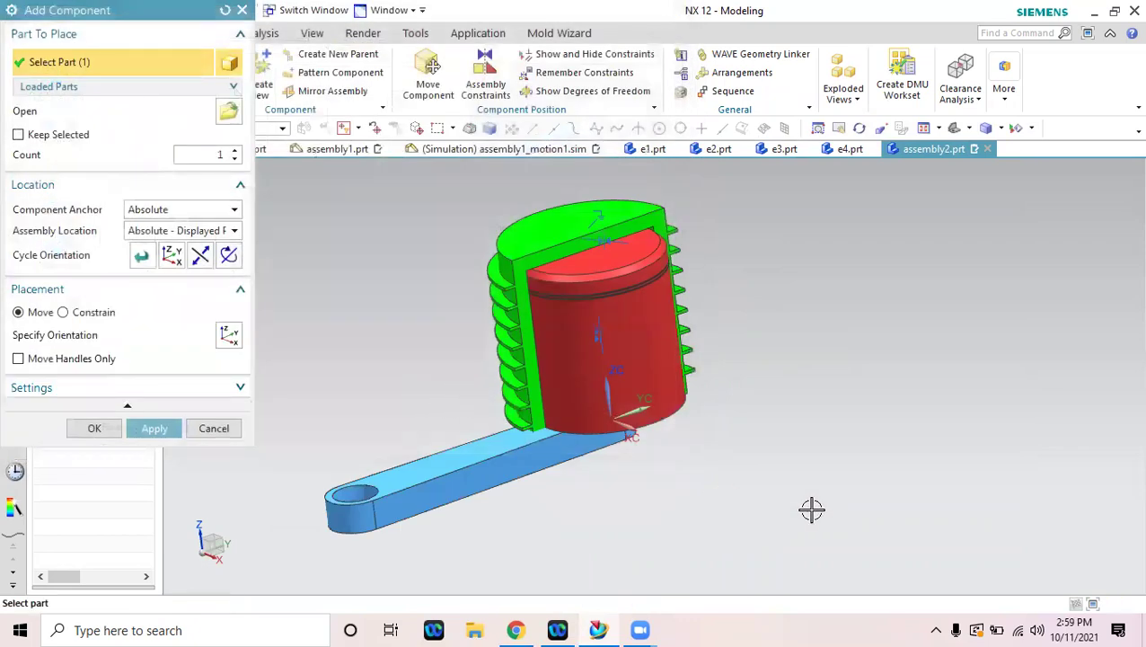
Place the connecting rod beside the cylinder at X 170 mm, rotated upright with its holes facing roughly toward the piston's pin hole.
{"action": "left_click", "coordinate": [229, 335]}
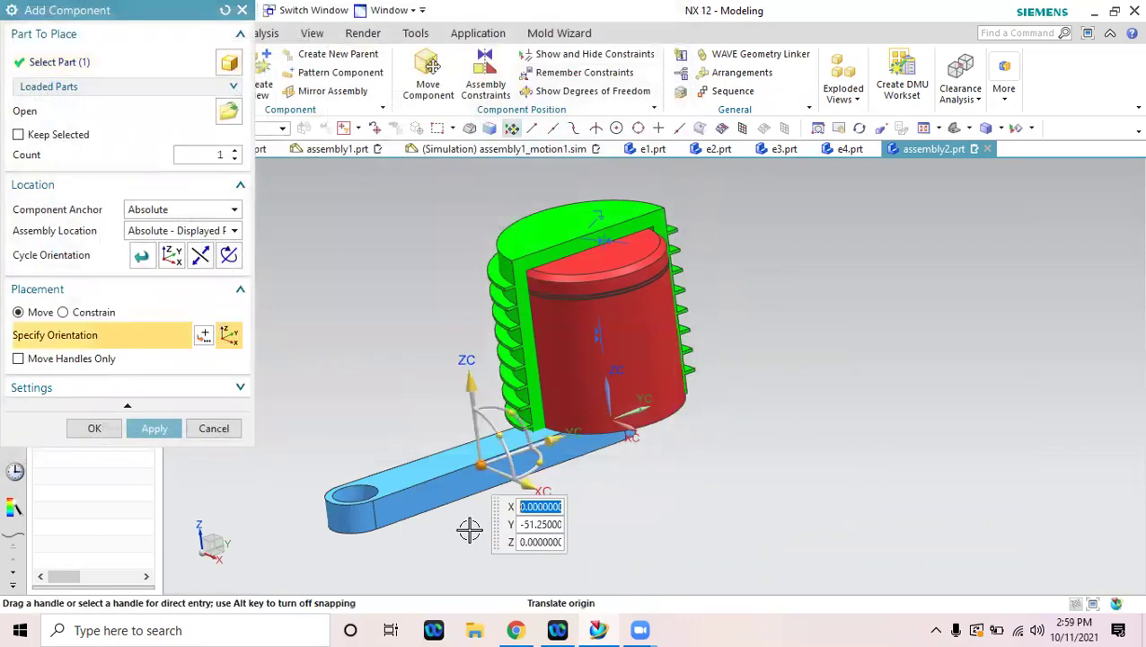
{"action": "left_click_drag", "start_coordinate": [519, 499], "coordinate": [729, 528]}
{"action": "middle_click_drag", "start_coordinate": [854, 425], "coordinate": [841, 296], "text": "shift"}
{"action": "left_click_drag", "start_coordinate": [783, 406], "coordinate": [645, 404]}
{"action": "middle_click_drag", "start_coordinate": [645, 404], "coordinate": [611, 376]}
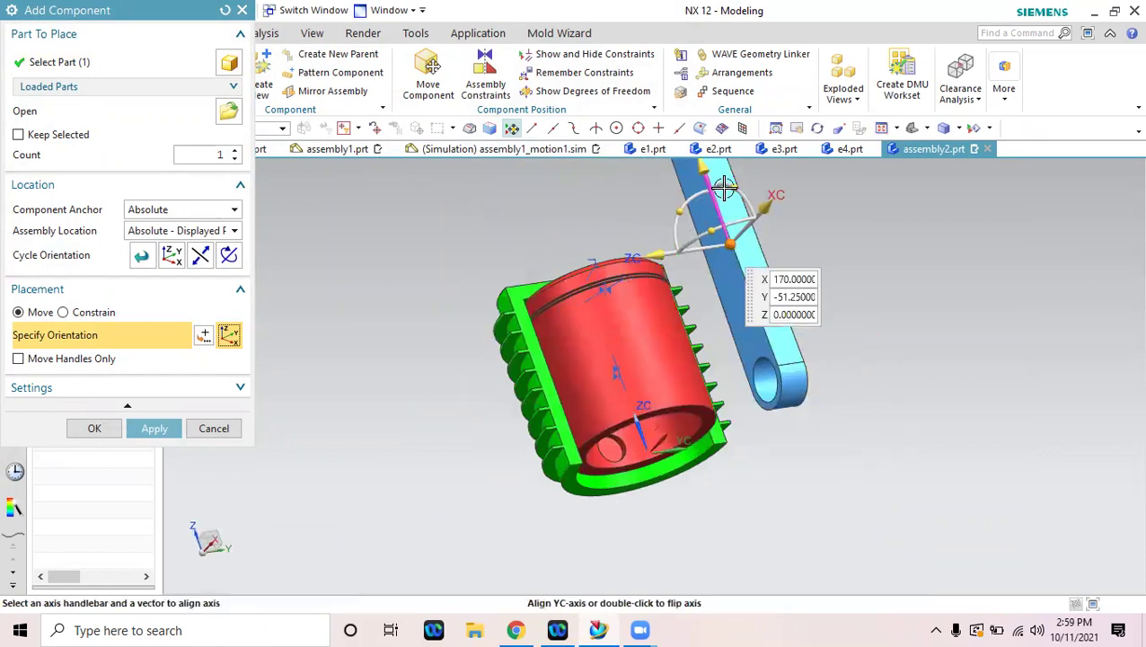
{"action": "left_click_drag", "start_coordinate": [716, 224], "coordinate": [761, 221]}
{"action": "left_click", "coordinate": [115, 429]}
{"action": "middle_click_drag", "start_coordinate": [368, 392], "coordinate": [400, 444], "text": "shift"}
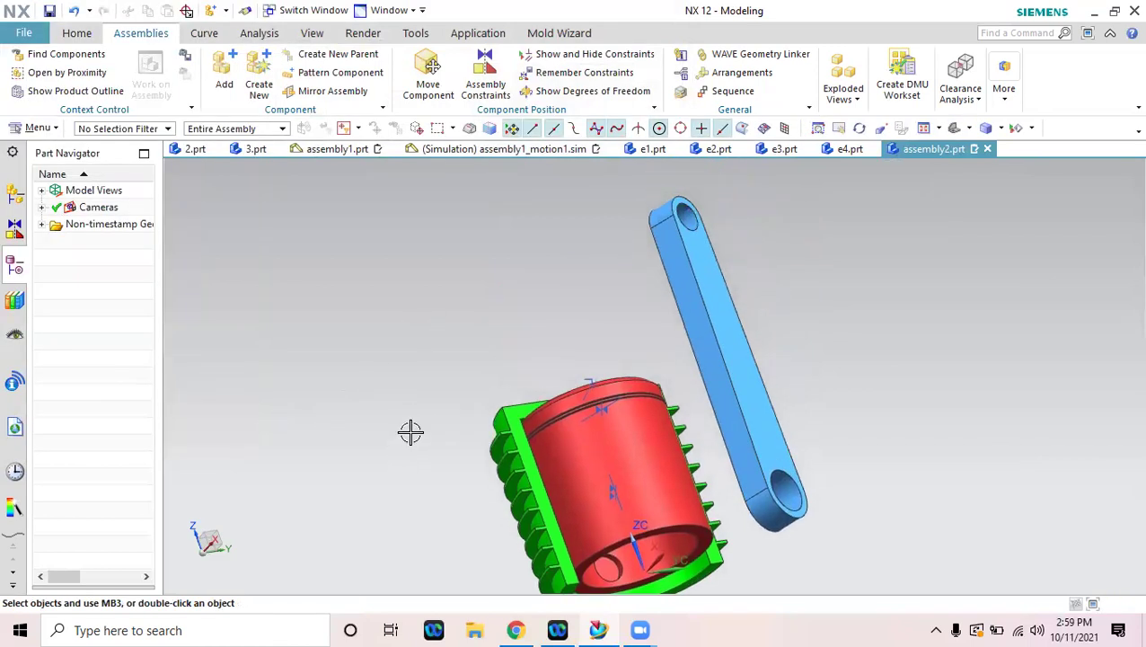
Align the axis of the connecting rod's upper hole with the piston's pin hole using a Touch Align constraint.
{"action": "left_click", "coordinate": [486, 79]}
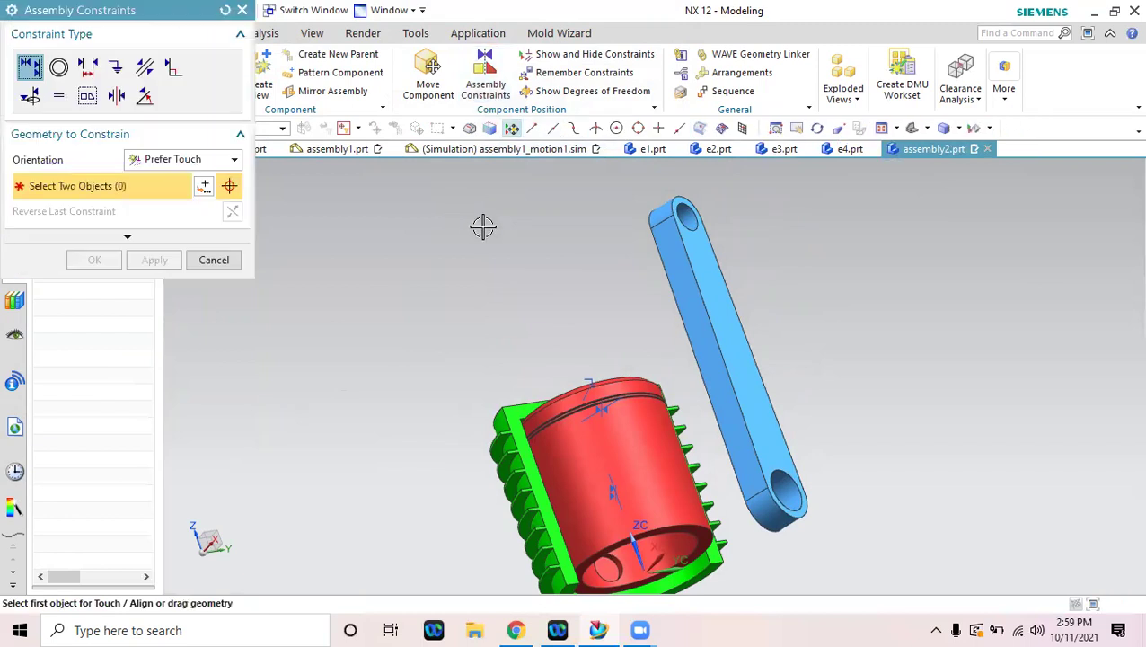
{"action": "scroll", "coordinate": [730, 192], "scroll_direction": "up", "scroll_amount": 5}
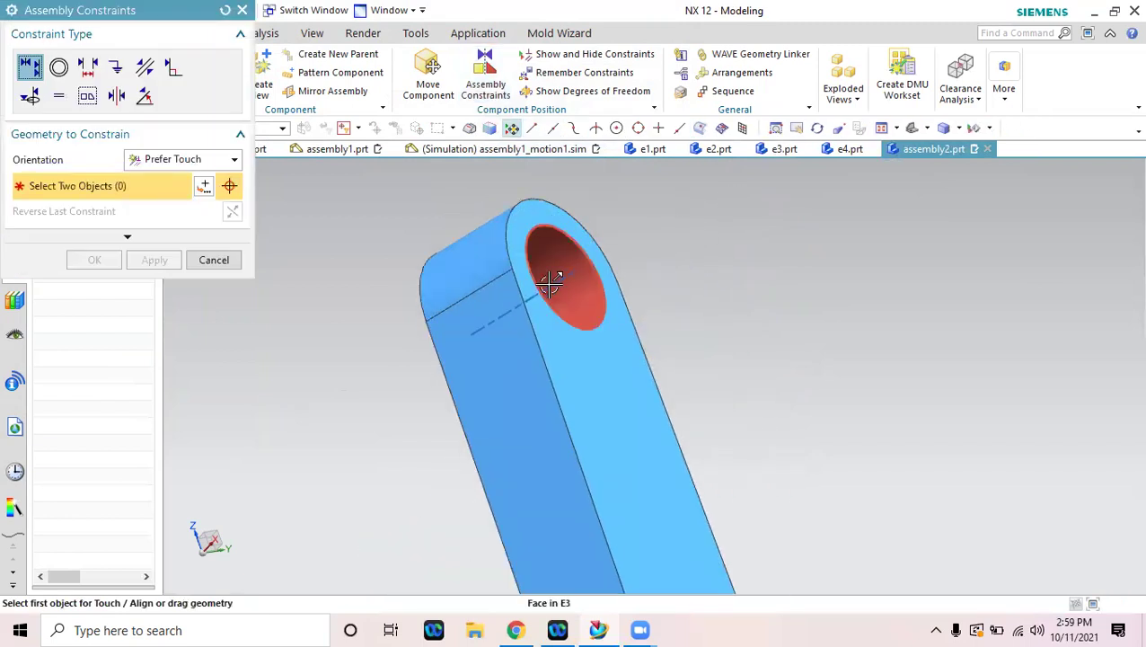
{"action": "left_click", "coordinate": [548, 283]}
{"action": "scroll", "coordinate": [791, 309], "scroll_direction": "down", "scroll_amount": 3}
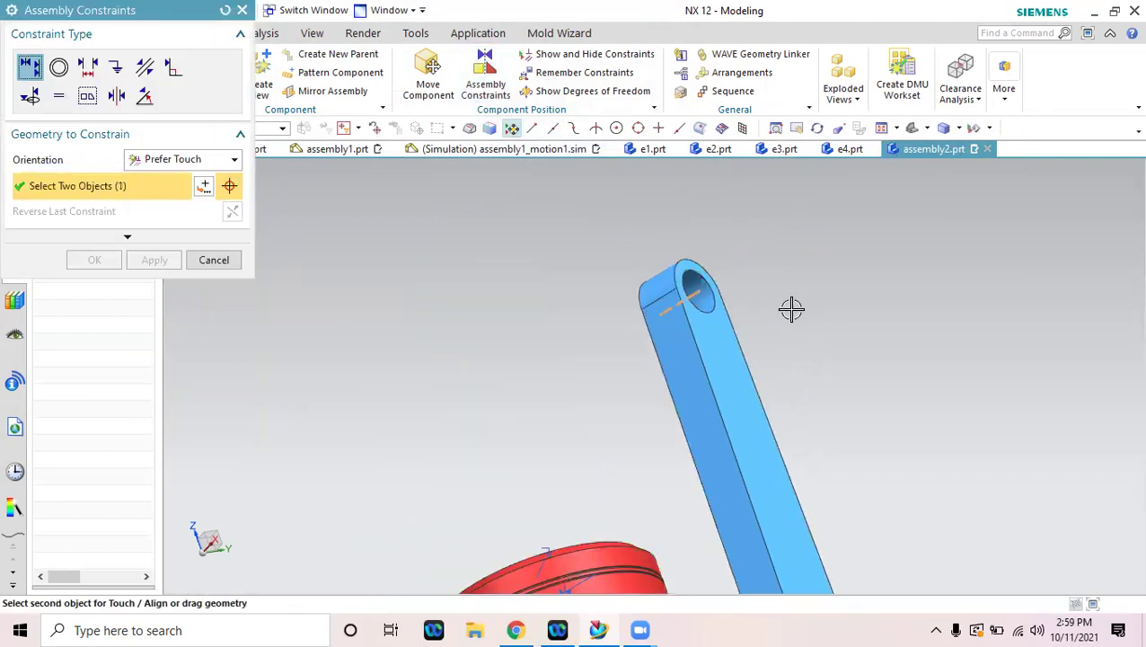
{"action": "middle_click_drag", "start_coordinate": [832, 429], "coordinate": [792, 253]}
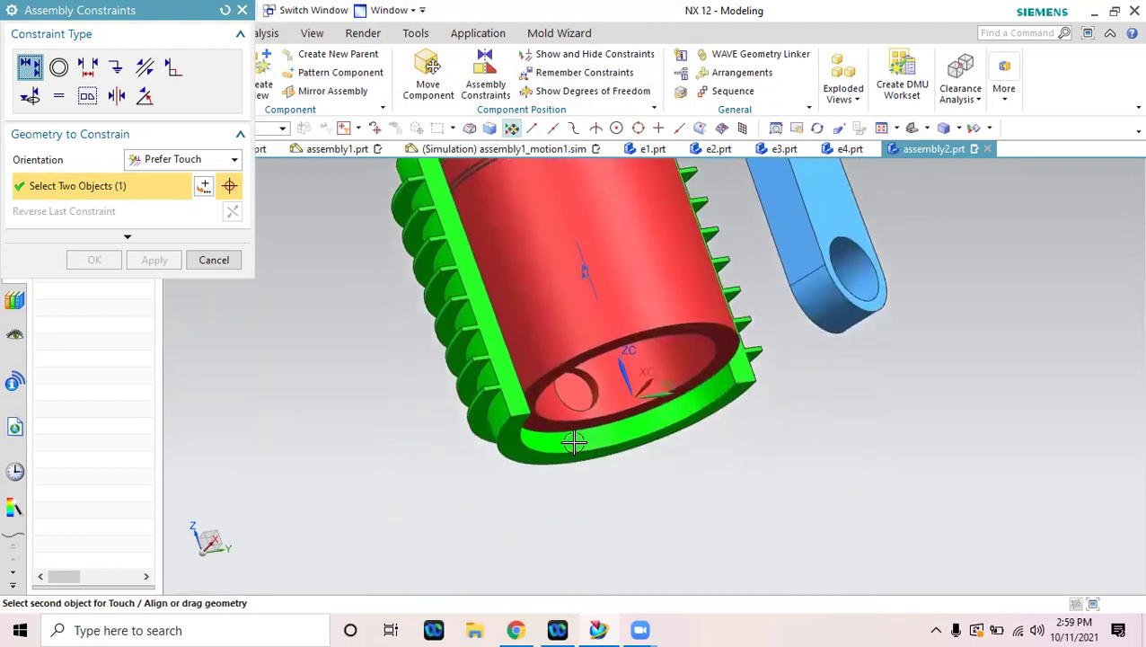
{"action": "scroll", "coordinate": [573, 442], "scroll_direction": "up", "scroll_amount": 5}
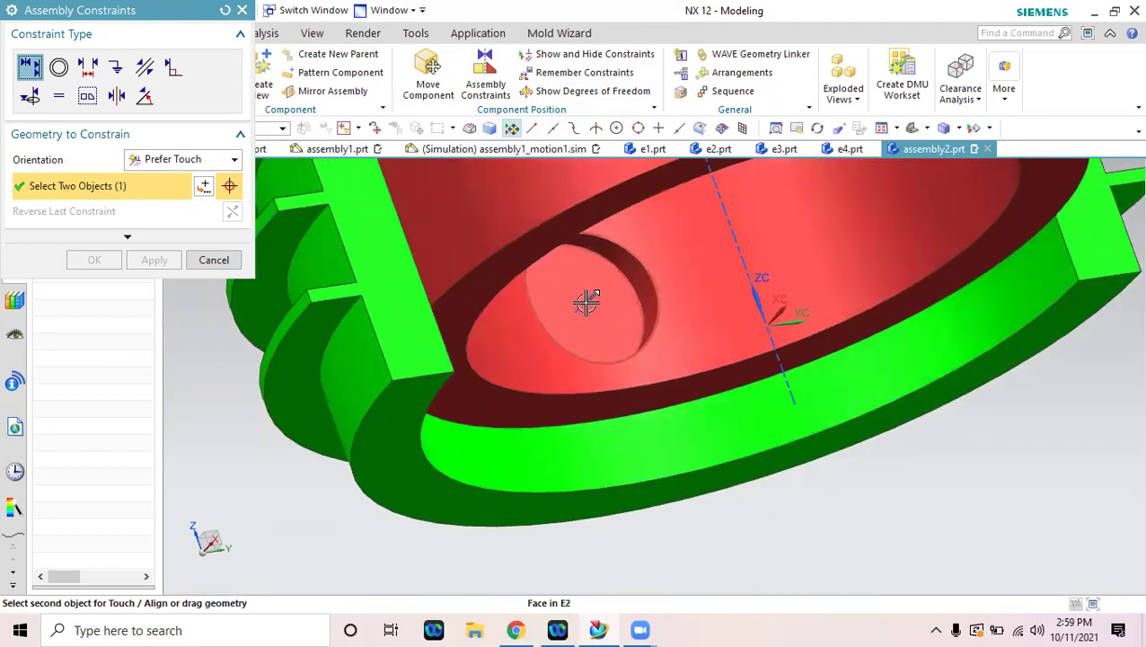
{"action": "left_click", "coordinate": [597, 324]}
{"action": "scroll", "coordinate": [692, 405], "scroll_direction": "down", "scroll_amount": 8}
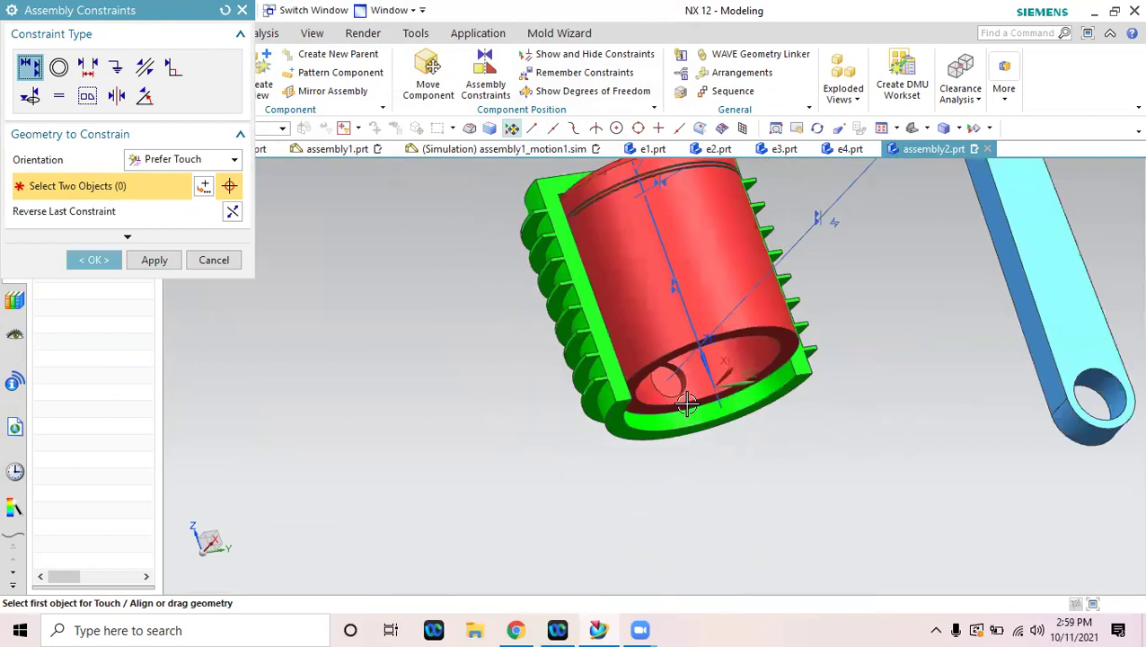
{"action": "middle_click_drag", "start_coordinate": [632, 455], "coordinate": [674, 407]}
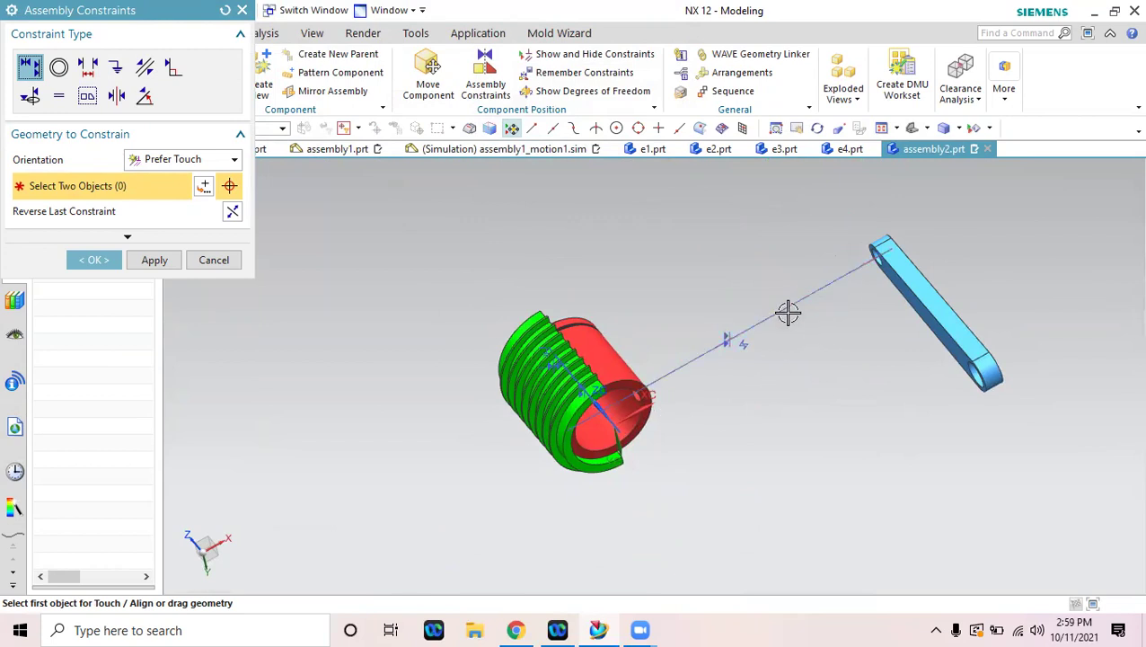
{"action": "left_click", "coordinate": [100, 259]}
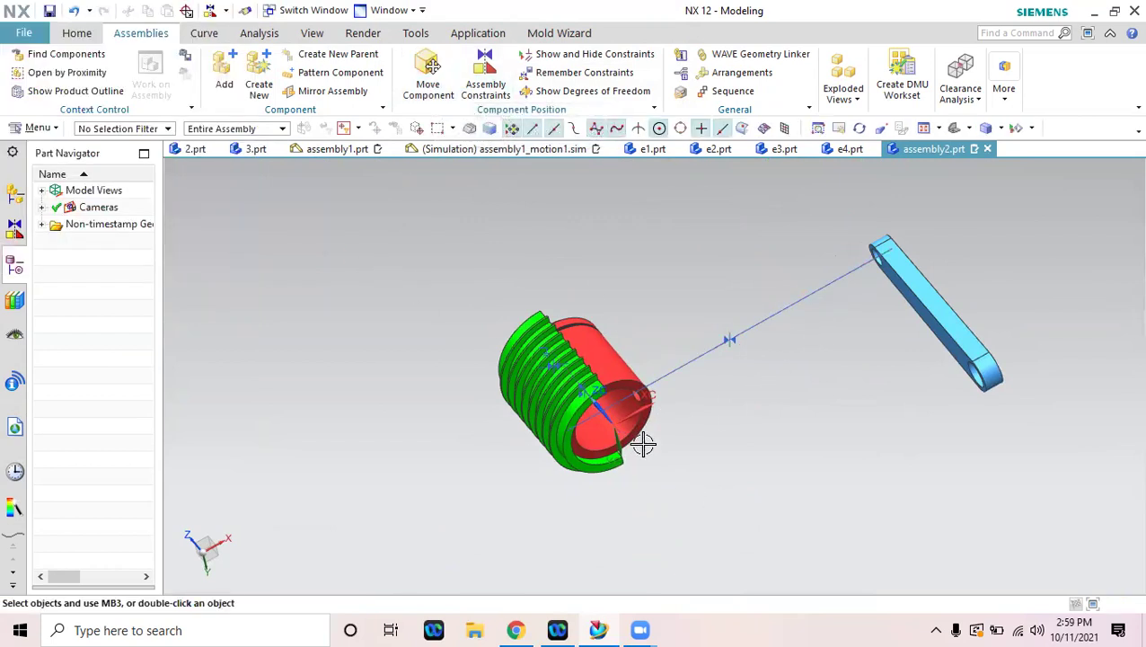
Move the connecting rod along the pin axis into the piston, to about X -0.47 mm.
{"action": "middle_click_drag", "start_coordinate": [668, 446], "coordinate": [696, 436]}
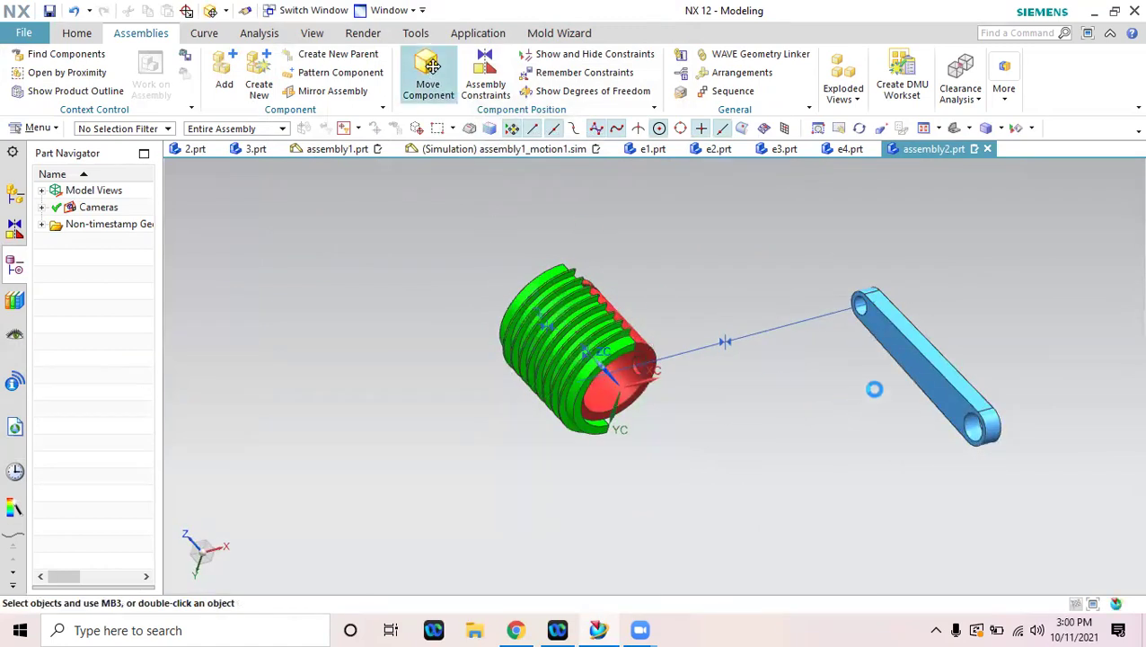
{"action": "left_click", "coordinate": [431, 65]}
{"action": "left_click", "coordinate": [926, 366]}
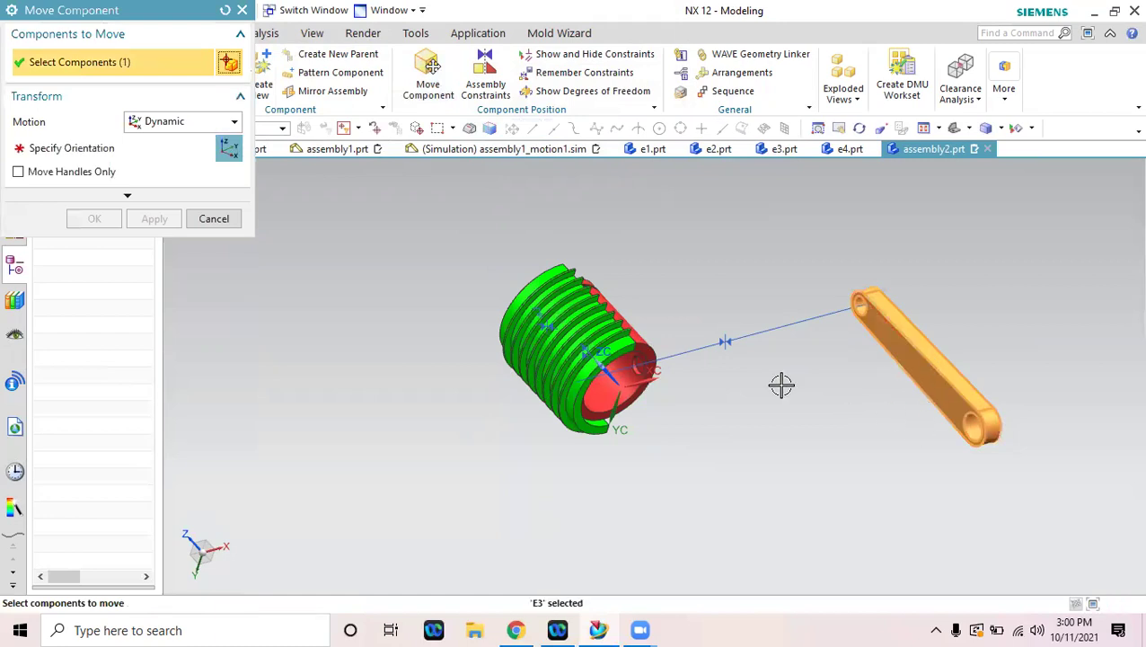
{"action": "left_click", "coordinate": [229, 149]}
{"action": "left_click_drag", "start_coordinate": [1003, 346], "coordinate": [744, 401]}
{"action": "middle_click_drag", "start_coordinate": [857, 384], "coordinate": [738, 395]}
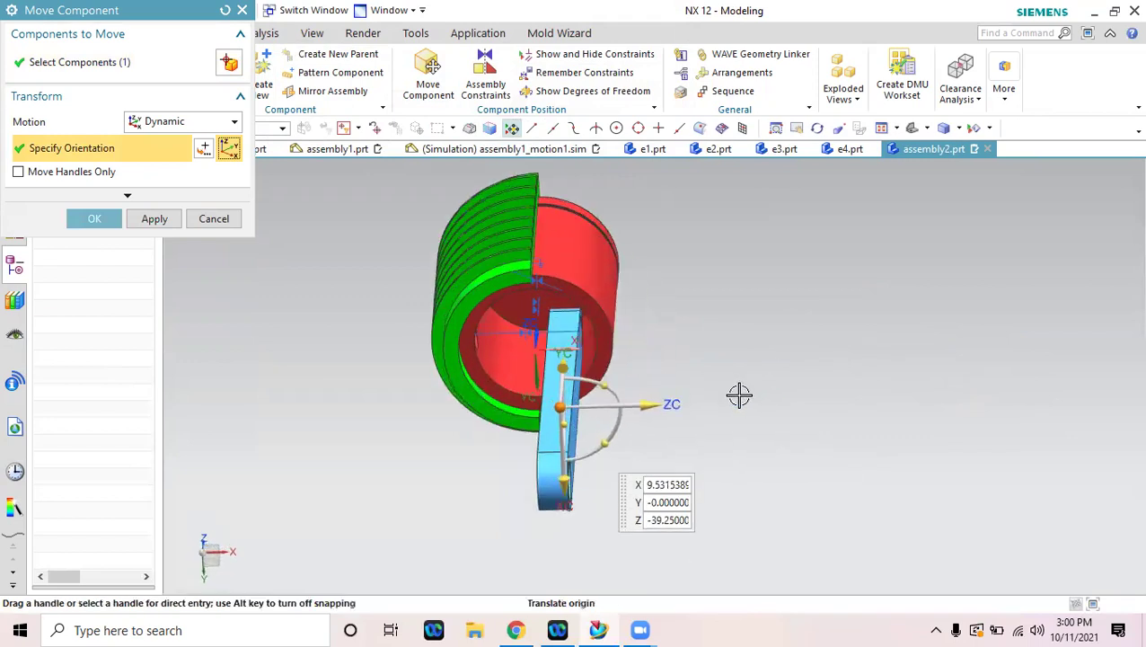
{"action": "left_click_drag", "start_coordinate": [661, 401], "coordinate": [613, 409]}
{"action": "middle_click_drag", "start_coordinate": [783, 345], "coordinate": [782, 442]}
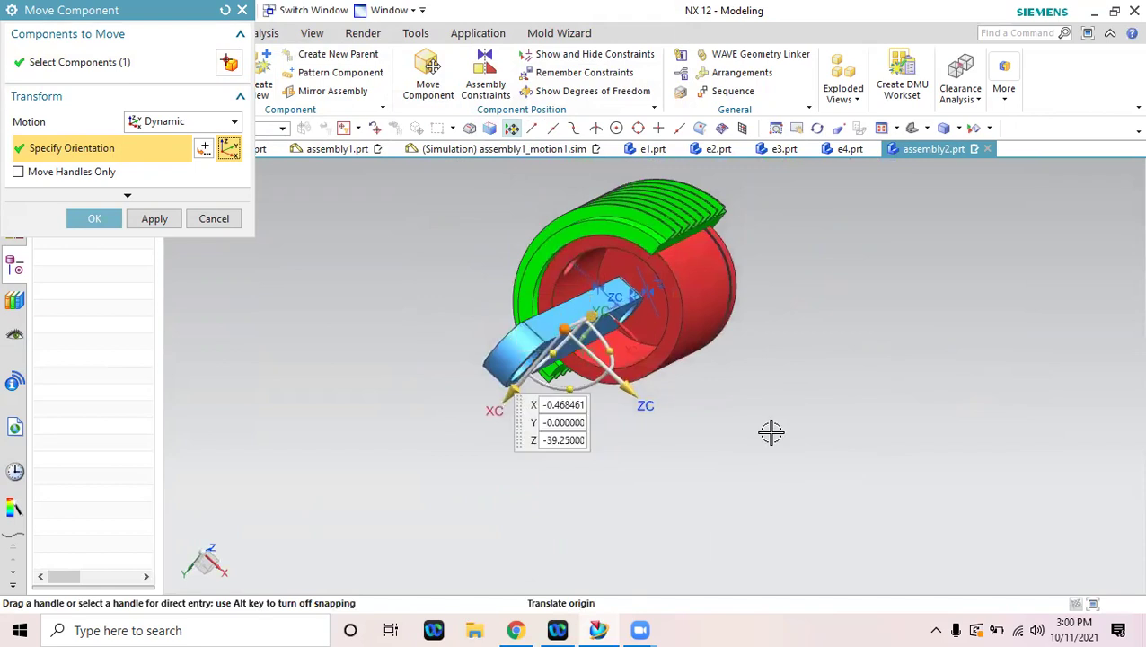
{"action": "left_click", "coordinate": [94, 219]}
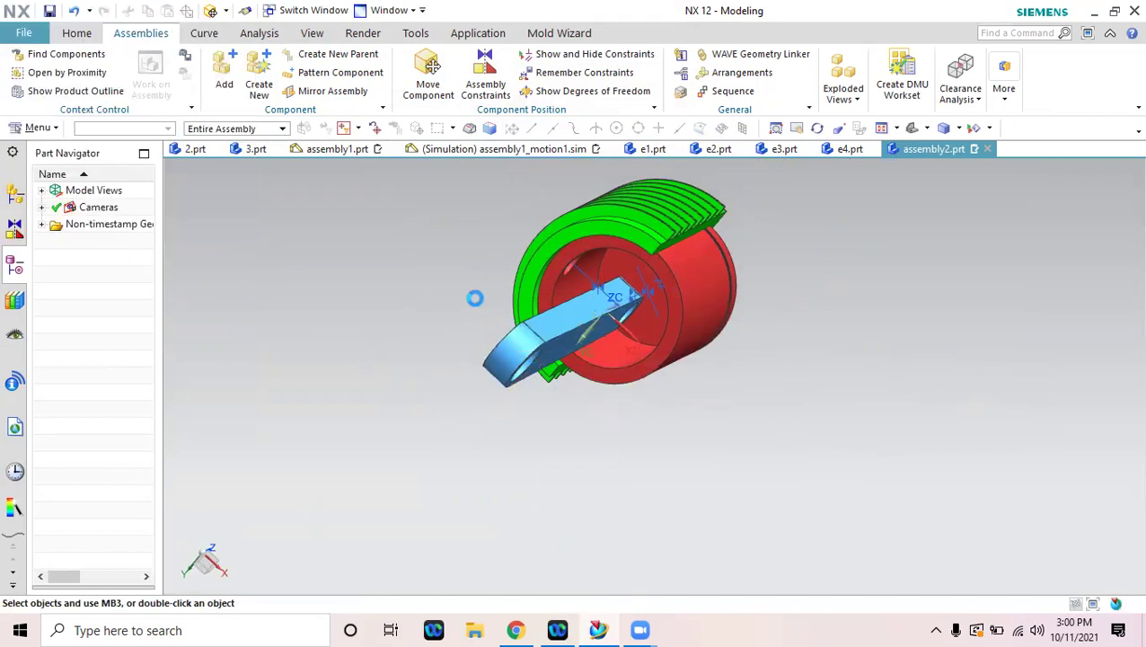
Try a Touch Align constraint between the flat end face of the piston's pin hole and the connecting rod's side face, and discard it.
{"action": "left_click", "coordinate": [486, 76]}
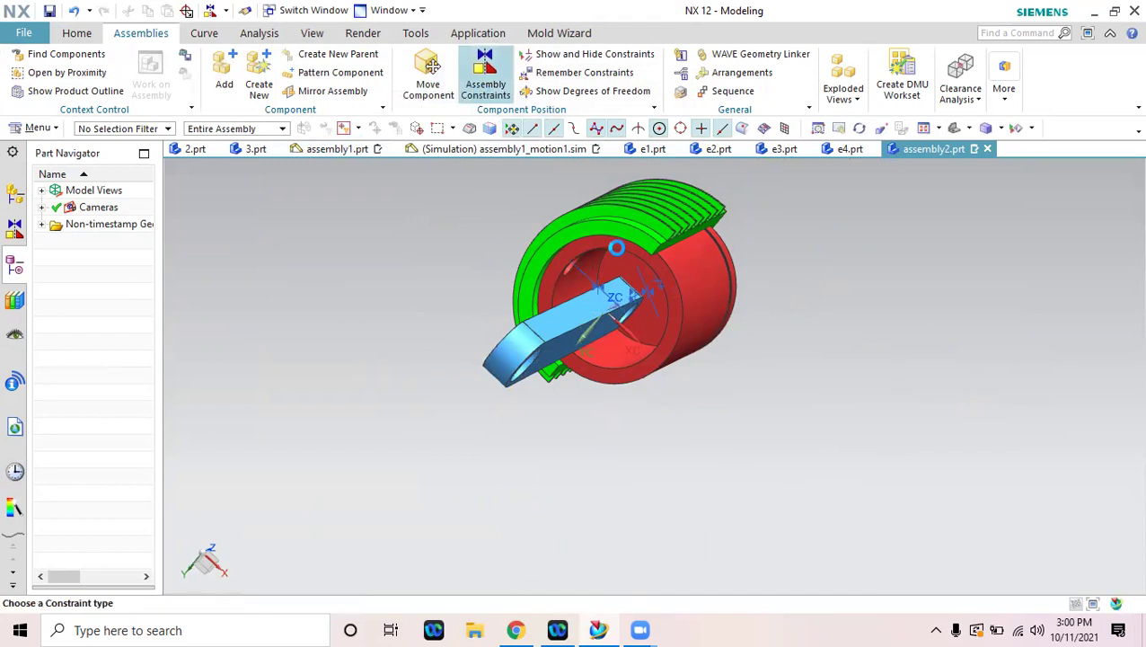
{"action": "scroll", "coordinate": [618, 256], "scroll_direction": "up", "scroll_amount": 5}
{"action": "scroll", "coordinate": [620, 262], "scroll_direction": "up", "scroll_amount": 3}
{"action": "middle_click_drag", "start_coordinate": [604, 310], "coordinate": [576, 299]}
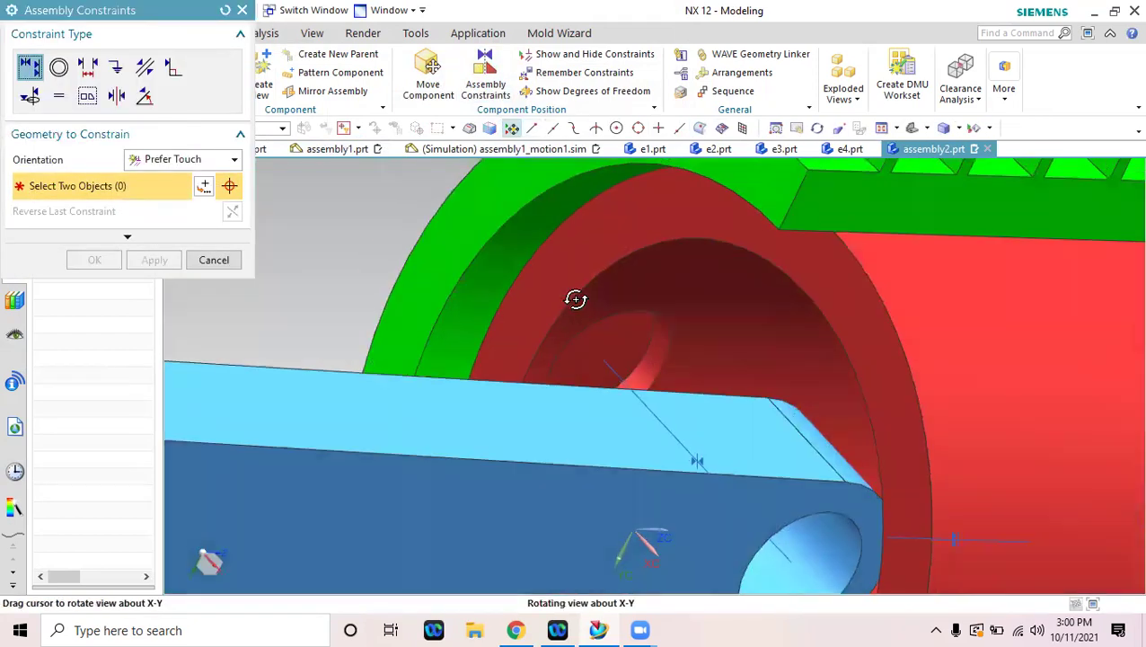
{"action": "left_click", "coordinate": [618, 334]}
{"action": "scroll", "coordinate": [710, 395], "scroll_direction": "down", "scroll_amount": 5}
{"action": "middle_click_drag", "start_coordinate": [700, 449], "coordinate": [833, 496]}
{"action": "left_click", "coordinate": [650, 445]}
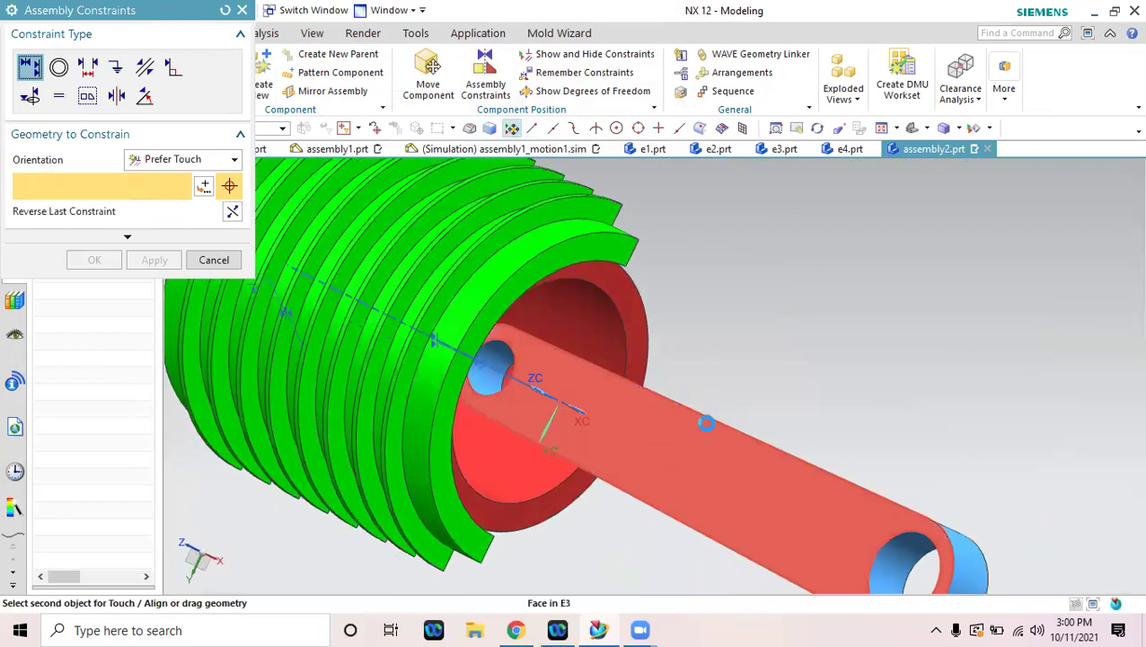
{"action": "middle_click_drag", "start_coordinate": [792, 383], "coordinate": [727, 396]}
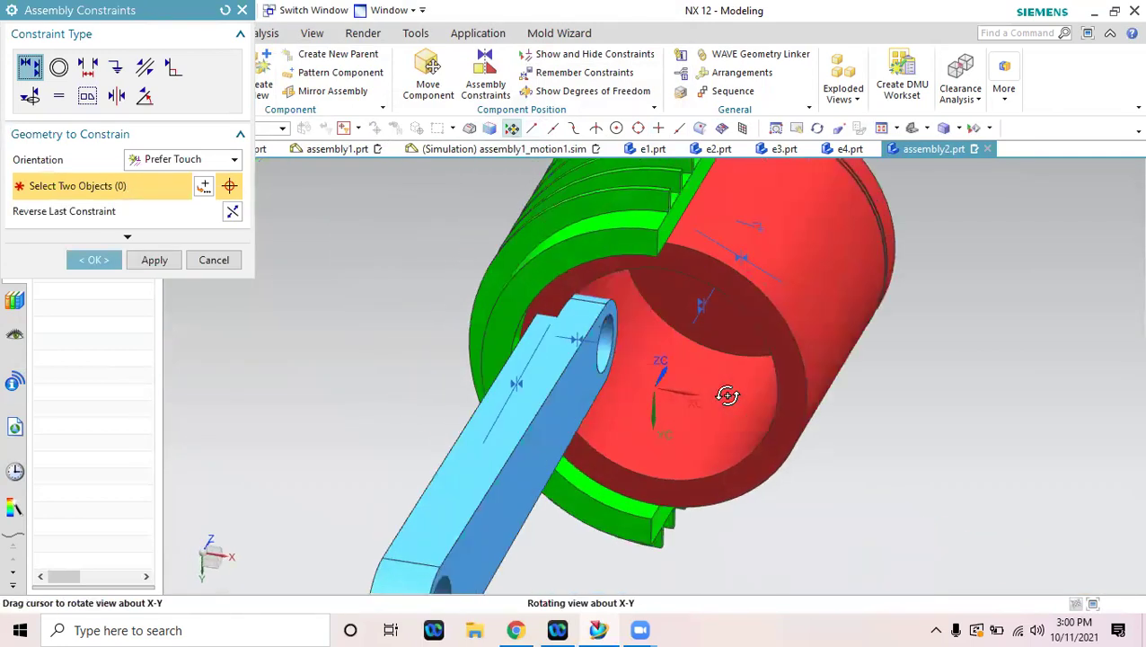
{"action": "left_click", "coordinate": [213, 259]}
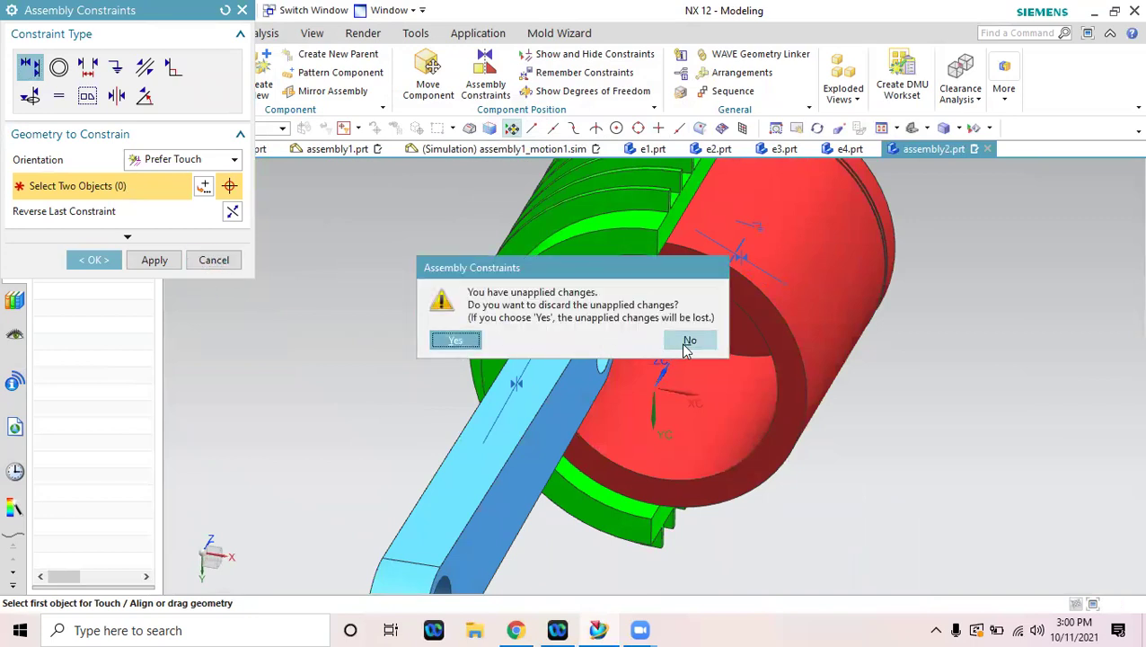
{"action": "left_click", "coordinate": [455, 341]}
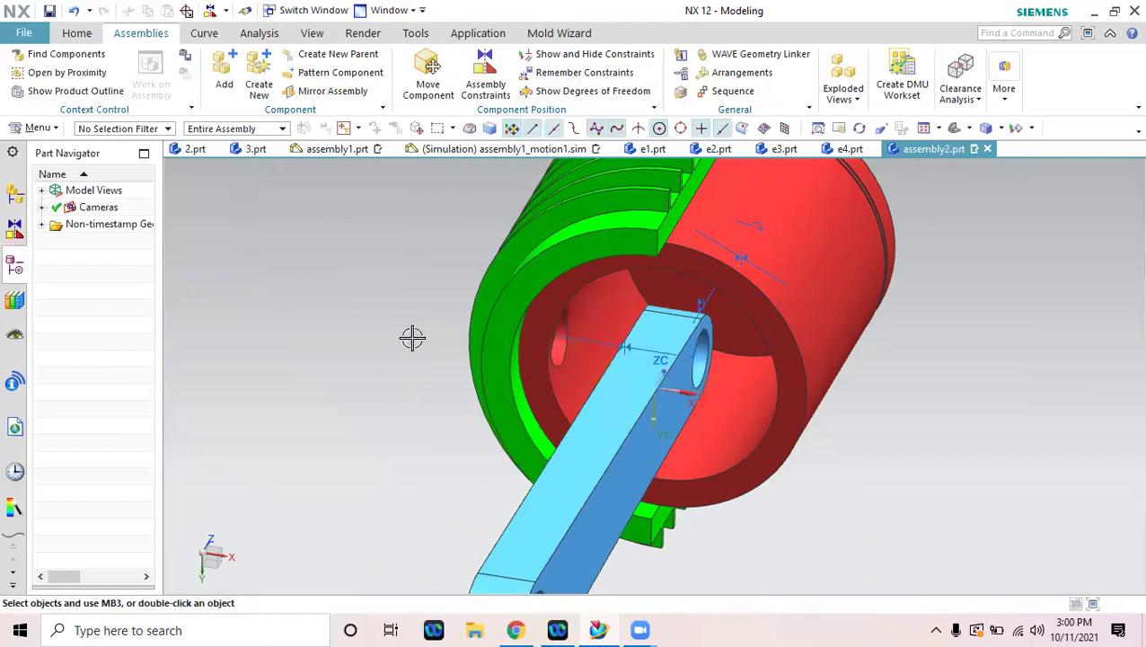
List the assembly's constraints and highlight the Touch constraint on the connecting rod e3.
{"action": "left_click", "coordinate": [11, 220]}
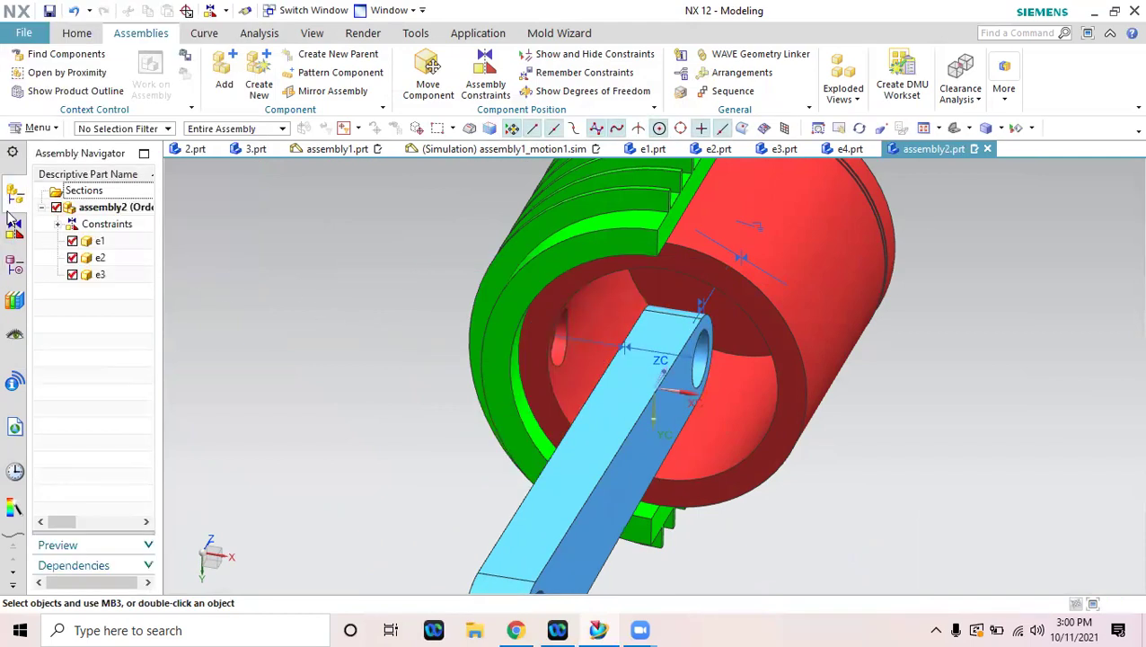
{"action": "left_click", "coordinate": [58, 225]}
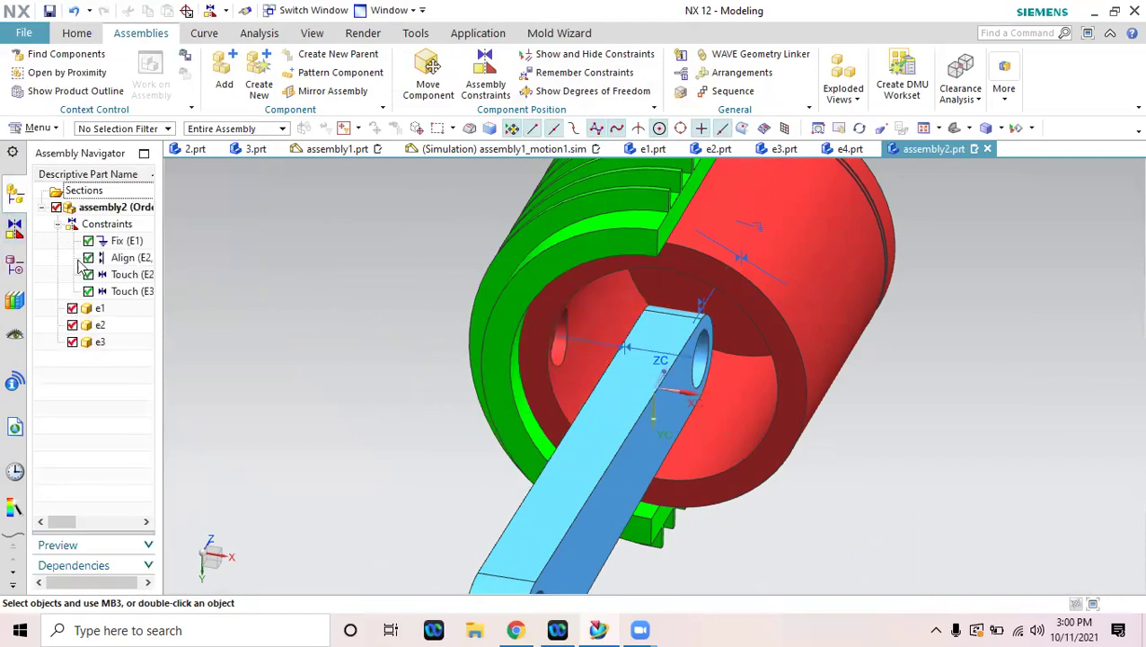
{"action": "left_click", "coordinate": [122, 298]}
{"action": "mouse_move", "coordinate": [368, 394]}
{"action": "middle_mouse_down"}
{"action": "mouse_move", "coordinate": [348, 399]}
{"action": "mouse_move", "coordinate": [384, 383]}
{"action": "middle_mouse_up"}
{"action": "scroll", "coordinate": [395, 395], "scroll_direction": "down", "scroll_amount": 3}
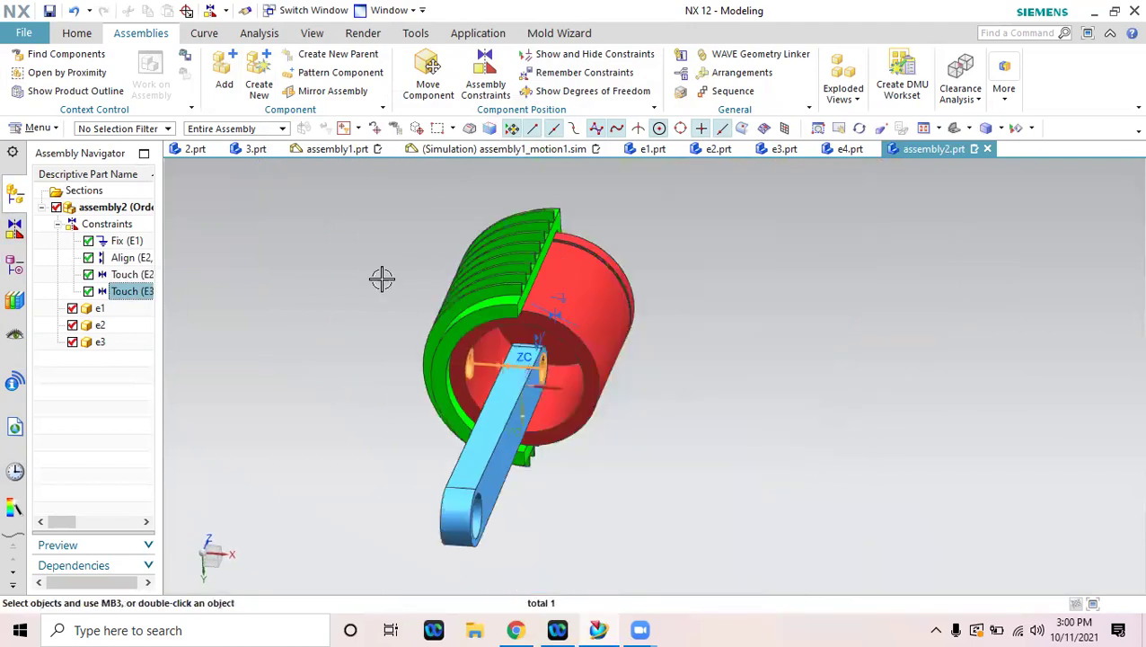
Try a Distance constraint between the flat end face of the piston's pin hole and the connecting rod's side face.
{"action": "left_click", "coordinate": [485, 81]}
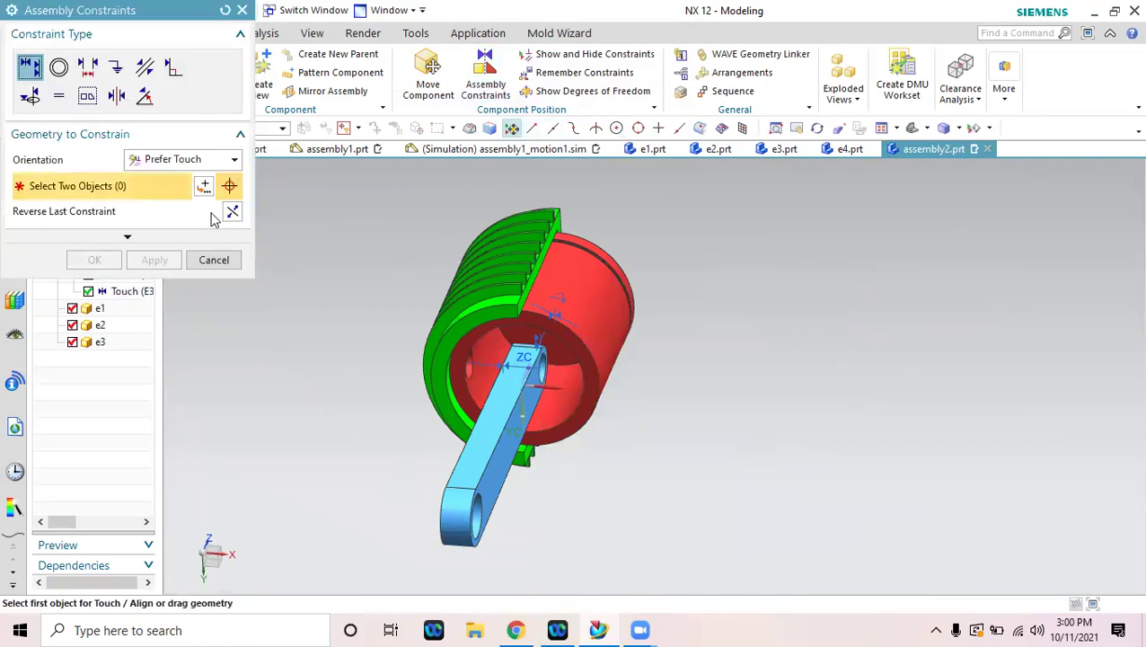
{"action": "left_click", "coordinate": [87, 66]}
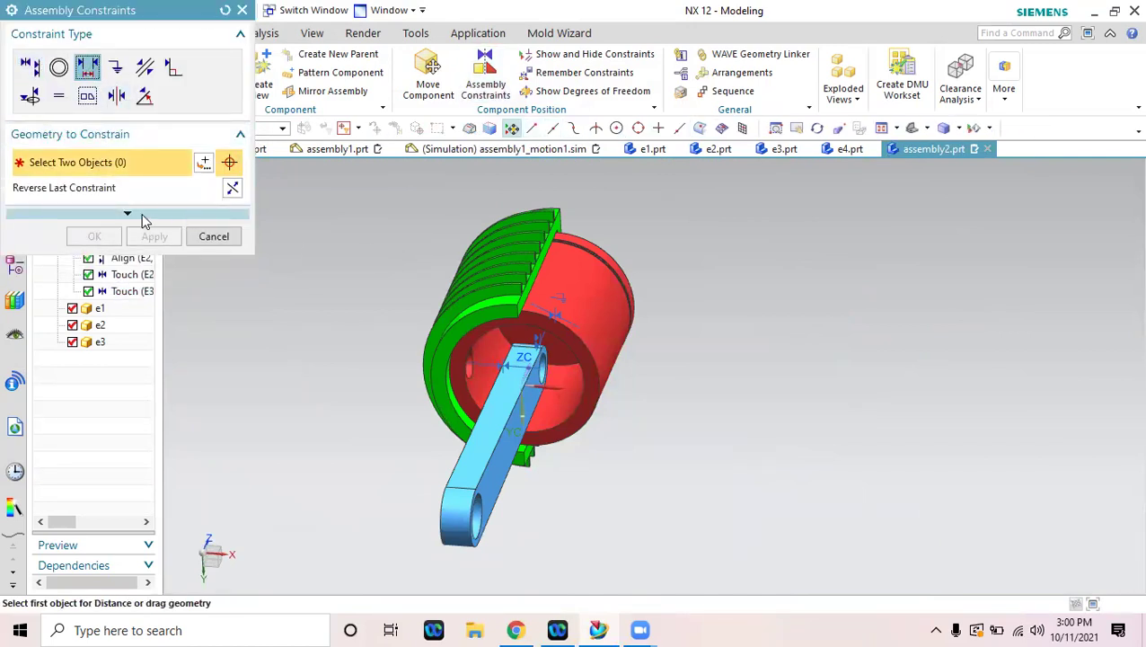
{"action": "scroll", "coordinate": [468, 345], "scroll_direction": "up", "scroll_amount": 5}
{"action": "middle_click_drag", "start_coordinate": [519, 384], "coordinate": [512, 450]}
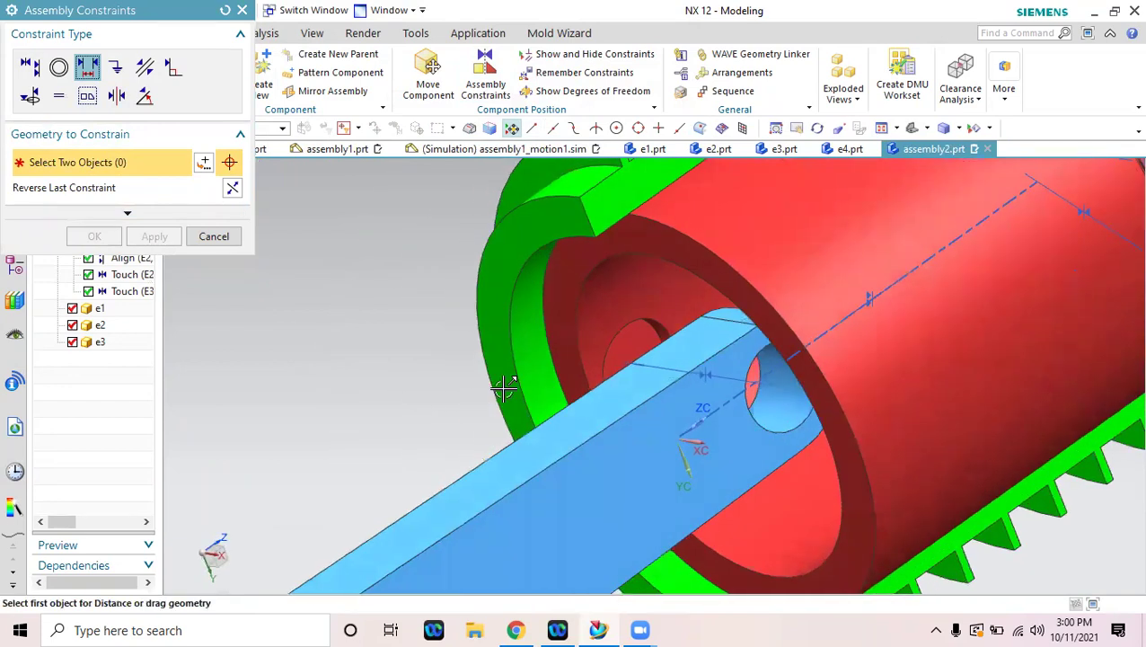
{"action": "left_click", "coordinate": [634, 345]}
{"action": "left_click", "coordinate": [519, 455]}
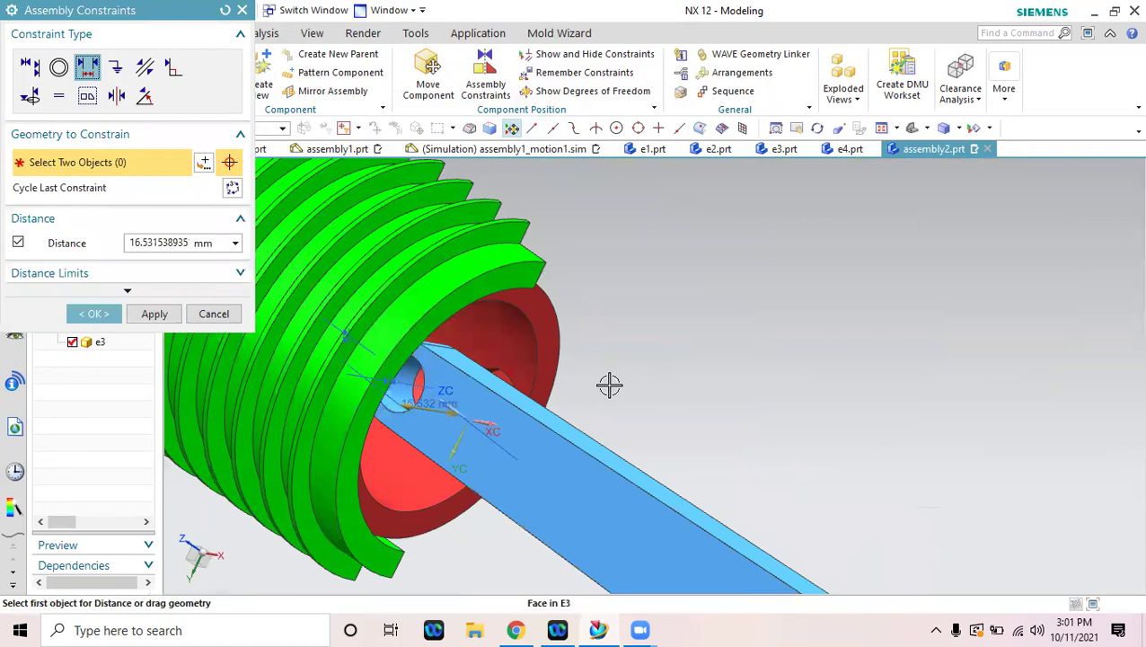
Try 15 mm as the distance between the pin hole face and the connecting rod, and discard the constraint.
{"action": "left_click", "coordinate": [18, 242]}
{"action": "scroll", "coordinate": [747, 306], "scroll_direction": "down", "scroll_amount": 3}
{"action": "middle_click_drag", "start_coordinate": [747, 308], "coordinate": [685, 317]}
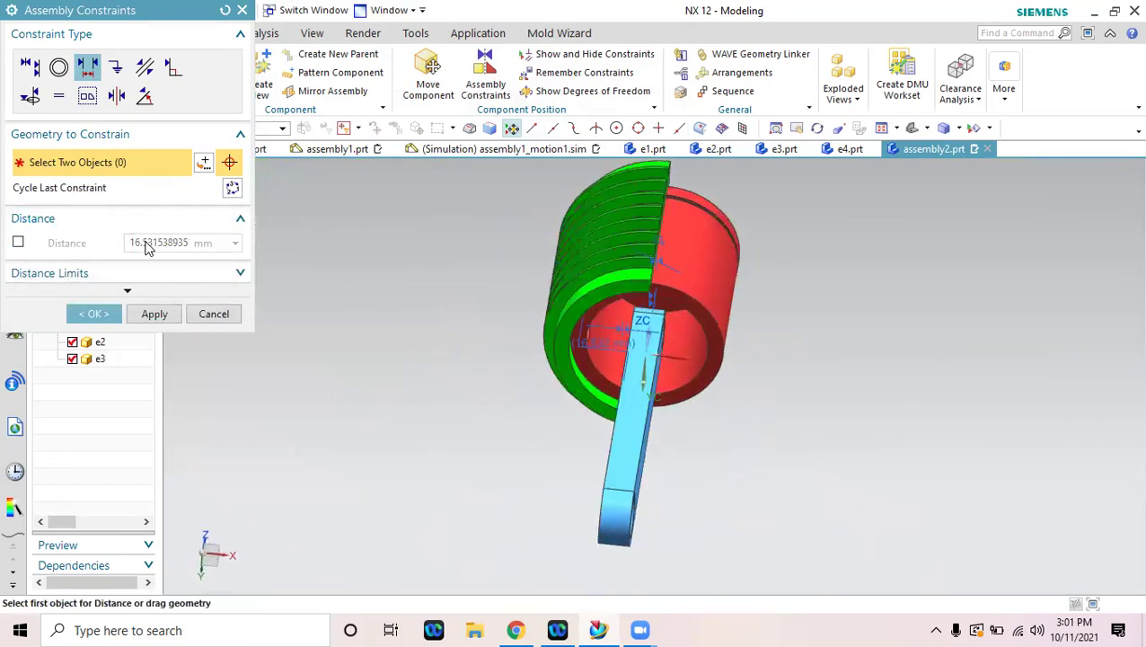
{"action": "left_click", "coordinate": [19, 244]}
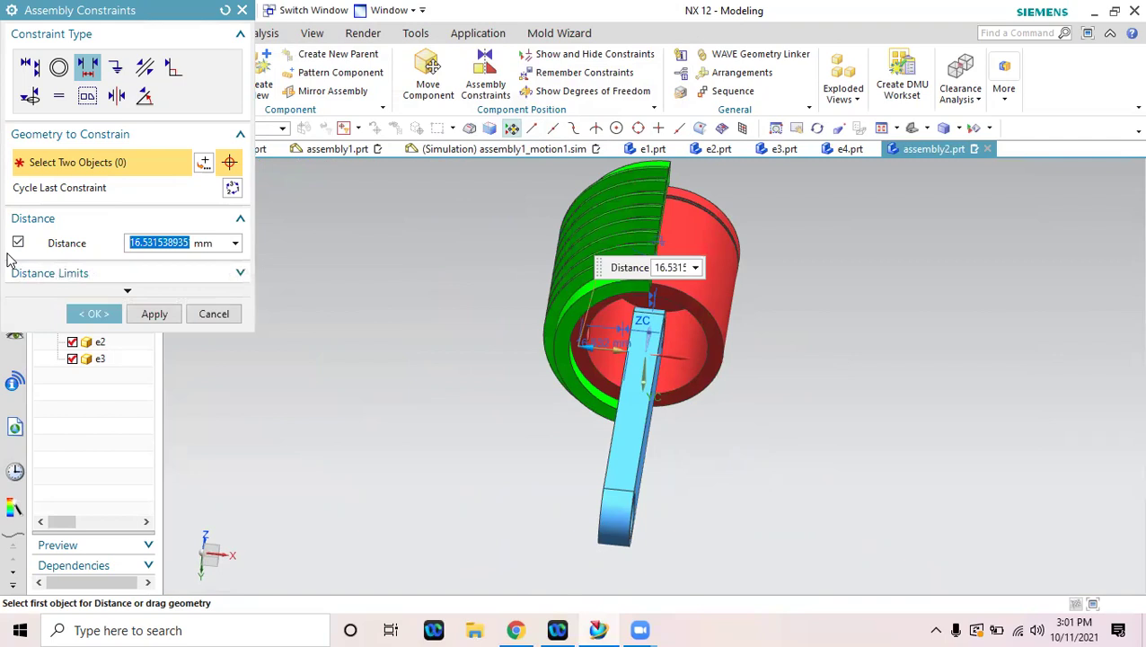
{"action": "type", "text": "15"}
{"action": "key", "text": "Return"}
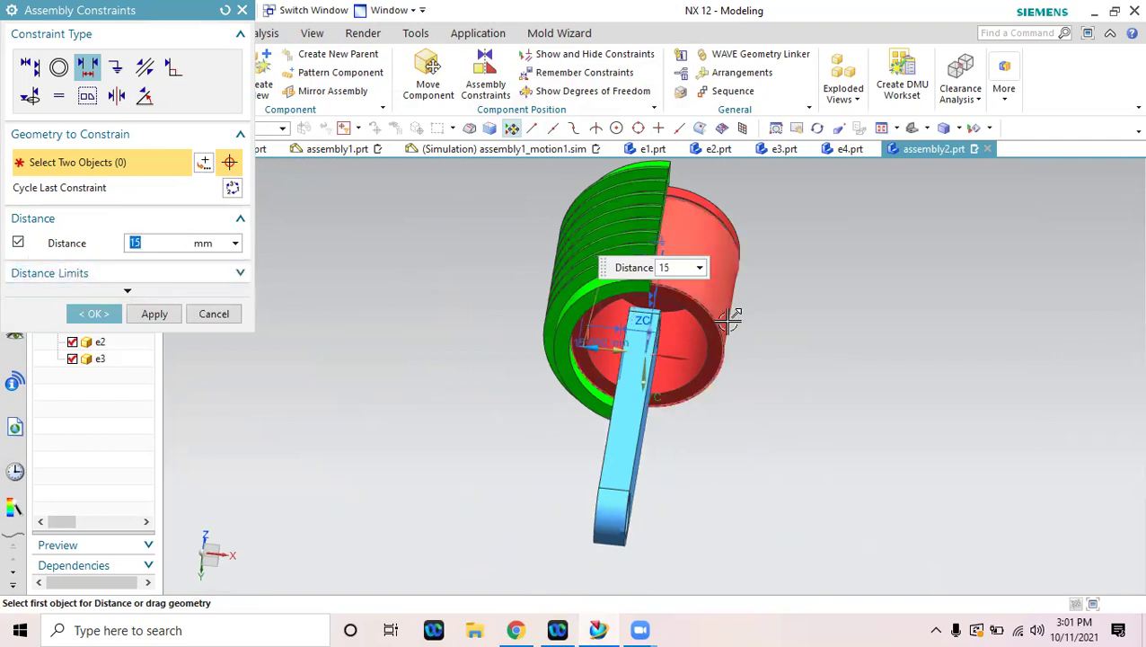
{"action": "middle_click_drag", "start_coordinate": [899, 302], "coordinate": [875, 350]}
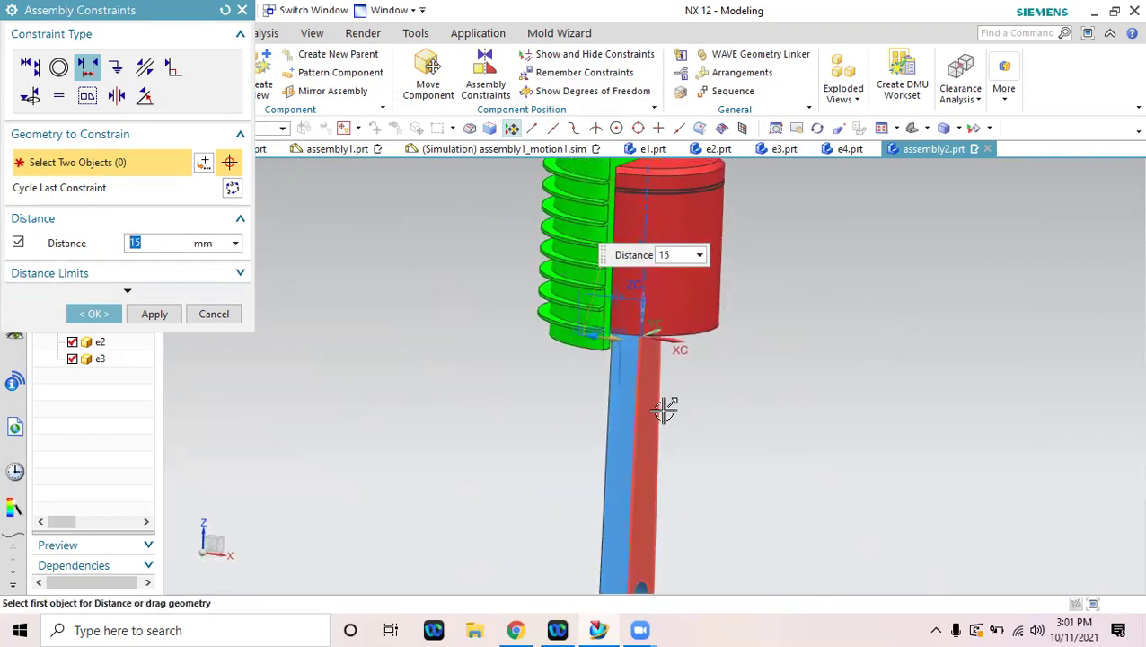
{"action": "left_click", "coordinate": [226, 320]}
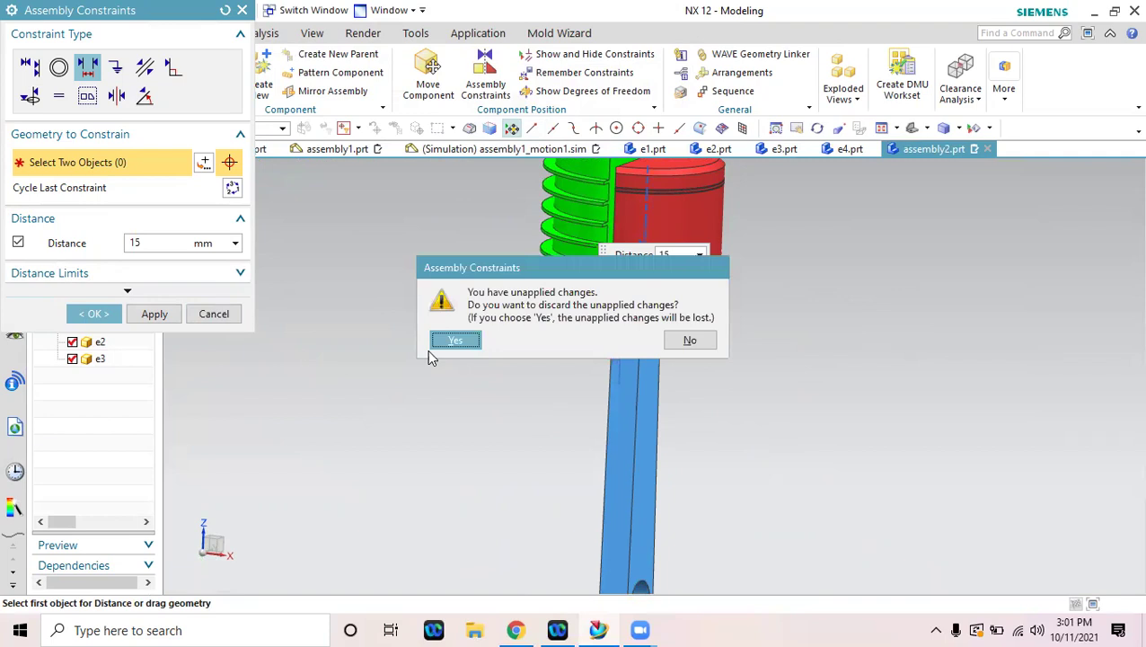
{"action": "left_click", "coordinate": [456, 341]}
Constrain the connecting rod's side face 5 mm from the cylinder e1's flat cut face with a Distance constraint.
{"action": "left_click", "coordinate": [486, 83]}
{"action": "scroll", "coordinate": [672, 370], "scroll_direction": "up", "scroll_amount": 2}
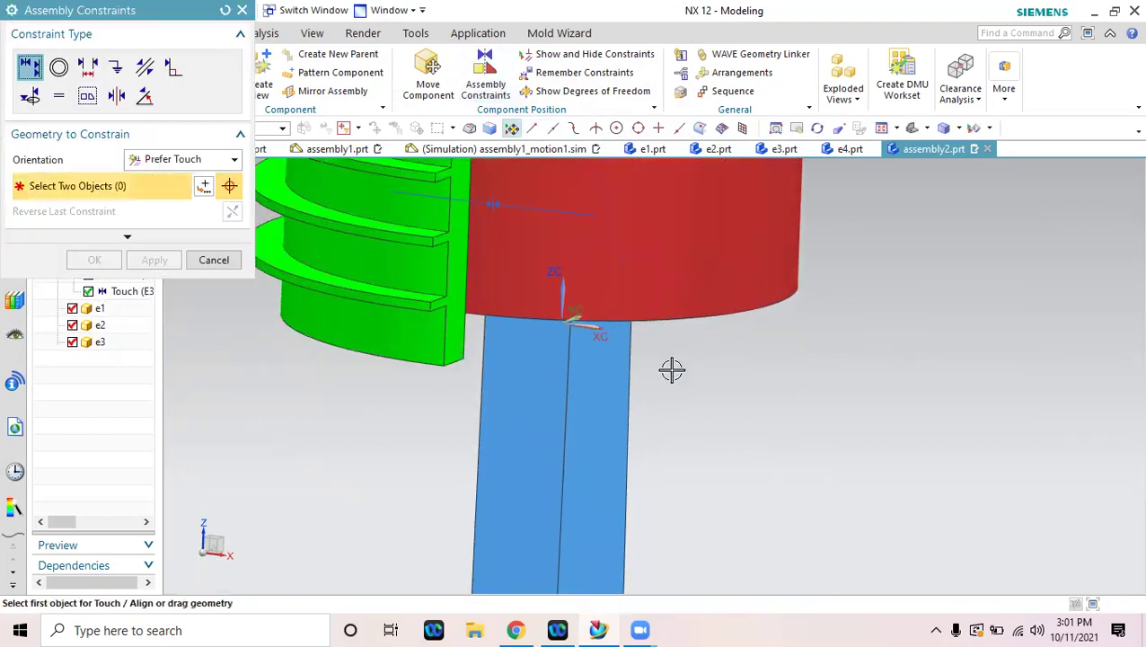
{"action": "left_click", "coordinate": [600, 394]}
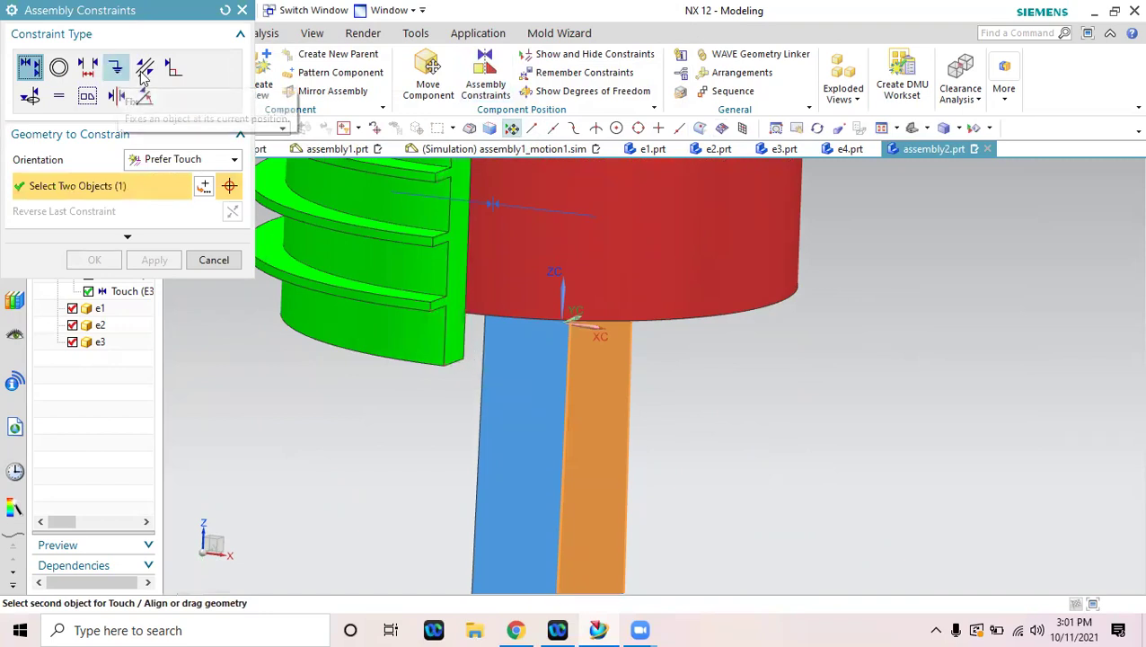
{"action": "left_click", "coordinate": [87, 67]}
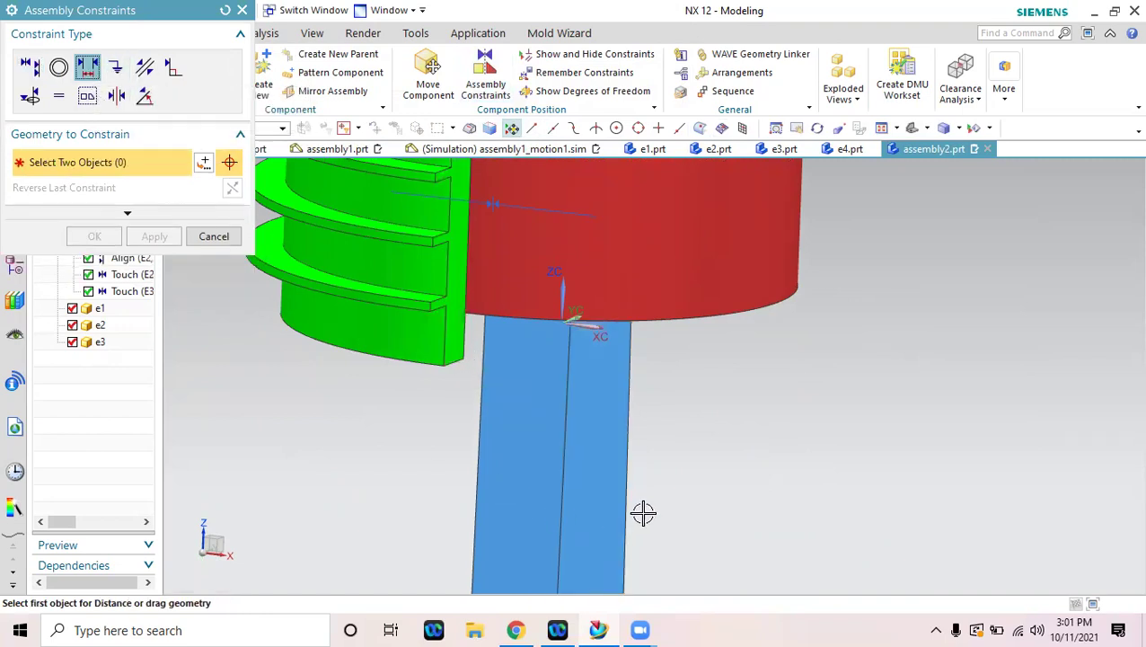
{"action": "left_click", "coordinate": [605, 462]}
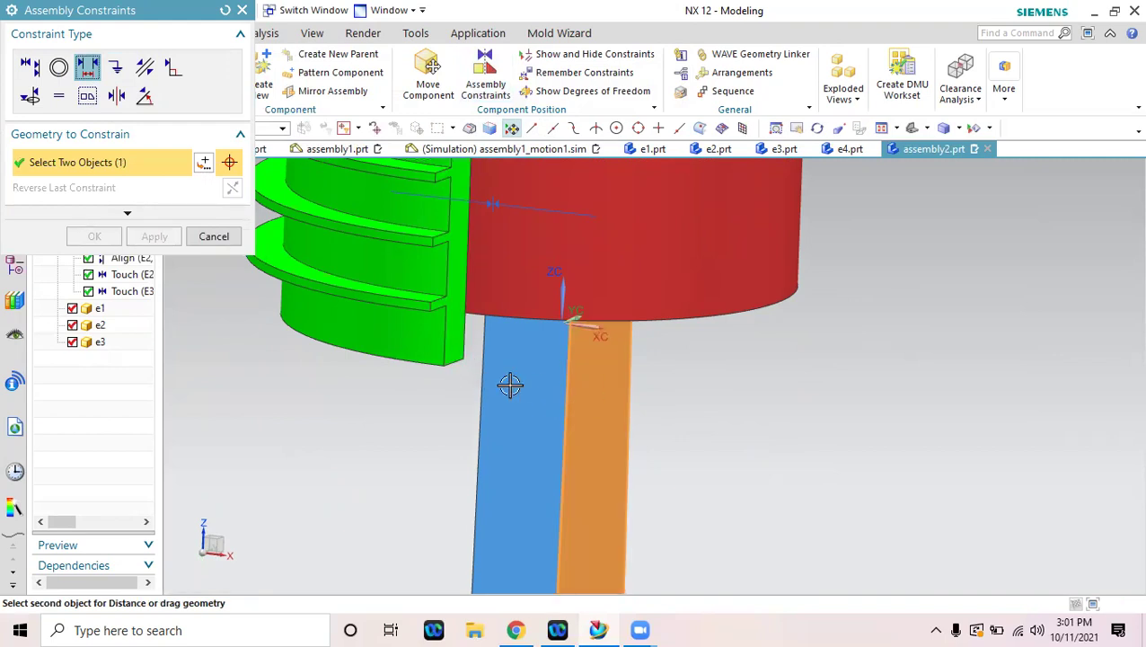
{"action": "left_click", "coordinate": [455, 346]}
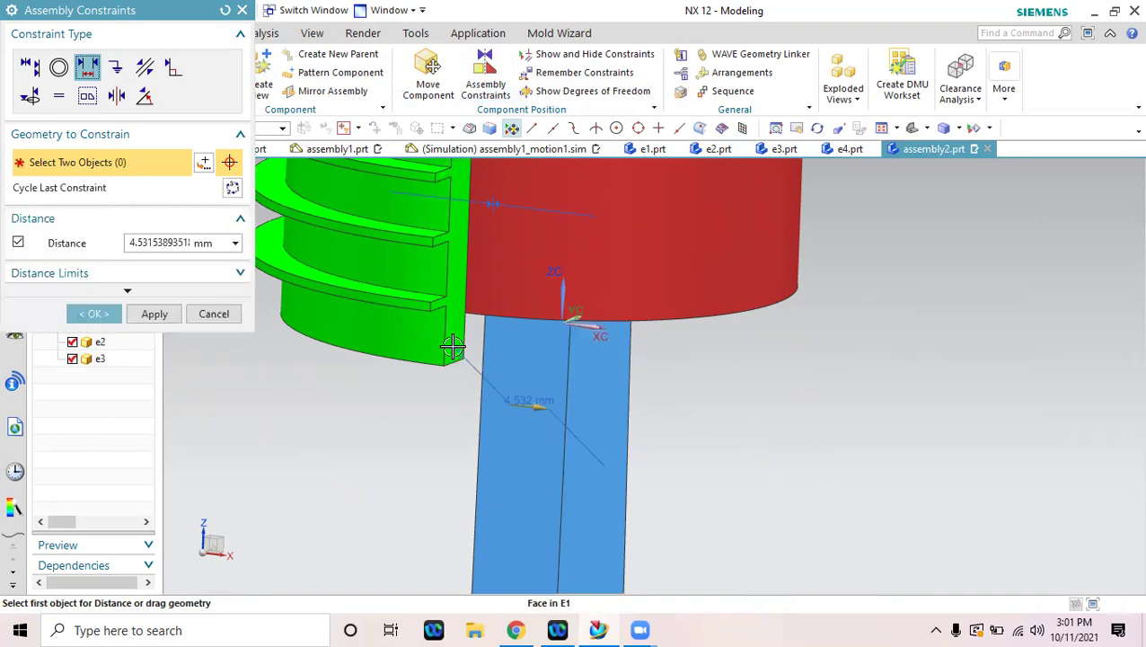
{"action": "left_click_drag", "start_coordinate": [130, 246], "coordinate": [225, 261]}
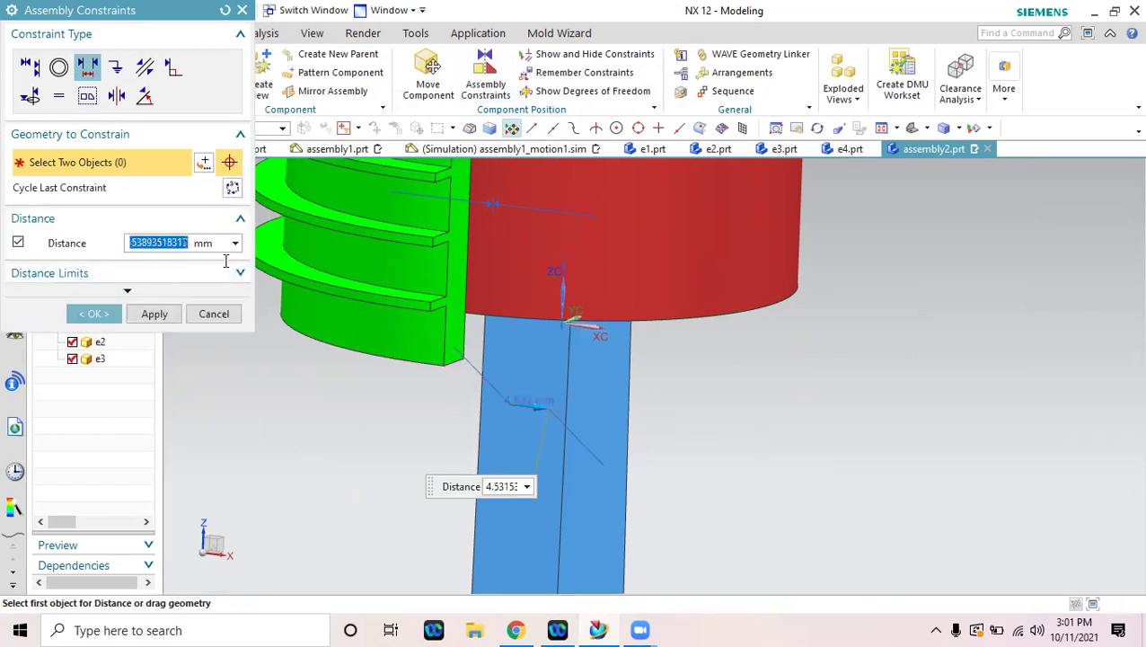
{"action": "type", "text": "5"}
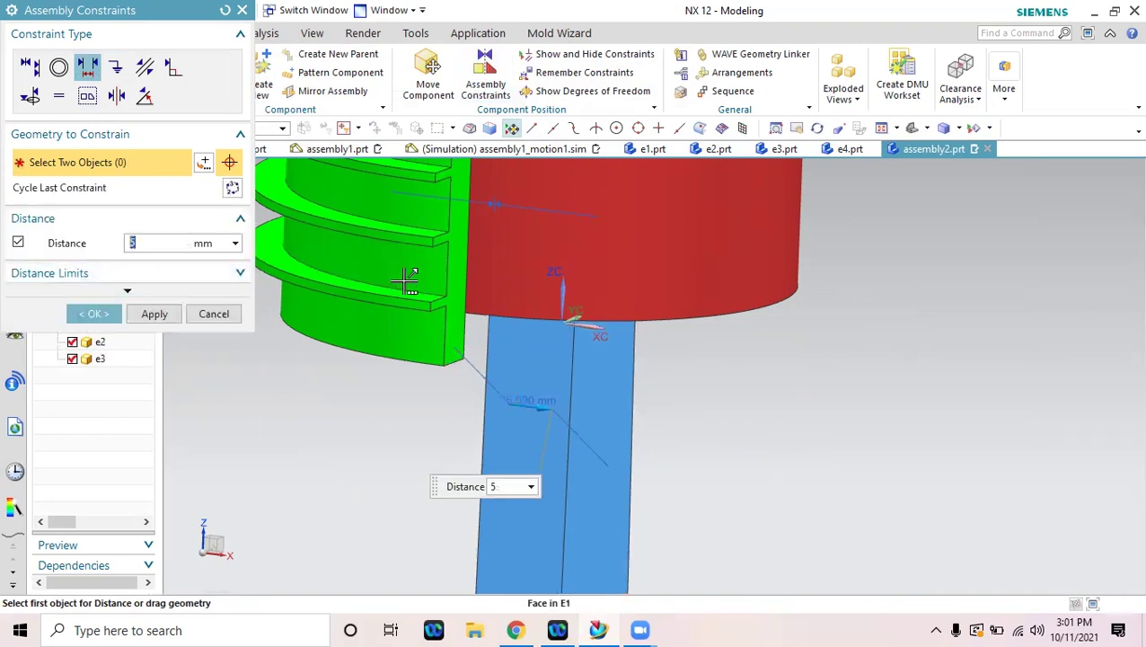
{"action": "left_click", "coordinate": [93, 314]}
Load the crank part e4 from the New folder directory as a new component.
{"action": "scroll", "coordinate": [311, 423], "scroll_direction": "down", "scroll_amount": 3}
{"action": "middle_click_drag", "start_coordinate": [311, 422], "coordinate": [462, 347]}
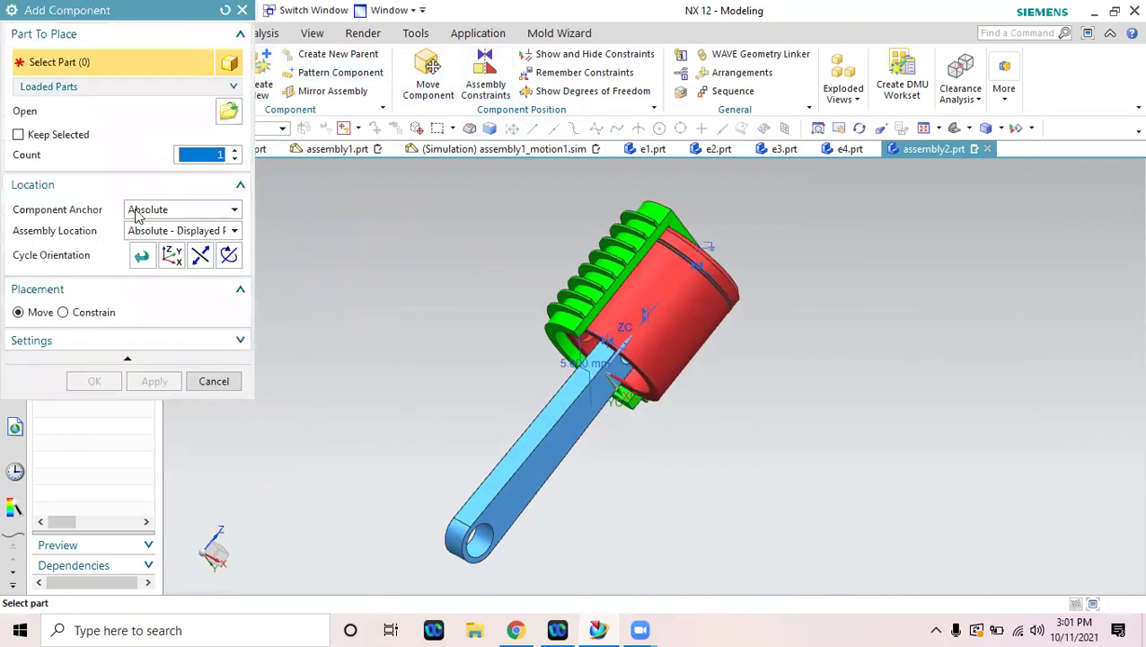
{"action": "left_click", "coordinate": [229, 114]}
{"action": "left_click", "coordinate": [326, 259]}
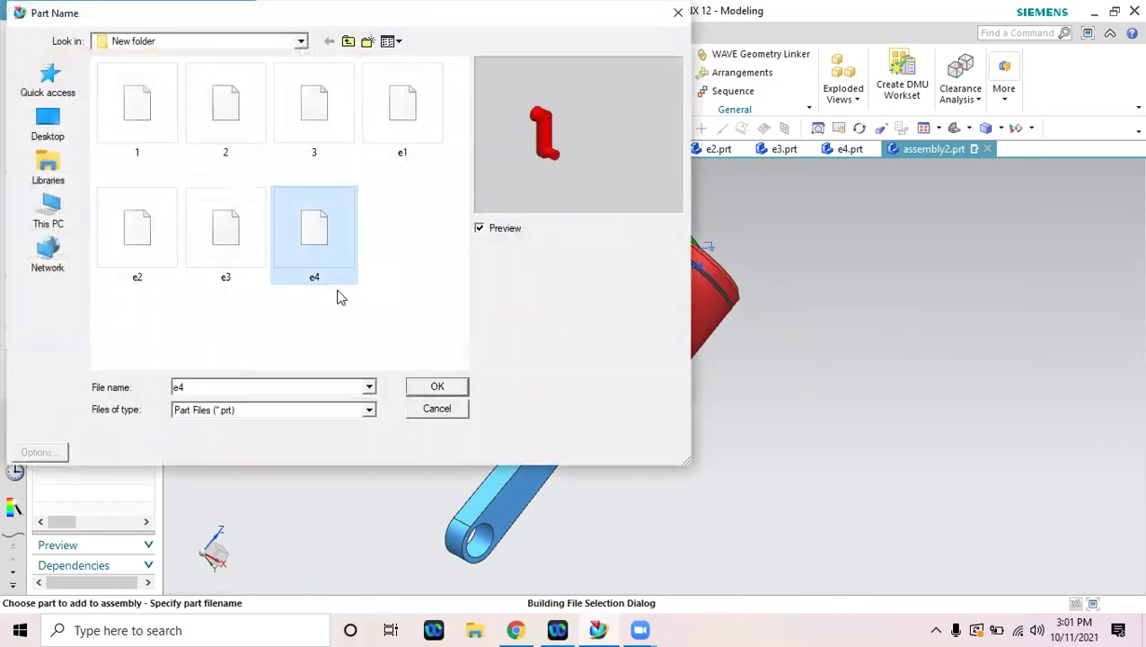
{"action": "left_click", "coordinate": [433, 387]}
Place the crank e4 clear of the connecting rod, at about X 124, Y 0, Z -17.5 mm.
{"action": "middle_click_drag", "start_coordinate": [390, 439], "coordinate": [409, 310], "text": "shift"}
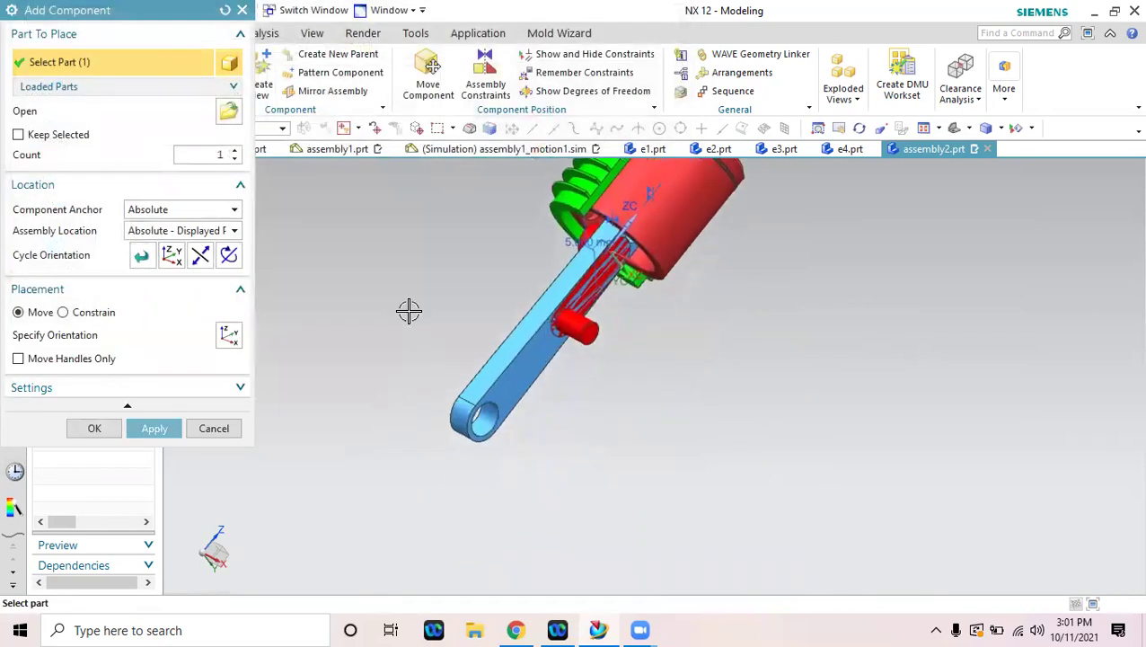
{"action": "left_click", "coordinate": [230, 334]}
{"action": "left_click_drag", "start_coordinate": [665, 325], "coordinate": [861, 431]}
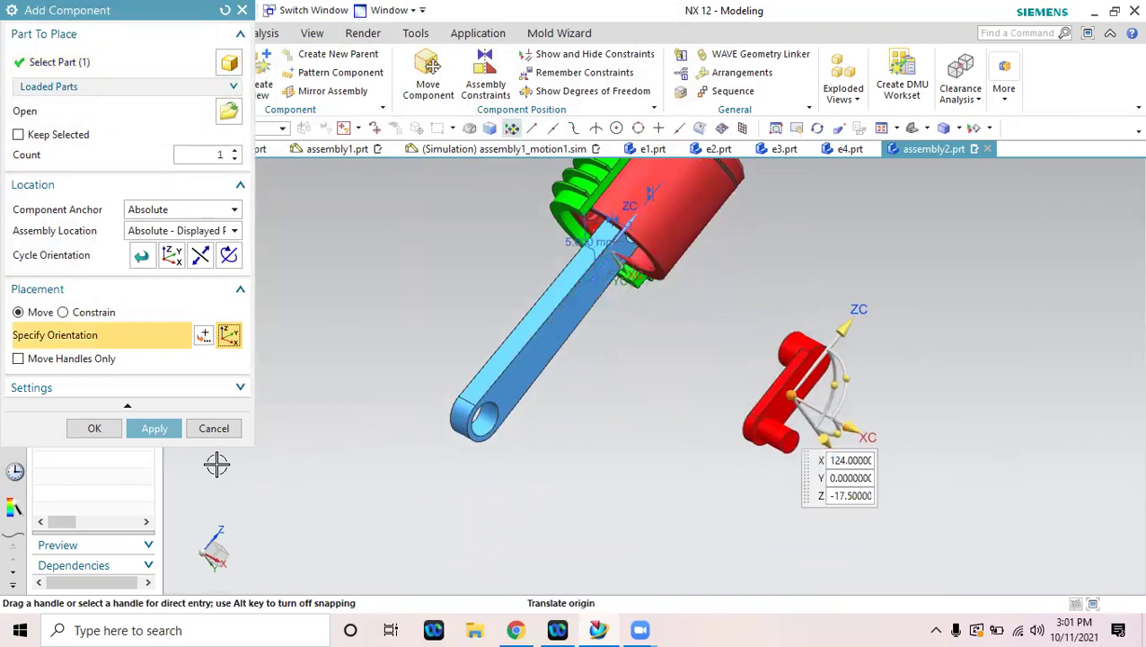
{"action": "left_click", "coordinate": [95, 428]}
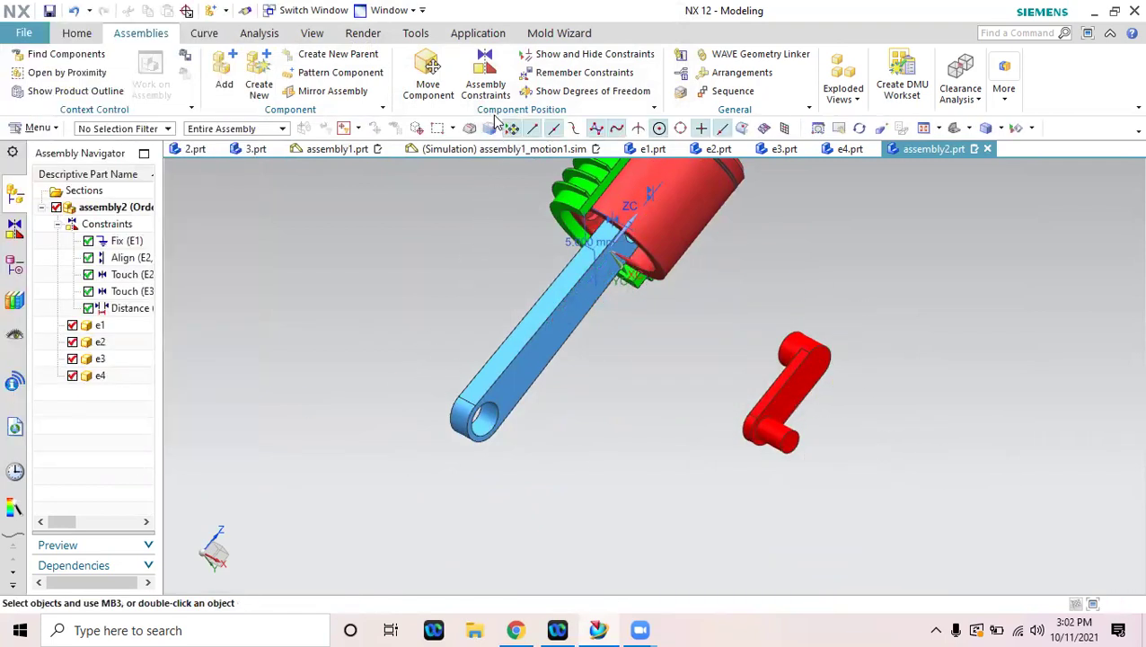
Try a Distance constraint between the axis of the crank's thicker pin and the connecting rod's lower hole axis, and discard it.
{"action": "left_click", "coordinate": [486, 79]}
{"action": "scroll", "coordinate": [749, 319], "scroll_direction": "down", "scroll_amount": 5}
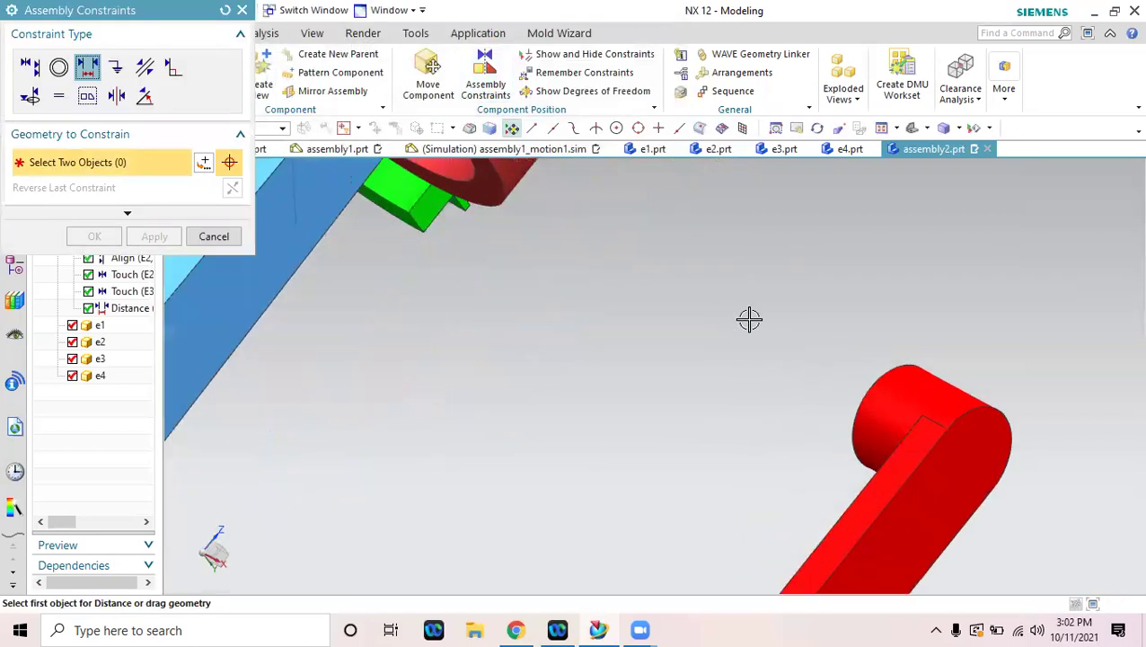
{"action": "left_click", "coordinate": [894, 409]}
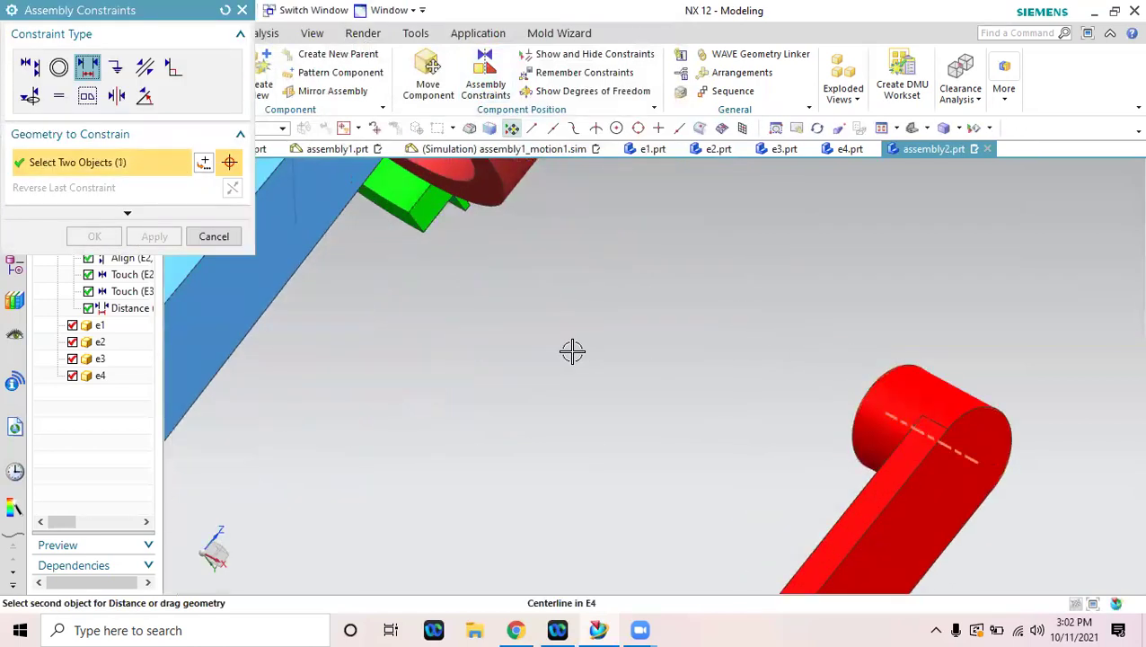
{"action": "scroll", "coordinate": [412, 412], "scroll_direction": "up", "scroll_amount": 5}
{"action": "scroll", "coordinate": [215, 519], "scroll_direction": "down", "scroll_amount": 4}
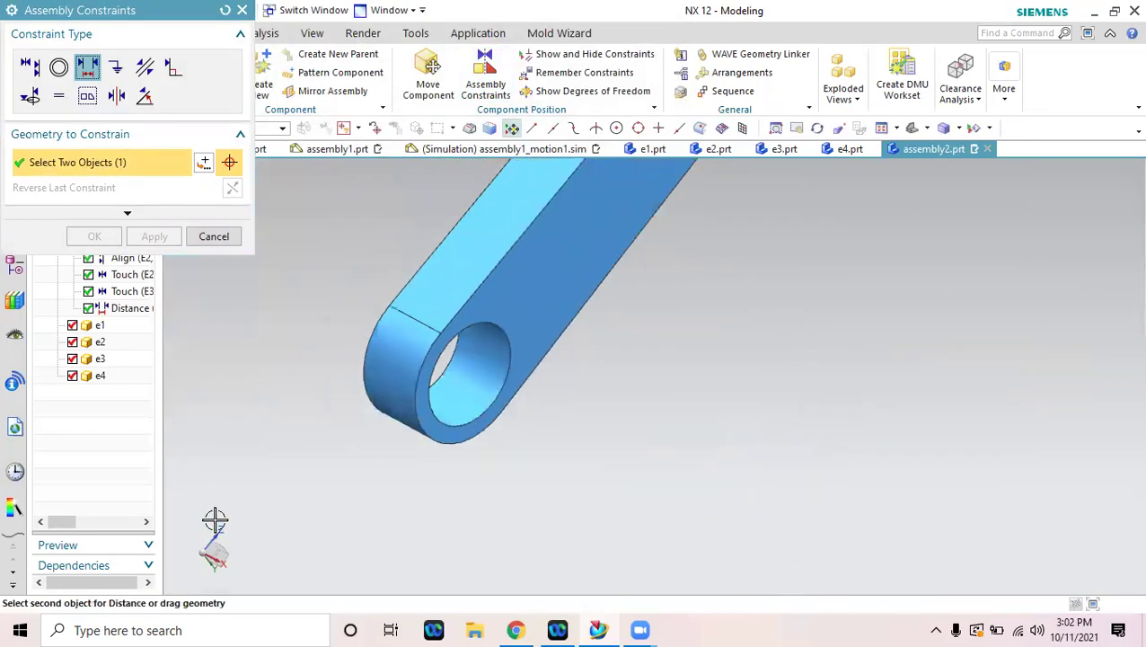
{"action": "left_click", "coordinate": [455, 358]}
{"action": "scroll", "coordinate": [316, 467], "scroll_direction": "up", "scroll_amount": 3}
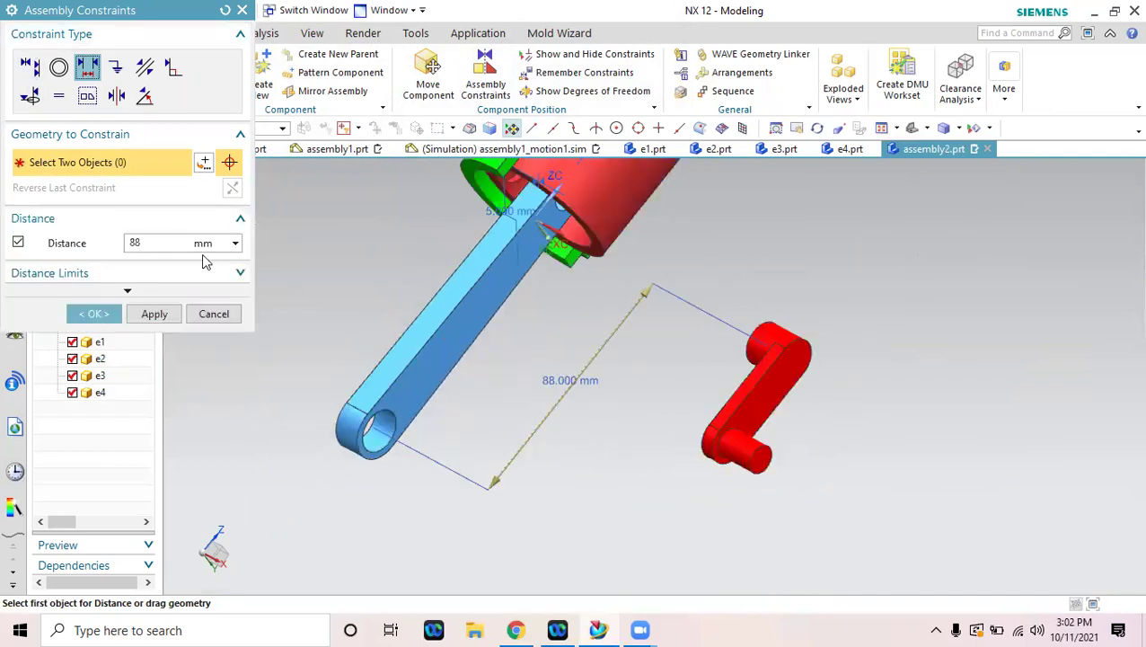
{"action": "left_click", "coordinate": [216, 315]}
{"action": "left_click", "coordinate": [473, 346]}
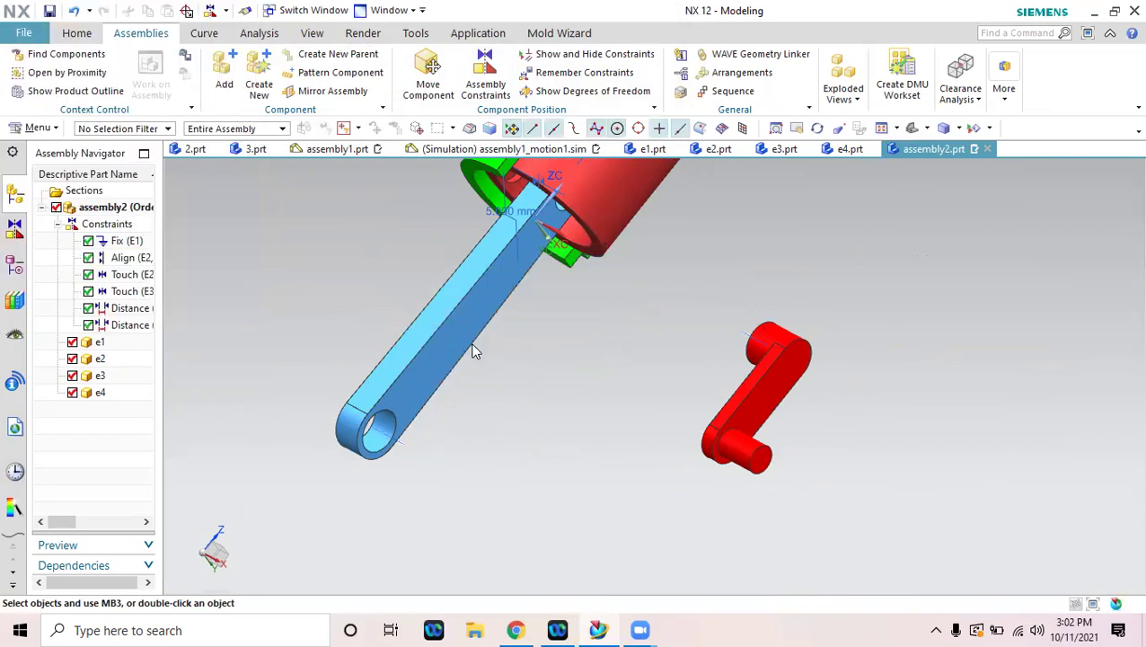
Align the axis of the crank's thicker pin with the connecting rod's lower hole using a Touch Align constraint.
{"action": "left_click", "coordinate": [486, 82]}
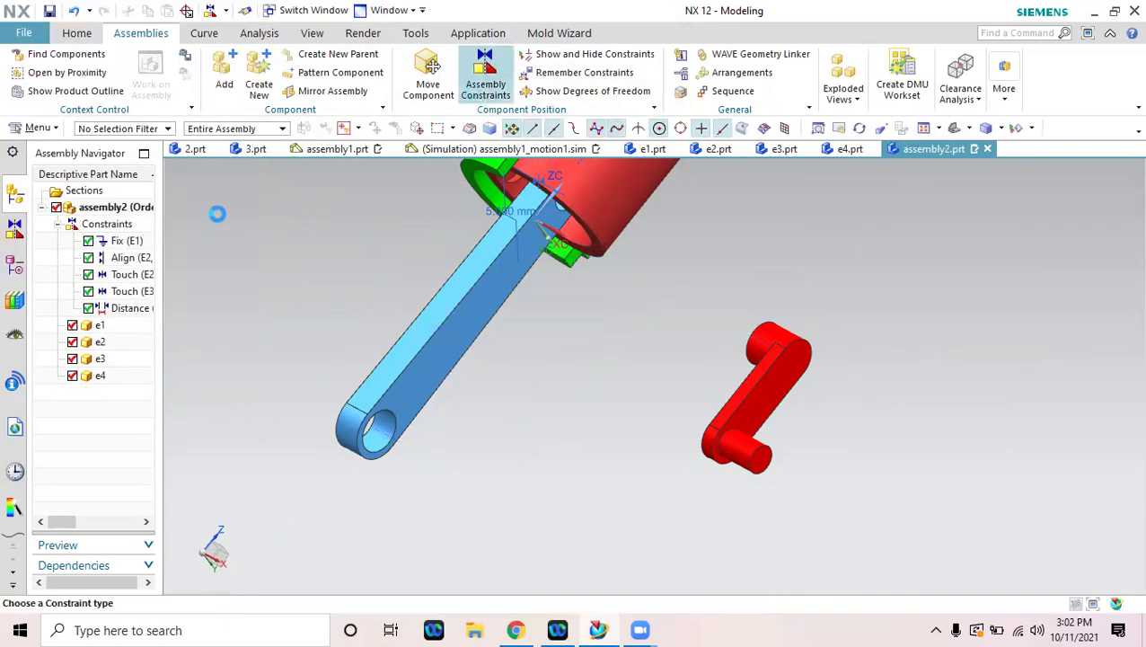
{"action": "left_click", "coordinate": [32, 70]}
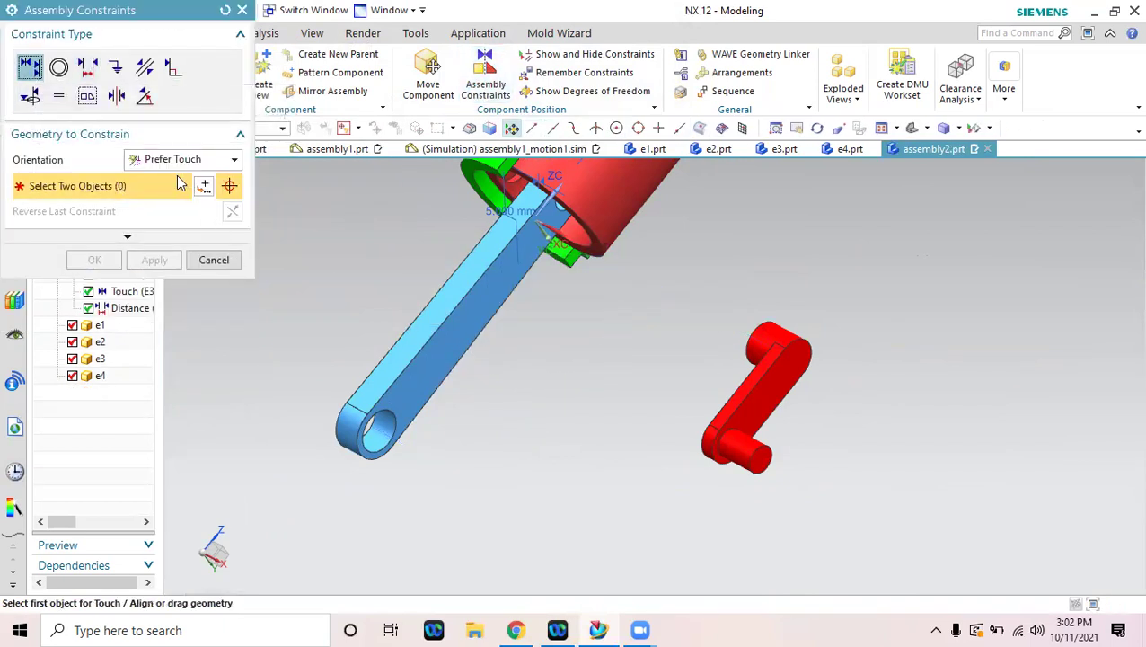
{"action": "scroll", "coordinate": [781, 328], "scroll_direction": "up", "scroll_amount": 5}
{"action": "left_click", "coordinate": [750, 370]}
{"action": "scroll", "coordinate": [916, 396], "scroll_direction": "down", "scroll_amount": 5}
{"action": "scroll", "coordinate": [572, 512], "scroll_direction": "up", "scroll_amount": 5}
{"action": "scroll", "coordinate": [573, 512], "scroll_direction": "up", "scroll_amount": 1}
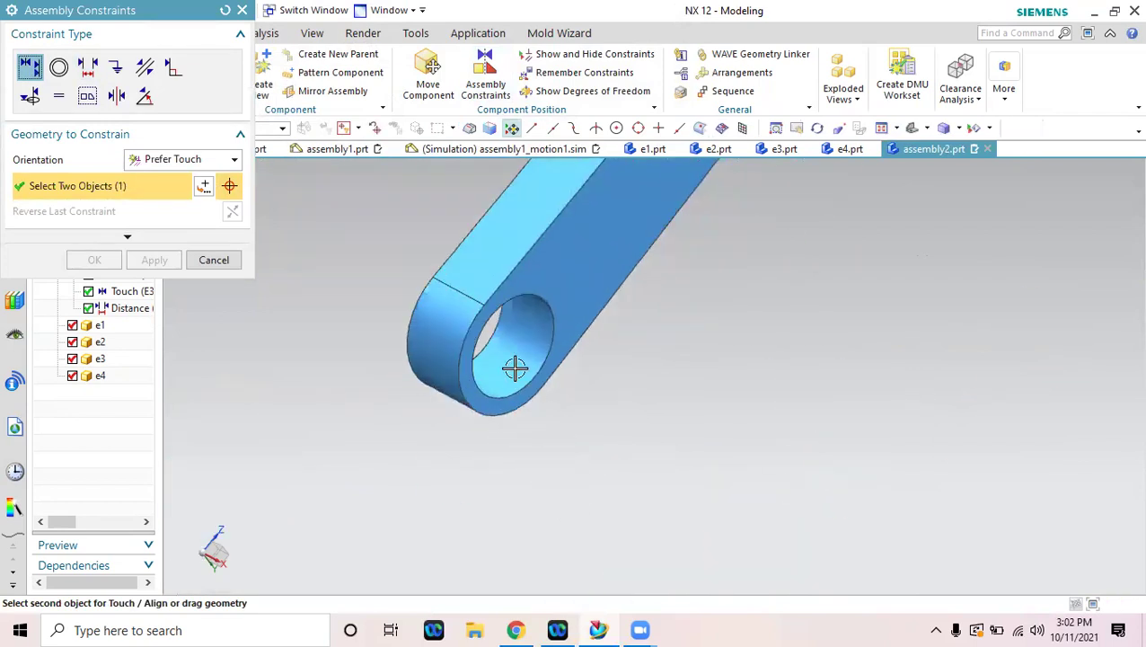
{"action": "left_click", "coordinate": [503, 339]}
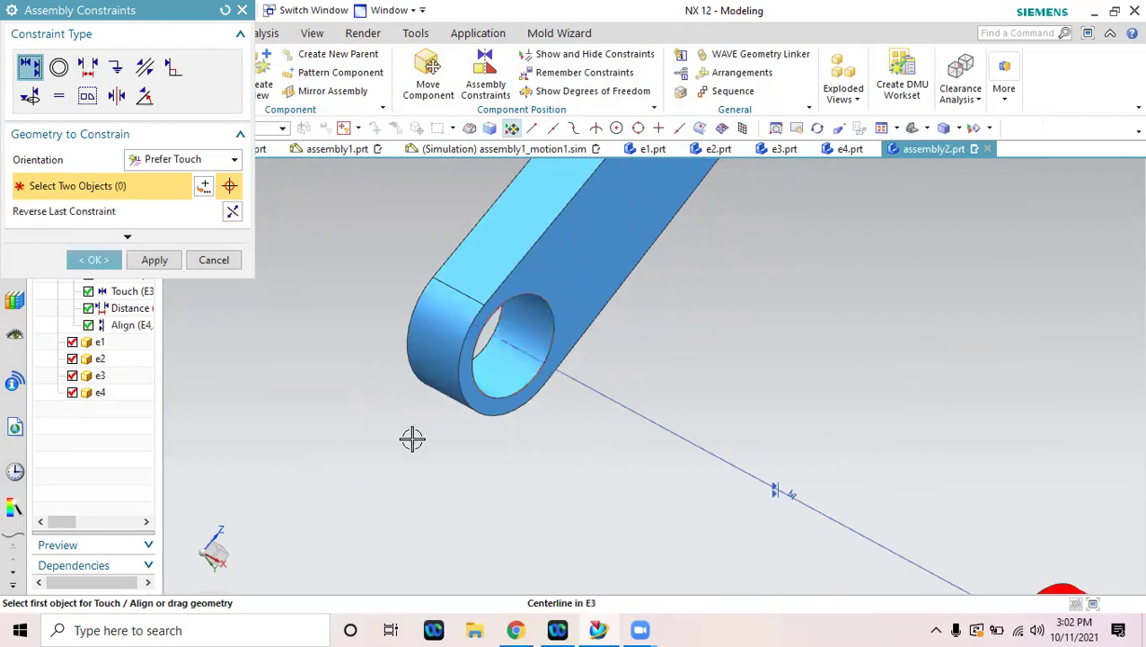
Make the connecting rod's side face touch the crank arm's flat face, and accept both constraints.
{"action": "scroll", "coordinate": [409, 439], "scroll_direction": "down", "scroll_amount": 2}
{"action": "left_click", "coordinate": [490, 380]}
{"action": "scroll", "coordinate": [466, 474], "scroll_direction": "down", "scroll_amount": 3}
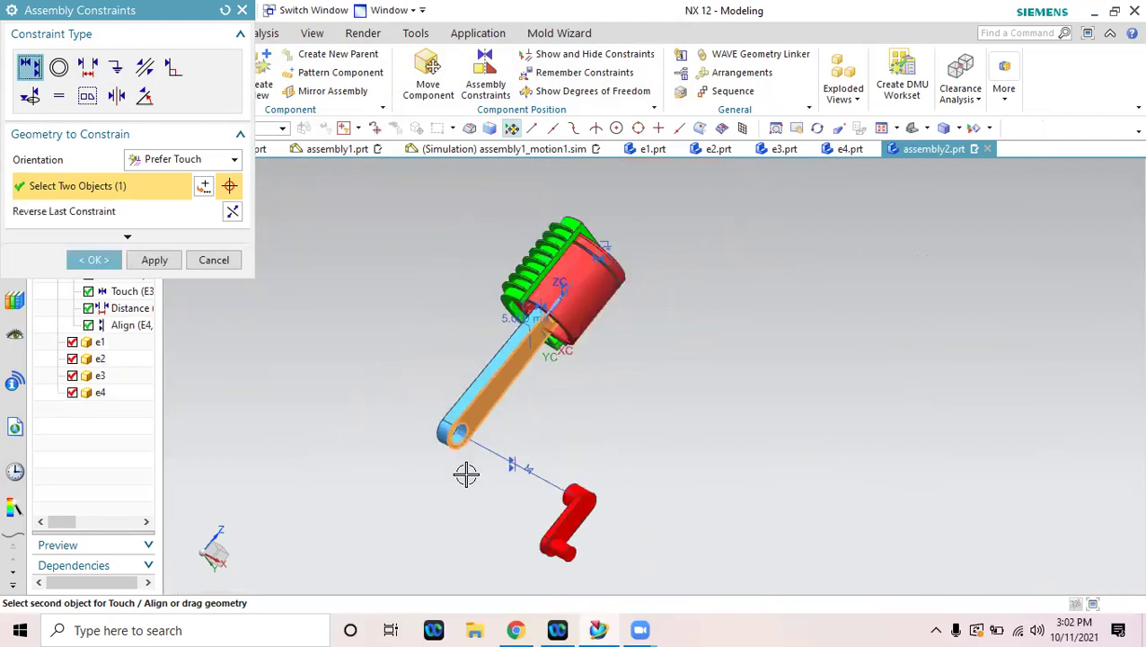
{"action": "scroll", "coordinate": [542, 477], "scroll_direction": "up", "scroll_amount": 4}
{"action": "left_click", "coordinate": [682, 521]}
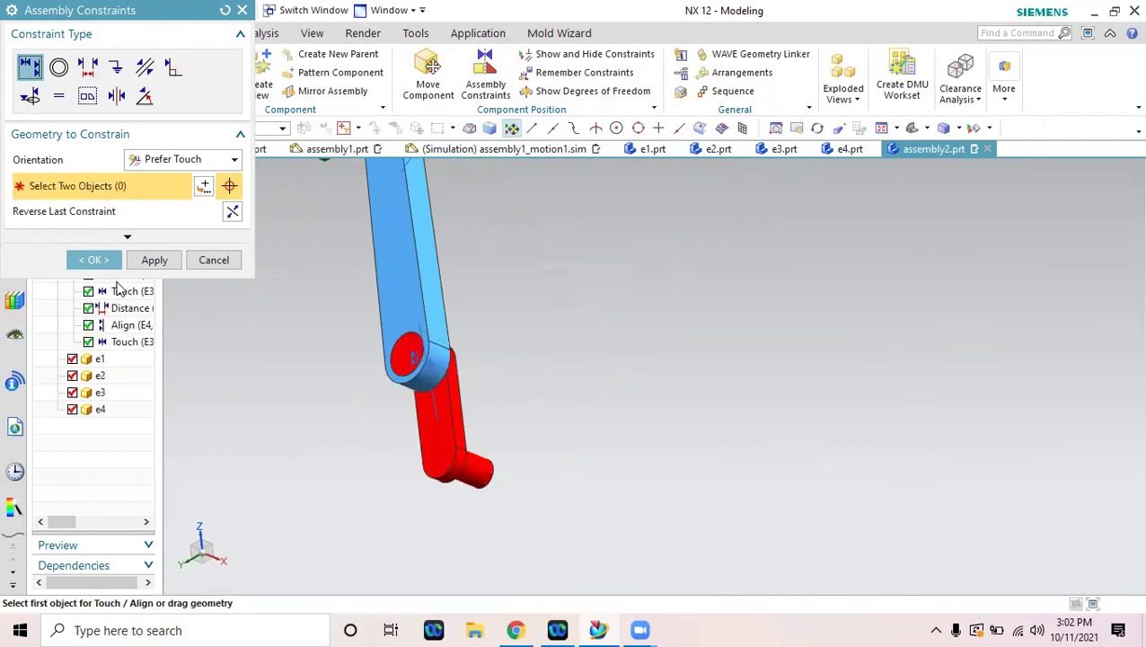
{"action": "left_click", "coordinate": [94, 259]}
Examine the assembled mechanism and highlight the Fix constraint on the cylinder e1.
{"action": "middle_click_drag", "start_coordinate": [724, 453], "coordinate": [606, 389]}
{"action": "scroll", "coordinate": [564, 298], "scroll_direction": "up", "scroll_amount": 4}
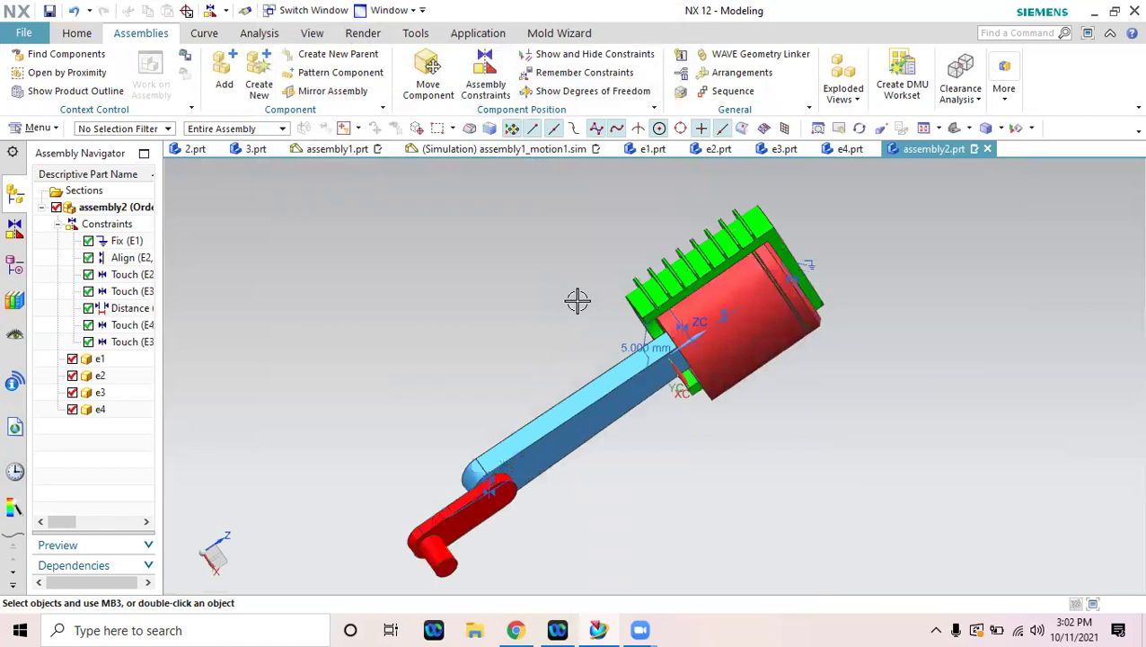
{"action": "middle_click_drag", "start_coordinate": [578, 300], "coordinate": [606, 278], "text": "shift"}
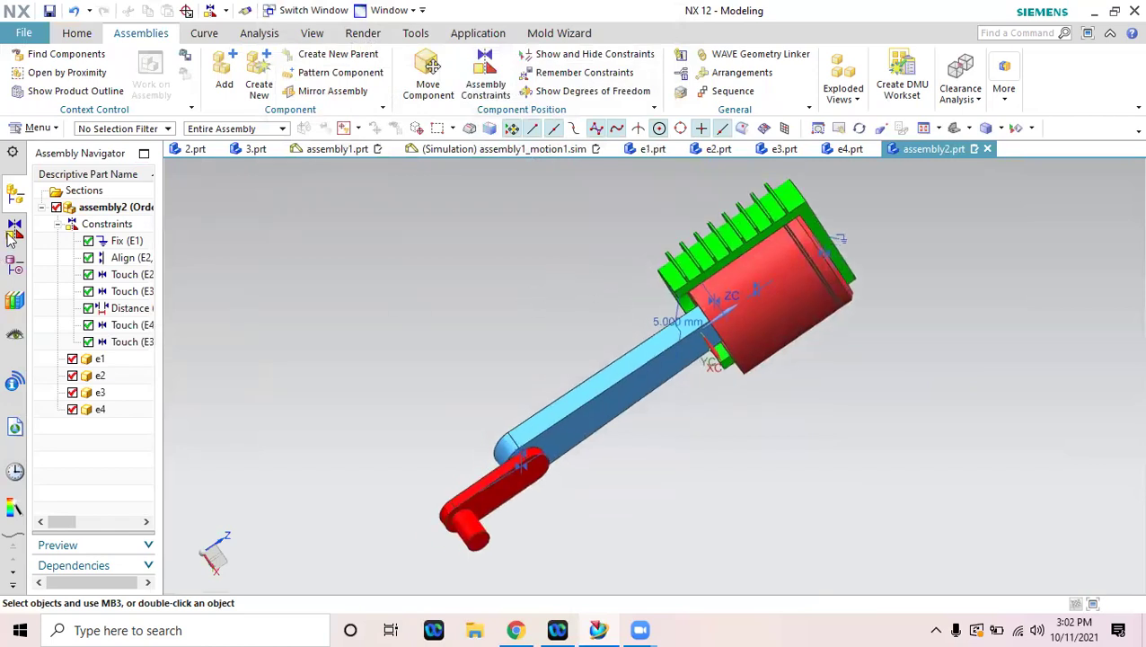
{"action": "left_click", "coordinate": [127, 242]}
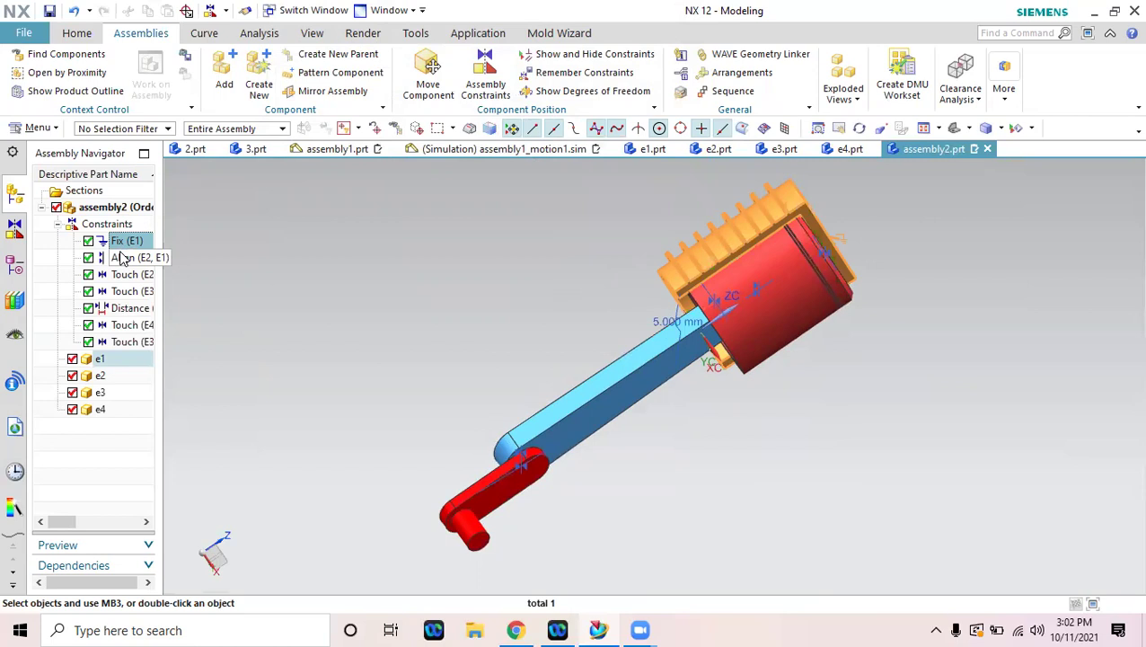
Delete all seven assembly constraints, from the Fix on e1 through the Touch between e3 and e4.
{"action": "left_click", "coordinate": [111, 345], "text": "shift"}
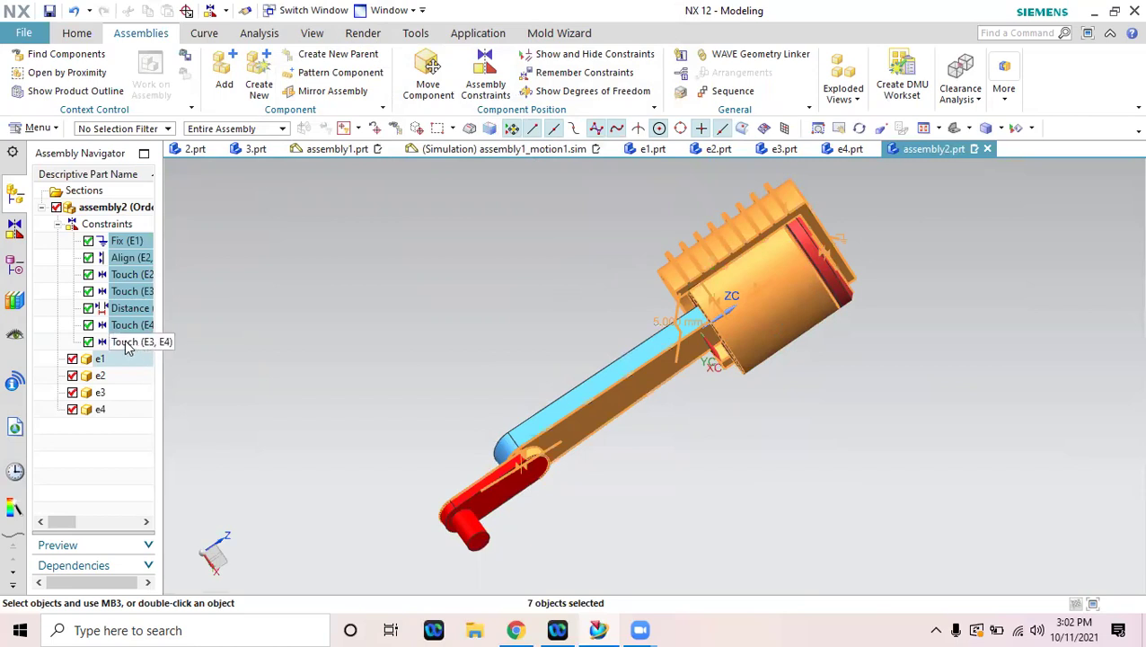
{"action": "right_click", "coordinate": [126, 348]}
{"action": "left_click", "coordinate": [197, 402]}
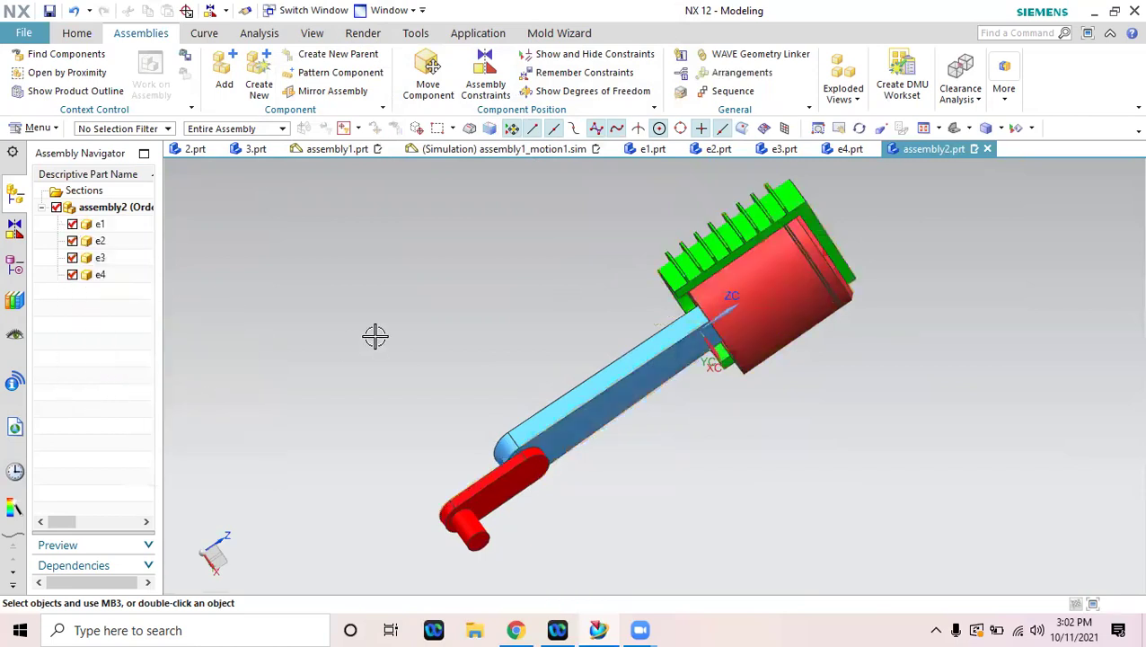
{"action": "middle_click_drag", "start_coordinate": [402, 353], "coordinate": [378, 372]}
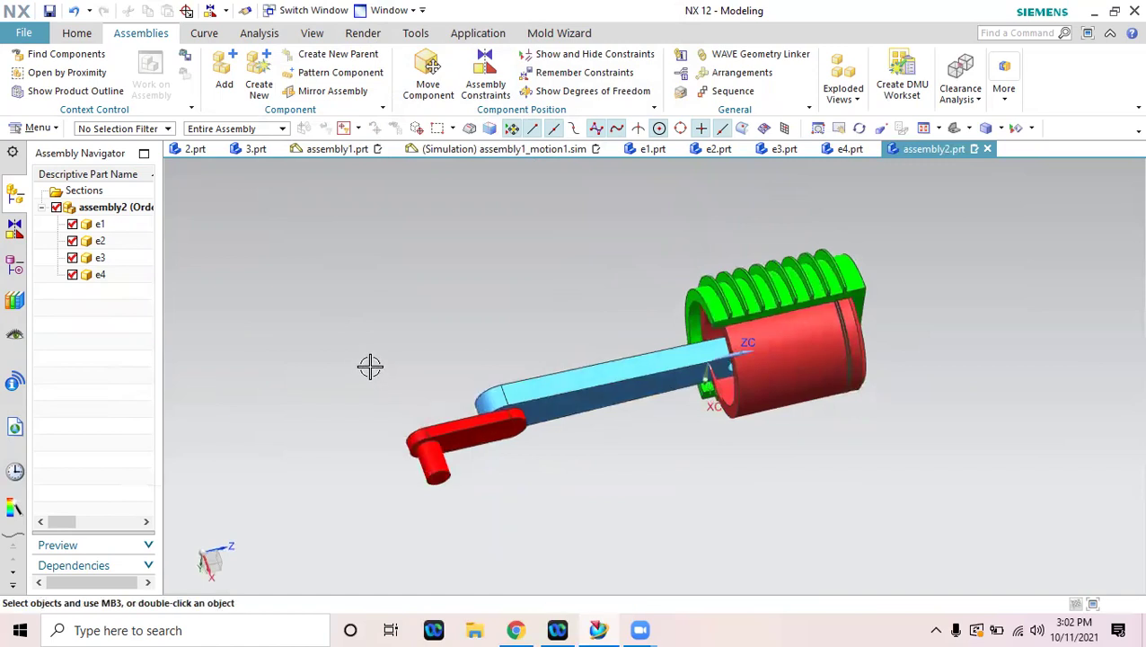
Switch to the Motion application and create a new motion simulation for assembly2 with the default name and settings.
{"action": "left_click", "coordinate": [24, 36]}
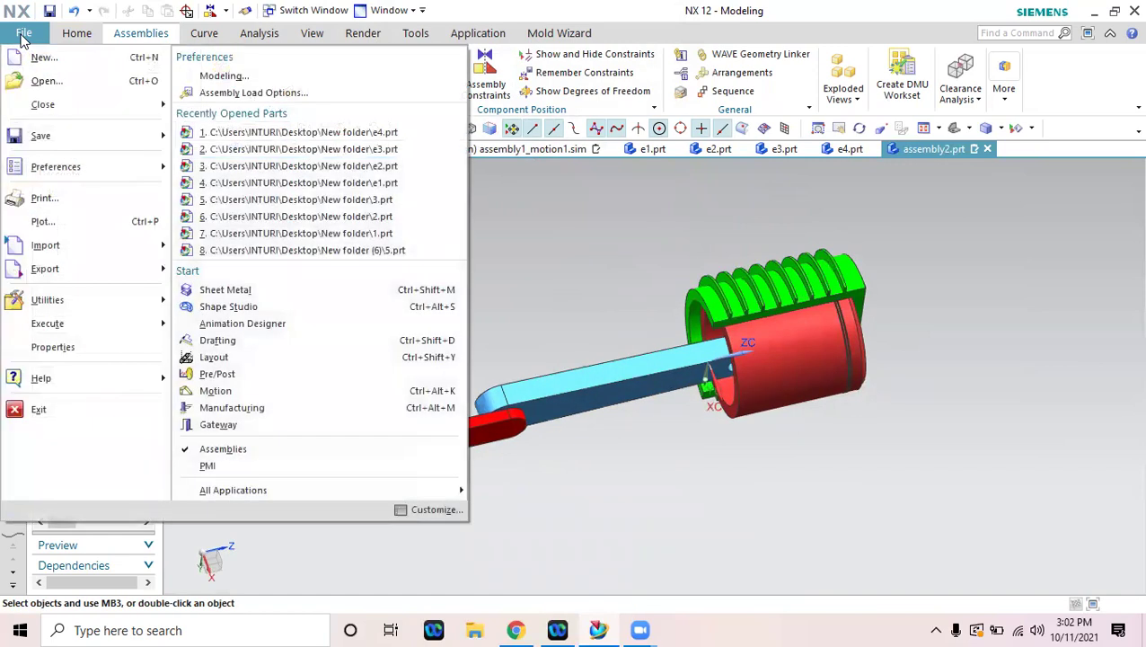
{"action": "left_click", "coordinate": [257, 391]}
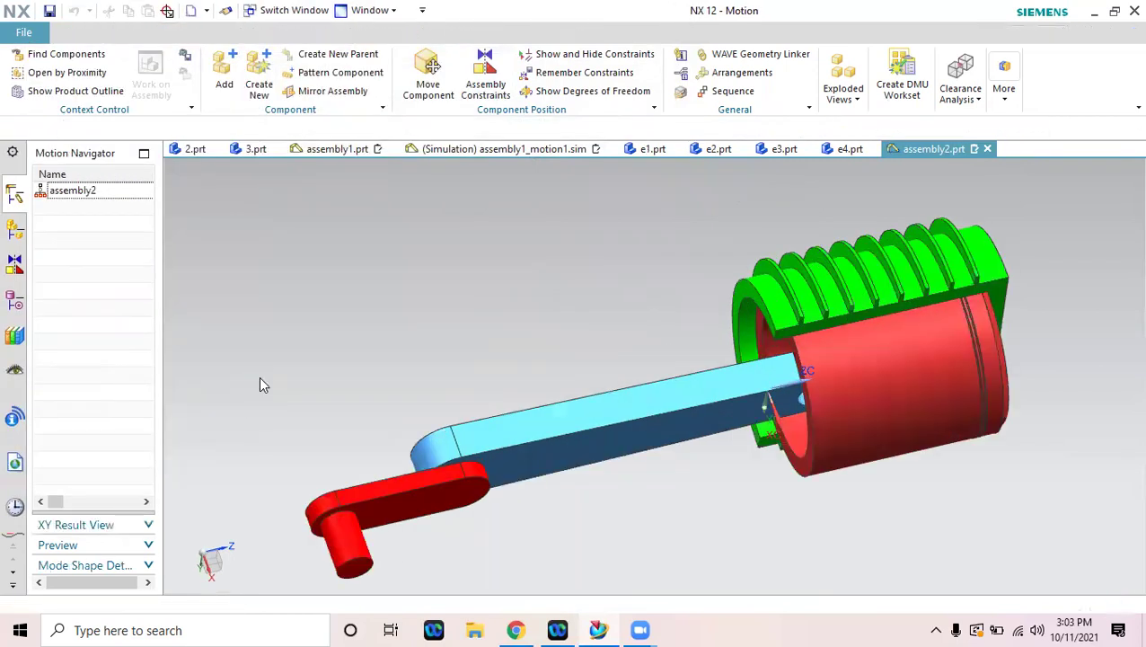
{"action": "left_click", "coordinate": [71, 56]}
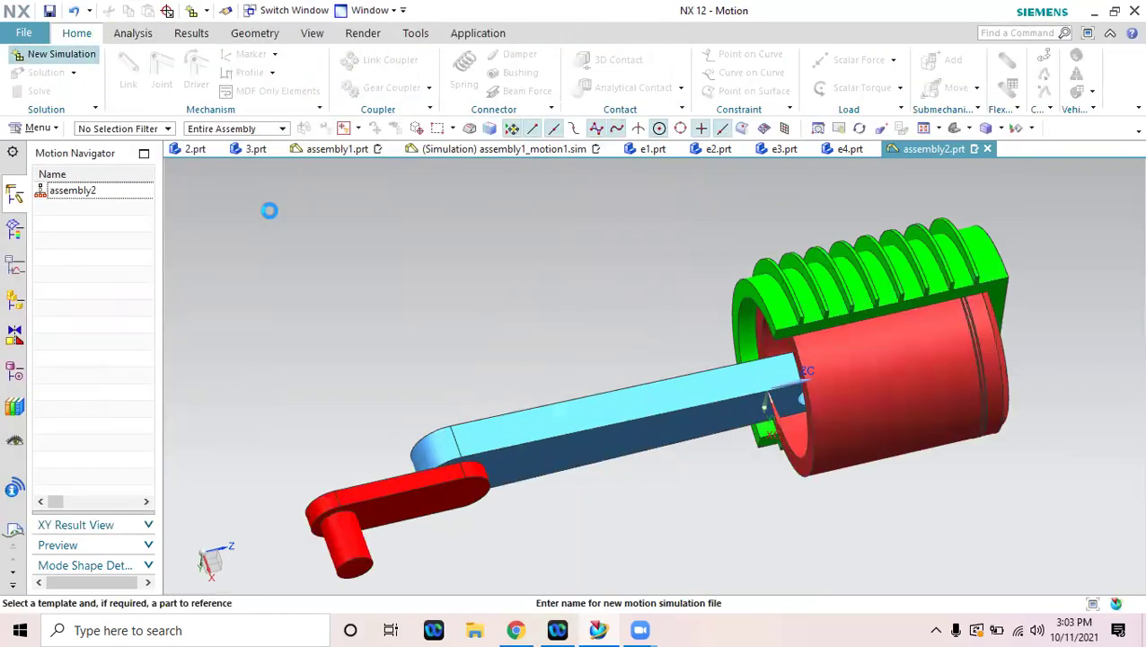
{"action": "key", "text": "Return"}
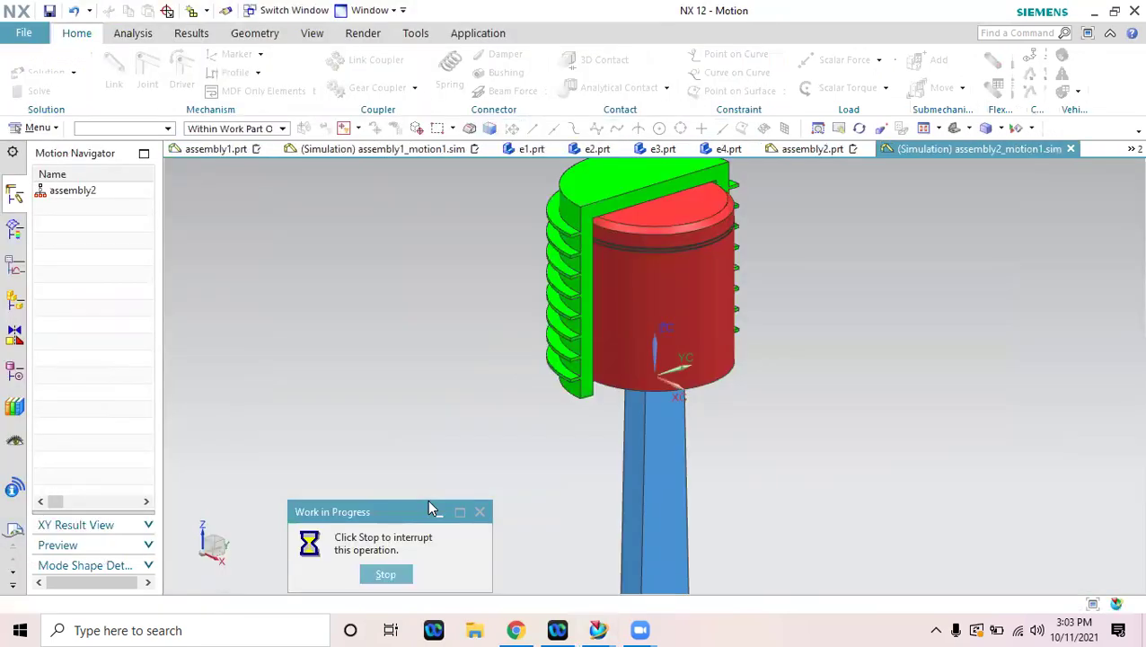
{"action": "left_click", "coordinate": [23, 62]}
Define the green cylinder as link L001, fixed without a joint.
{"action": "left_click", "coordinate": [152, 237]}
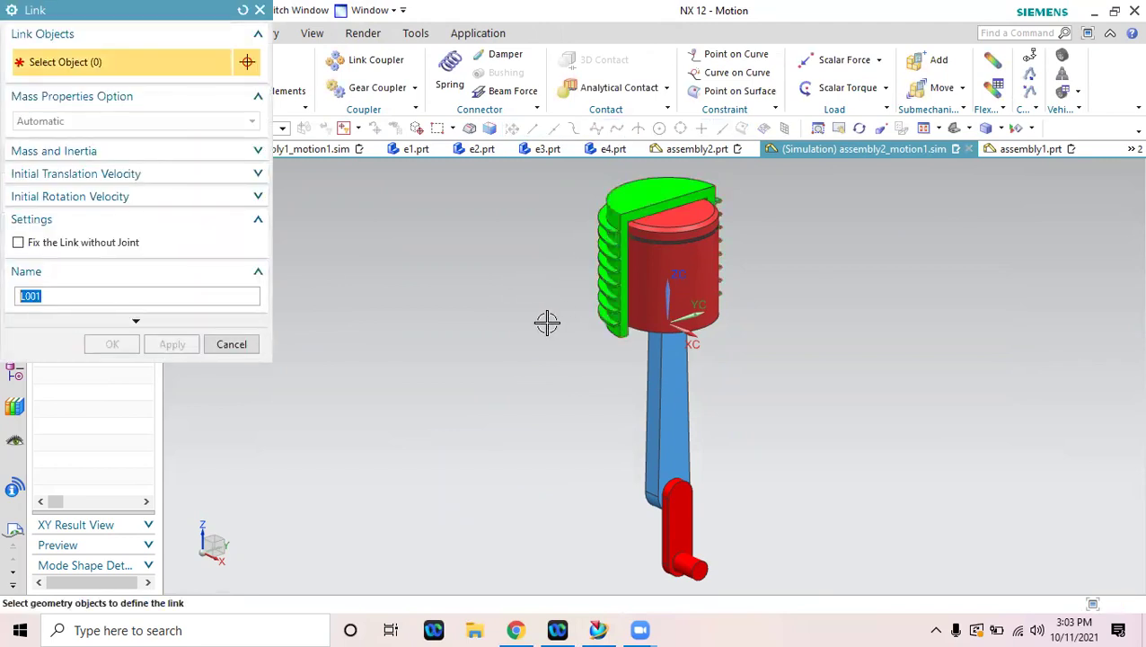
{"action": "left_click", "coordinate": [56, 245]}
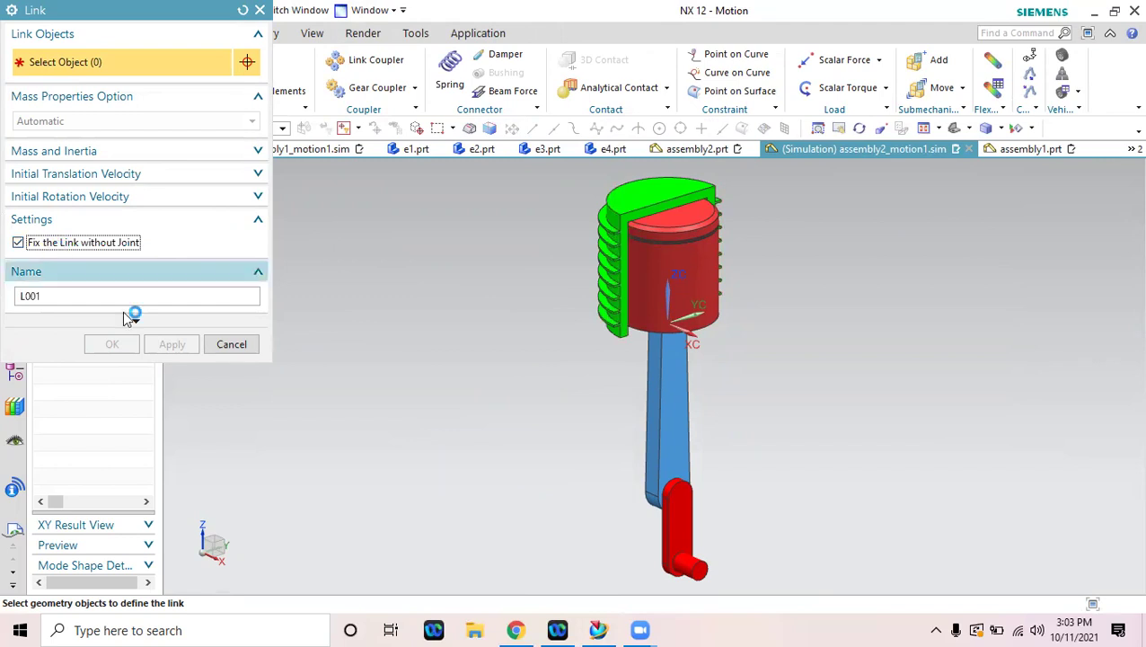
{"action": "left_click", "coordinate": [602, 328]}
{"action": "left_click", "coordinate": [171, 344]}
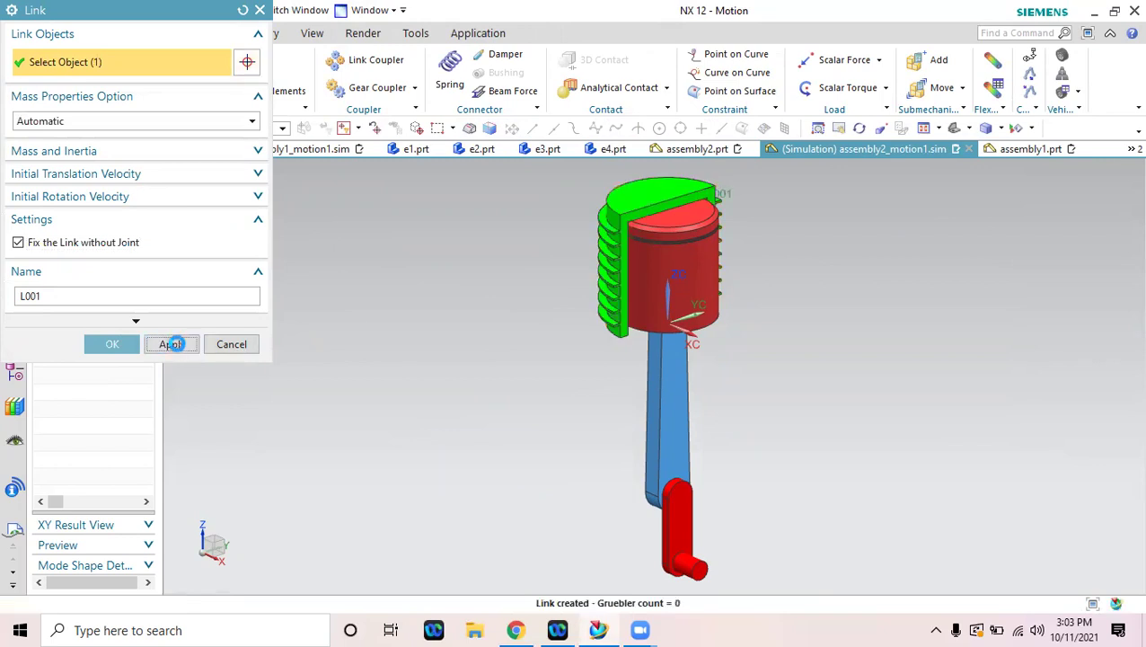
Define the piston, connecting rod and crank as separate links L002, L003 and L004 without fixing them.
{"action": "left_click", "coordinate": [19, 243]}
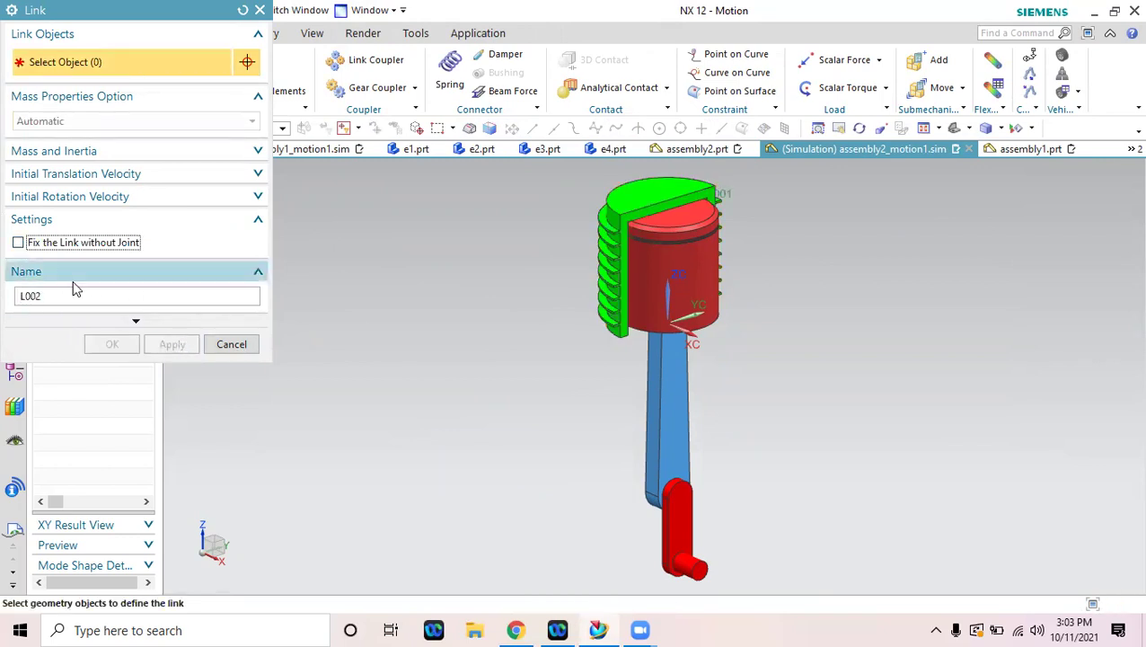
{"action": "left_click", "coordinate": [716, 266]}
{"action": "left_click", "coordinate": [171, 346]}
{"action": "left_click", "coordinate": [658, 428]}
{"action": "left_click", "coordinate": [170, 347]}
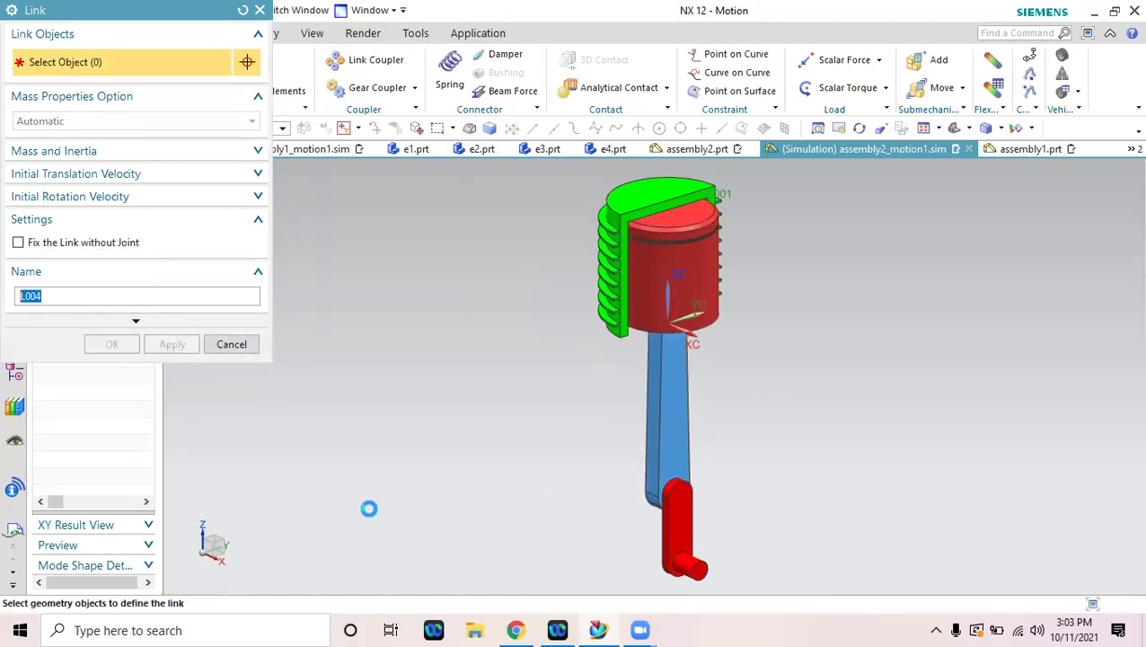
{"action": "left_click", "coordinate": [675, 525]}
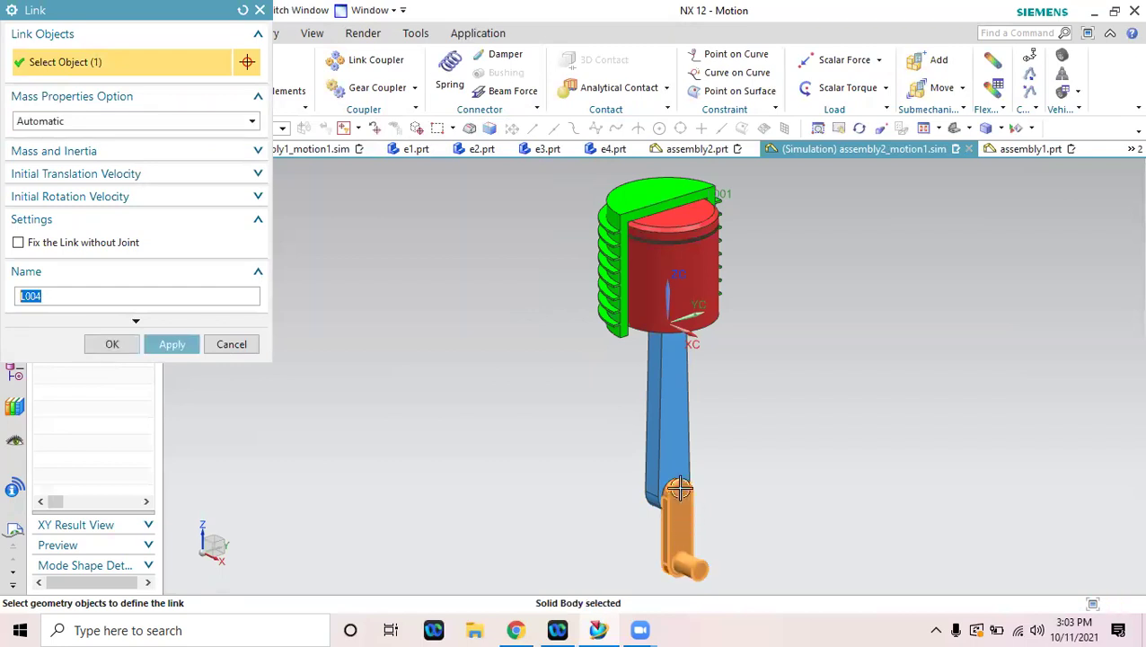
{"action": "left_click", "coordinate": [119, 345]}
Create revolute joint J001 on the crank link, with origin and axis from the circular end edge of its free pin.
{"action": "left_click", "coordinate": [43, 226]}
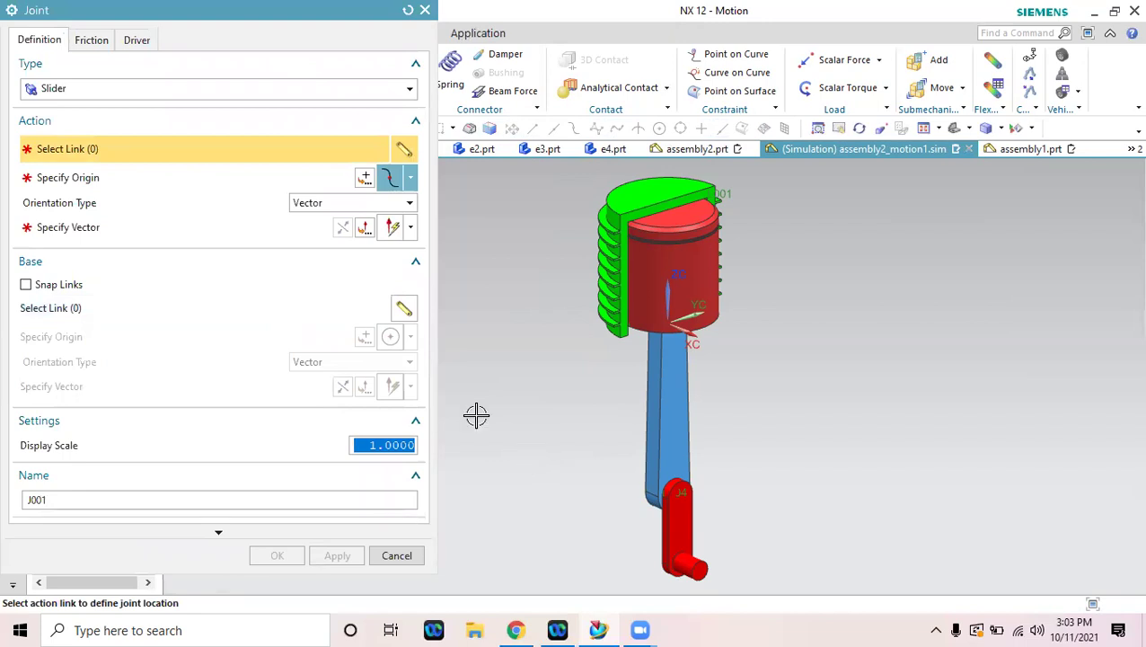
{"action": "left_click", "coordinate": [102, 90]}
{"action": "left_click", "coordinate": [97, 108]}
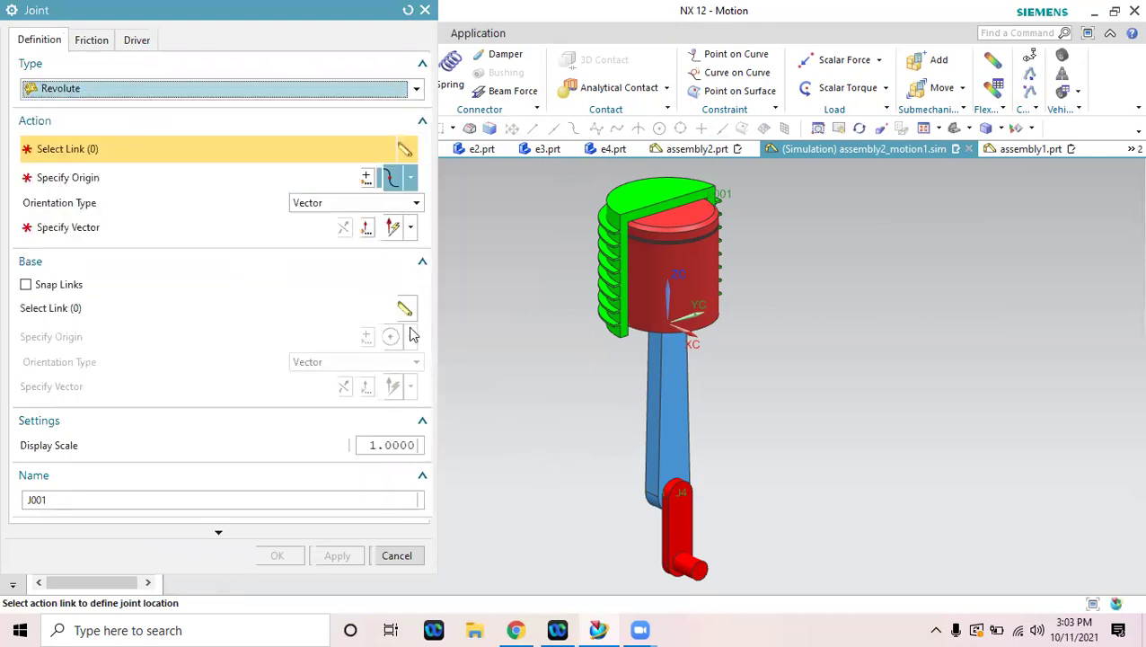
{"action": "middle_click_drag", "start_coordinate": [598, 453], "coordinate": [573, 447]}
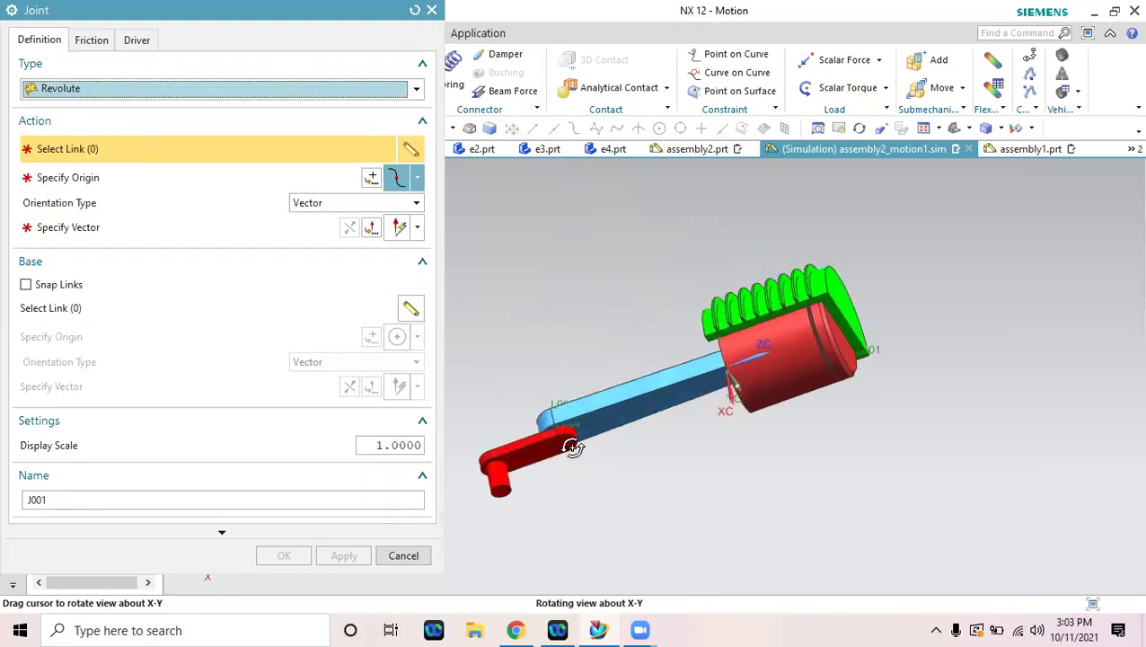
{"action": "scroll", "coordinate": [486, 512], "scroll_direction": "up", "scroll_amount": 5}
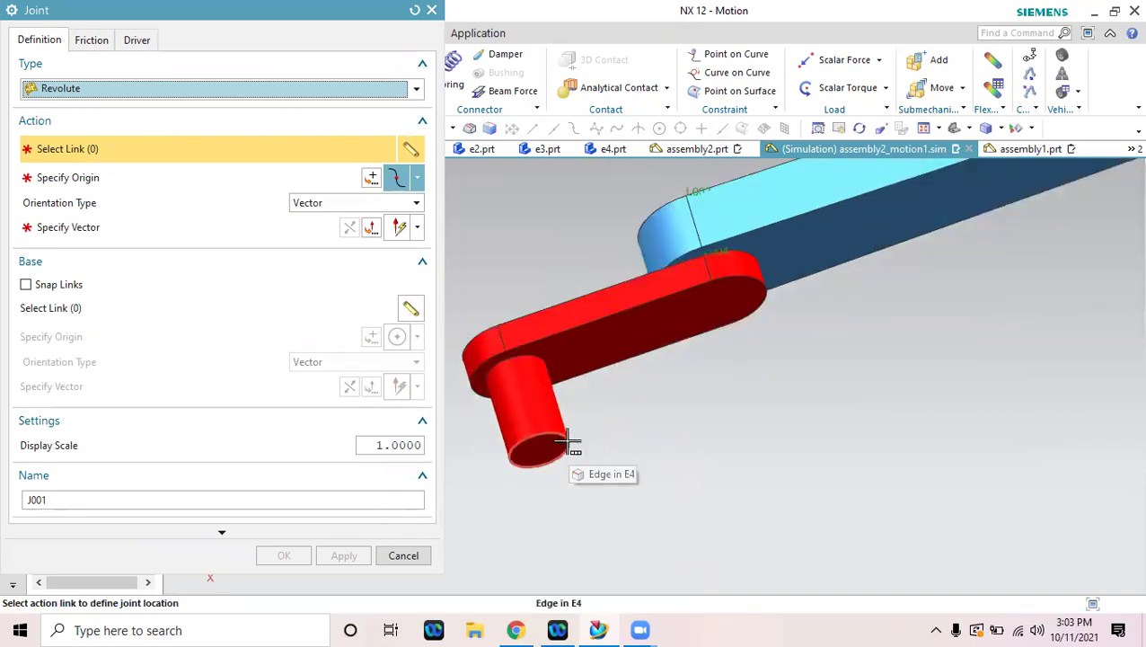
{"action": "left_click", "coordinate": [566, 443]}
{"action": "left_click", "coordinate": [652, 456]}
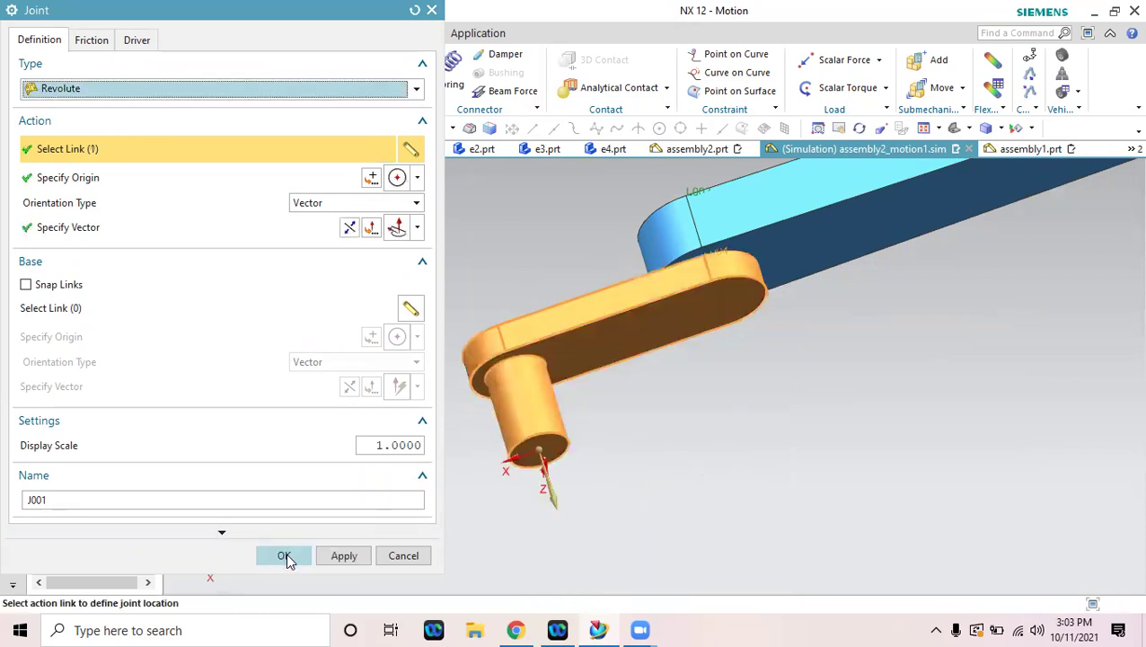
{"action": "left_click", "coordinate": [284, 557]}
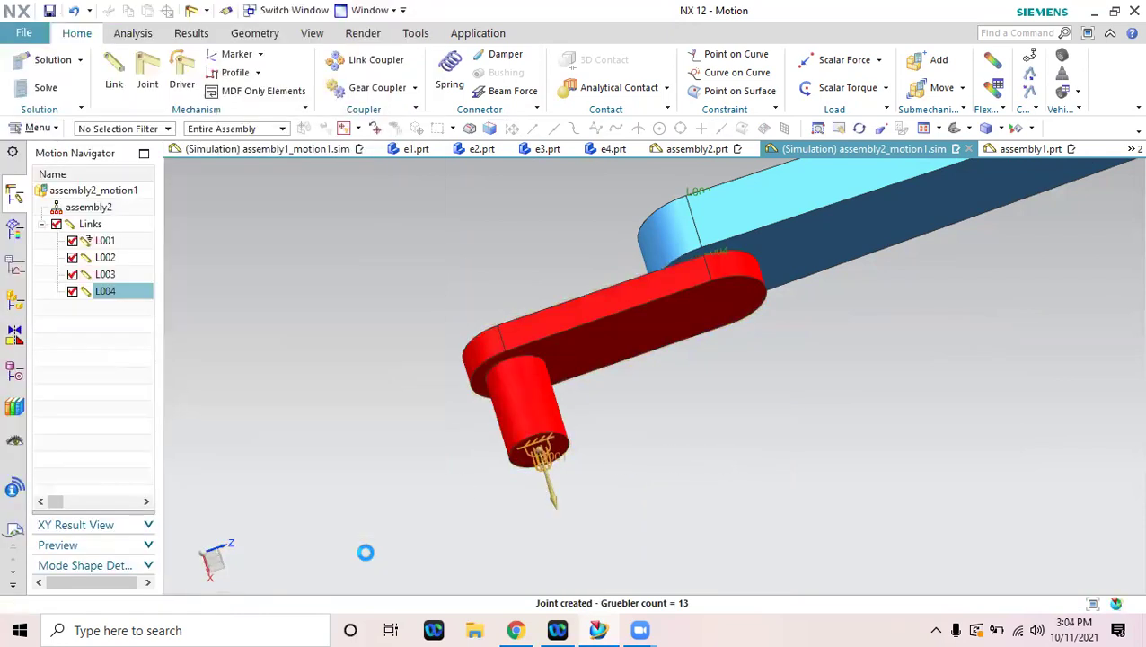
Define the action side of revolute joint J002 on the connecting rod, using the circular edge of its lower hole.
{"action": "scroll", "coordinate": [532, 504], "scroll_direction": "up", "scroll_amount": 5}
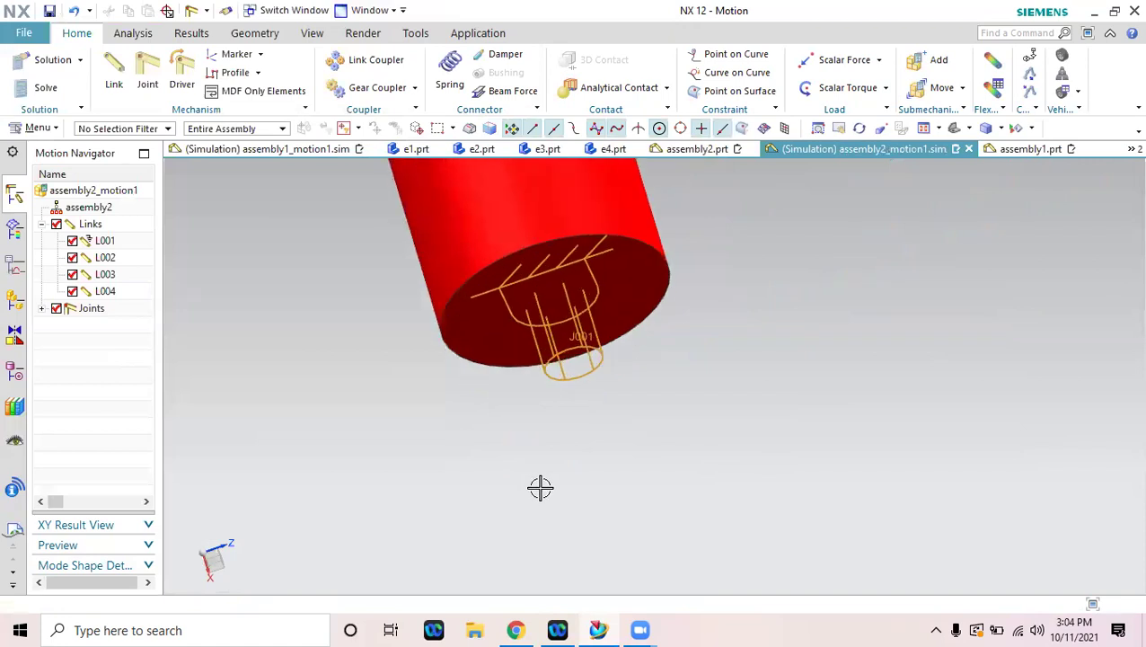
{"action": "scroll", "coordinate": [539, 487], "scroll_direction": "down", "scroll_amount": 5}
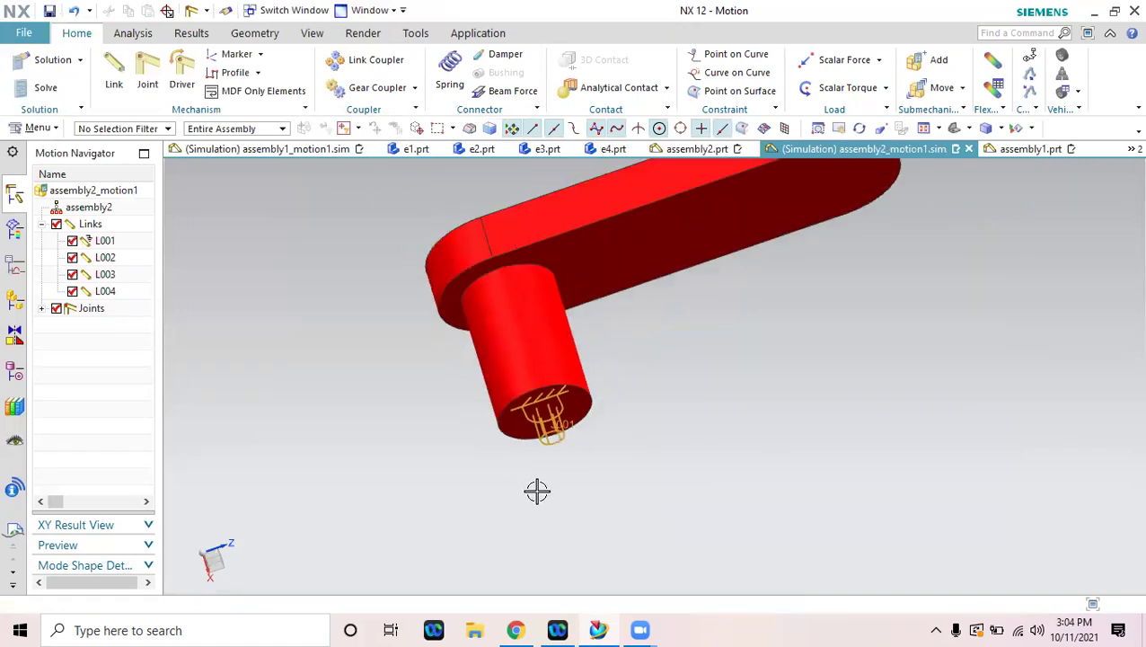
{"action": "scroll", "coordinate": [648, 309], "scroll_direction": "up", "scroll_amount": 4}
{"action": "mouse_move", "coordinate": [845, 414]}
{"action": "middle_mouse_down"}
{"action": "mouse_move", "coordinate": [867, 450]}
{"action": "mouse_move", "coordinate": [835, 418]}
{"action": "middle_mouse_up"}
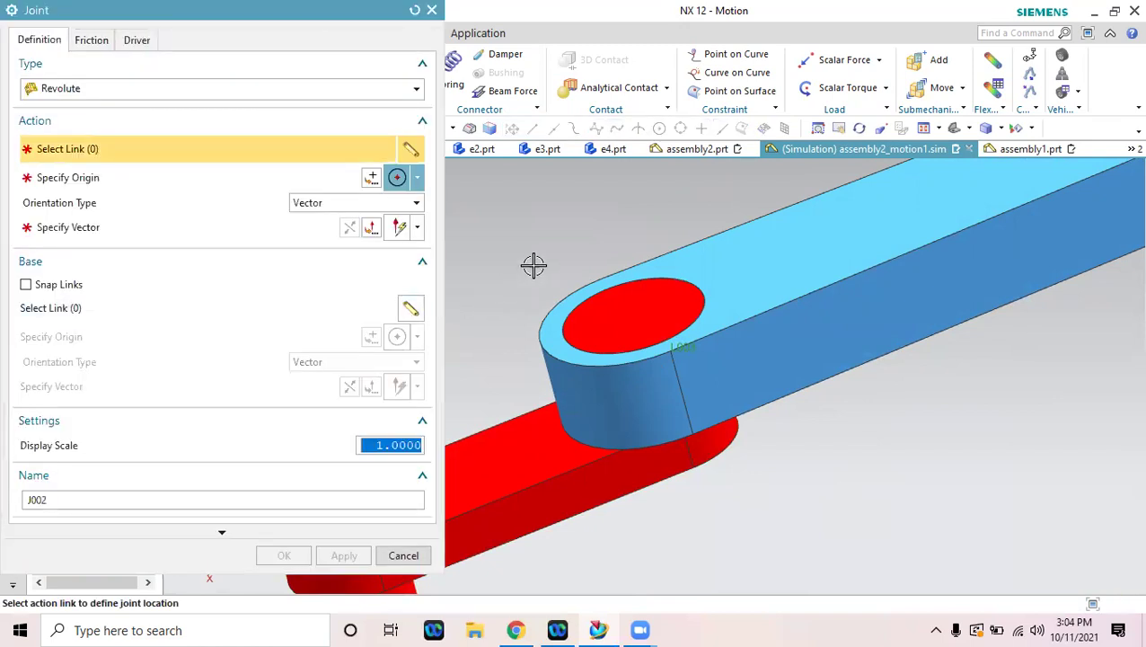
{"action": "middle_click_drag", "start_coordinate": [794, 523], "coordinate": [968, 528], "text": "shift"}
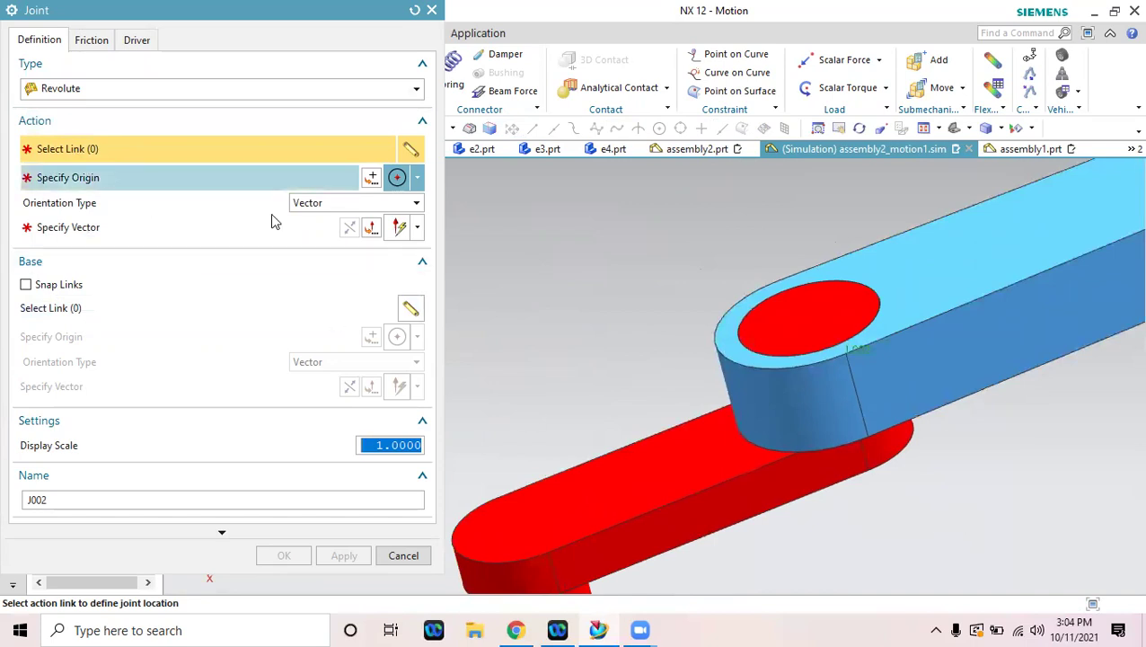
{"action": "scroll", "coordinate": [855, 283], "scroll_direction": "up", "scroll_amount": 5}
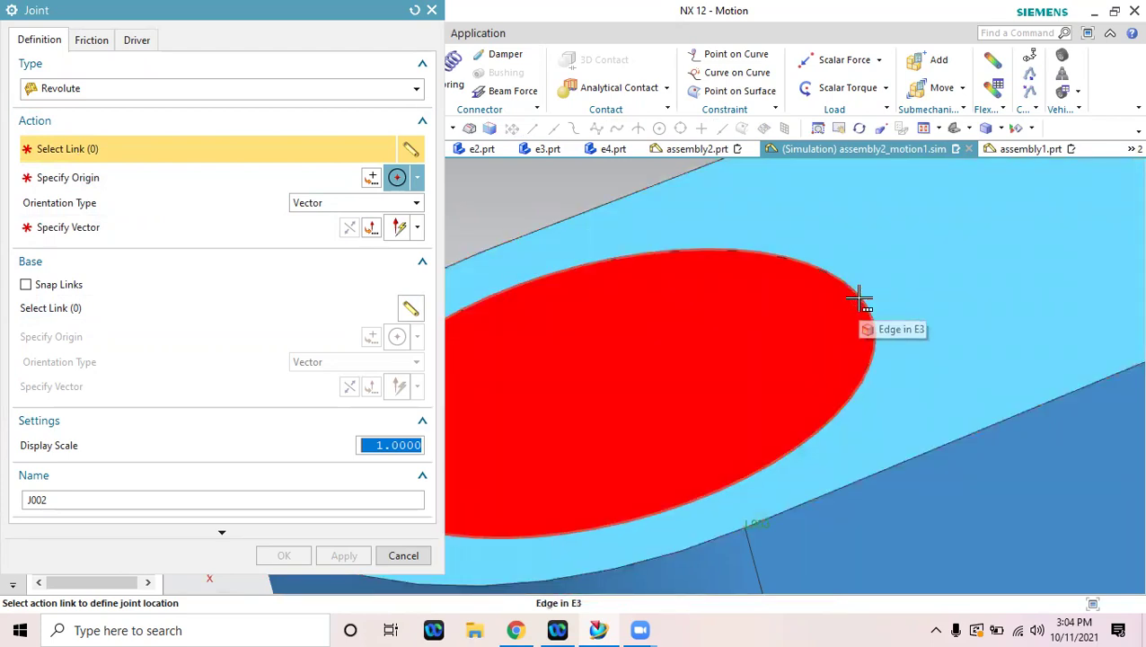
{"action": "left_click", "coordinate": [860, 299]}
{"action": "left_click", "coordinate": [947, 310]}
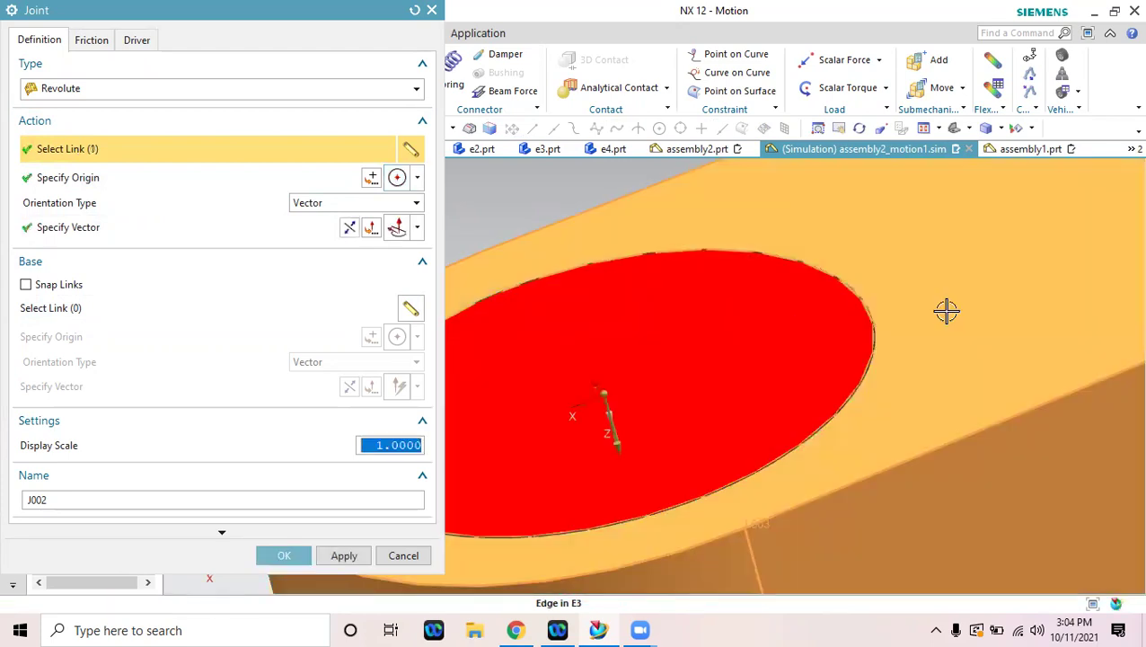
{"action": "scroll", "coordinate": [822, 301], "scroll_direction": "down", "scroll_amount": 5}
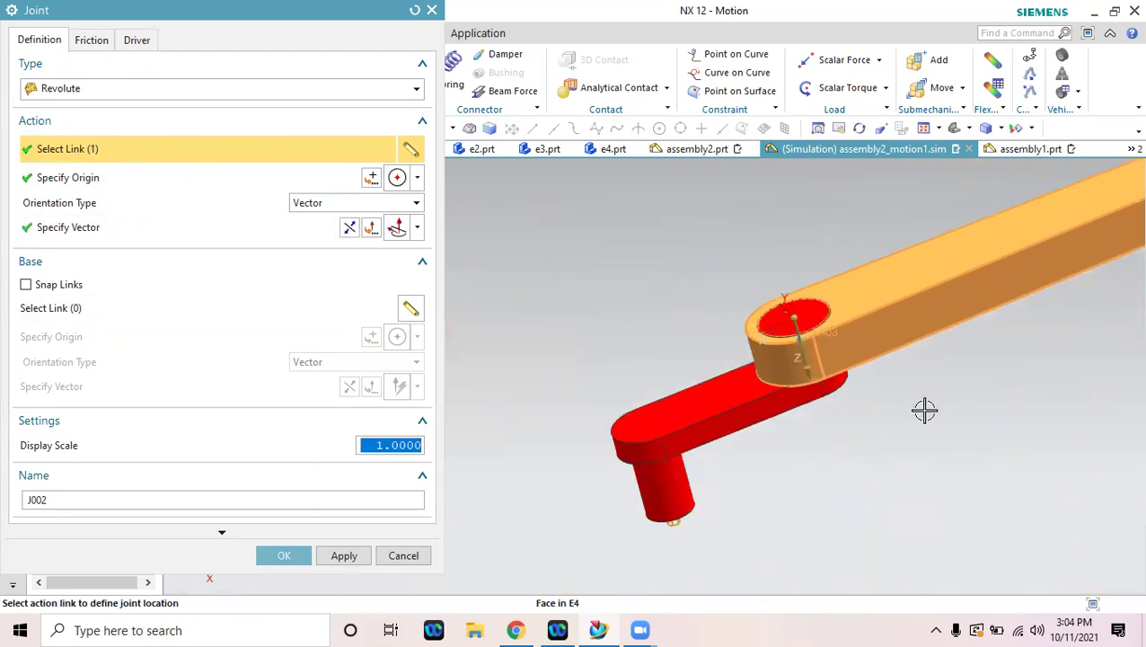
Enable Snap Links for J002, with the crank as base link and the base origin at the lower hole's arc center.
{"action": "left_click", "coordinate": [26, 286]}
{"action": "left_click", "coordinate": [79, 310]}
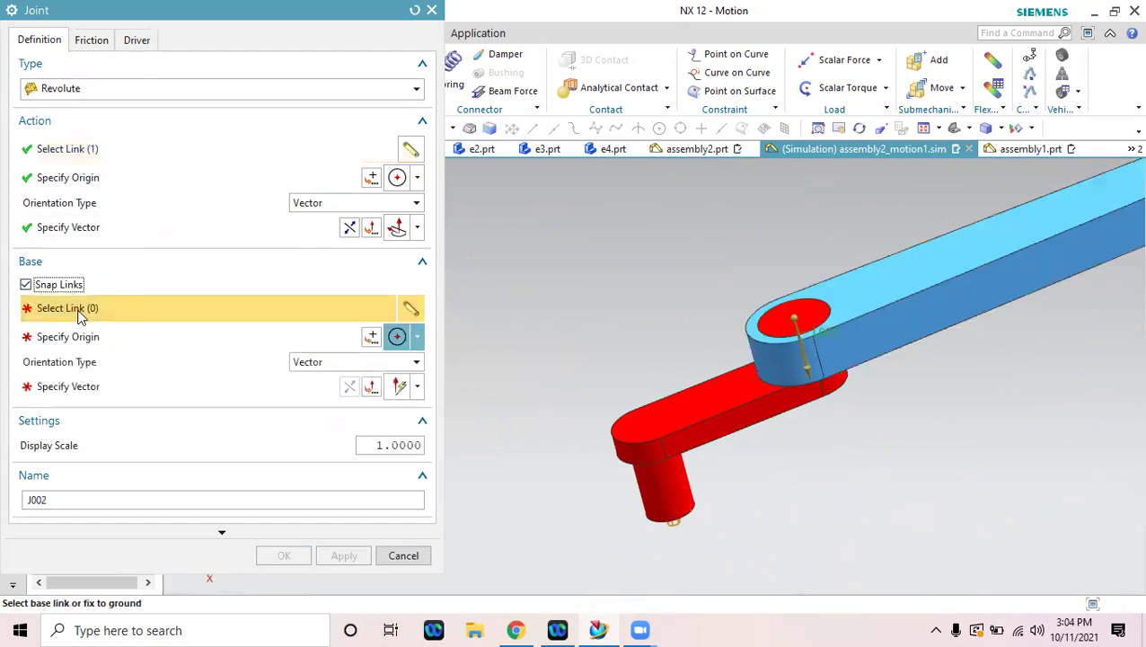
{"action": "left_click", "coordinate": [729, 402]}
{"action": "left_click", "coordinate": [417, 336]}
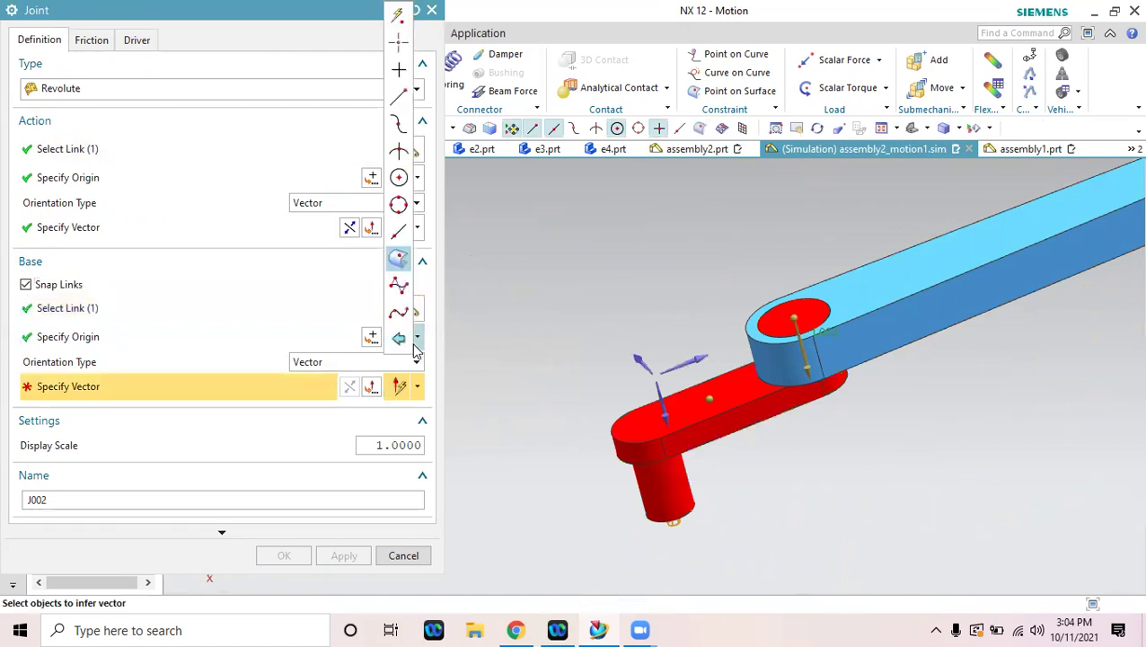
{"action": "left_click", "coordinate": [398, 206]}
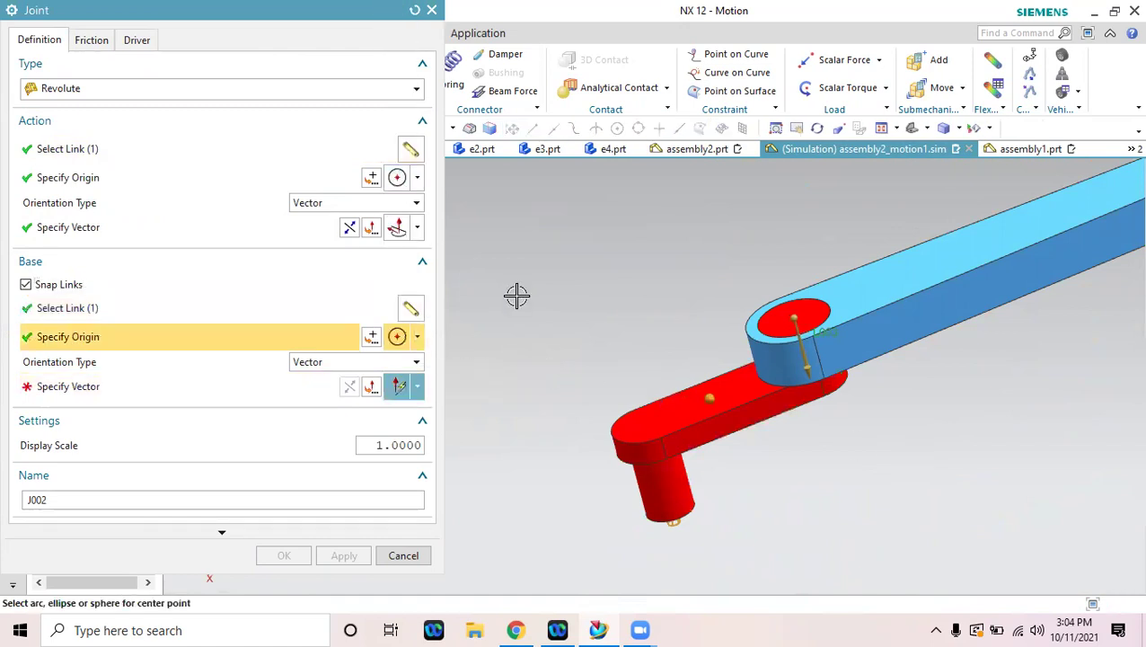
{"action": "scroll", "coordinate": [704, 309], "scroll_direction": "up", "scroll_amount": 2}
{"action": "scroll", "coordinate": [705, 309], "scroll_direction": "up", "scroll_amount": 1}
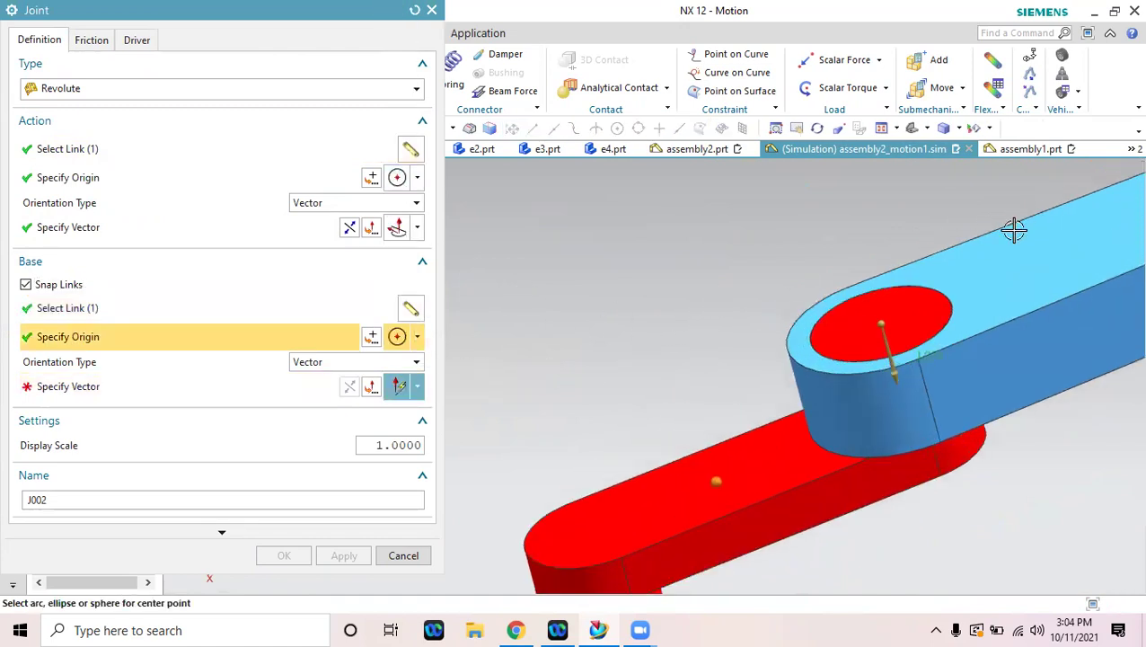
{"action": "left_click", "coordinate": [951, 289]}
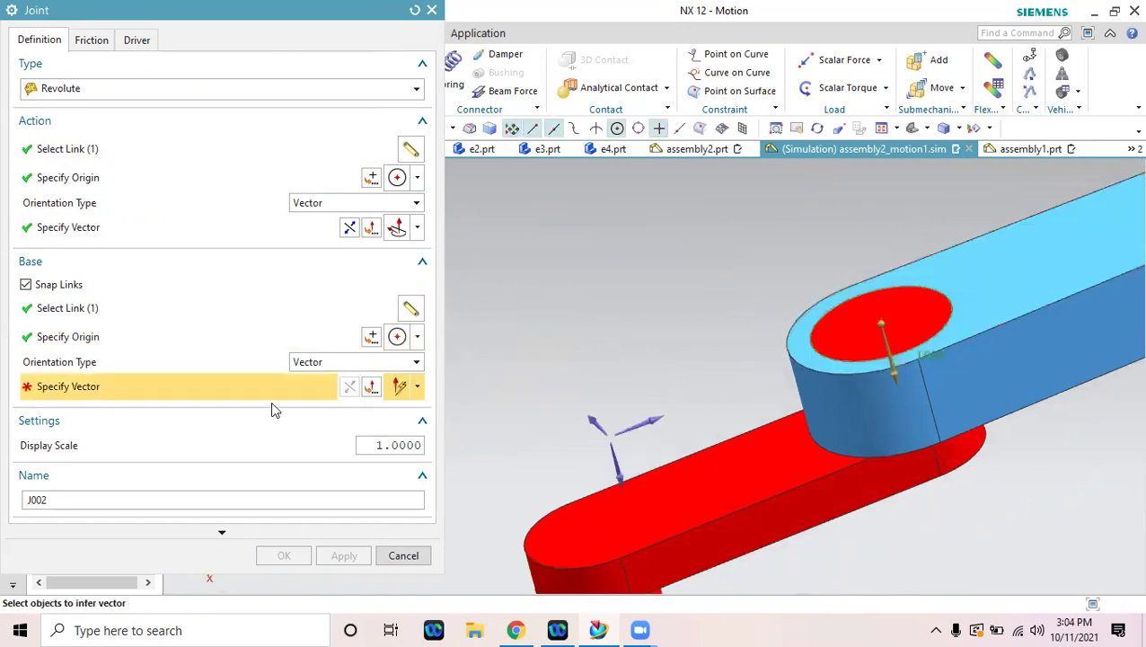
Set J002's base vector with Curve/Axis Vector from the lower hole's circular edge, and create the joint.
{"action": "left_click", "coordinate": [417, 386]}
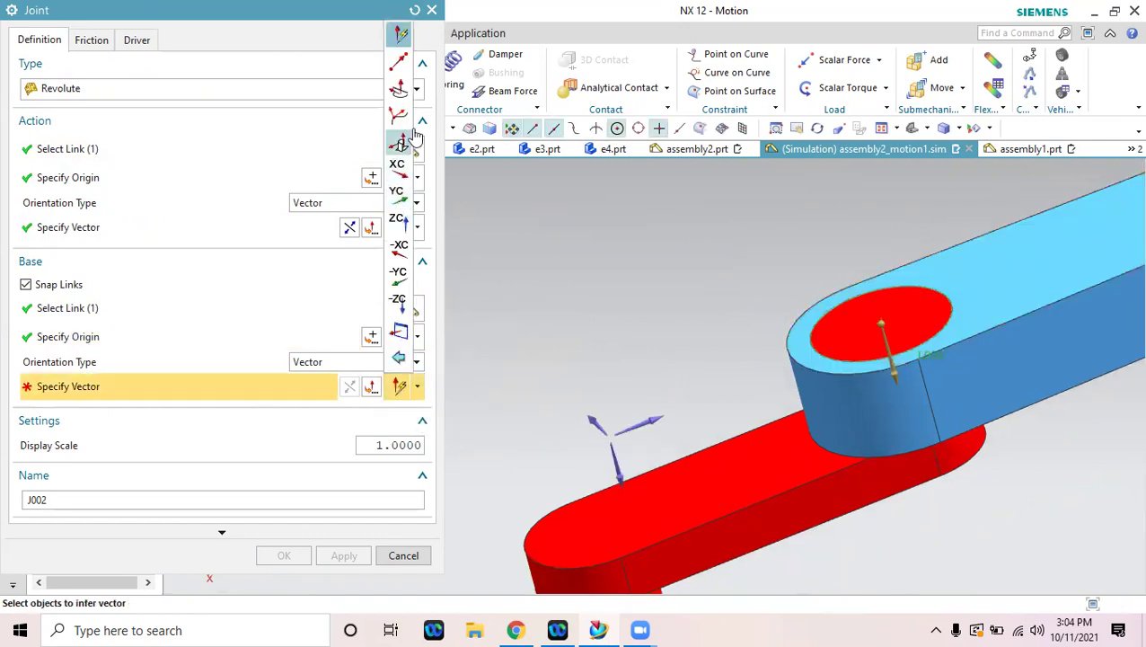
{"action": "left_click", "coordinate": [399, 89]}
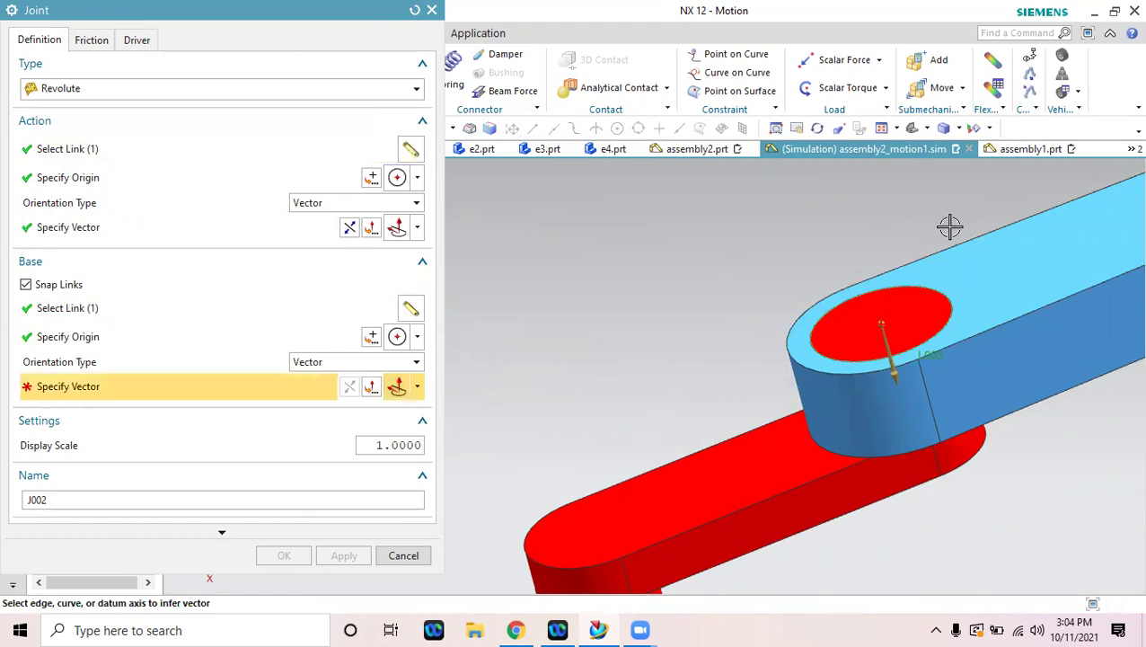
{"action": "left_click", "coordinate": [937, 289]}
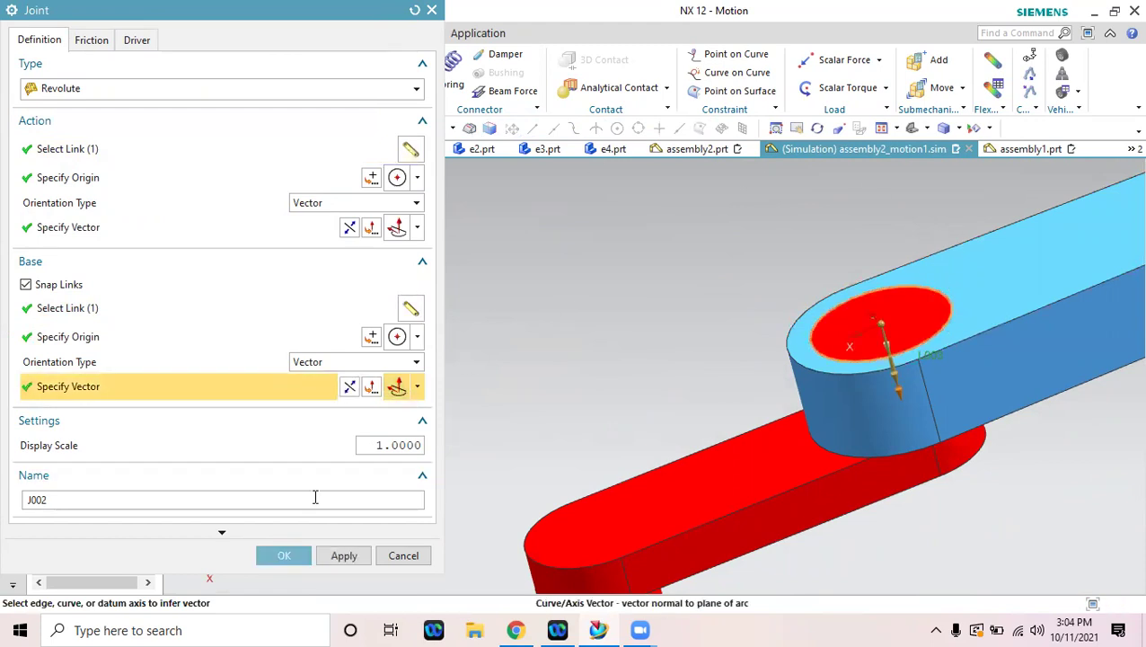
{"action": "left_click", "coordinate": [286, 556]}
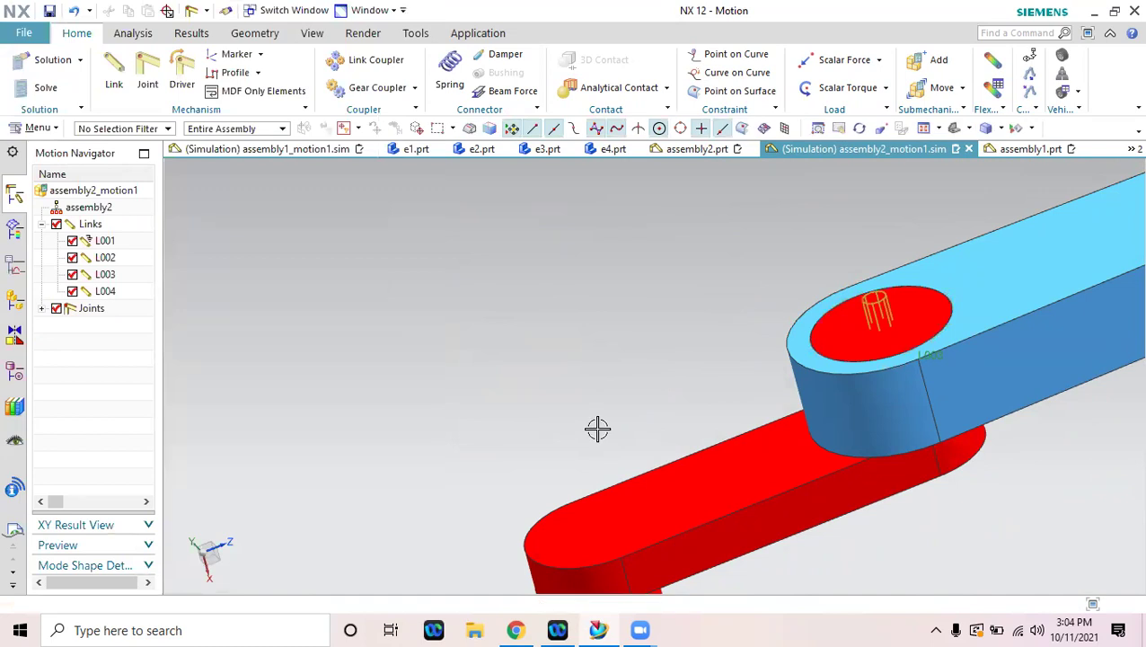
Define the action side of a new revolute joint on the connecting rod, using the circular edge of its piston-end hole.
{"action": "scroll", "coordinate": [598, 428], "scroll_direction": "down", "scroll_amount": 5}
{"action": "middle_click_drag", "start_coordinate": [904, 458], "coordinate": [801, 455]}
{"action": "scroll", "coordinate": [738, 268], "scroll_direction": "up", "scroll_amount": 5}
{"action": "scroll", "coordinate": [816, 530], "scroll_direction": "down", "scroll_amount": 3}
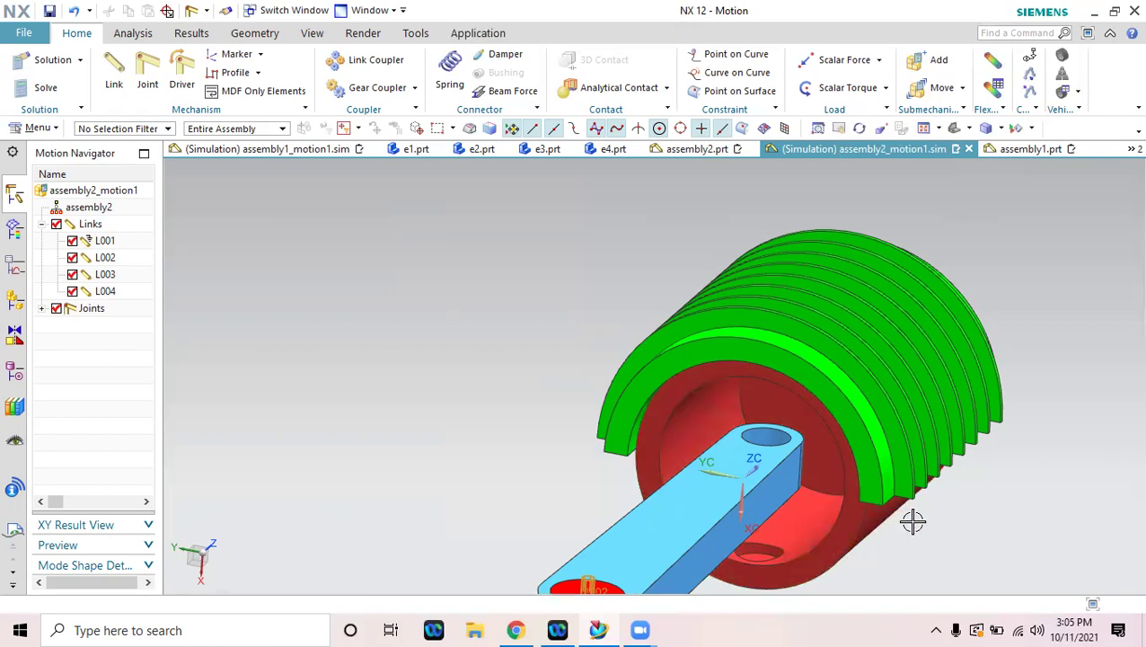
{"action": "left_click", "coordinate": [148, 86]}
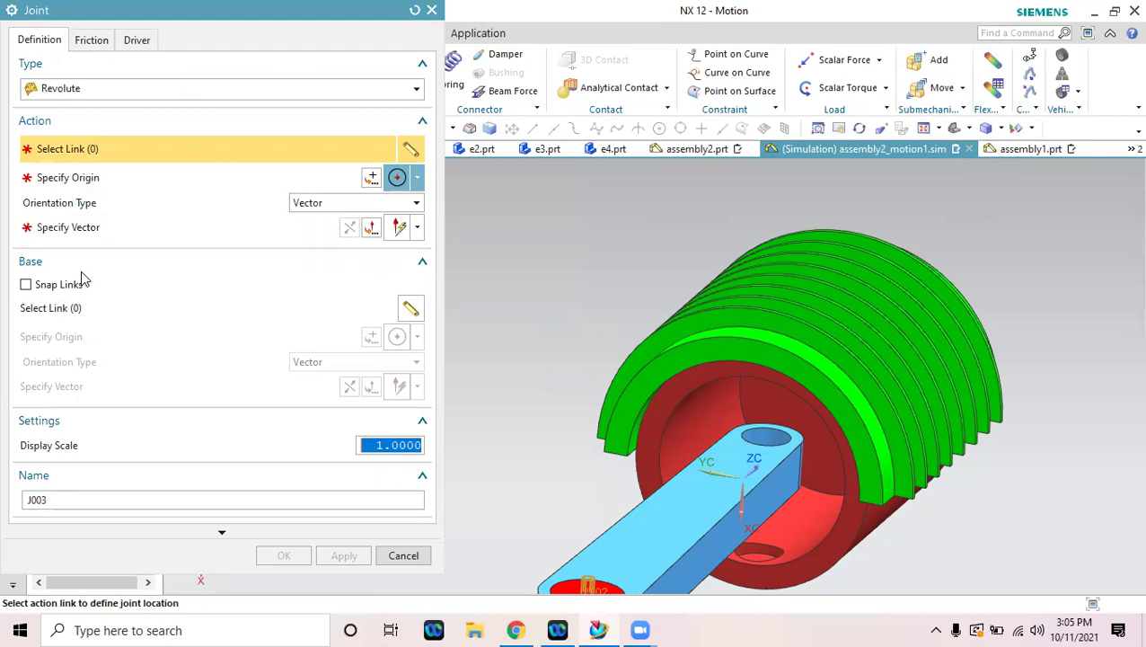
{"action": "middle_click_drag", "start_coordinate": [950, 533], "coordinate": [963, 480], "text": "shift"}
{"action": "scroll", "coordinate": [790, 387], "scroll_direction": "up", "scroll_amount": 4}
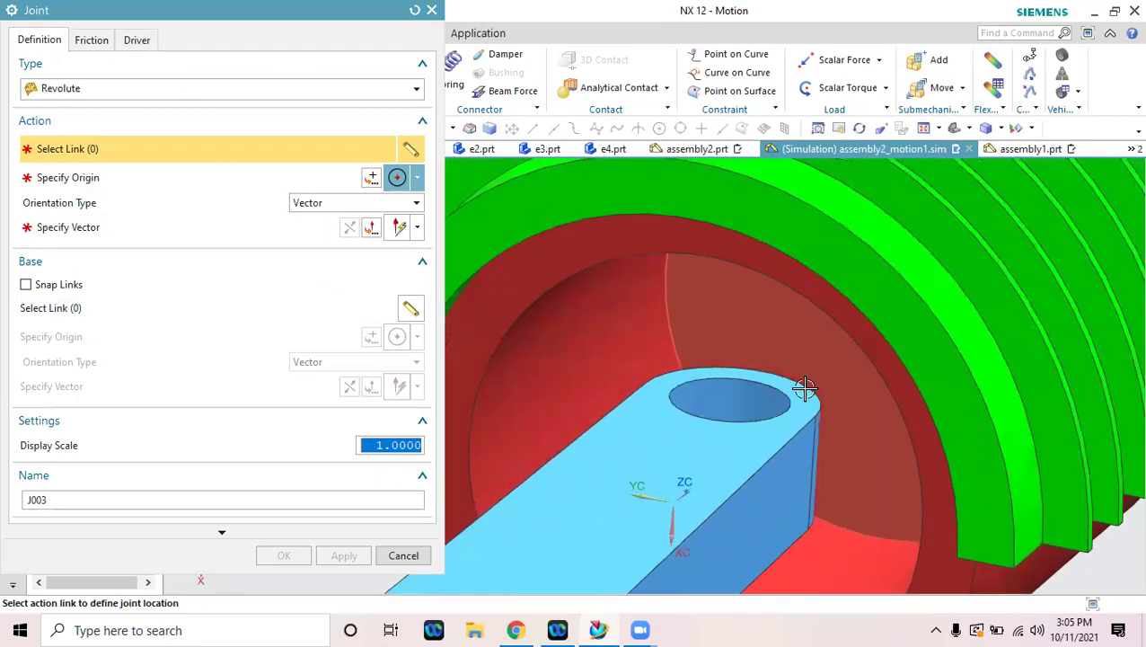
{"action": "left_click", "coordinate": [778, 389]}
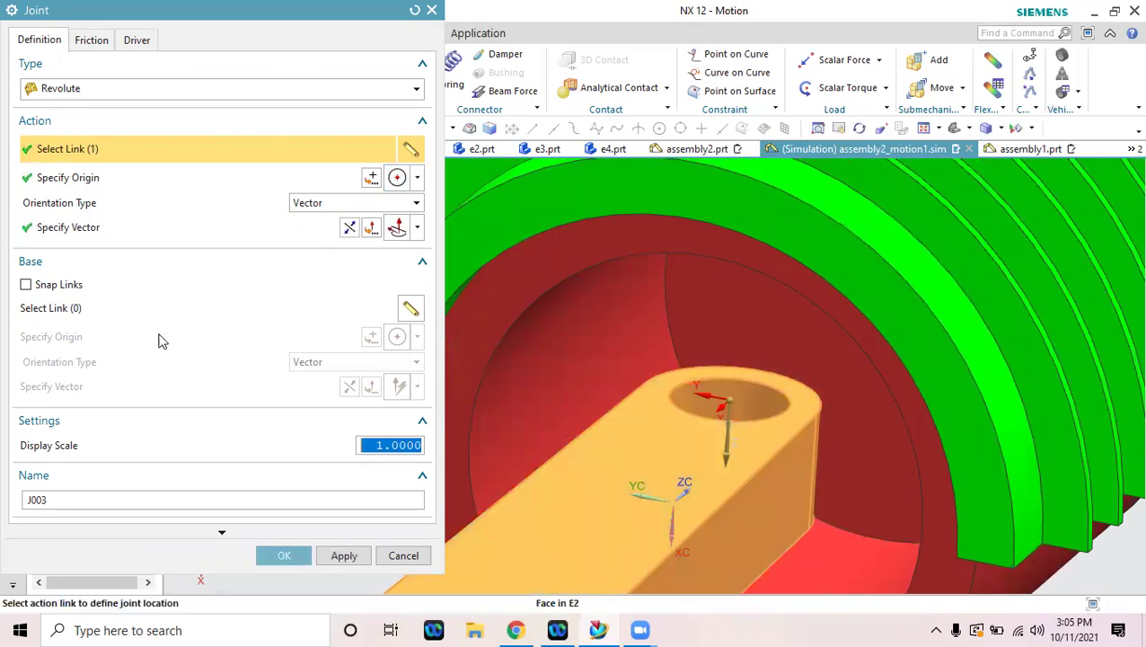
Enable Snap Links for the joint, with piston E2 as base link and the base origin at the rod hole's arc center.
{"action": "left_click", "coordinate": [27, 285]}
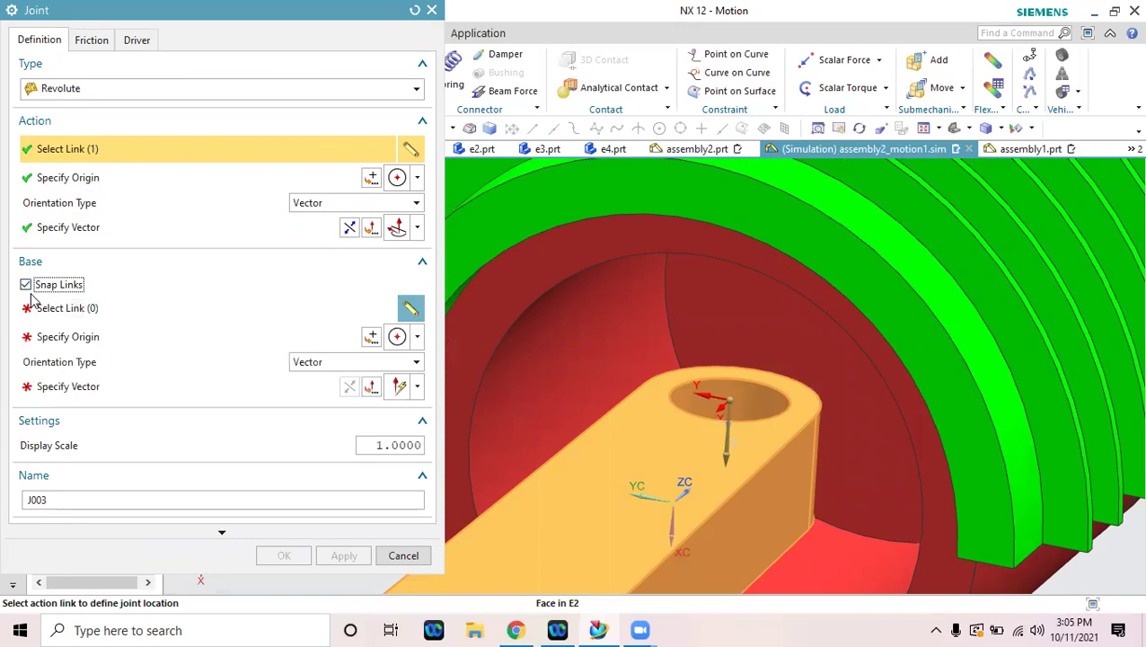
{"action": "left_click", "coordinate": [87, 310]}
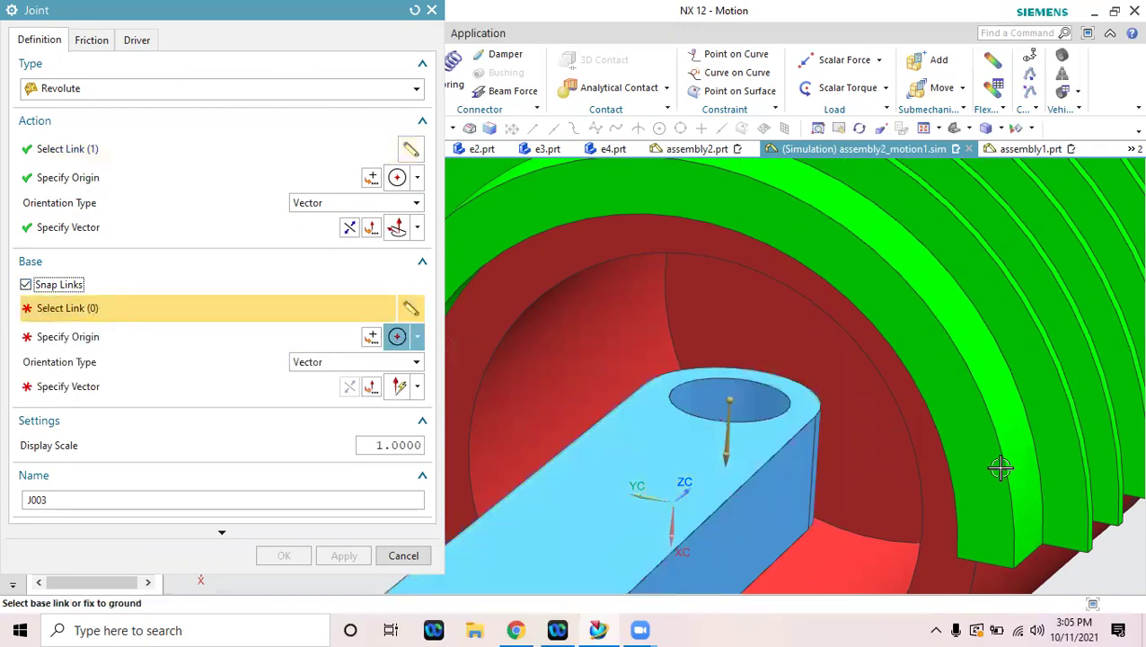
{"action": "scroll", "coordinate": [1006, 494], "scroll_direction": "down", "scroll_amount": 3}
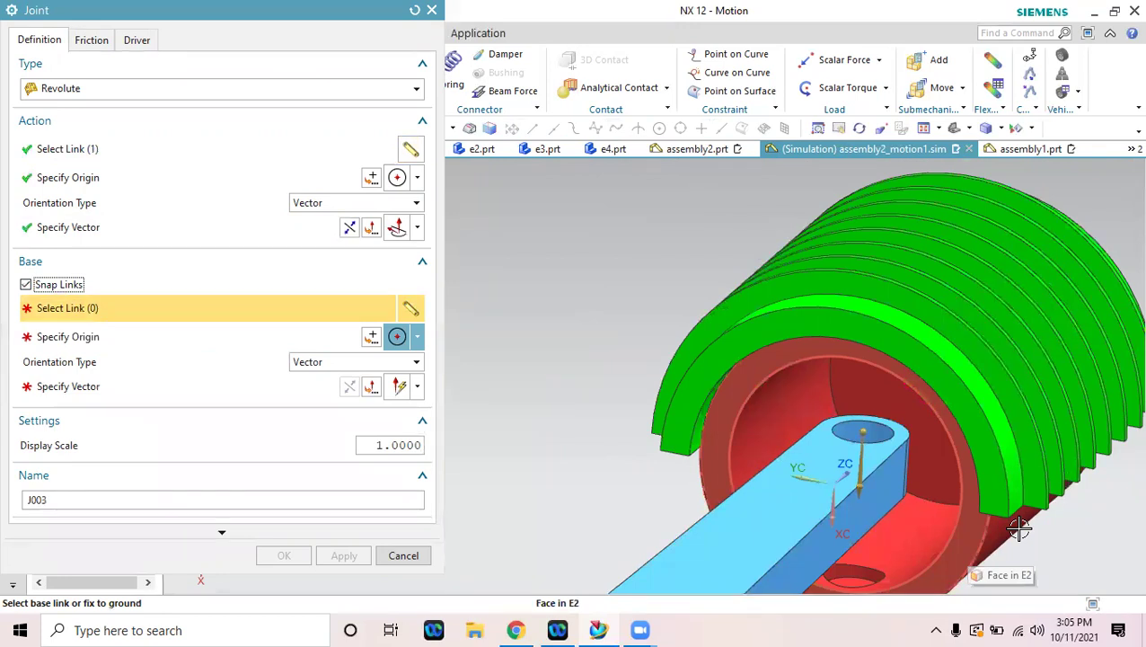
{"action": "left_click", "coordinate": [1019, 530]}
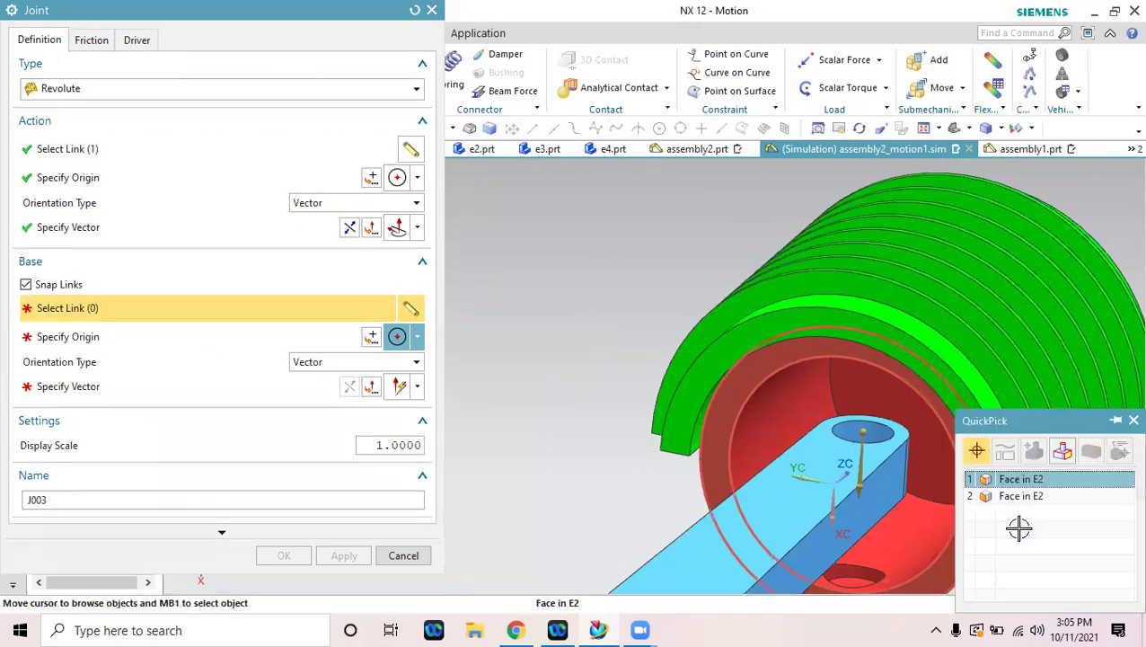
{"action": "left_click", "coordinate": [1024, 480]}
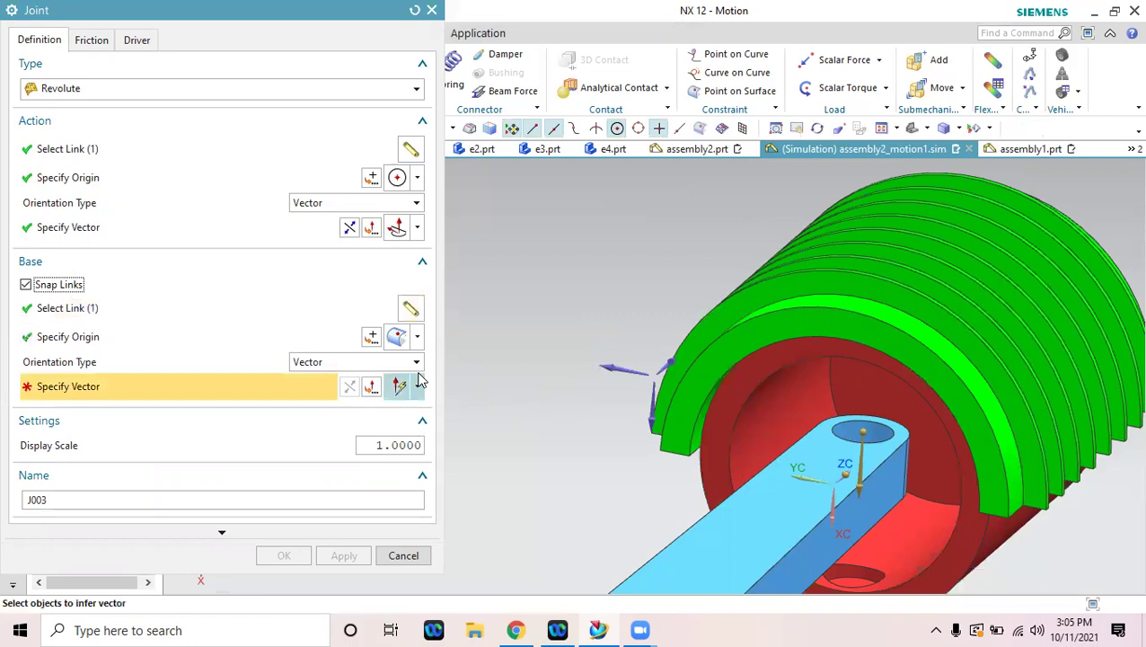
{"action": "left_click", "coordinate": [418, 336]}
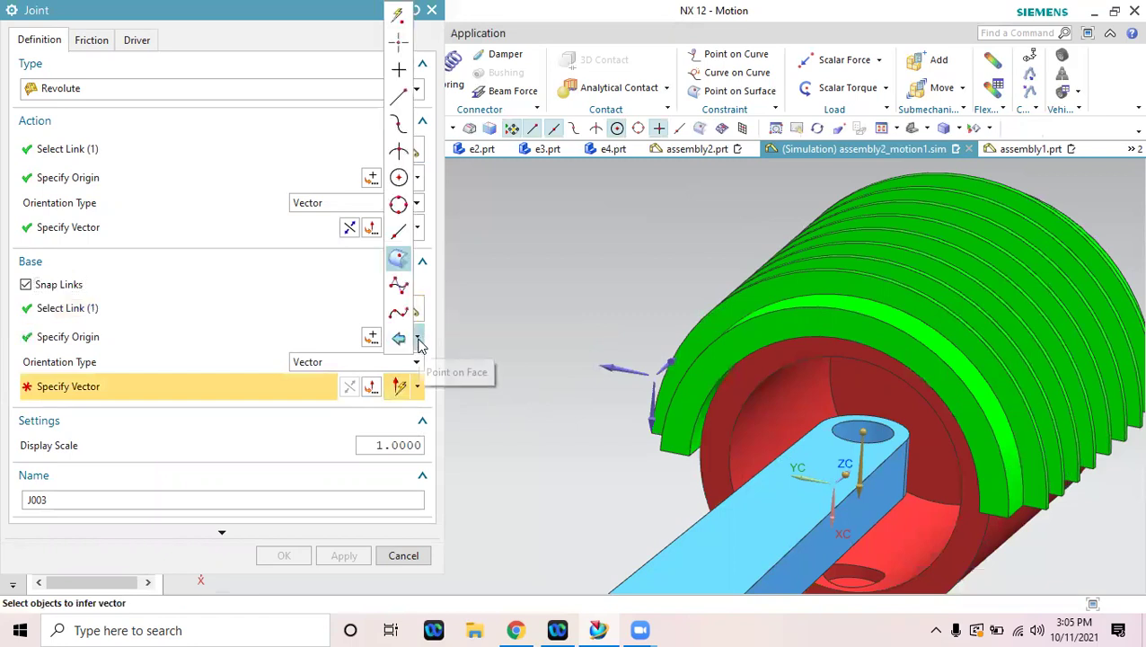
{"action": "left_click", "coordinate": [398, 177]}
{"action": "scroll", "coordinate": [880, 439], "scroll_direction": "up", "scroll_amount": 3}
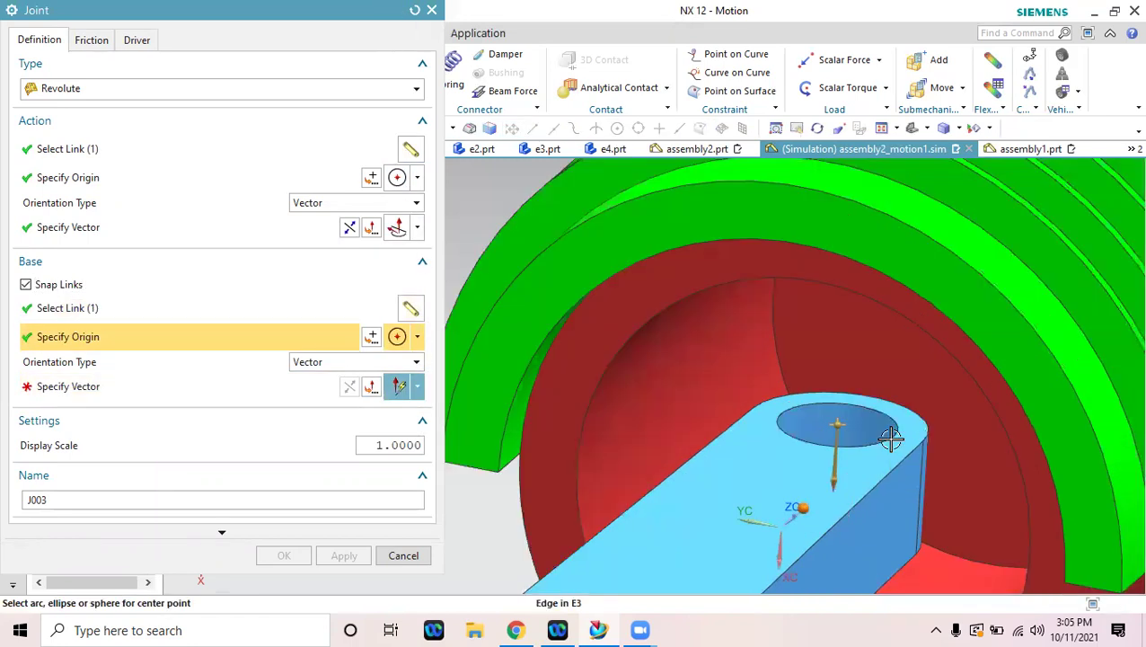
{"action": "left_click", "coordinate": [882, 440]}
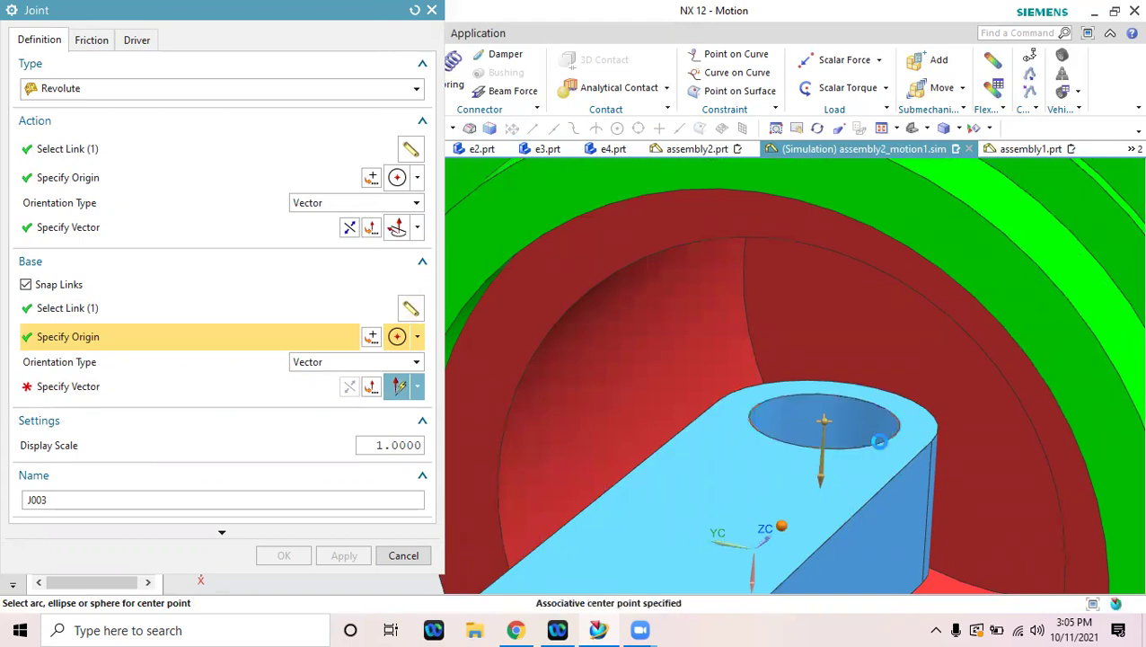
Set the base vector with Curve/Axis Vector from the rod's piston-end hole edge, and create the revolute joint.
{"action": "left_click", "coordinate": [418, 388]}
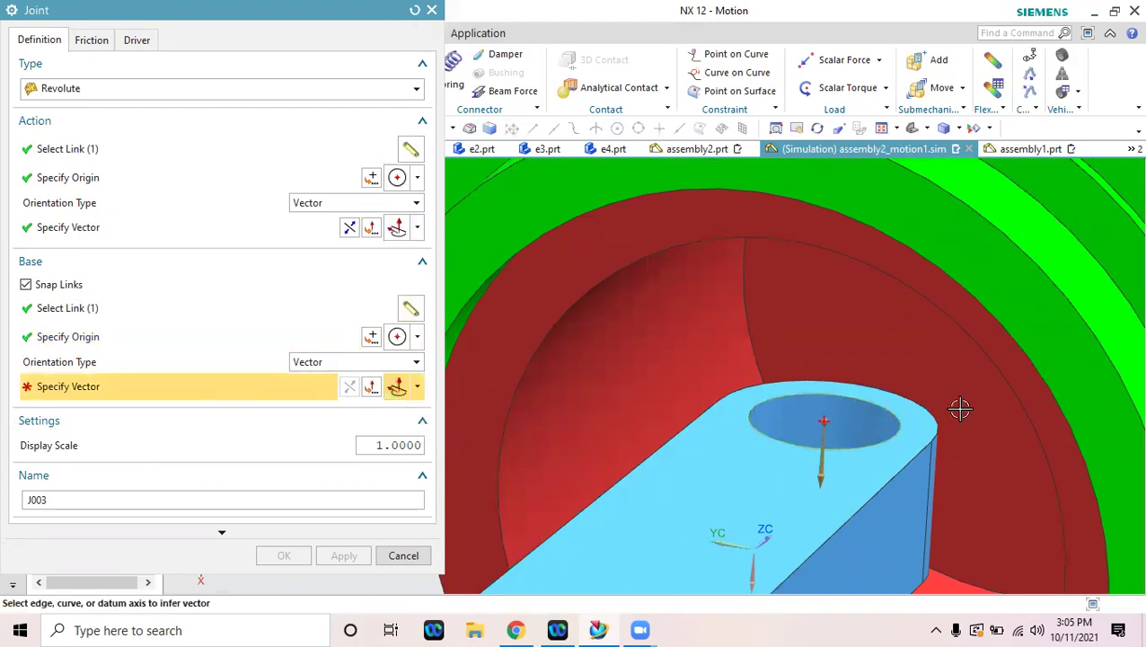
{"action": "left_click", "coordinate": [892, 438]}
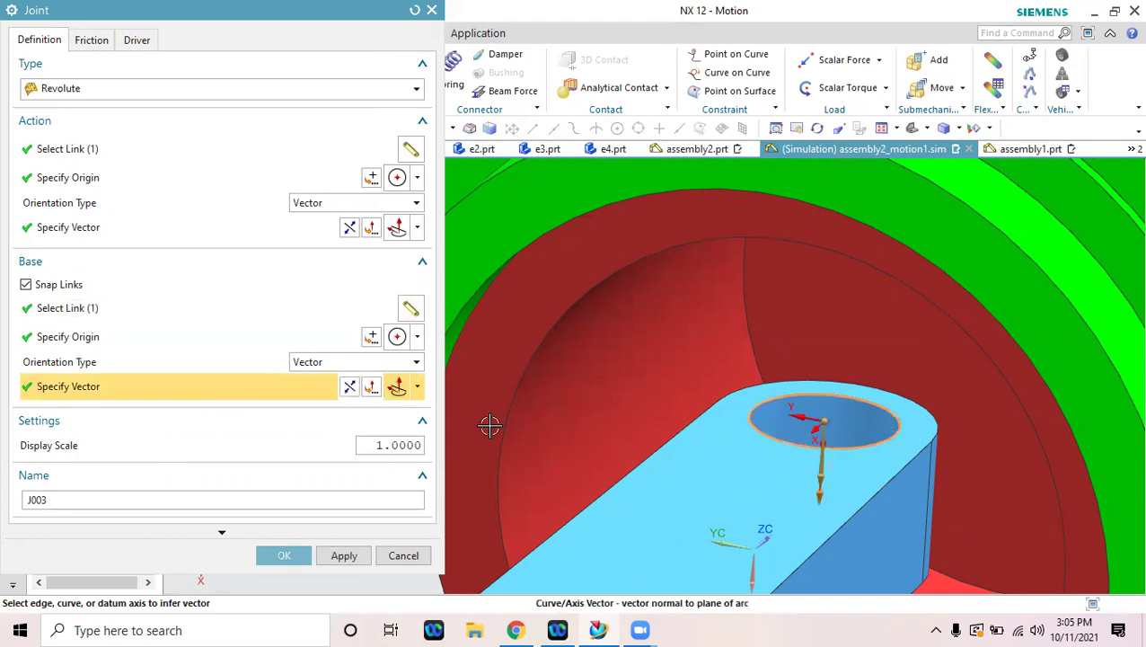
{"action": "left_click", "coordinate": [281, 556]}
{"action": "scroll", "coordinate": [694, 326], "scroll_direction": "down", "scroll_amount": 6}
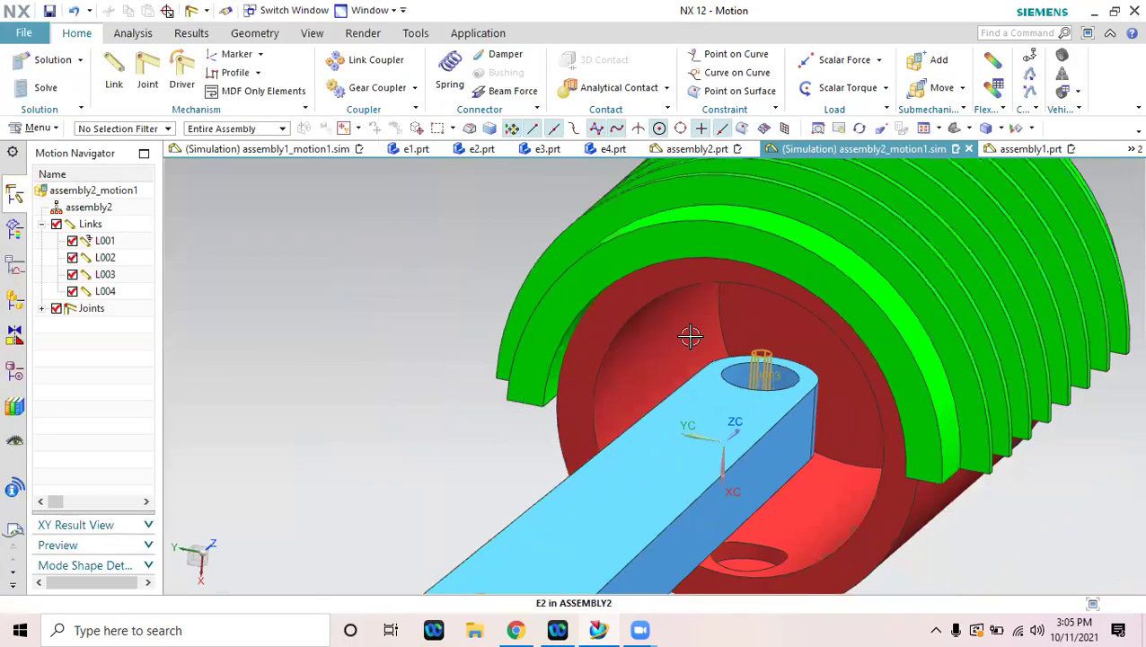
{"action": "middle_click_drag", "start_coordinate": [803, 483], "coordinate": [719, 409]}
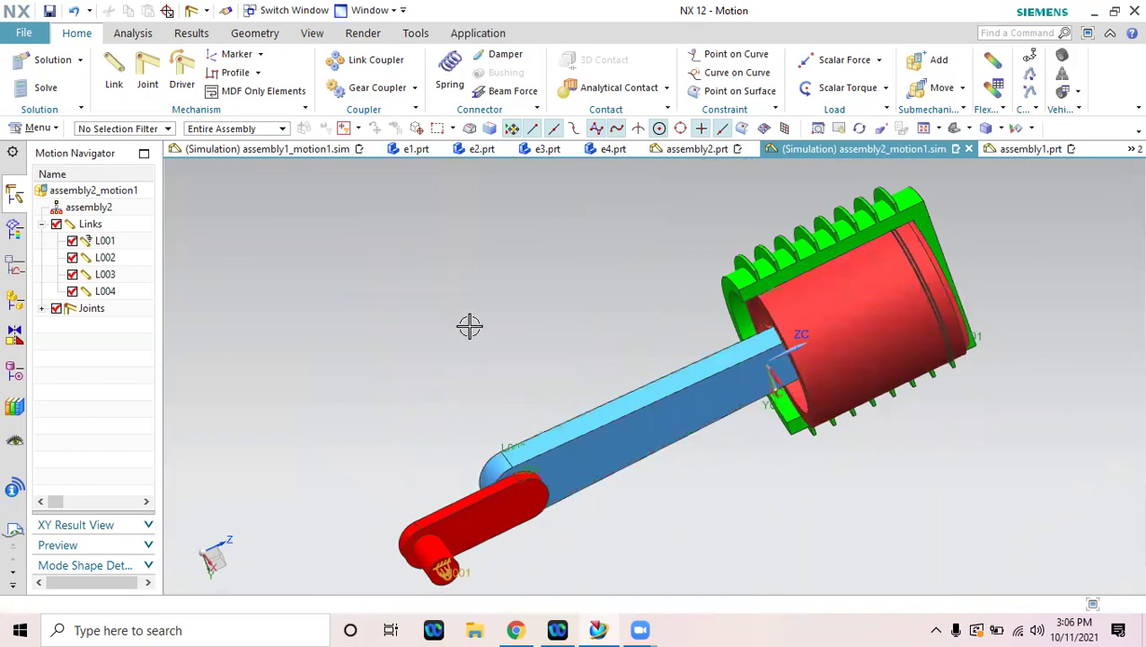
{"action": "left_click", "coordinate": [152, 89]}
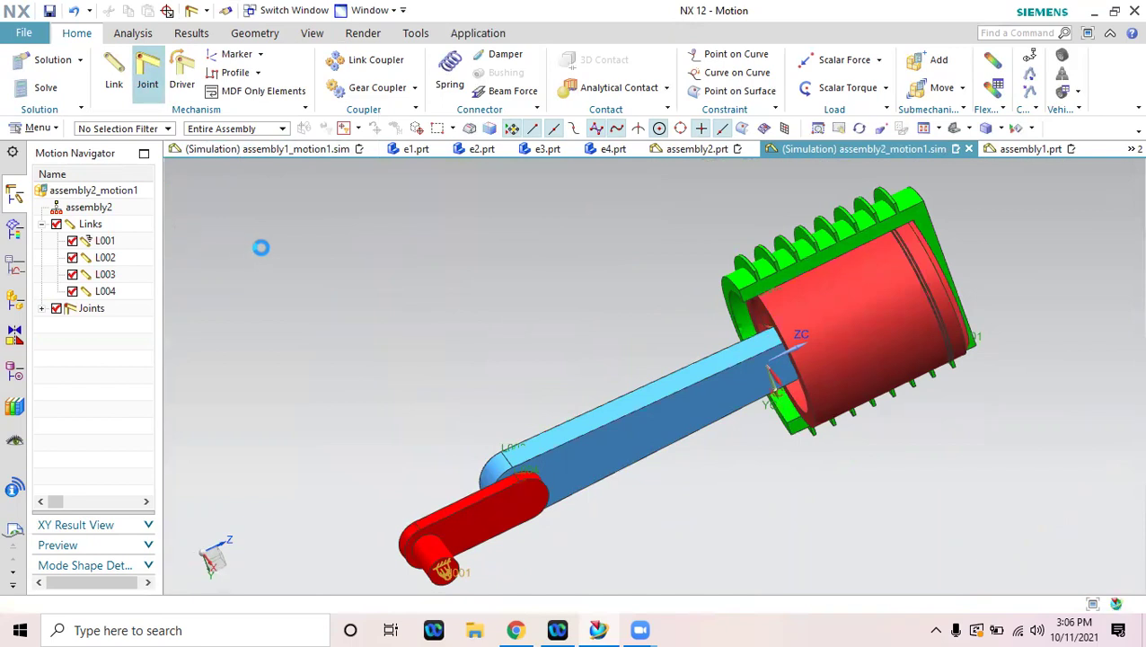
{"action": "left_click", "coordinate": [126, 90]}
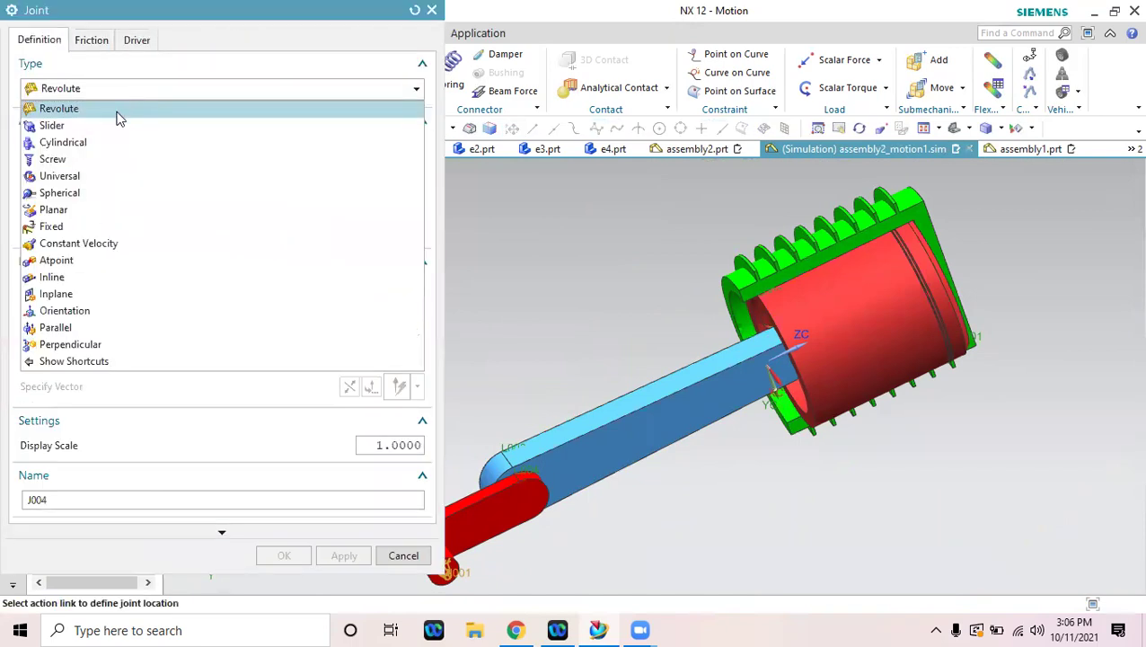
{"action": "left_click", "coordinate": [105, 128]}
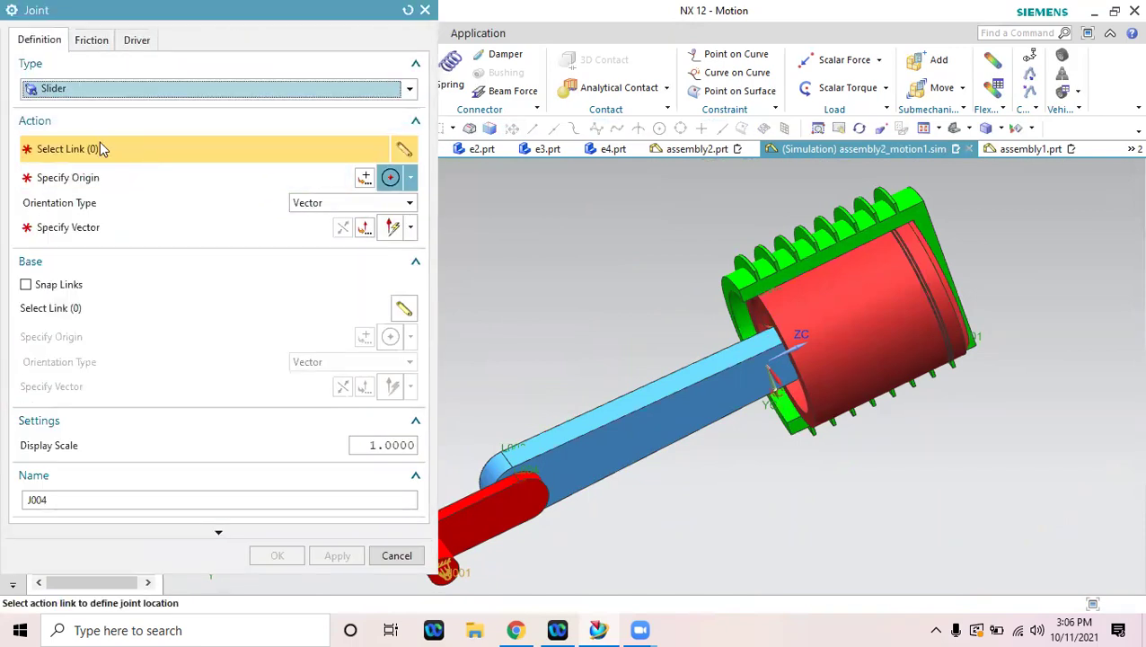
{"action": "scroll", "coordinate": [892, 450], "scroll_direction": "up", "scroll_amount": 2}
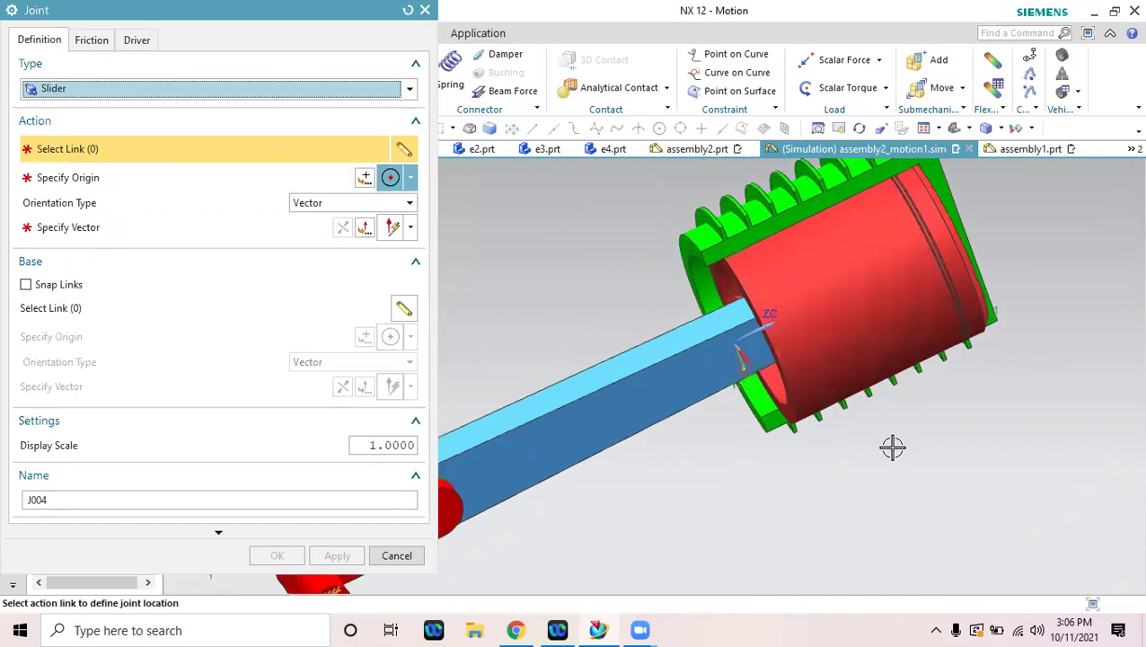
{"action": "left_click", "coordinate": [804, 382]}
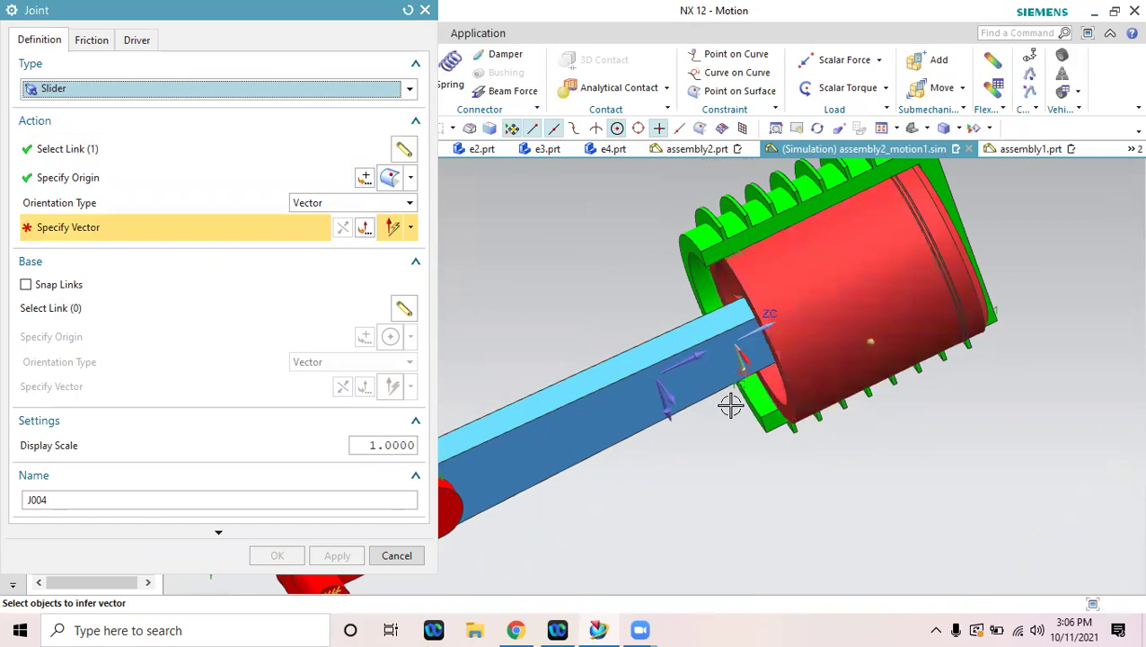
{"action": "left_click", "coordinate": [396, 555]}
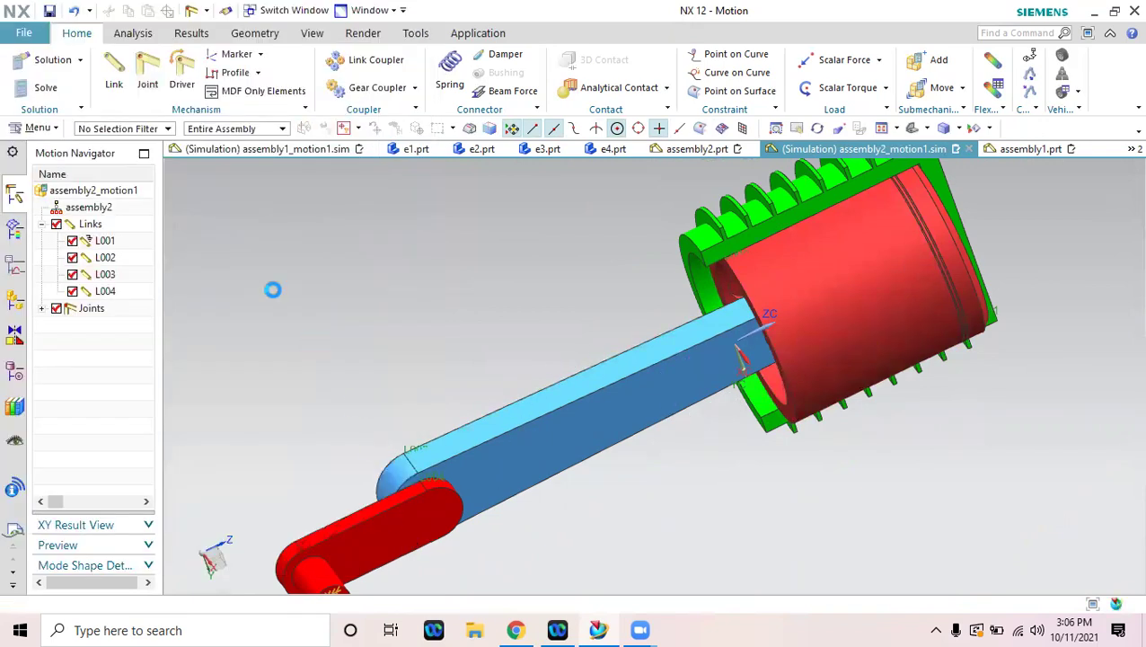
Create a slider joint on piston E2, taking its origin and axis from the circular inner edge at the piston's open end.
{"action": "left_click", "coordinate": [41, 309]}
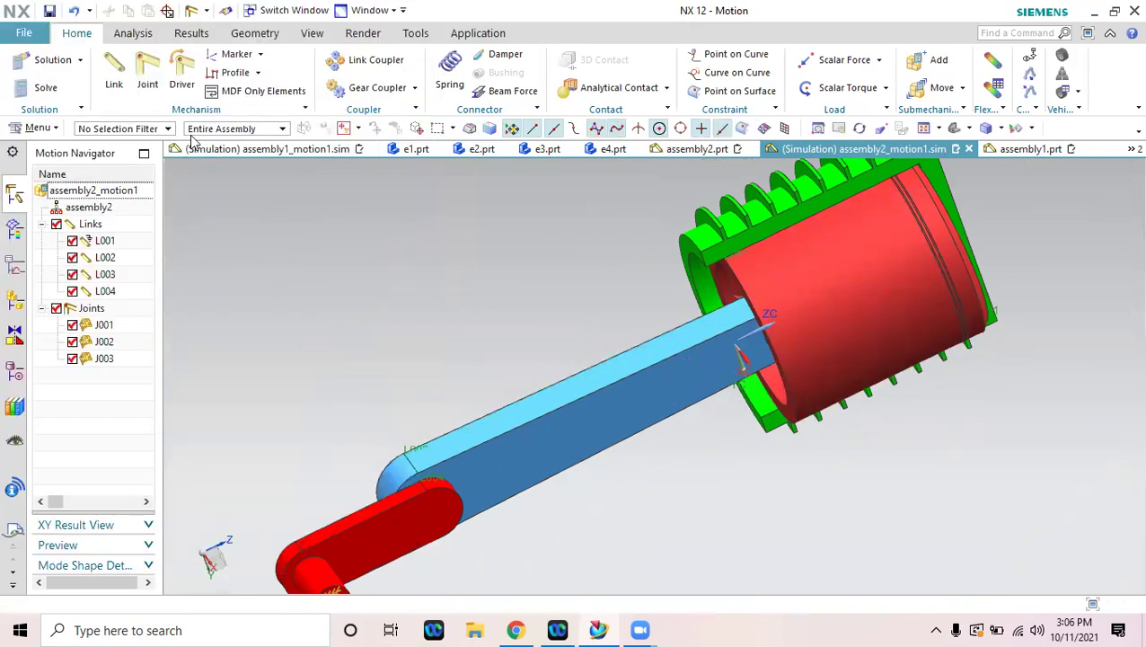
{"action": "left_click", "coordinate": [146, 72]}
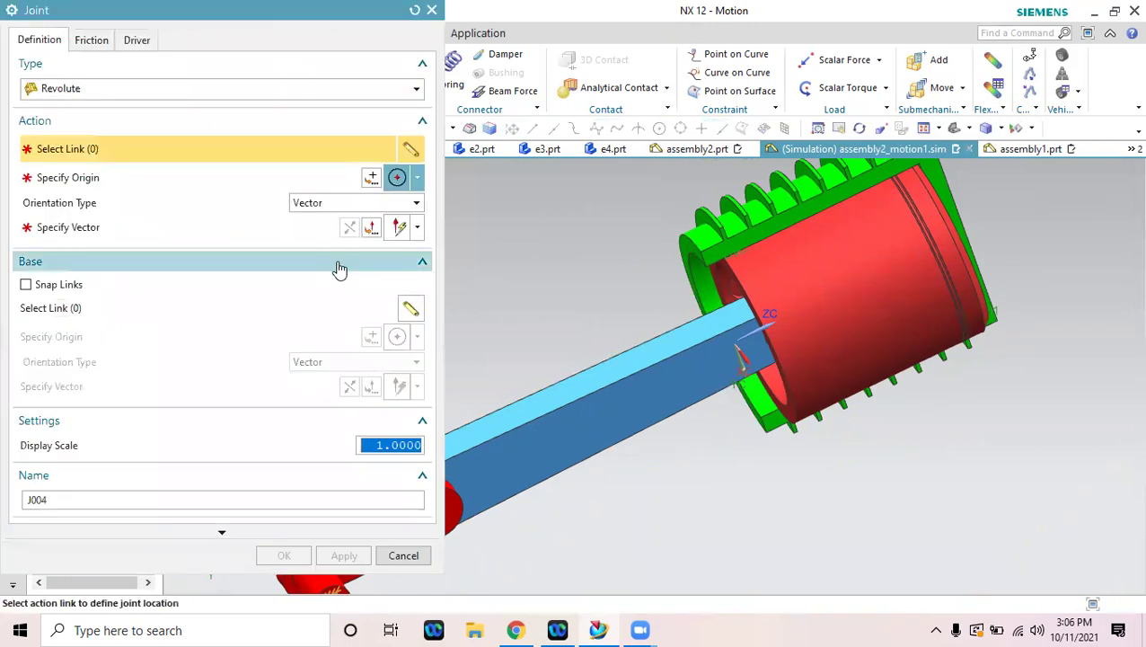
{"action": "left_click", "coordinate": [160, 89]}
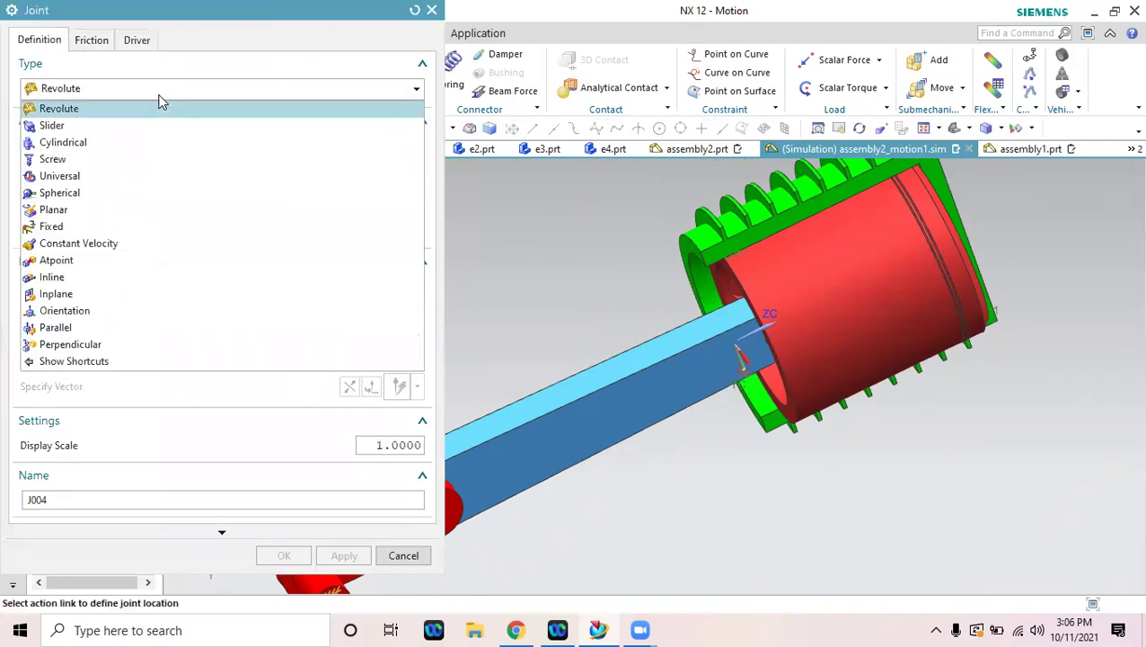
{"action": "left_click", "coordinate": [133, 128]}
{"action": "scroll", "coordinate": [575, 272], "scroll_direction": "down", "scroll_amount": 2}
{"action": "middle_click_drag", "start_coordinate": [576, 305], "coordinate": [629, 301]}
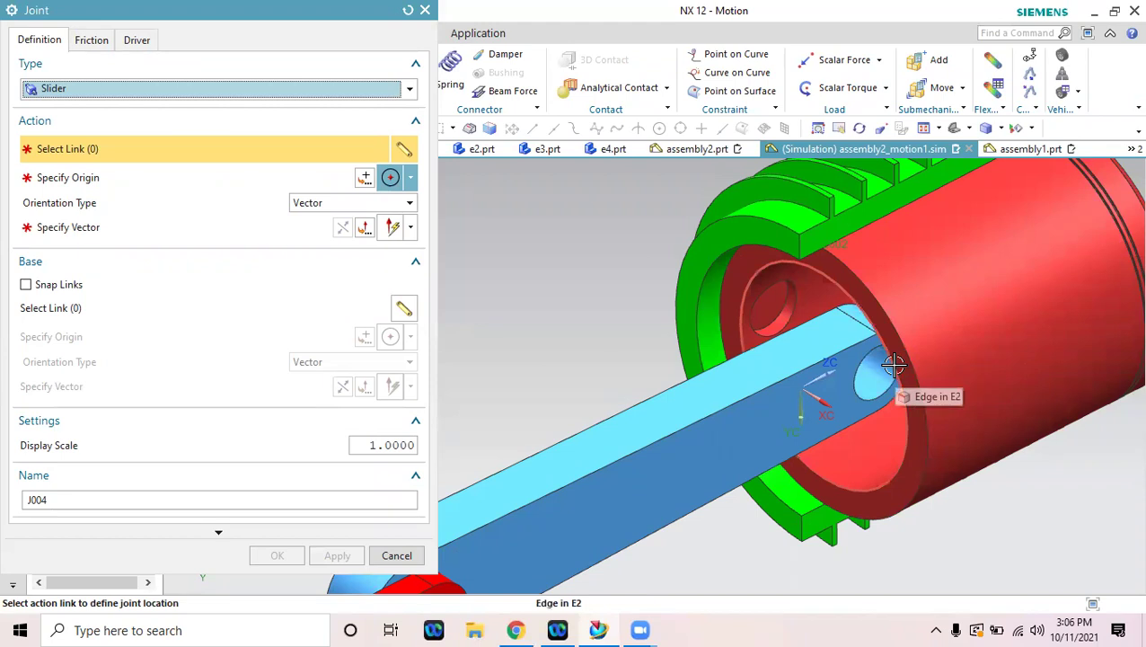
{"action": "left_click", "coordinate": [893, 362]}
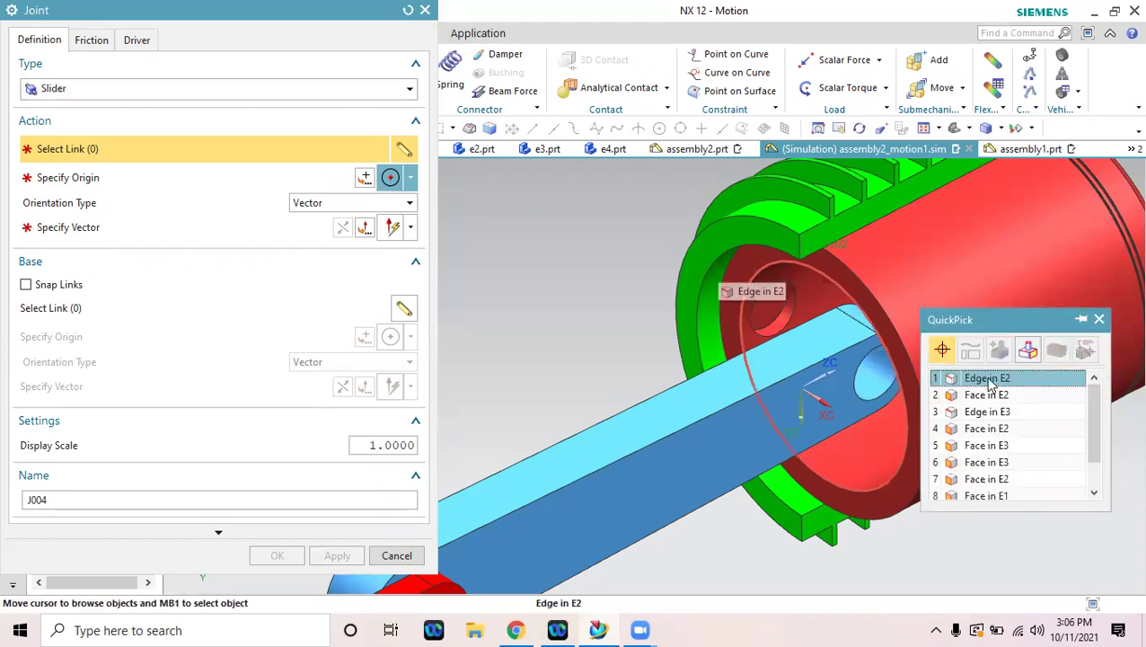
{"action": "left_click", "coordinate": [991, 382]}
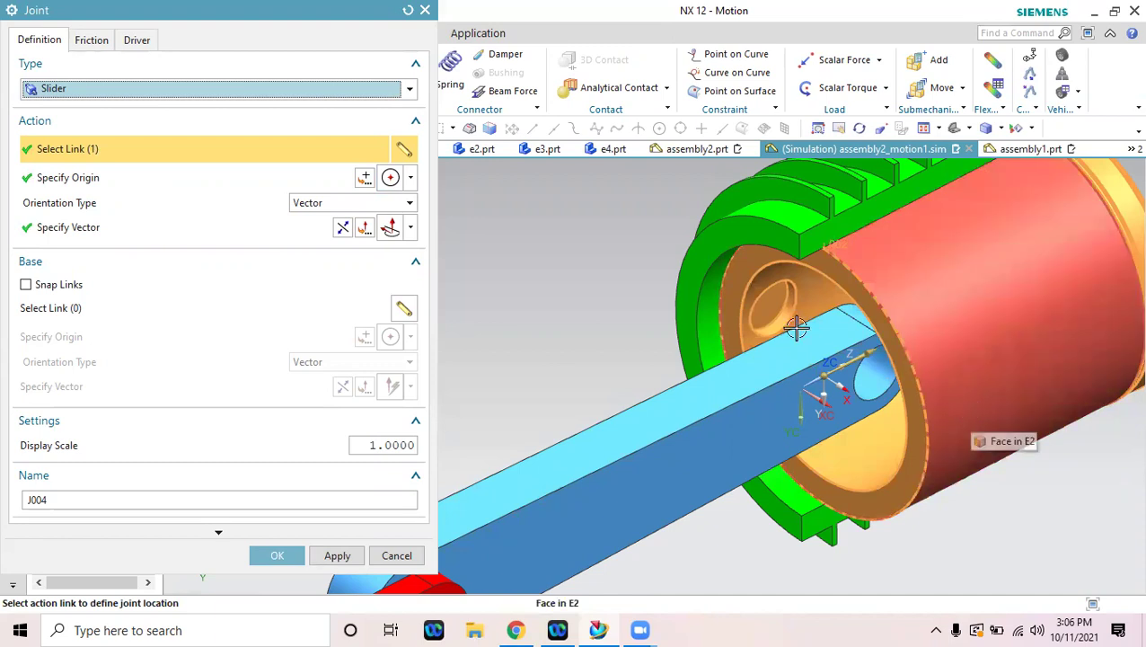
{"action": "scroll", "coordinate": [589, 262], "scroll_direction": "down", "scroll_amount": 3}
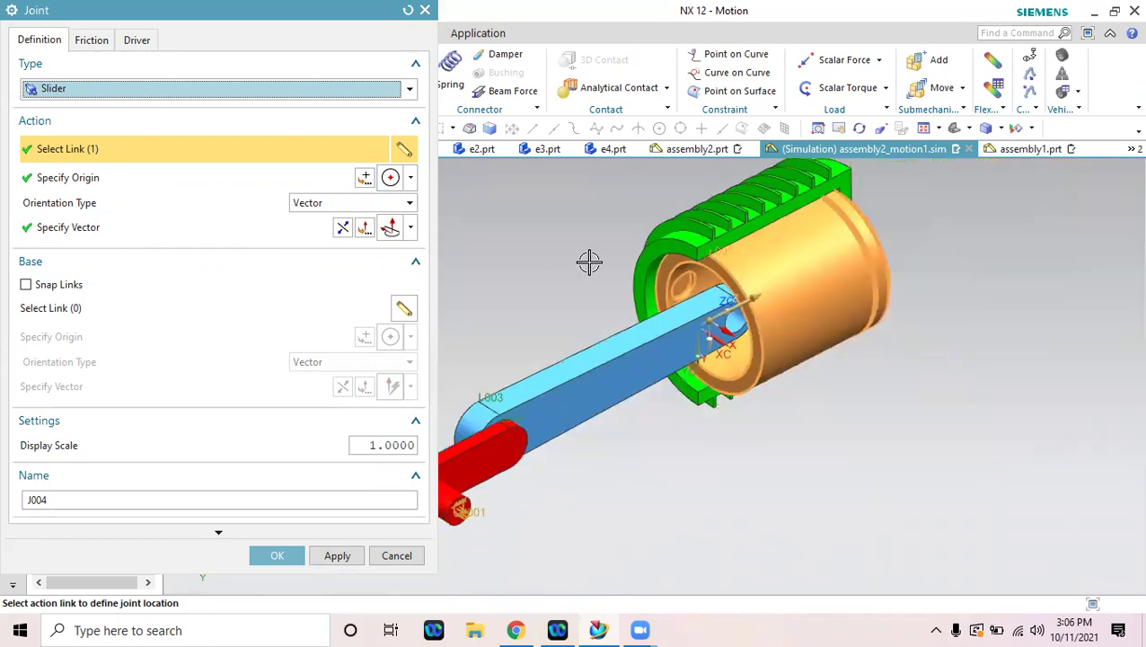
{"action": "left_click", "coordinate": [277, 557]}
{"action": "scroll", "coordinate": [947, 393], "scroll_direction": "down", "scroll_amount": 2}
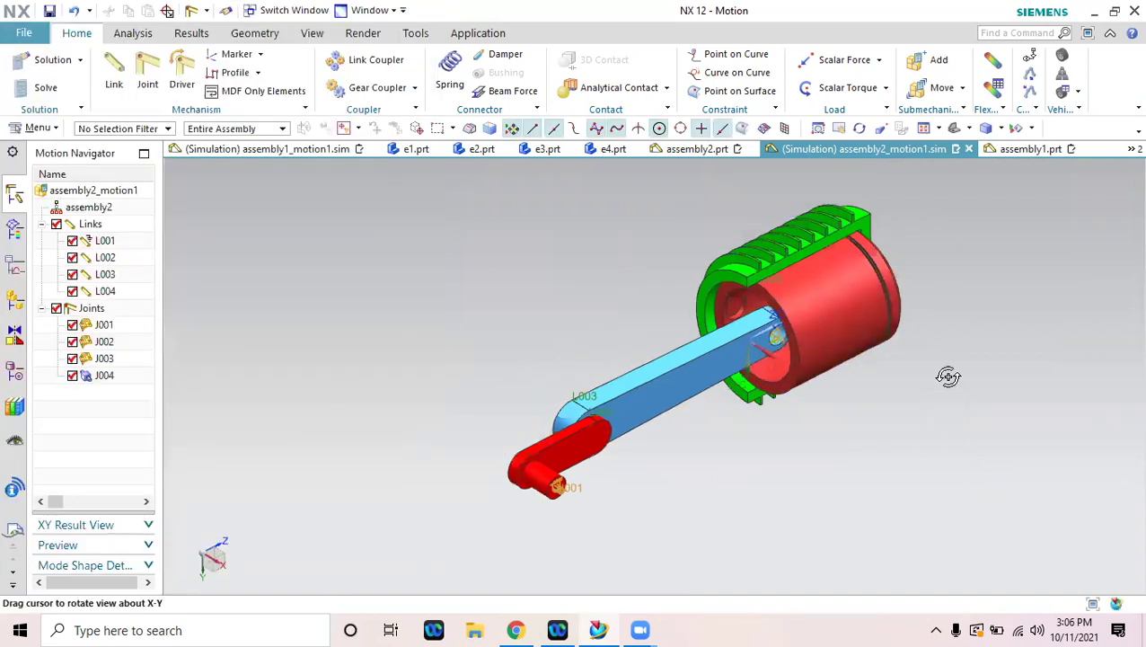
Add a Polynomial rotation driver with a velocity to the crank's revolute joint J001.
{"action": "middle_click_drag", "start_coordinate": [948, 376], "coordinate": [918, 387]}
{"action": "scroll", "coordinate": [893, 378], "scroll_direction": "up", "scroll_amount": 3}
{"action": "middle_click_drag", "start_coordinate": [632, 308], "coordinate": [774, 394]}
{"action": "scroll", "coordinate": [785, 381], "scroll_direction": "down", "scroll_amount": 3}
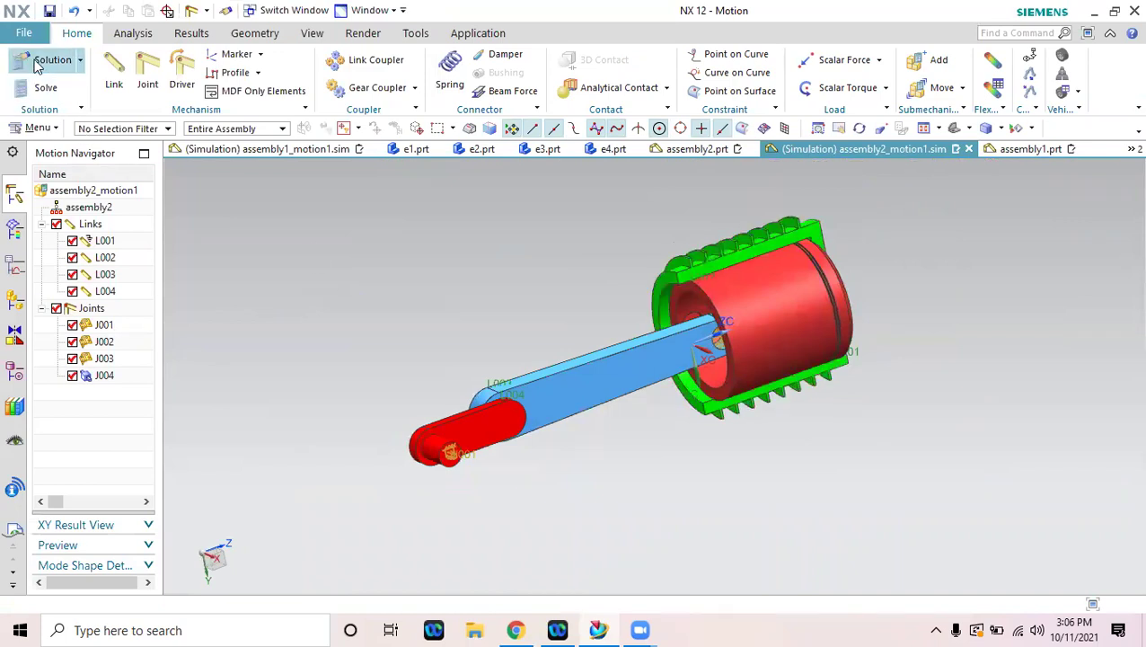
{"action": "right_click", "coordinate": [97, 332]}
{"action": "left_click", "coordinate": [176, 333]}
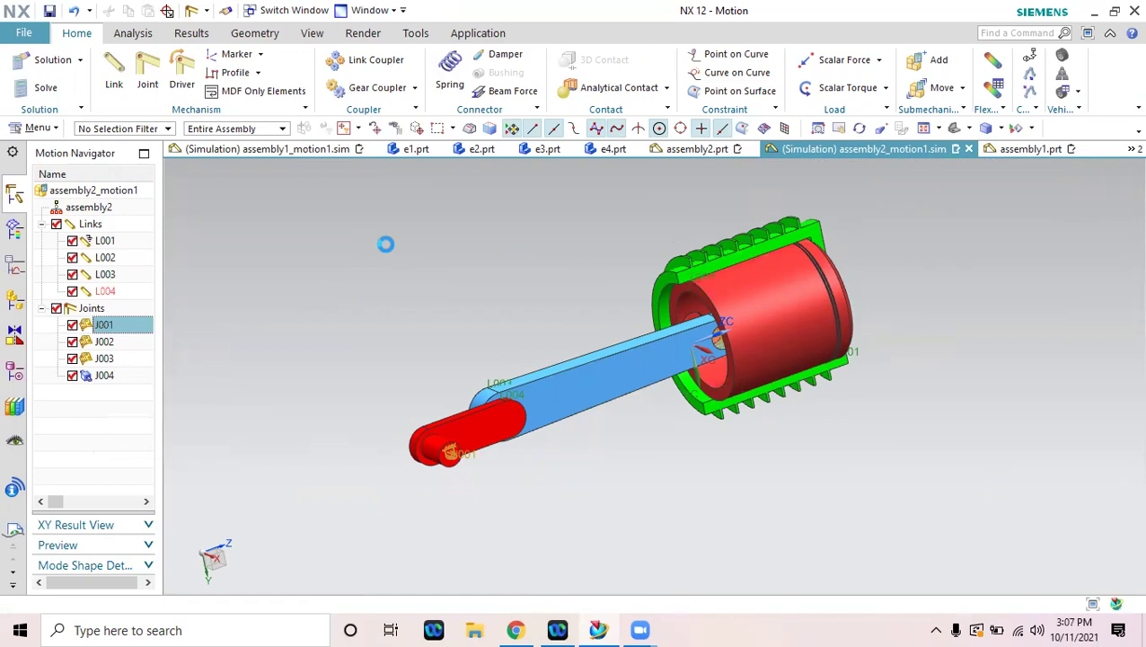
{"action": "left_click", "coordinate": [138, 40]}
{"action": "left_click", "coordinate": [97, 89]}
{"action": "left_click", "coordinate": [79, 117]}
{"action": "left_click", "coordinate": [169, 132]}
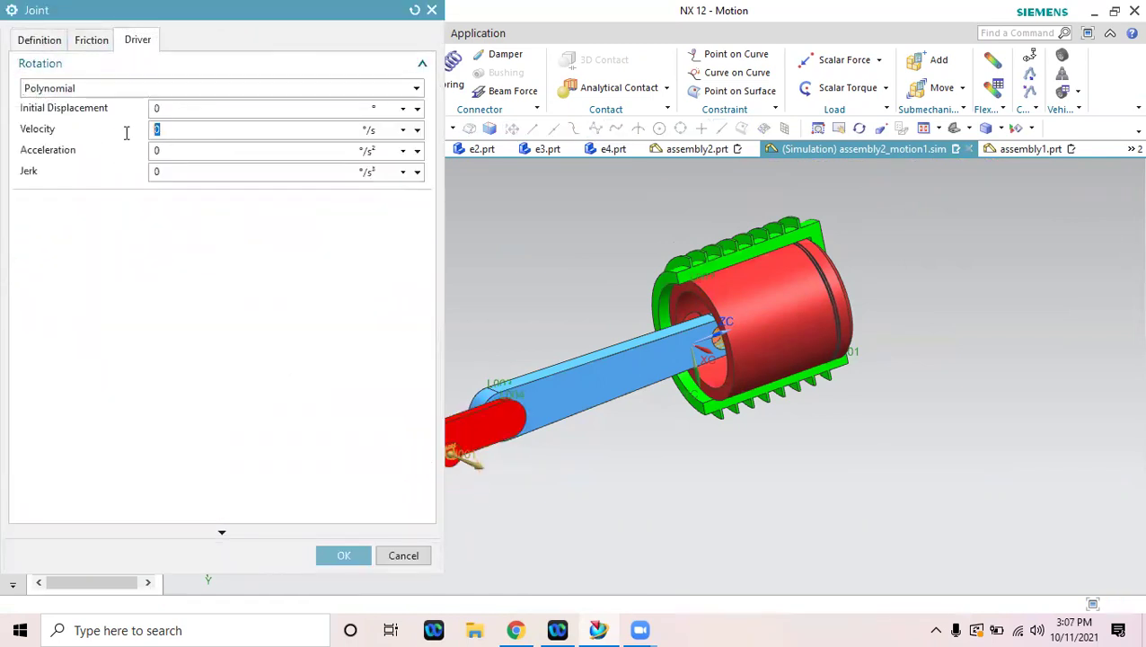
{"action": "left_click", "coordinate": [347, 555]}
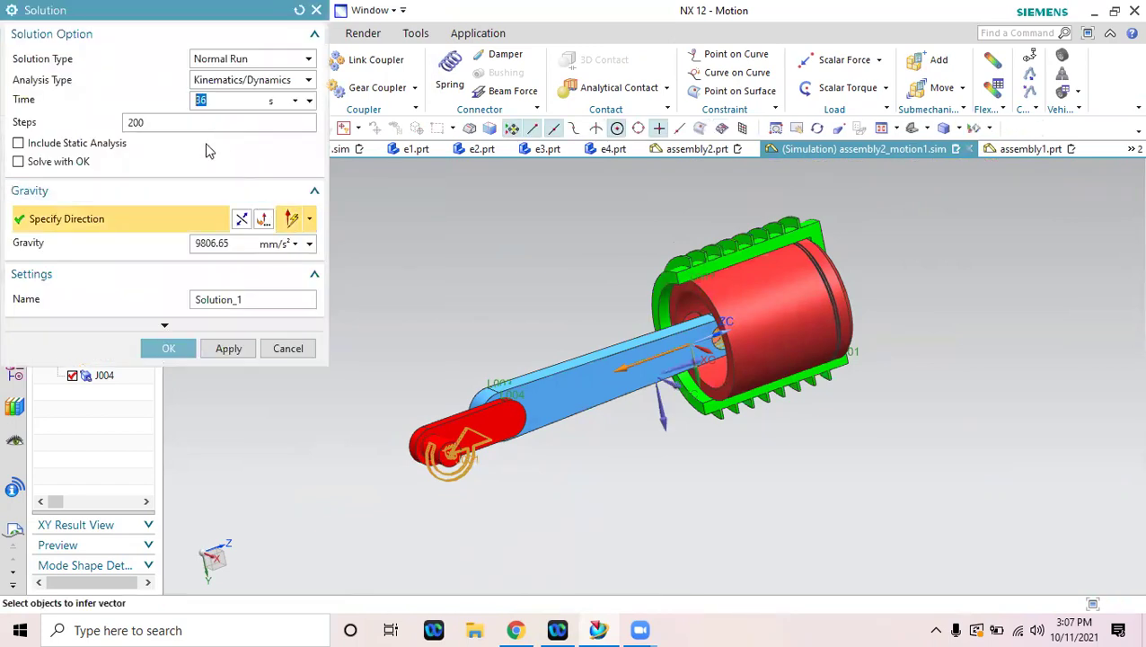
Create a Normal Run, Kinematics/Dynamics solution with a time of 36 s and 200 steps, and solve it.
{"action": "left_click", "coordinate": [168, 349]}
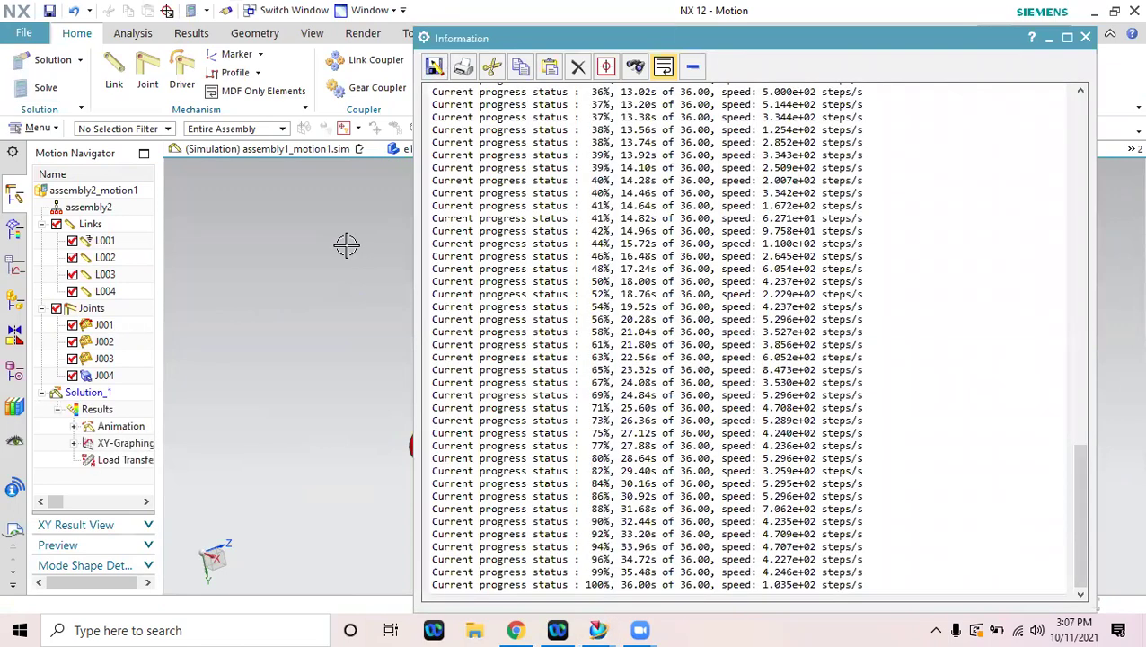
Dismiss the solver information and play the solved piston-crank motion in the Animation tool, stopping and closing it when done.
{"action": "left_click", "coordinate": [1087, 37]}
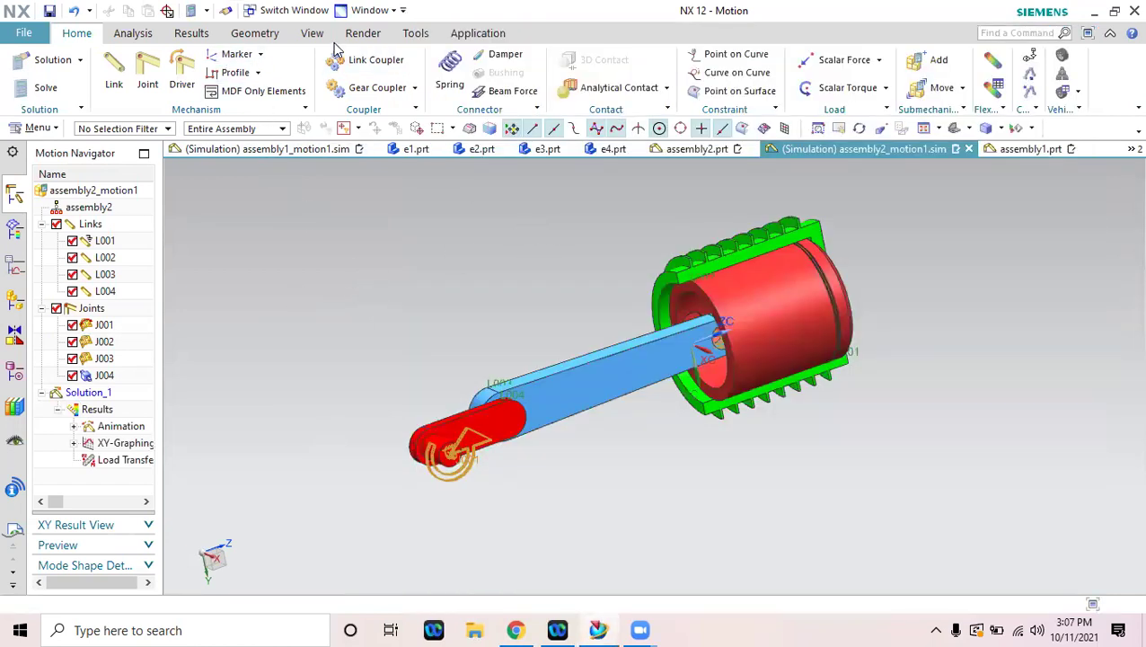
{"action": "left_click", "coordinate": [135, 33]}
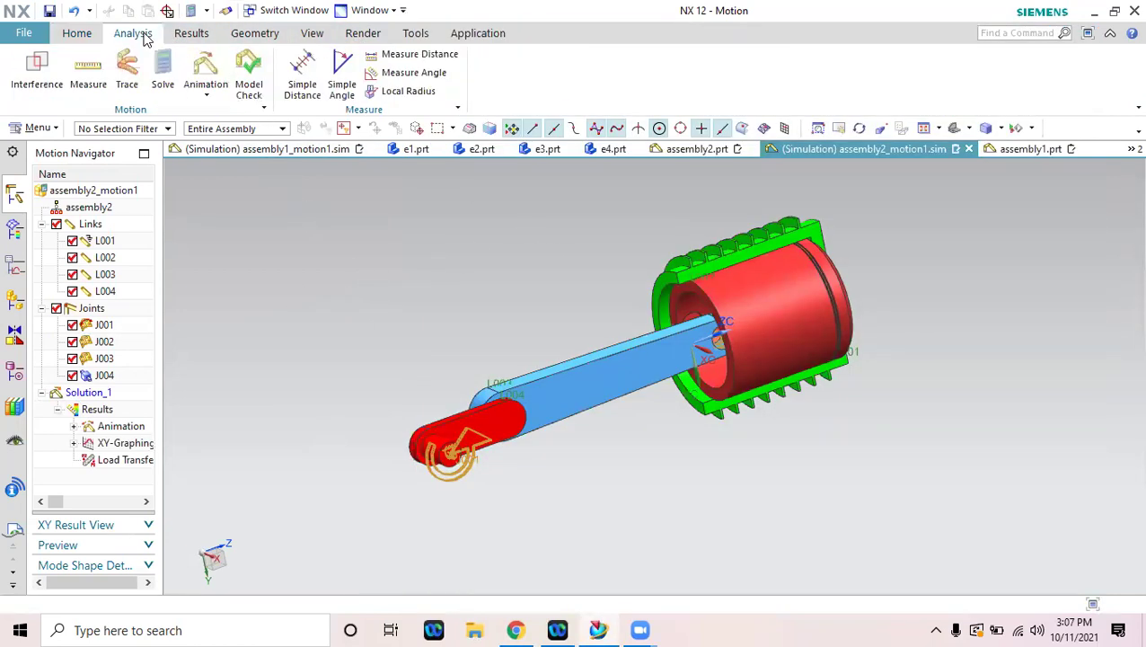
{"action": "left_click", "coordinate": [204, 74]}
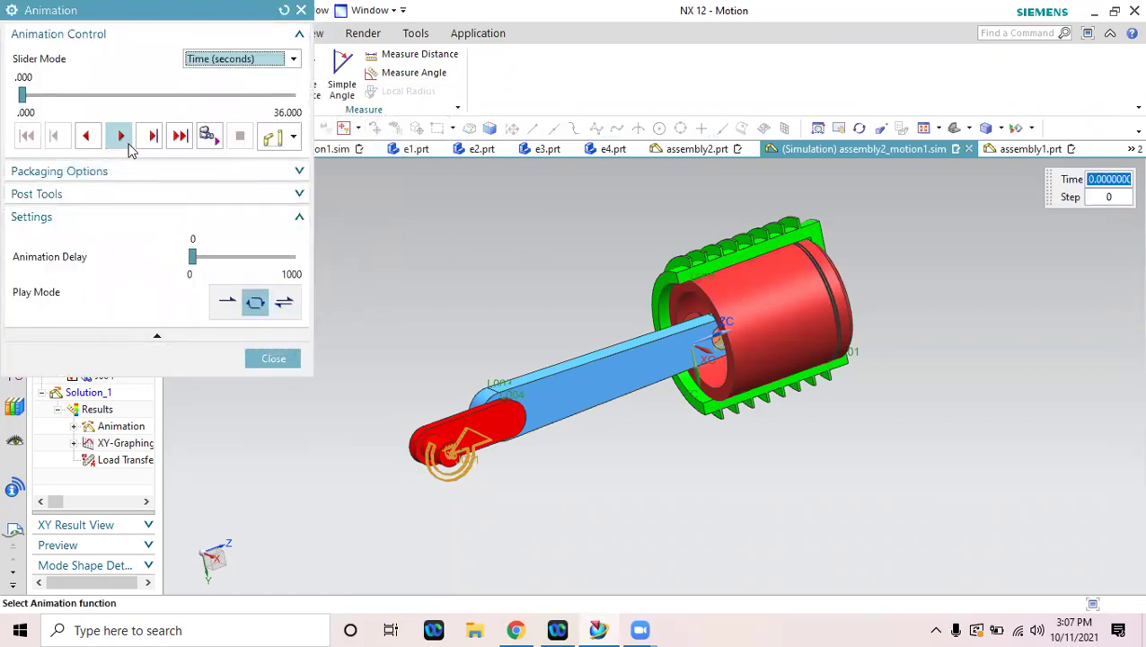
{"action": "left_click", "coordinate": [122, 137]}
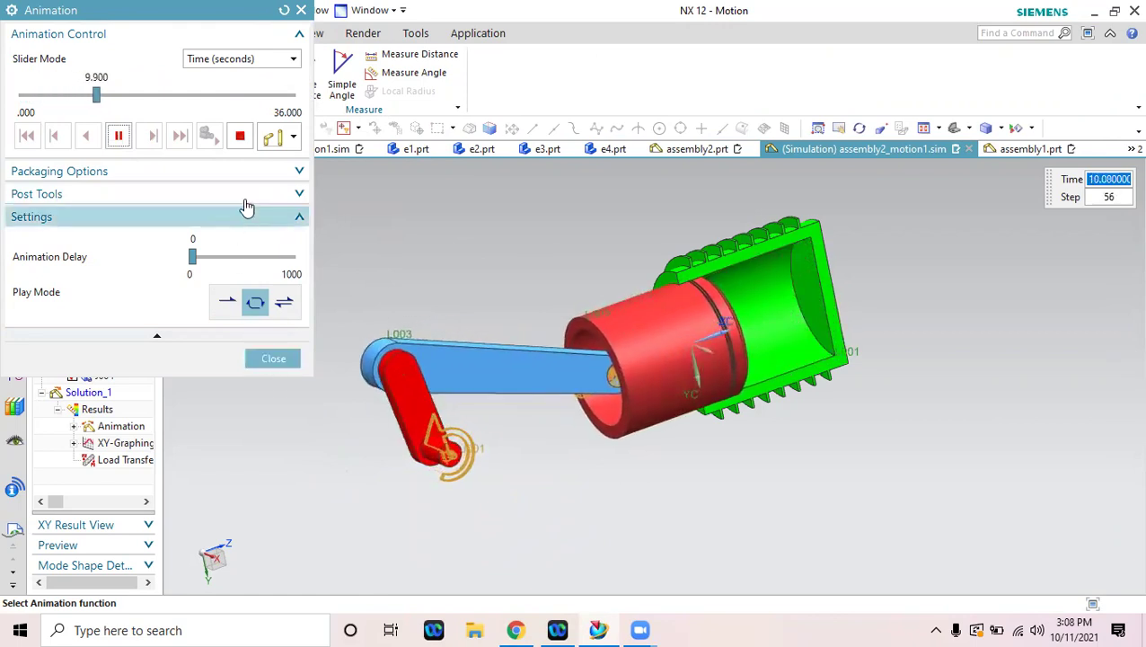
{"action": "left_click", "coordinate": [240, 136]}
{"action": "left_click", "coordinate": [273, 358]}
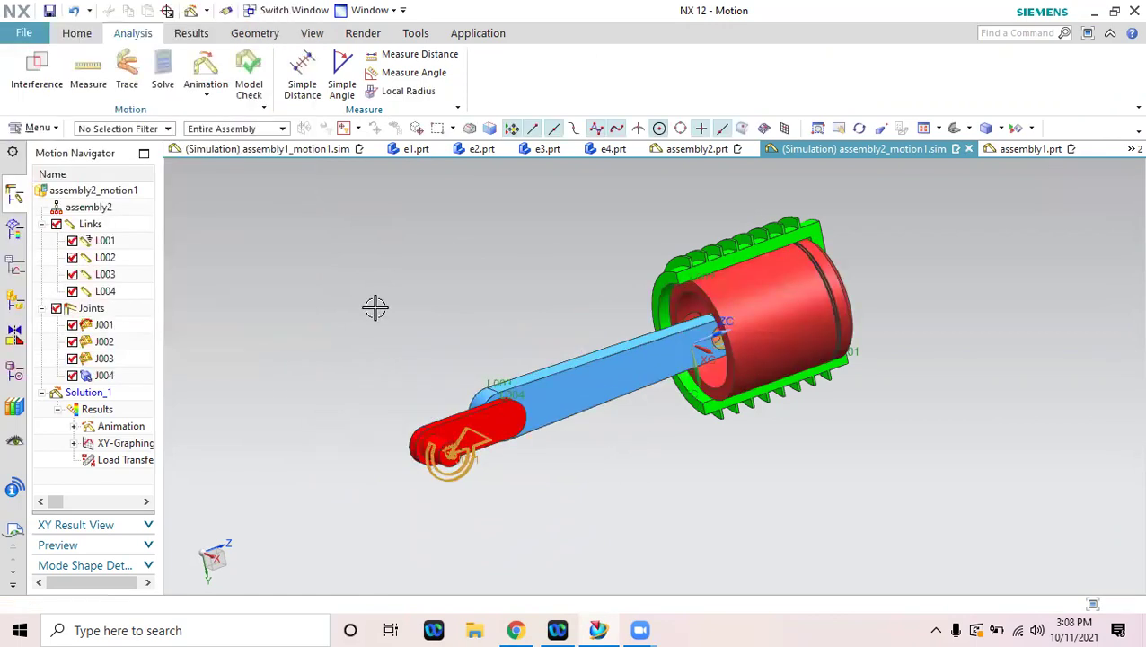
Set the crank revolute joint J001's driver velocity to 60 °/s and solve the motion again.
{"action": "right_click", "coordinate": [93, 324]}
{"action": "left_click", "coordinate": [131, 335]}
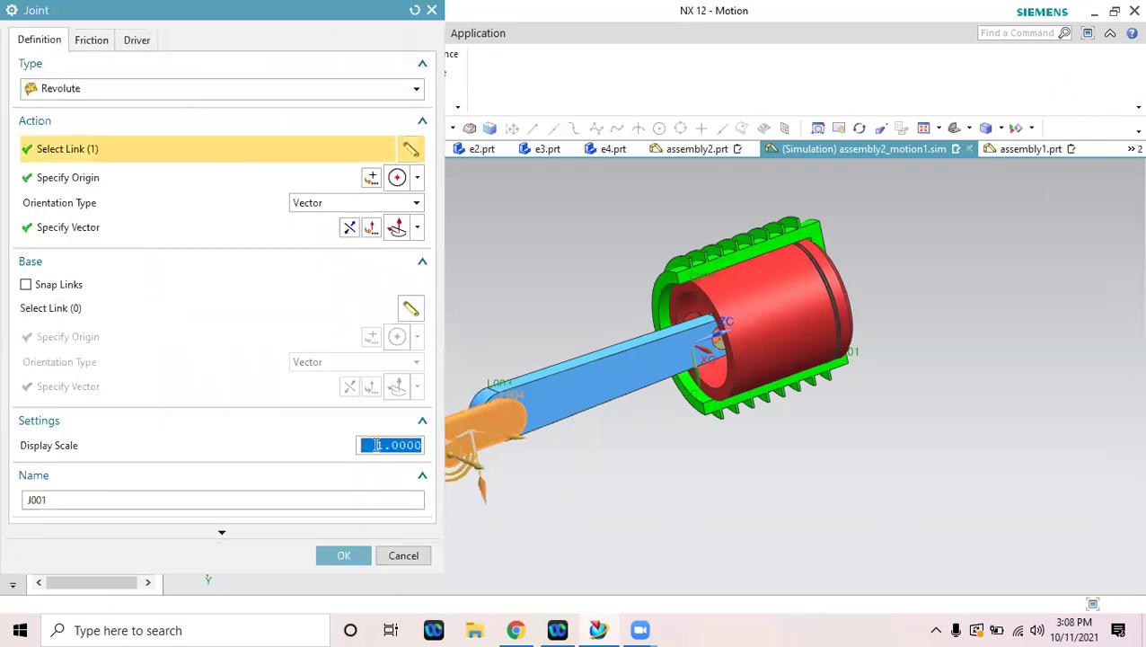
{"action": "left_click", "coordinate": [138, 41]}
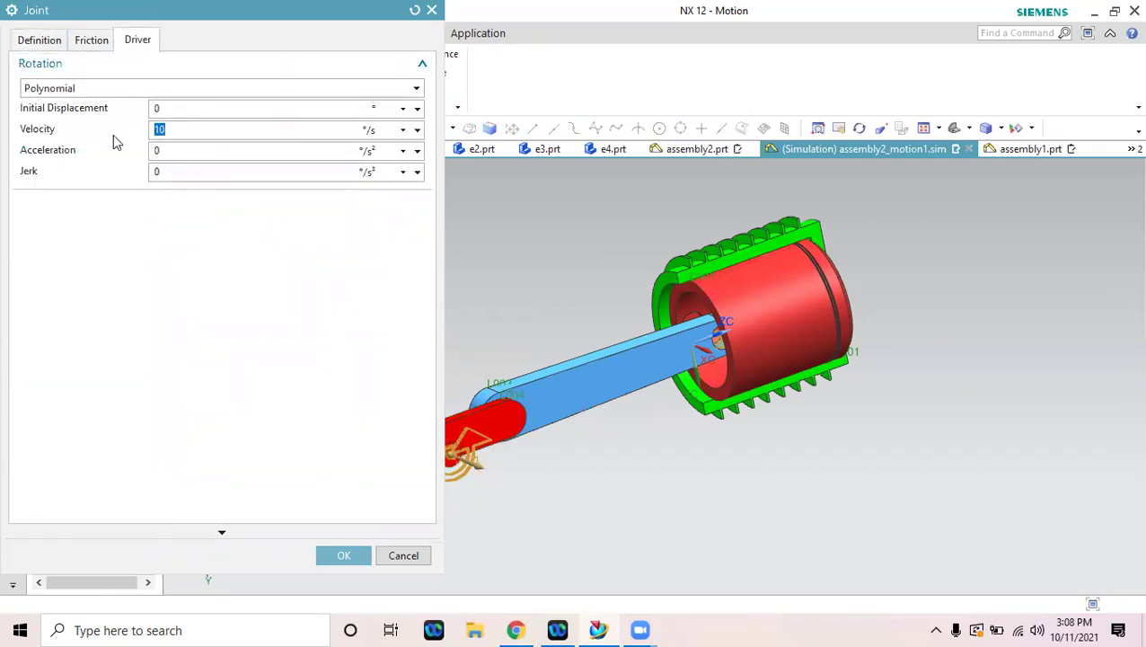
{"action": "type", "text": "60"}
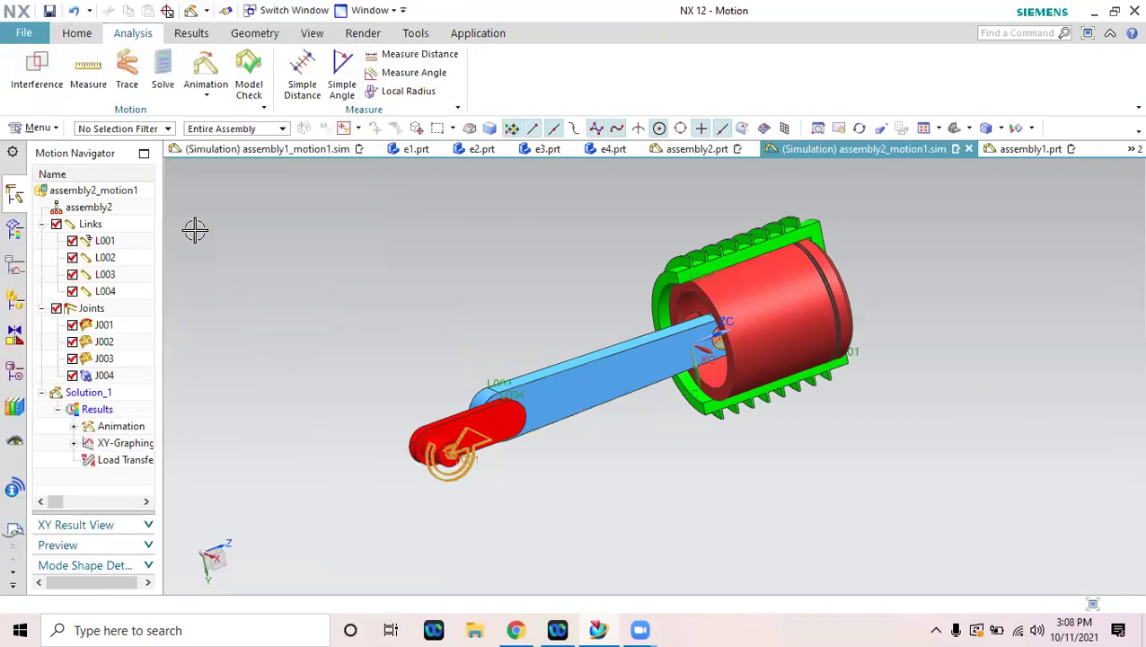
{"action": "left_click", "coordinate": [165, 77]}
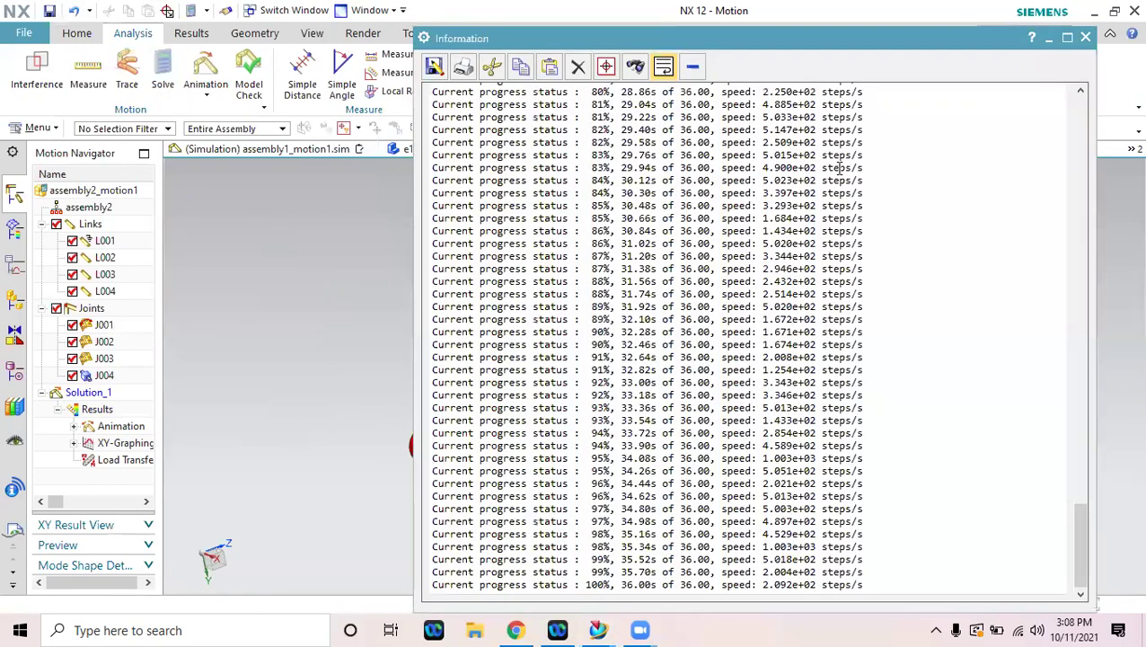
{"action": "left_click", "coordinate": [1086, 39]}
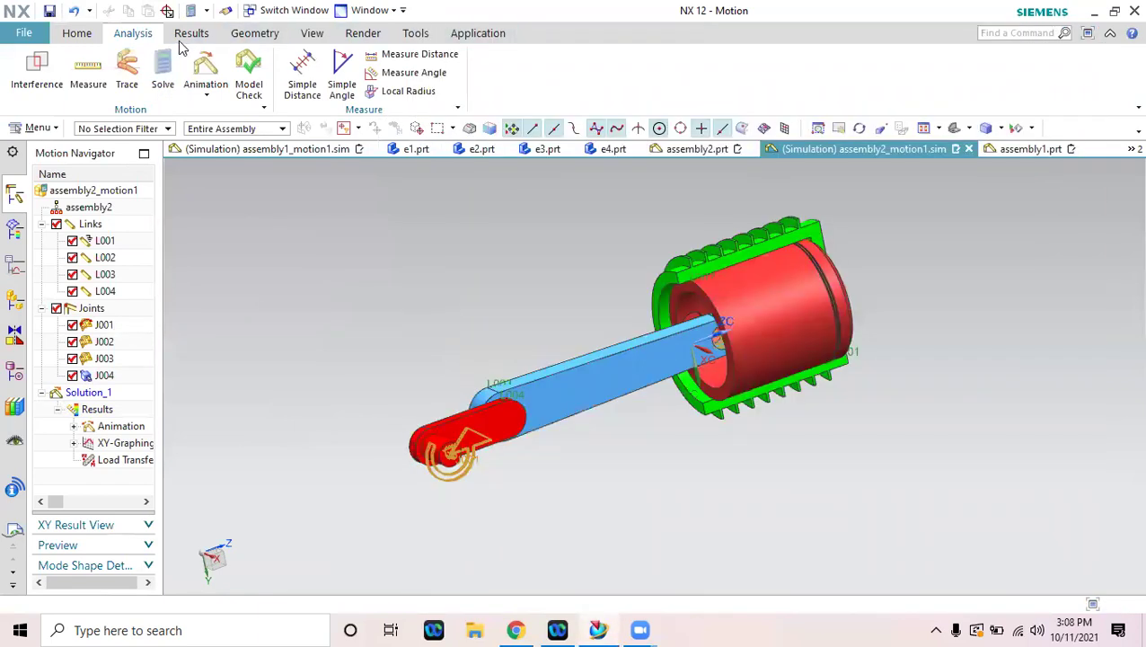
Play the re-solved motion to examine the faster crank rotation, and close the animation.
{"action": "left_click", "coordinate": [206, 70]}
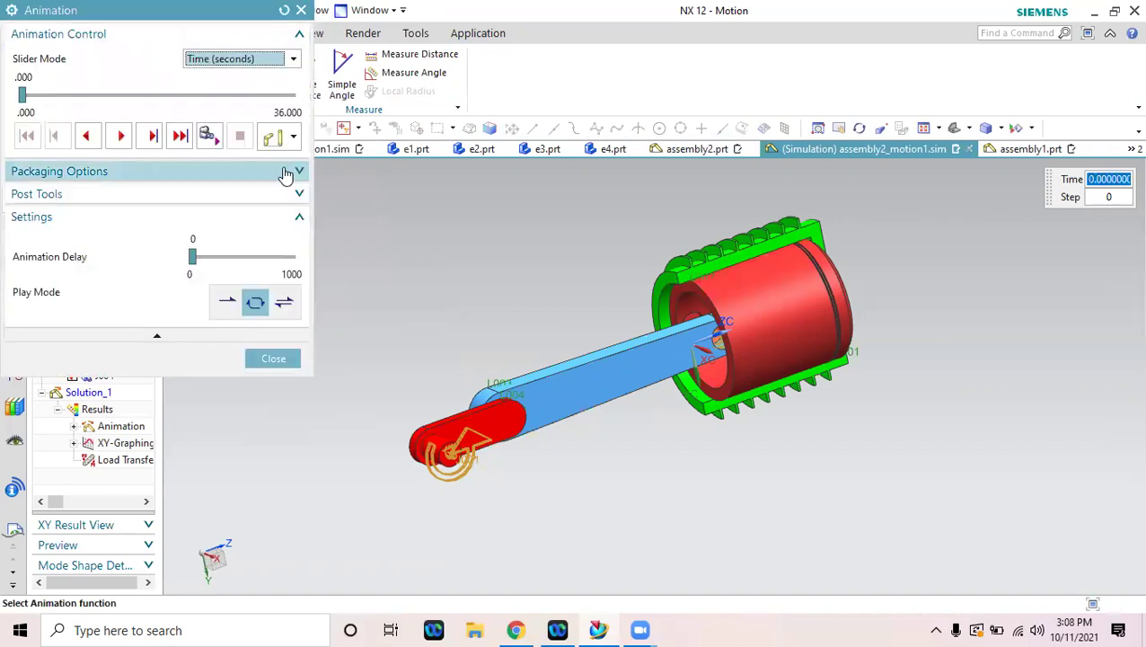
{"action": "left_click", "coordinate": [119, 137]}
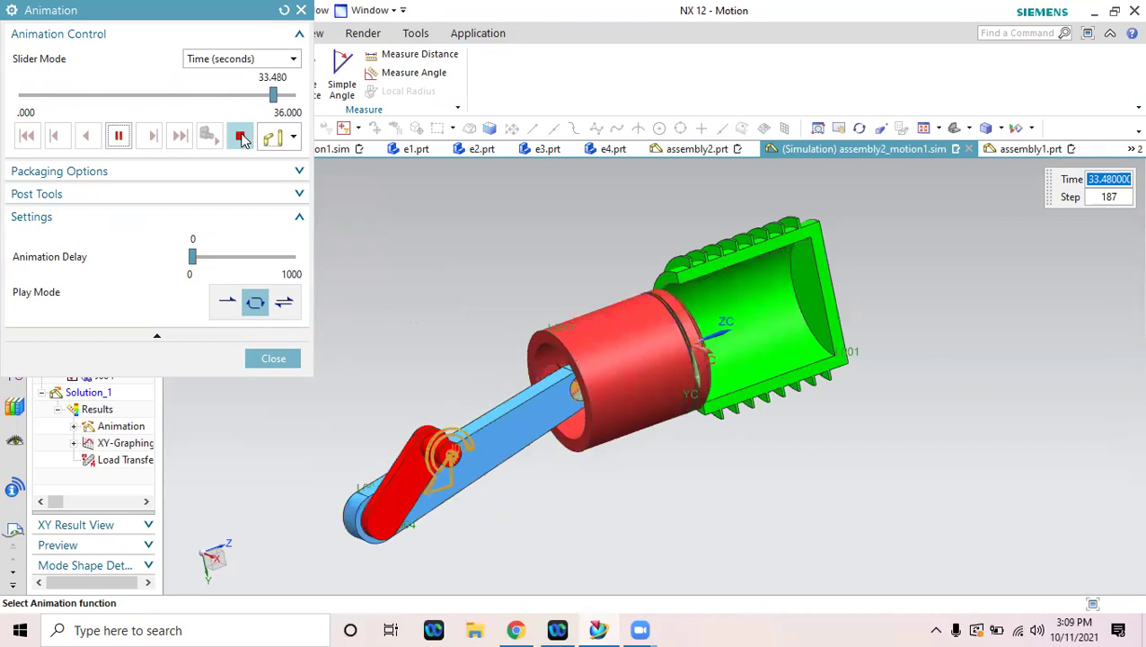
{"action": "left_click", "coordinate": [241, 136]}
{"action": "left_click", "coordinate": [272, 358]}
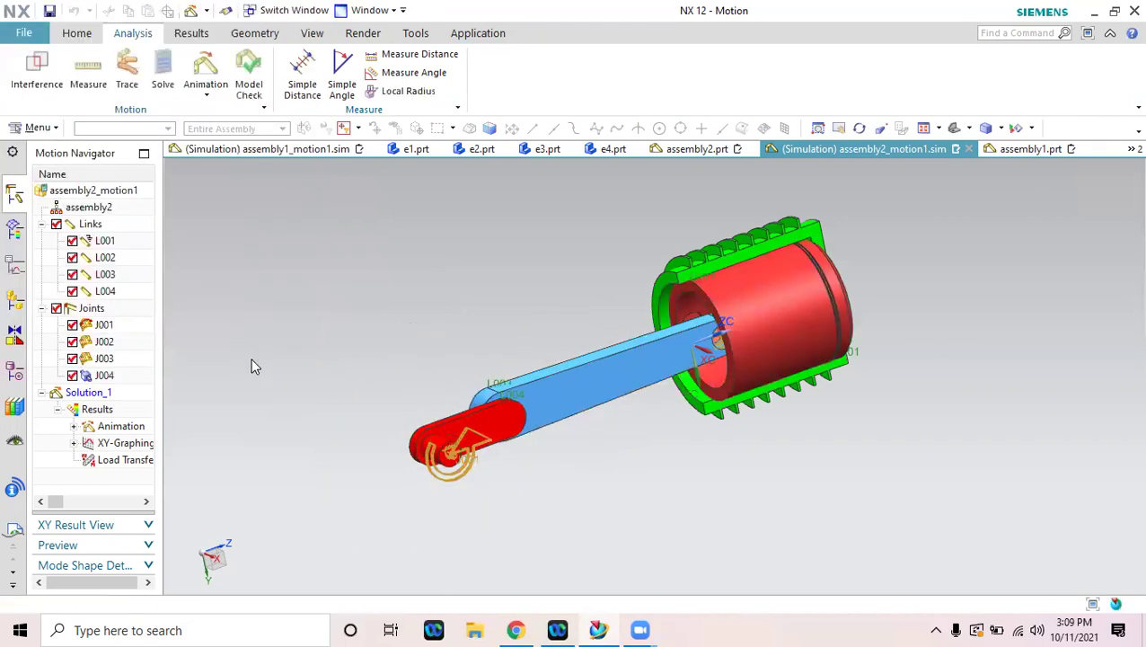
Change joint J001's Polynomial driver velocity to 15 °/s and re-solve the solution.
{"action": "right_click", "coordinate": [95, 325]}
{"action": "left_click", "coordinate": [137, 339]}
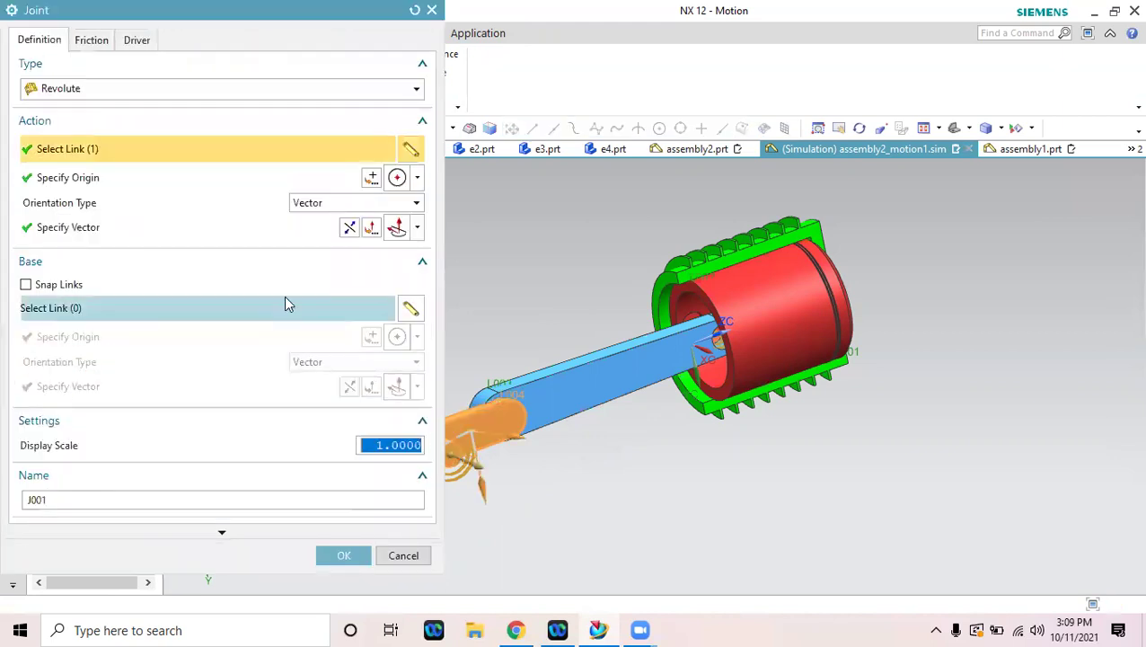
{"action": "left_click", "coordinate": [136, 41]}
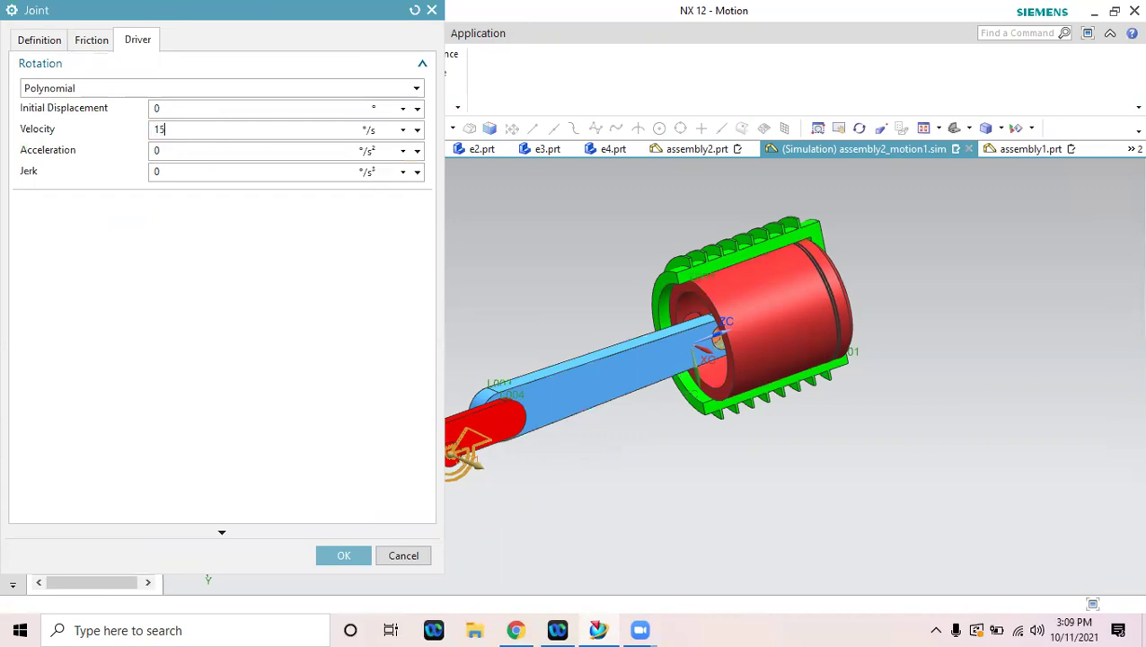
{"action": "left_click", "coordinate": [340, 559]}
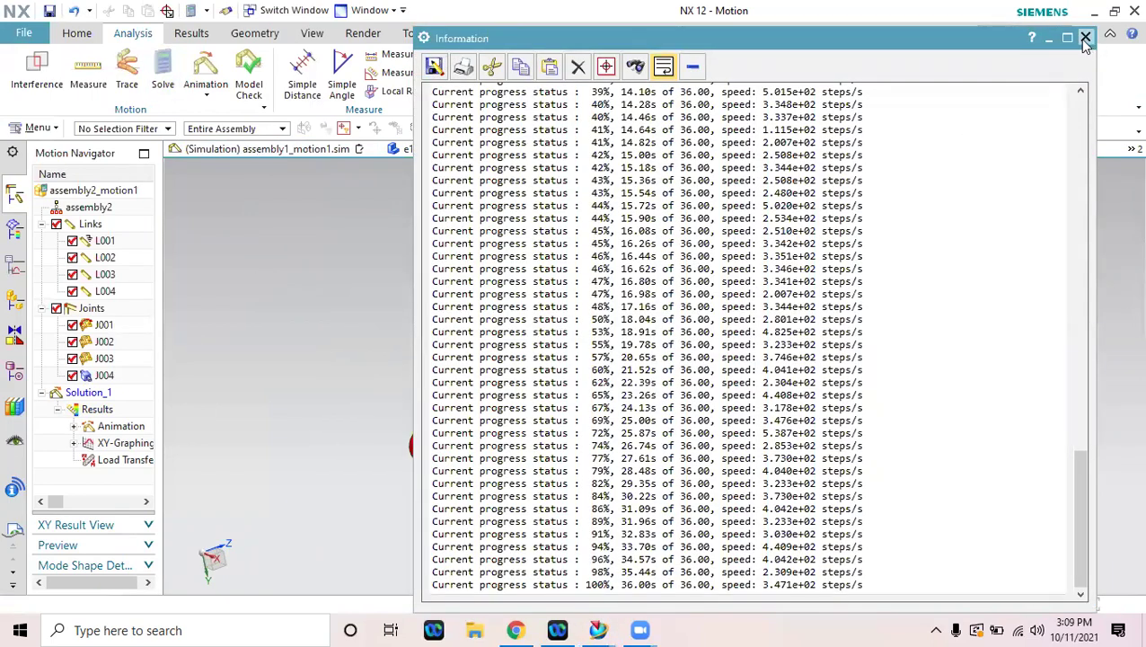
{"action": "left_click", "coordinate": [1085, 37]}
Run the animation of the 15 °/s solution to examine the piston's motion, and stop it.
{"action": "left_click", "coordinate": [206, 72]}
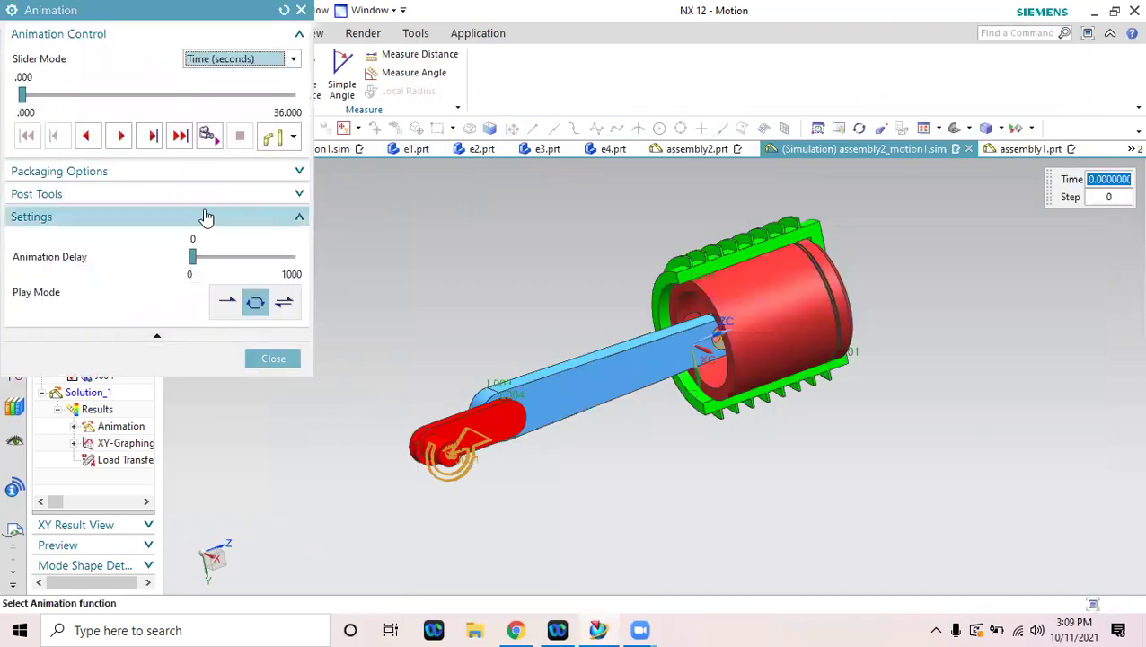
{"action": "left_click", "coordinate": [120, 137]}
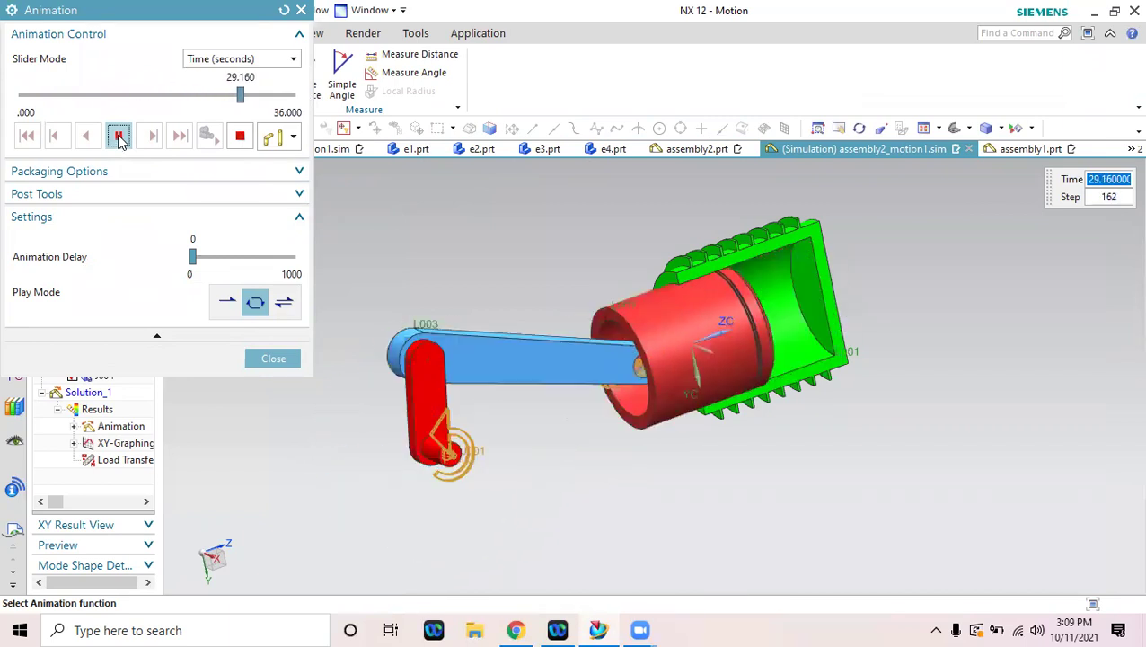
{"action": "left_click", "coordinate": [240, 135]}
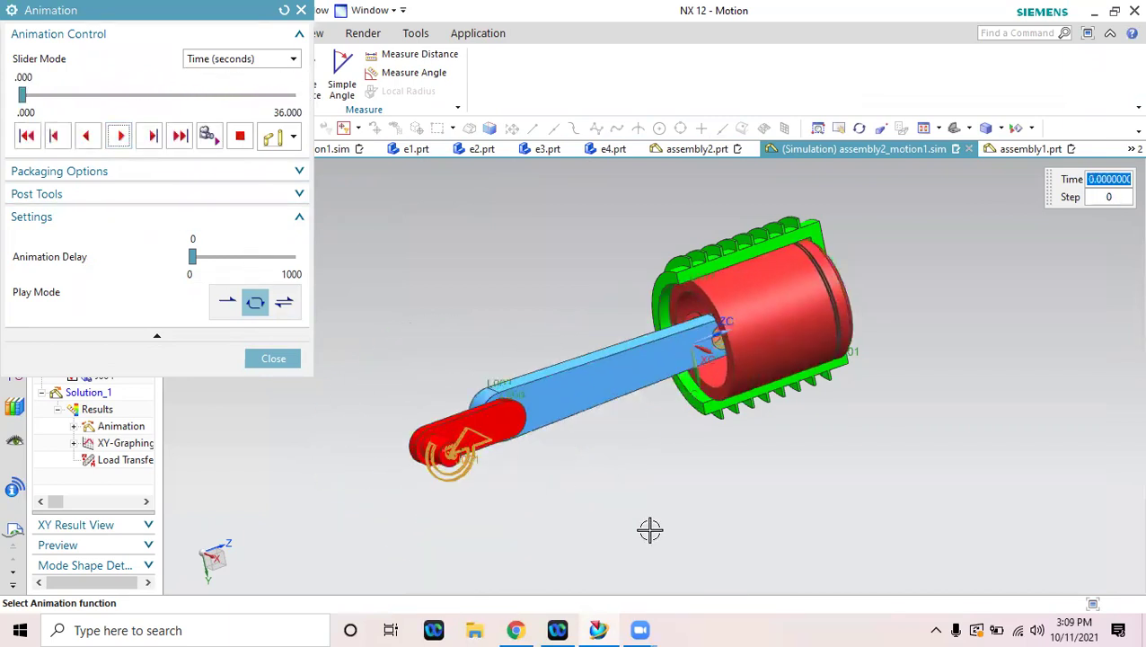